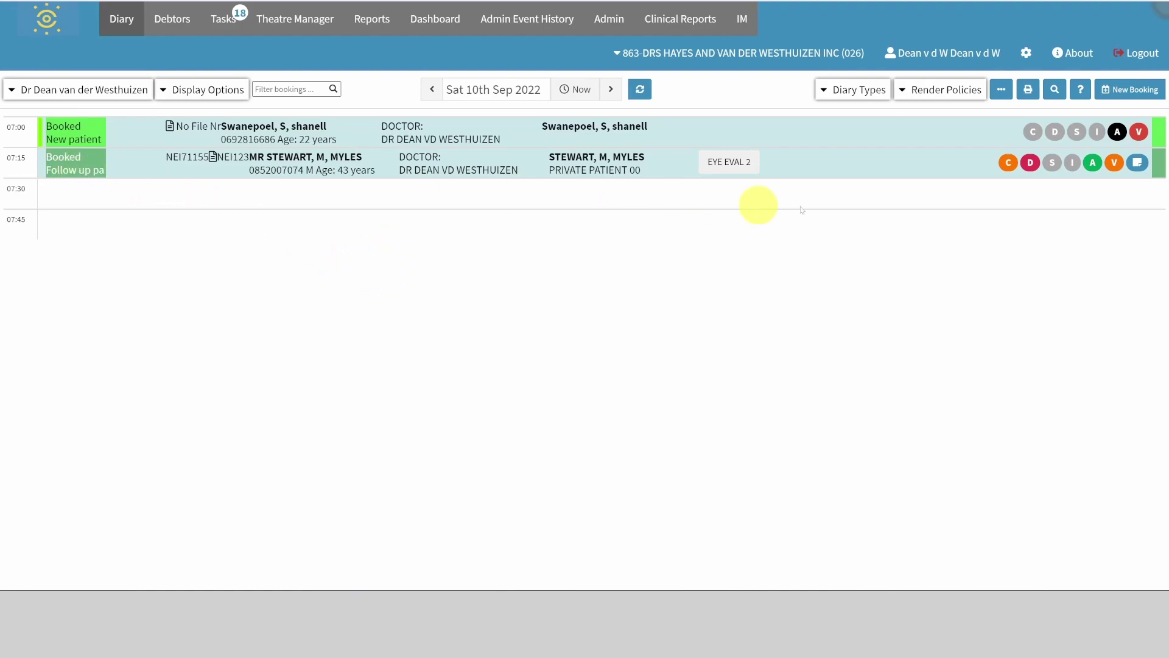
Step: Change the status of the 07:15 follow-up booking to Investigations and save it
{"action": "left_click", "coordinate": [340, 162]}
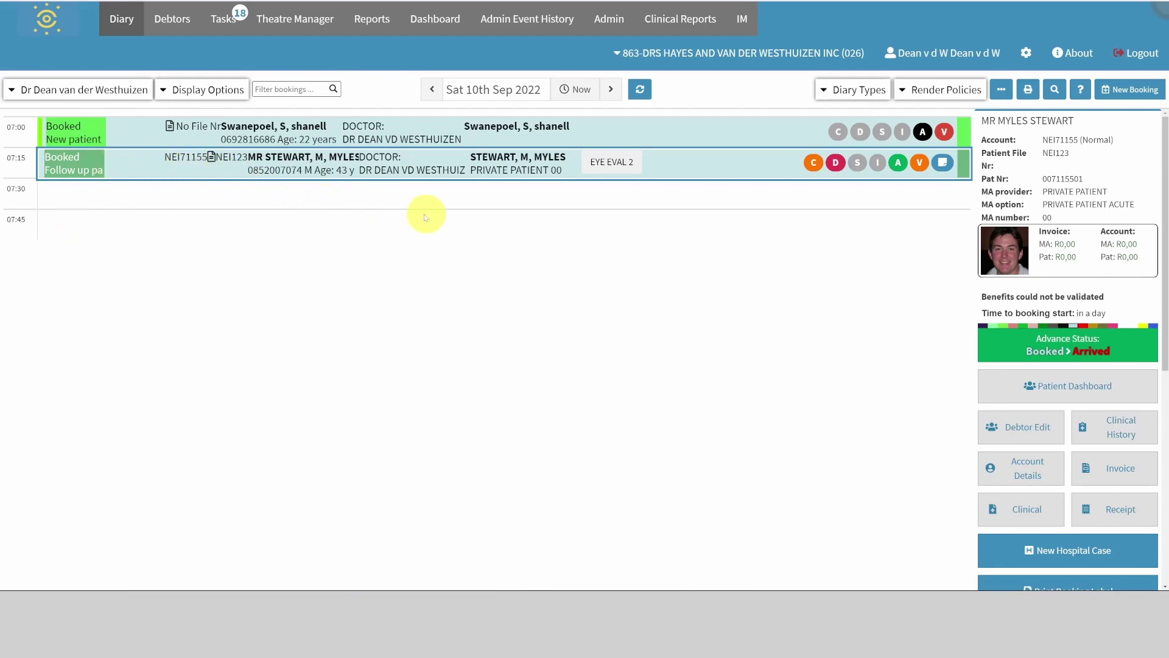
{"action": "double_click", "coordinate": [432, 164]}
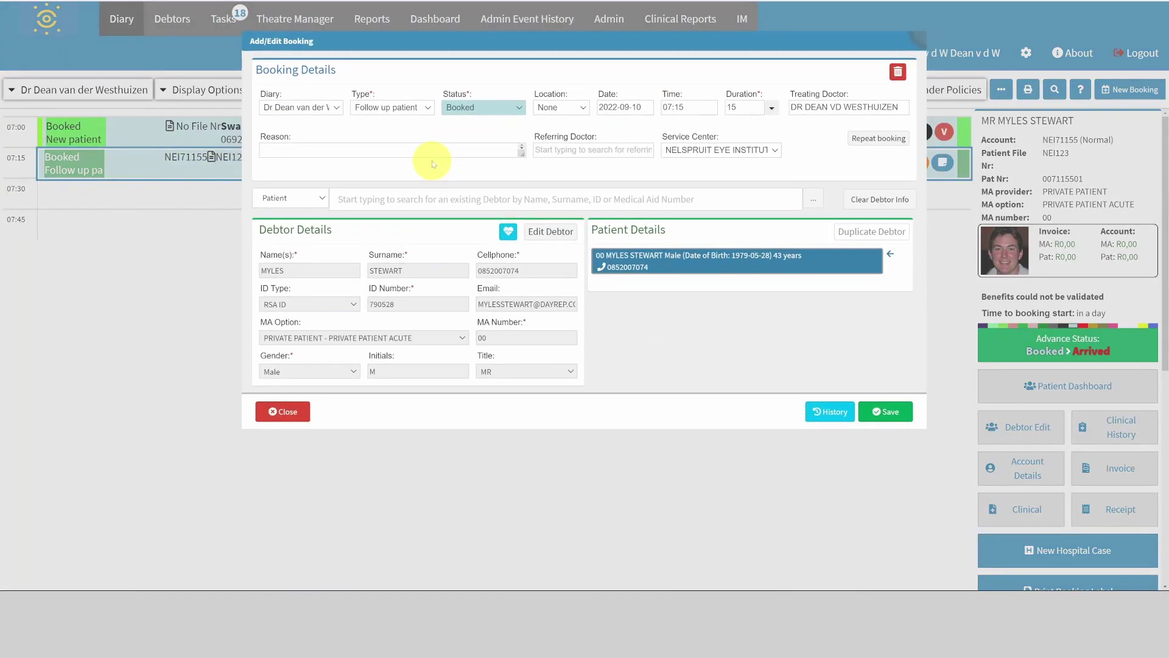
{"action": "left_click", "coordinate": [468, 110]}
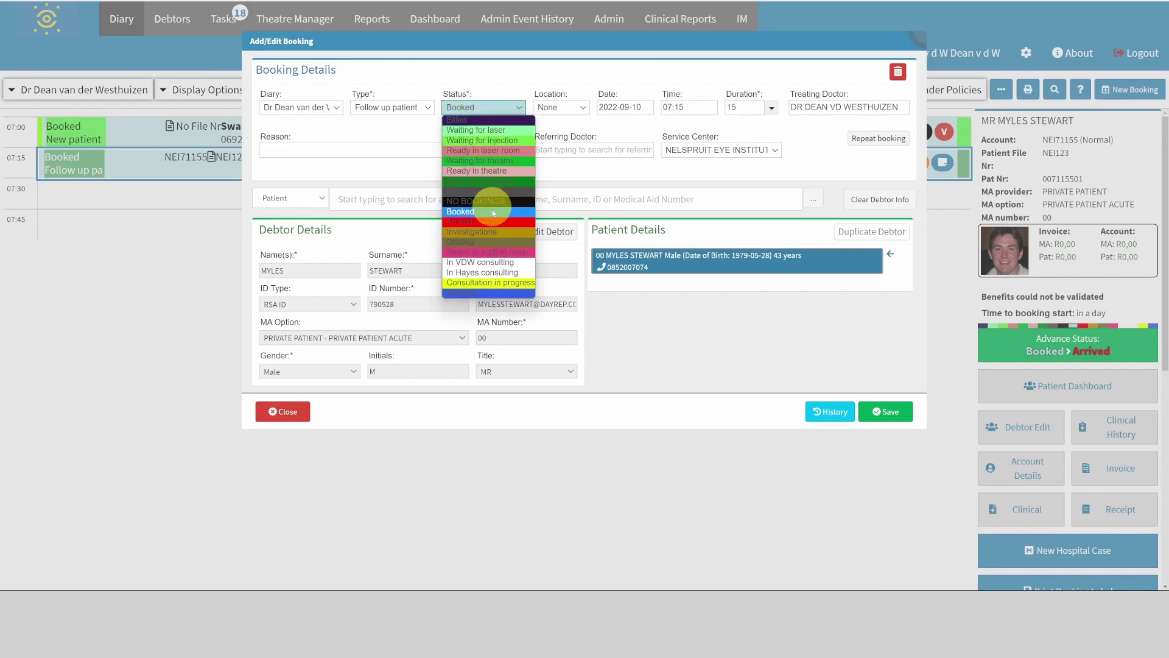
{"action": "left_click", "coordinate": [493, 235]}
{"action": "left_click", "coordinate": [886, 412]}
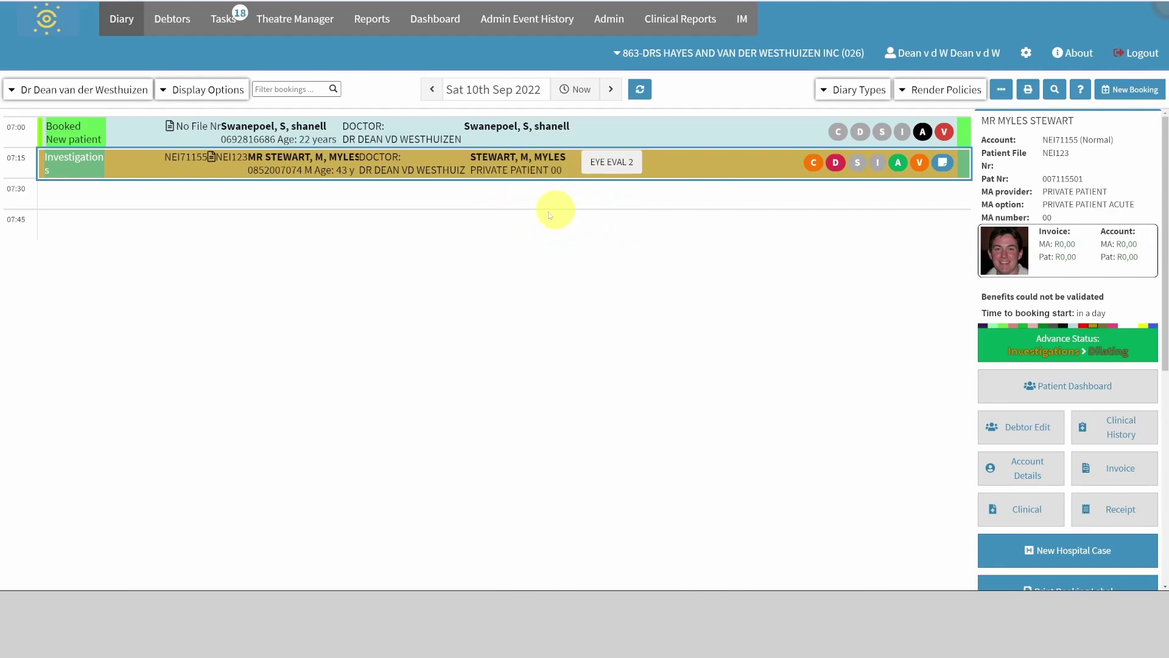
Step: Open the 07:15 patient's clinical history, dismissing the future-date notice, and skim the story view
{"action": "left_click", "coordinate": [1088, 434]}
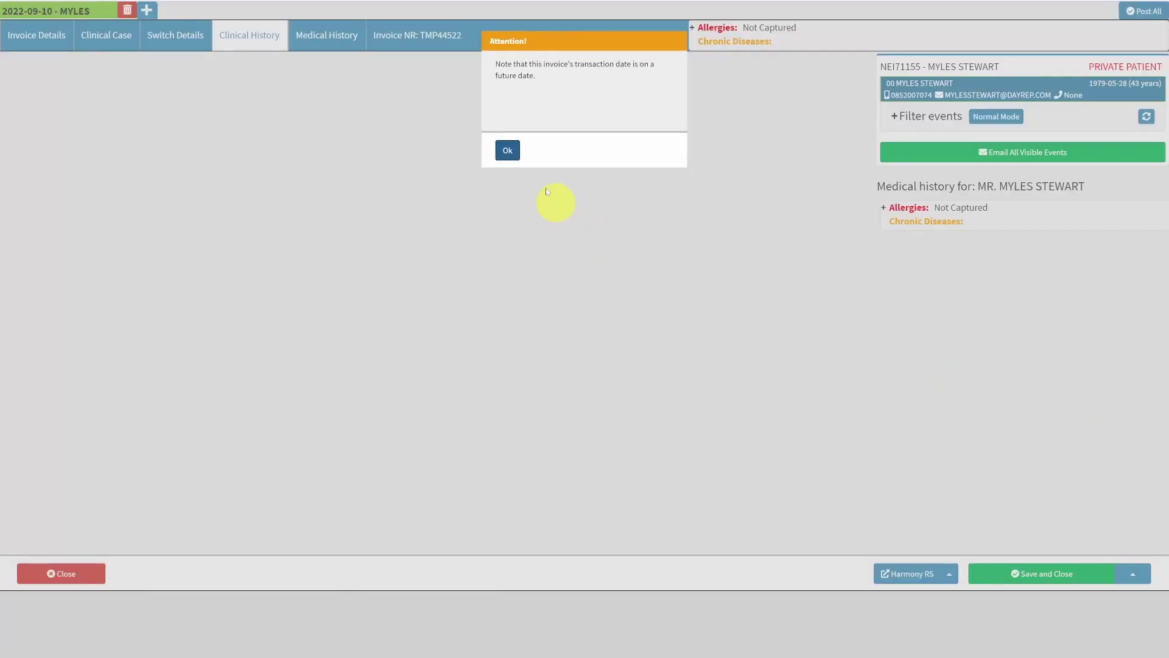
{"action": "left_click", "coordinate": [510, 150]}
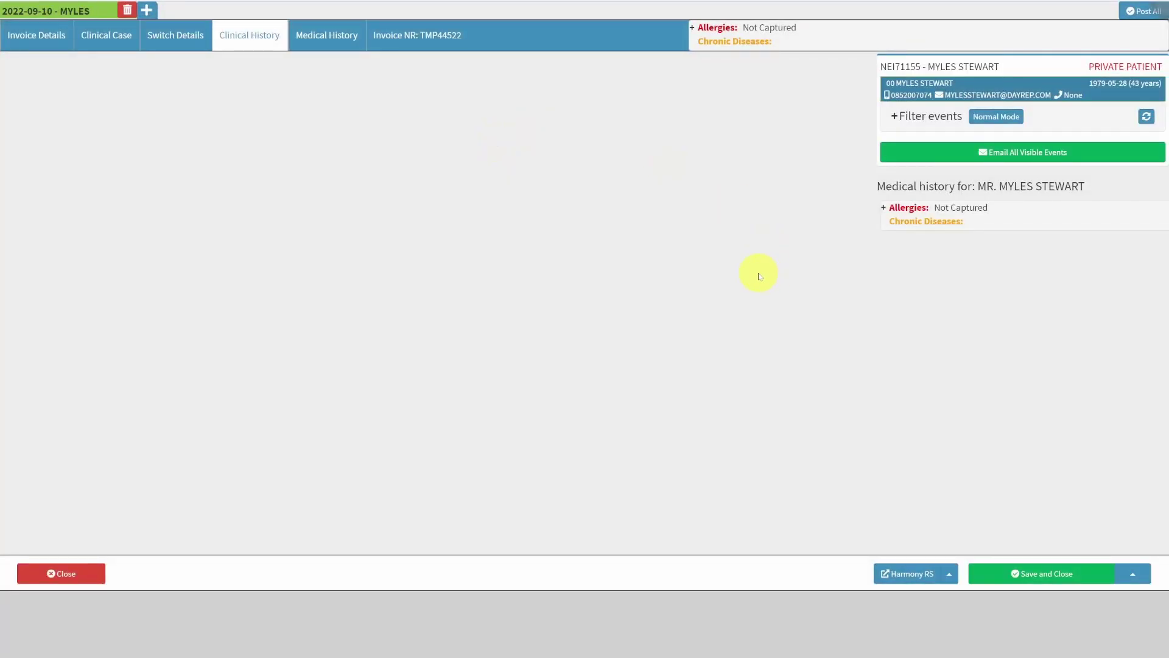
{"action": "scroll", "coordinate": [472, 180], "scroll_direction": "down", "scroll_amount": 10}
{"action": "scroll", "coordinate": [472, 280], "scroll_direction": "up", "scroll_amount": 10}
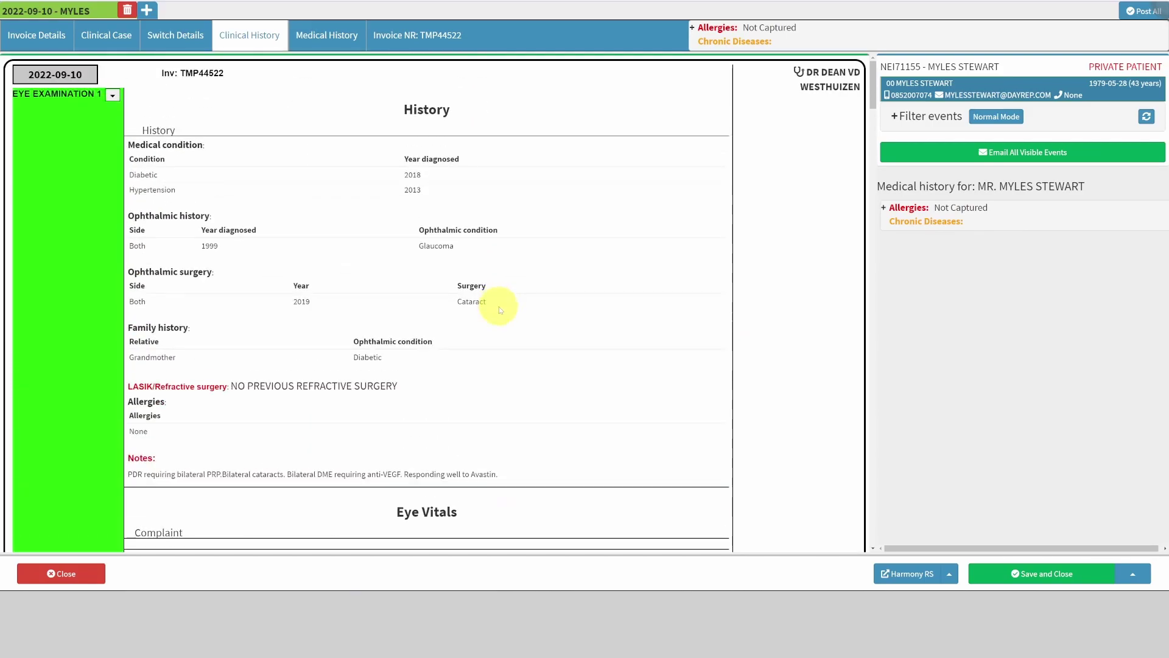
Step: Switch the clinical history to Normal Mode and look through the list of clinical forms by visit date
{"action": "left_click", "coordinate": [996, 117]}
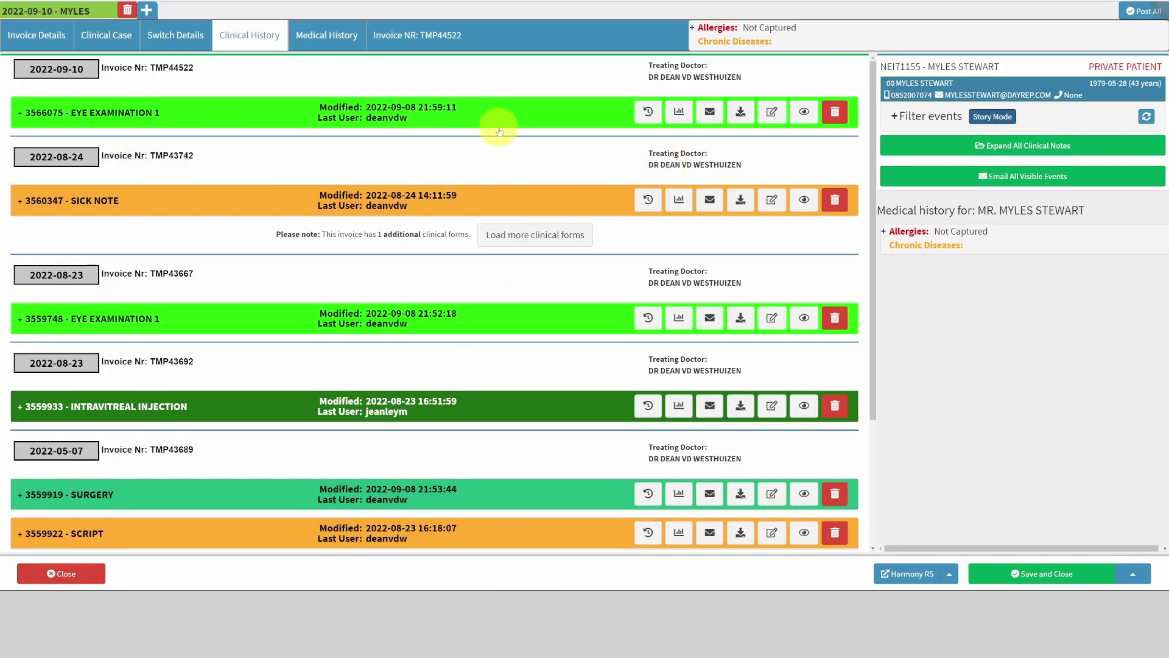
{"action": "scroll", "coordinate": [478, 123], "scroll_direction": "down", "scroll_amount": 1}
{"action": "scroll", "coordinate": [479, 122], "scroll_direction": "down", "scroll_amount": 3}
{"action": "scroll", "coordinate": [496, 230], "scroll_direction": "up", "scroll_amount": 3}
{"action": "scroll", "coordinate": [293, 358], "scroll_direction": "down", "scroll_amount": 2}
{"action": "scroll", "coordinate": [183, 341], "scroll_direction": "down", "scroll_amount": 1}
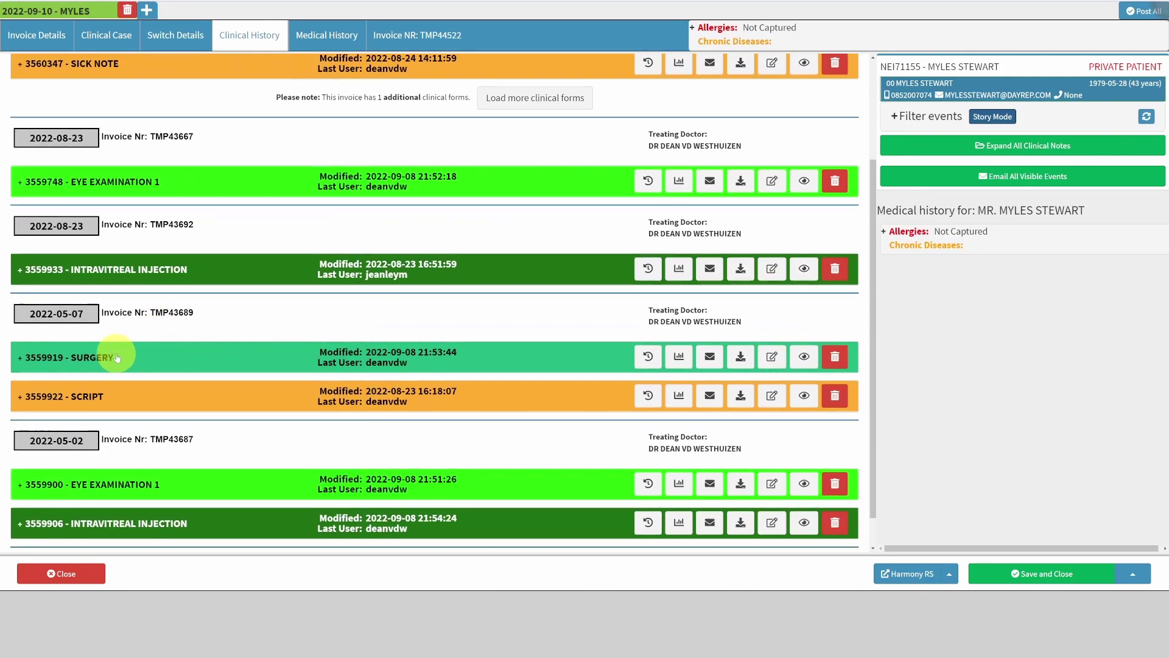
{"action": "scroll", "coordinate": [182, 350], "scroll_direction": "down", "scroll_amount": 1}
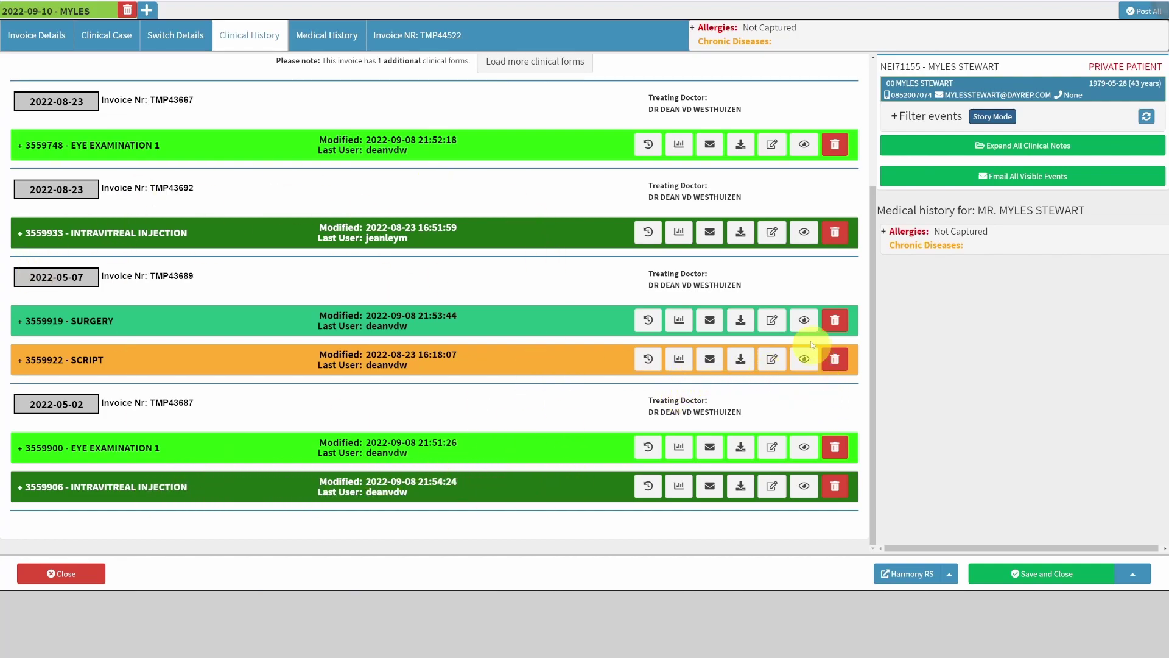
Step: View the 2022-05-07 surgery record and the 2022-05-02 eye examination through to its assessment and plan, closing each preview
{"action": "left_click", "coordinate": [805, 321]}
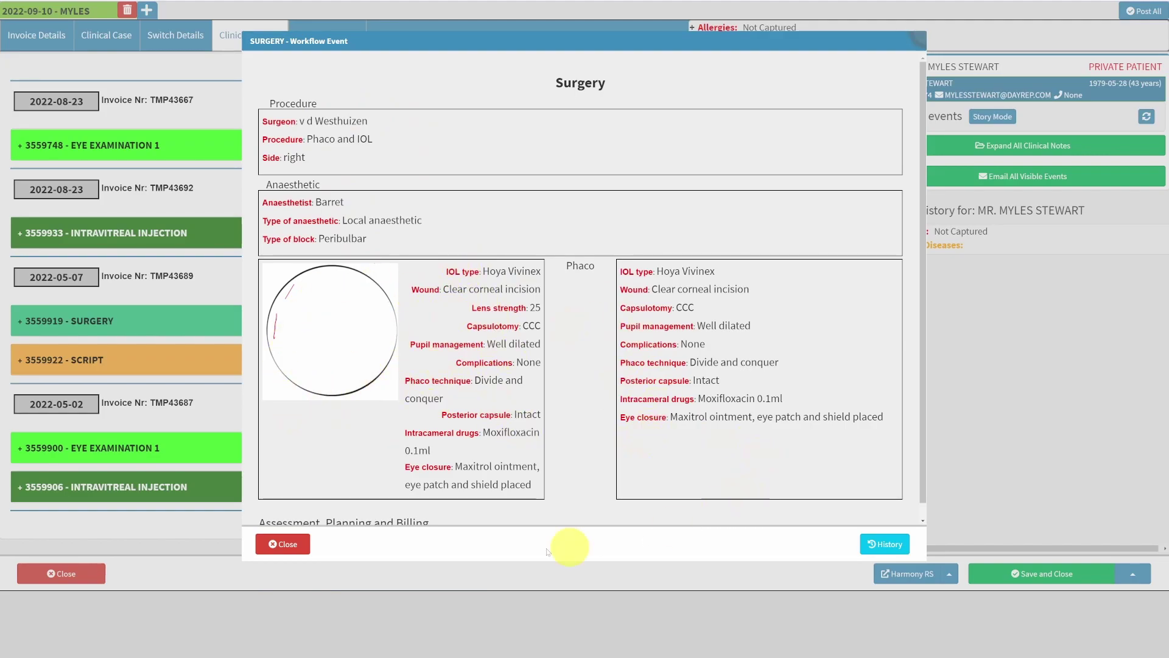
{"action": "left_click", "coordinate": [288, 544]}
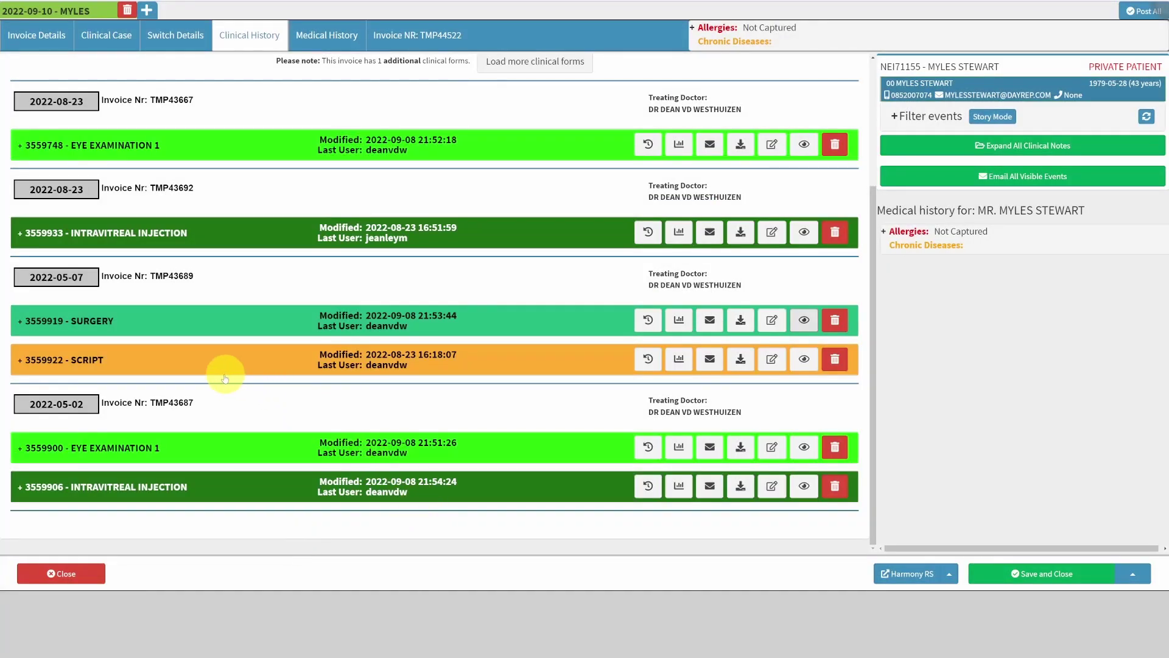
{"action": "left_click", "coordinate": [804, 446]}
{"action": "scroll", "coordinate": [339, 181], "scroll_direction": "down", "scroll_amount": 5}
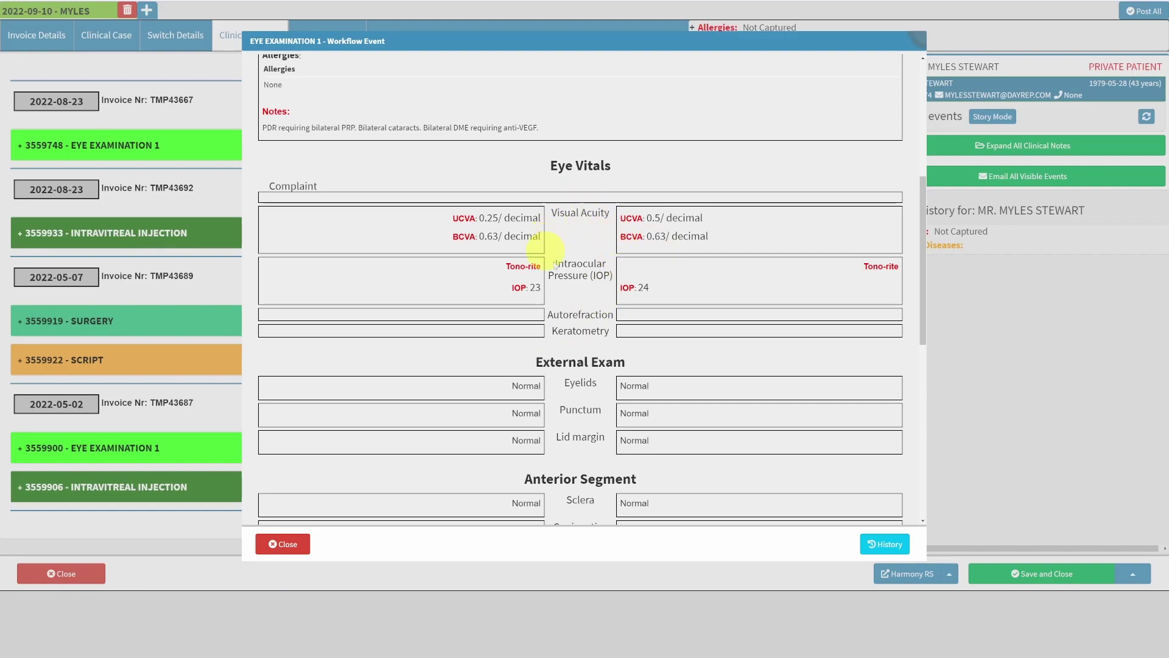
{"action": "scroll", "coordinate": [634, 241], "scroll_direction": "down", "scroll_amount": 1}
{"action": "scroll", "coordinate": [718, 238], "scroll_direction": "down", "scroll_amount": 6}
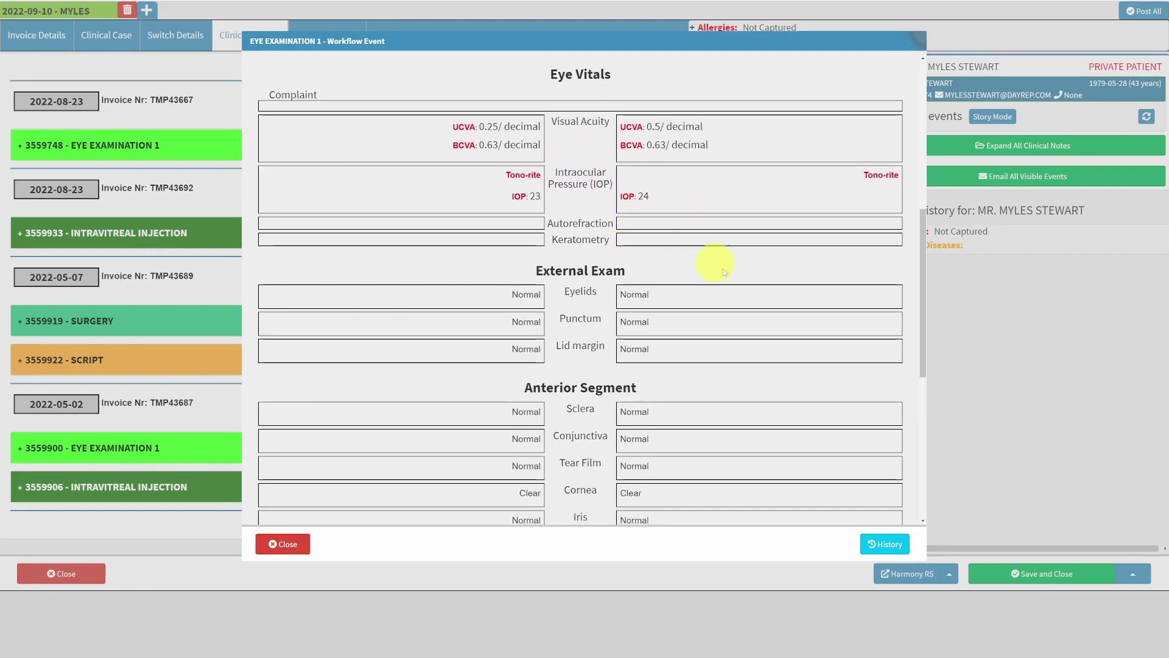
{"action": "scroll", "coordinate": [615, 311], "scroll_direction": "down", "scroll_amount": 2}
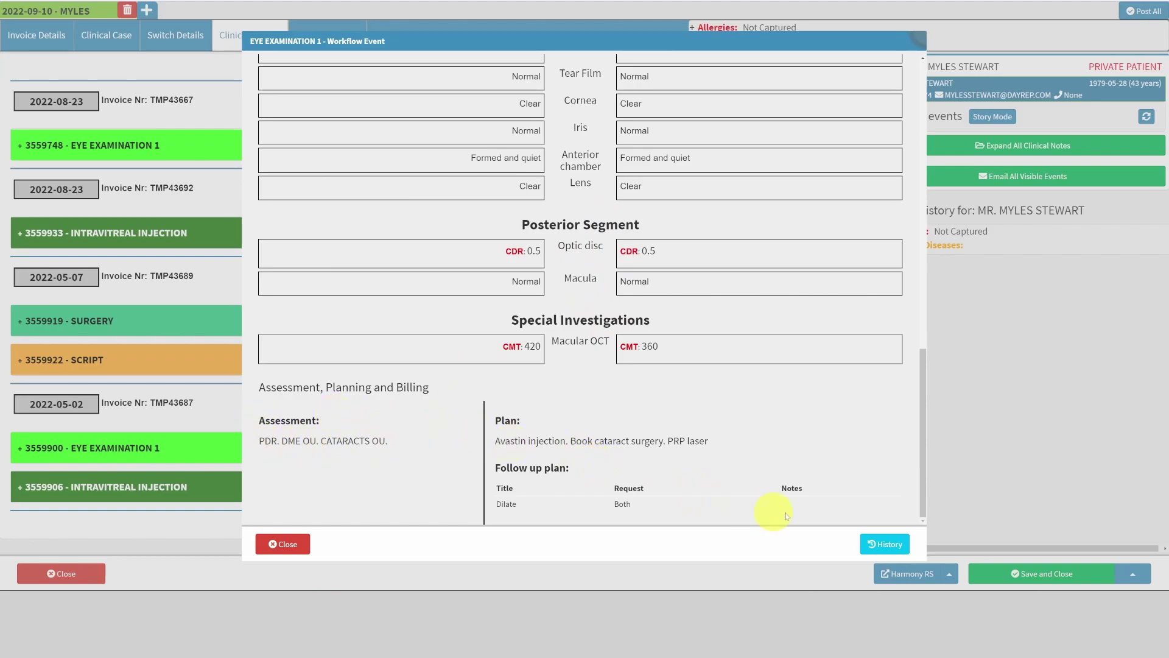
{"action": "left_click", "coordinate": [284, 543]}
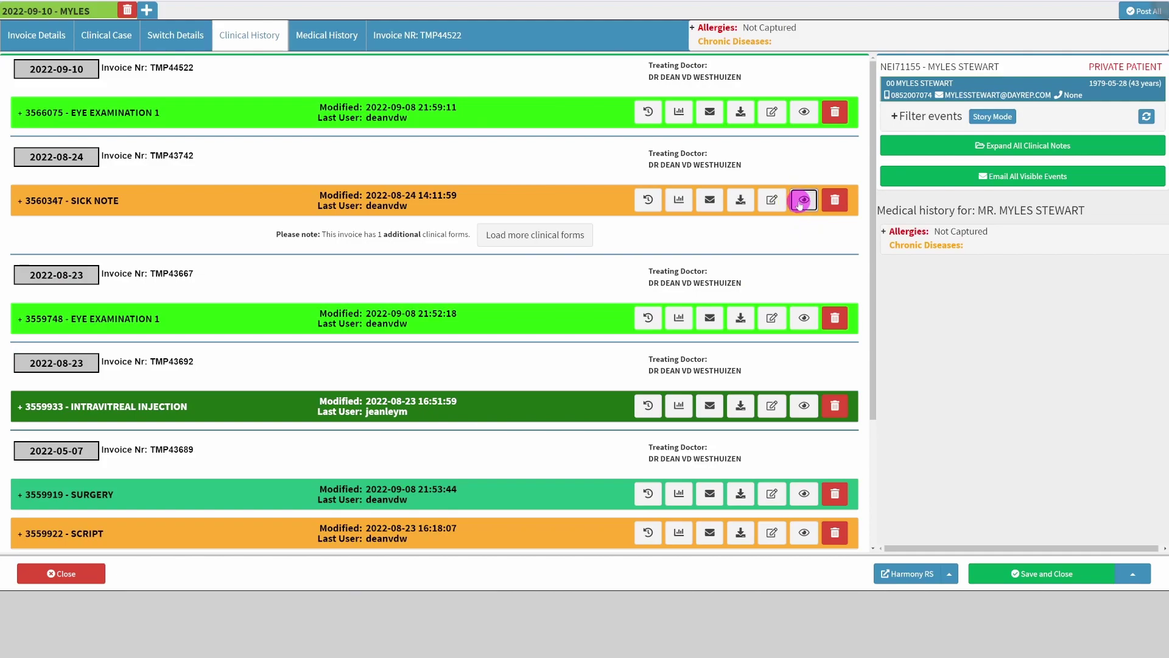
Step: Preview the 2022-08-24 sick note, and check its attached SICK NOTE.pdf from a new email draft
{"action": "left_click", "coordinate": [801, 202]}
{"action": "left_click", "coordinate": [303, 410]}
{"action": "left_click", "coordinate": [710, 203]}
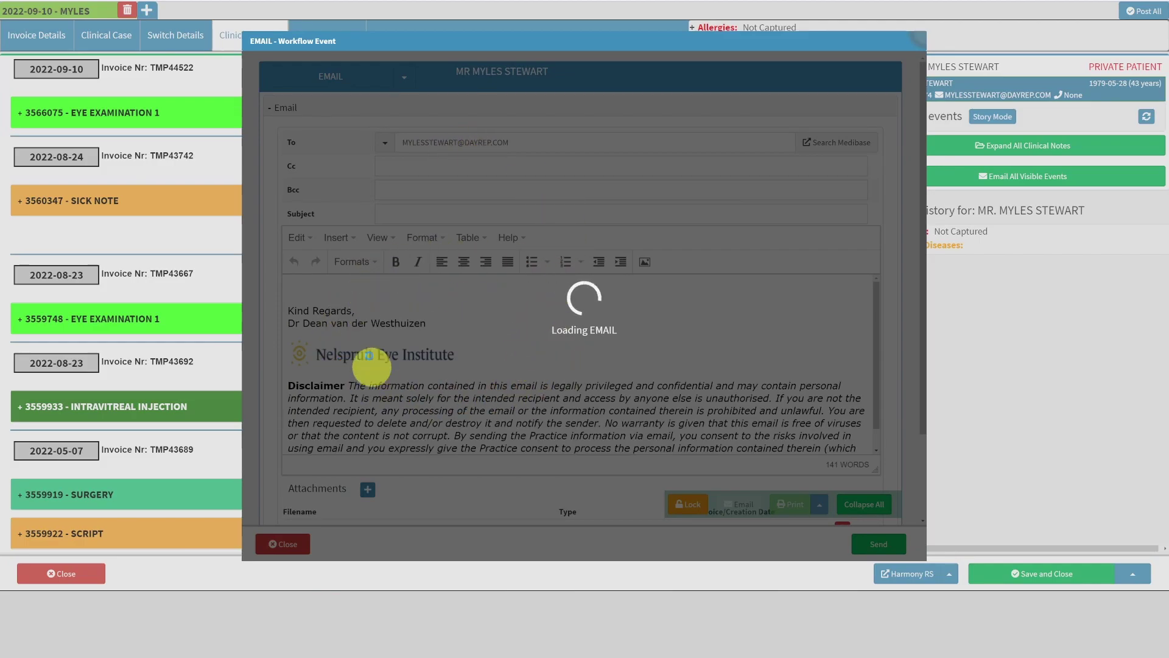
{"action": "scroll", "coordinate": [481, 518], "scroll_direction": "down", "scroll_amount": 2}
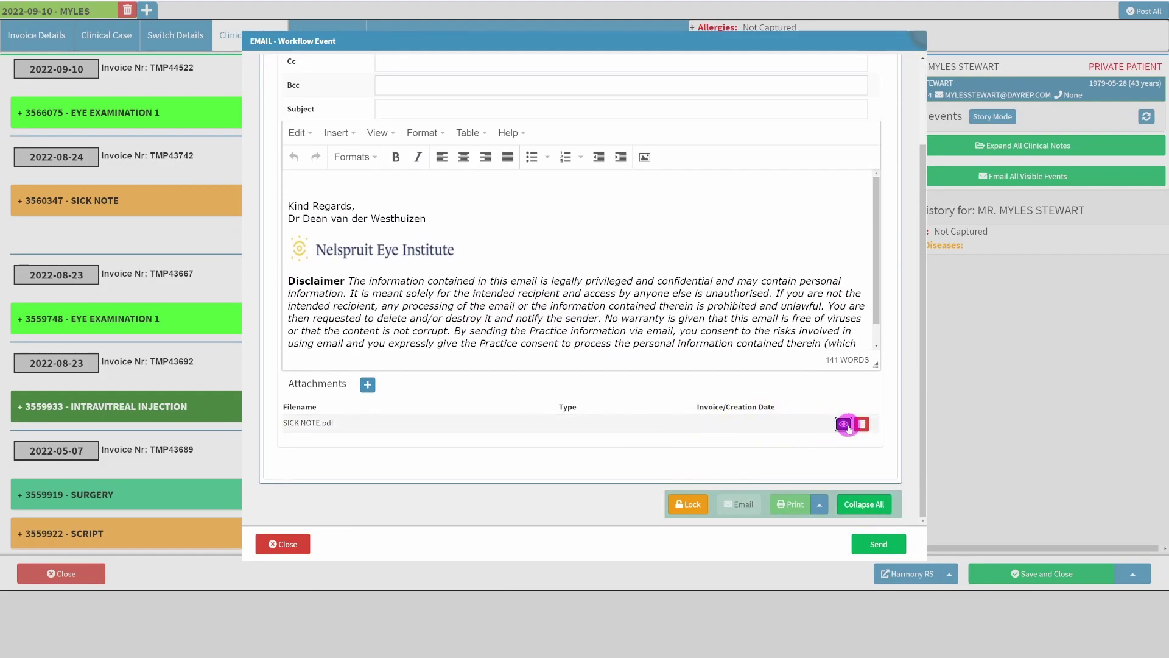
{"action": "left_click", "coordinate": [845, 425]}
{"action": "scroll", "coordinate": [556, 292], "scroll_direction": "down", "scroll_amount": 5}
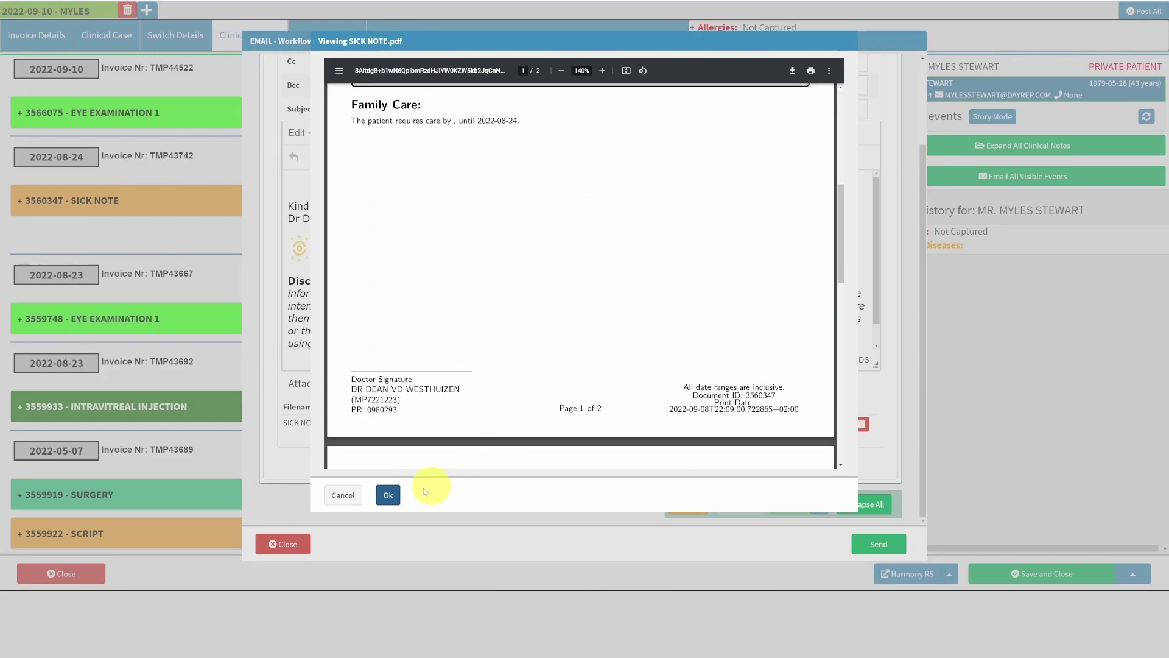
{"action": "left_click", "coordinate": [388, 495]}
{"action": "scroll", "coordinate": [420, 273], "scroll_direction": "up", "scroll_amount": 2}
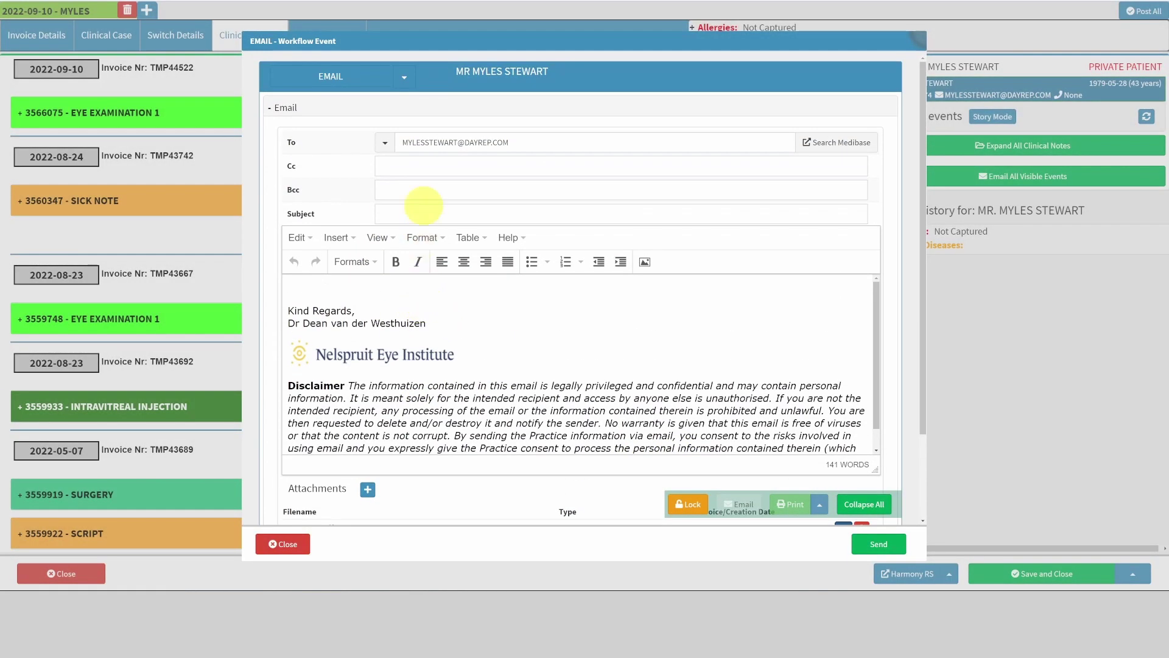
Step: Apply the SICK NOTE template to the email draft, review it, and exit without sending
{"action": "left_click", "coordinate": [412, 87]}
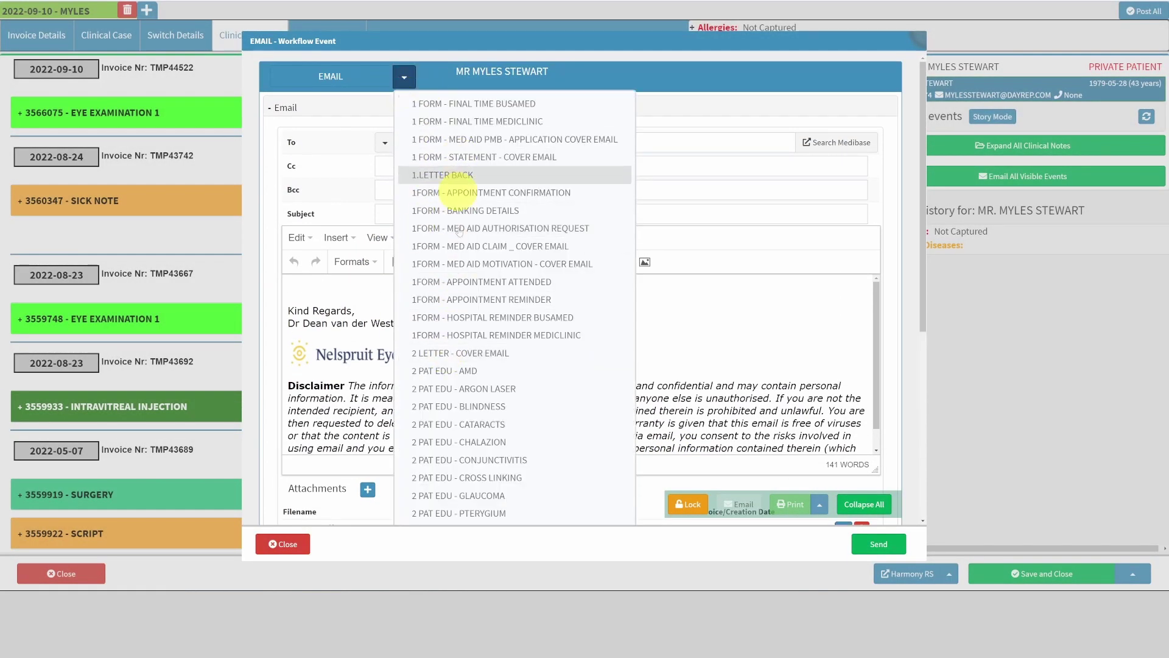
{"action": "scroll", "coordinate": [496, 300], "scroll_direction": "down", "scroll_amount": 5}
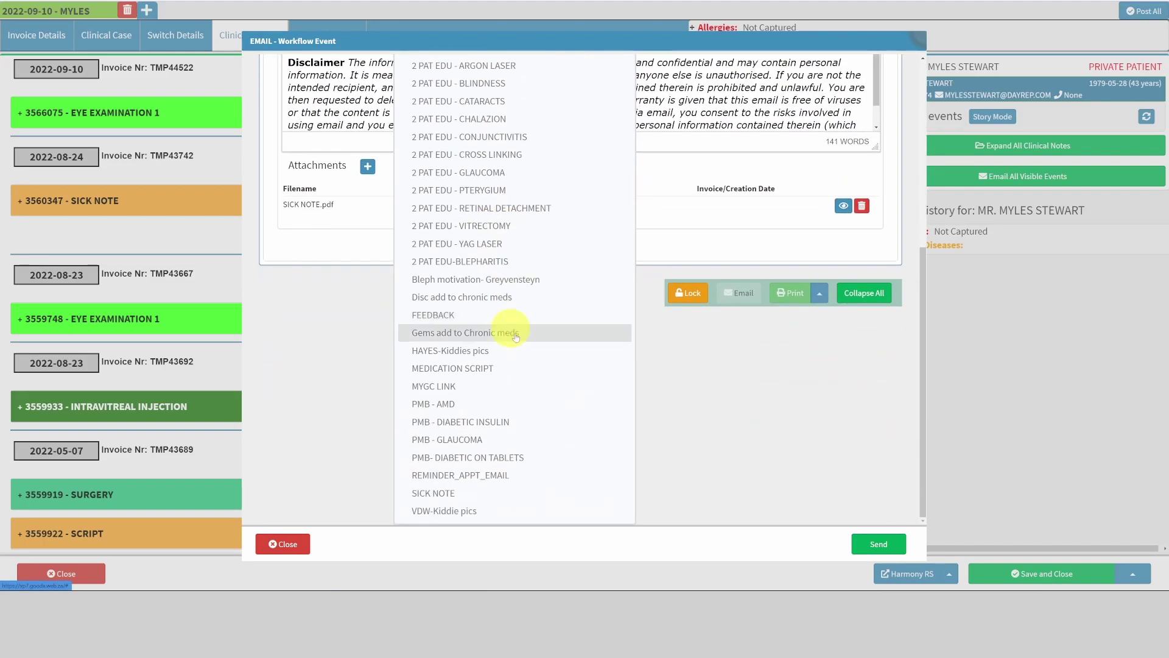
{"action": "left_click", "coordinate": [495, 493]}
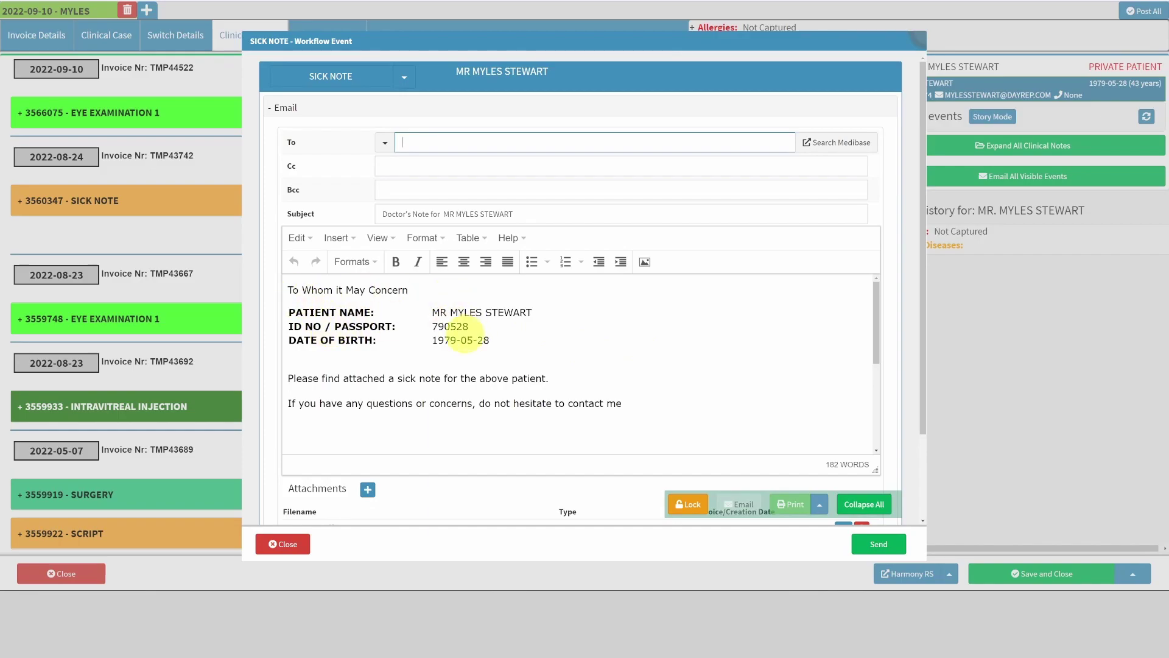
{"action": "scroll", "coordinate": [430, 326], "scroll_direction": "down", "scroll_amount": 1}
{"action": "scroll", "coordinate": [427, 323], "scroll_direction": "down", "scroll_amount": 2}
{"action": "scroll", "coordinate": [445, 332], "scroll_direction": "up", "scroll_amount": 3}
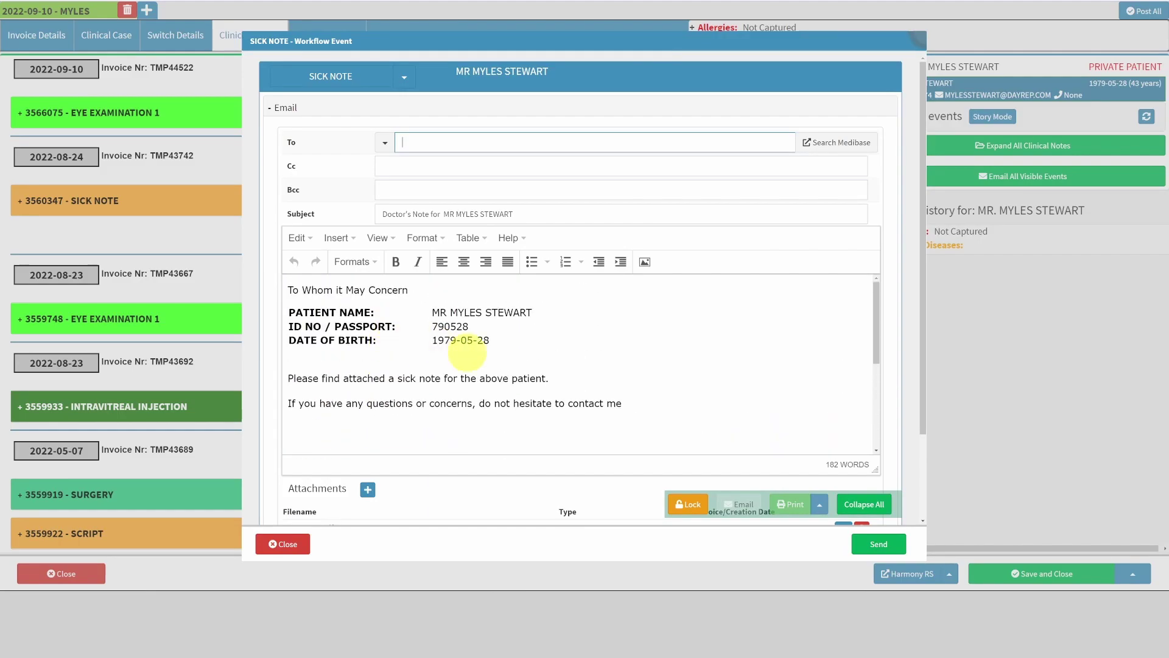
{"action": "left_click", "coordinate": [309, 542]}
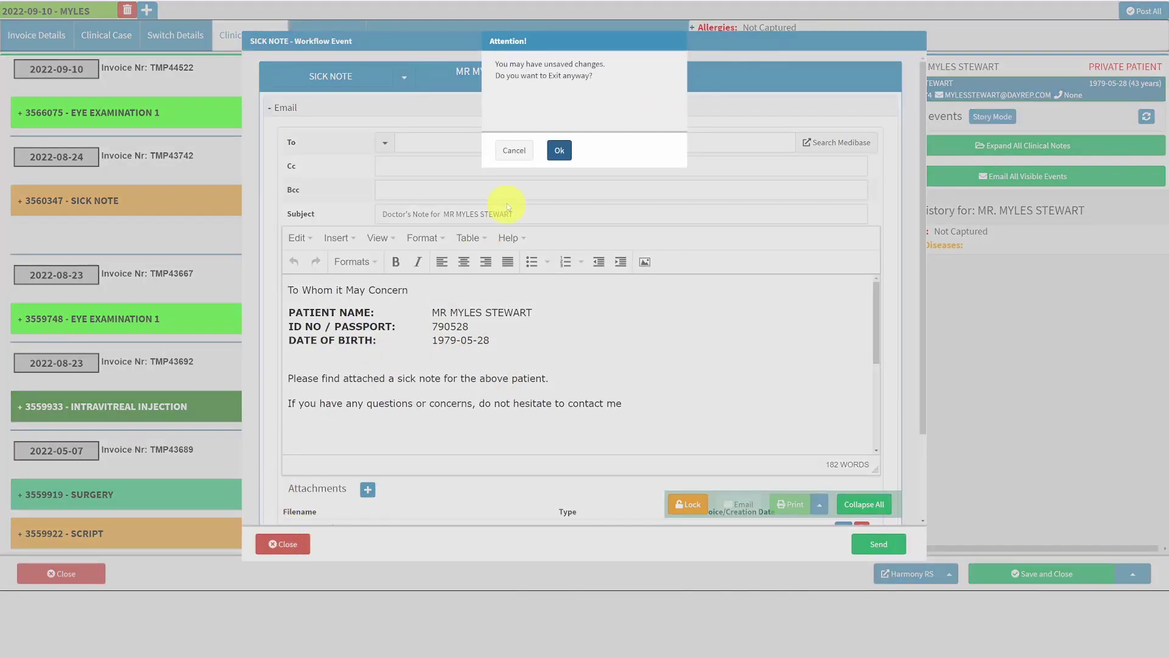
{"action": "left_click", "coordinate": [551, 156]}
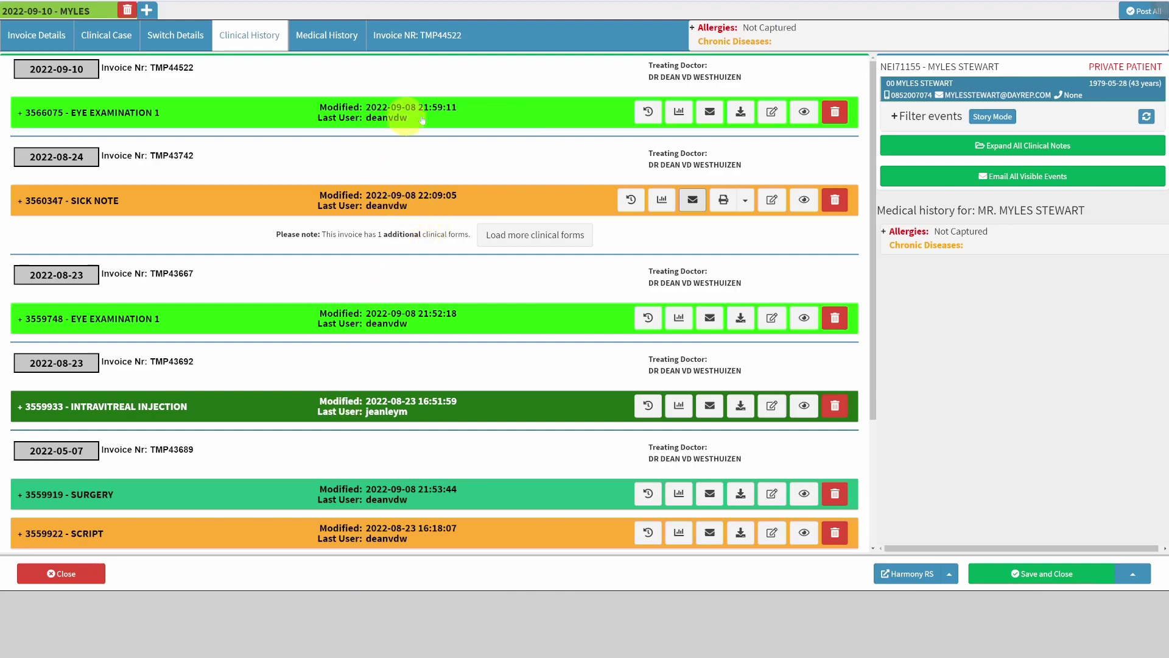
Step: Switch the clinical history back to Story Mode and skim the eye examinations across visits
{"action": "left_click", "coordinate": [991, 117]}
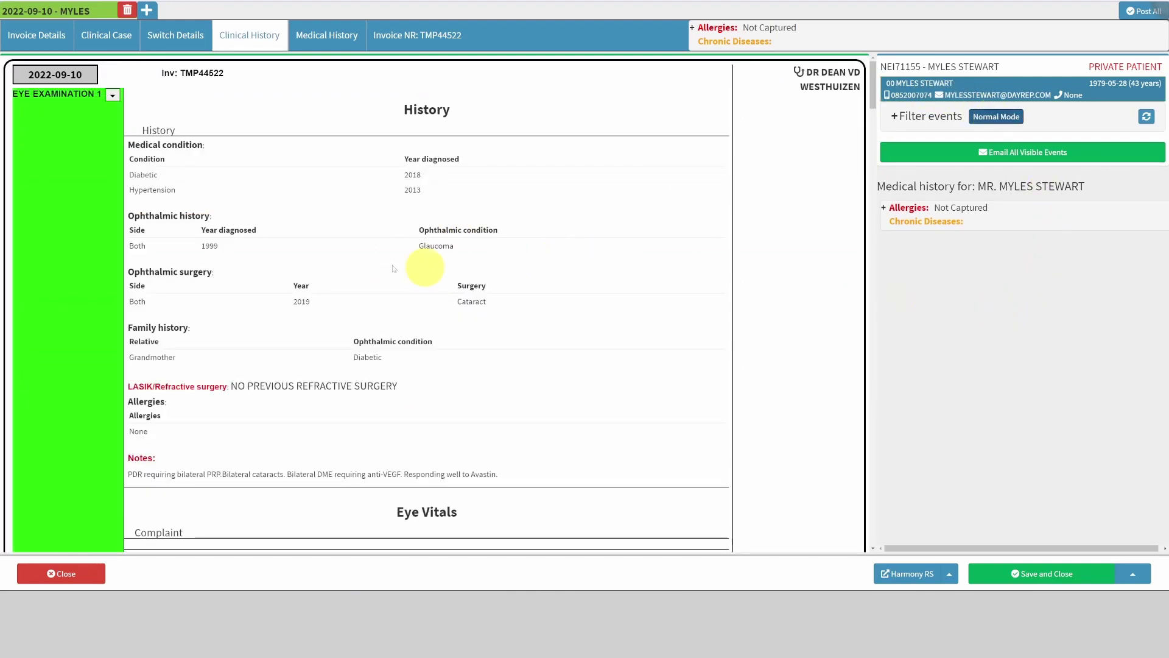
{"action": "scroll", "coordinate": [350, 188], "scroll_direction": "down", "scroll_amount": 15}
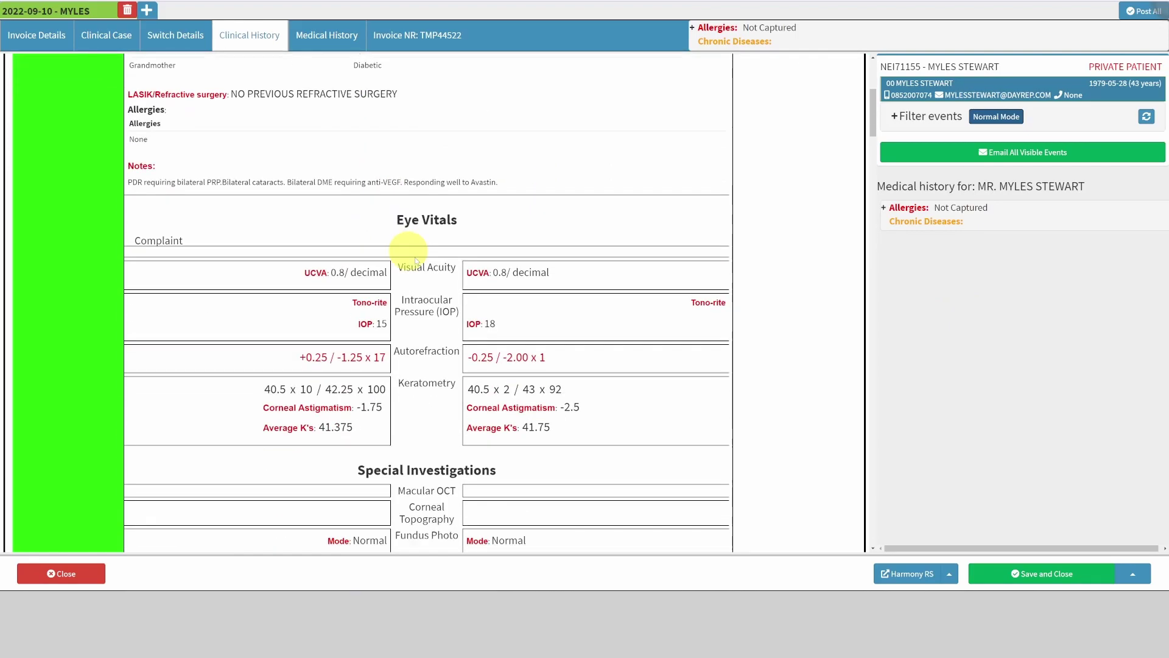
{"action": "scroll", "coordinate": [367, 399], "scroll_direction": "up", "scroll_amount": 17}
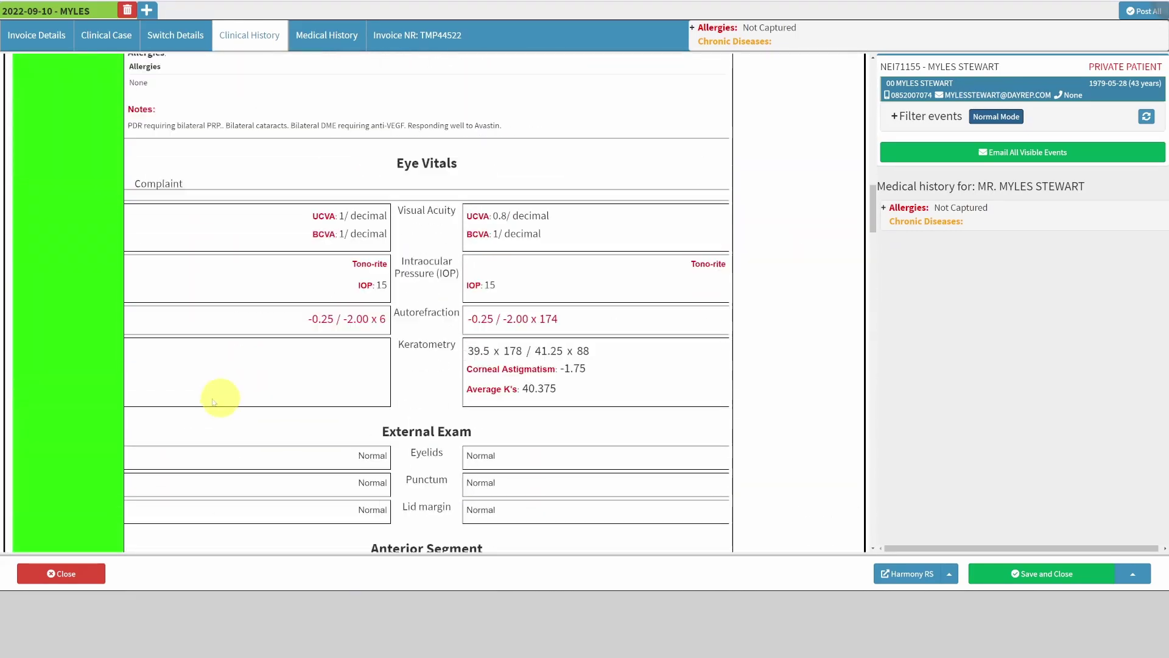
{"action": "scroll", "coordinate": [85, 274], "scroll_direction": "down", "scroll_amount": 2}
{"action": "scroll", "coordinate": [91, 293], "scroll_direction": "down", "scroll_amount": 13}
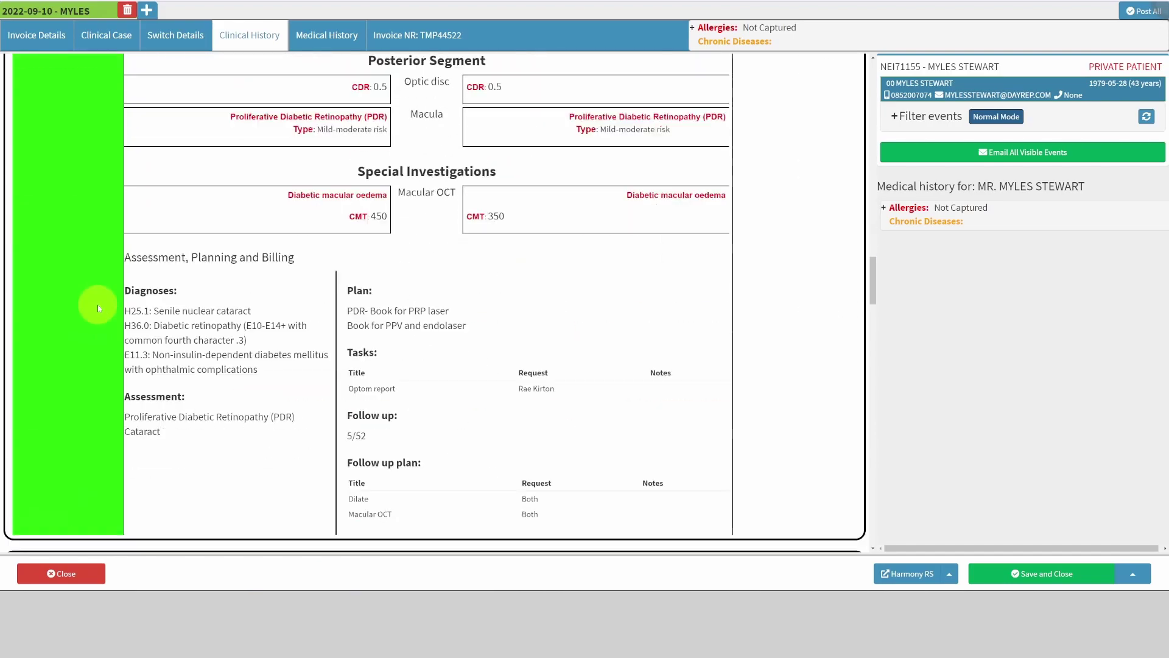
{"action": "scroll", "coordinate": [107, 317], "scroll_direction": "up", "scroll_amount": 7}
{"action": "scroll", "coordinate": [128, 347], "scroll_direction": "up", "scroll_amount": 8}
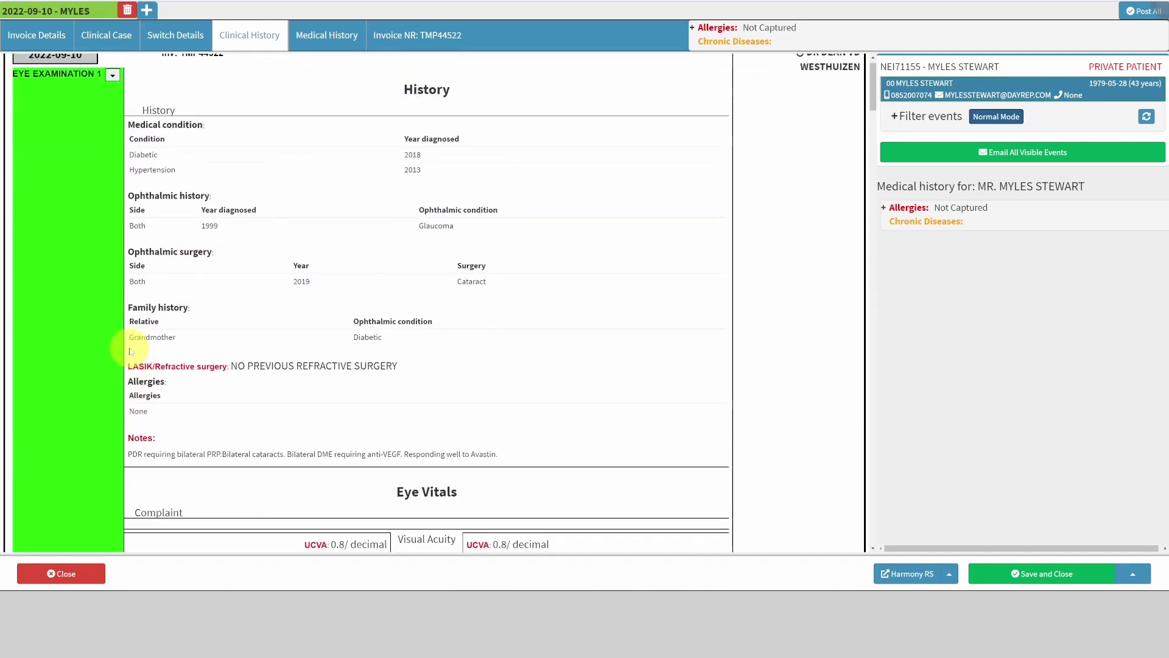
Step: Review the history, eye vitals and special investigations of the 2022-09-10 eye examination
{"action": "scroll", "coordinate": [664, 236], "scroll_direction": "down", "scroll_amount": 2}
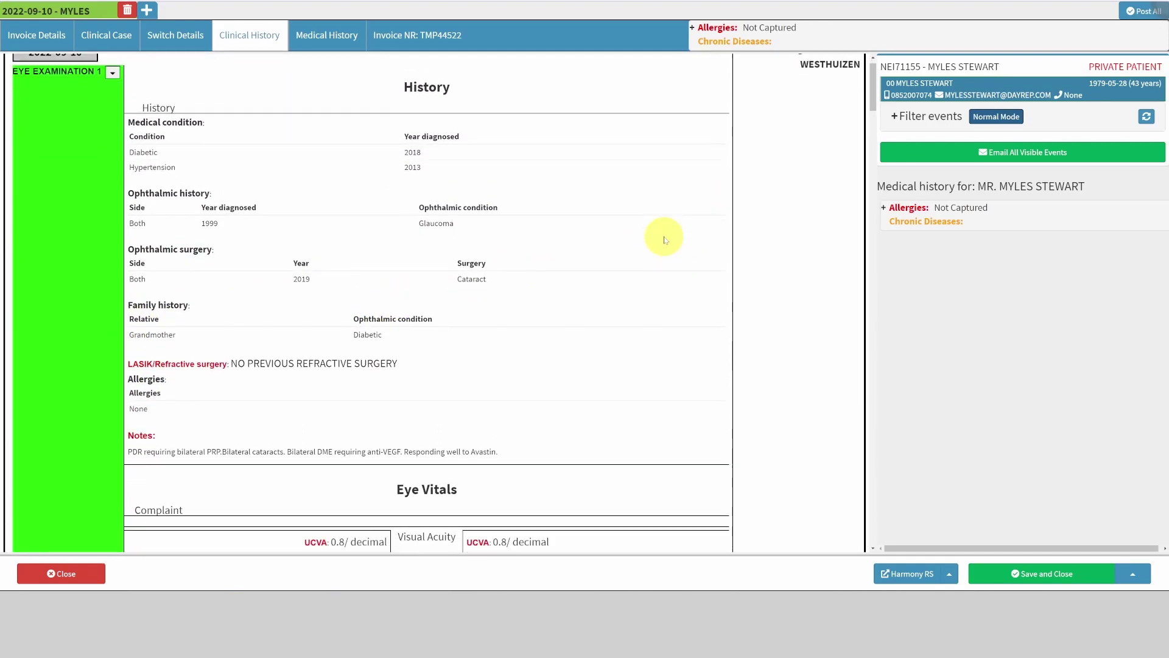
{"action": "scroll", "coordinate": [645, 247], "scroll_direction": "up", "scroll_amount": 2}
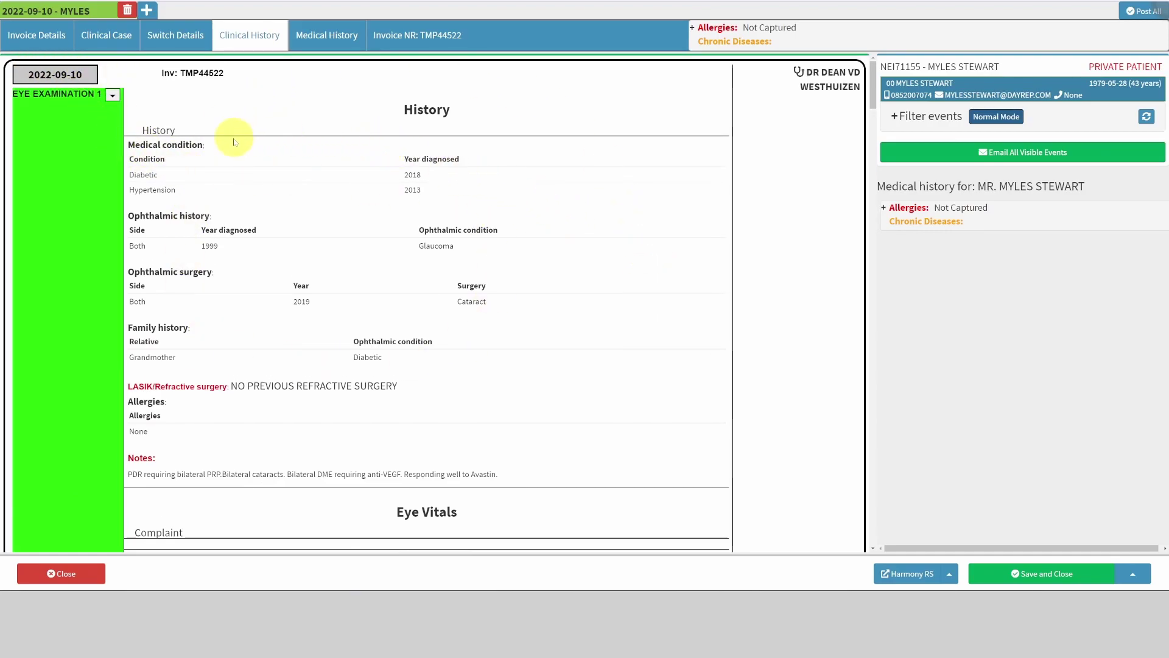
{"action": "scroll", "coordinate": [332, 238], "scroll_direction": "down", "scroll_amount": 2}
{"action": "scroll", "coordinate": [334, 244], "scroll_direction": "down", "scroll_amount": 1}
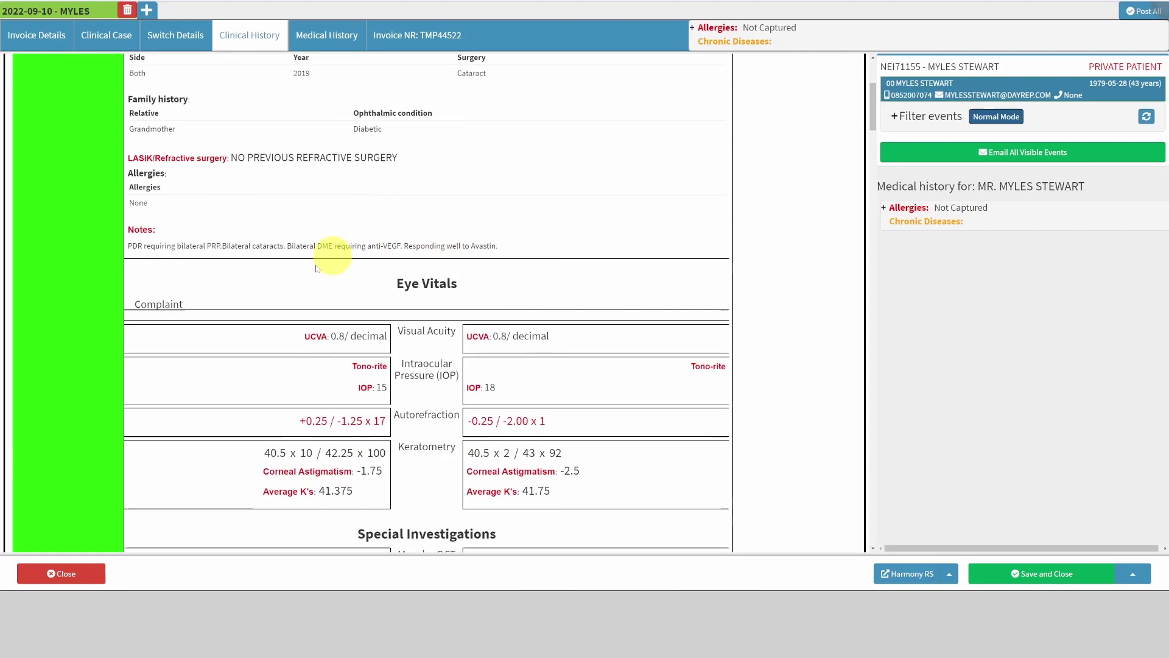
{"action": "scroll", "coordinate": [487, 293], "scroll_direction": "down", "scroll_amount": 1}
{"action": "scroll", "coordinate": [450, 297], "scroll_direction": "down", "scroll_amount": 1}
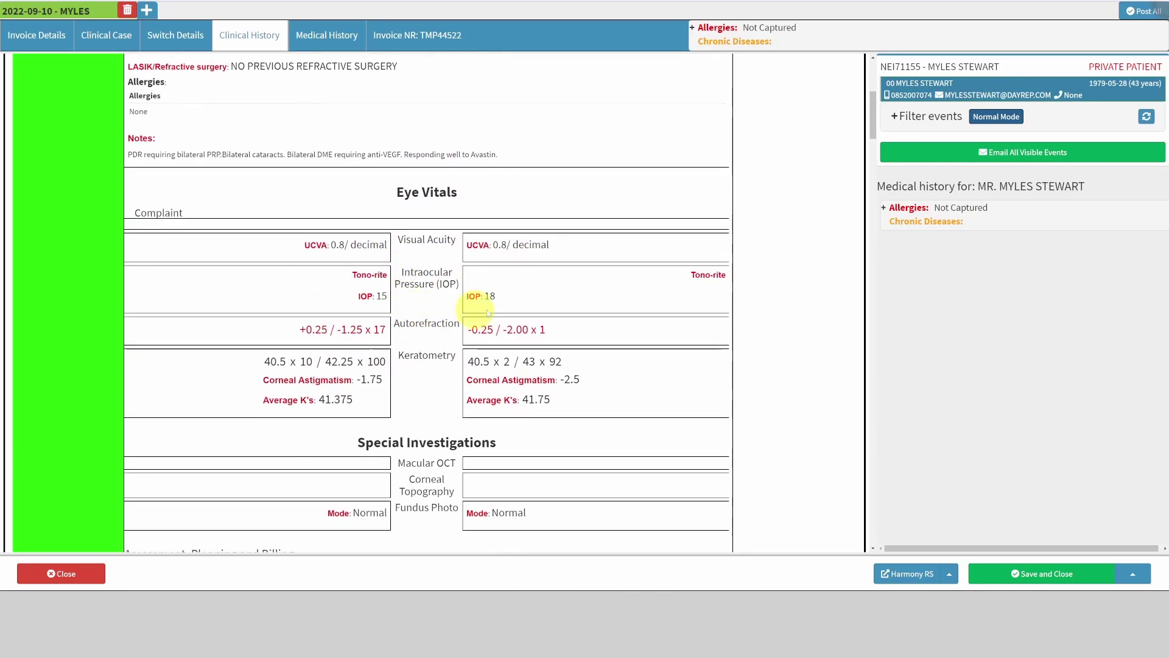
Step: Read the rest of the 2022-09-10 eye examination and the 2022-08-24 sick note, continuing into the 2022-08-23 eye examination
{"action": "scroll", "coordinate": [501, 397], "scroll_direction": "down", "scroll_amount": 1}
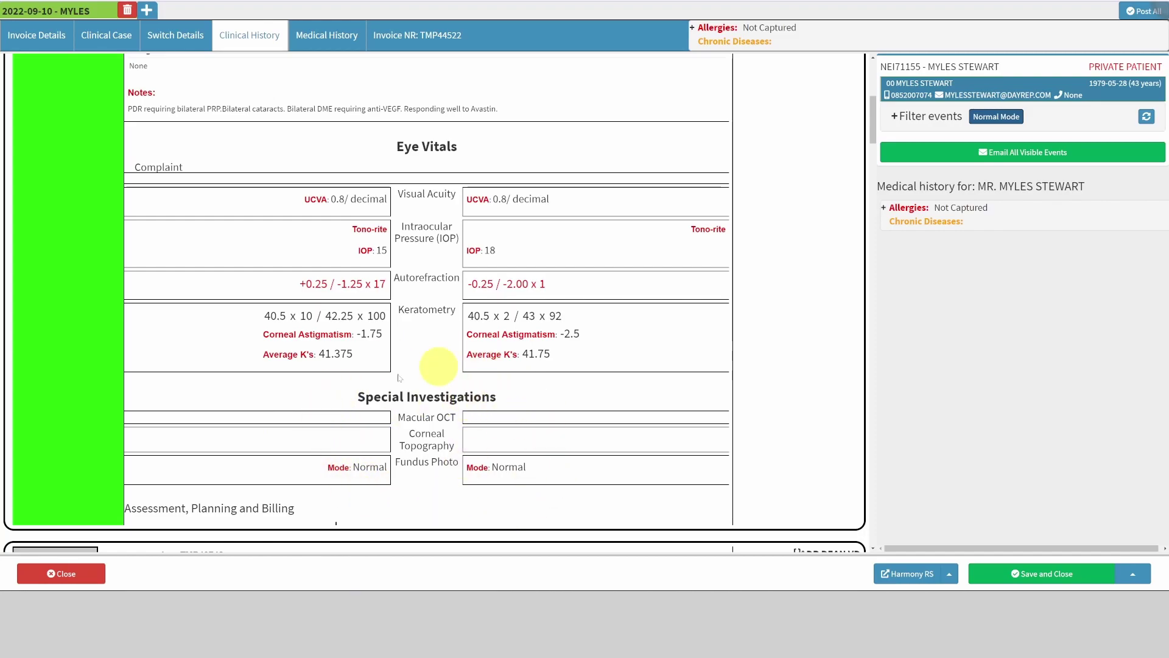
{"action": "scroll", "coordinate": [541, 276], "scroll_direction": "down", "scroll_amount": 2}
{"action": "scroll", "coordinate": [542, 276], "scroll_direction": "down", "scroll_amount": 8}
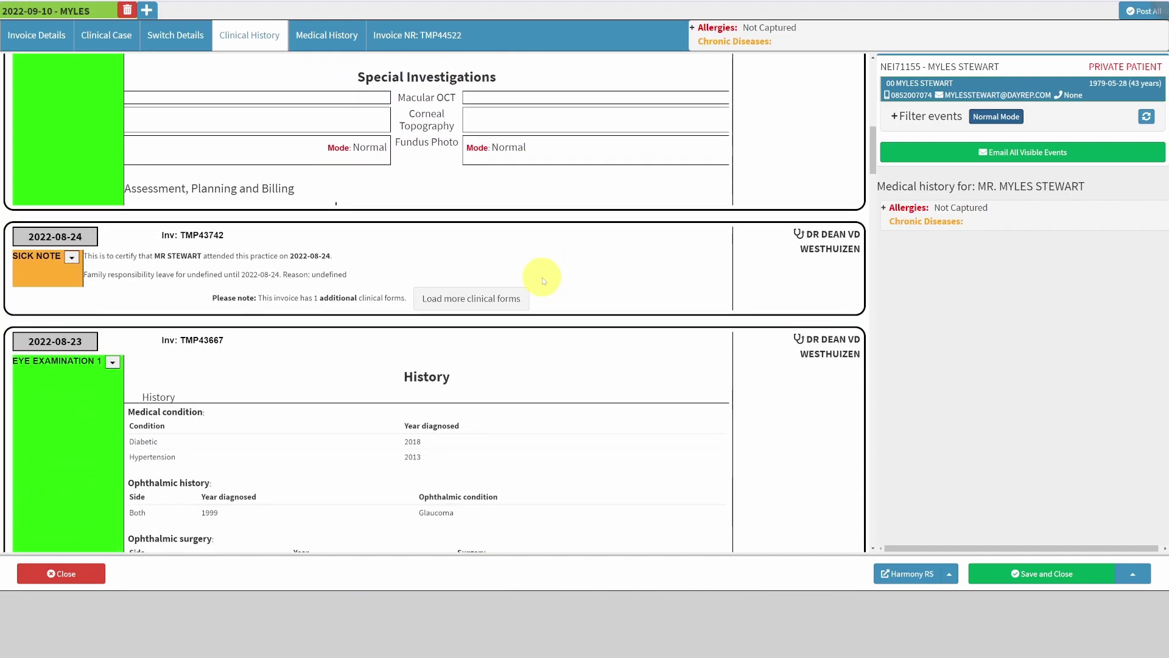
{"action": "scroll", "coordinate": [554, 387], "scroll_direction": "down", "scroll_amount": 11}
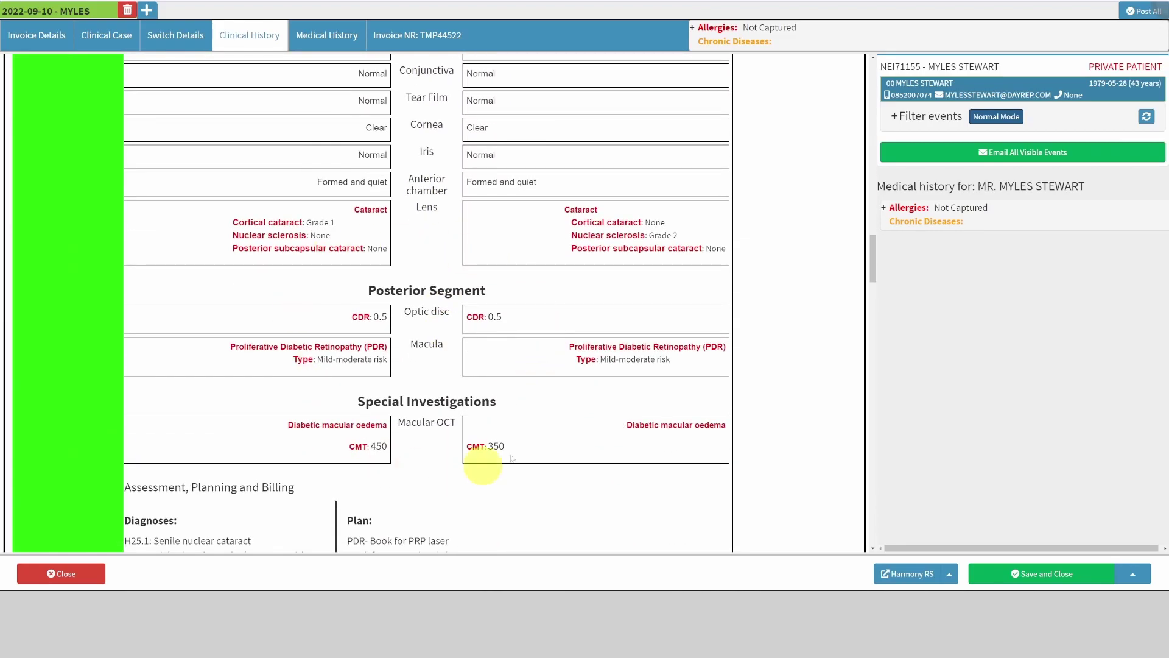
Step: Review the 2022-08-23 eye examination's vitals, external exam, anterior and posterior segments, macular OCT, diagnoses and plan
{"action": "scroll", "coordinate": [556, 305], "scroll_direction": "up", "scroll_amount": 5}
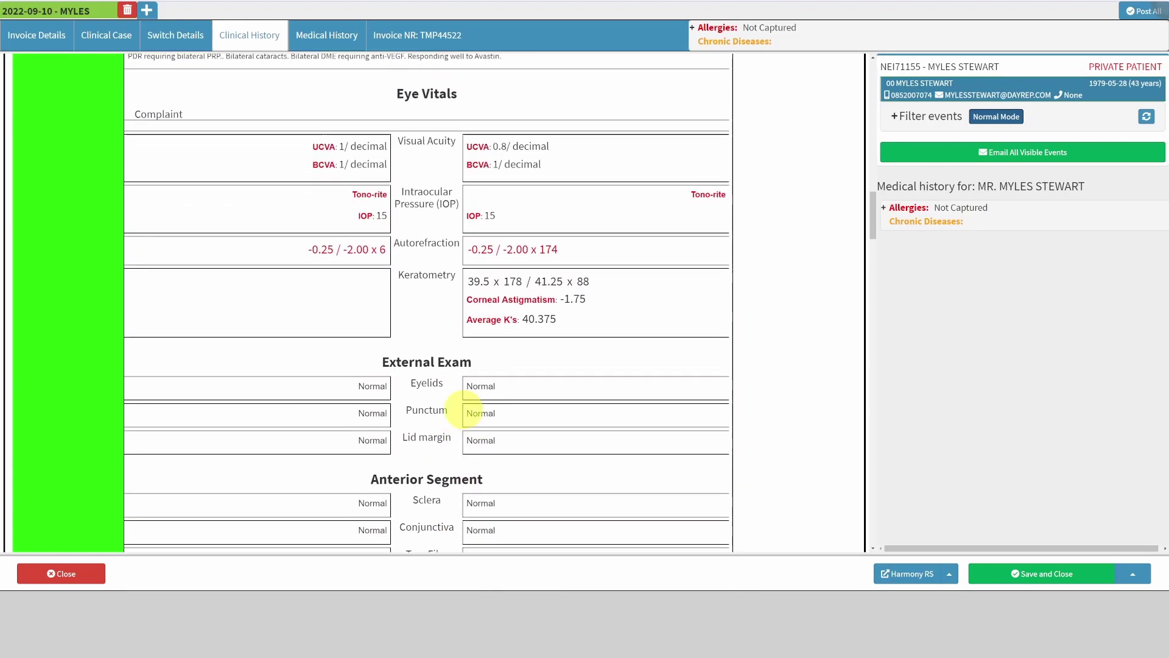
{"action": "scroll", "coordinate": [574, 326], "scroll_direction": "down", "scroll_amount": 3}
{"action": "scroll", "coordinate": [460, 376], "scroll_direction": "down", "scroll_amount": 2}
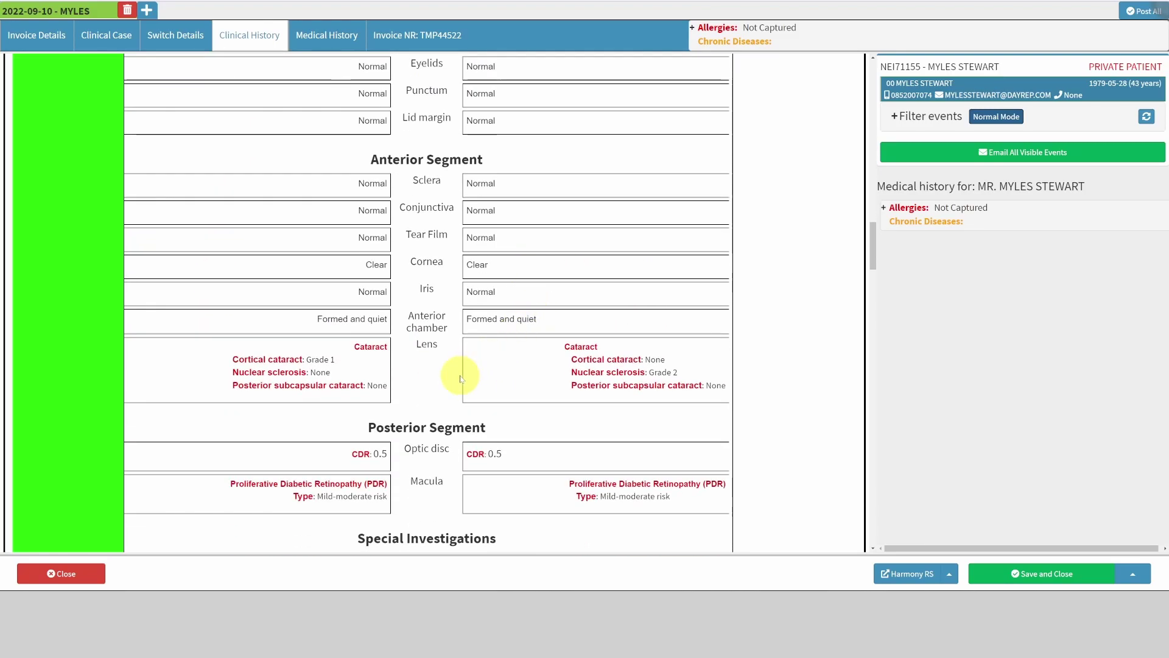
{"action": "scroll", "coordinate": [460, 306], "scroll_direction": "up", "scroll_amount": 4}
{"action": "scroll", "coordinate": [463, 406], "scroll_direction": "down", "scroll_amount": 4}
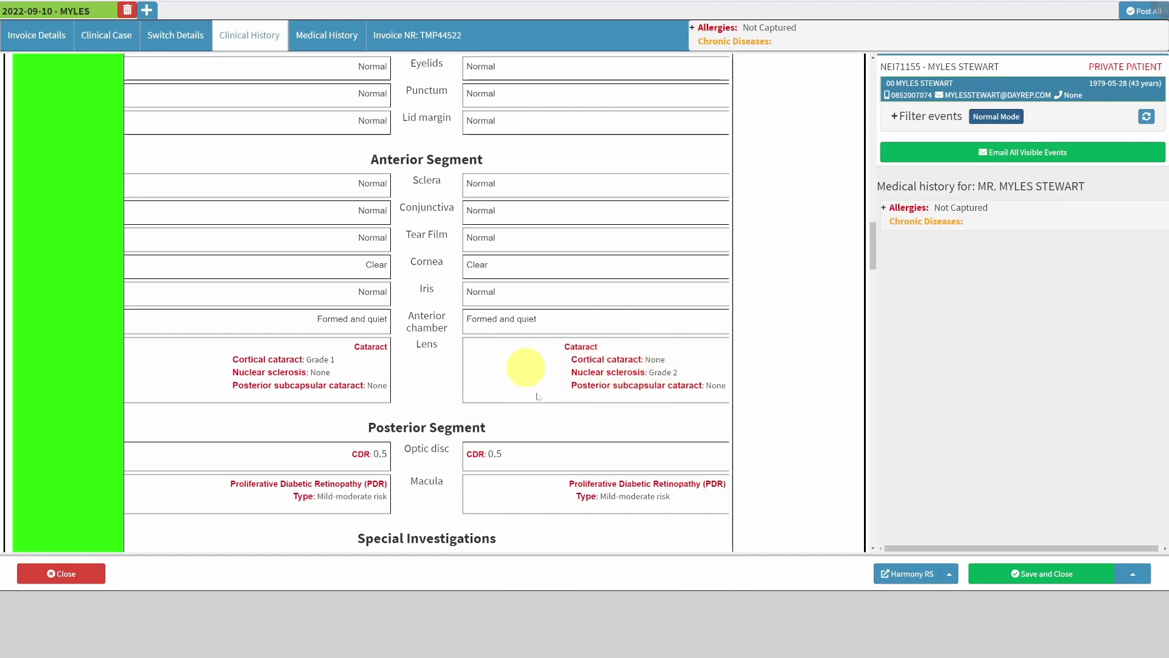
{"action": "scroll", "coordinate": [353, 335], "scroll_direction": "down", "scroll_amount": 2}
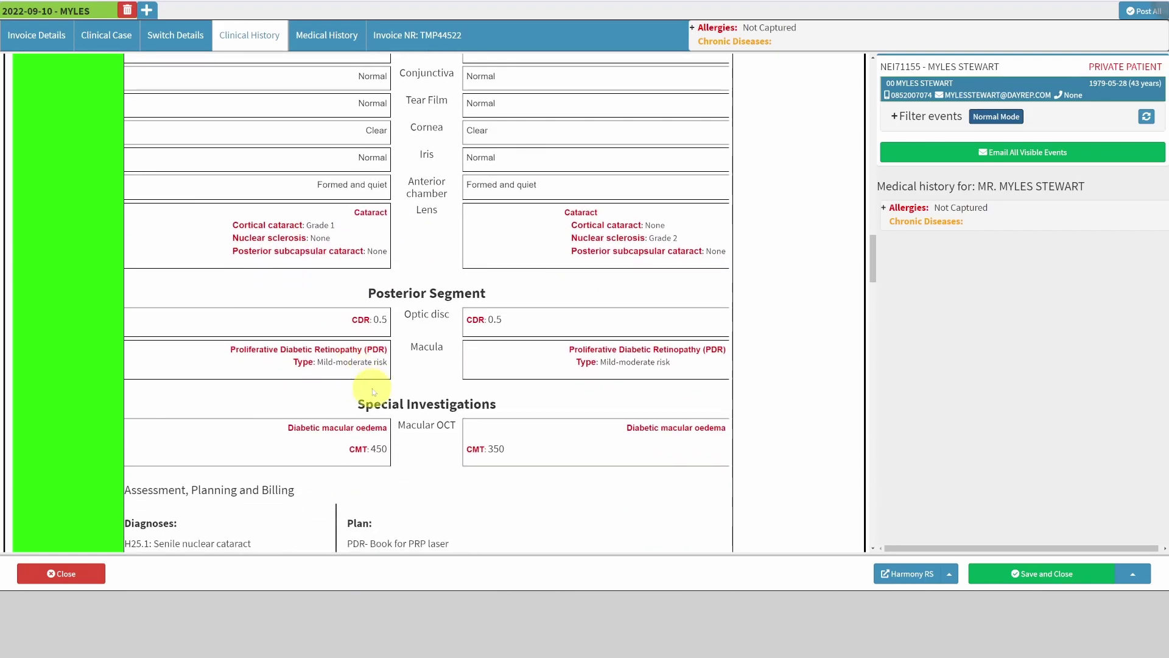
{"action": "scroll", "coordinate": [463, 256], "scroll_direction": "down", "scroll_amount": 1}
{"action": "scroll", "coordinate": [470, 293], "scroll_direction": "down", "scroll_amount": 1}
{"action": "scroll", "coordinate": [221, 196], "scroll_direction": "up", "scroll_amount": 2}
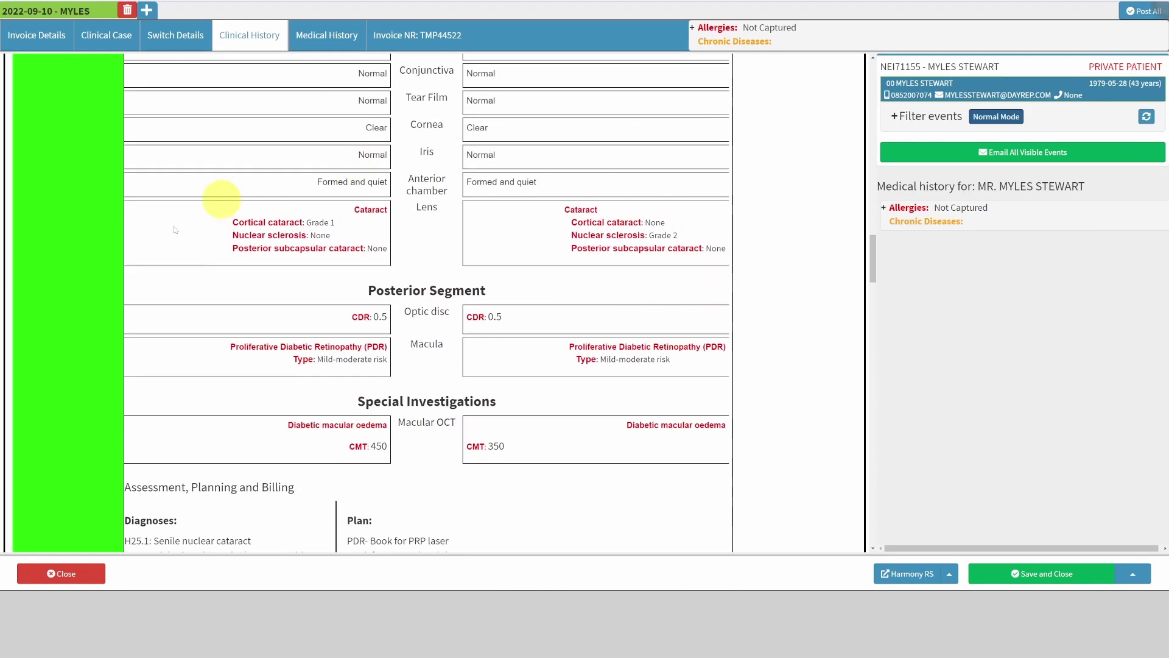
{"action": "scroll", "coordinate": [451, 342], "scroll_direction": "up", "scroll_amount": 2}
{"action": "scroll", "coordinate": [438, 340], "scroll_direction": "down", "scroll_amount": 10}
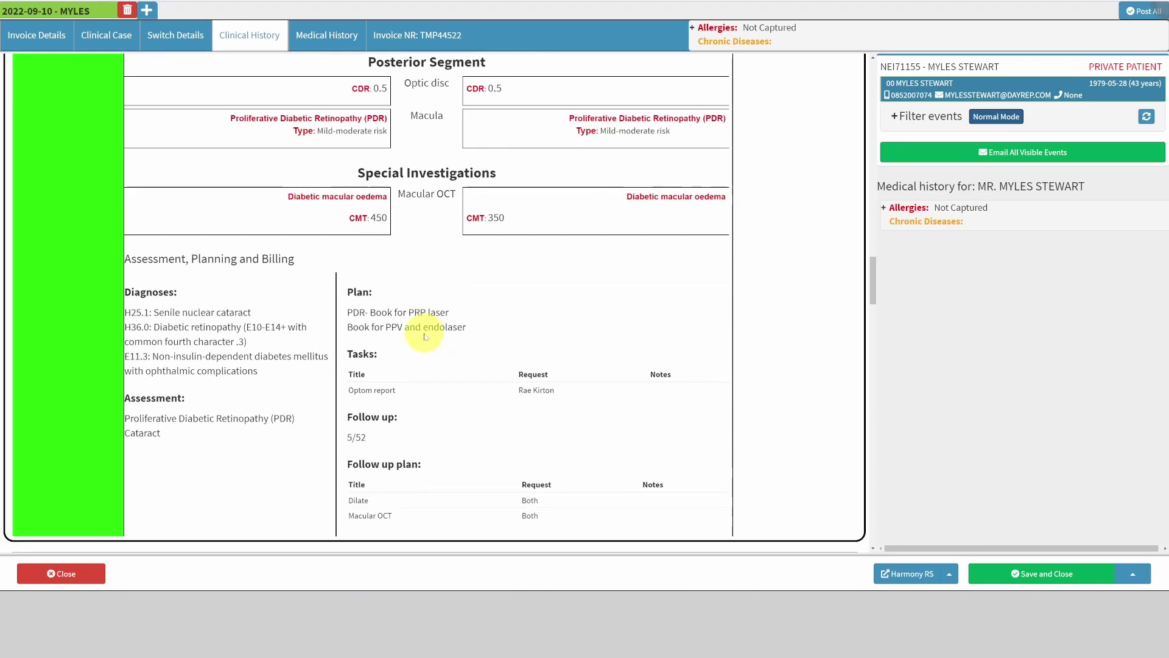
Step: Review the 2022-08-23 intravitreal injection and the 2022-05-07 surgery record in the clinical history
{"action": "scroll", "coordinate": [424, 337], "scroll_direction": "up", "scroll_amount": 1}
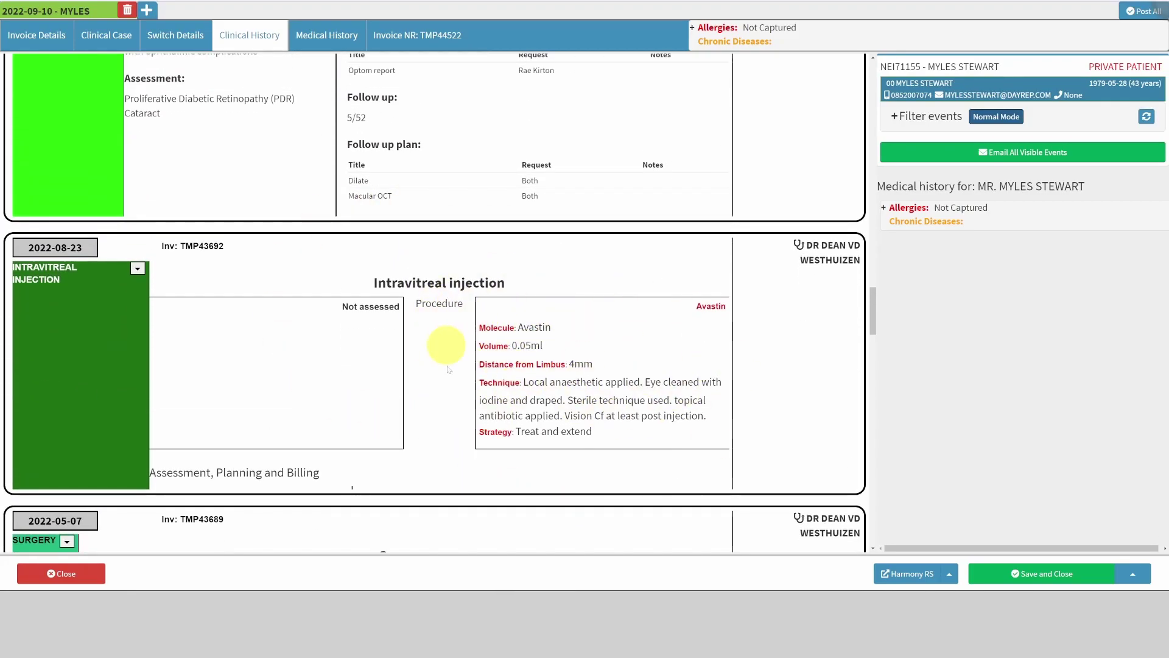
{"action": "scroll", "coordinate": [478, 343], "scroll_direction": "down", "scroll_amount": 2}
{"action": "scroll", "coordinate": [478, 343], "scroll_direction": "down", "scroll_amount": 3}
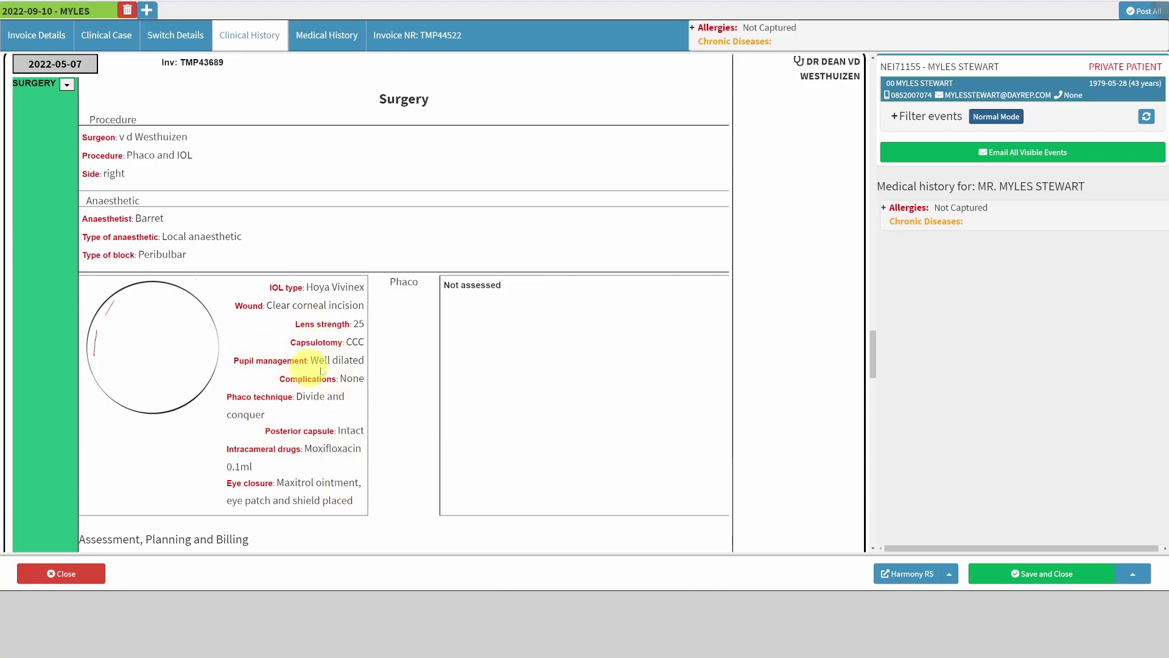
{"action": "scroll", "coordinate": [246, 491], "scroll_direction": "down", "scroll_amount": 3}
{"action": "scroll", "coordinate": [256, 297], "scroll_direction": "down", "scroll_amount": 4}
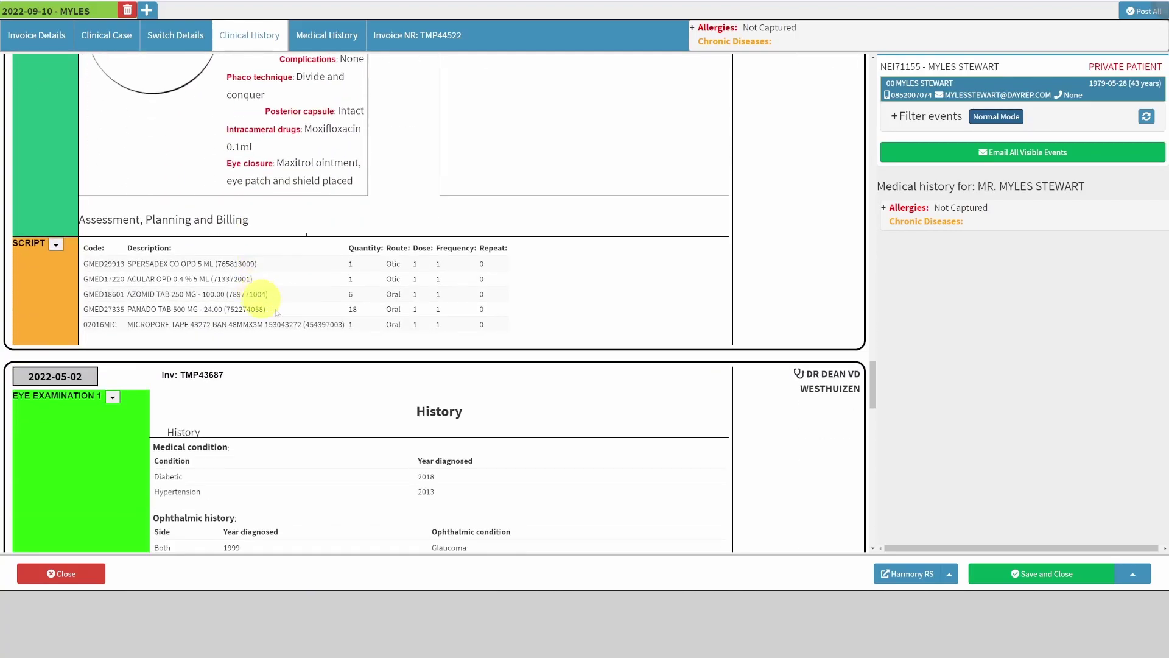
Step: Examine the script attached to the 2022-05-07 surgery and the beginning of the 2022-05-02 eye examination
{"action": "scroll", "coordinate": [238, 316], "scroll_direction": "up", "scroll_amount": 4}
{"action": "scroll", "coordinate": [234, 314], "scroll_direction": "down", "scroll_amount": 20}
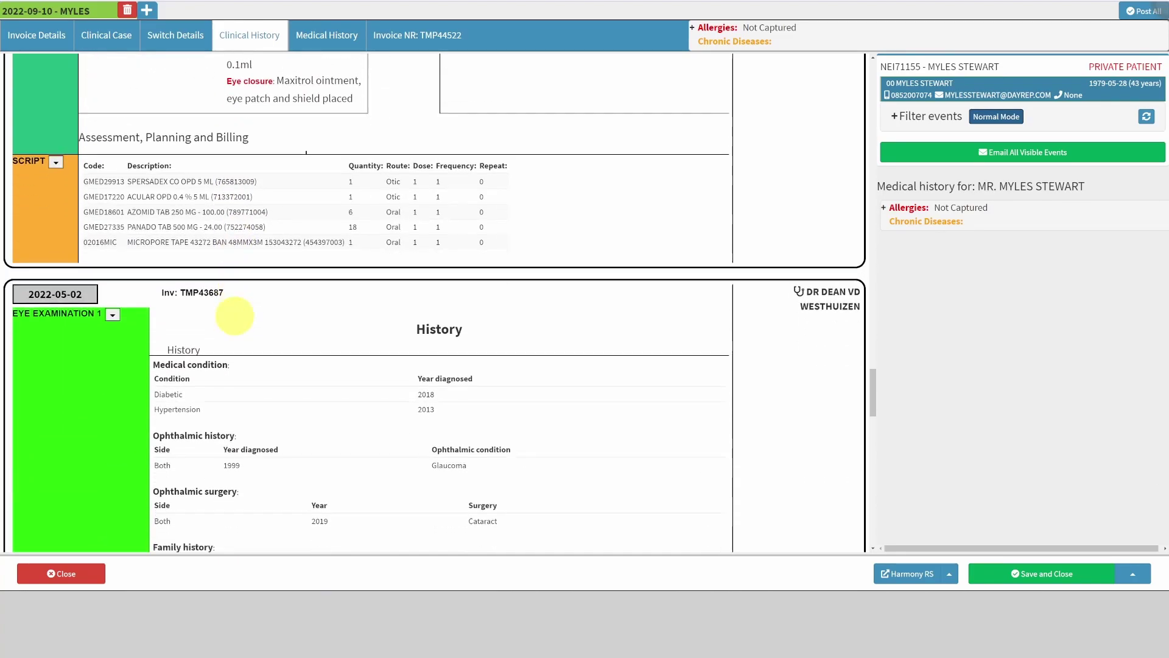
{"action": "scroll", "coordinate": [243, 345], "scroll_direction": "up", "scroll_amount": 15}
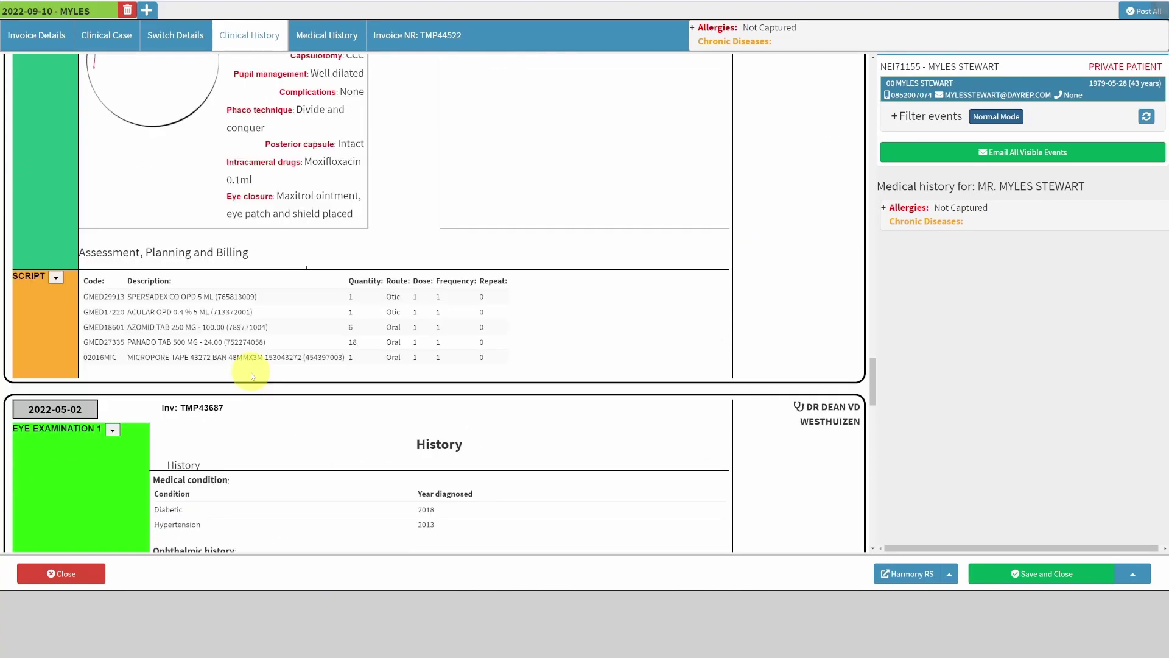
{"action": "scroll", "coordinate": [253, 303], "scroll_direction": "down", "scroll_amount": 6}
{"action": "scroll", "coordinate": [248, 305], "scroll_direction": "up", "scroll_amount": 2}
{"action": "scroll", "coordinate": [530, 305], "scroll_direction": "down", "scroll_amount": 2}
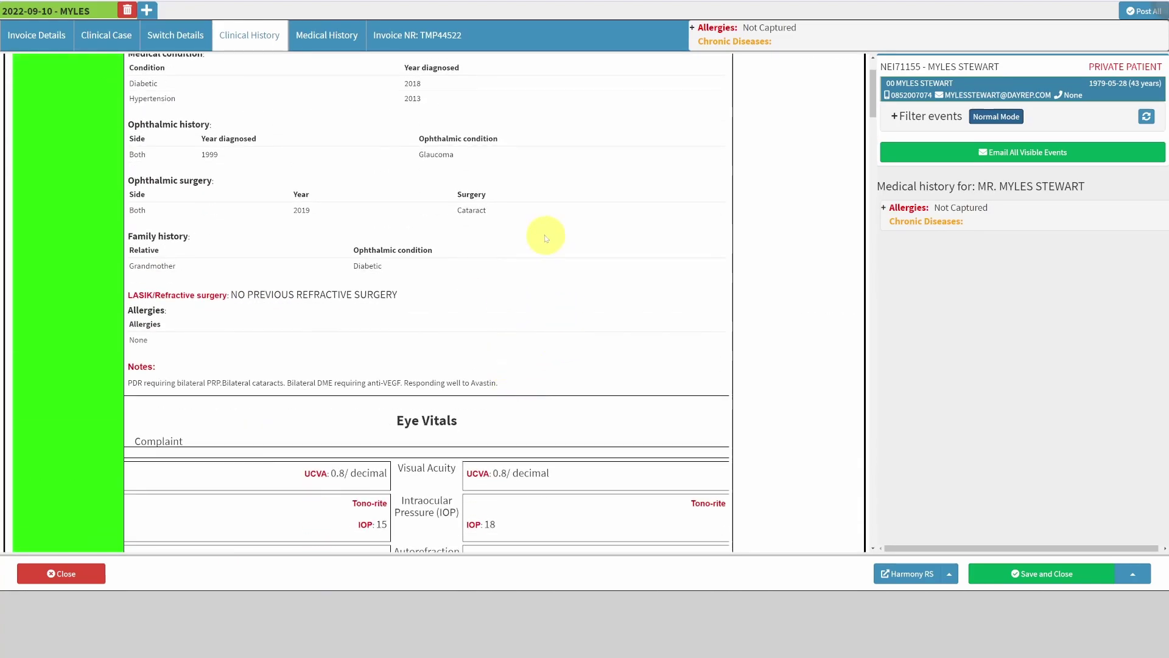
Step: Return to the 2022-09-10 eye examination and recheck its history notes and eye vitals
{"action": "scroll", "coordinate": [551, 217], "scroll_direction": "up", "scroll_amount": 2}
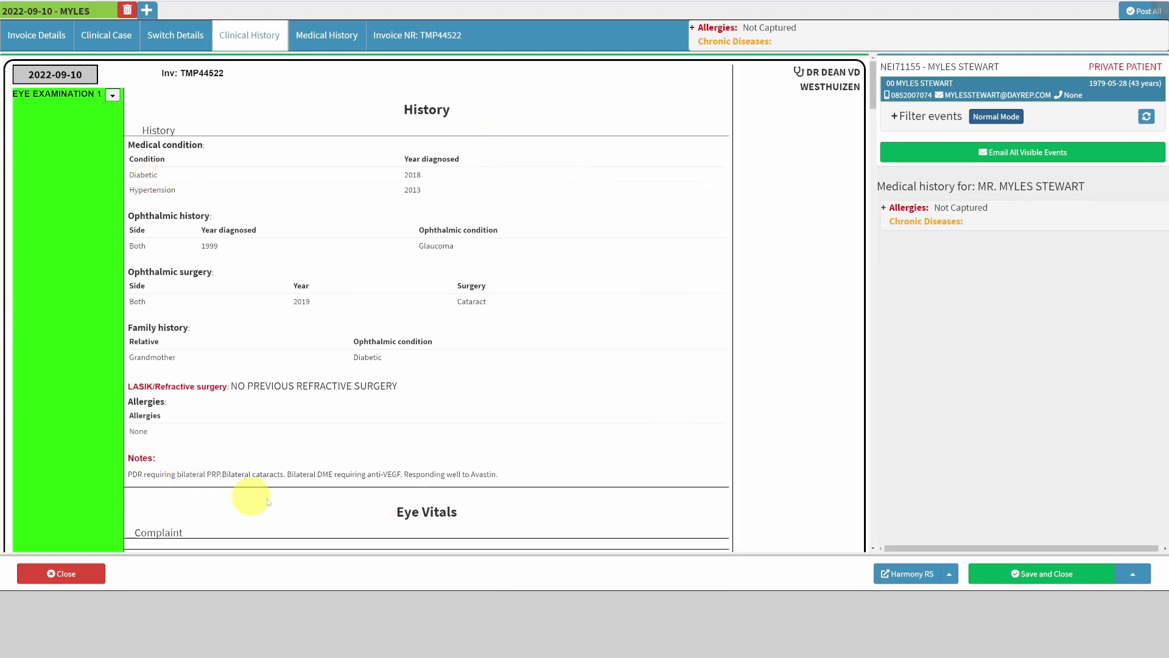
{"action": "scroll", "coordinate": [565, 366], "scroll_direction": "down", "scroll_amount": 2}
{"action": "scroll", "coordinate": [475, 177], "scroll_direction": "down", "scroll_amount": 3}
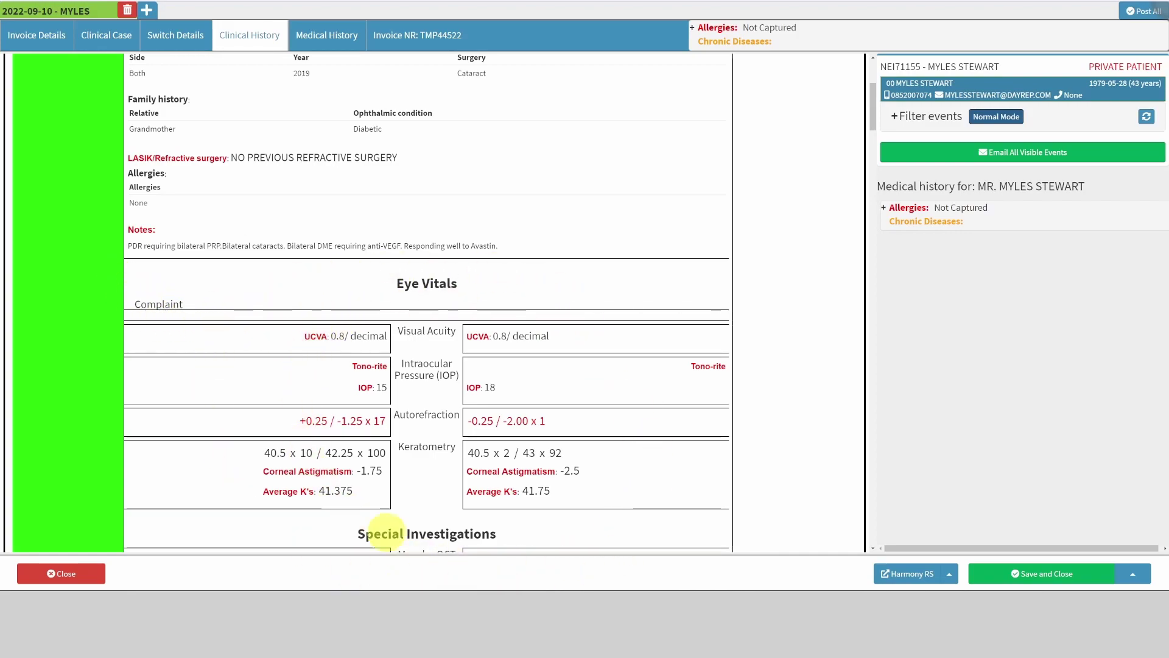
{"action": "scroll", "coordinate": [427, 329], "scroll_direction": "up", "scroll_amount": 4}
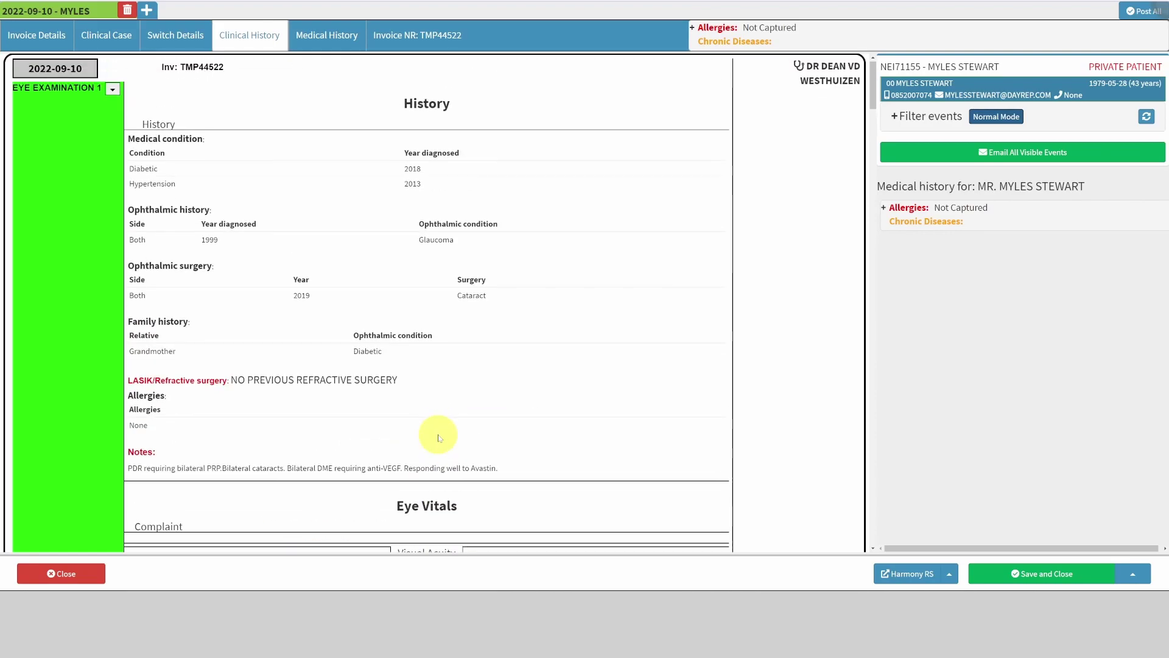
{"action": "scroll", "coordinate": [421, 351], "scroll_direction": "down", "scroll_amount": 2}
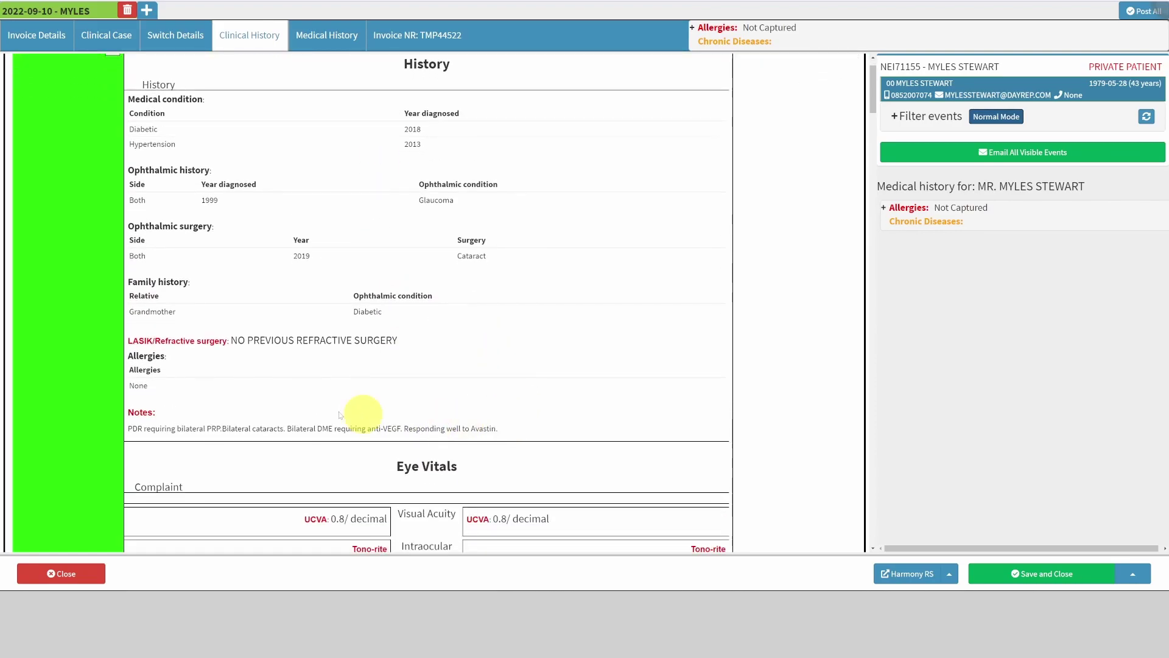
{"action": "scroll", "coordinate": [299, 244], "scroll_direction": "up", "scroll_amount": 2}
Step: Open the current clinical case, review the History section of EYE EXAMINATION 1 and collapse it
{"action": "left_click", "coordinate": [116, 39]}
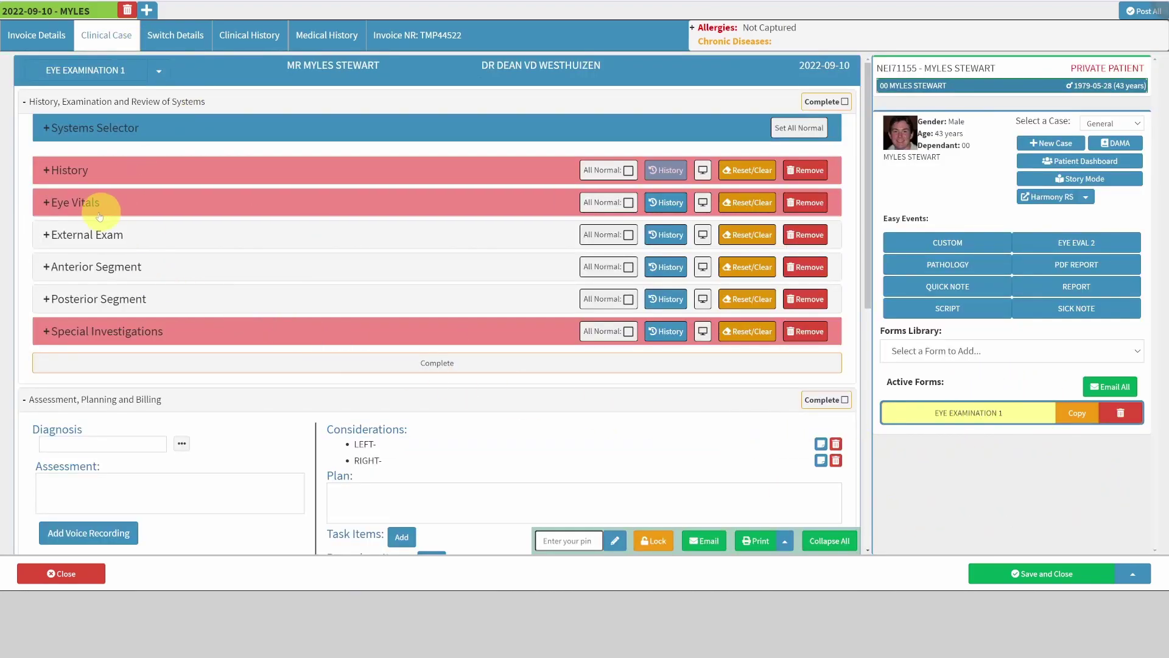
{"action": "left_click", "coordinate": [126, 165]}
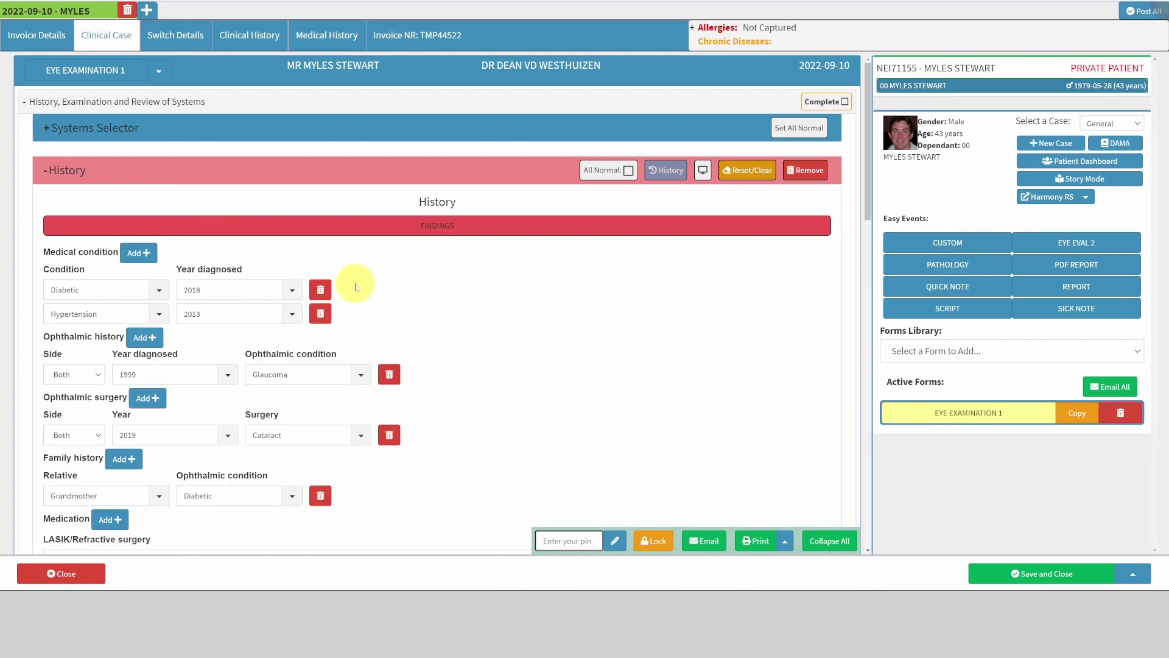
{"action": "scroll", "coordinate": [191, 472], "scroll_direction": "down", "scroll_amount": 1}
{"action": "scroll", "coordinate": [208, 348], "scroll_direction": "down", "scroll_amount": 1}
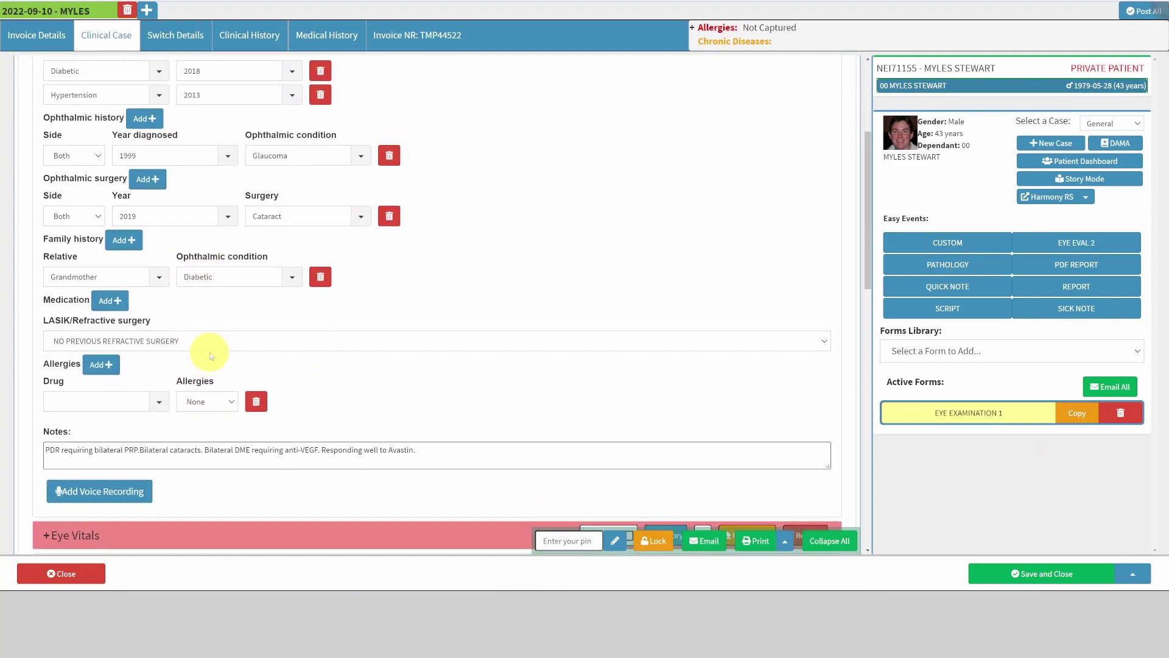
{"action": "scroll", "coordinate": [139, 301], "scroll_direction": "up", "scroll_amount": 1}
{"action": "scroll", "coordinate": [139, 302], "scroll_direction": "up", "scroll_amount": 2}
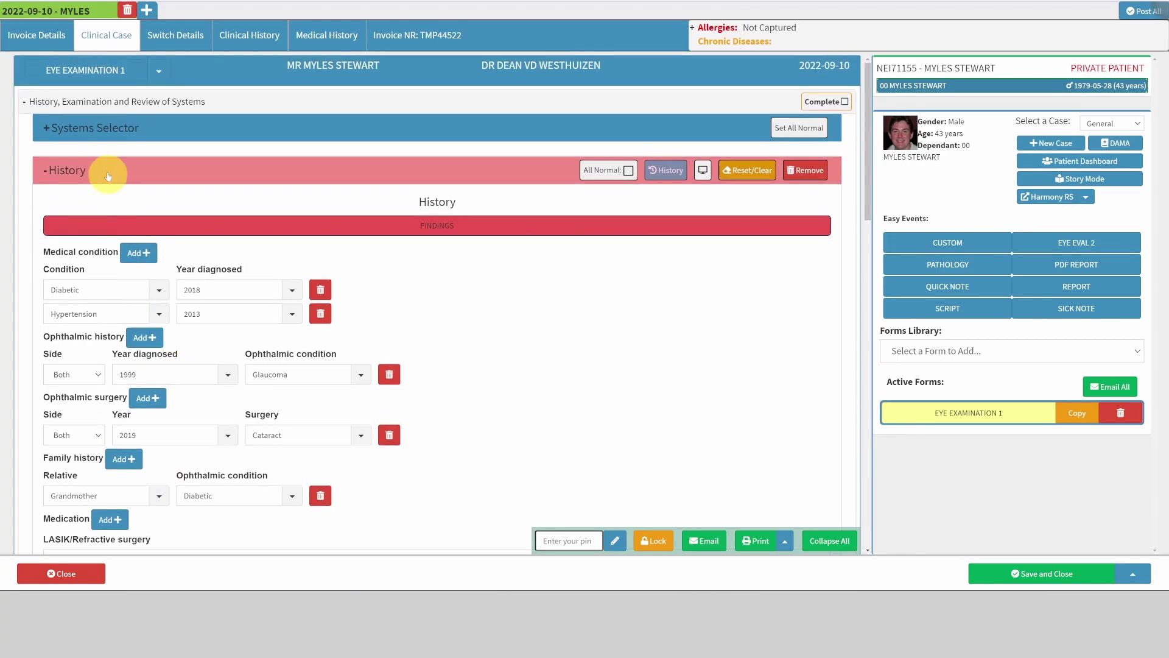
{"action": "left_click", "coordinate": [104, 171]}
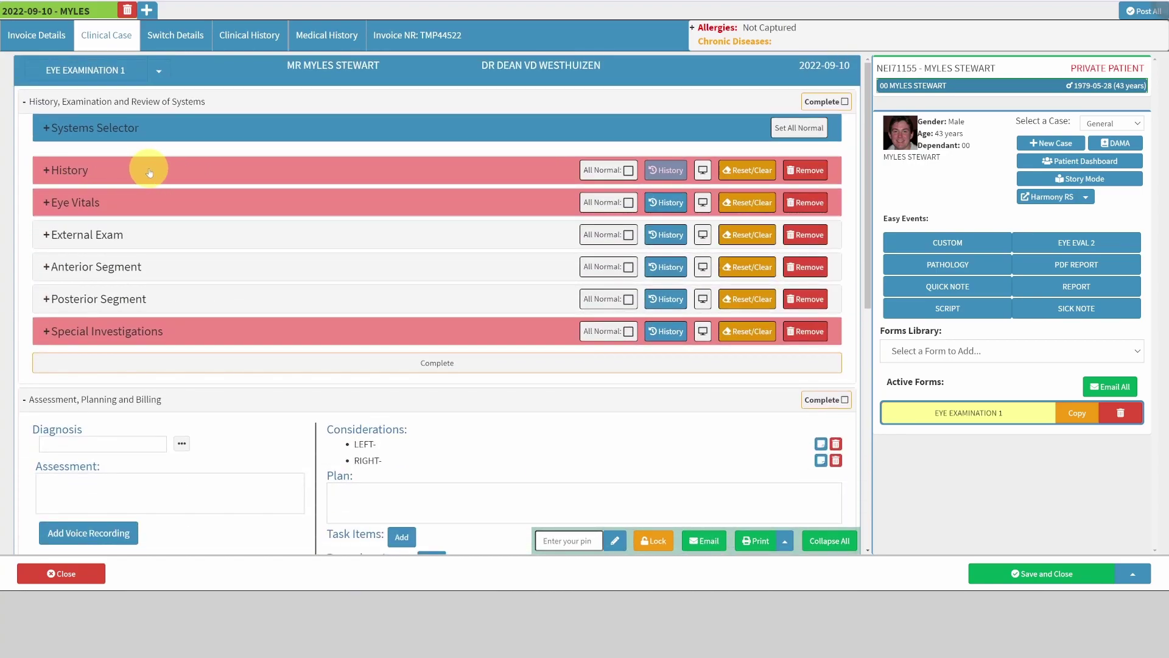
Step: Expand the History section again, recheck its conditions, surgeries, allergies and notes, and collapse it
{"action": "left_click", "coordinate": [111, 167]}
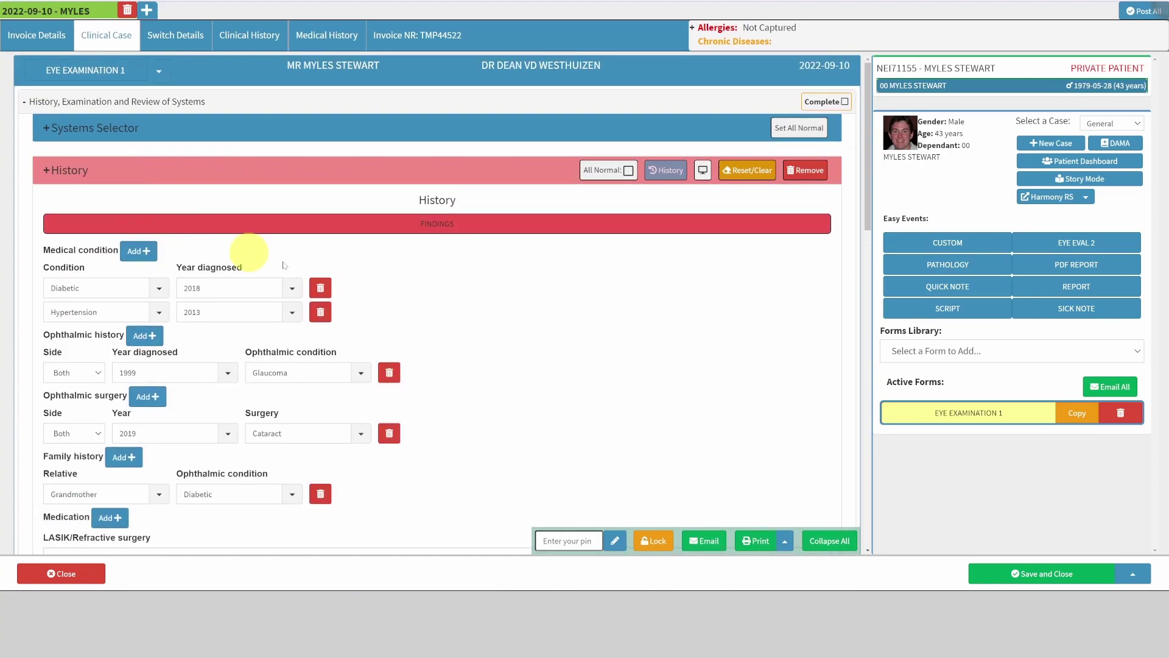
{"action": "scroll", "coordinate": [360, 411], "scroll_direction": "down", "scroll_amount": 3}
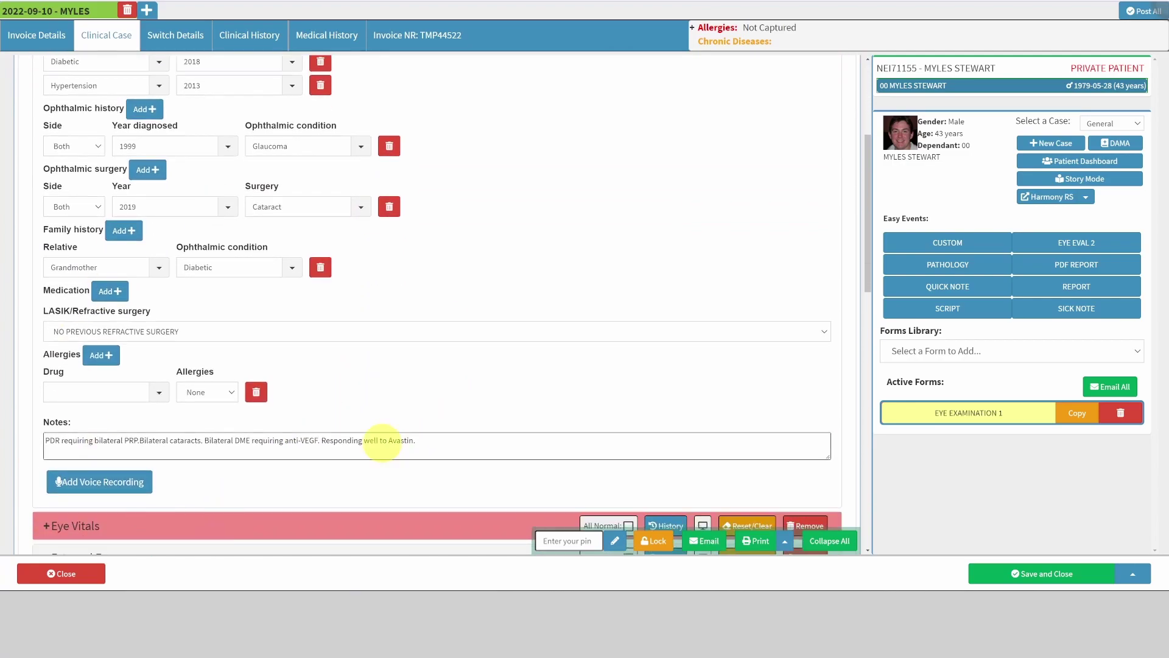
{"action": "scroll", "coordinate": [458, 370], "scroll_direction": "up", "scroll_amount": 3}
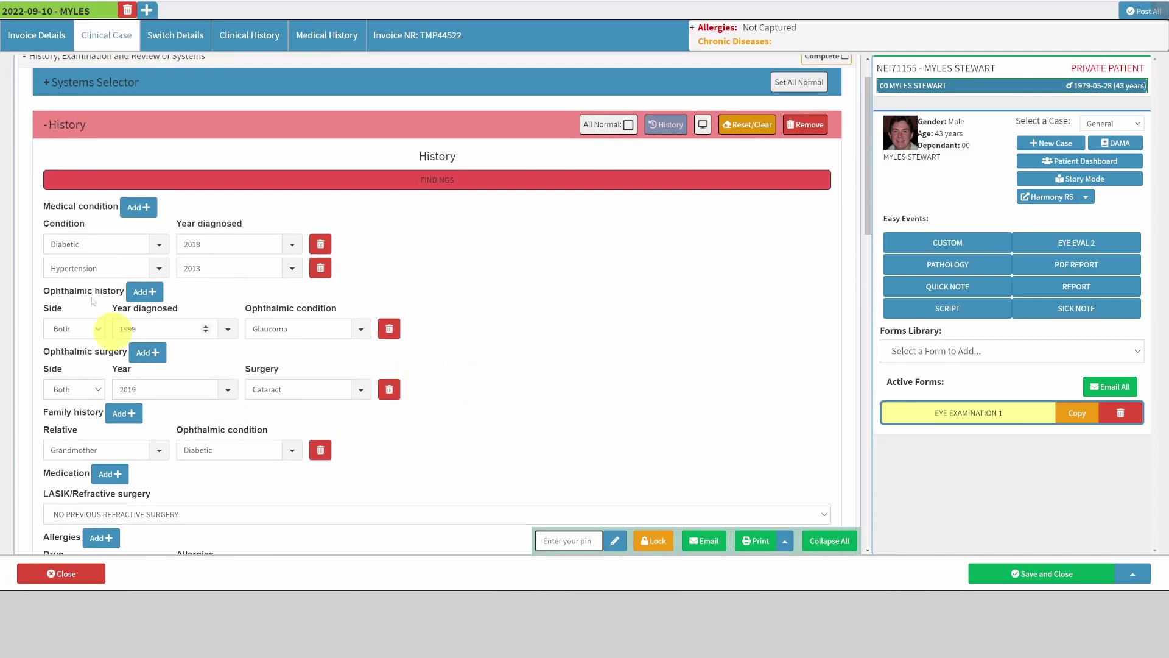
{"action": "scroll", "coordinate": [314, 307], "scroll_direction": "down", "scroll_amount": 2}
{"action": "scroll", "coordinate": [243, 305], "scroll_direction": "up", "scroll_amount": 2}
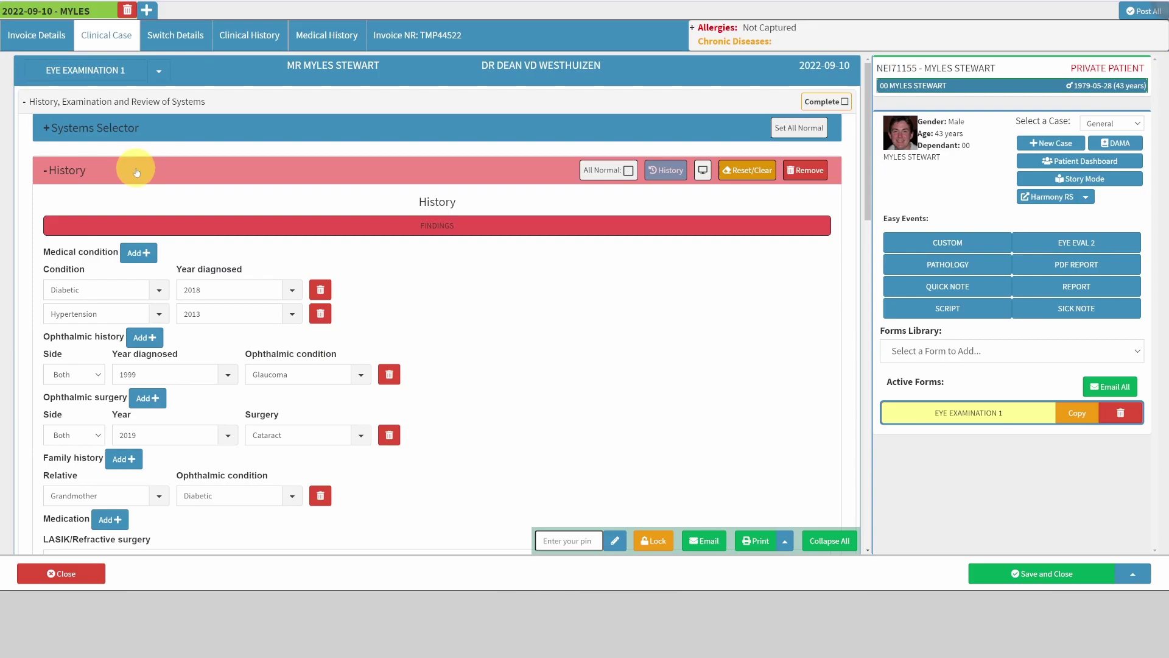
{"action": "left_click", "coordinate": [136, 173]}
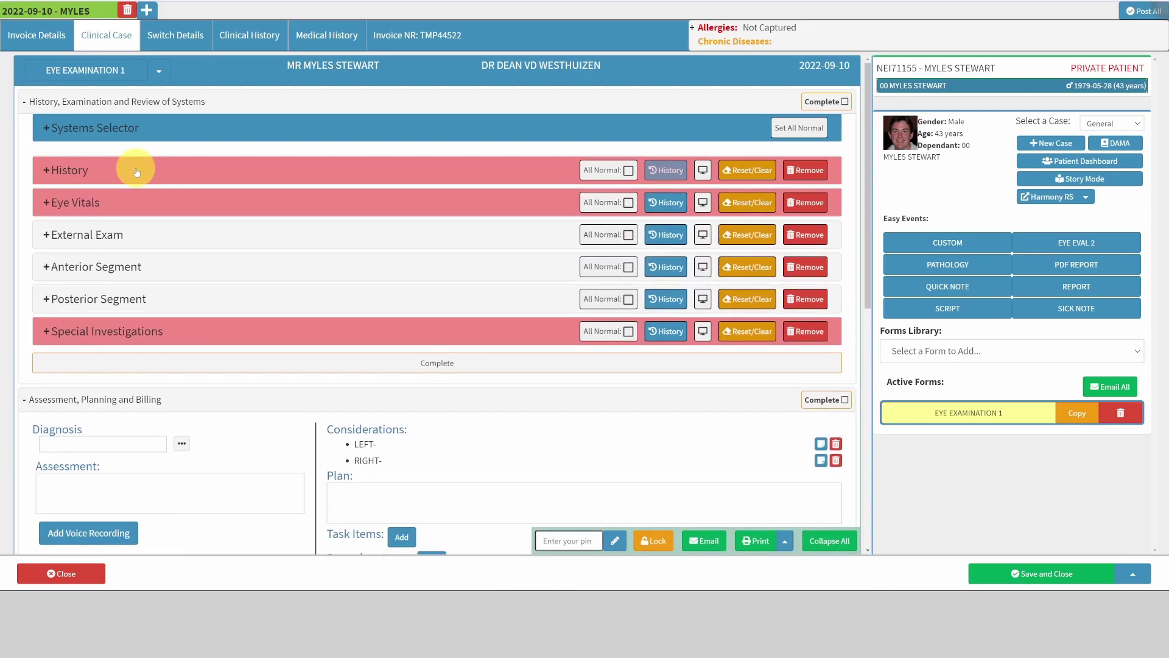
Step: Expand the Eye Vitals section and review the complaint, visual acuity and intraocular pressure entries
{"action": "left_click", "coordinate": [400, 212]}
{"action": "scroll", "coordinate": [487, 293], "scroll_direction": "down", "scroll_amount": 2}
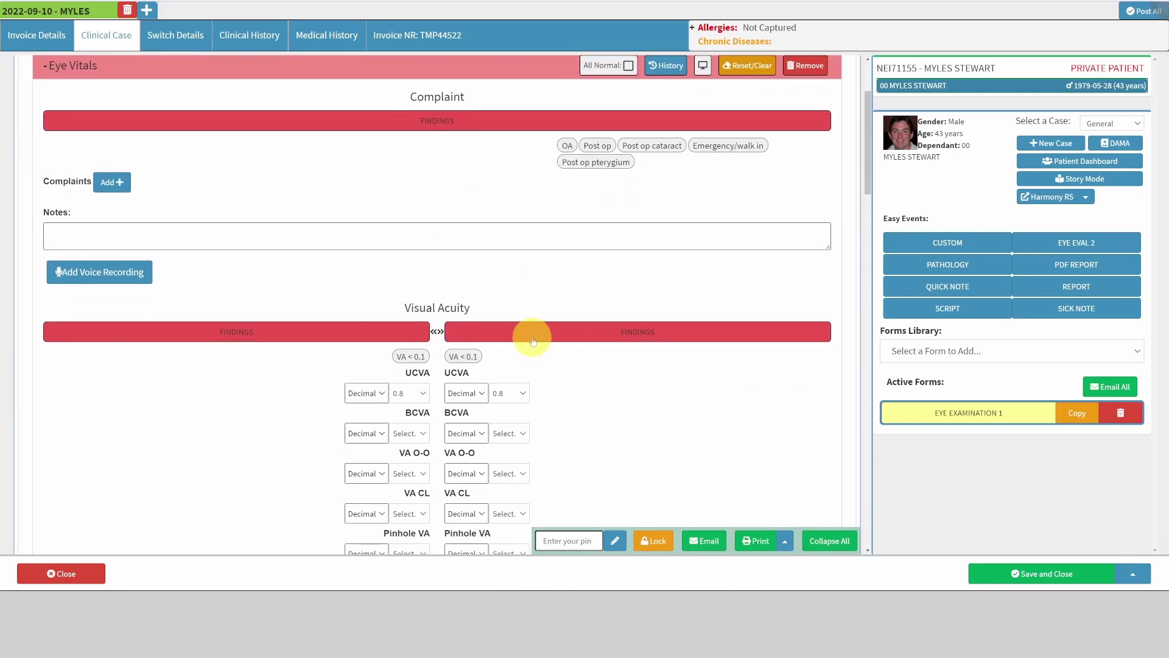
{"action": "scroll", "coordinate": [541, 268], "scroll_direction": "down", "scroll_amount": 2}
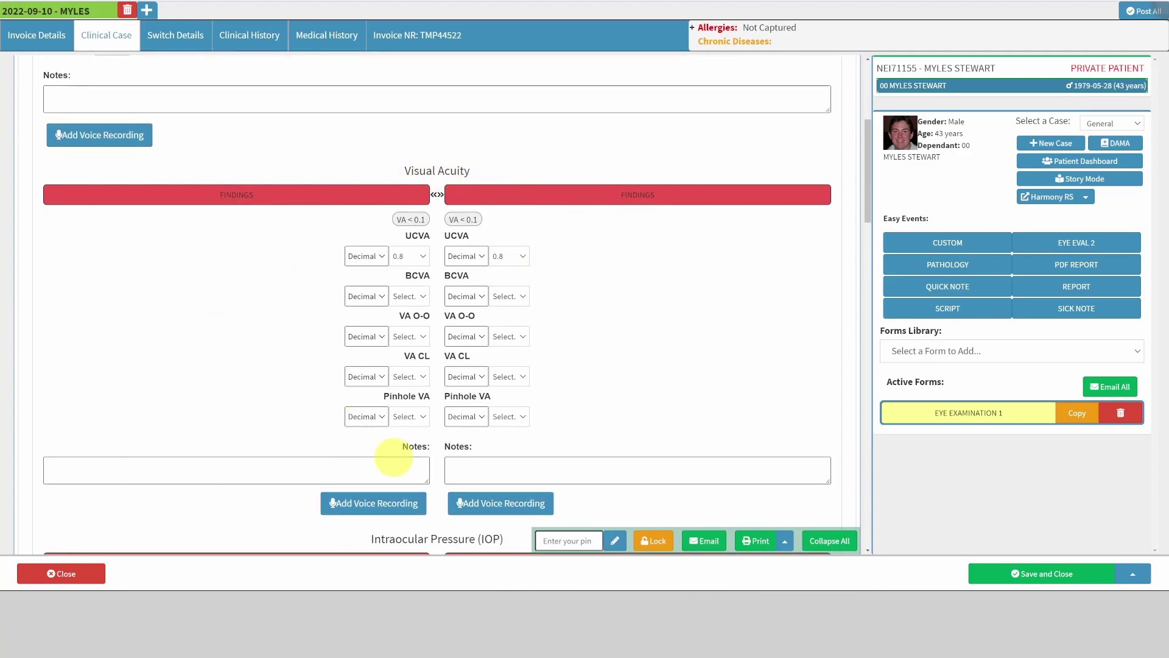
{"action": "scroll", "coordinate": [418, 331], "scroll_direction": "down", "scroll_amount": 5}
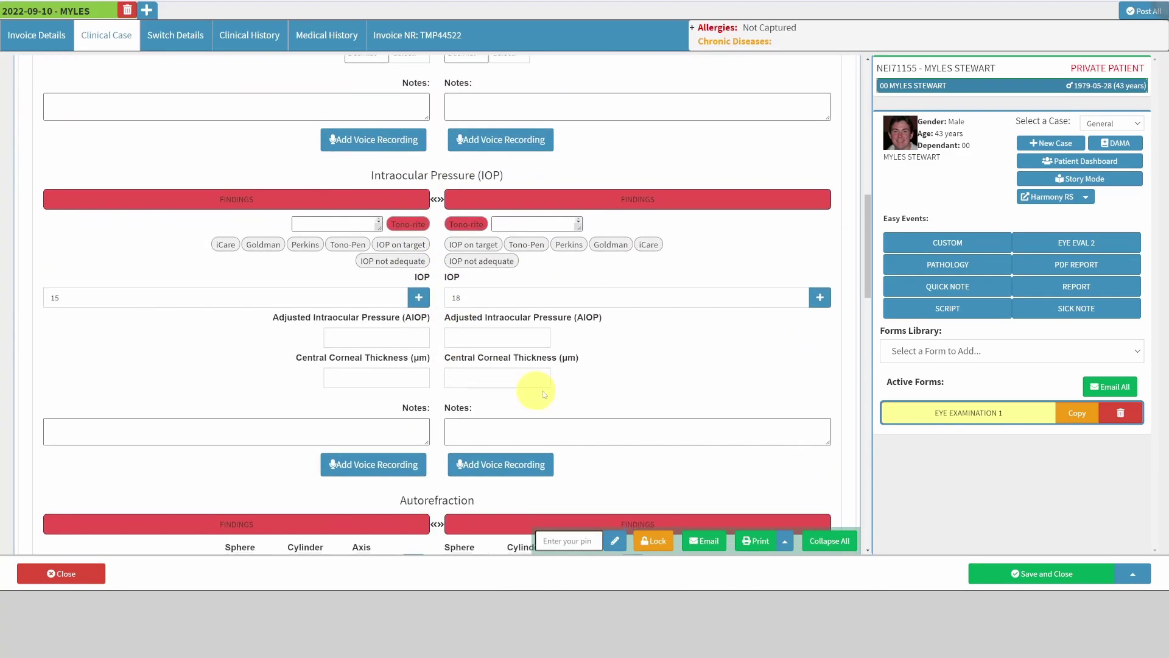
Step: Try adding Goldman as a method for the left eye's intraocular pressure, and remove it again
{"action": "scroll", "coordinate": [548, 387], "scroll_direction": "up", "scroll_amount": 1}
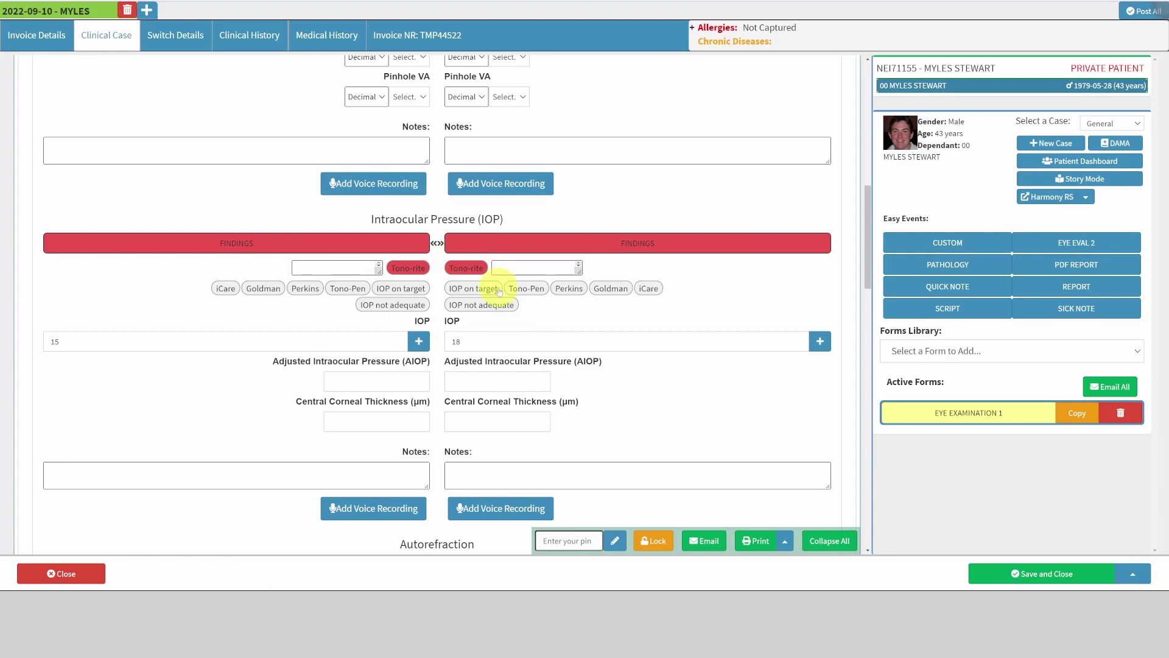
{"action": "left_click", "coordinate": [609, 289]}
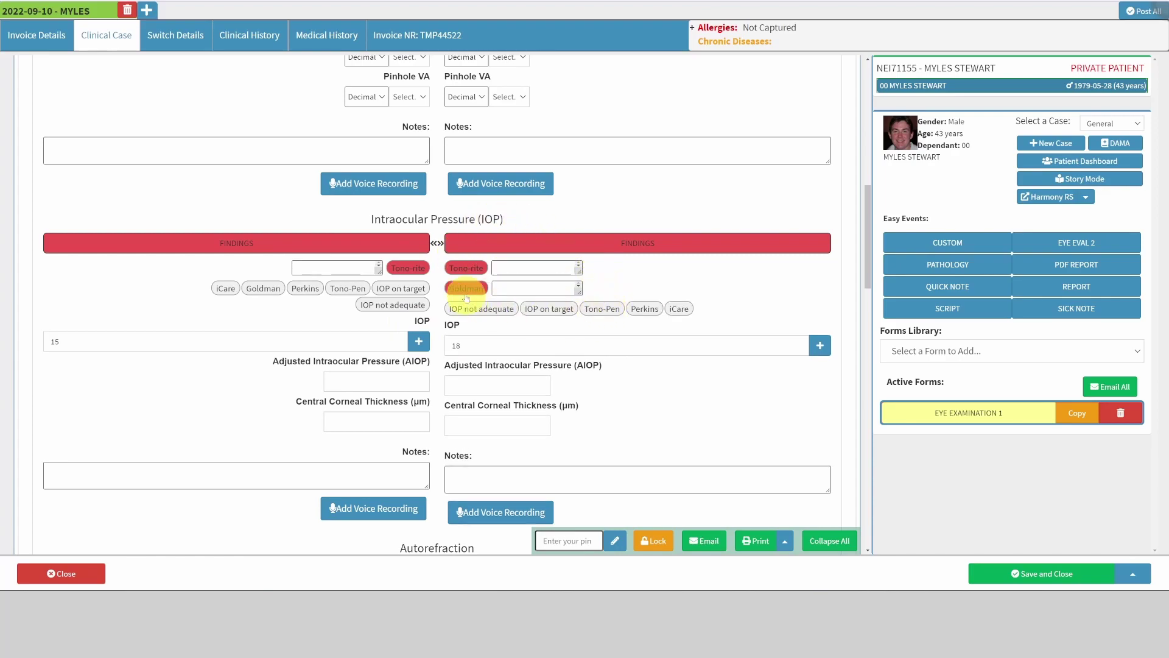
{"action": "left_click", "coordinate": [466, 288]}
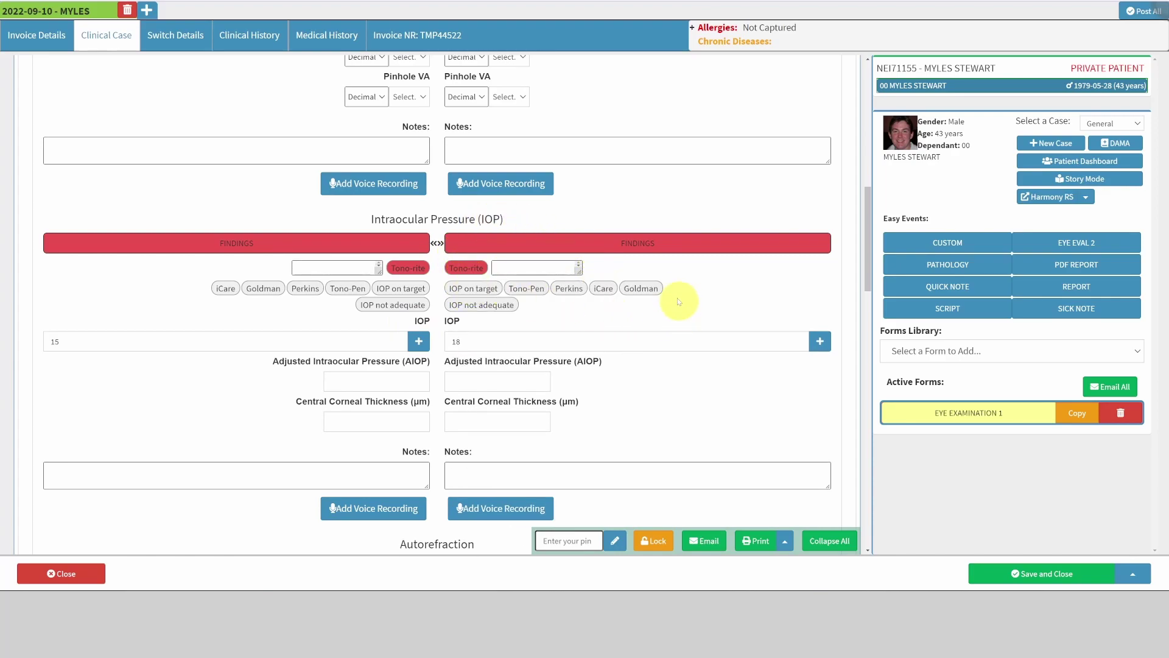
Step: Try adding iCare as a method for the left eye's intraocular pressure, remove it again, and collapse Eye Vitals
{"action": "left_click", "coordinate": [602, 291]}
{"action": "left_click", "coordinate": [458, 291]}
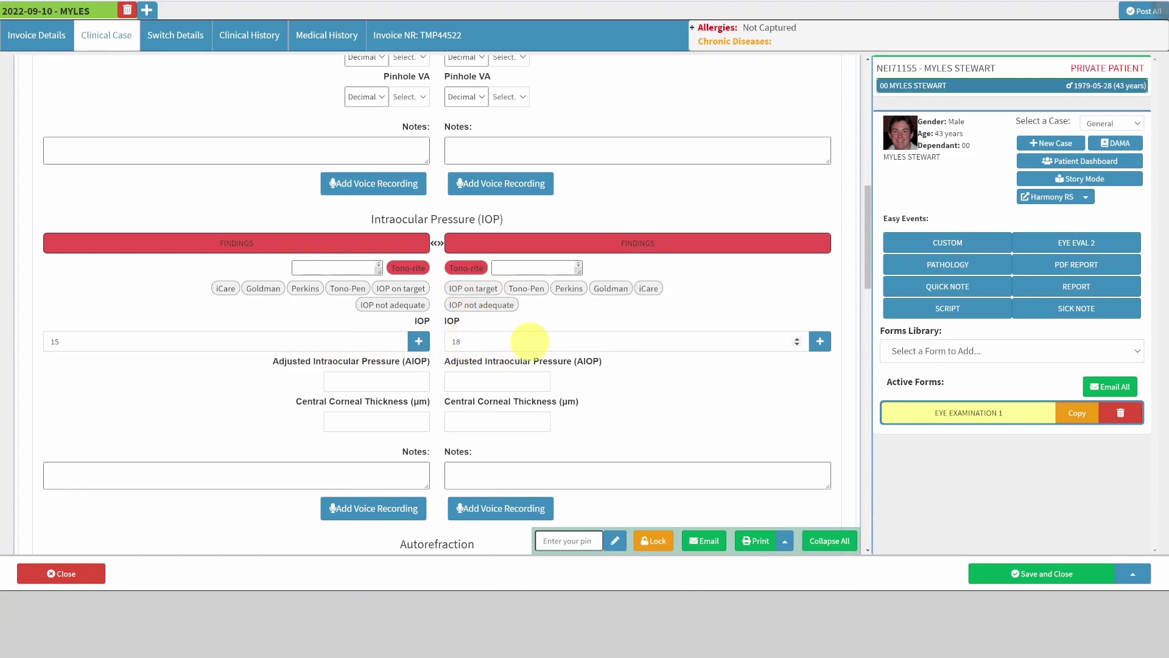
{"action": "scroll", "coordinate": [628, 347], "scroll_direction": "up", "scroll_amount": 10}
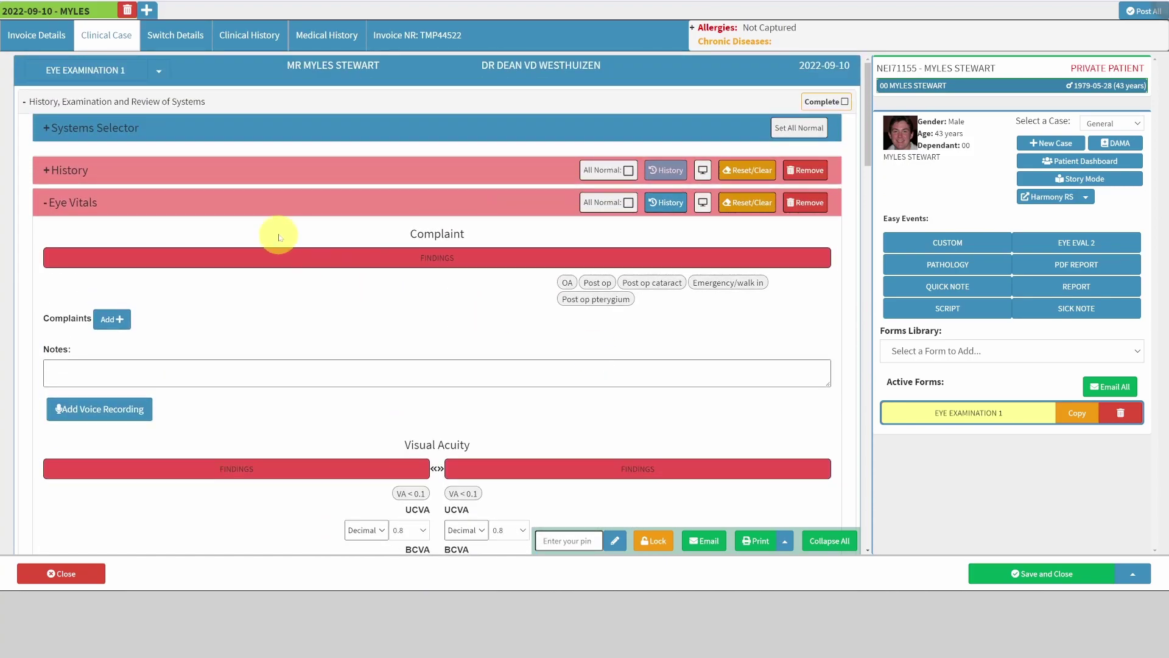
{"action": "left_click", "coordinate": [278, 210]}
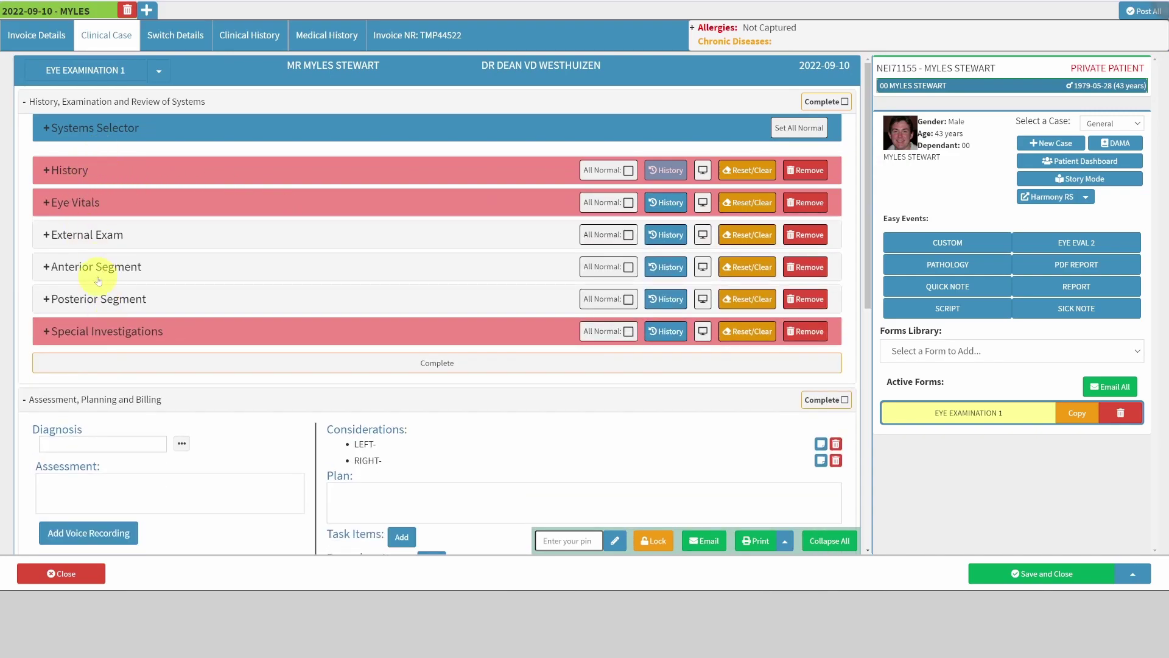
{"action": "left_click", "coordinate": [90, 237]}
{"action": "left_click", "coordinate": [90, 205]}
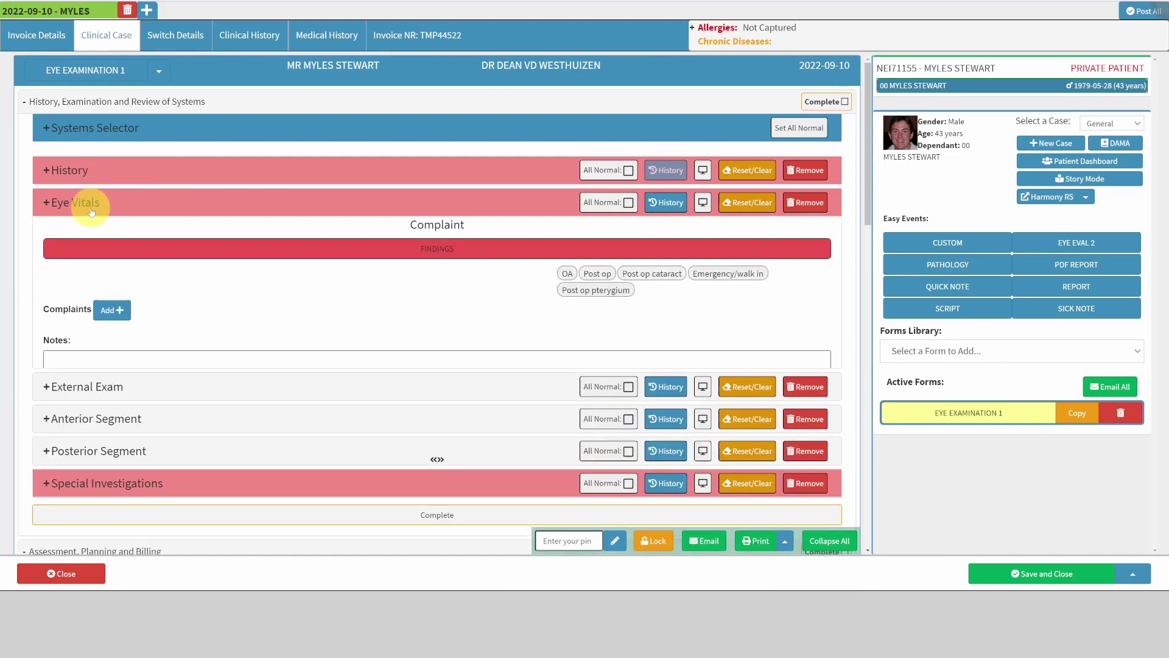
{"action": "left_click", "coordinate": [91, 205]}
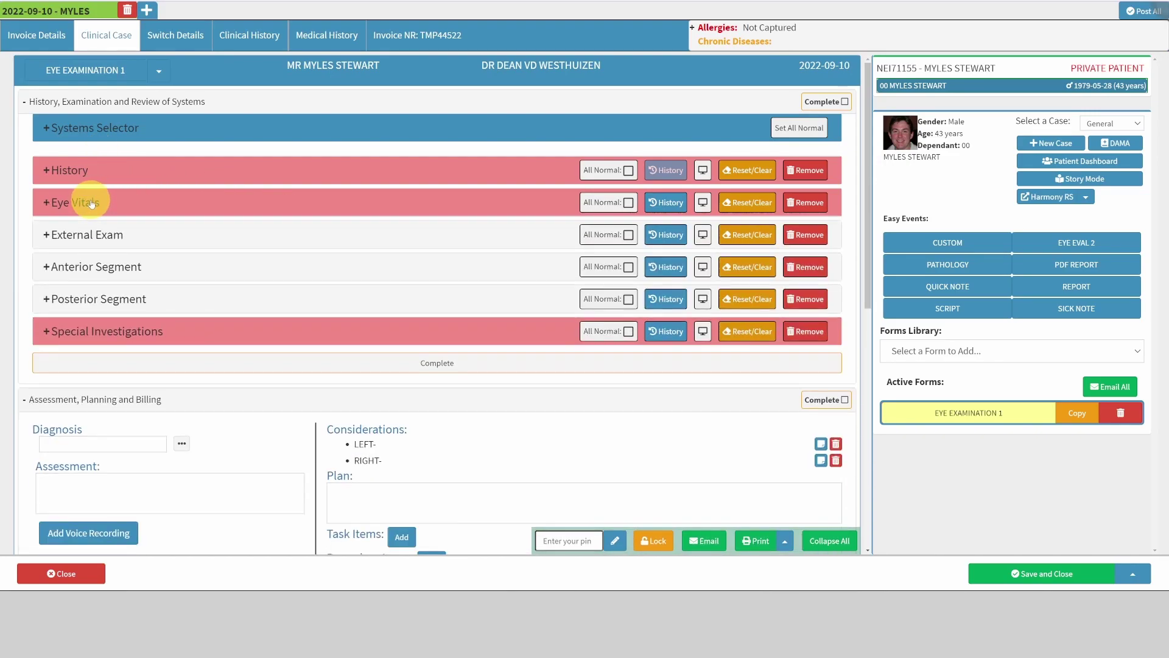
{"action": "left_click", "coordinate": [110, 301]}
{"action": "left_click", "coordinate": [110, 300]}
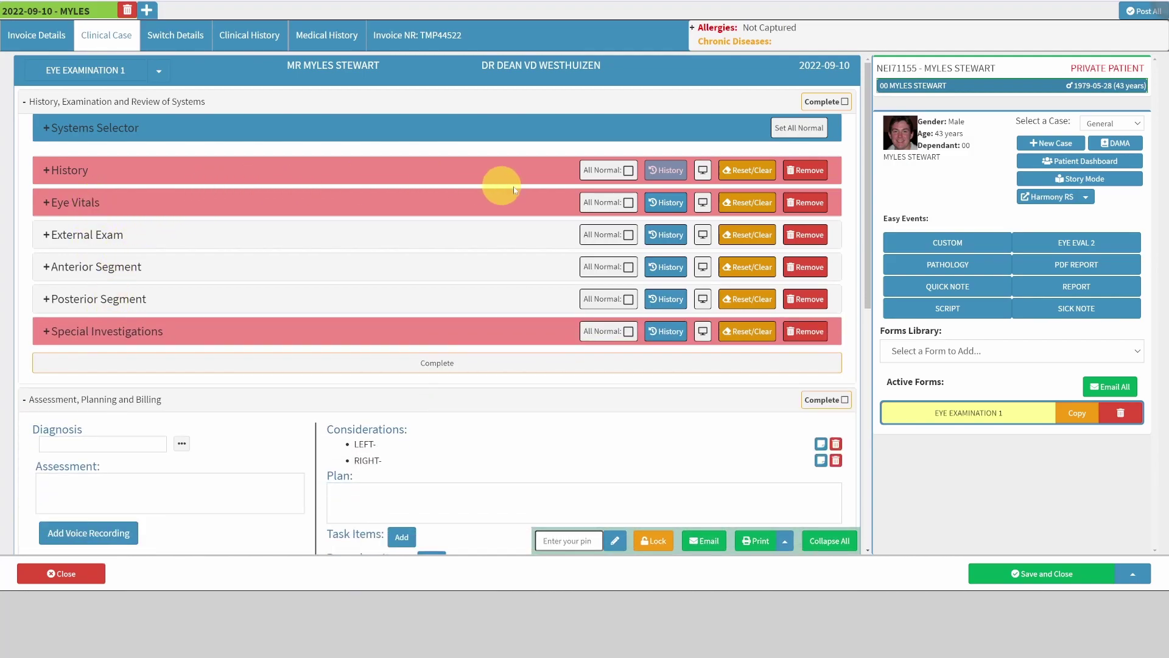
Step: Expand the Anterior Segment section and mark all of its structures as normal for both eyes
{"action": "left_click", "coordinate": [542, 268]}
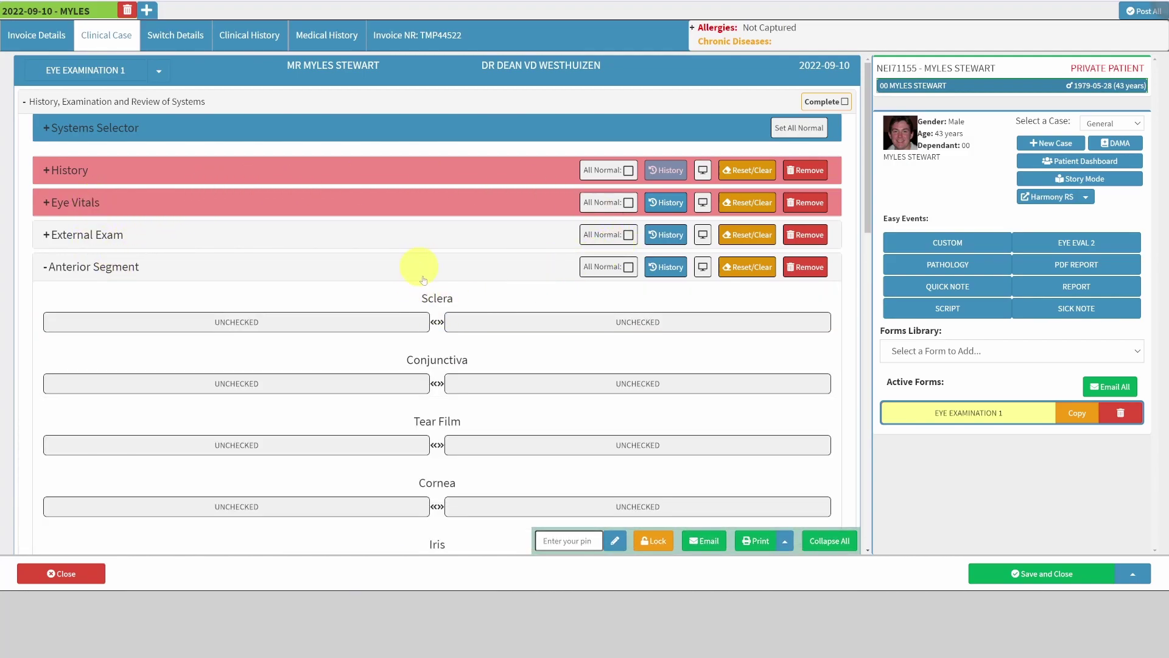
{"action": "scroll", "coordinate": [471, 289], "scroll_direction": "down", "scroll_amount": 3}
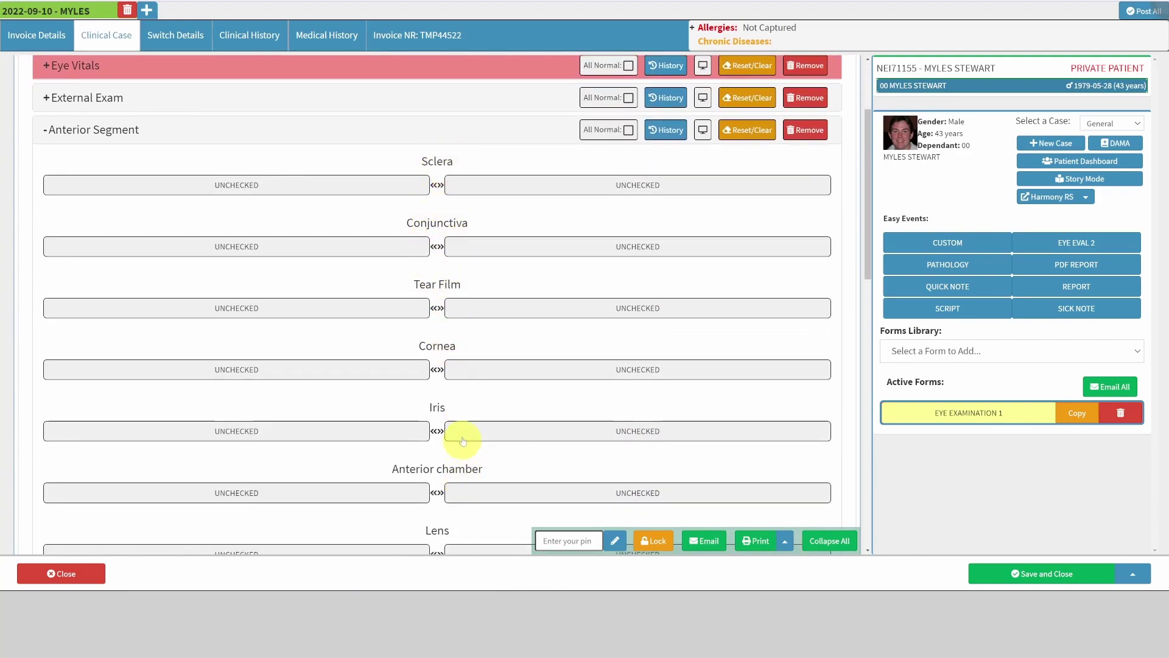
{"action": "scroll", "coordinate": [453, 366], "scroll_direction": "up", "scroll_amount": 2}
{"action": "scroll", "coordinate": [518, 244], "scroll_direction": "down", "scroll_amount": 2}
{"action": "left_click", "coordinate": [628, 129]}
{"action": "scroll", "coordinate": [468, 248], "scroll_direction": "down", "scroll_amount": 2}
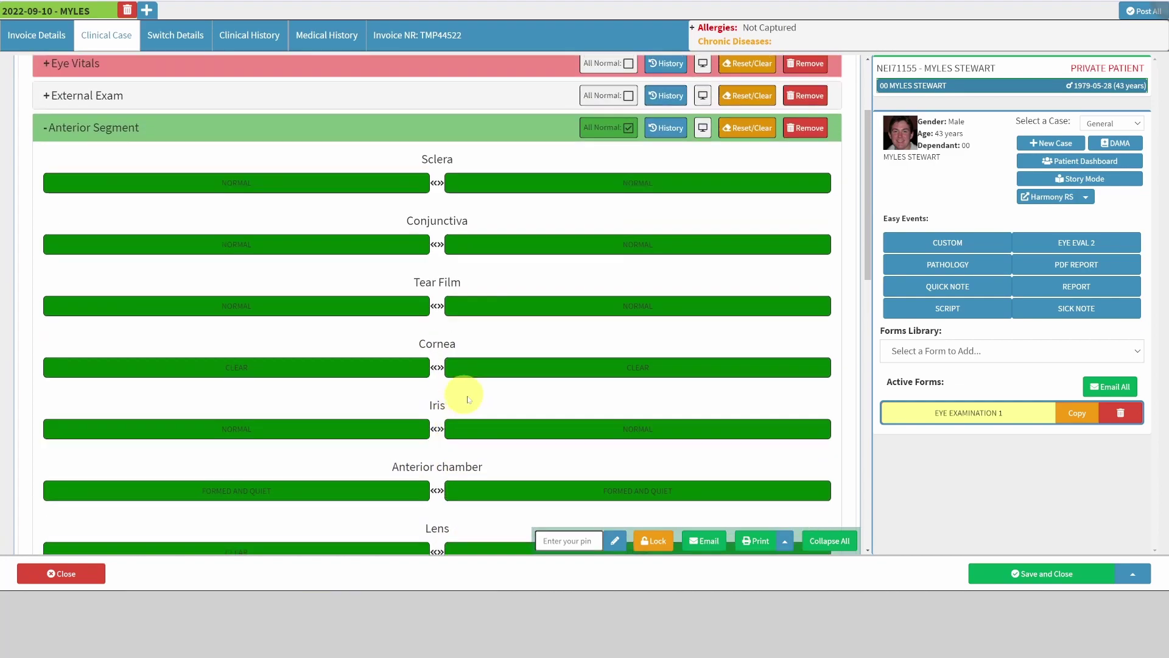
{"action": "scroll", "coordinate": [465, 392], "scroll_direction": "up", "scroll_amount": 2}
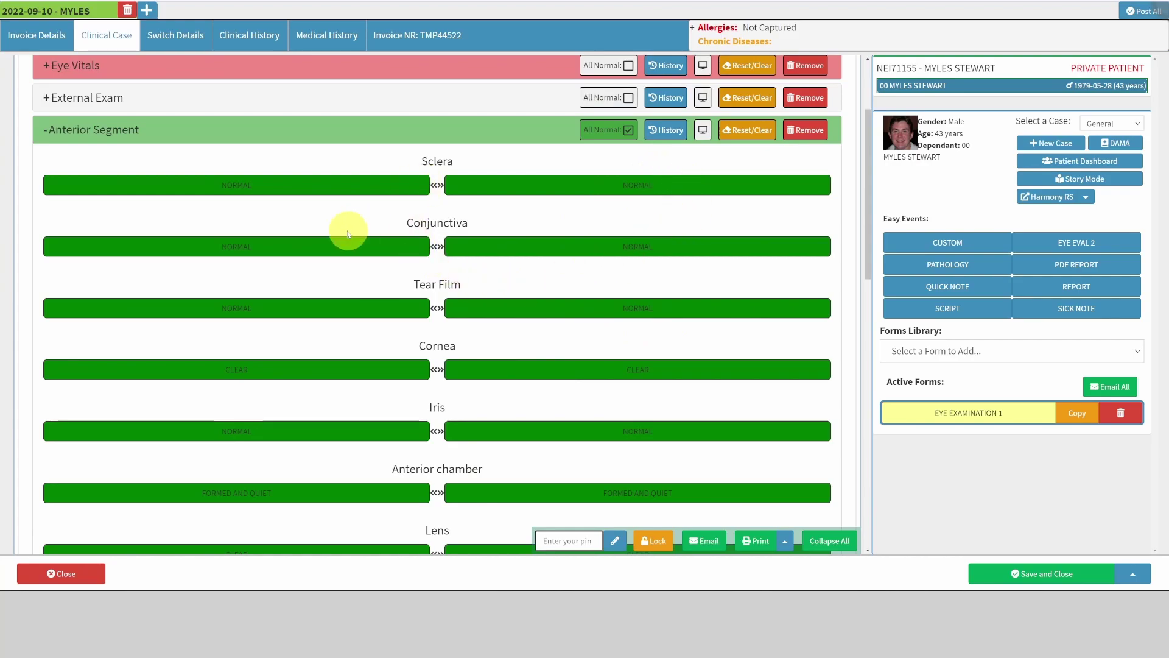
{"action": "scroll", "coordinate": [489, 360], "scroll_direction": "down", "scroll_amount": 1}
{"action": "scroll", "coordinate": [528, 360], "scroll_direction": "up", "scroll_amount": 2}
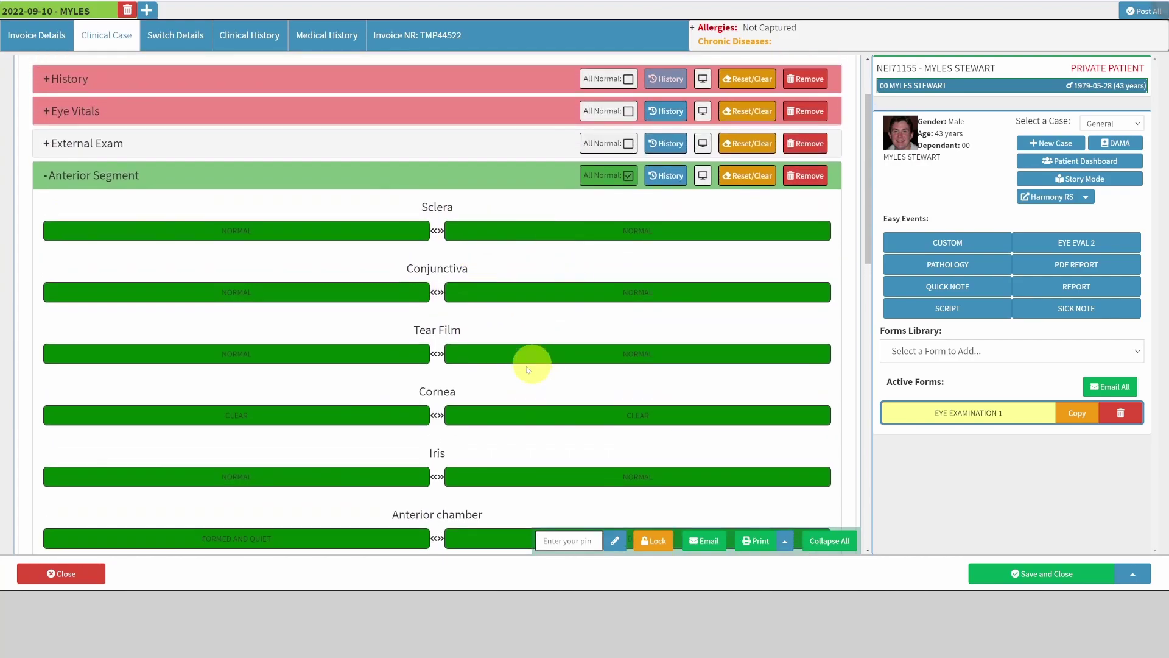
Step: Record a Grade 2 pterygium as a finding for the left eye's conjunctiva
{"action": "left_click", "coordinate": [466, 298]}
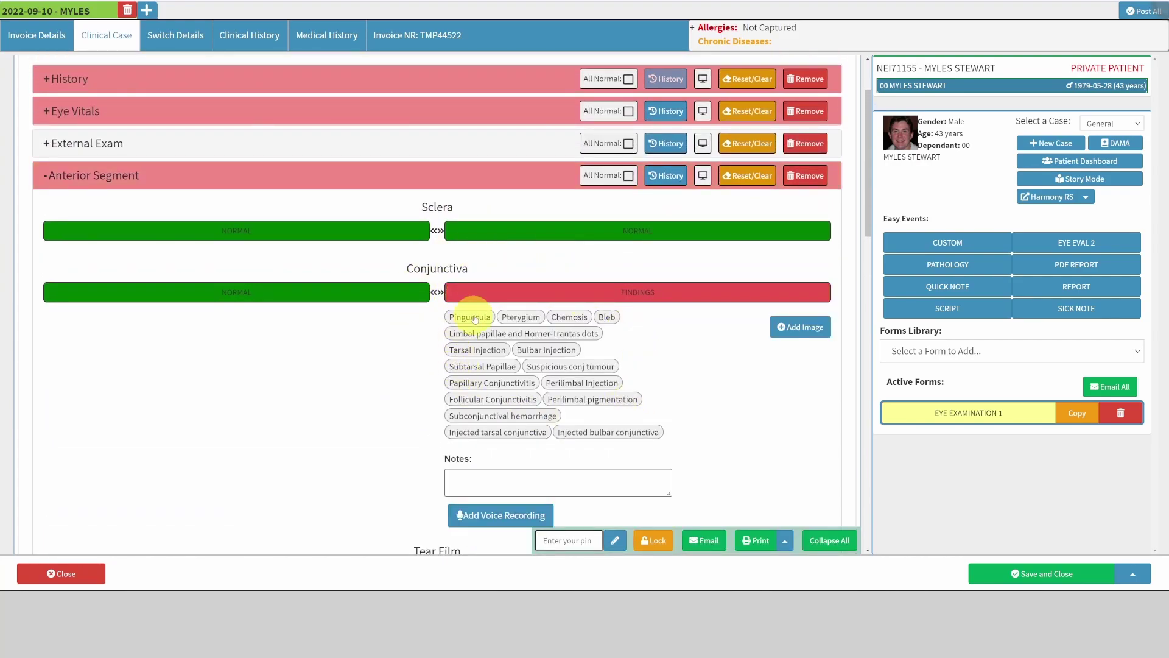
{"action": "left_click", "coordinate": [518, 320]}
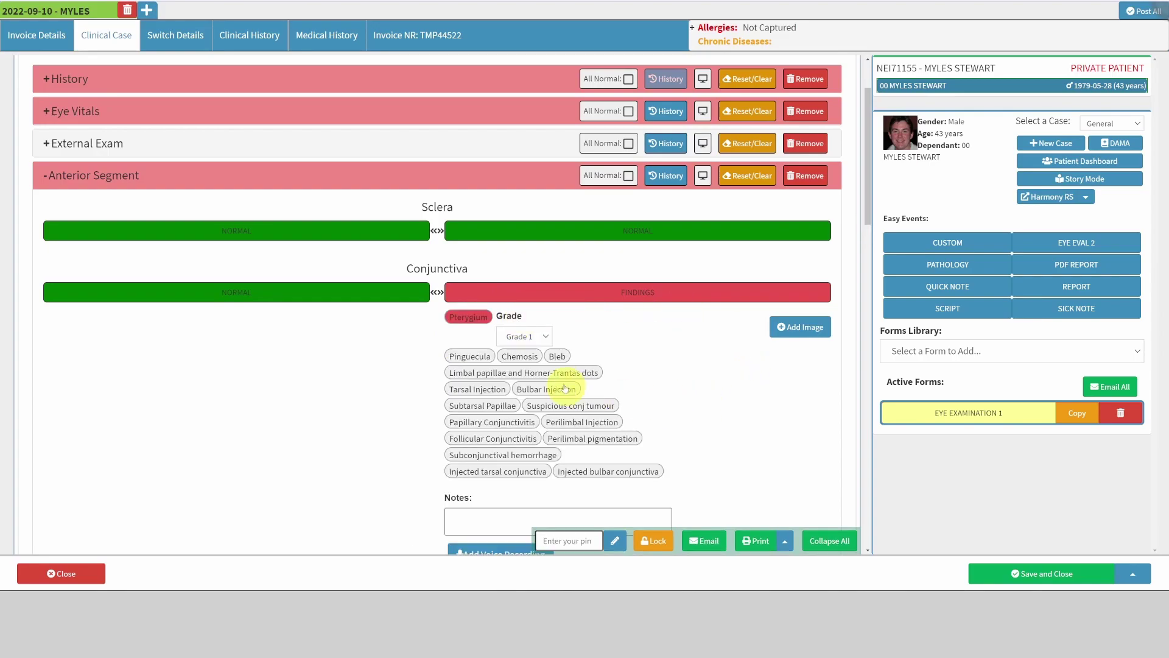
{"action": "left_click", "coordinate": [529, 336]}
{"action": "left_click", "coordinate": [521, 363]}
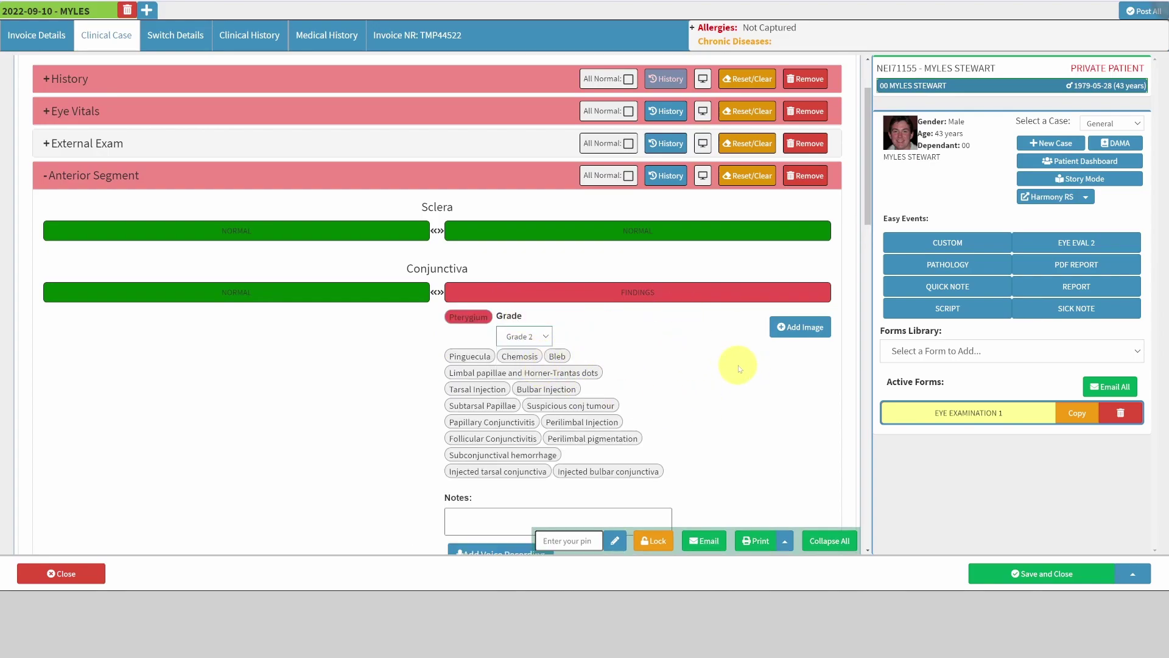
Step: Record Pseudophakic with type Artisan as the finding for the right eye's lens
{"action": "scroll", "coordinate": [738, 366], "scroll_direction": "down", "scroll_amount": 1}
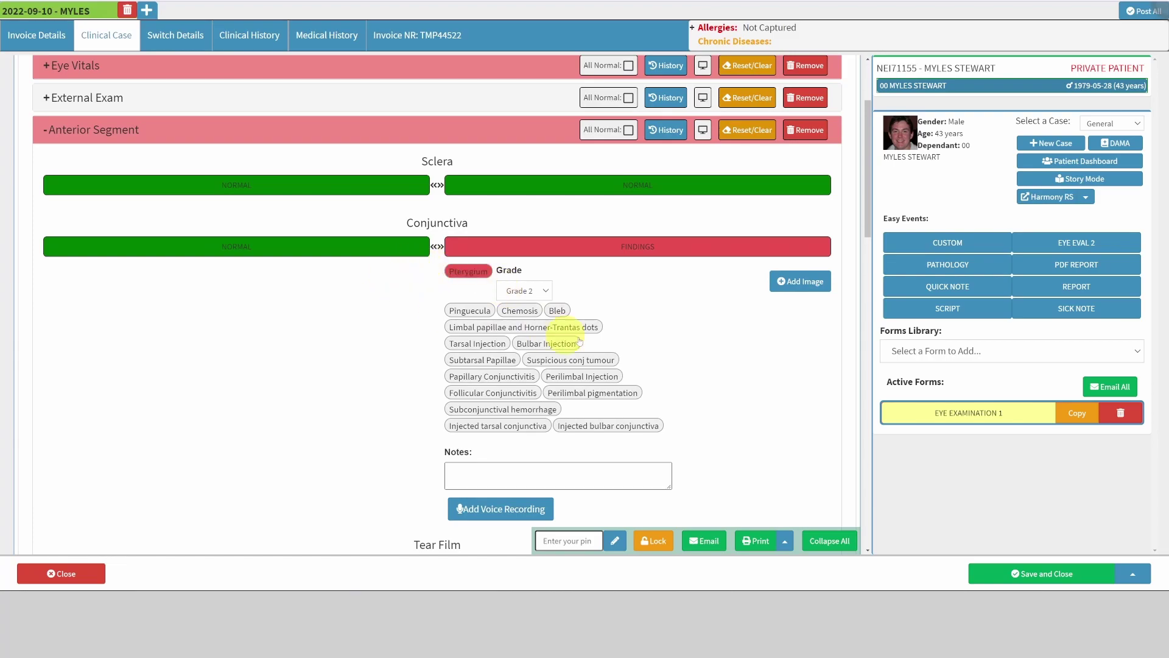
{"action": "scroll", "coordinate": [653, 360], "scroll_direction": "down", "scroll_amount": 7}
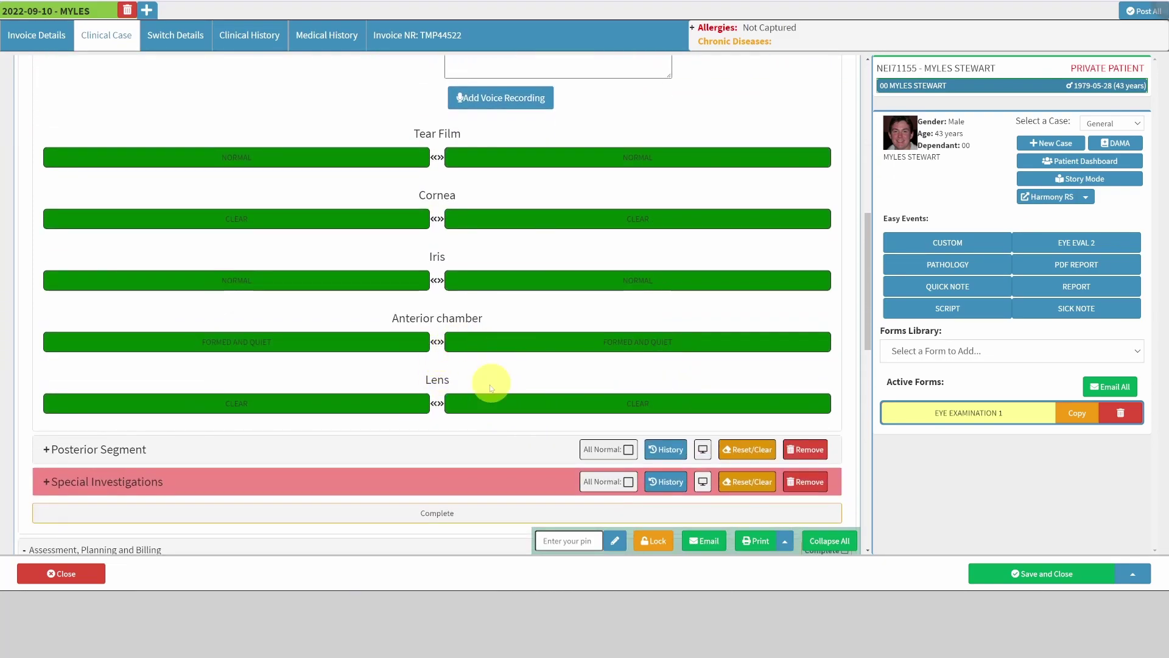
{"action": "left_click", "coordinate": [415, 403]}
{"action": "scroll", "coordinate": [522, 386], "scroll_direction": "down", "scroll_amount": 1}
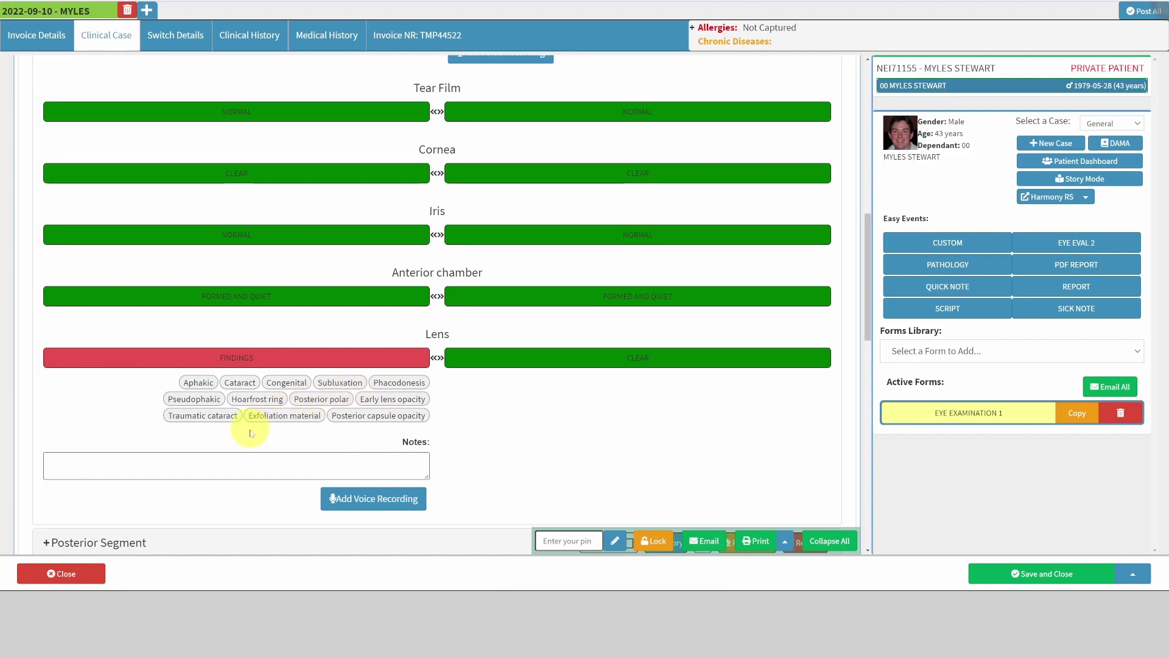
{"action": "left_click", "coordinate": [210, 400]}
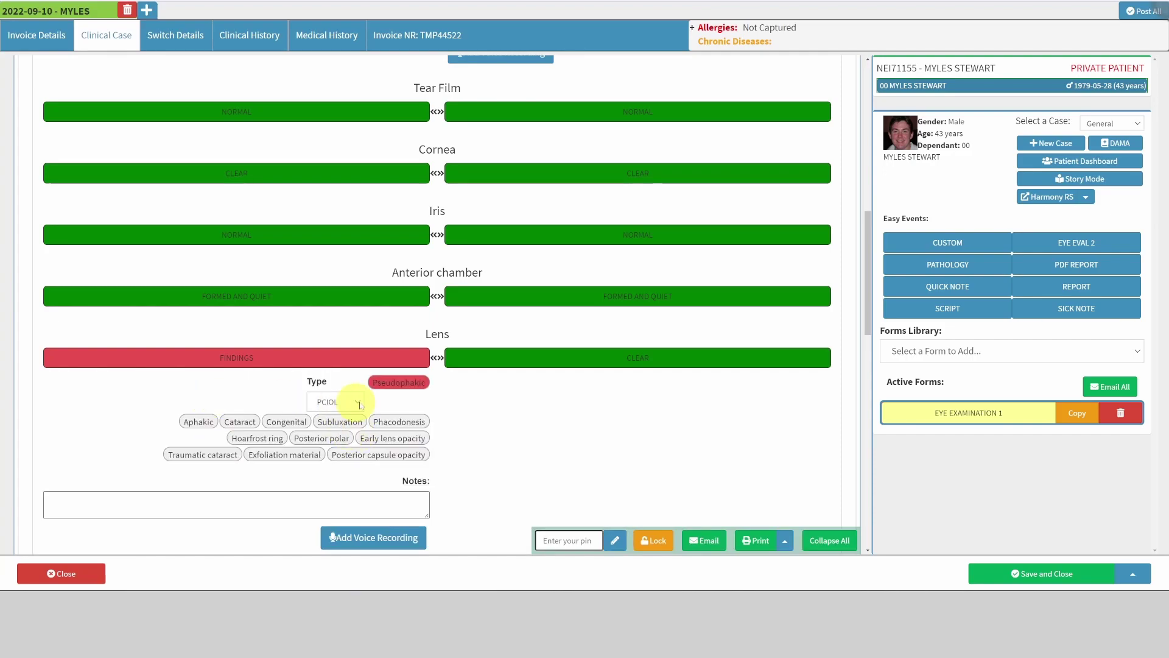
{"action": "left_click", "coordinate": [357, 404]}
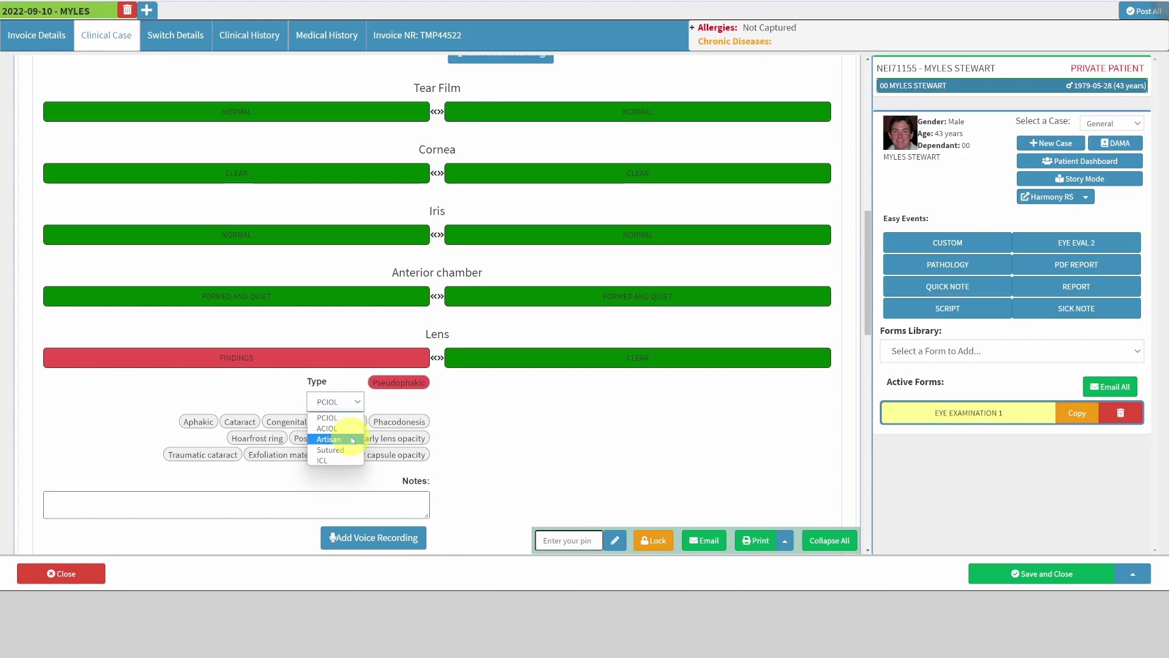
Step: Record Pseudophakic as the finding for the left eye's lens and collapse the Anterior Segment section
{"action": "left_click", "coordinate": [684, 363]}
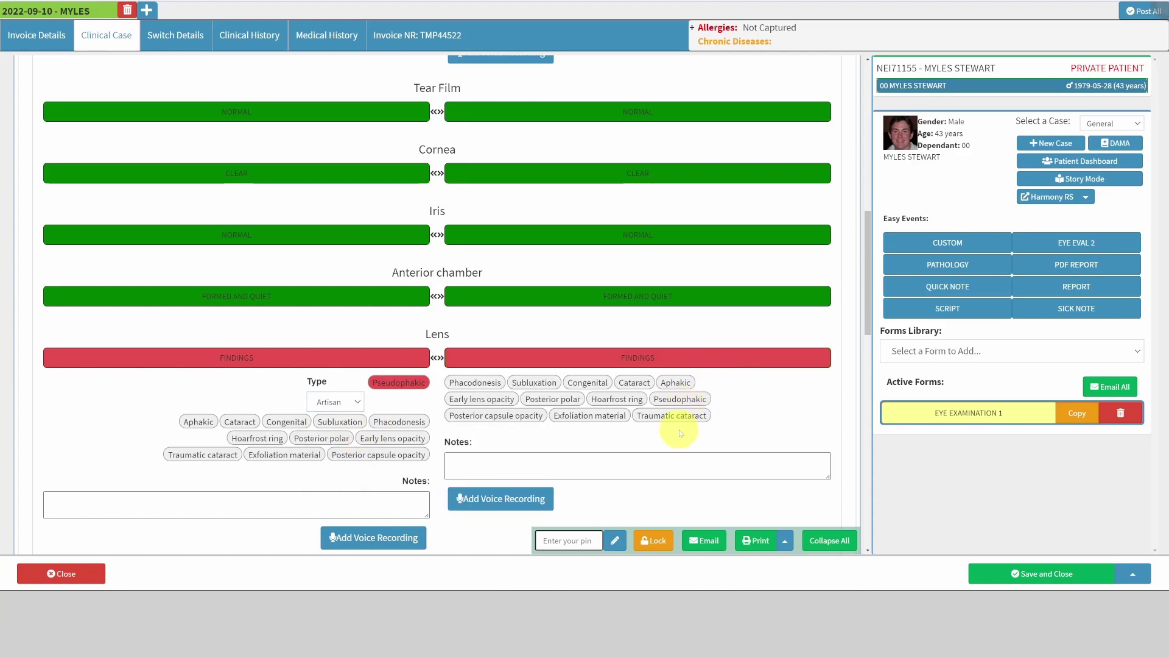
{"action": "left_click", "coordinate": [664, 401]}
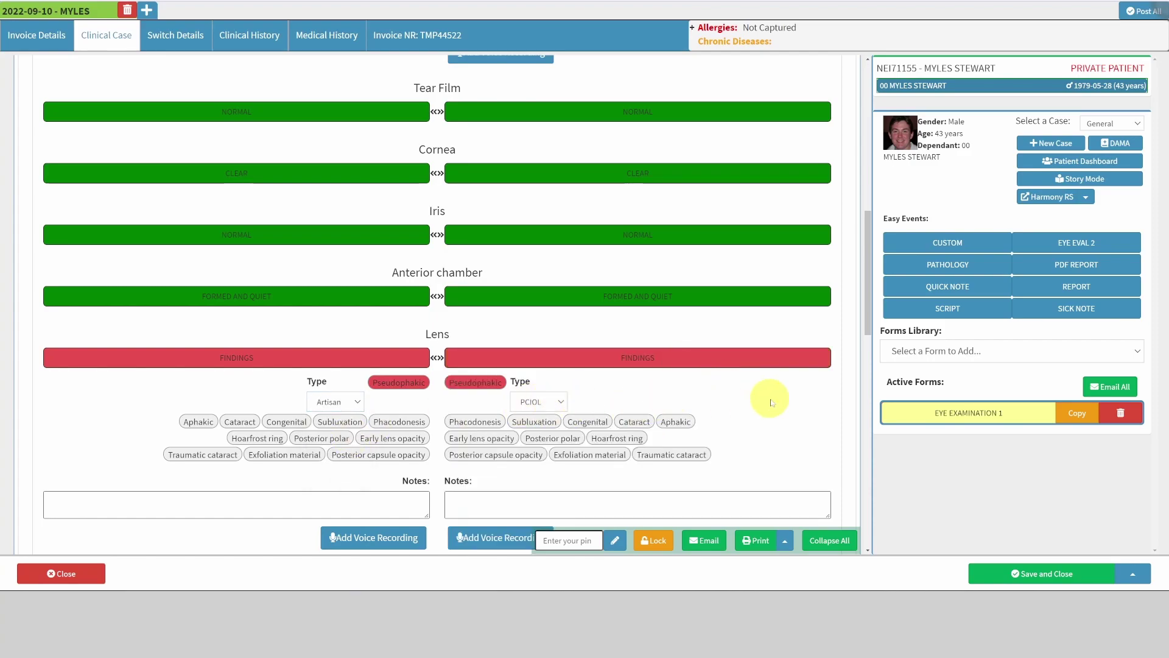
{"action": "scroll", "coordinate": [772, 402], "scroll_direction": "down", "scroll_amount": 4}
{"action": "scroll", "coordinate": [749, 426], "scroll_direction": "up", "scroll_amount": 6}
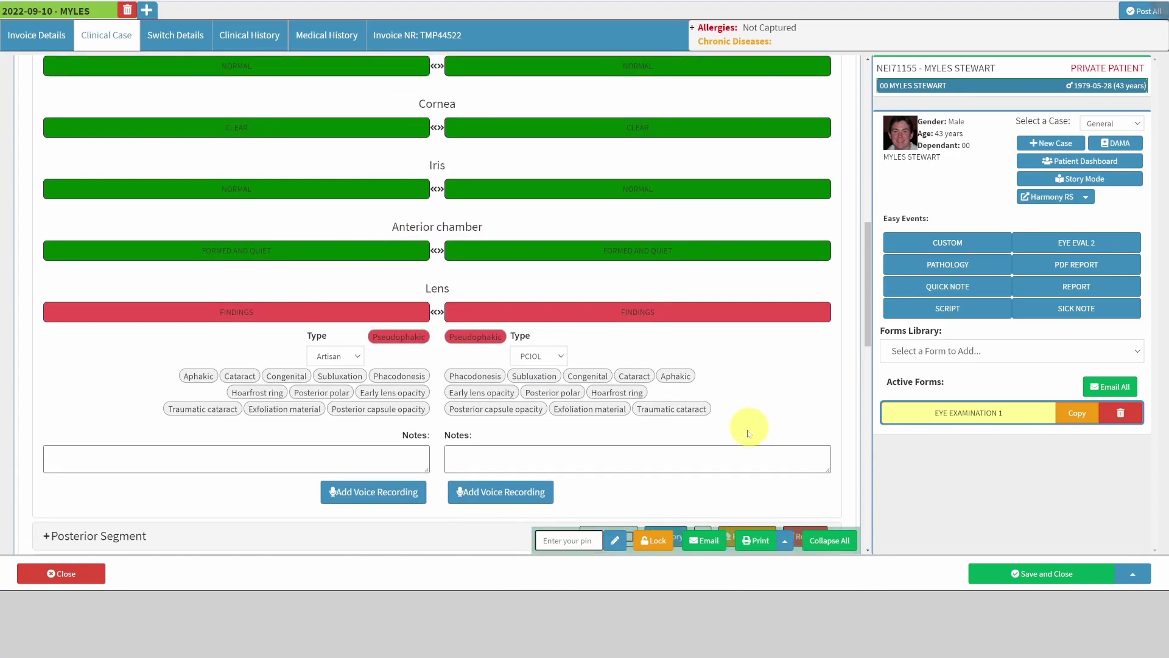
{"action": "scroll", "coordinate": [497, 420], "scroll_direction": "up", "scroll_amount": 5}
{"action": "left_click", "coordinate": [134, 180]}
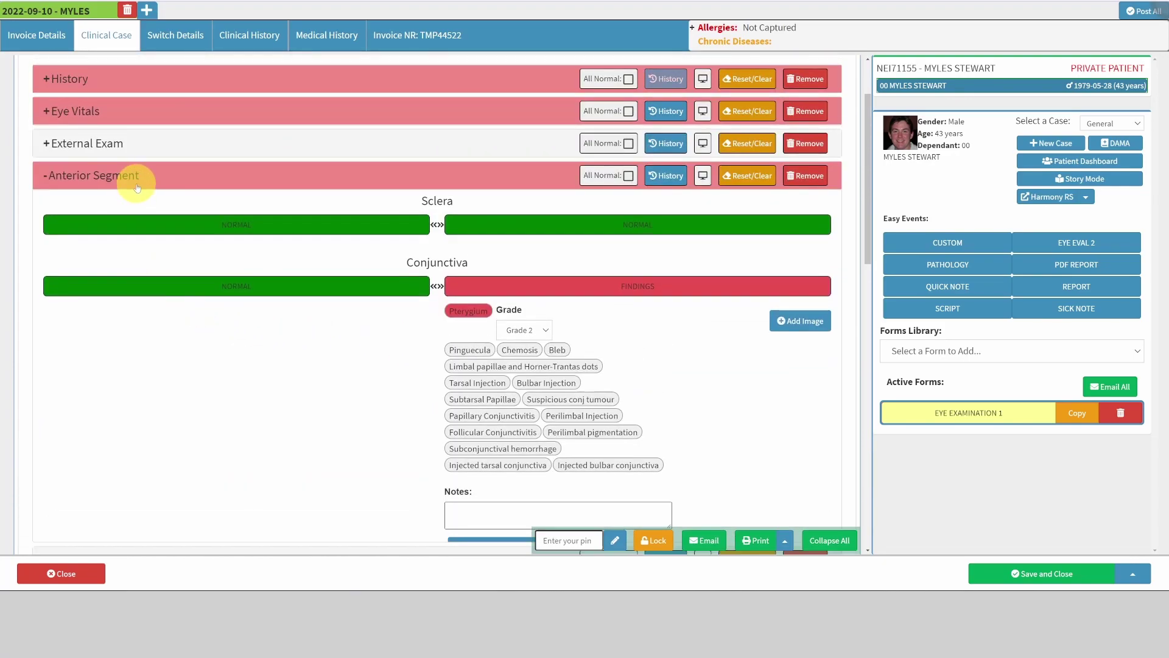
Step: Open the Posterior Segment section, set the macula to findings for both eyes, and add Quiescent PDR for the left eye
{"action": "left_click", "coordinate": [519, 210]}
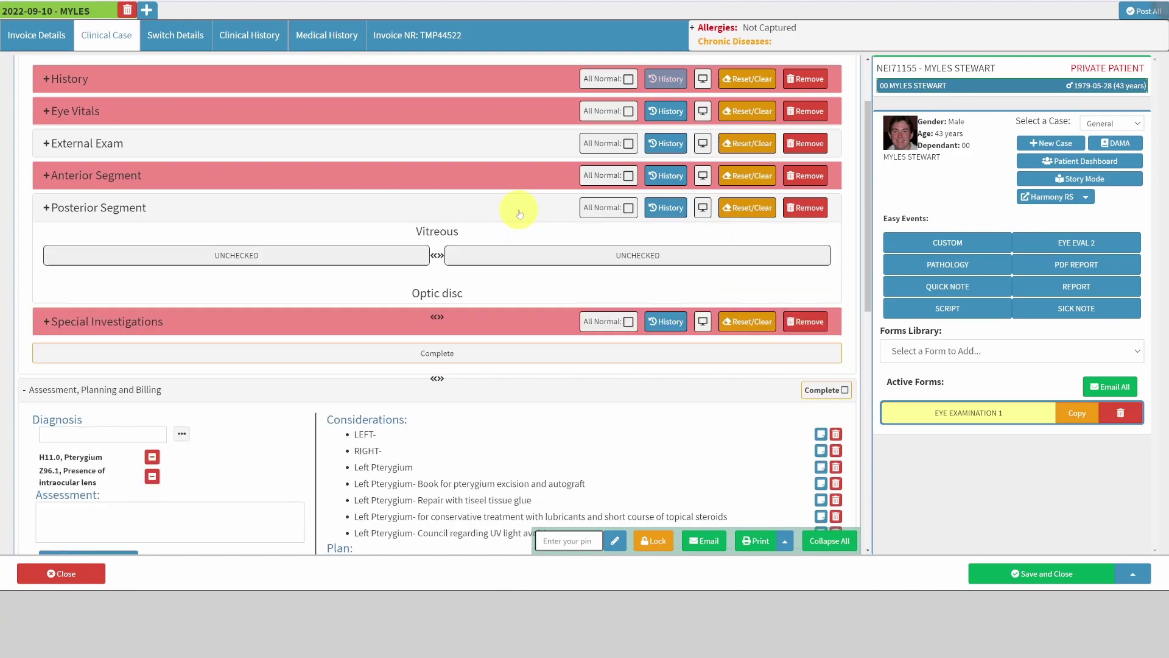
{"action": "scroll", "coordinate": [491, 355], "scroll_direction": "down", "scroll_amount": 1}
{"action": "left_click", "coordinate": [437, 341]}
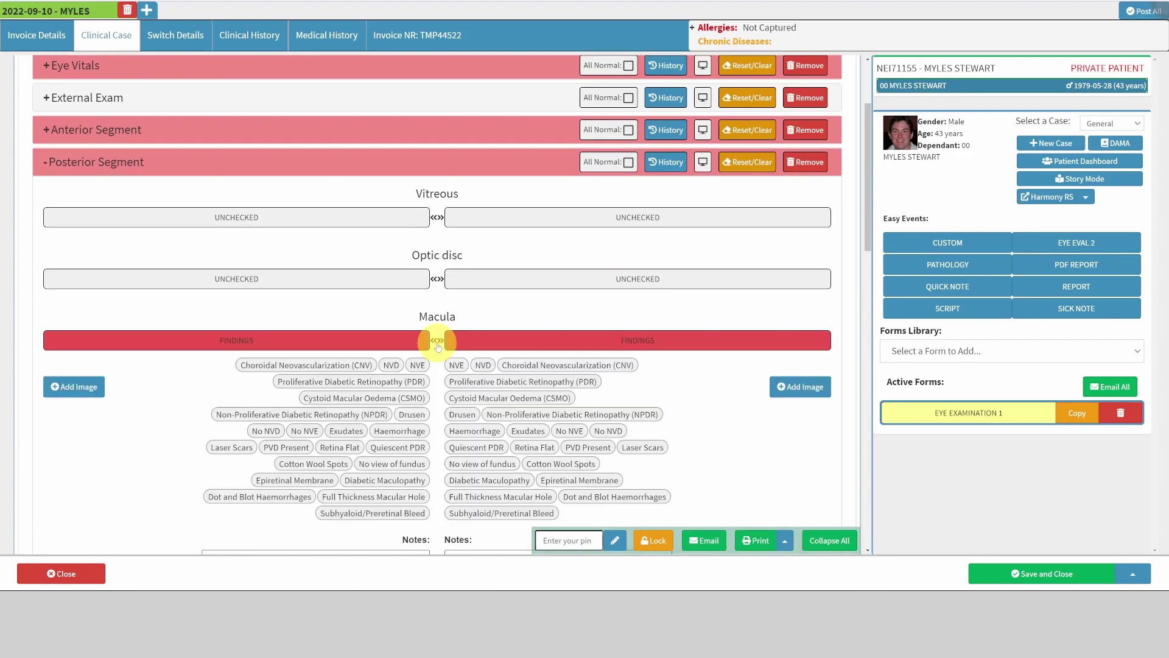
{"action": "scroll", "coordinate": [384, 428], "scroll_direction": "down", "scroll_amount": 2}
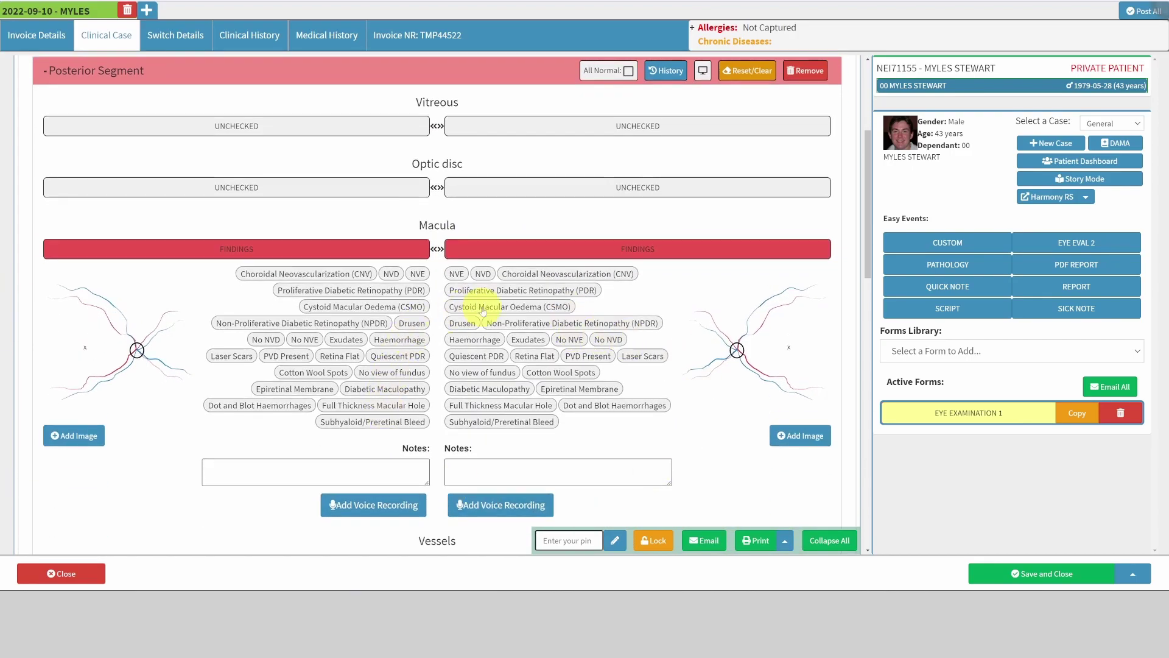
{"action": "left_click", "coordinate": [487, 357]}
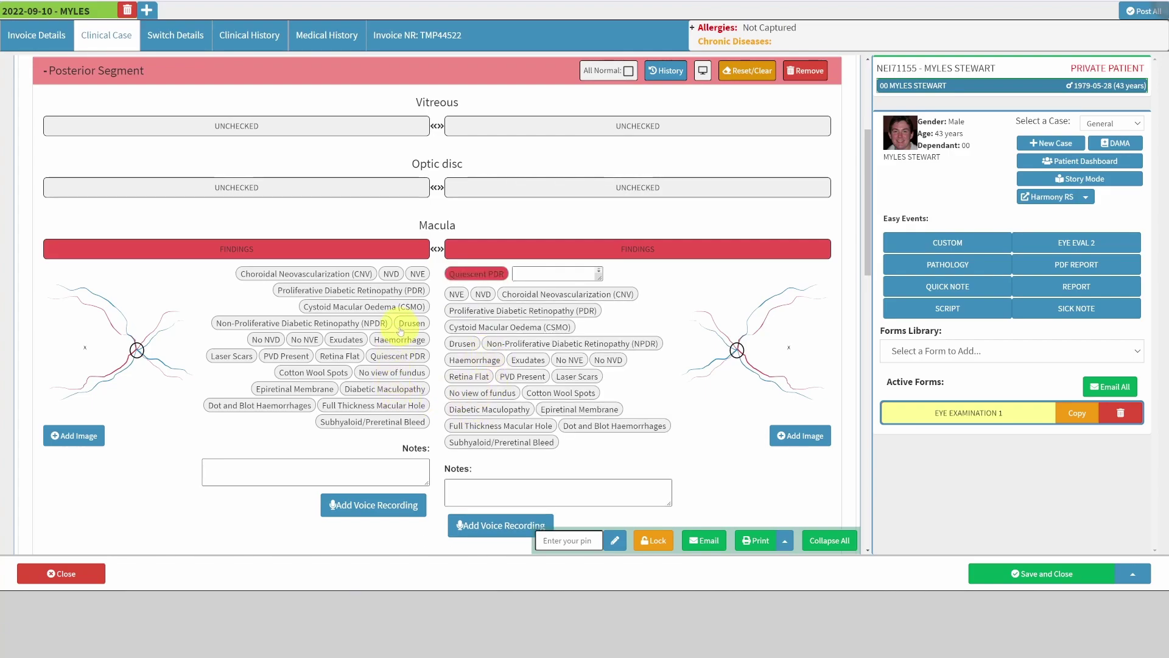
Step: Add Cystoid Macular Oedema (CSMO) and Laser Scars of type "Space for fill in laser" to the right eye's macula findings
{"action": "left_click", "coordinate": [323, 308]}
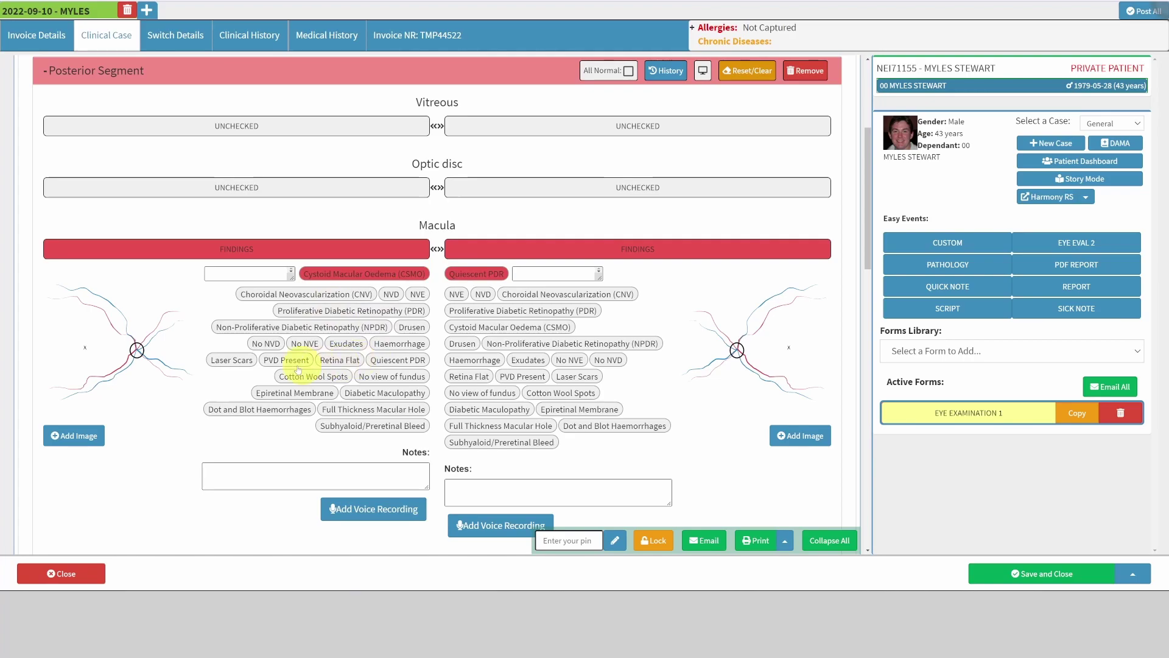
{"action": "left_click", "coordinate": [232, 365]}
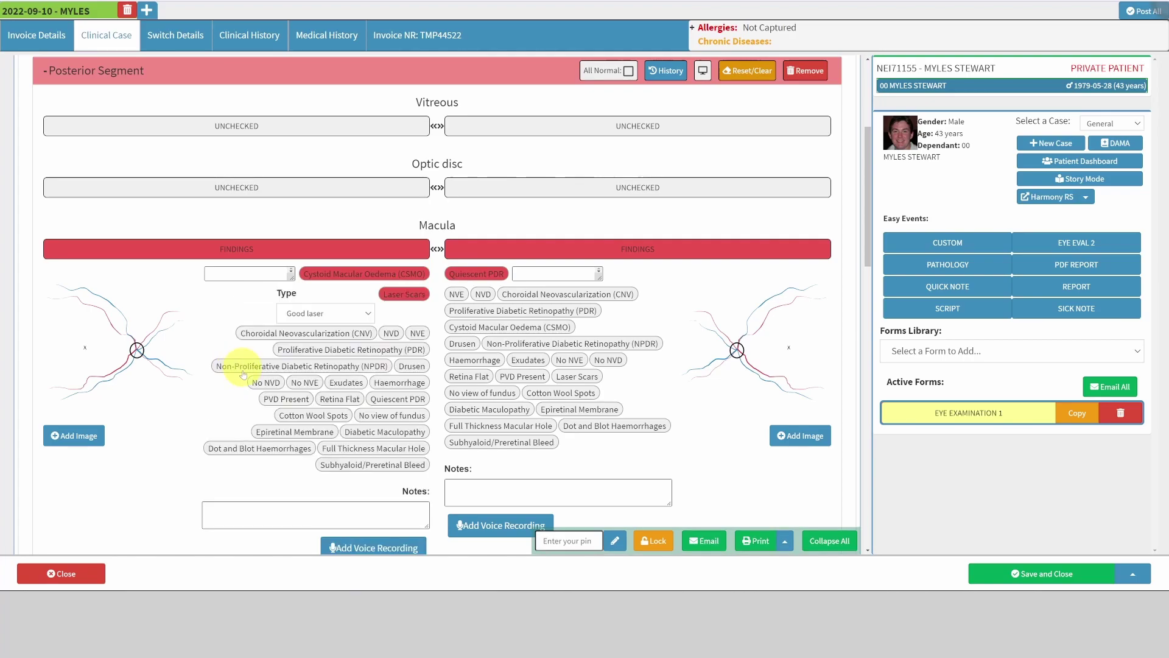
{"action": "left_click", "coordinate": [325, 312]}
{"action": "left_click", "coordinate": [313, 339]}
{"action": "left_click", "coordinate": [356, 313]}
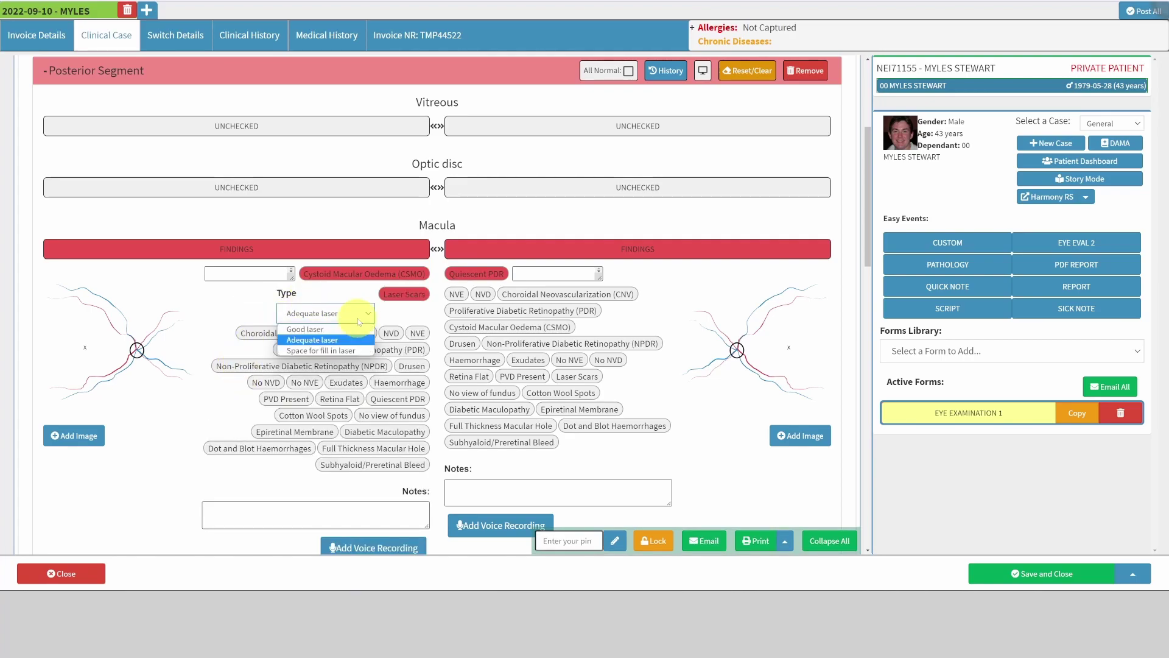
{"action": "left_click", "coordinate": [335, 340]}
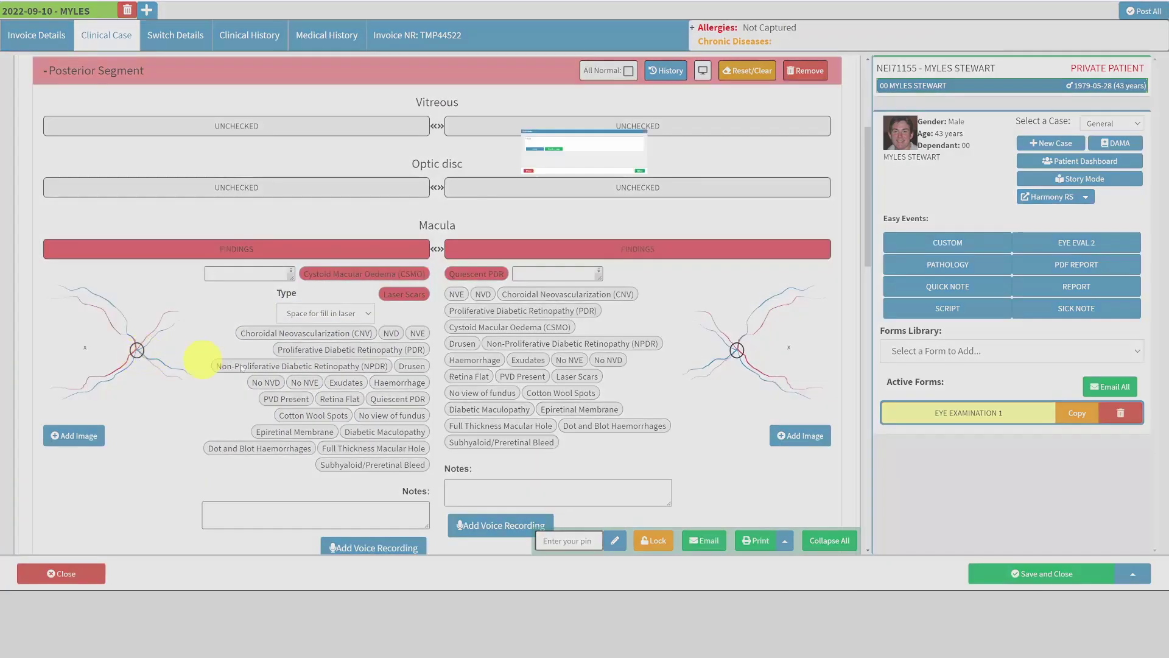
Step: Open the right eye's macula drawing and sketch a small green freehand marking above the X
{"action": "scroll", "coordinate": [670, 347], "scroll_direction": "down", "scroll_amount": 2}
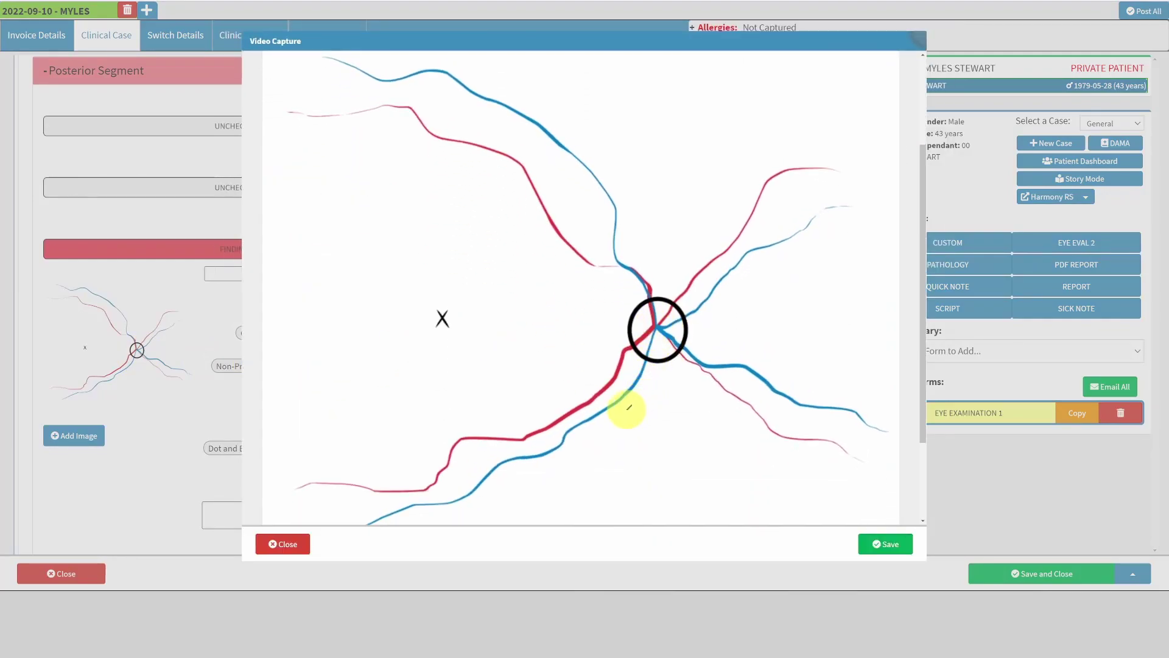
{"action": "scroll", "coordinate": [628, 408], "scroll_direction": "up", "scroll_amount": 2}
{"action": "scroll", "coordinate": [628, 365], "scroll_direction": "down", "scroll_amount": 2}
{"action": "scroll", "coordinate": [615, 292], "scroll_direction": "up", "scroll_amount": 1}
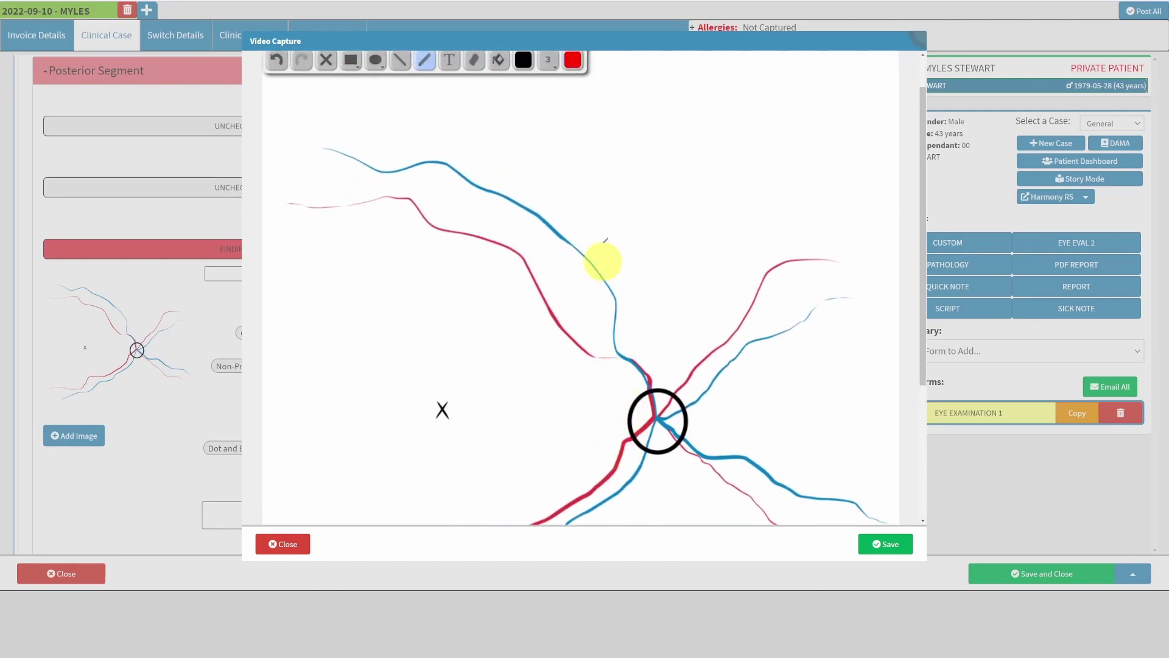
{"action": "left_click", "coordinate": [573, 59]}
{"action": "left_click", "coordinate": [615, 115]}
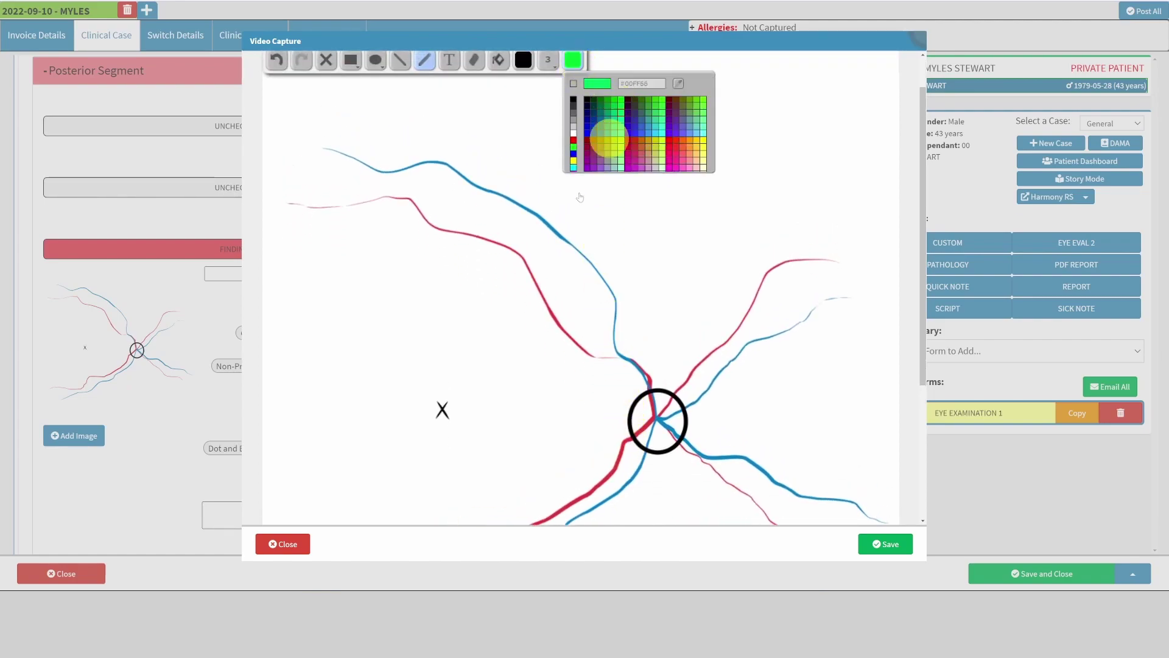
{"action": "left_click", "coordinate": [474, 281]}
Step: Switch the pen to red (#CC3300) and sketch freehand marks over the optic disc and the drawing's upper-left vessel end
{"action": "left_click", "coordinate": [573, 59]}
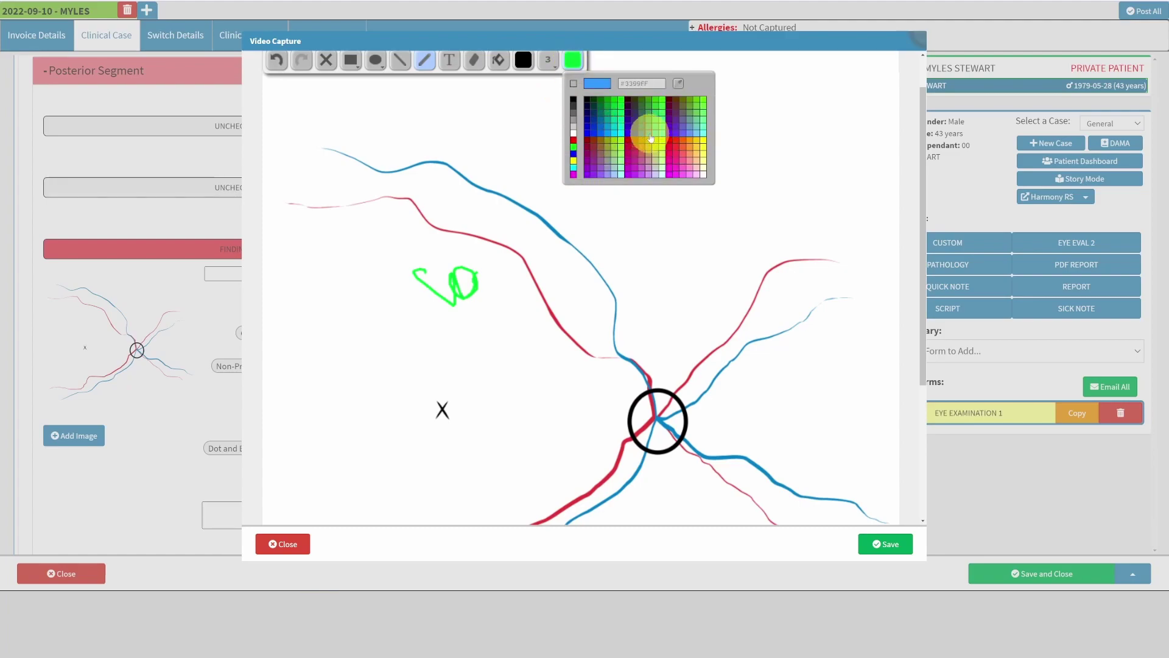
{"action": "left_click", "coordinate": [637, 143]}
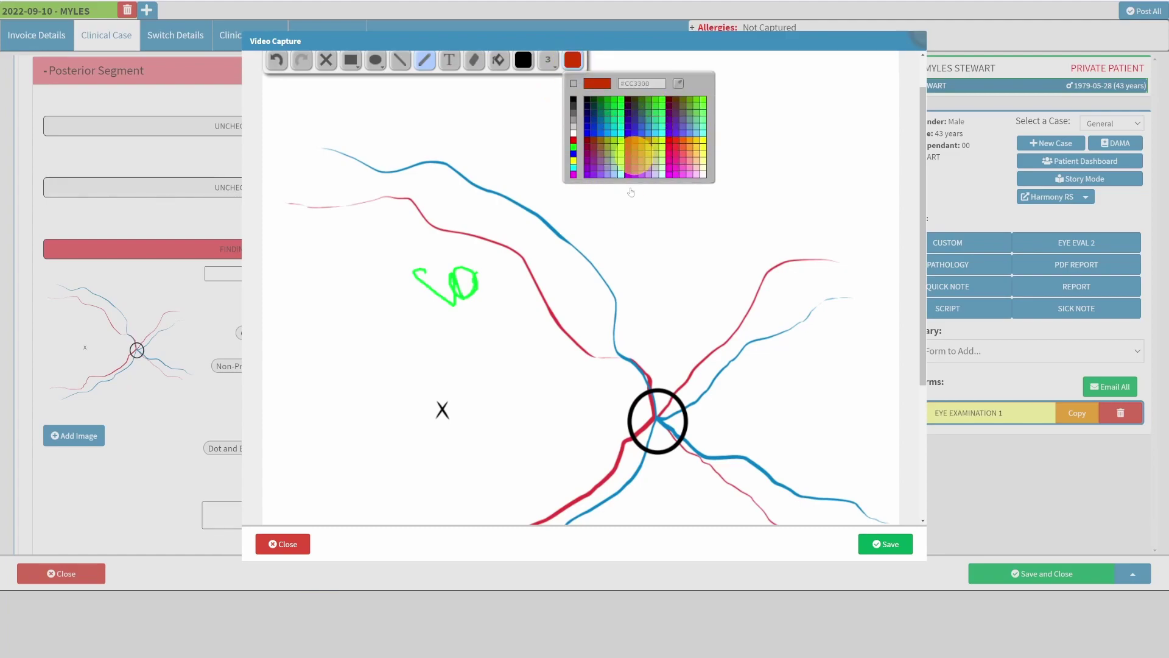
{"action": "left_click", "coordinate": [641, 417]}
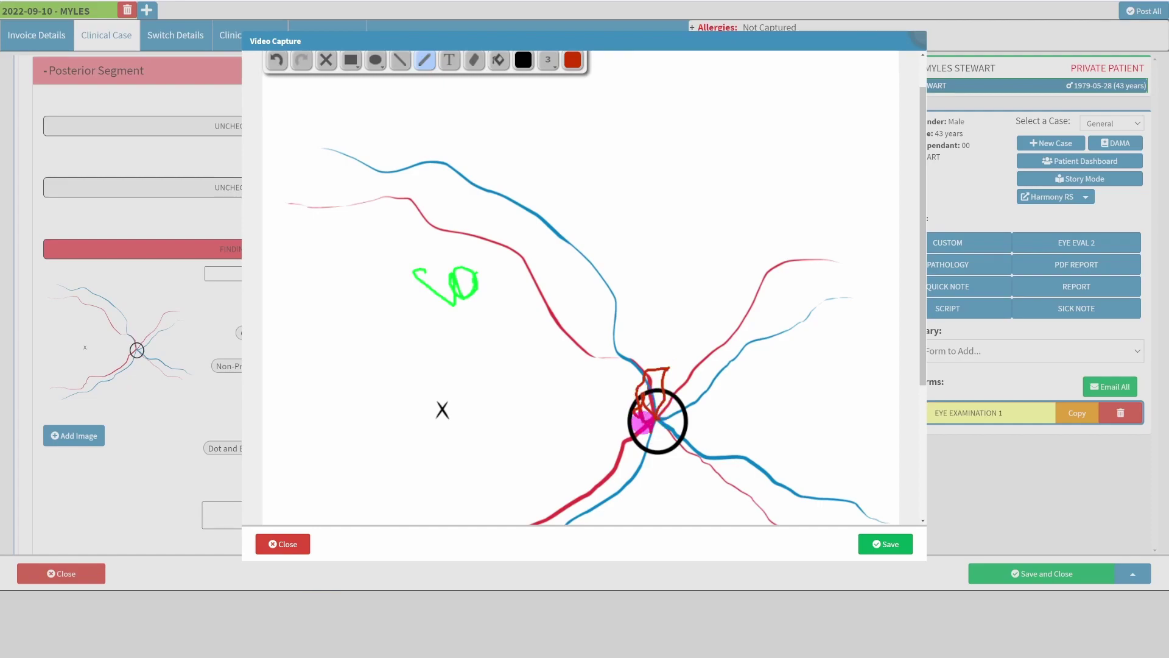
{"action": "left_click_drag", "start_coordinate": [343, 213], "coordinate": [345, 225]}
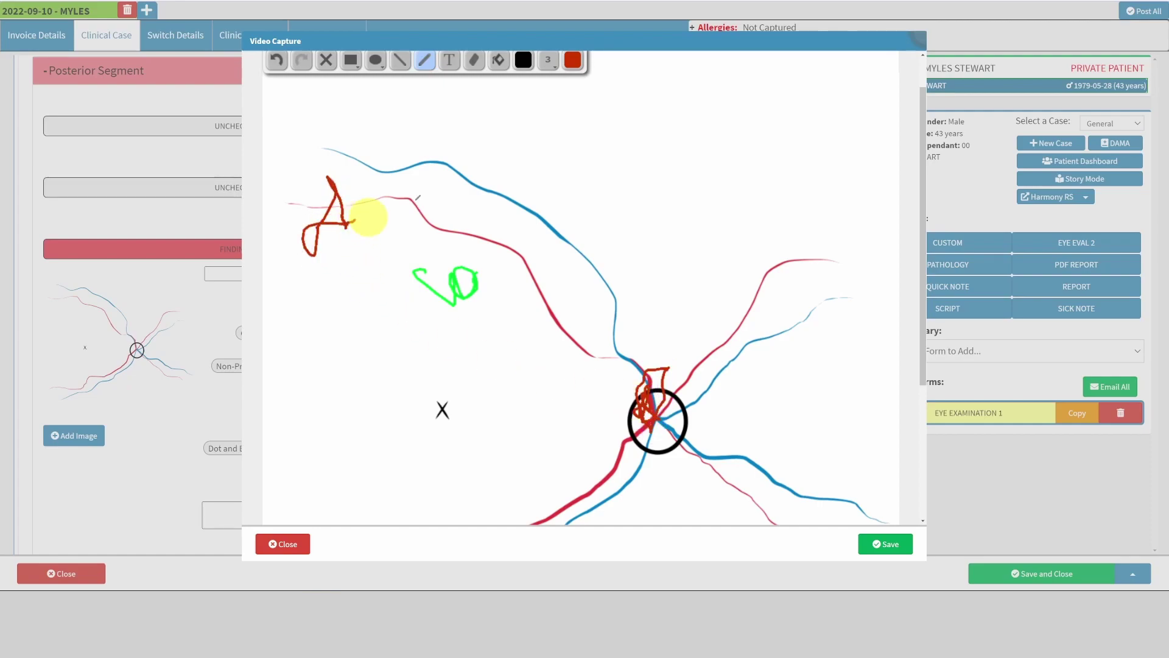
Step: Switch the pen to a darker green and sketch zigzag marks over the red upper-left mark and the bright green one
{"action": "left_click", "coordinate": [572, 59]}
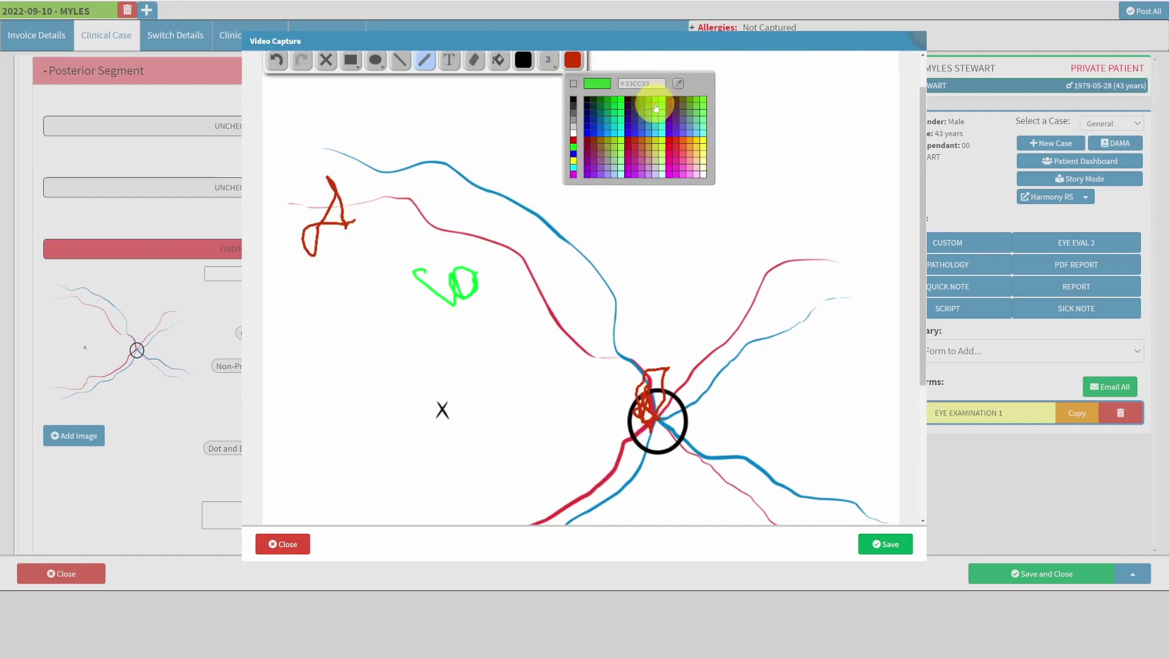
{"action": "left_click", "coordinate": [656, 108]}
{"action": "left_click", "coordinate": [441, 260]}
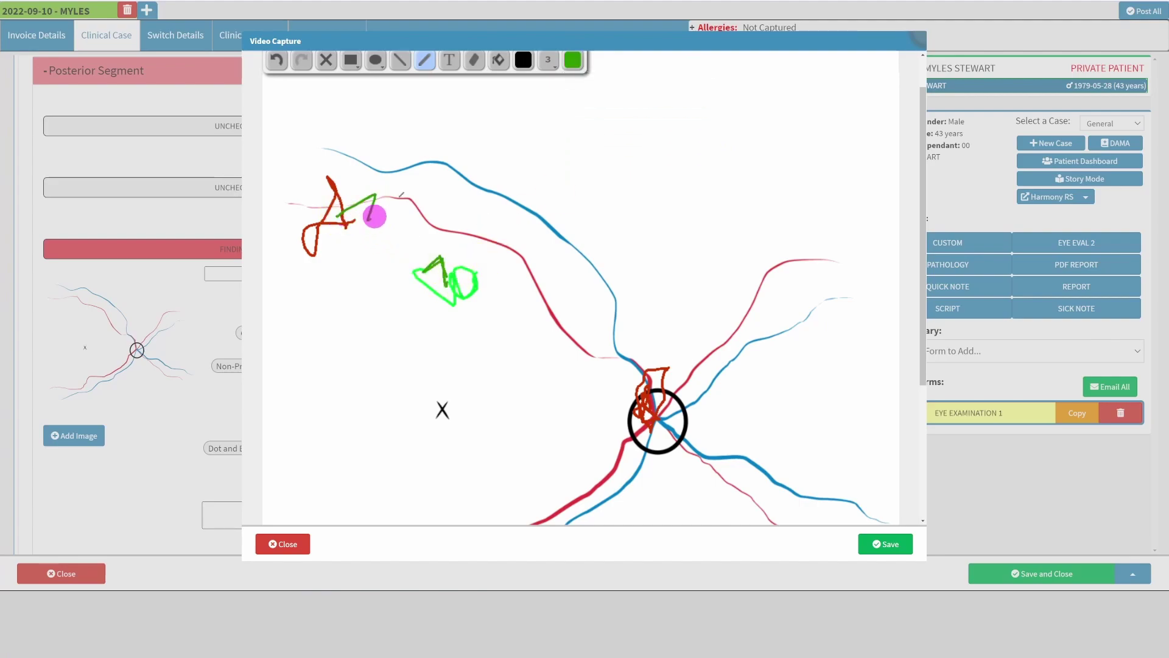
Step: Draw a long blue curve across the upper vessels with four shorter blue strokes above it, and save the right eye's macula drawing
{"action": "left_click", "coordinate": [581, 71]}
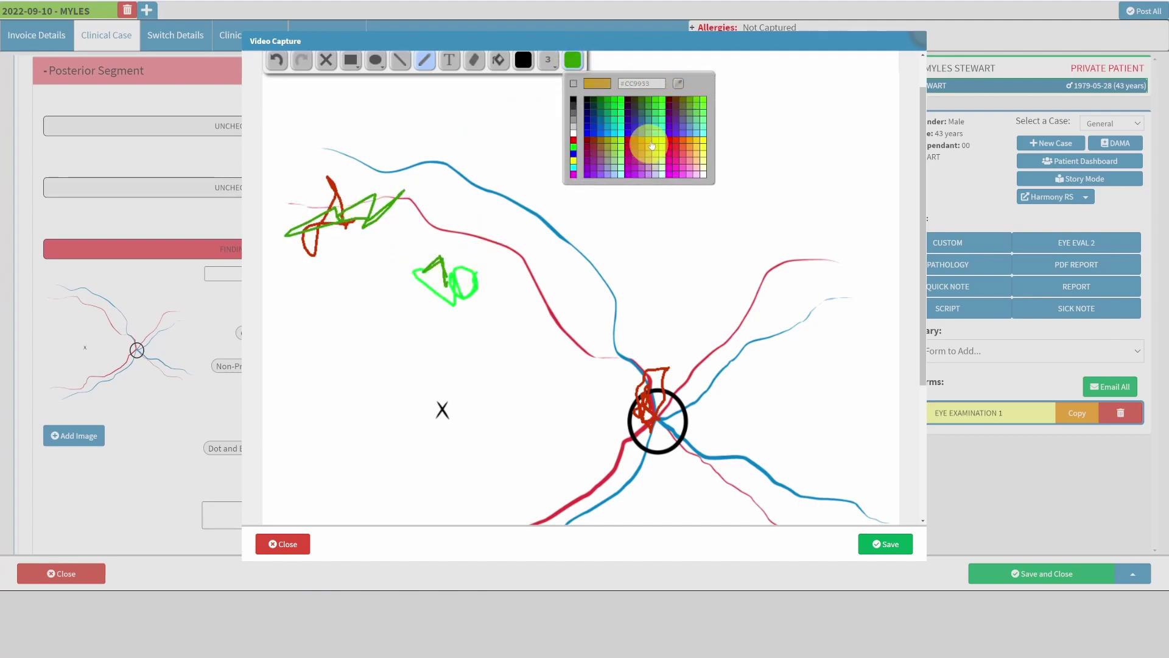
{"action": "left_click", "coordinate": [603, 122]}
{"action": "mouse_move", "coordinate": [416, 87]}
{"action": "left_mouse_down"}
{"action": "mouse_move", "coordinate": [606, 300]}
{"action": "mouse_move", "coordinate": [872, 354]}
{"action": "left_mouse_up"}
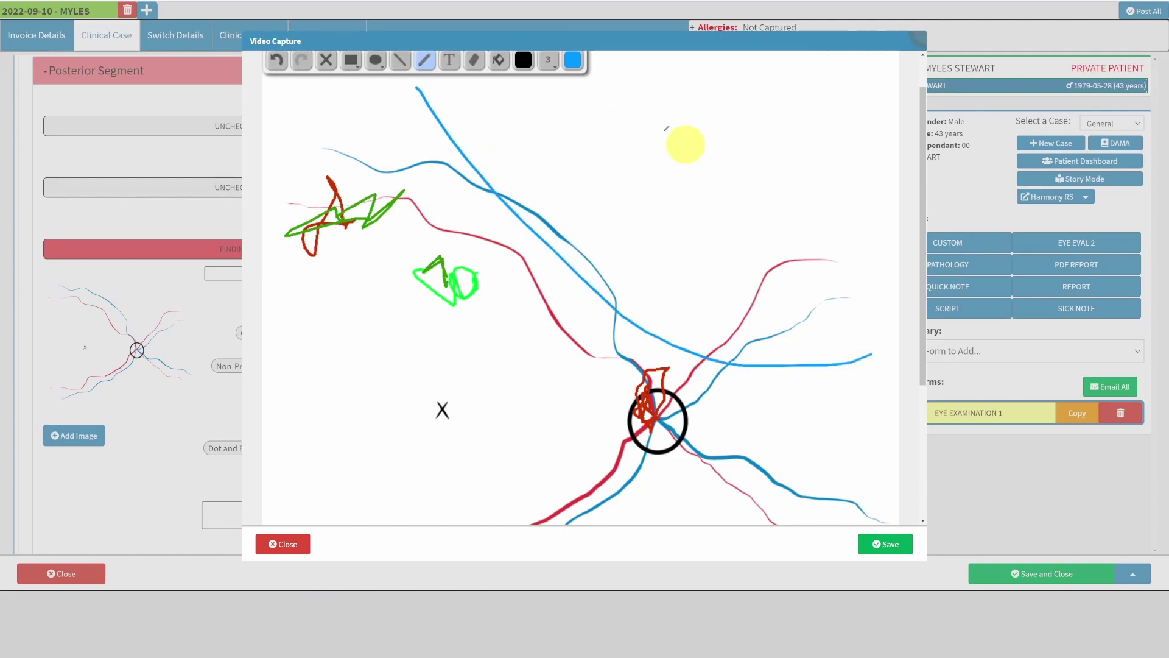
{"action": "left_click_drag", "start_coordinate": [639, 79], "coordinate": [522, 226]}
{"action": "left_click_drag", "start_coordinate": [720, 114], "coordinate": [635, 265]}
{"action": "left_click_drag", "start_coordinate": [792, 96], "coordinate": [748, 259]}
{"action": "left_click_drag", "start_coordinate": [822, 151], "coordinate": [753, 373]}
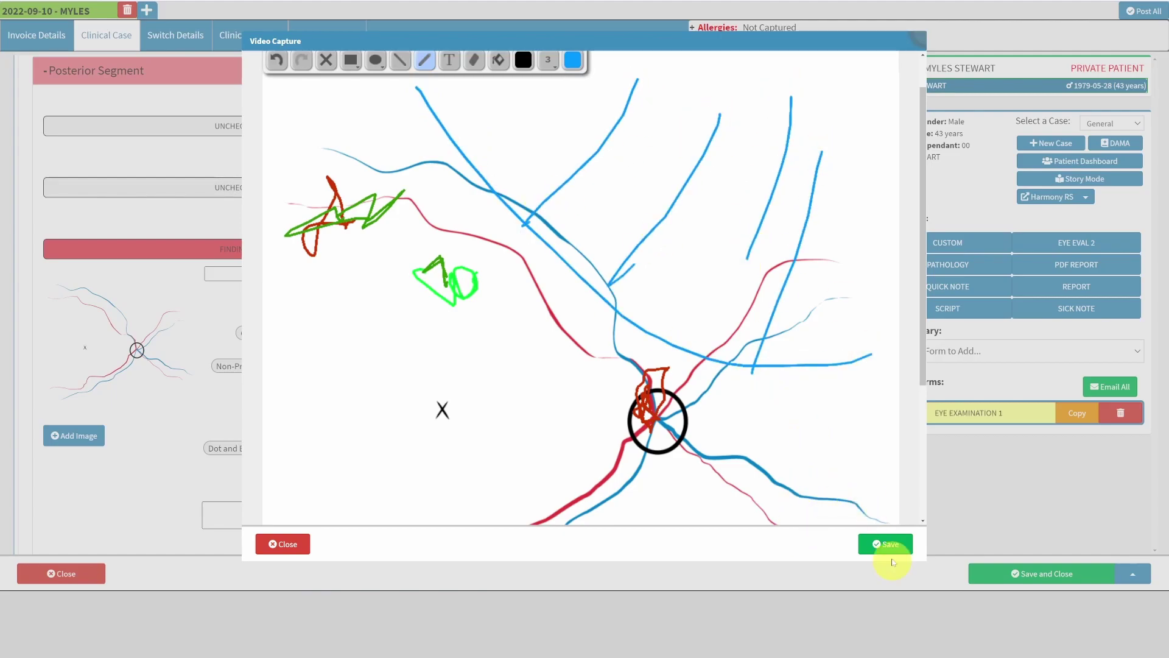
{"action": "left_click", "coordinate": [889, 545]}
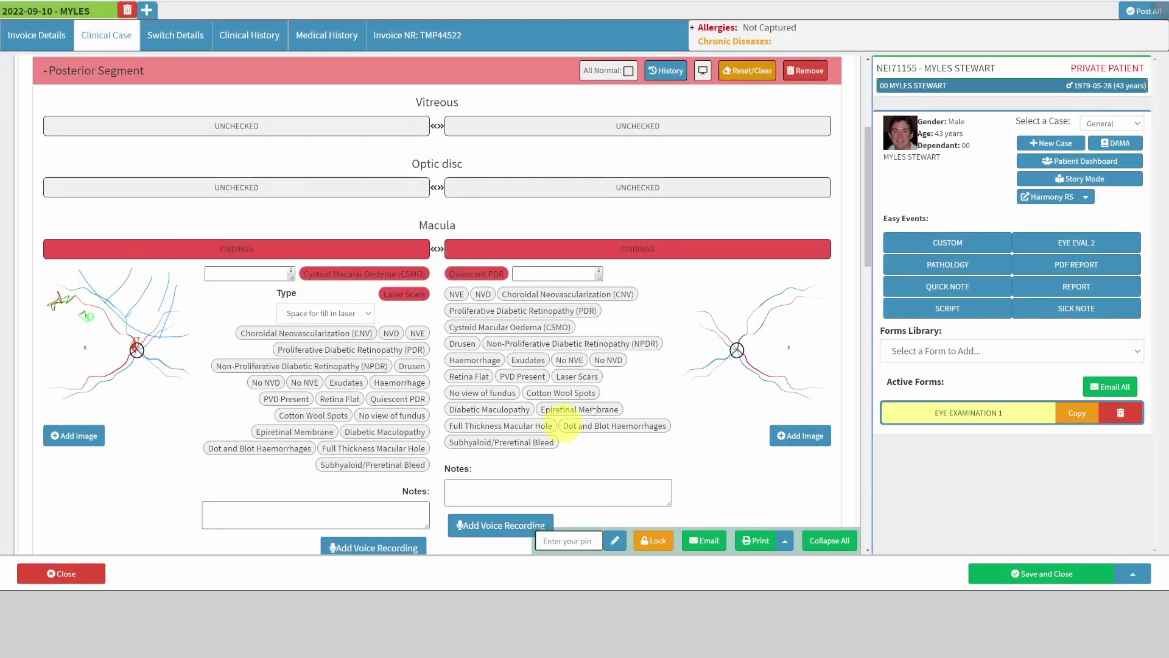
Step: Review the macula findings and the resulting diagnoses, considerations and billing lines under Assessment, Planning and Billing
{"action": "scroll", "coordinate": [797, 357], "scroll_direction": "down", "scroll_amount": 7}
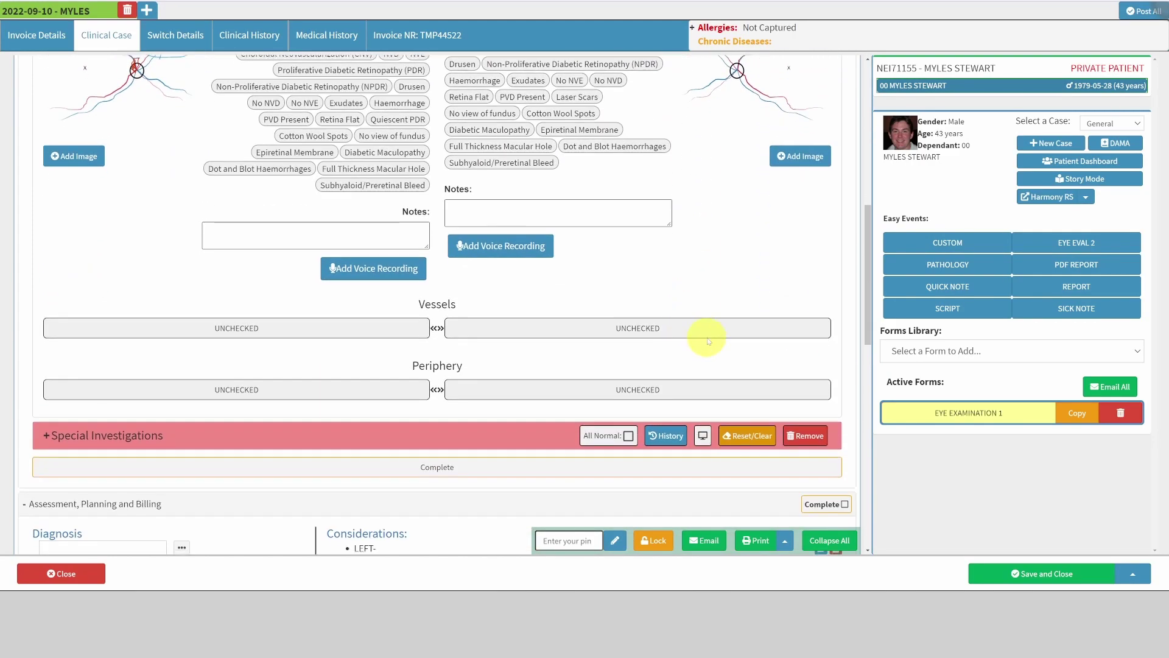
{"action": "scroll", "coordinate": [690, 372], "scroll_direction": "up", "scroll_amount": 10}
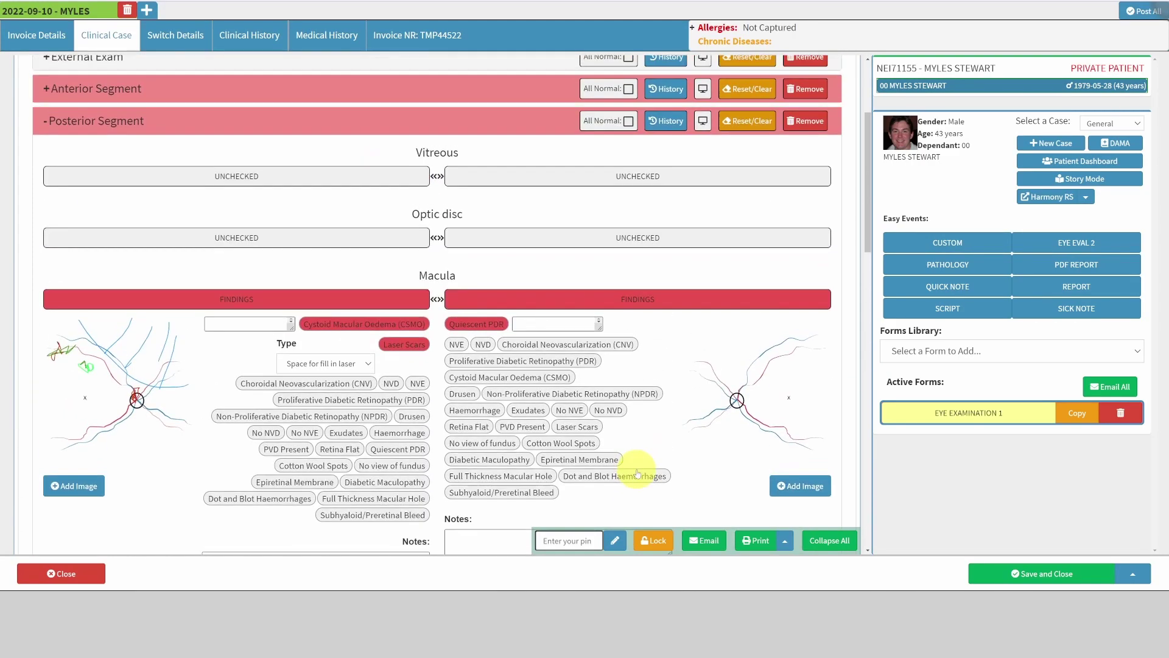
{"action": "scroll", "coordinate": [548, 244], "scroll_direction": "down", "scroll_amount": 2}
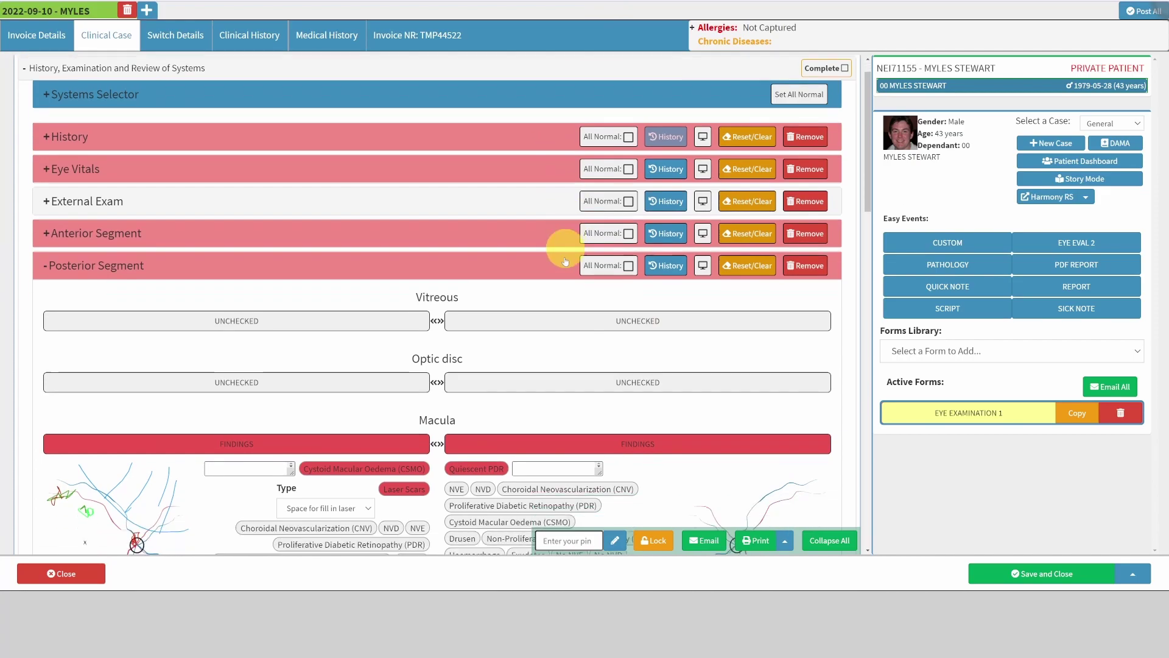
{"action": "scroll", "coordinate": [585, 358], "scroll_direction": "down", "scroll_amount": 8}
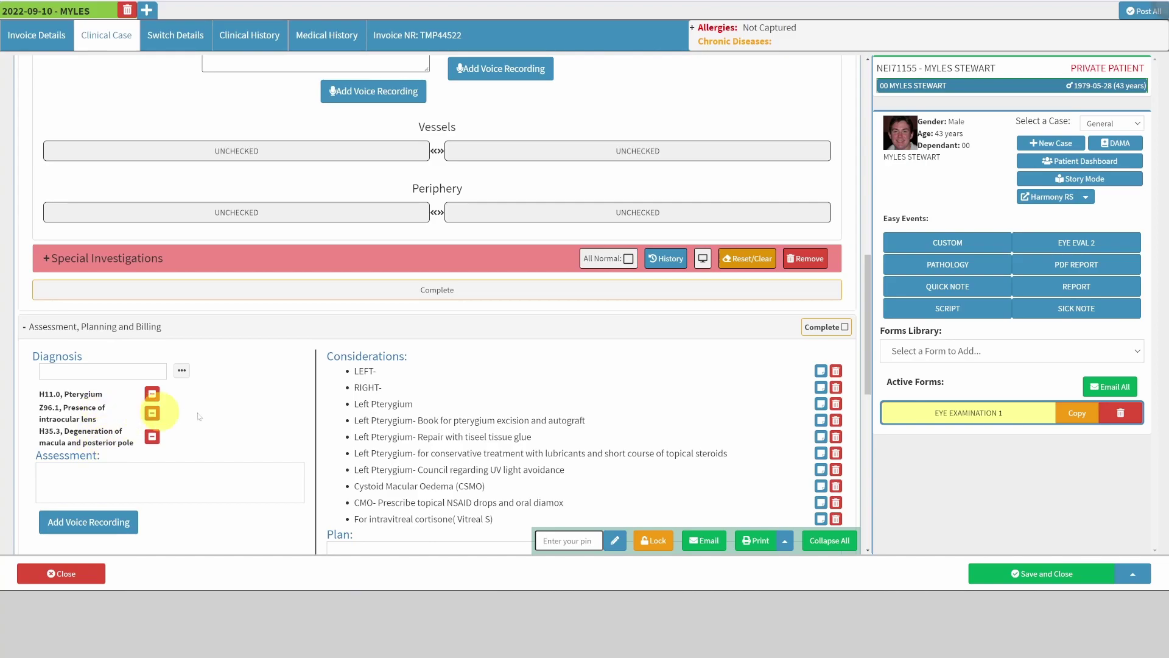
{"action": "scroll", "coordinate": [340, 392], "scroll_direction": "up", "scroll_amount": 8}
{"action": "scroll", "coordinate": [391, 279], "scroll_direction": "down", "scroll_amount": 10}
{"action": "triple_click", "coordinate": [529, 305]}
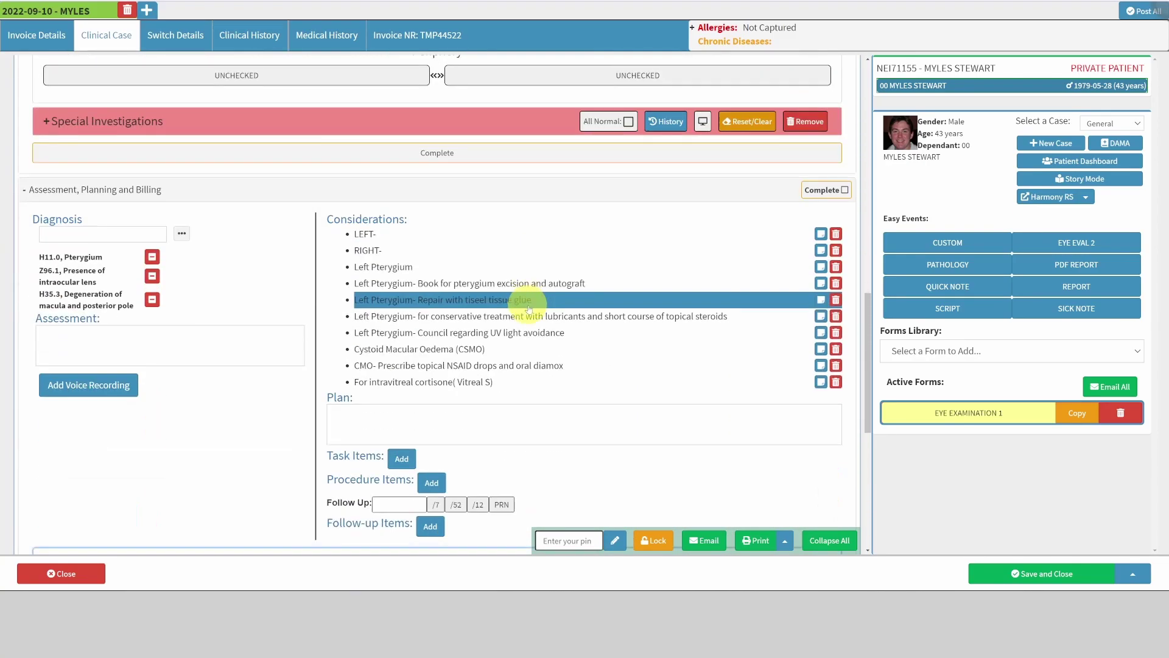
{"action": "scroll", "coordinate": [536, 314], "scroll_direction": "down", "scroll_amount": 6}
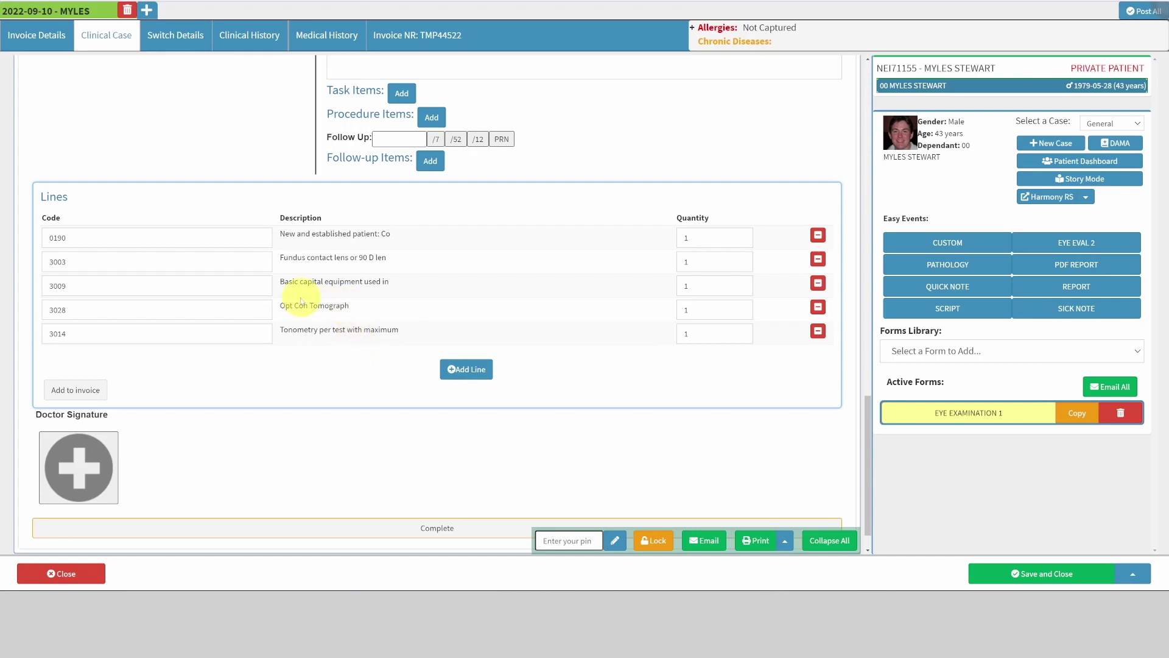
Step: Open the Special Investigations section and record Macular OCT findings of Small drusen for the right eye and Large drusen for the left eye
{"action": "scroll", "coordinate": [418, 318], "scroll_direction": "up", "scroll_amount": 10}
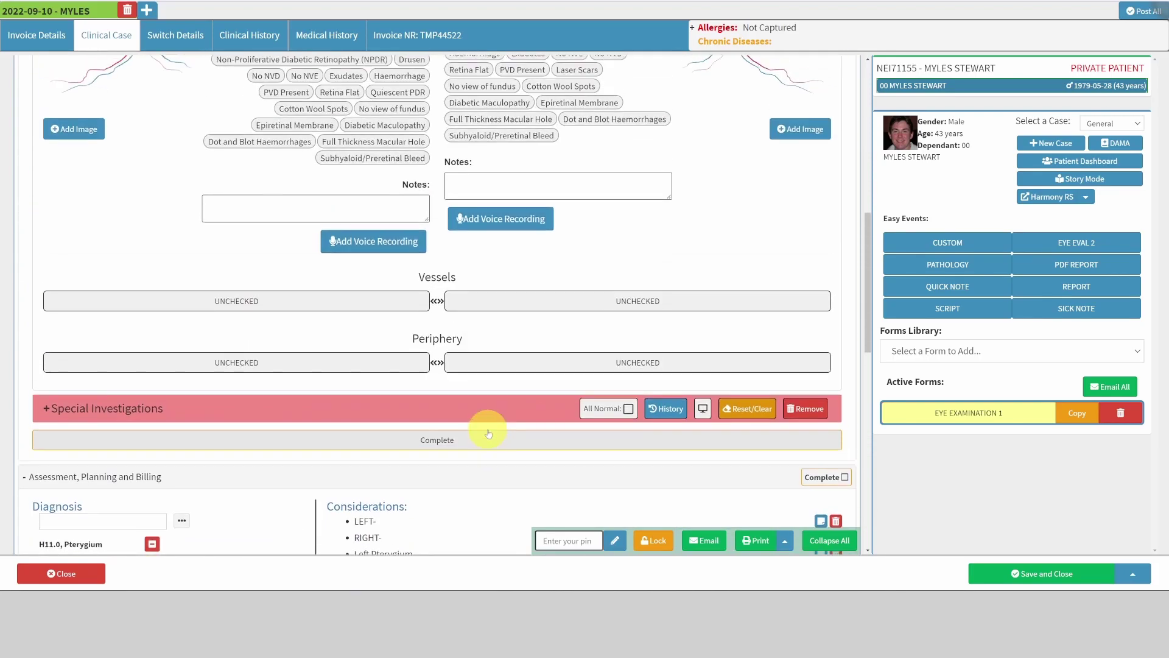
{"action": "scroll", "coordinate": [428, 388], "scroll_direction": "down", "scroll_amount": 1}
{"action": "left_click", "coordinate": [430, 390]}
{"action": "scroll", "coordinate": [426, 304], "scroll_direction": "down", "scroll_amount": 4}
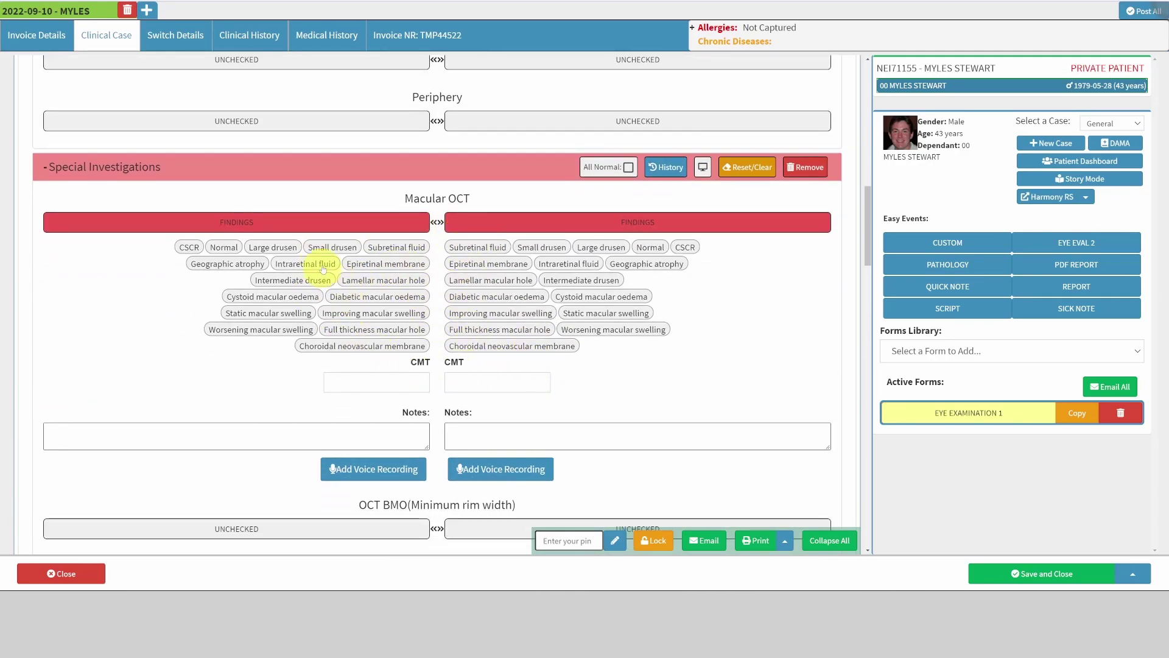
{"action": "left_click", "coordinate": [333, 247]}
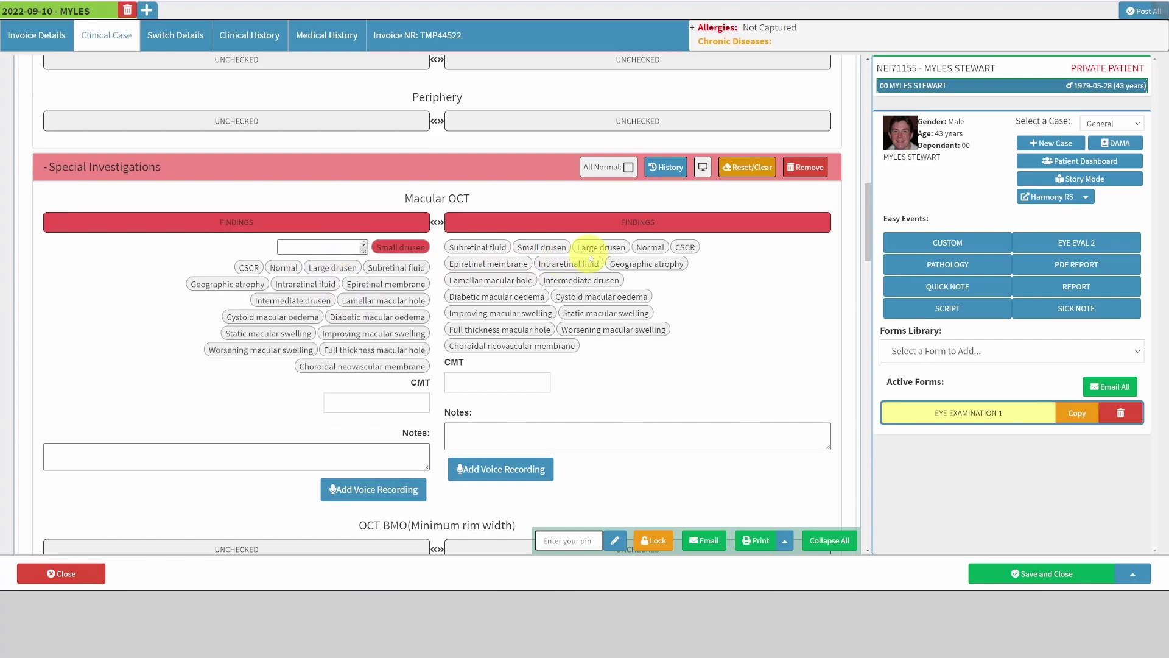
{"action": "left_click", "coordinate": [596, 250]}
Step: Set the Macular OCT CMT to 256 for both eyes
{"action": "scroll", "coordinate": [573, 350], "scroll_direction": "down", "scroll_amount": 3}
{"action": "left_click", "coordinate": [481, 312]}
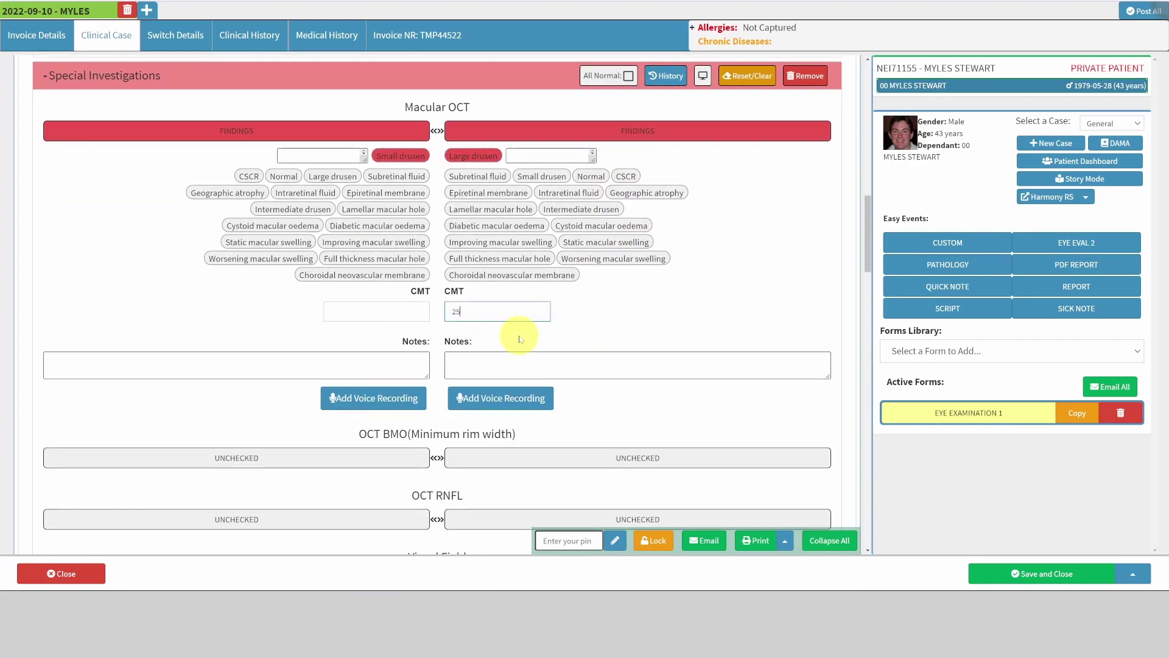
{"action": "left_click", "coordinate": [393, 306]}
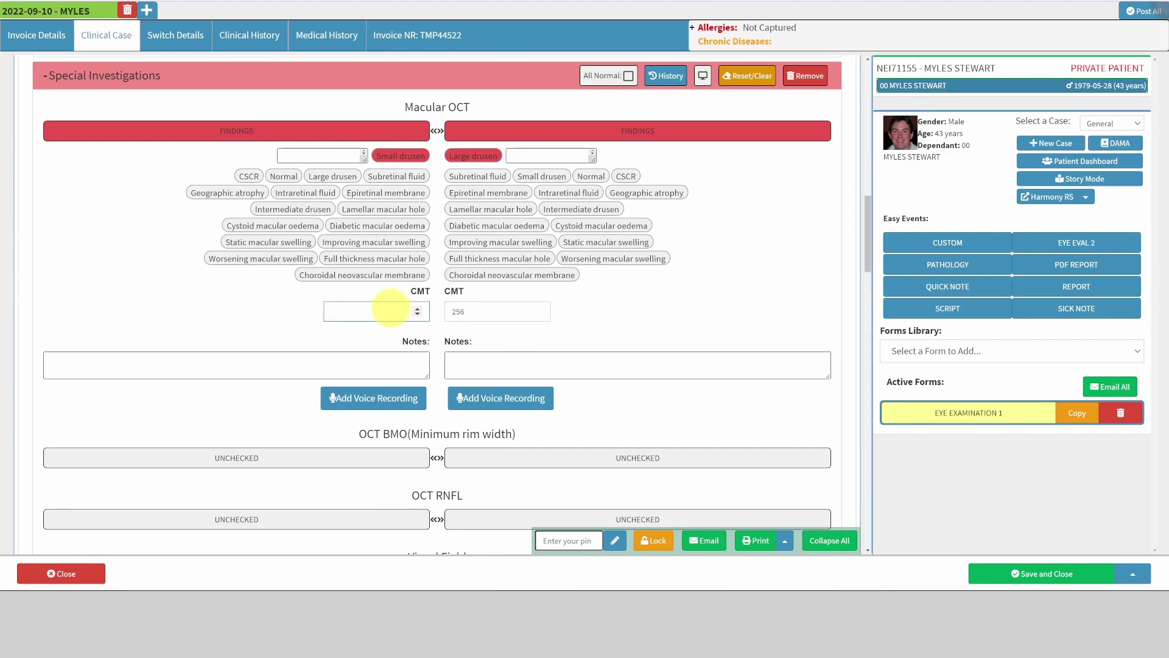
Step: Look through the remaining special investigations and billing lines, and examine the considerations listed for the pterygium and drusen findings
{"action": "scroll", "coordinate": [636, 316], "scroll_direction": "down", "scroll_amount": 5}
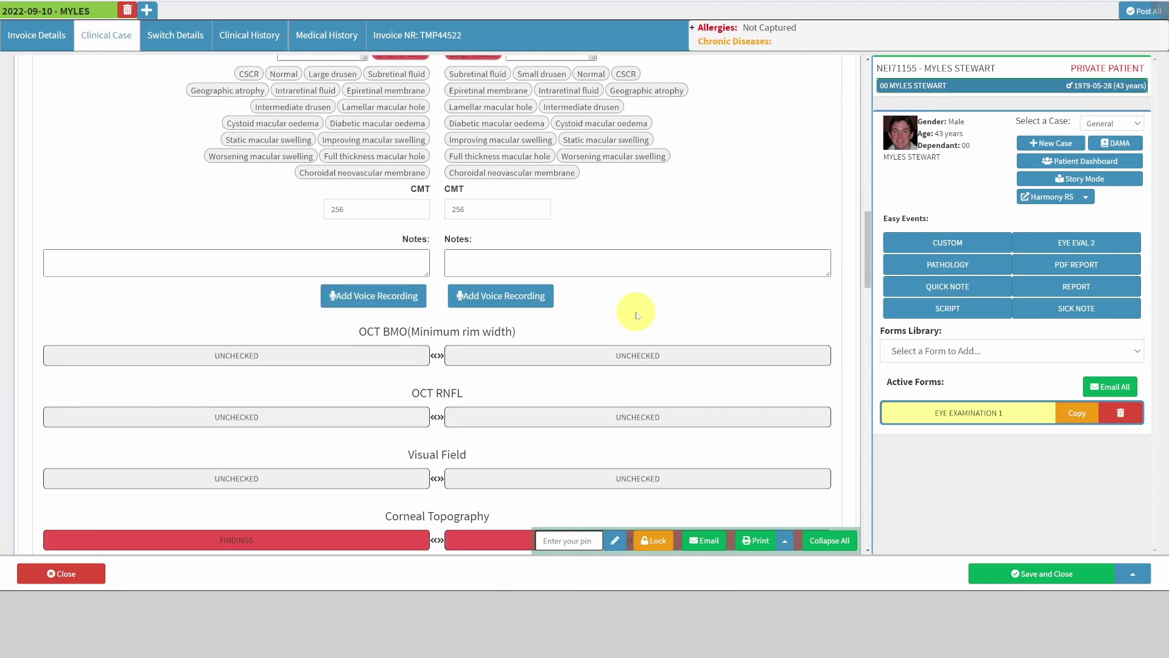
{"action": "scroll", "coordinate": [636, 315], "scroll_direction": "down", "scroll_amount": 2}
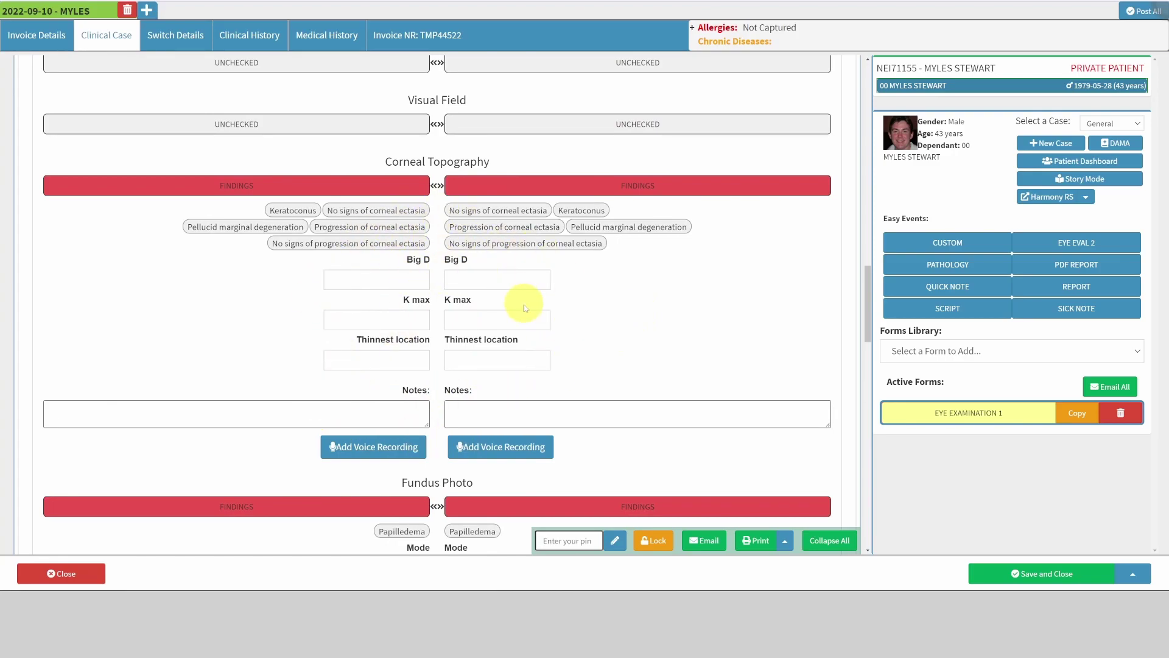
{"action": "scroll", "coordinate": [470, 327], "scroll_direction": "down", "scroll_amount": 6}
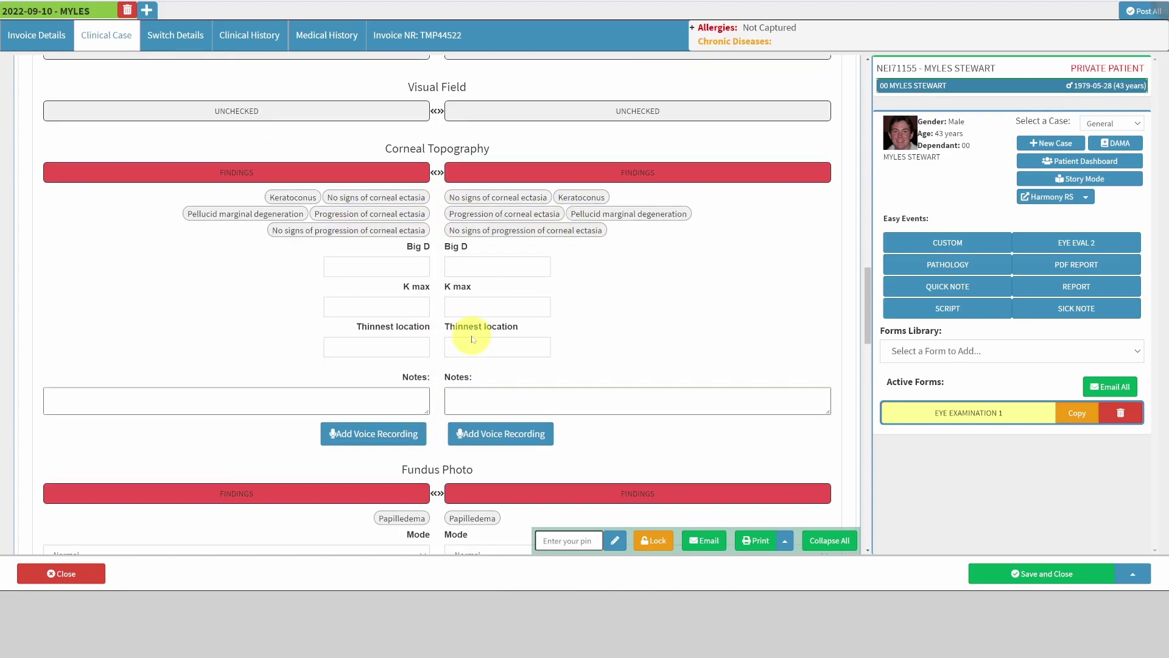
{"action": "scroll", "coordinate": [472, 334], "scroll_direction": "down", "scroll_amount": 11}
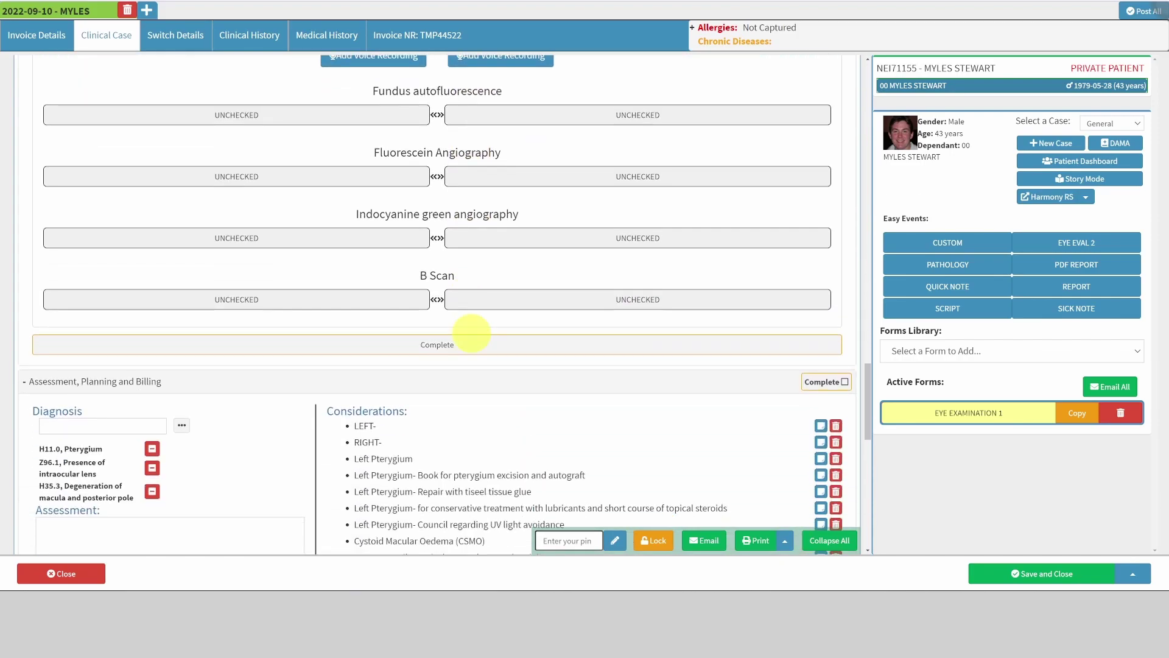
{"action": "scroll", "coordinate": [473, 337], "scroll_direction": "down", "scroll_amount": 3}
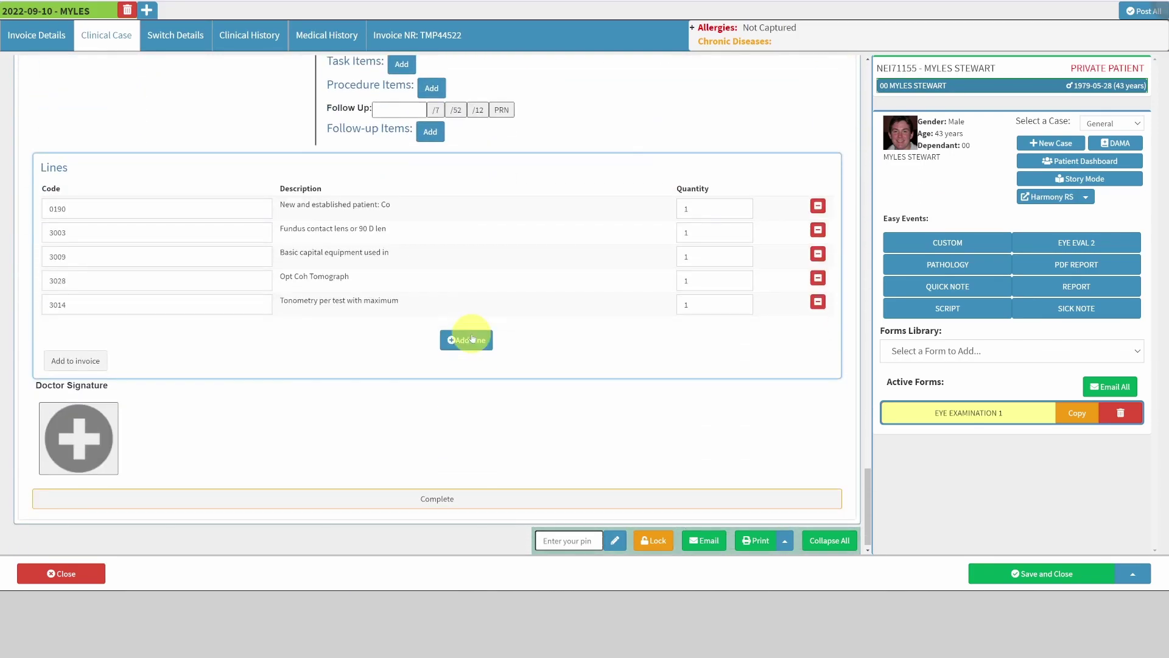
{"action": "scroll", "coordinate": [313, 374], "scroll_direction": "up", "scroll_amount": 6}
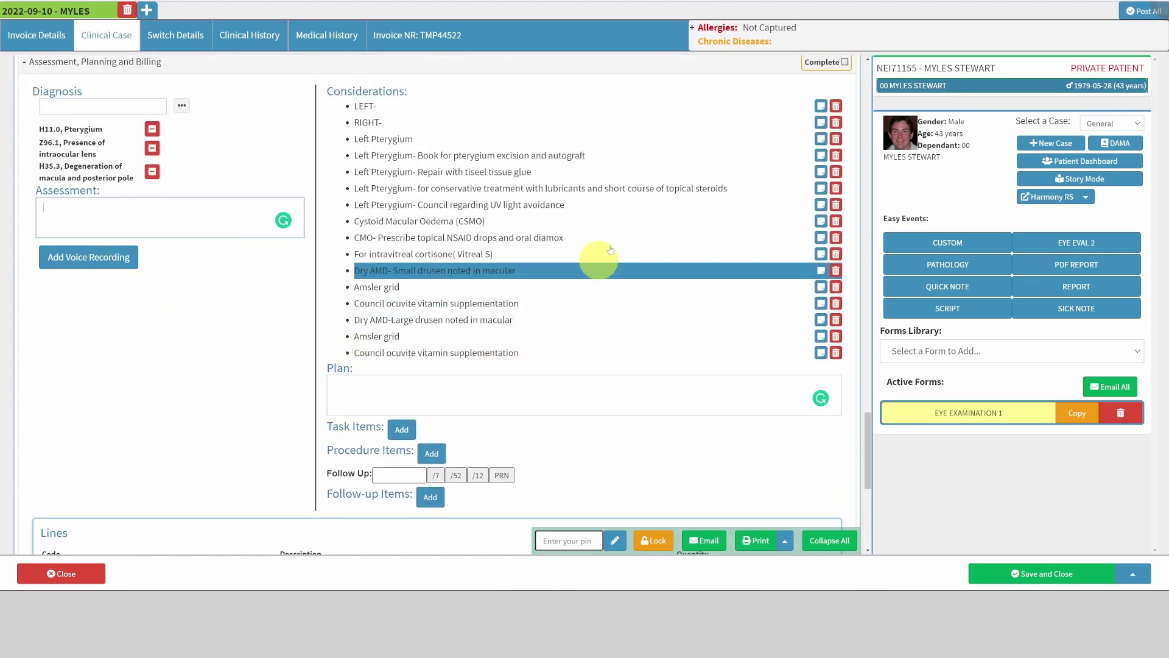
{"action": "scroll", "coordinate": [426, 286], "scroll_direction": "up", "scroll_amount": 7}
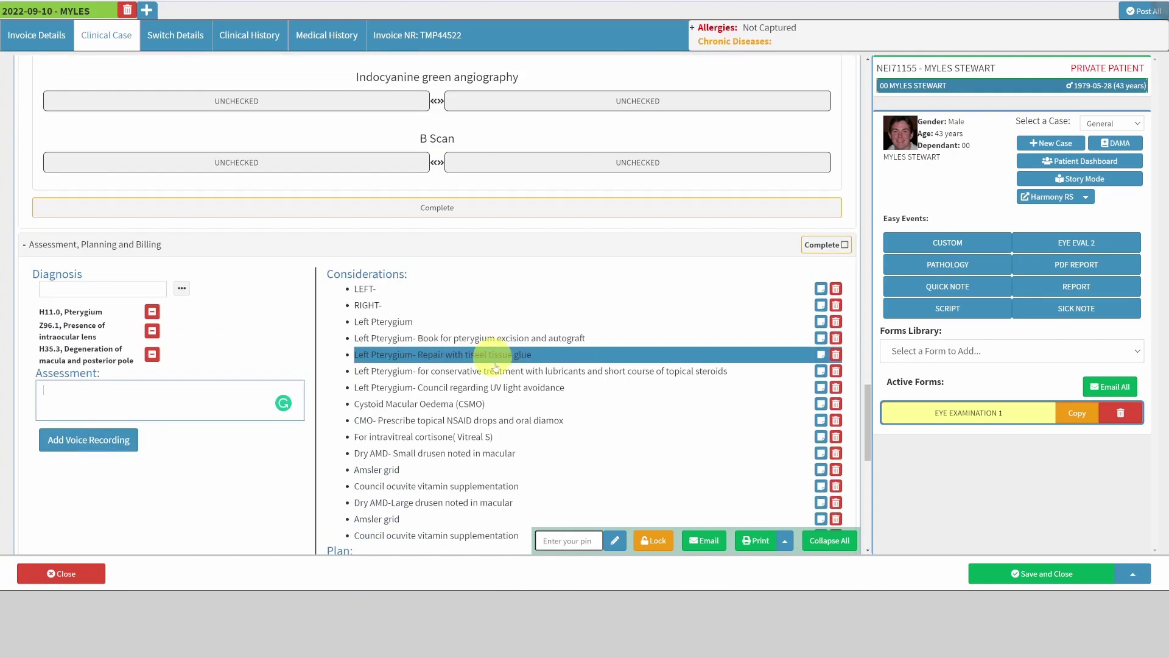
{"action": "scroll", "coordinate": [489, 347], "scroll_direction": "down", "scroll_amount": 5}
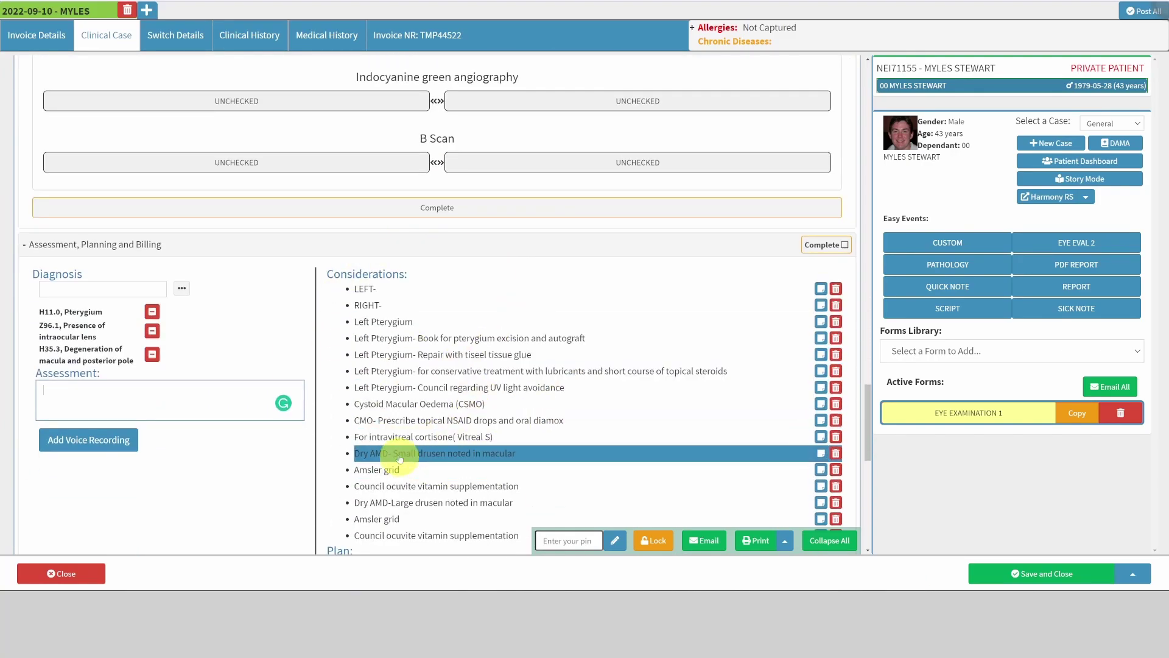
{"action": "scroll", "coordinate": [402, 365], "scroll_direction": "down", "scroll_amount": 1}
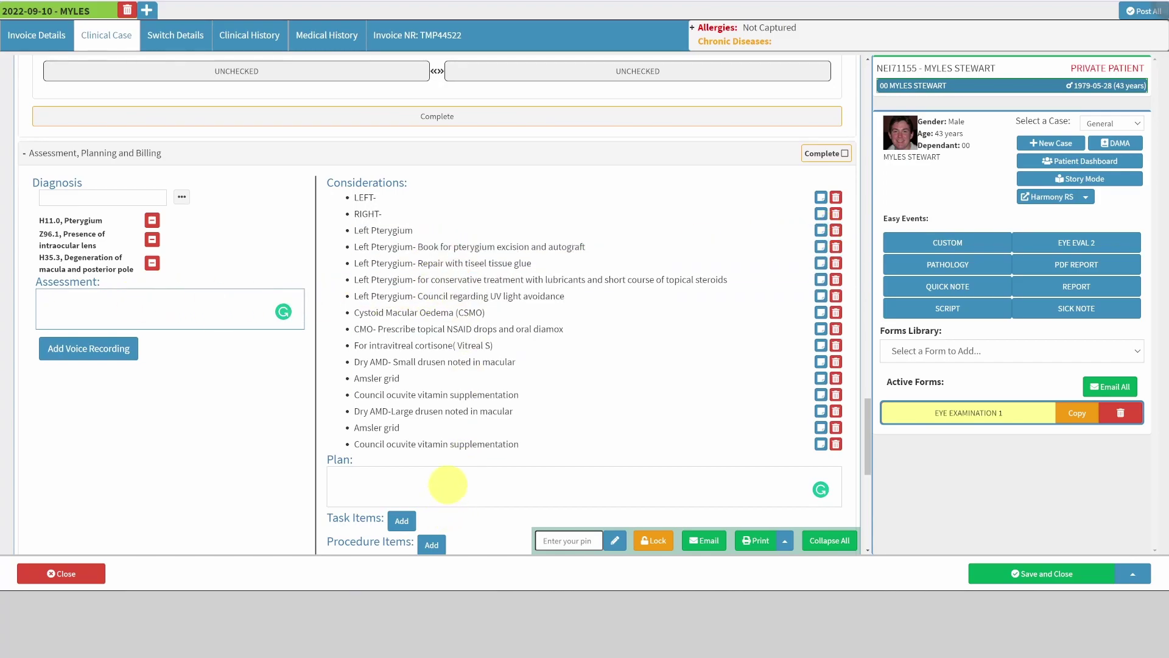
Step: Add Left Pterygium and Dry AMD- Small drusen noted in macular to the assessment, and conservative pterygium treatment, Amsler grid and Council ocuvite vitamin supplementation to the plan
{"action": "left_click", "coordinate": [820, 230]}
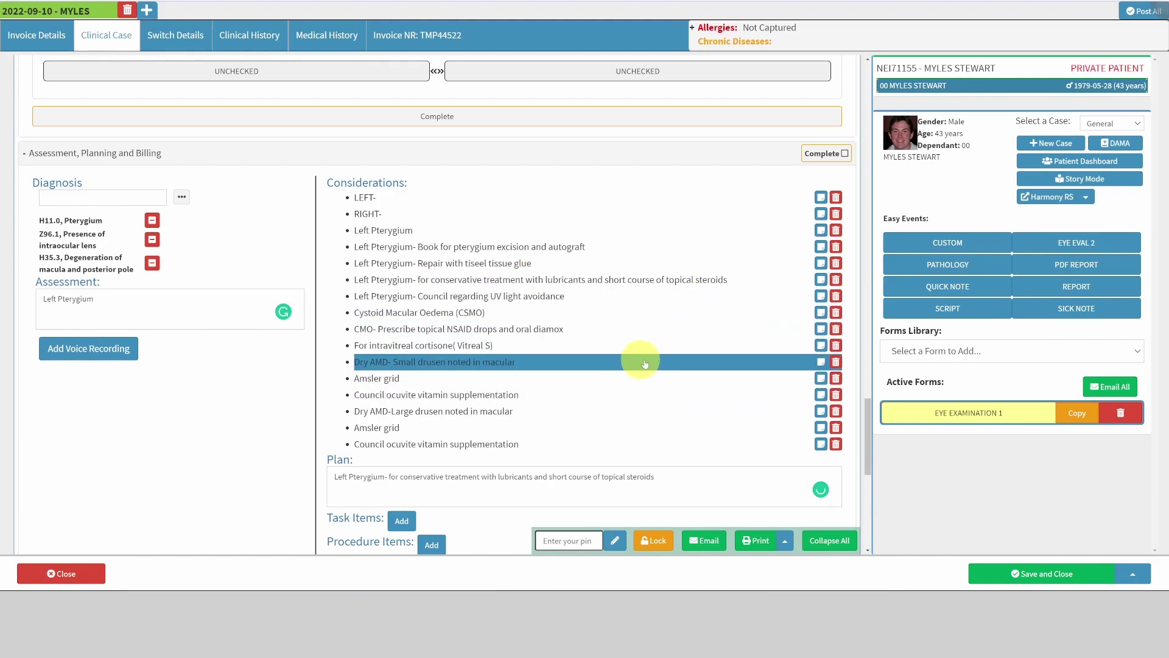
{"action": "left_click", "coordinate": [820, 364]}
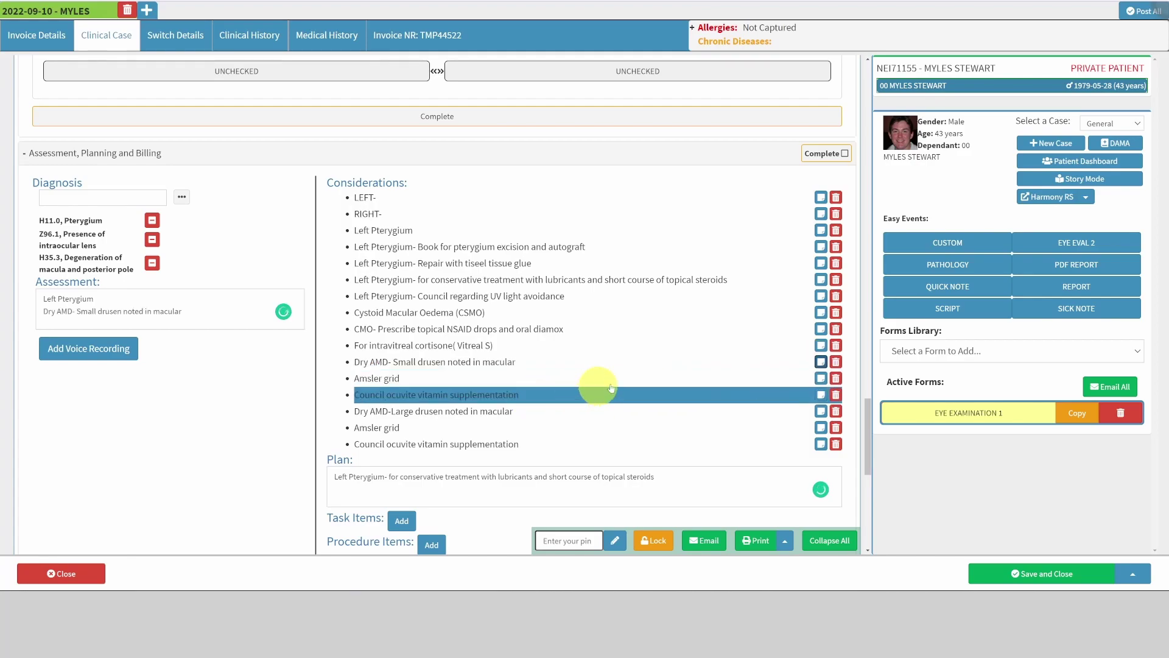
{"action": "left_click", "coordinate": [497, 394]}
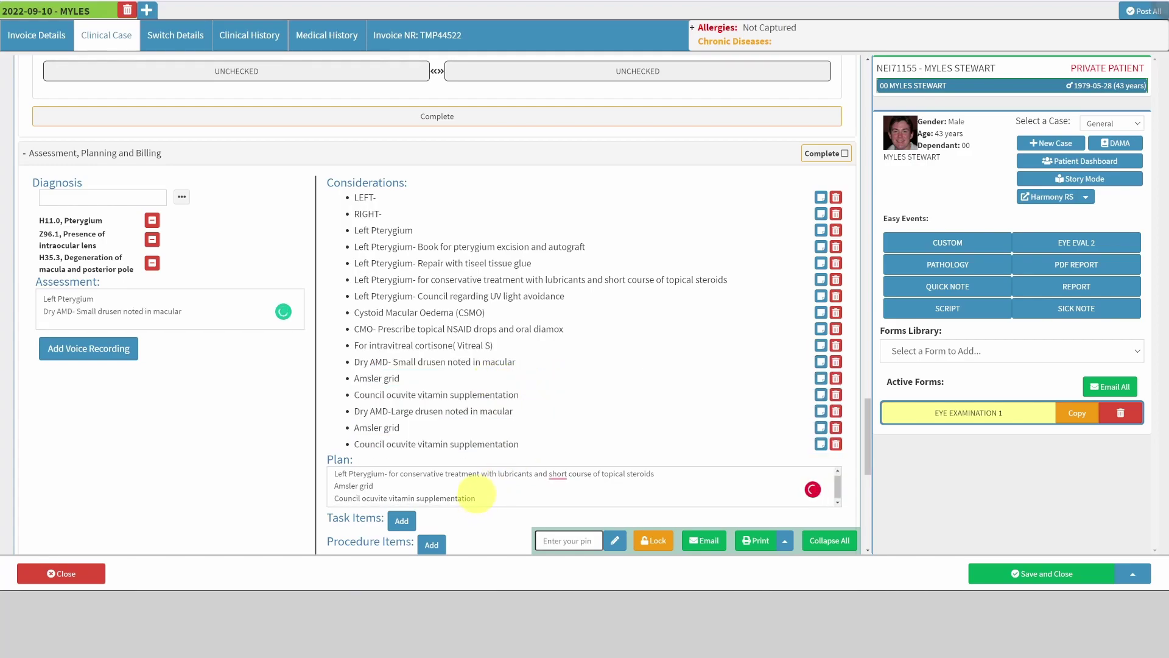
Step: Add an Optom report task item to the plan, with the listed practitioner's name as the request
{"action": "scroll", "coordinate": [464, 485], "scroll_direction": "down", "scroll_amount": 2}
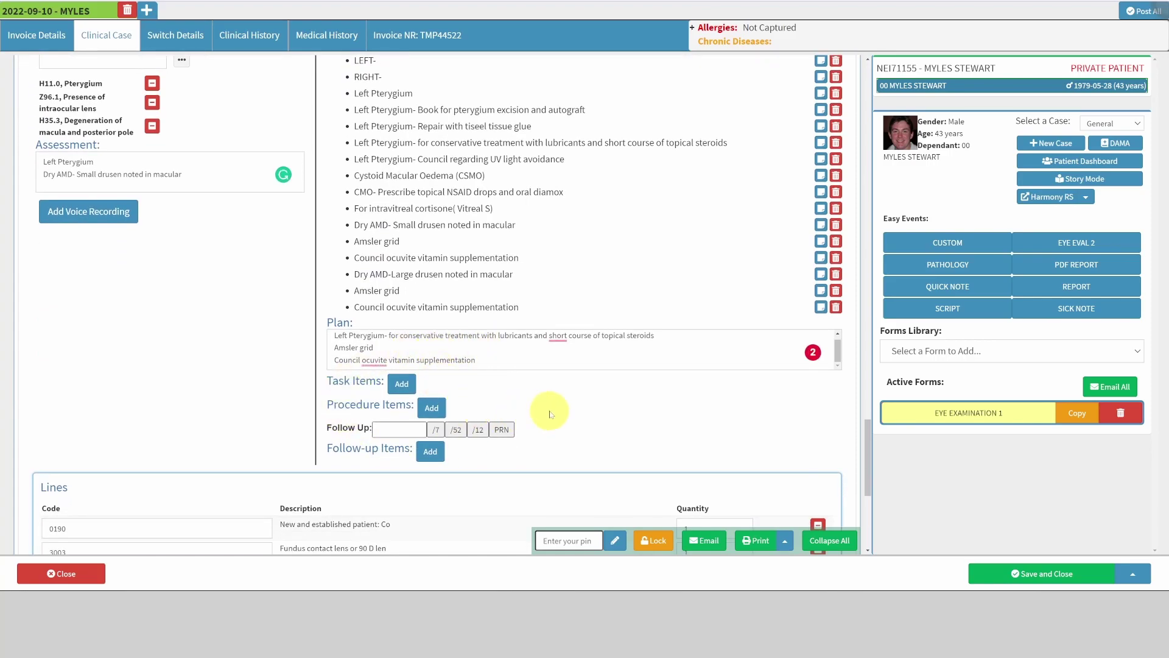
{"action": "left_click", "coordinate": [402, 385]}
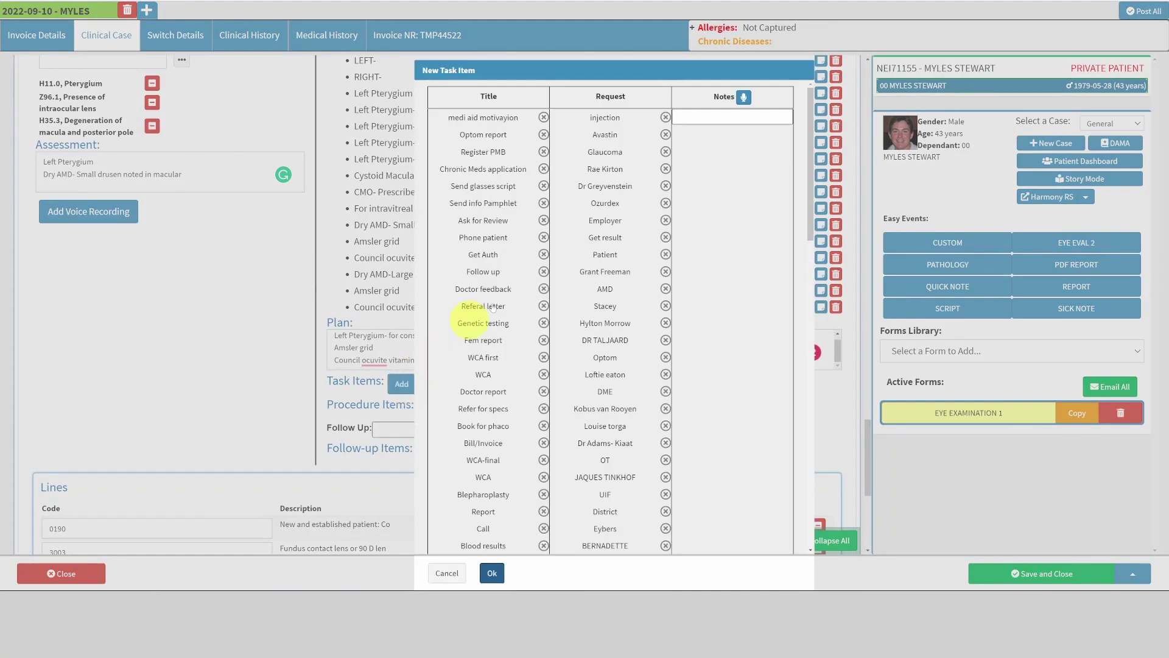
{"action": "left_click", "coordinate": [490, 140]}
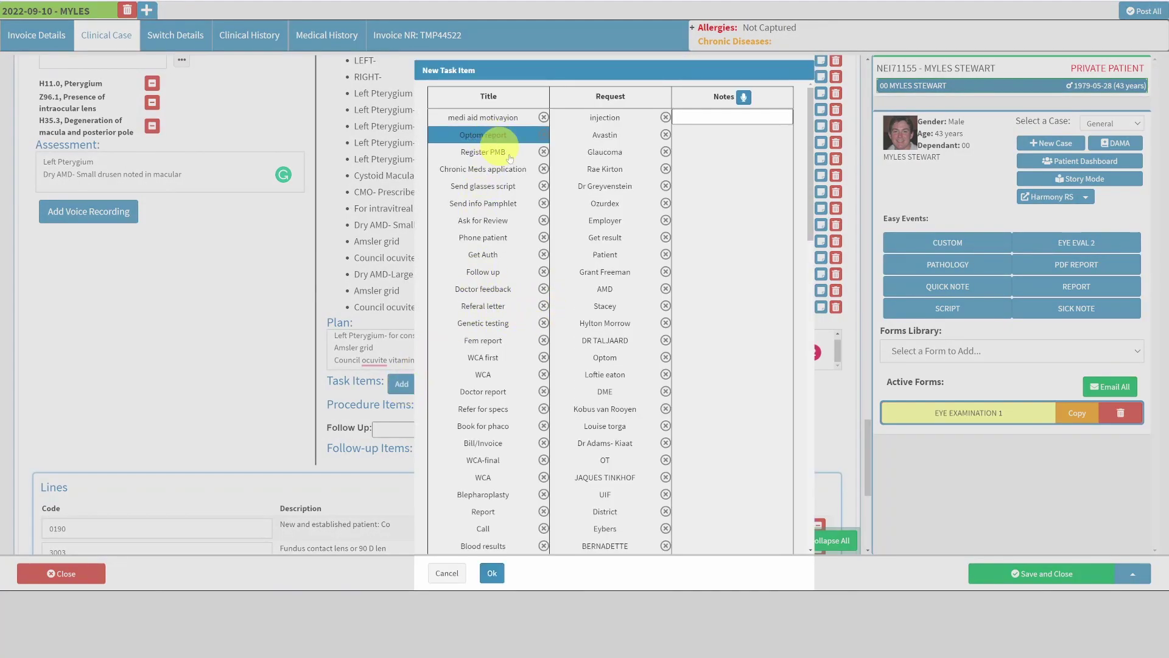
{"action": "left_click", "coordinate": [604, 174]}
{"action": "left_click", "coordinate": [502, 575]}
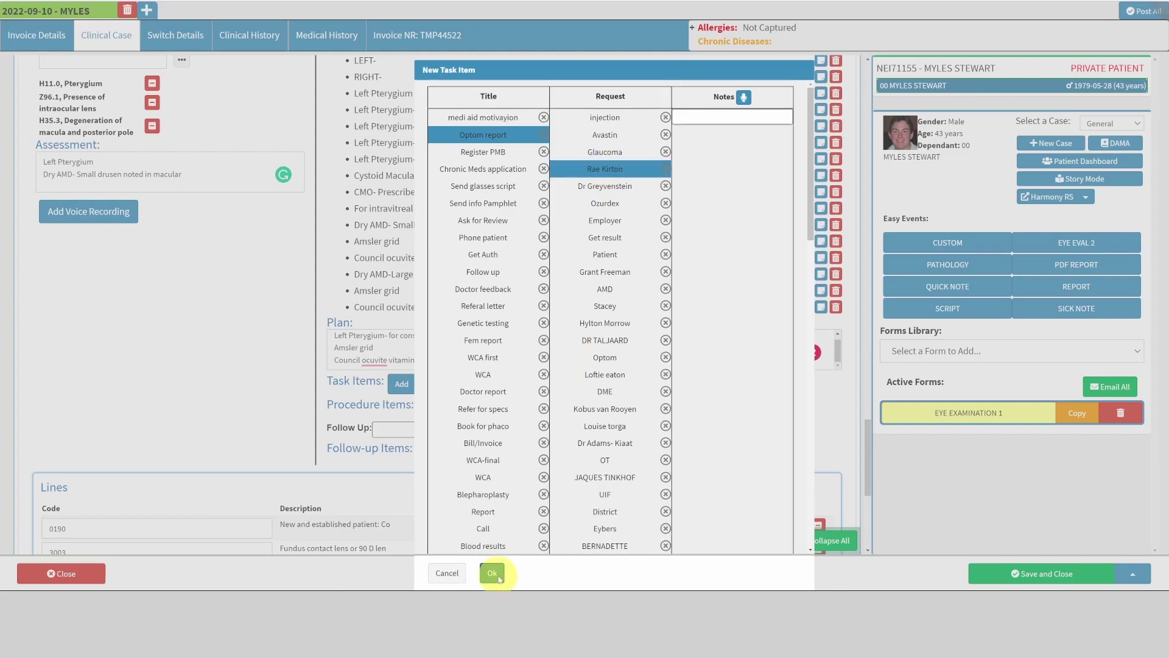
Step: Open the Optom report task's details, assign the task to a staff user and save it
{"action": "left_click", "coordinate": [695, 407]}
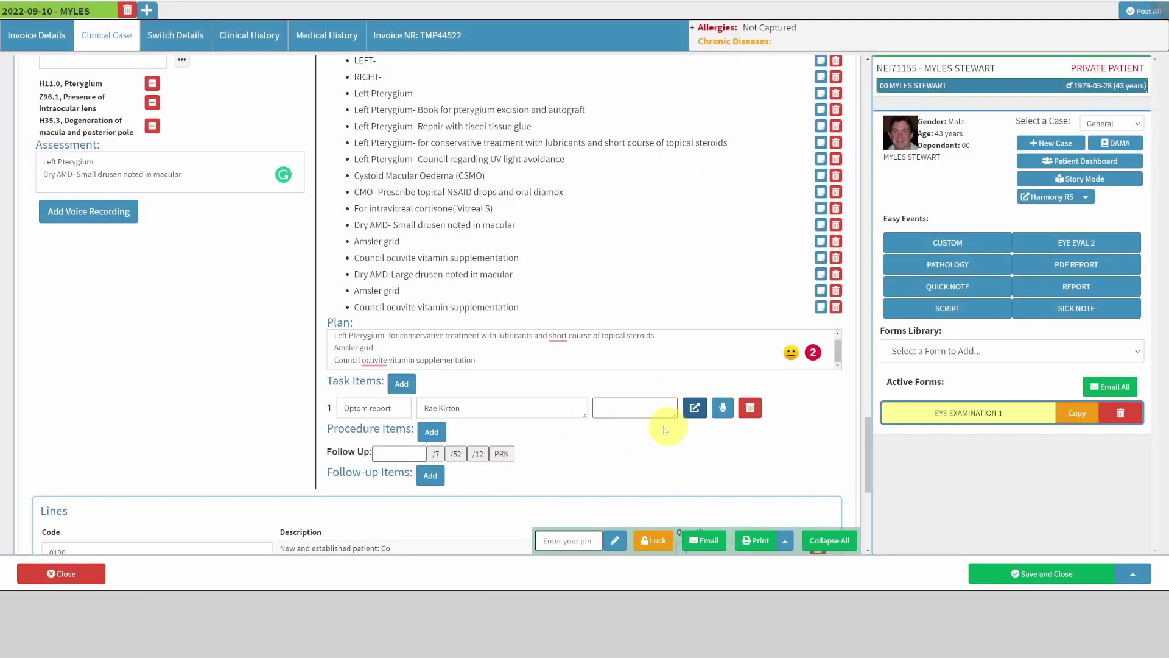
{"action": "left_click", "coordinate": [439, 198]}
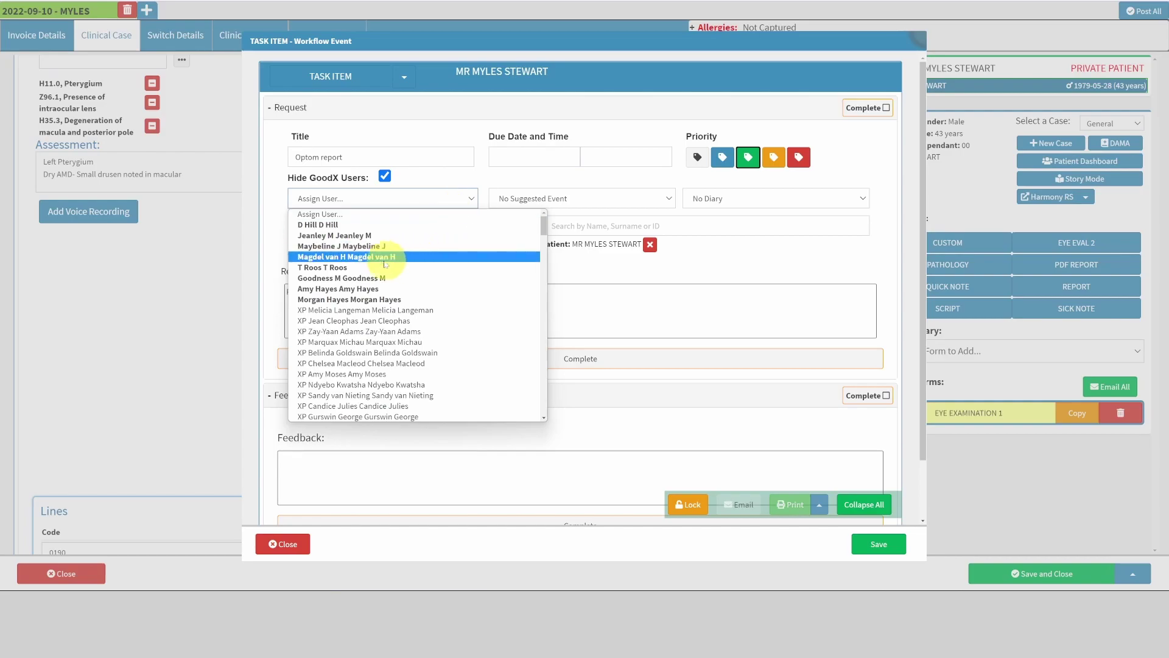
{"action": "left_click", "coordinate": [332, 245]}
{"action": "left_click", "coordinate": [881, 546]}
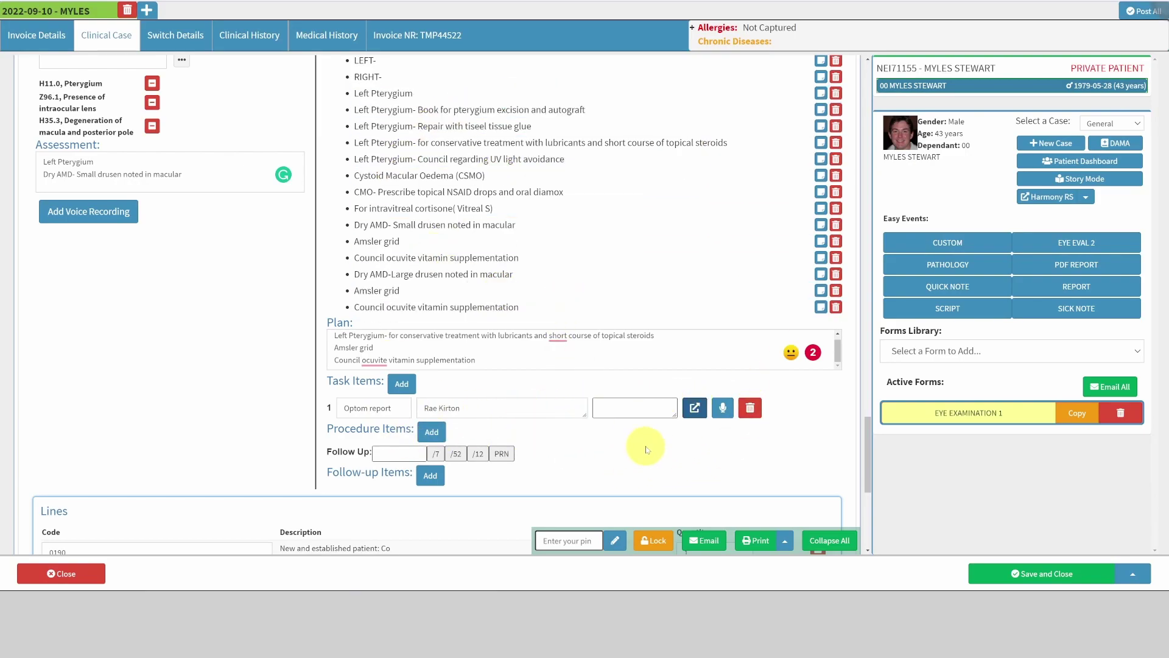
Step: Add a Diabetic PPV procedure item for the right eye
{"action": "scroll", "coordinate": [647, 449], "scroll_direction": "down", "scroll_amount": 1}
{"action": "left_click", "coordinate": [431, 388]}
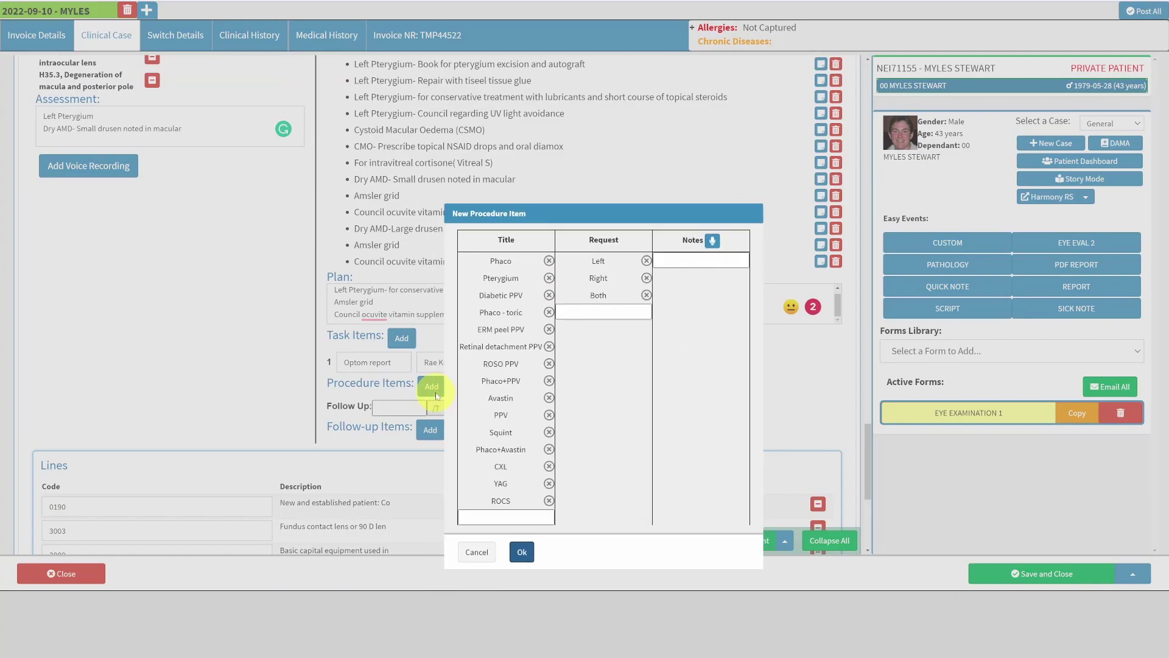
{"action": "left_click", "coordinate": [501, 297]}
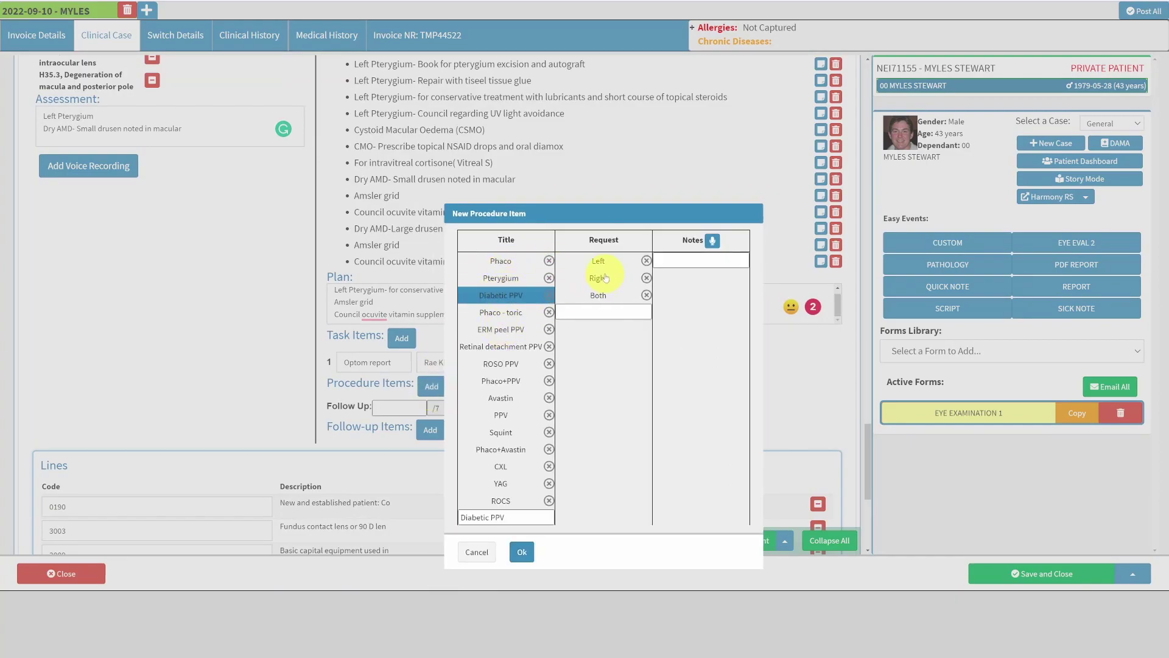
{"action": "left_click", "coordinate": [522, 551]}
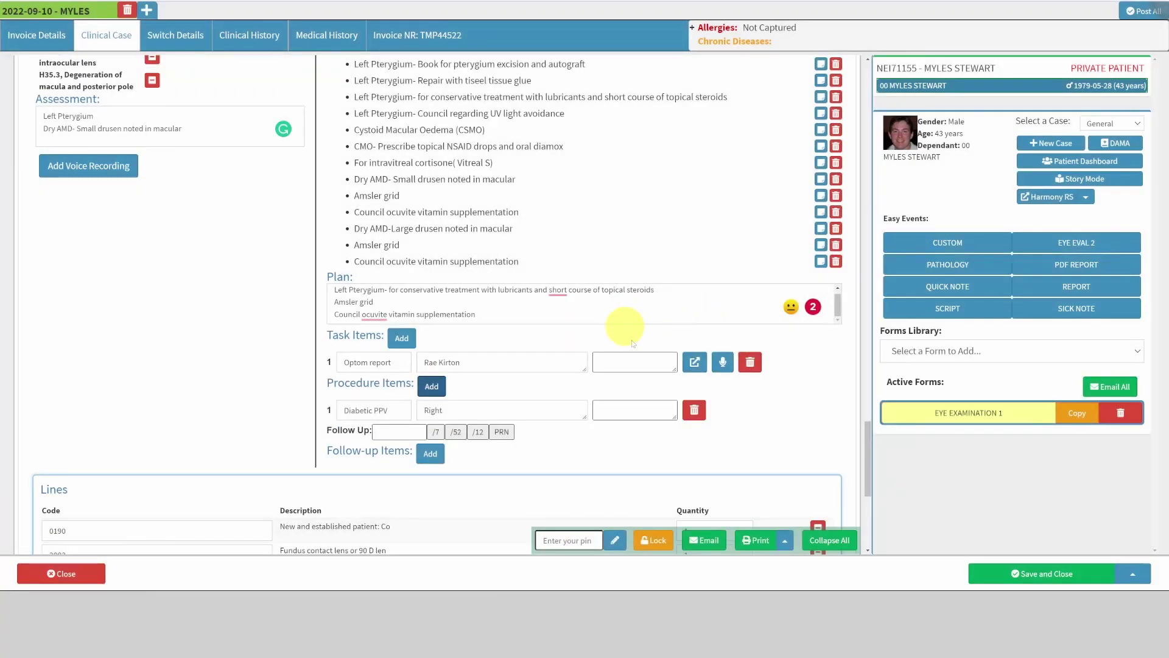
Step: Set the follow-up period to 4/52
{"action": "scroll", "coordinate": [693, 440], "scroll_direction": "down", "scroll_amount": 1}
{"action": "left_click", "coordinate": [457, 386]}
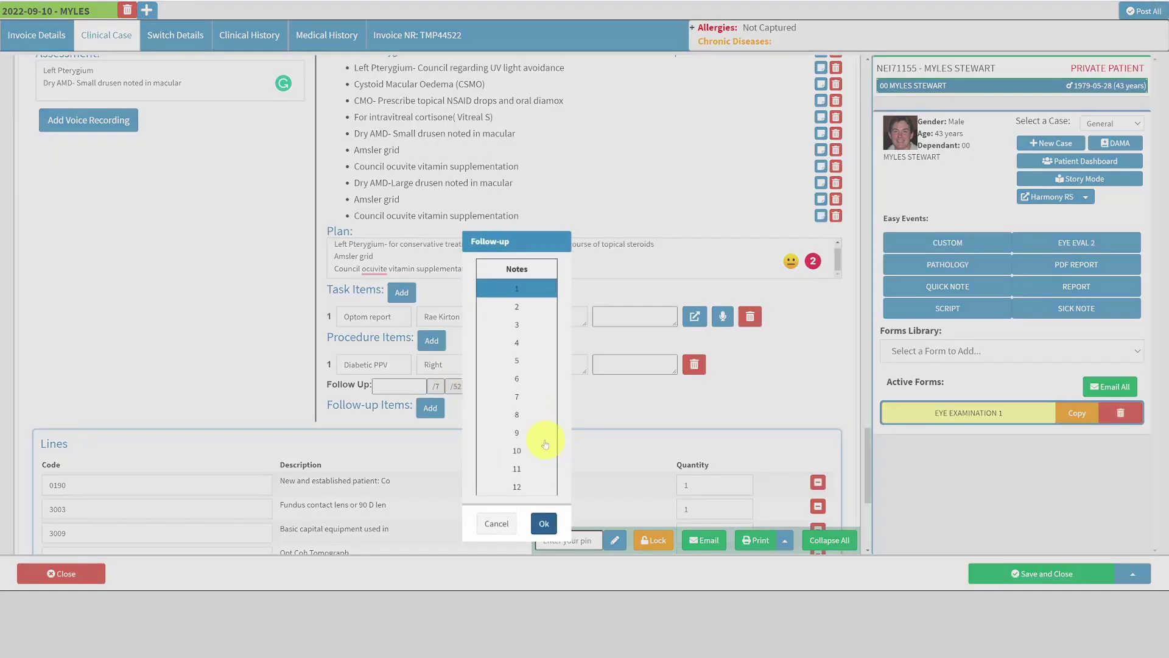
{"action": "left_click", "coordinate": [516, 344]}
{"action": "left_click", "coordinate": [544, 518]}
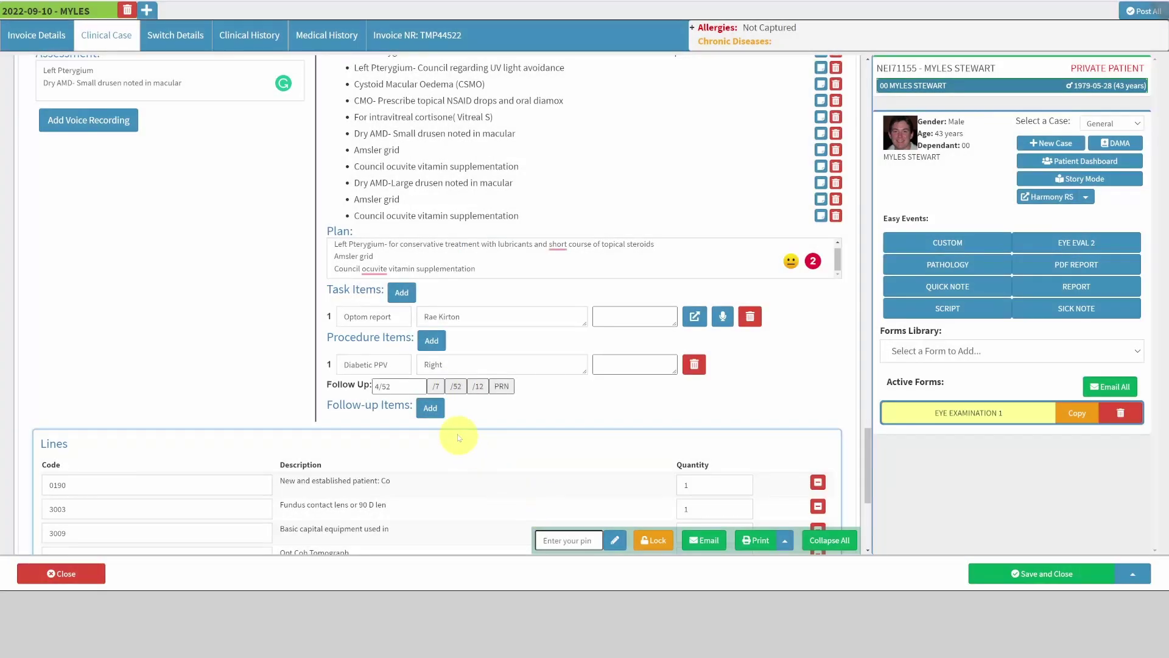
Step: Add a Dilate follow-up item for both eyes and save the examination form without closing it
{"action": "left_click", "coordinate": [437, 411]}
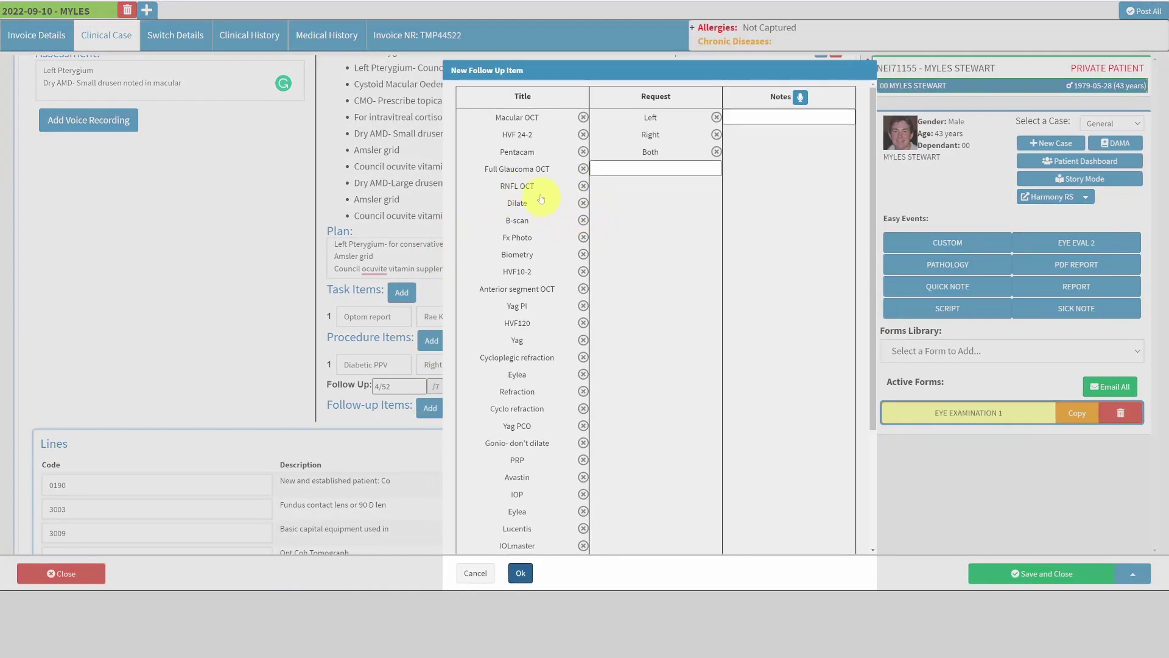
{"action": "left_click", "coordinate": [540, 204]}
{"action": "left_click", "coordinate": [654, 153]}
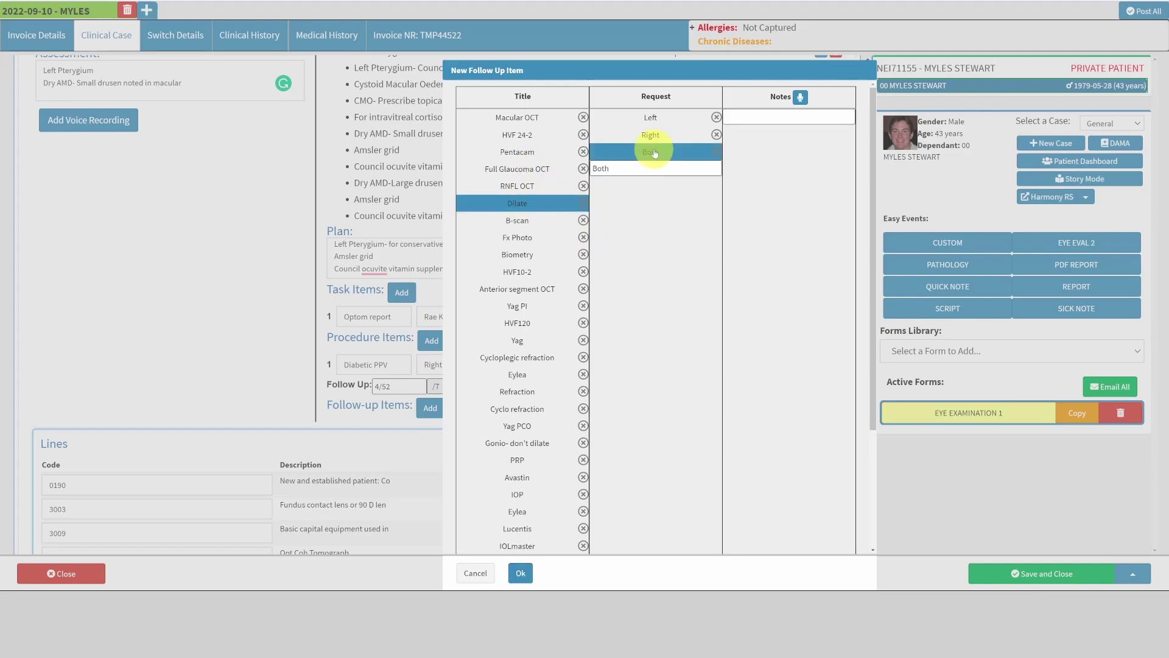
{"action": "left_click", "coordinate": [522, 574]}
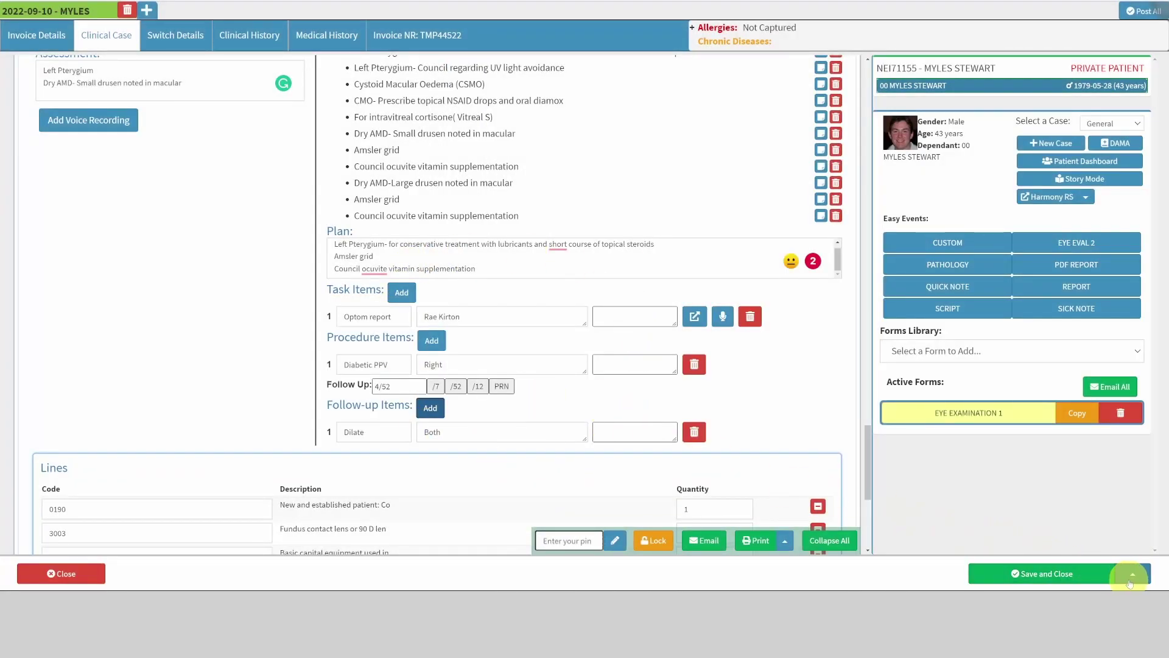
{"action": "left_click", "coordinate": [1131, 575]}
{"action": "left_click", "coordinate": [1083, 522]}
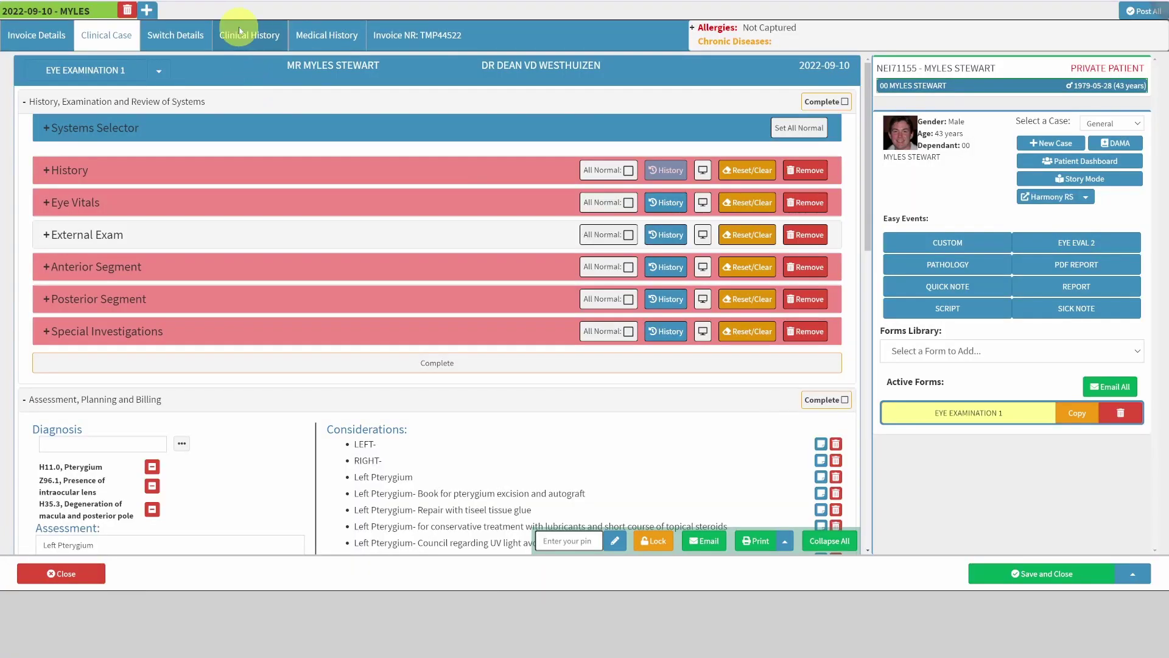
Step: Review the 2022-09-10 examination in the clinical history, from eye vitals and segment findings through to the tasks, procedures and follow-up plan
{"action": "left_click", "coordinate": [239, 30]}
{"action": "scroll", "coordinate": [427, 207], "scroll_direction": "down", "scroll_amount": 5}
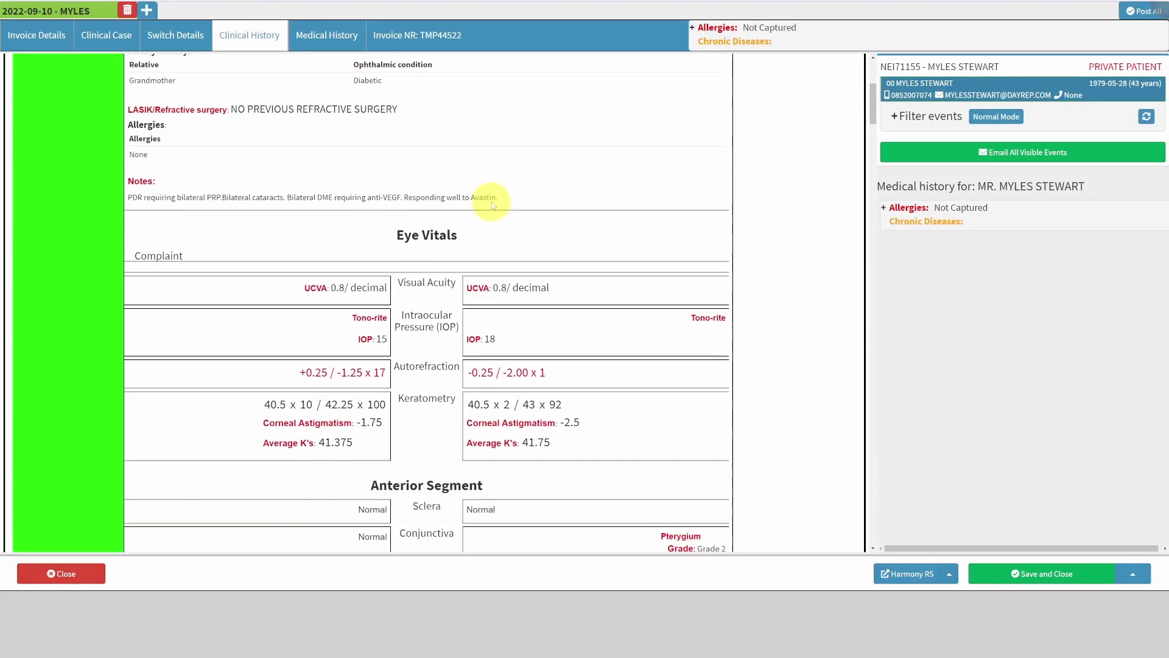
{"action": "scroll", "coordinate": [493, 205], "scroll_direction": "down", "scroll_amount": 4}
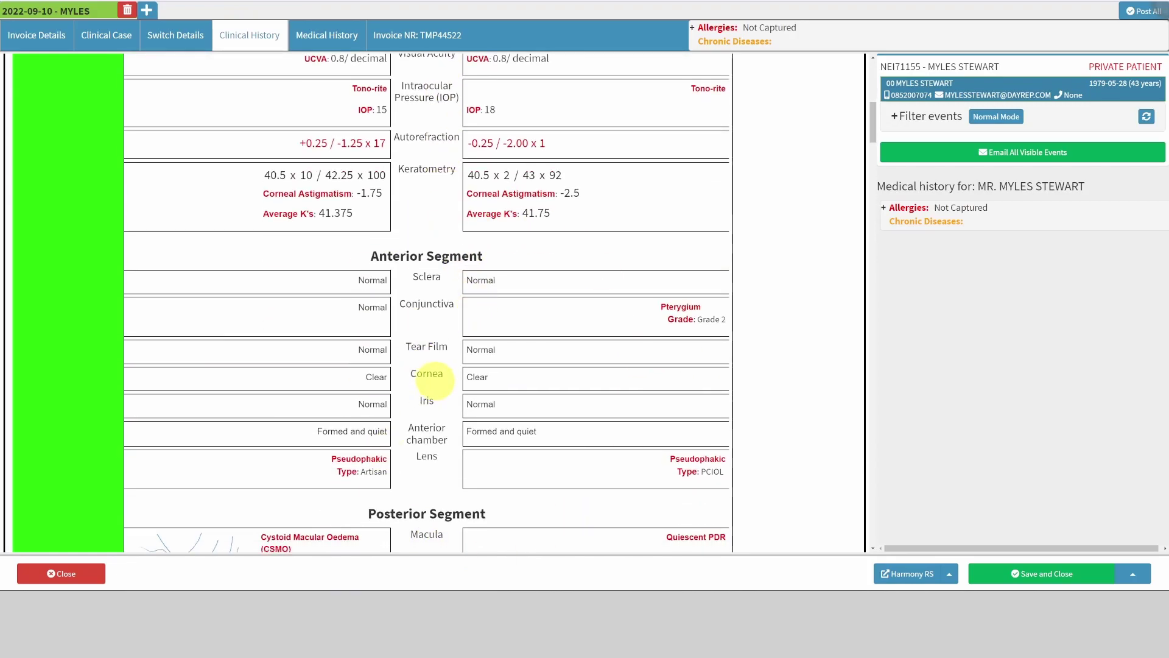
{"action": "scroll", "coordinate": [427, 379], "scroll_direction": "down", "scroll_amount": 2}
{"action": "scroll", "coordinate": [561, 304], "scroll_direction": "down", "scroll_amount": 2}
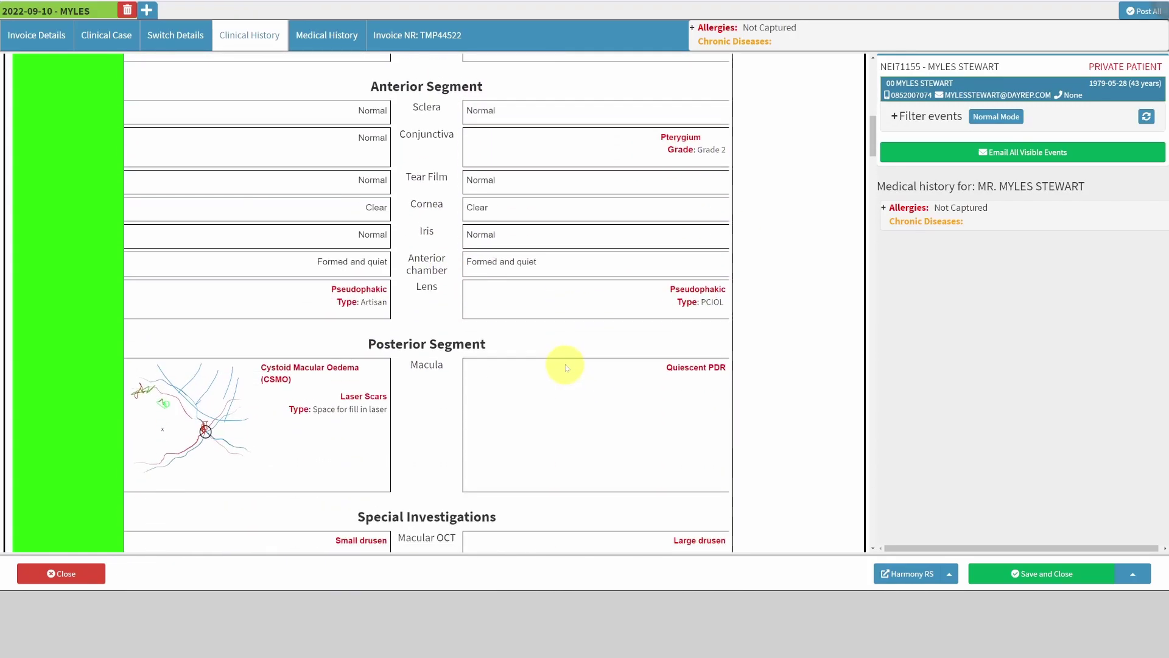
{"action": "scroll", "coordinate": [410, 287], "scroll_direction": "down", "scroll_amount": 6}
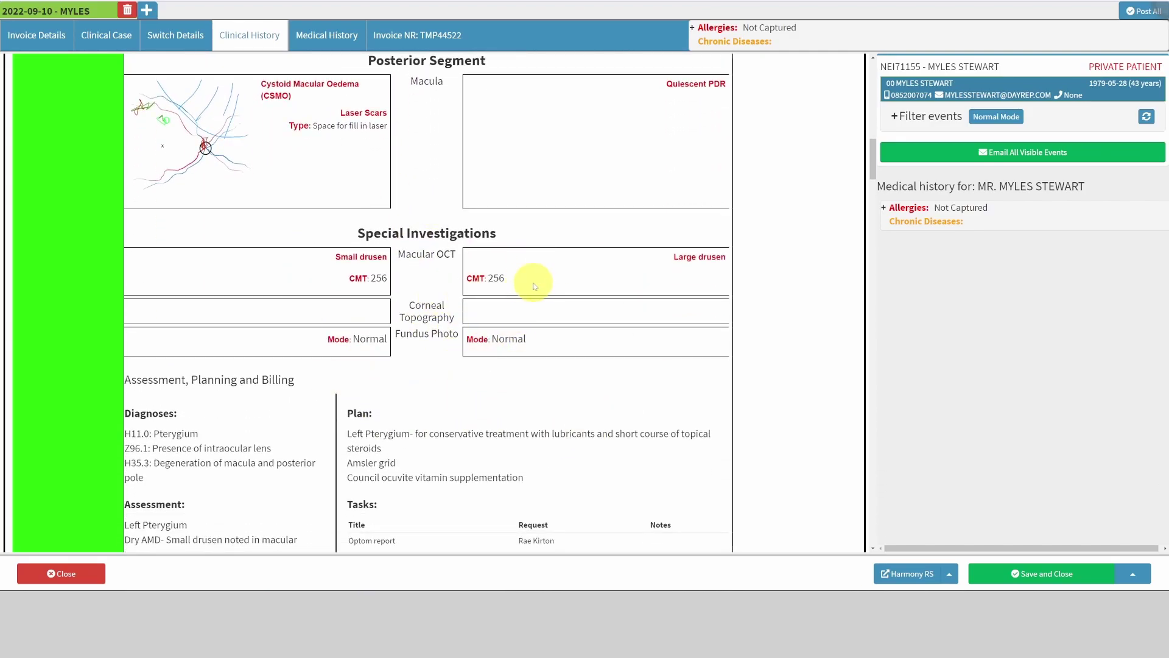
{"action": "scroll", "coordinate": [535, 286], "scroll_direction": "down", "scroll_amount": 1}
{"action": "scroll", "coordinate": [449, 390], "scroll_direction": "down", "scroll_amount": 2}
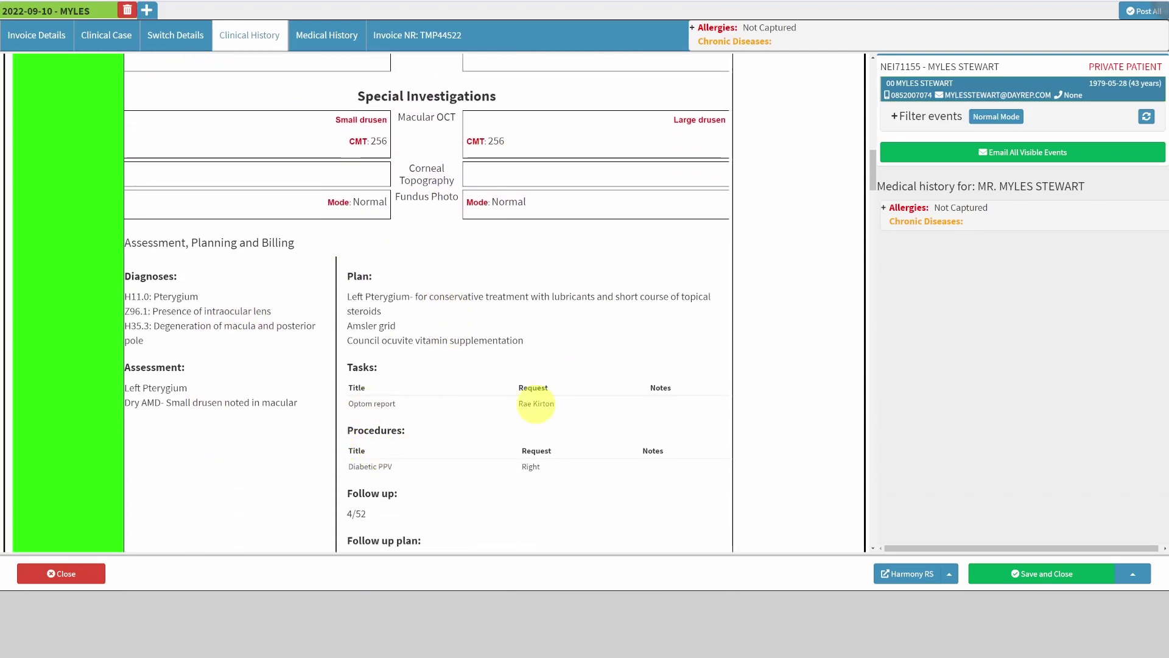
{"action": "scroll", "coordinate": [497, 497], "scroll_direction": "down", "scroll_amount": 2}
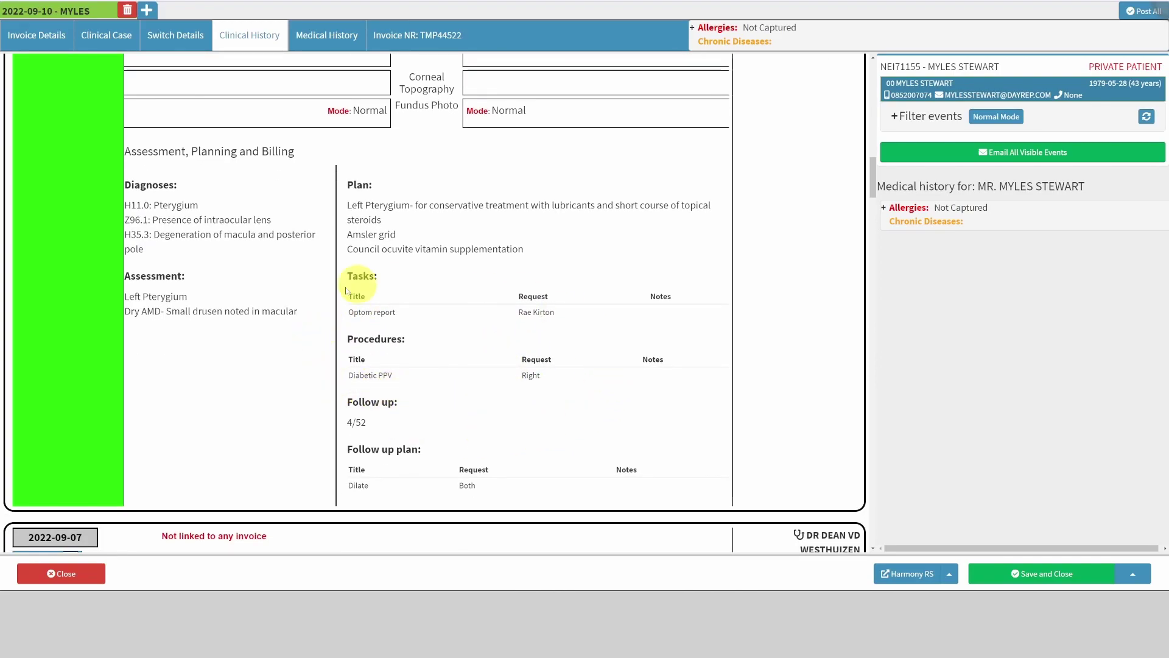
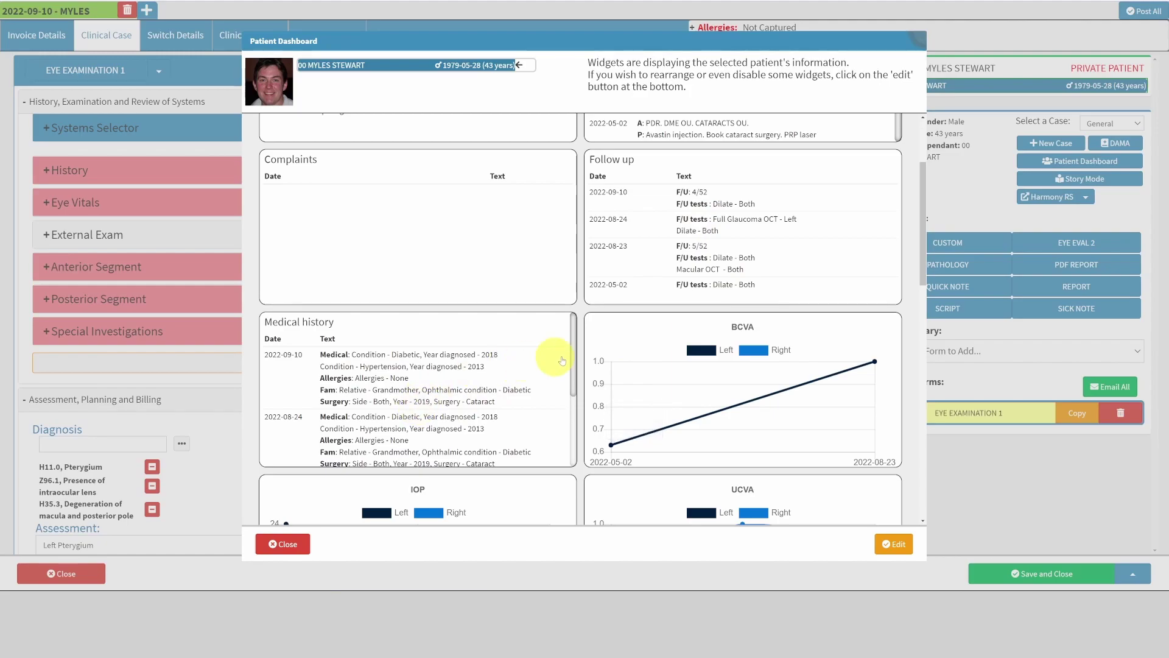
Step: Examine the patient dashboard's BCVA, UCVA, IOP and CMT charts for both eyes, along with the script and surgery history
{"action": "scroll", "coordinate": [761, 353], "scroll_direction": "down", "scroll_amount": 2}
{"action": "scroll", "coordinate": [830, 318], "scroll_direction": "down", "scroll_amount": 2}
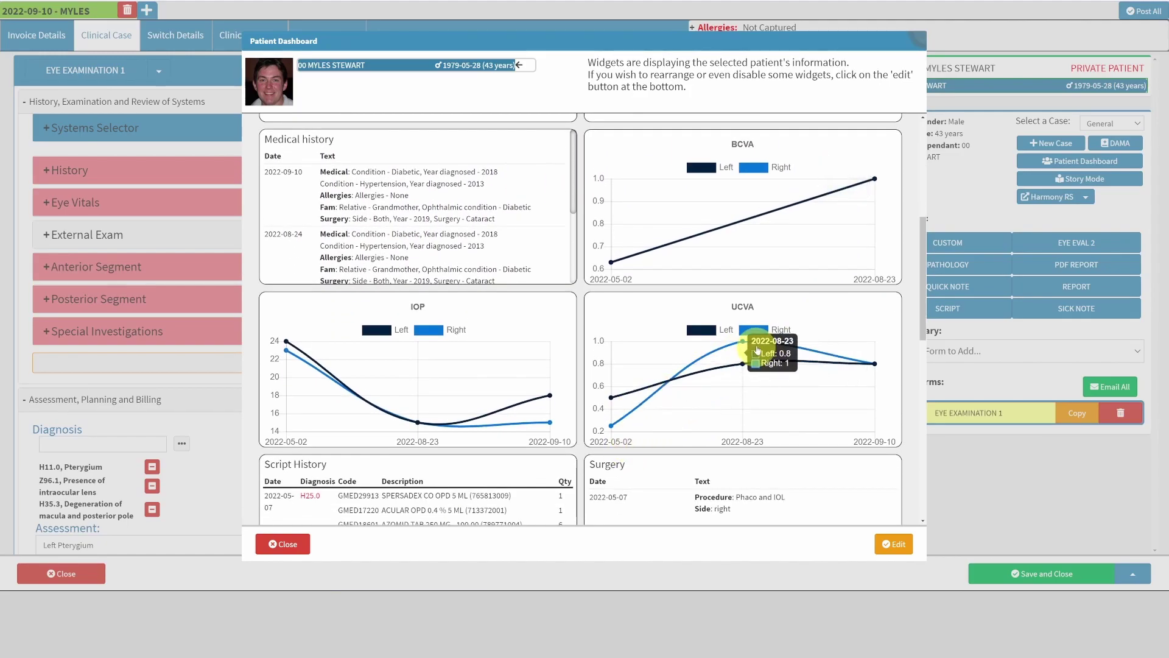
{"action": "mouse_move", "coordinate": [594, 266]}
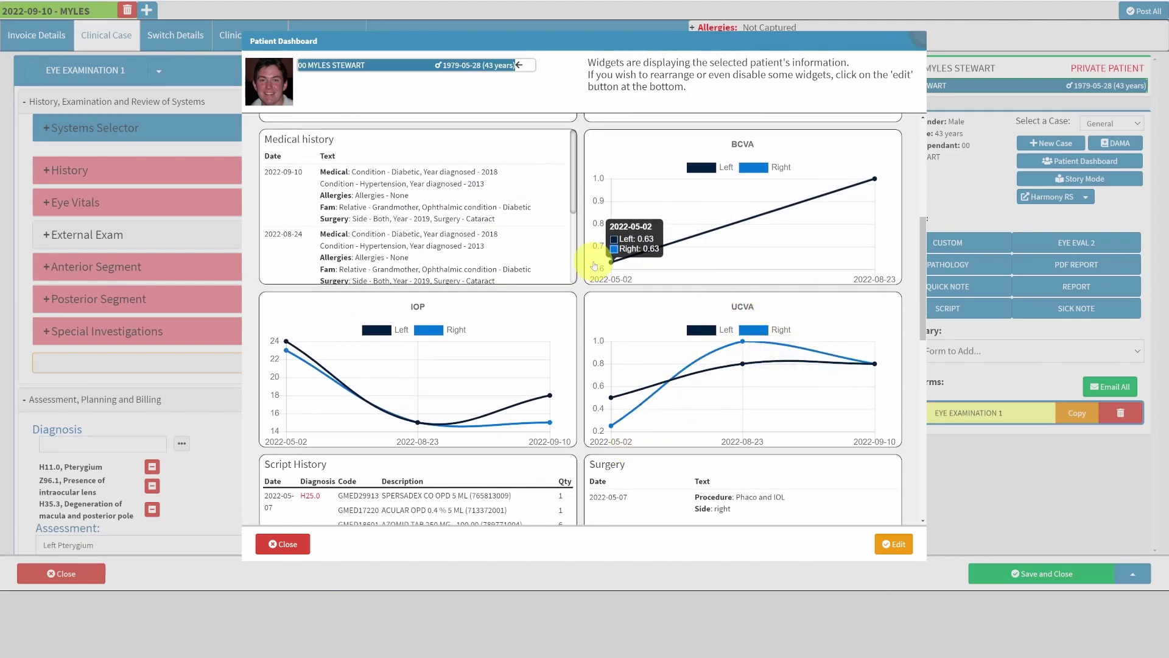
{"action": "scroll", "coordinate": [615, 427], "scroll_direction": "down", "scroll_amount": 2}
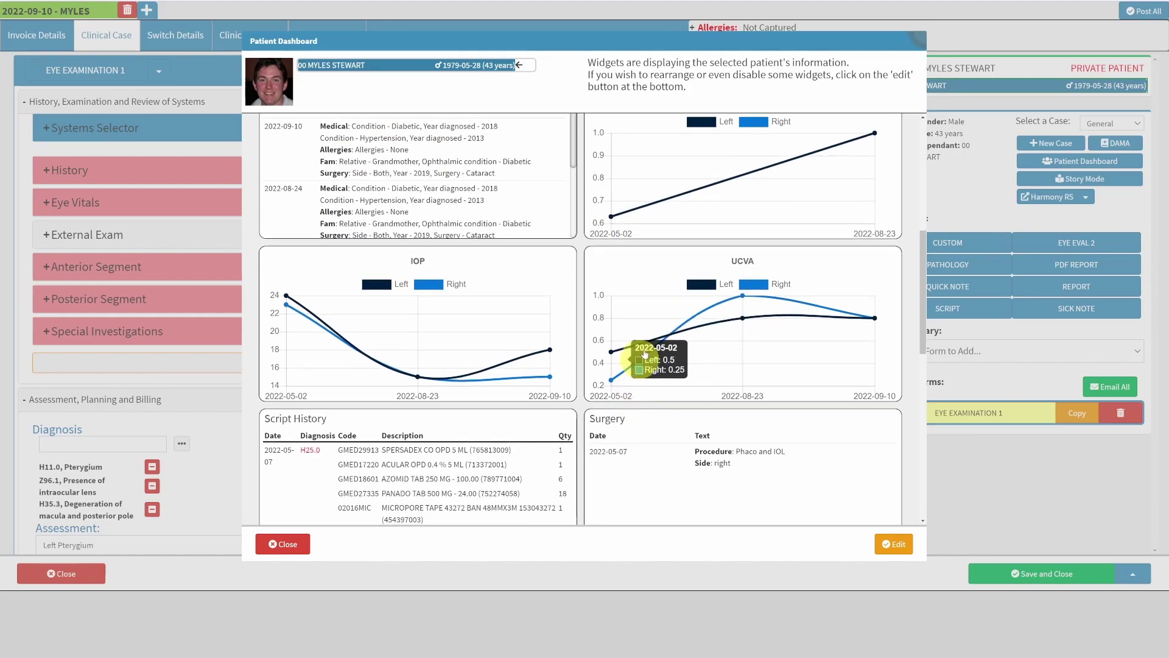
{"action": "mouse_move", "coordinate": [319, 299]}
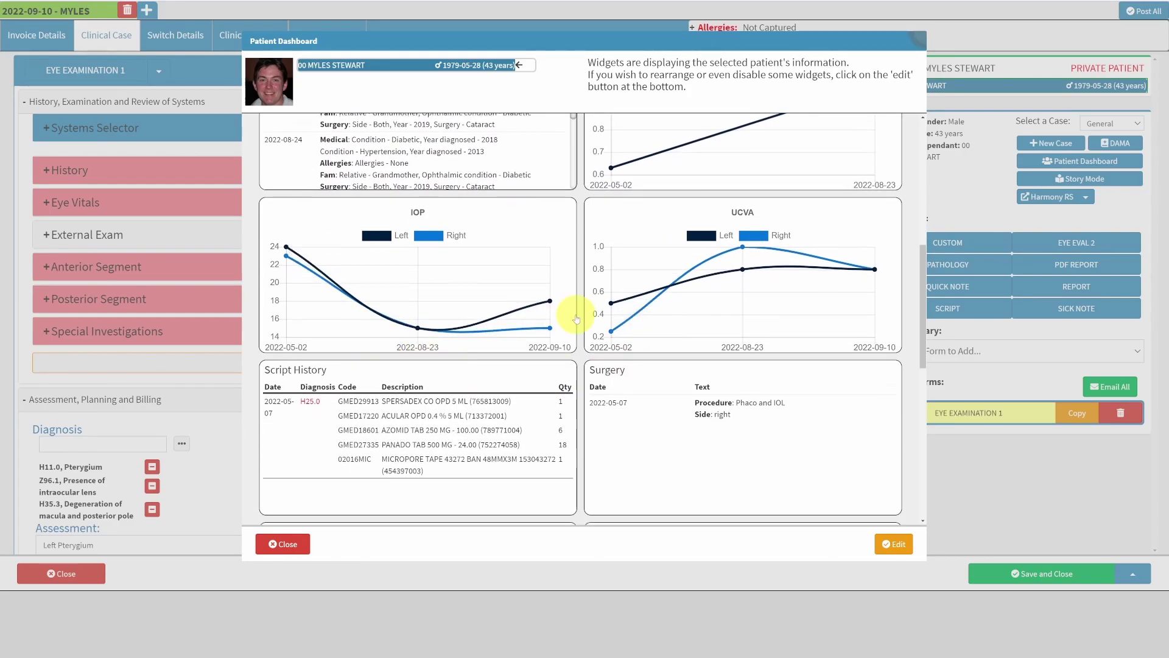
{"action": "scroll", "coordinate": [447, 421], "scroll_direction": "down", "scroll_amount": 4}
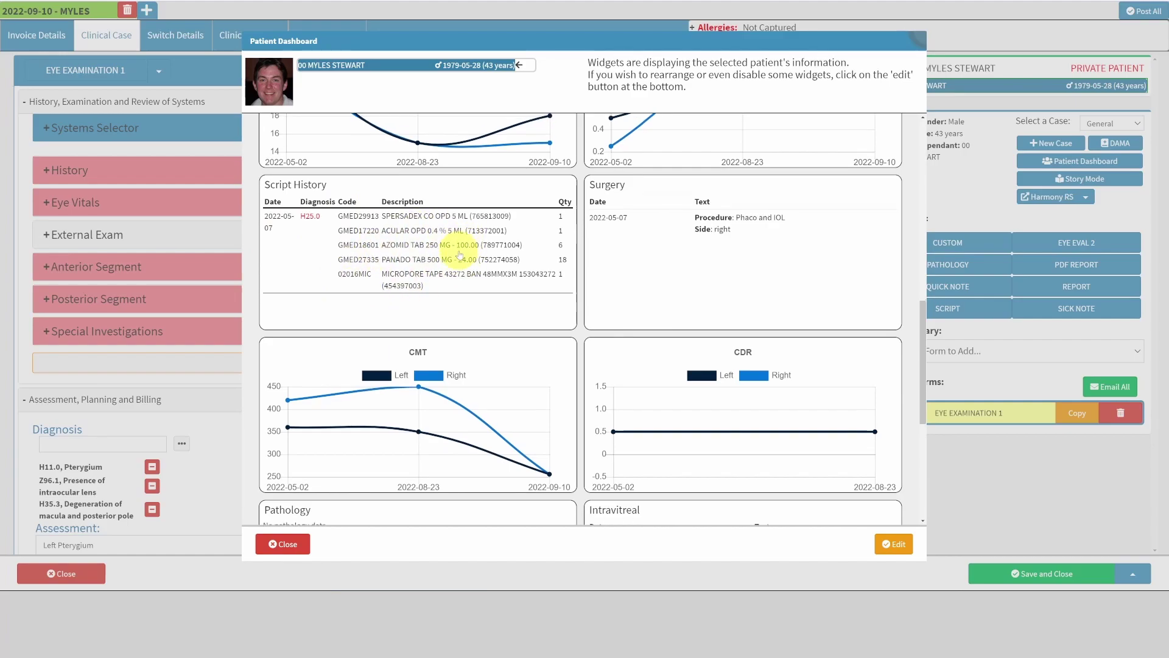
{"action": "scroll", "coordinate": [459, 252], "scroll_direction": "down", "scroll_amount": 1}
{"action": "mouse_move", "coordinate": [536, 402]}
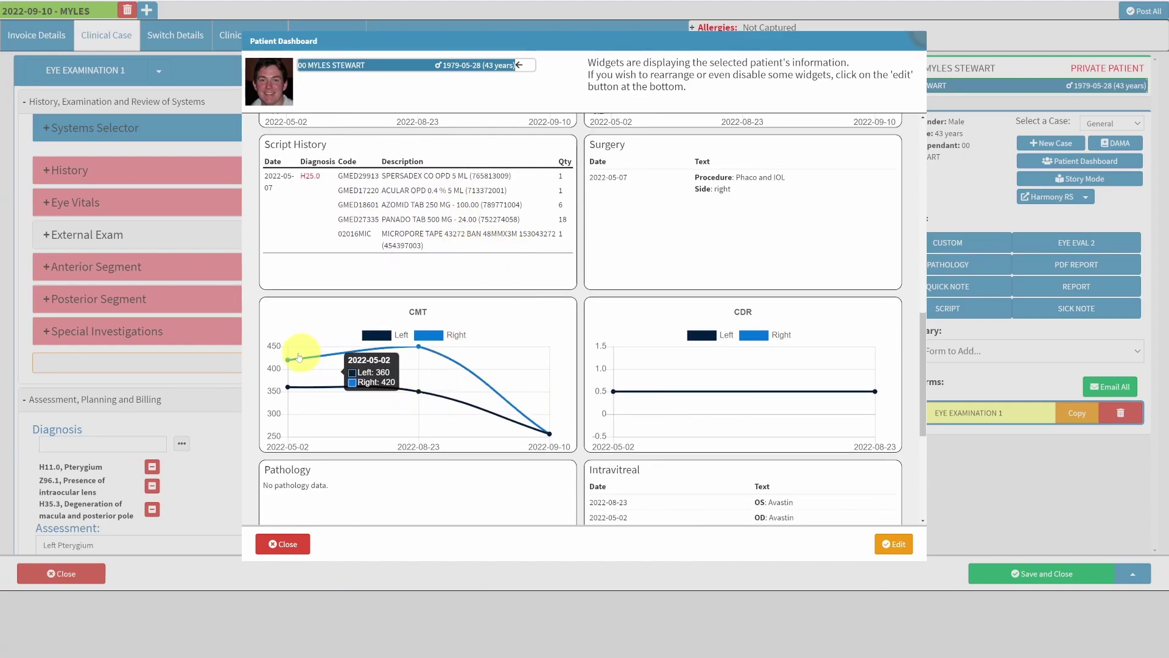
{"action": "mouse_move", "coordinate": [327, 380]}
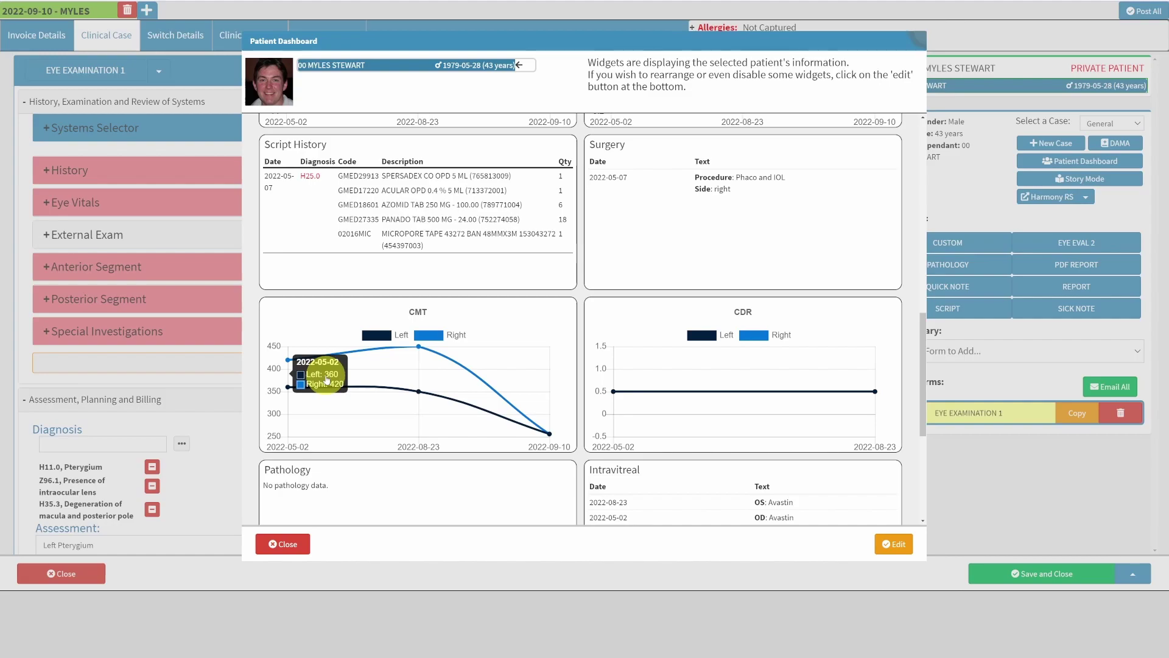
{"action": "mouse_move", "coordinate": [556, 431]}
{"action": "mouse_move", "coordinate": [418, 386]}
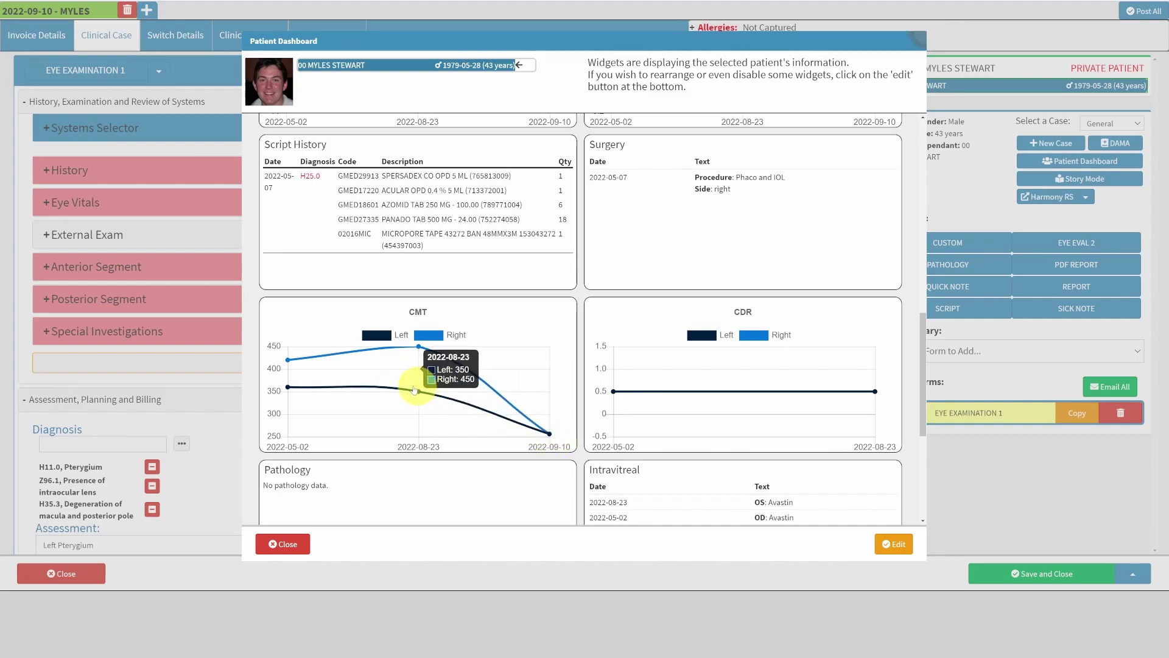
Step: Look through the dashboard's CDR, Pathology, Intravitreal and Laser widgets, and revisit the Summary, Follow up and Medical history widgets
{"action": "scroll", "coordinate": [450, 368], "scroll_direction": "down", "scroll_amount": 1}
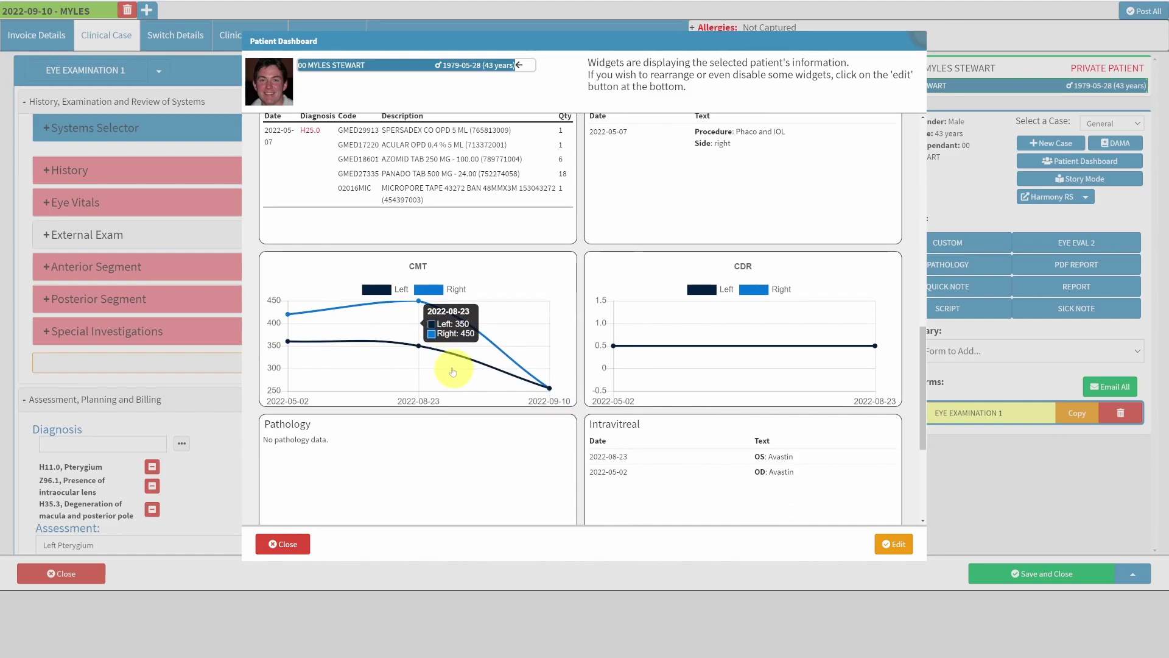
{"action": "mouse_move", "coordinate": [634, 352]}
{"action": "scroll", "coordinate": [639, 355], "scroll_direction": "down", "scroll_amount": 3}
{"action": "scroll", "coordinate": [647, 358], "scroll_direction": "down", "scroll_amount": 1}
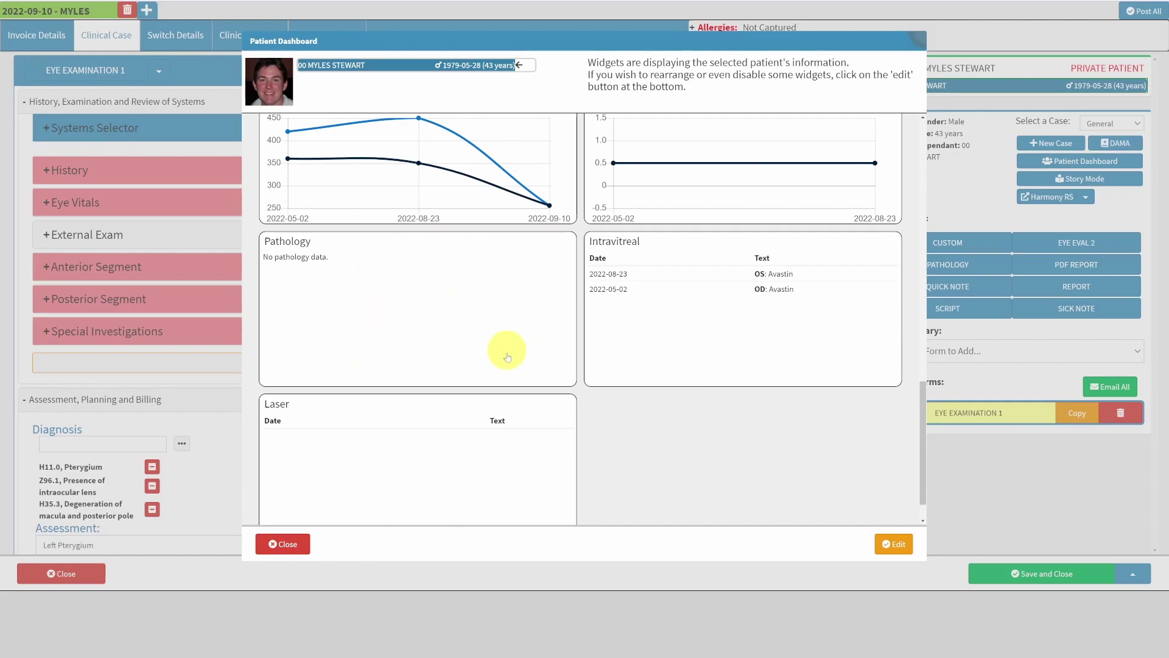
{"action": "scroll", "coordinate": [504, 347], "scroll_direction": "down", "scroll_amount": 10}
{"action": "scroll", "coordinate": [591, 417], "scroll_direction": "up", "scroll_amount": 2}
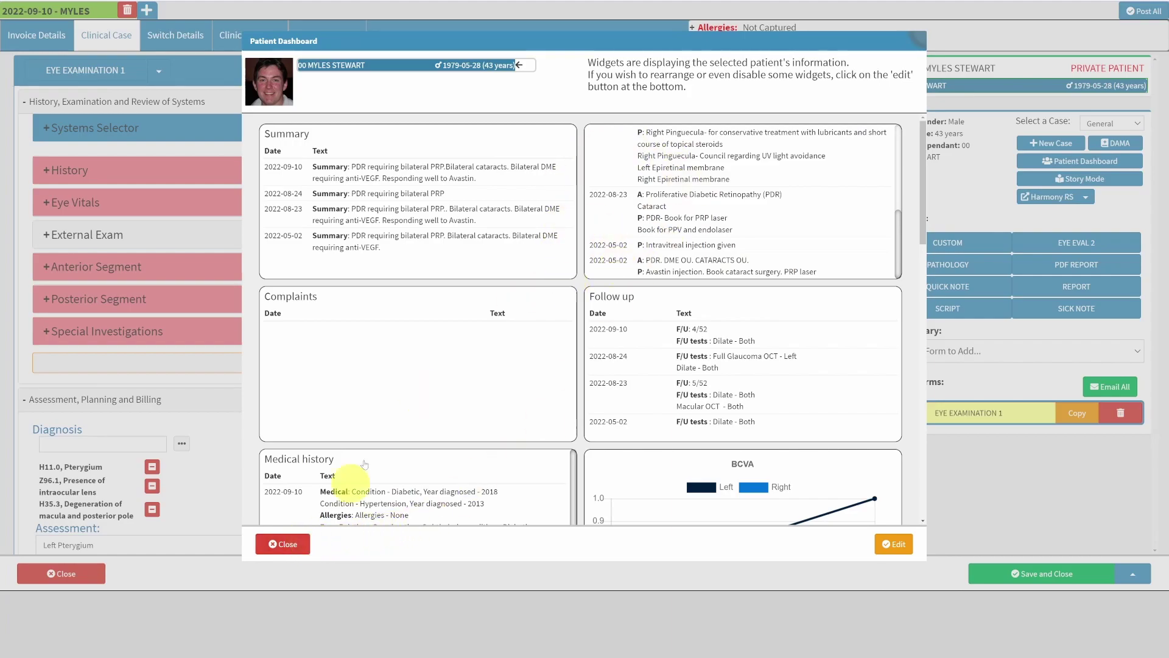
{"action": "scroll", "coordinate": [625, 326], "scroll_direction": "down", "scroll_amount": 2}
{"action": "scroll", "coordinate": [626, 326], "scroll_direction": "down", "scroll_amount": 10}
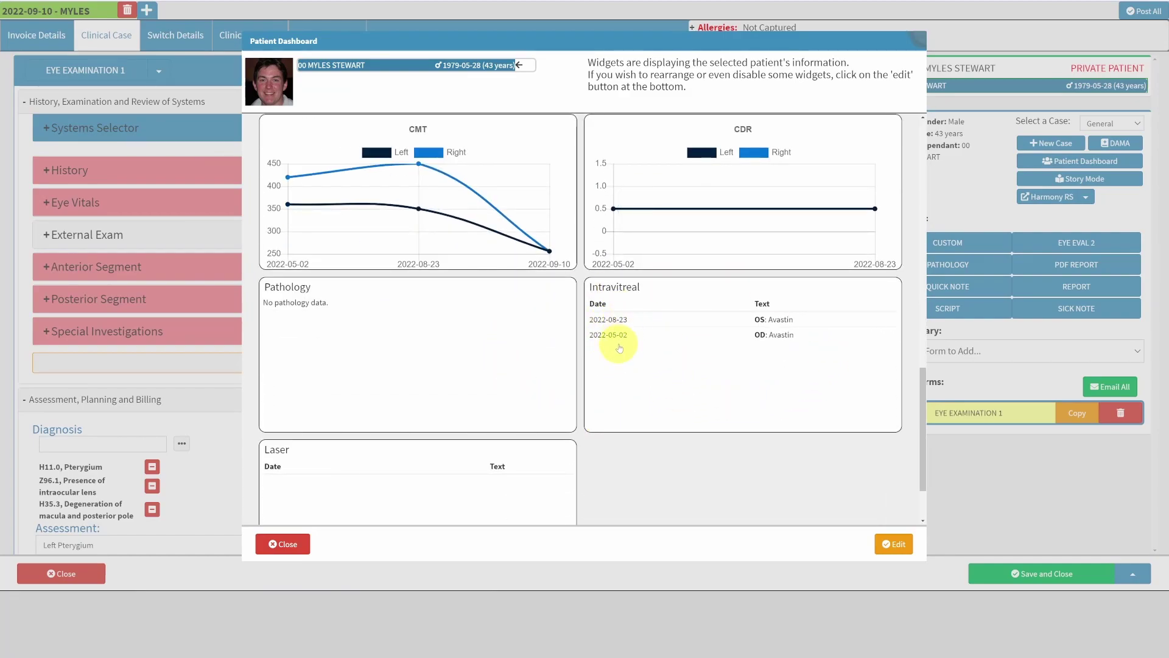
Step: Leave the patient dashboard, add a new EYE EVAL 2 form to the case and switch its template to INTRAVITREAL INJECTION
{"action": "left_click", "coordinate": [288, 547]}
{"action": "left_click", "coordinate": [1063, 245]}
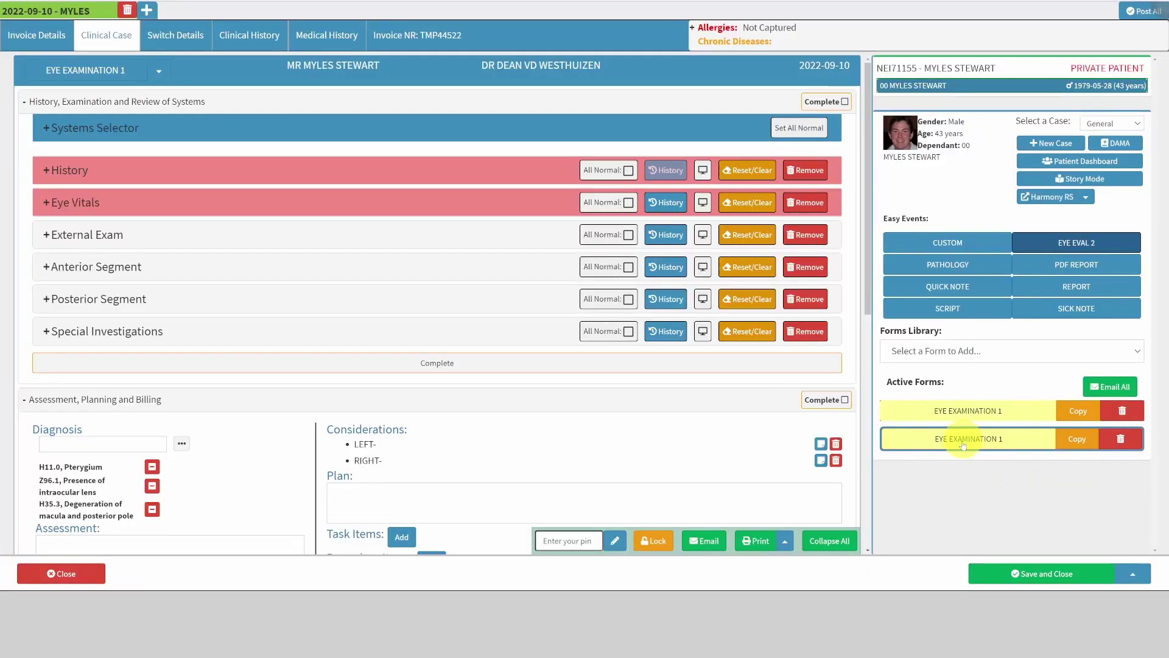
{"action": "left_click", "coordinate": [165, 74]}
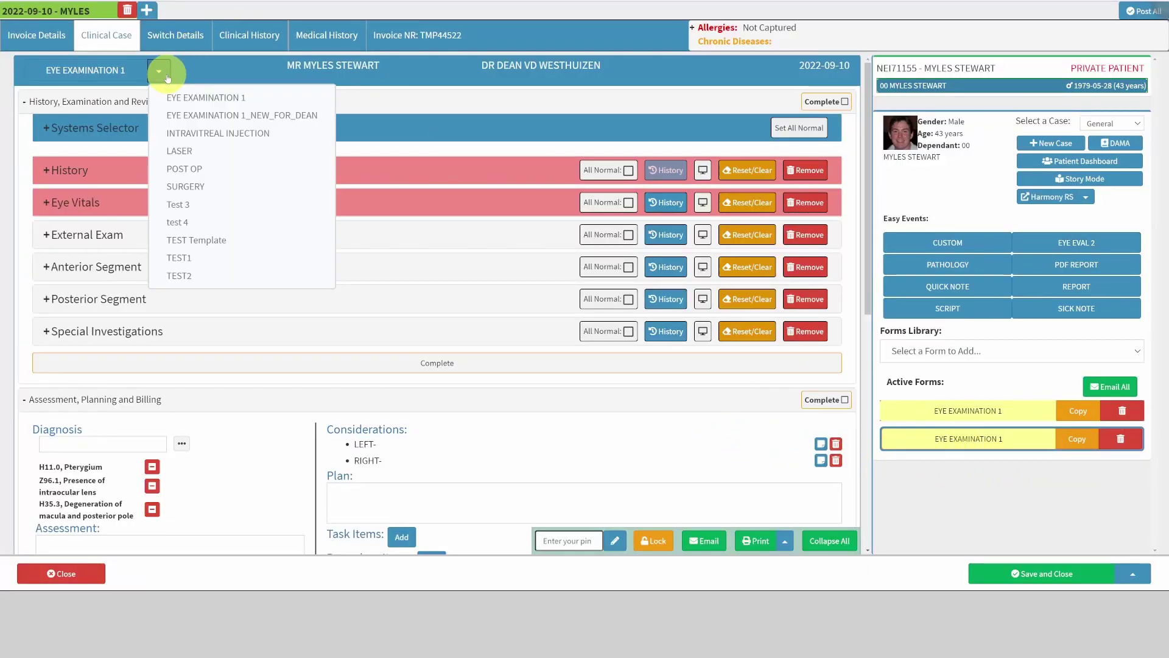
{"action": "left_click", "coordinate": [230, 134]}
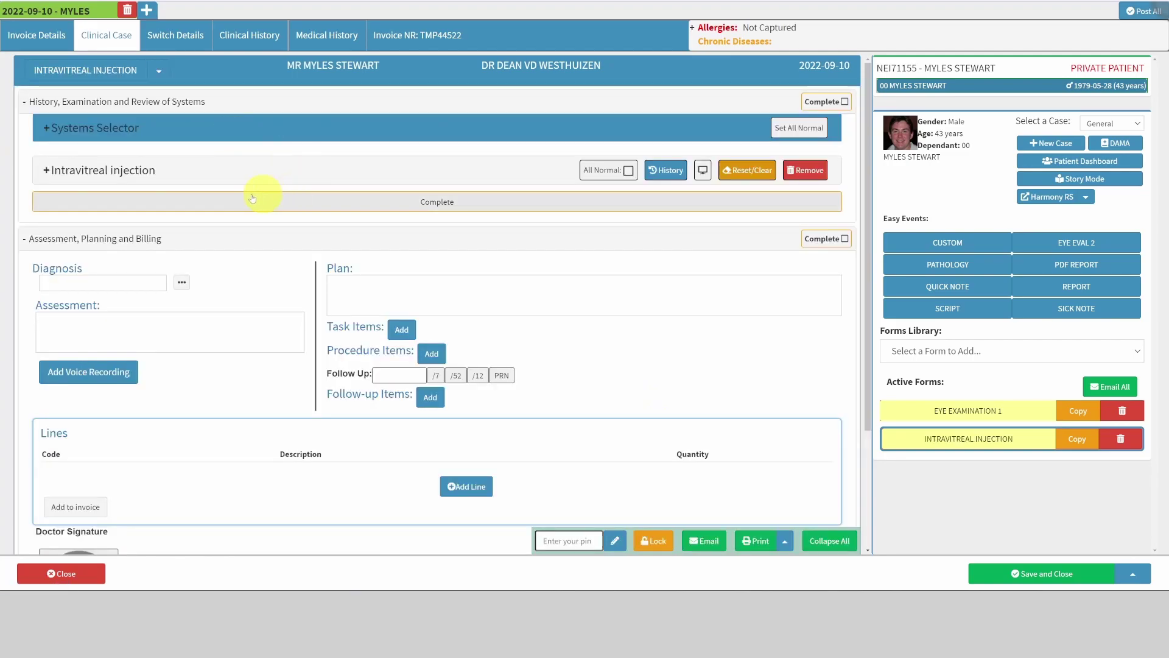
Step: Record an intravitreal injection procedure for the right eye, tagging Eylea and setting the molecule to Eylea
{"action": "left_click", "coordinate": [173, 169]}
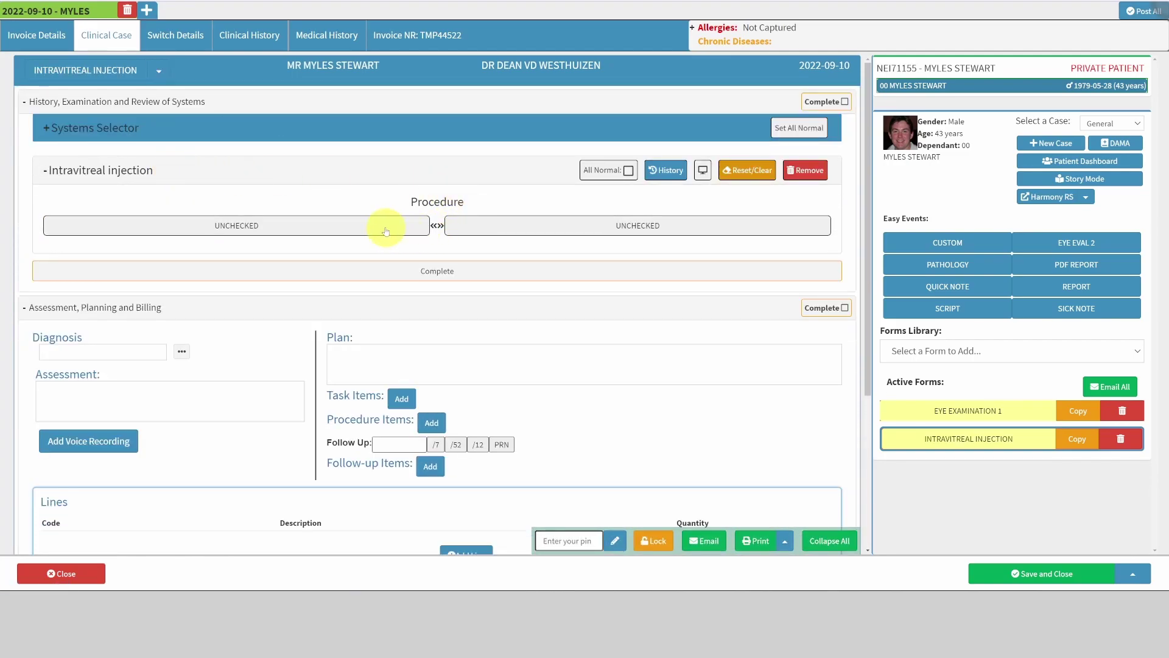
{"action": "left_click", "coordinate": [386, 231]}
{"action": "scroll", "coordinate": [313, 261], "scroll_direction": "down", "scroll_amount": 1}
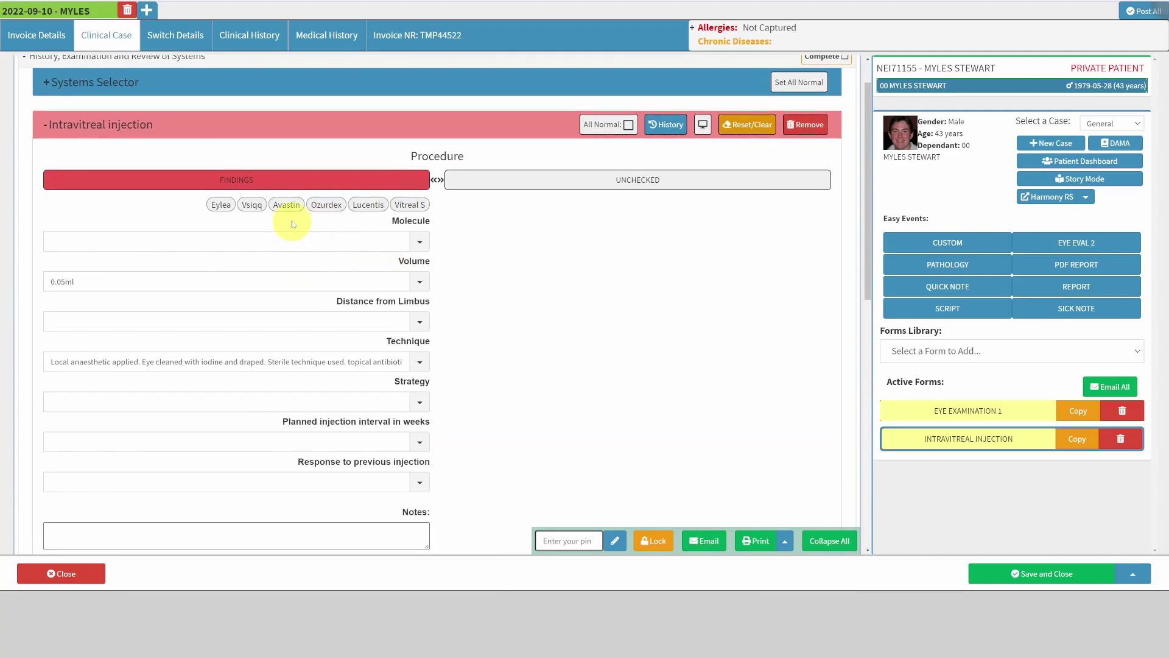
{"action": "left_click", "coordinate": [222, 205]}
{"action": "left_click", "coordinate": [419, 270]}
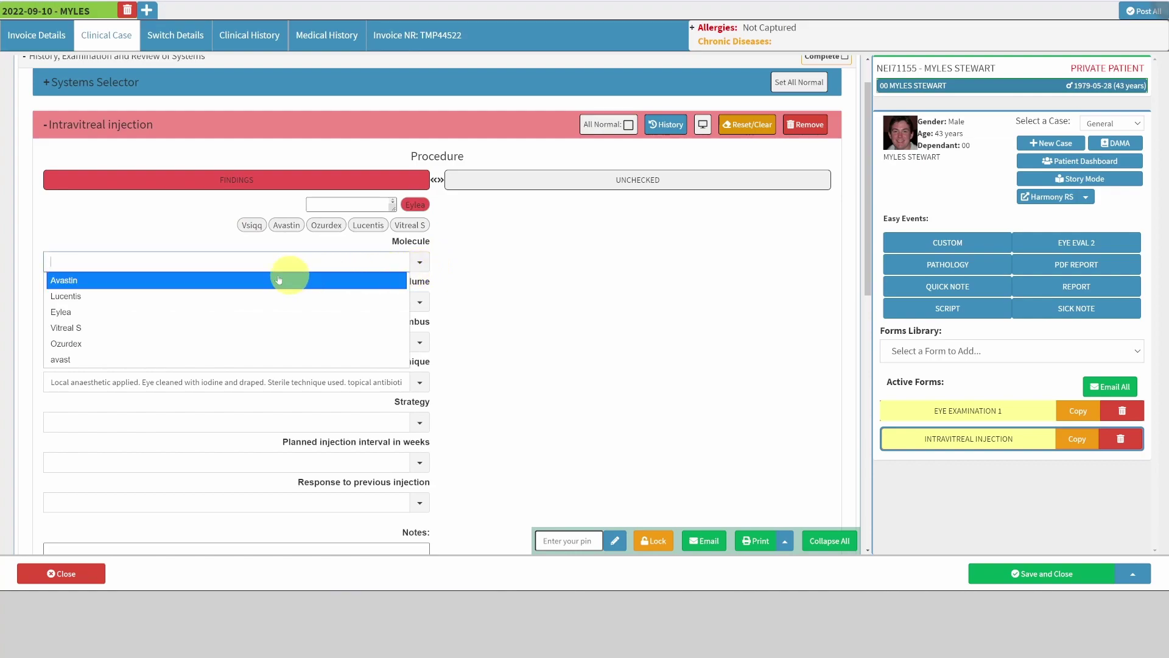
{"action": "left_click", "coordinate": [157, 304]}
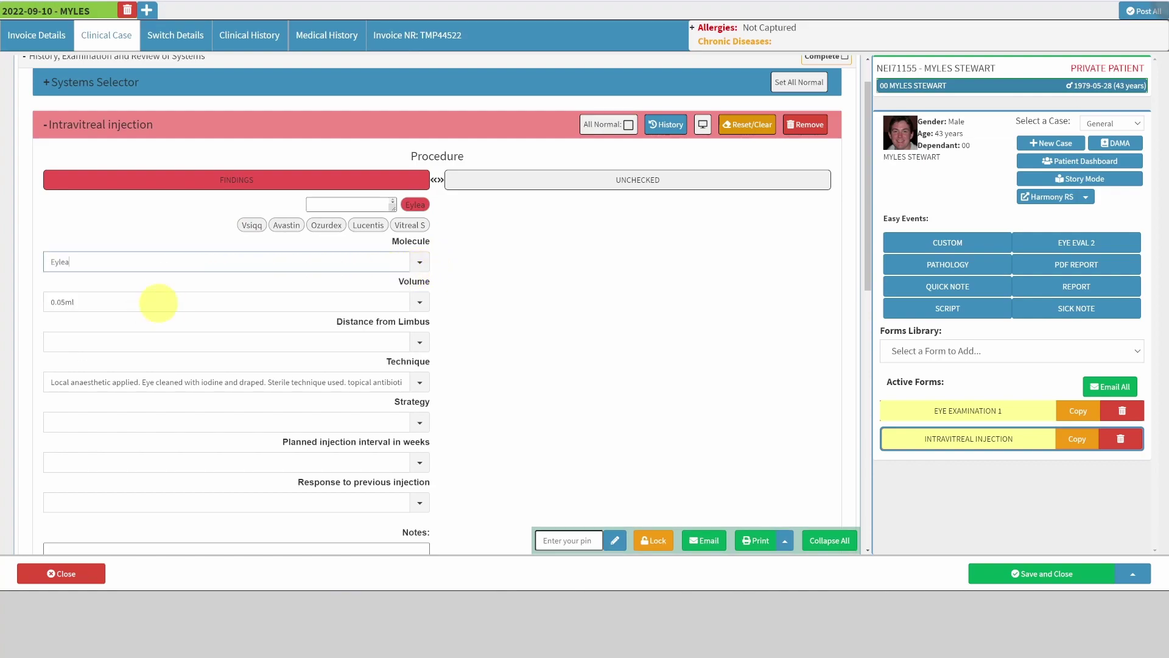
Step: Set the right-eye injection's volume to 0.05ml and its distance from limbus to 3.5mm
{"action": "left_click", "coordinate": [419, 302]}
{"action": "left_click", "coordinate": [457, 306]}
{"action": "scroll", "coordinate": [457, 307], "scroll_direction": "down", "scroll_amount": 1}
{"action": "left_click", "coordinate": [420, 298]}
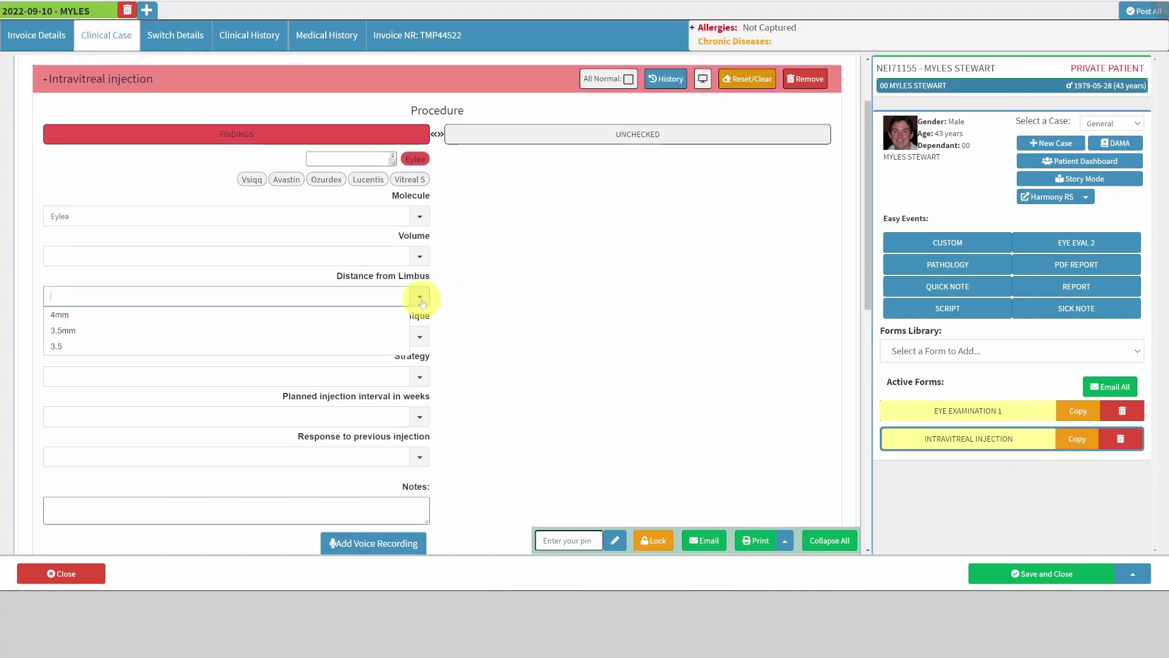
{"action": "left_click", "coordinate": [419, 257]}
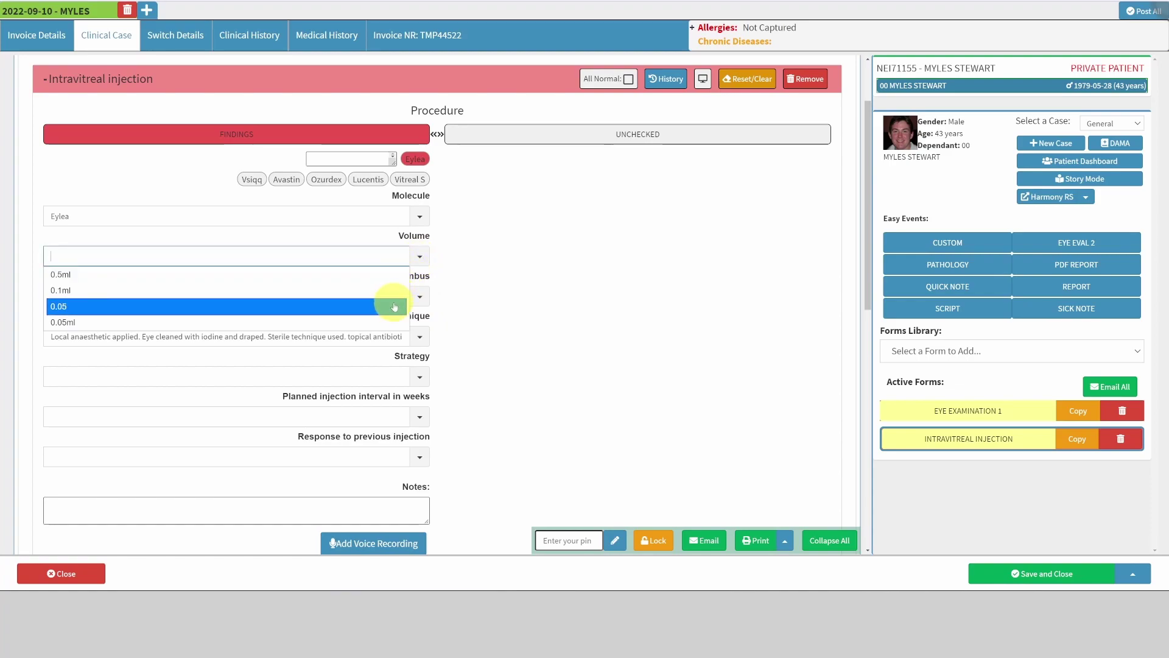
{"action": "left_click", "coordinate": [395, 322]}
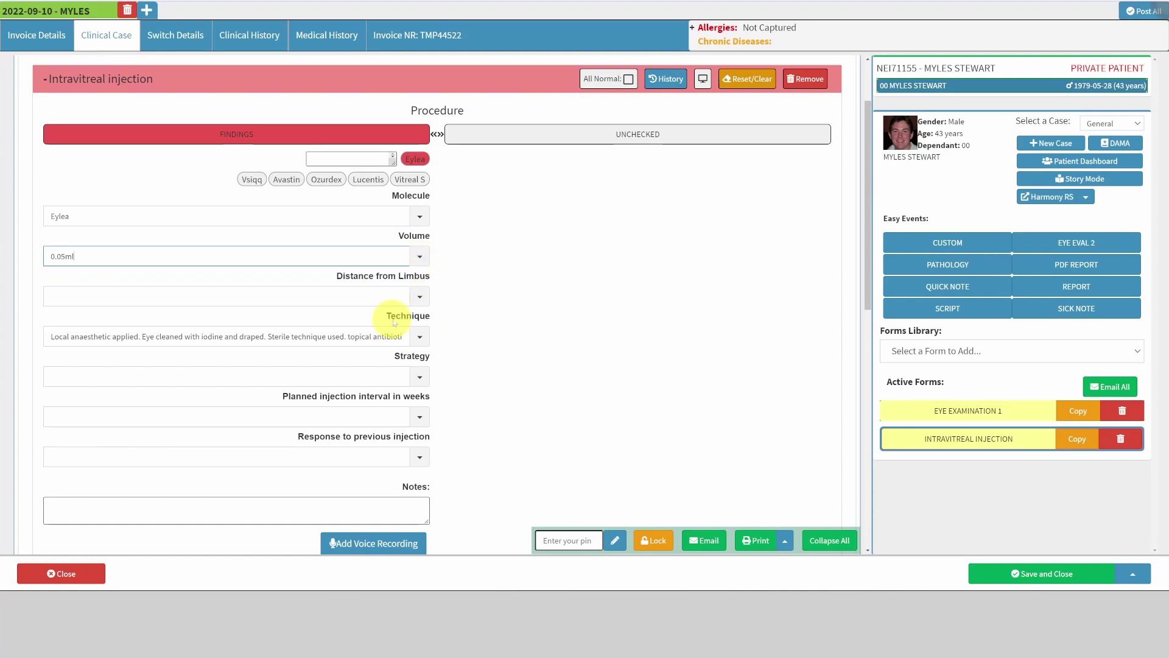
{"action": "left_click", "coordinate": [420, 297]}
{"action": "left_click", "coordinate": [294, 328]}
Step: Set the injection strategy to PRN, the planned interval to 4 weeks and the response to previous injection to Poor response to Avastin
{"action": "scroll", "coordinate": [493, 301], "scroll_direction": "down", "scroll_amount": 1}
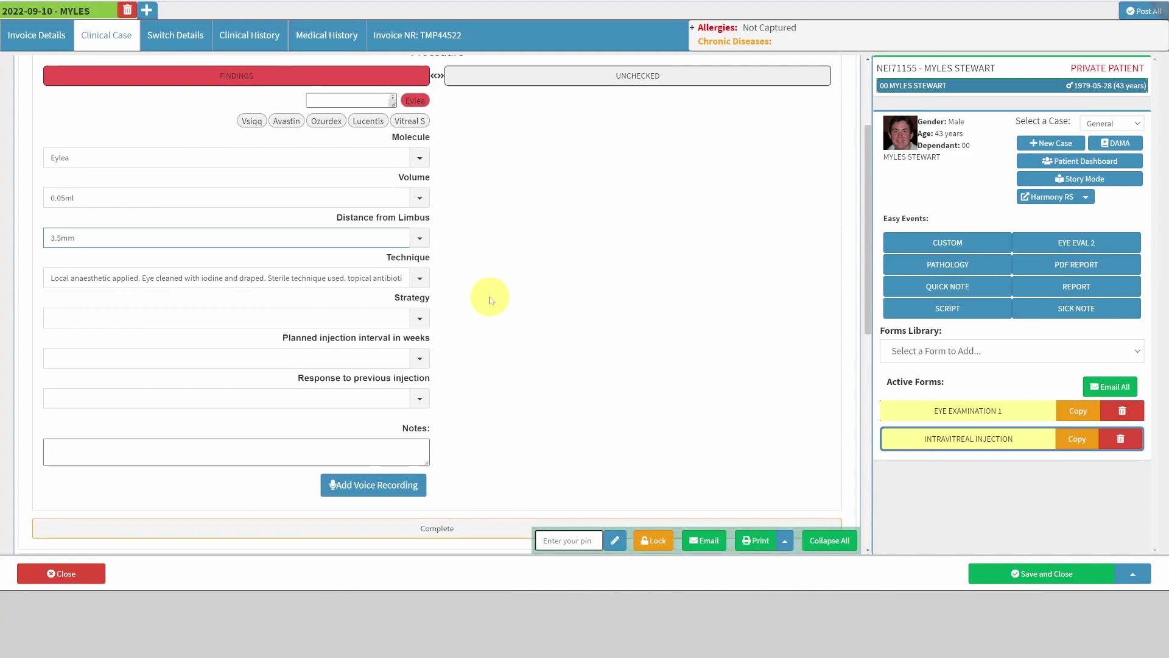
{"action": "scroll", "coordinate": [492, 300], "scroll_direction": "down", "scroll_amount": 1}
{"action": "left_click", "coordinate": [420, 286]}
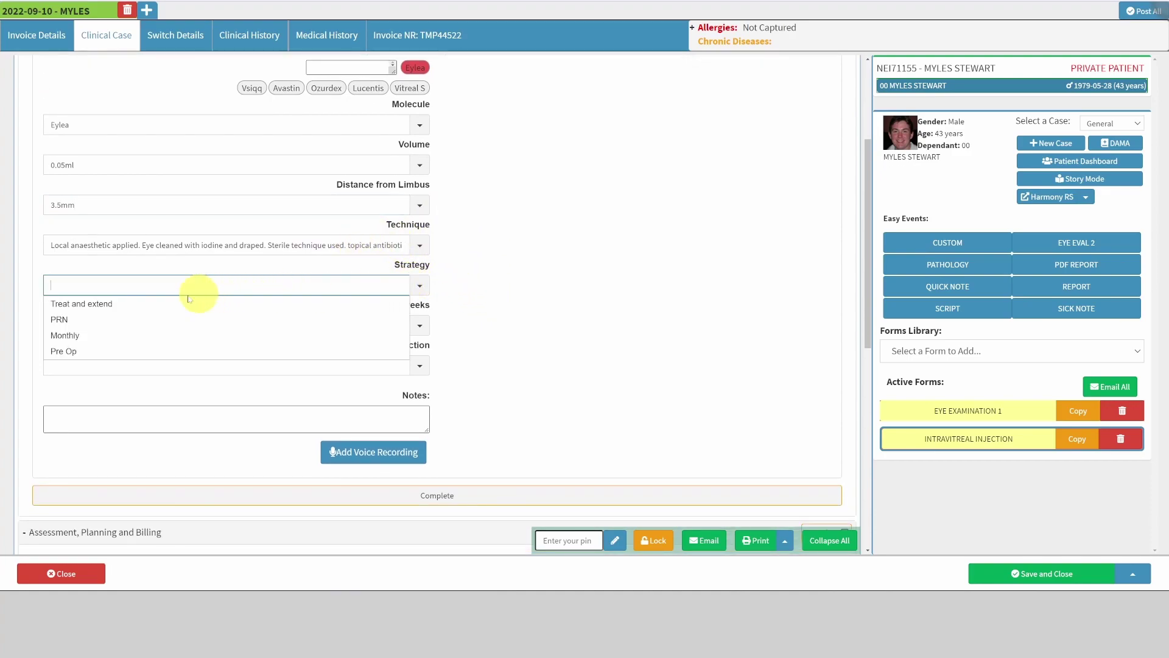
{"action": "left_click", "coordinate": [107, 319]}
{"action": "left_click", "coordinate": [418, 328]}
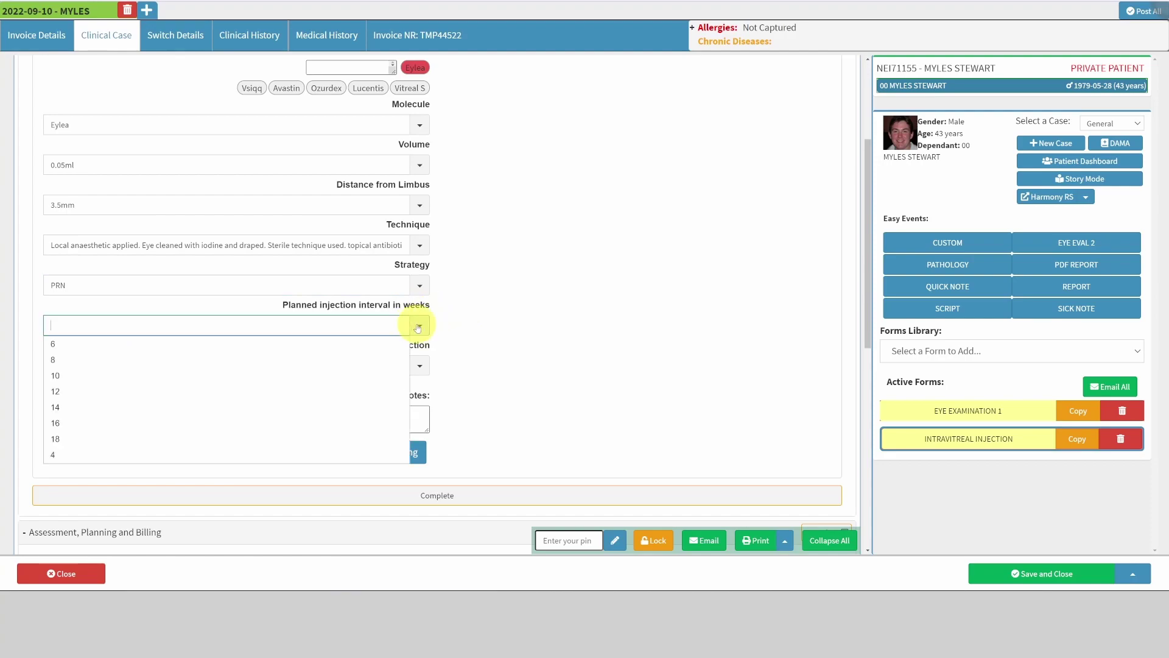
{"action": "left_click", "coordinate": [163, 449]}
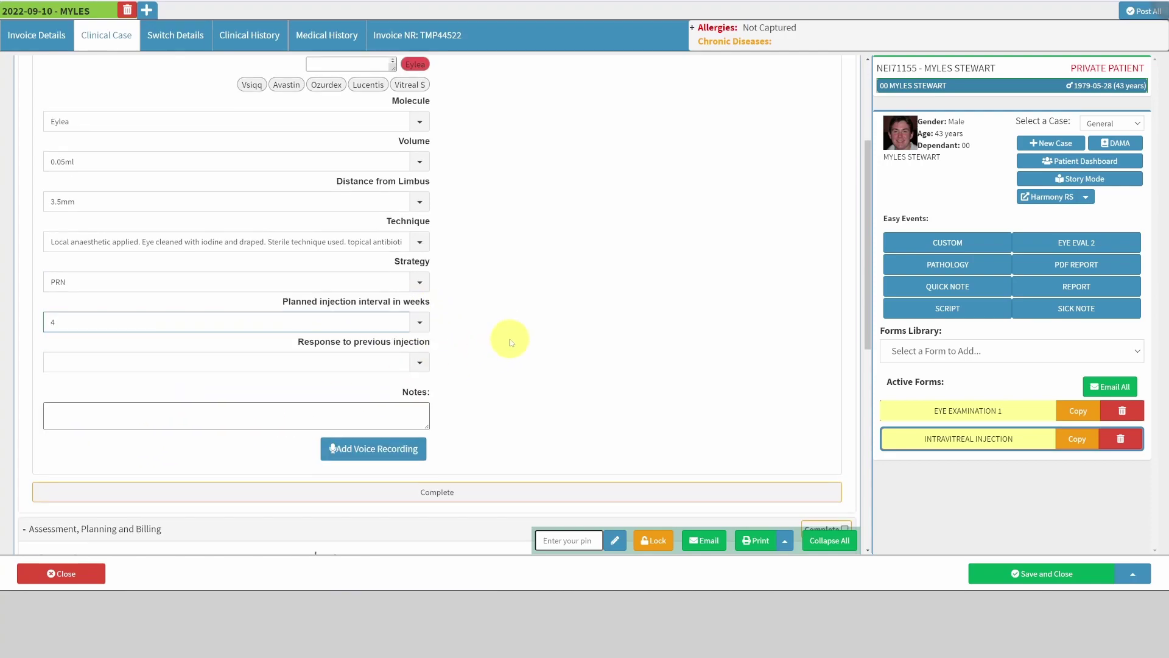
{"action": "scroll", "coordinate": [407, 321], "scroll_direction": "down", "scroll_amount": 1}
{"action": "left_click", "coordinate": [419, 321]}
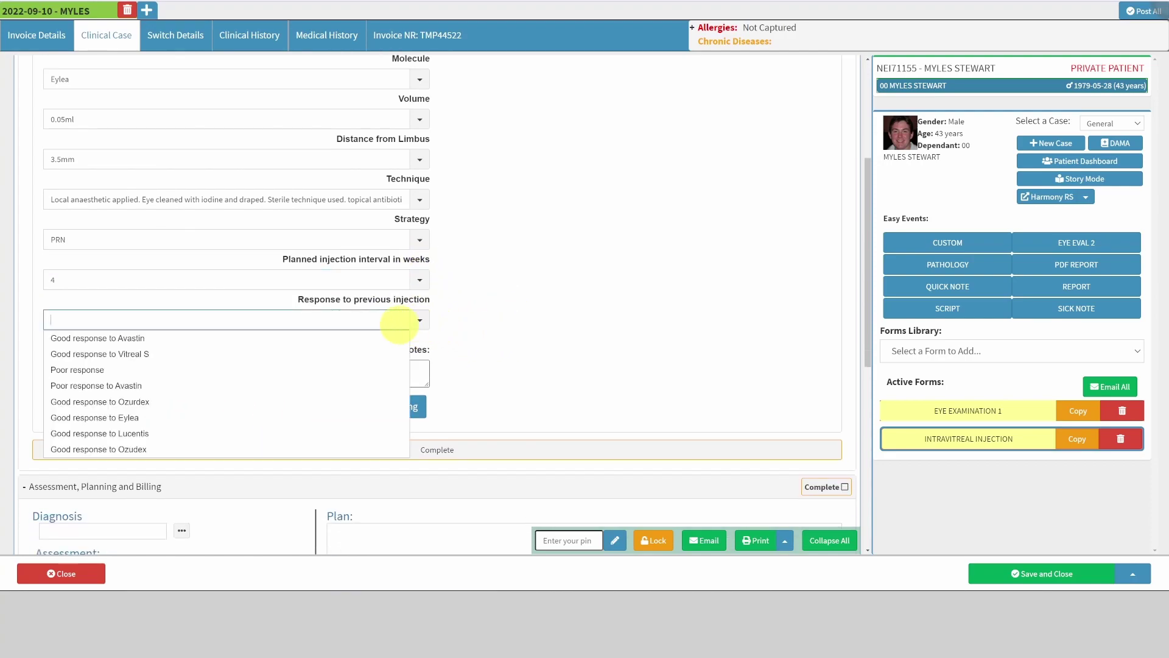
{"action": "left_click", "coordinate": [180, 388]}
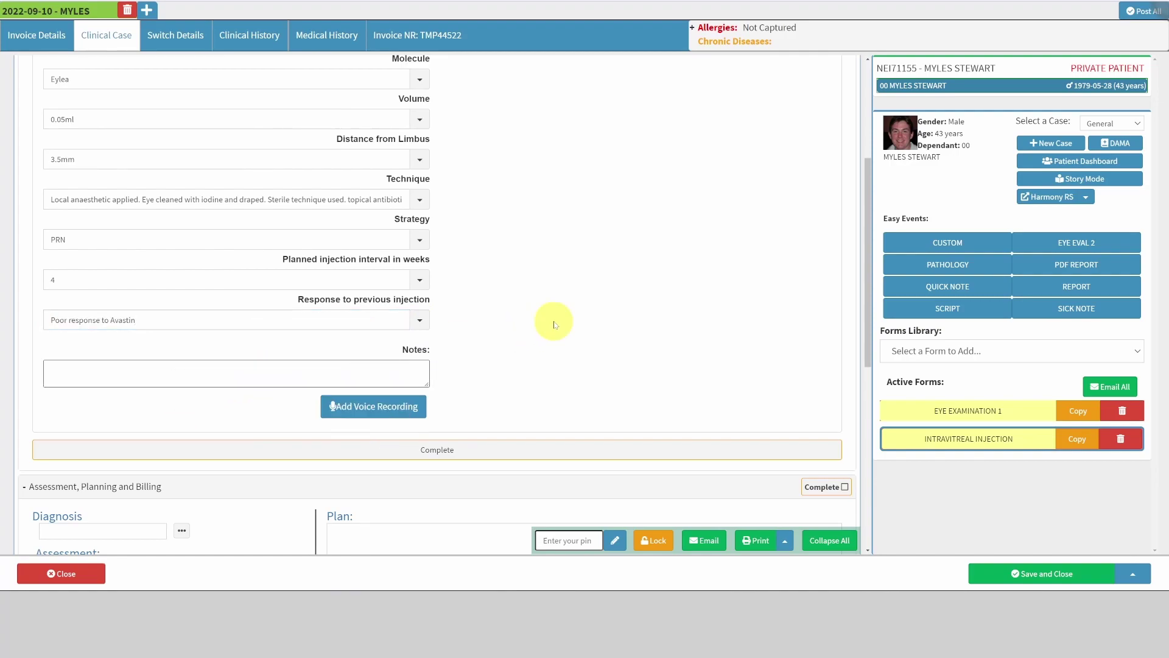
Step: Review the intravitreal injection form, from the procedure details to the planning section and the billing lines
{"action": "scroll", "coordinate": [554, 323], "scroll_direction": "down", "scroll_amount": 4}
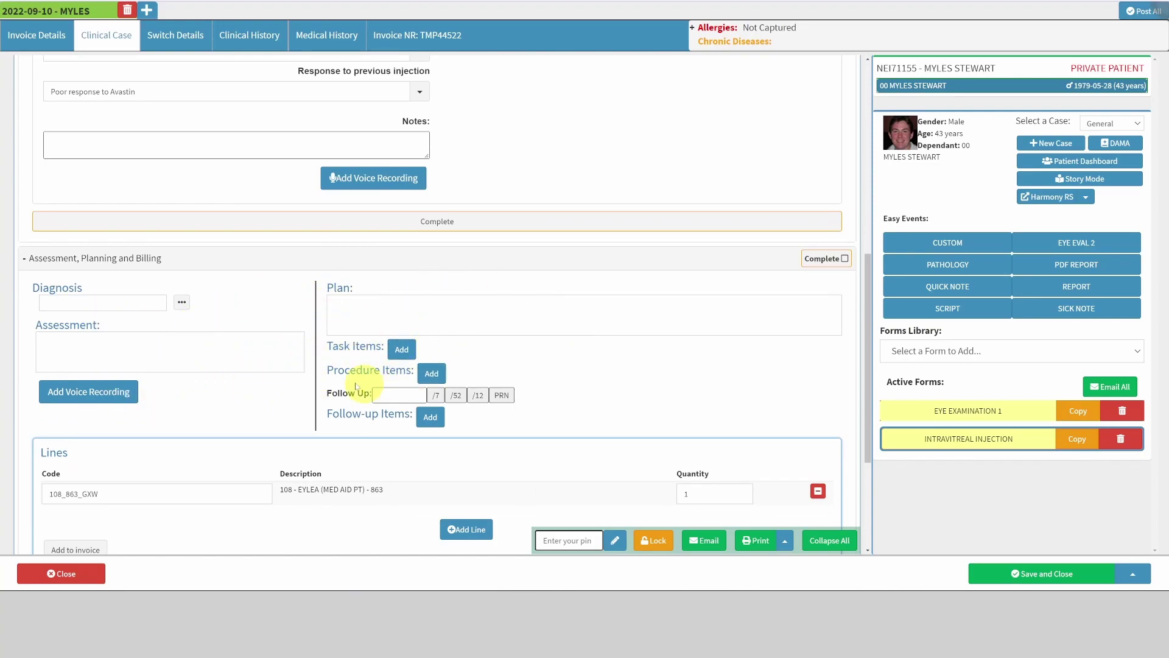
{"action": "scroll", "coordinate": [355, 385], "scroll_direction": "up", "scroll_amount": 8}
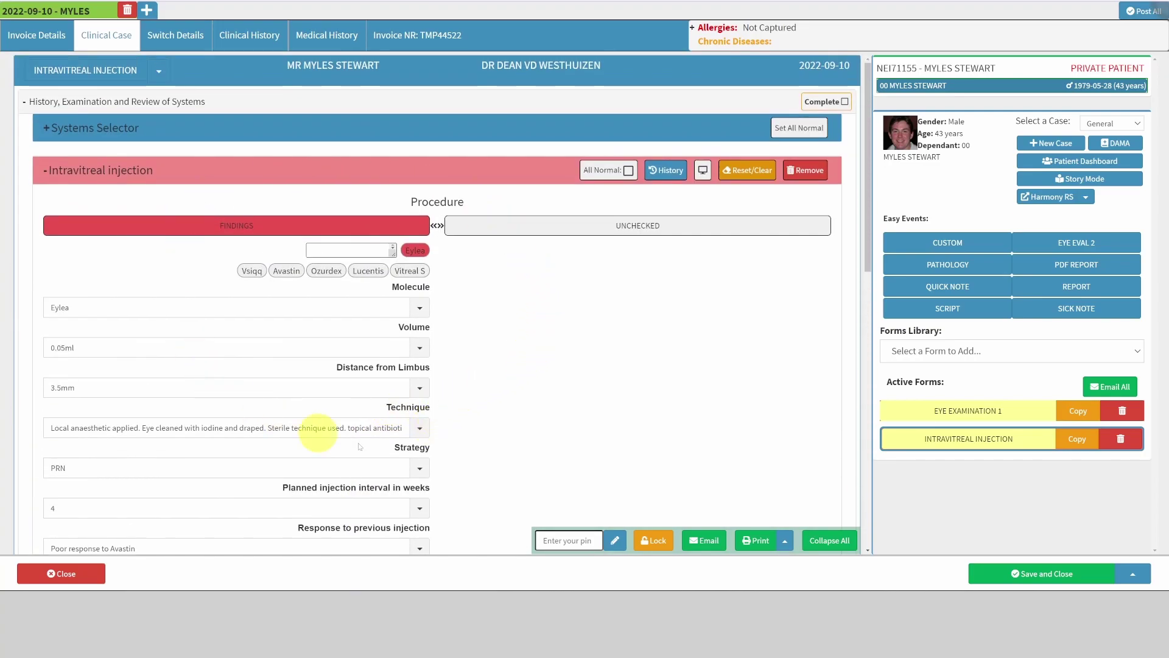
{"action": "scroll", "coordinate": [409, 359], "scroll_direction": "down", "scroll_amount": 1}
{"action": "scroll", "coordinate": [606, 357], "scroll_direction": "down", "scroll_amount": 10}
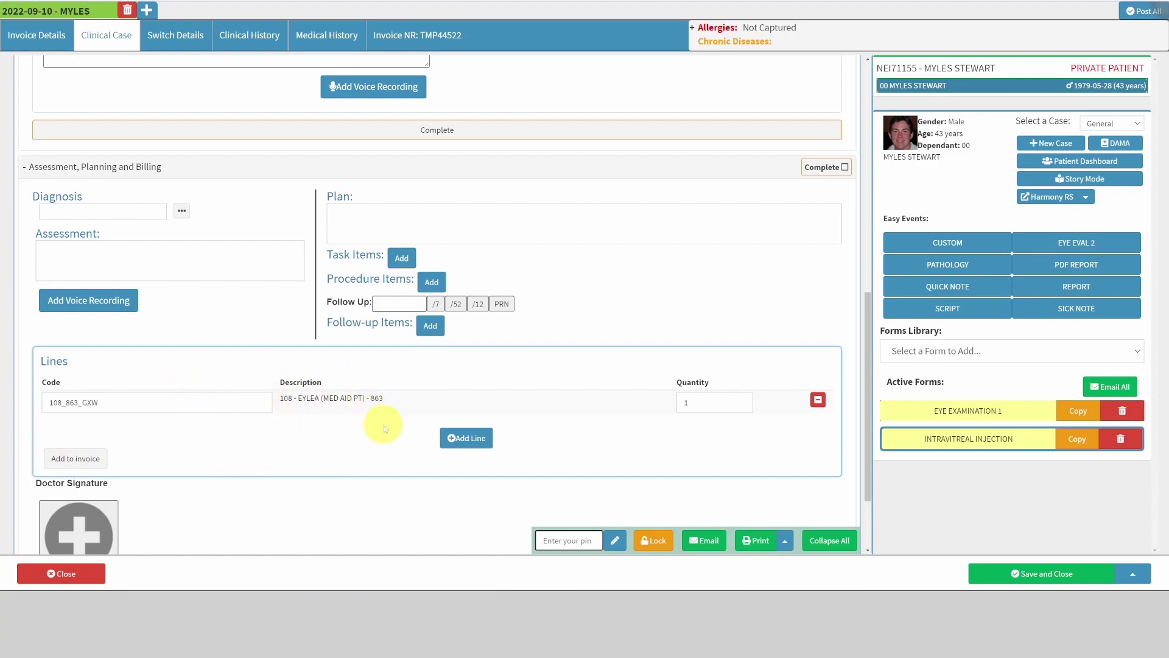
{"action": "scroll", "coordinate": [553, 481], "scroll_direction": "up", "scroll_amount": 15}
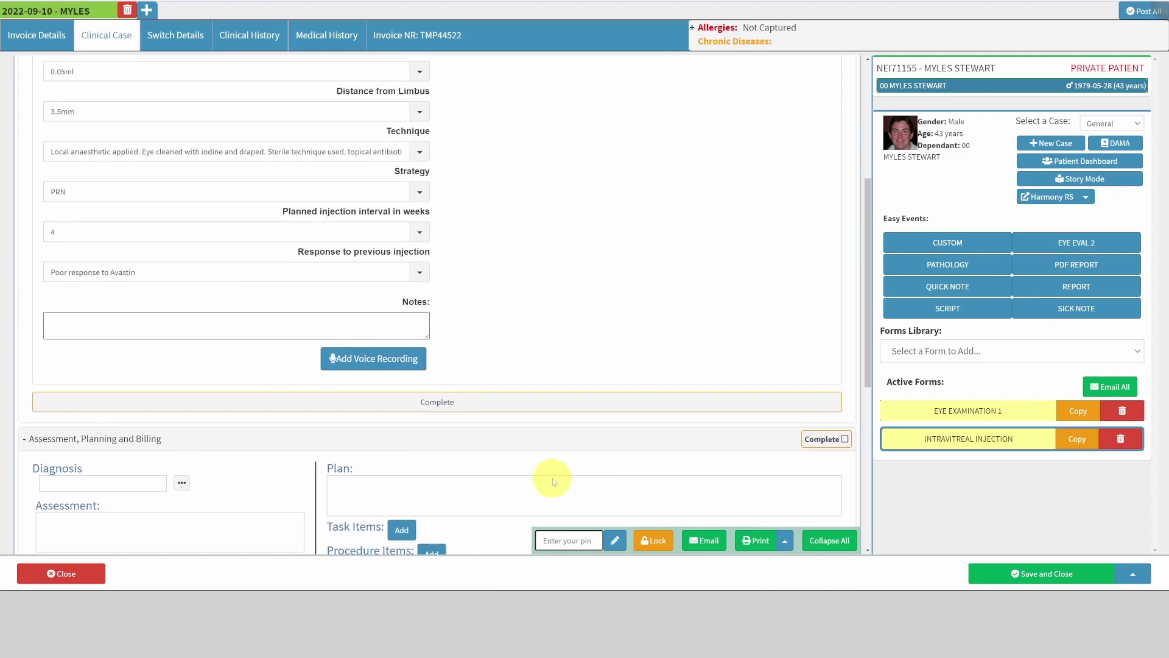
{"action": "scroll", "coordinate": [404, 261], "scroll_direction": "down", "scroll_amount": 2}
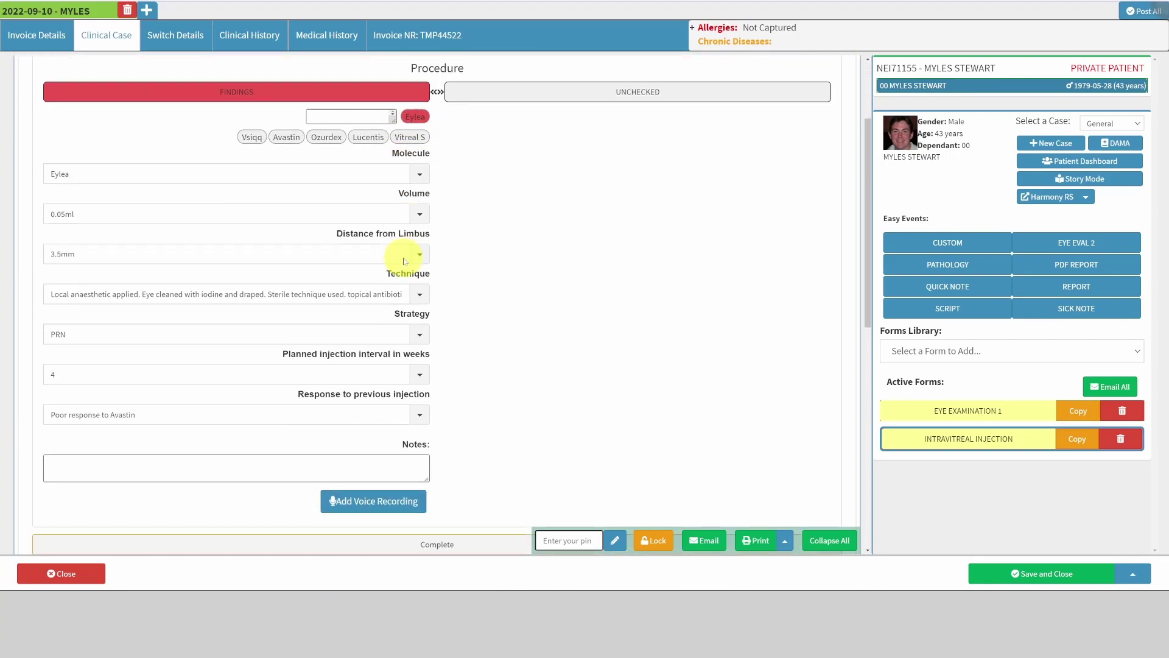
{"action": "scroll", "coordinate": [390, 216], "scroll_direction": "down", "scroll_amount": 6}
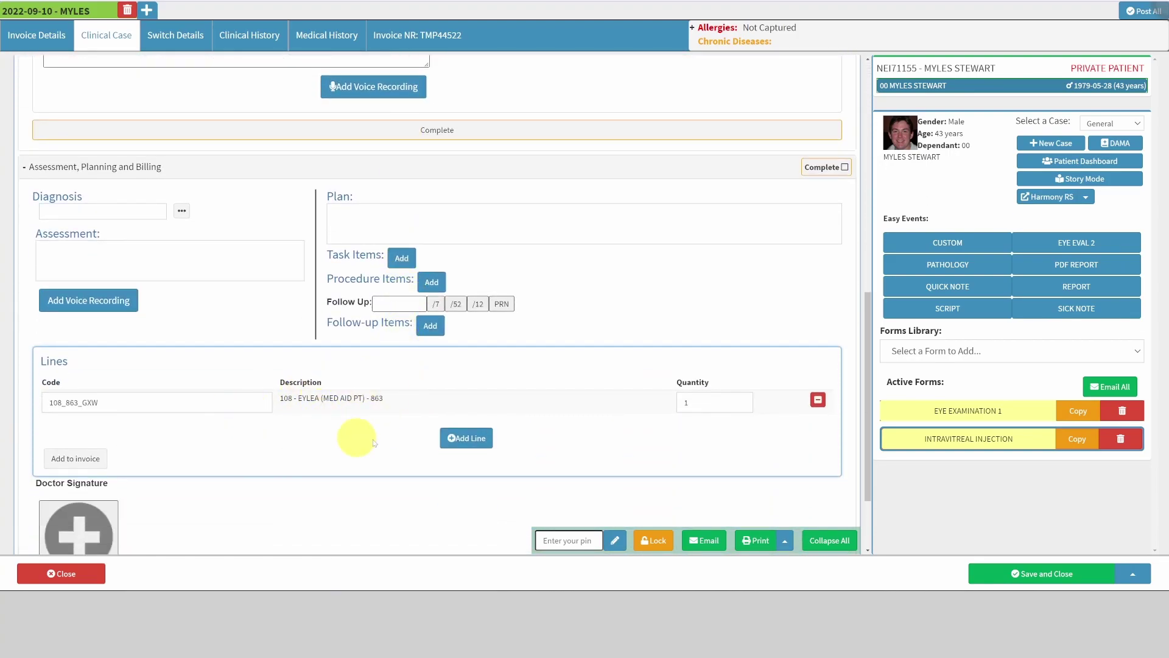
{"action": "scroll", "coordinate": [383, 431], "scroll_direction": "up", "scroll_amount": 3}
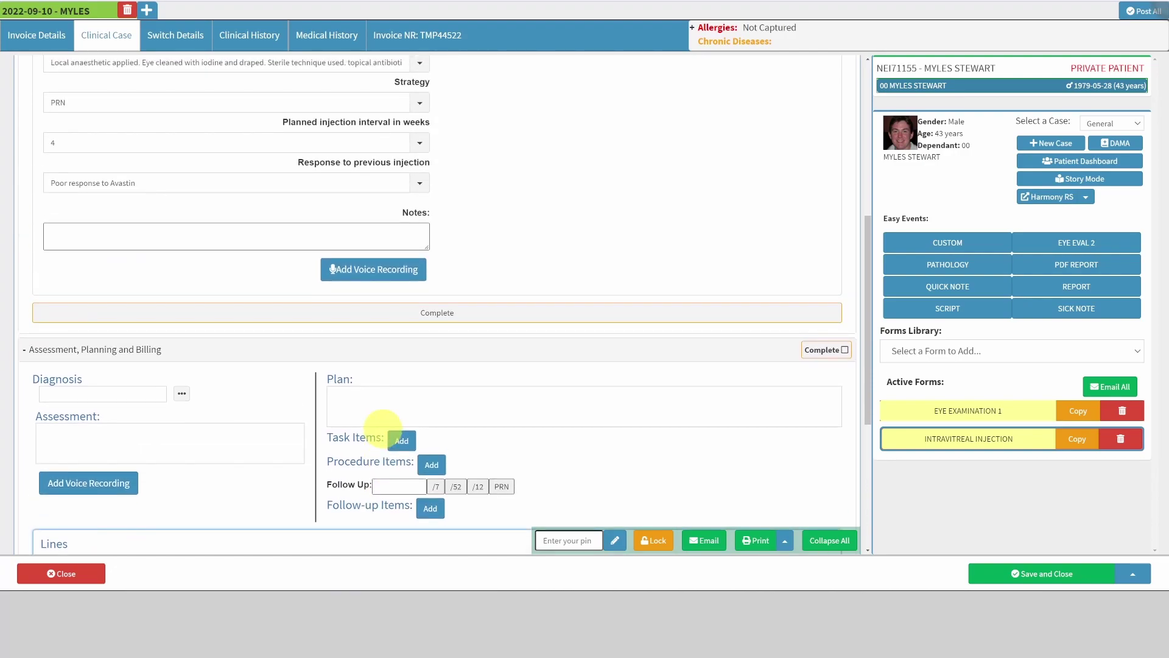
{"action": "scroll", "coordinate": [383, 424], "scroll_direction": "up", "scroll_amount": 5}
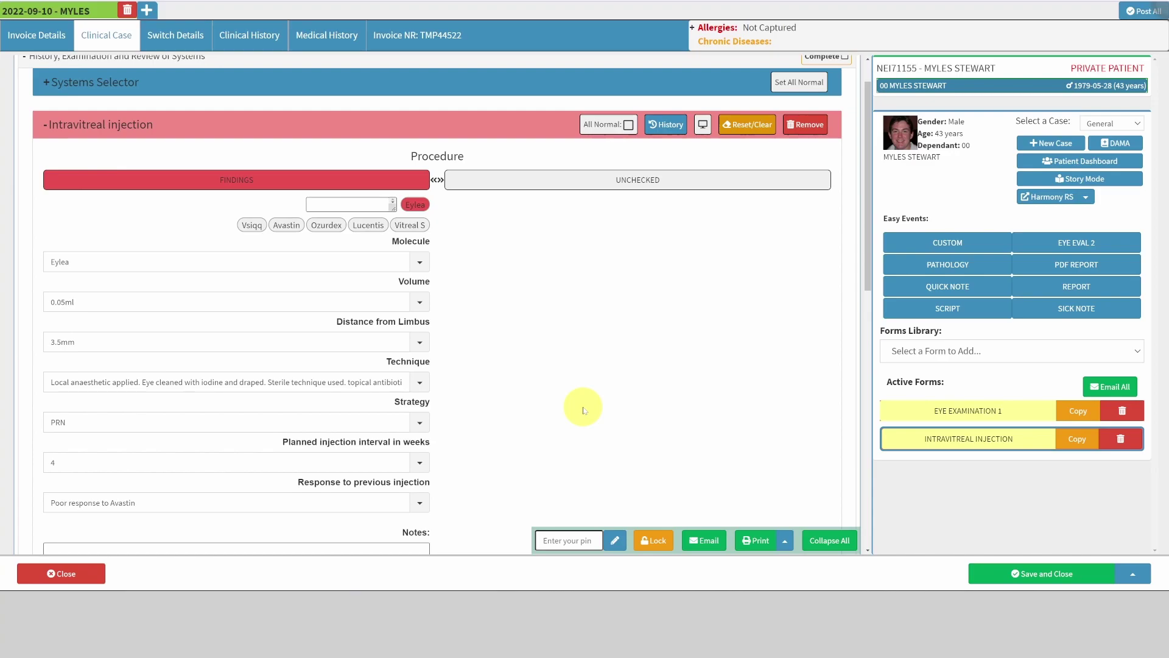
Step: Sign the injection form with the doctor's PIN and save the case without closing it
{"action": "scroll", "coordinate": [583, 410], "scroll_direction": "down", "scroll_amount": 5}
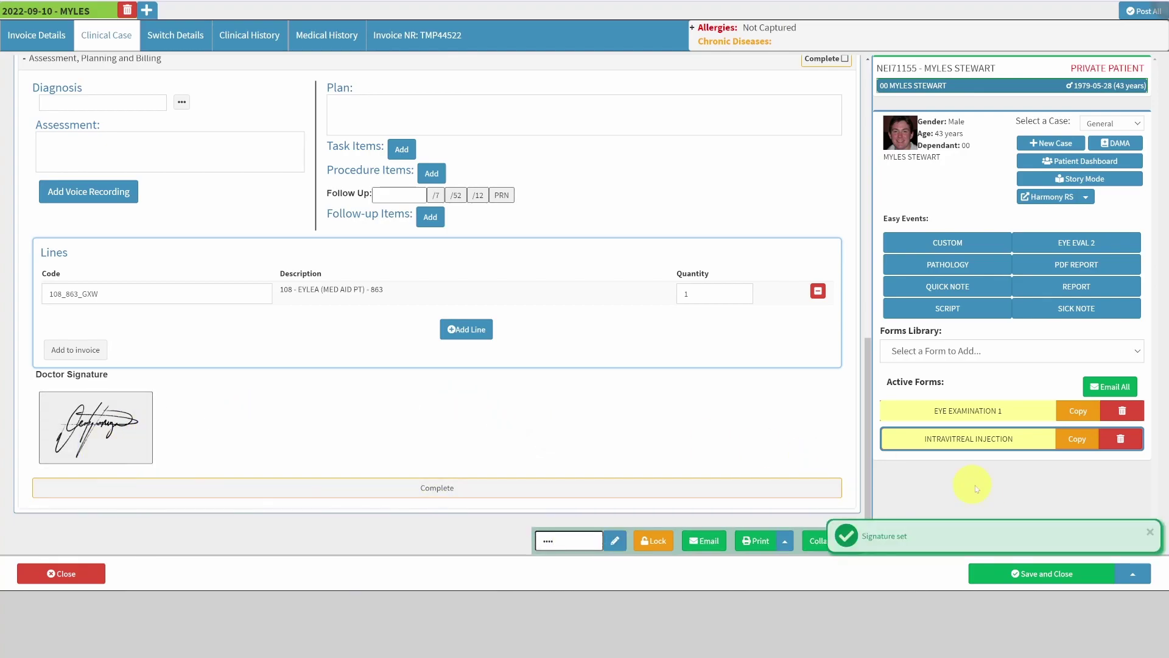
{"action": "scroll", "coordinate": [537, 451], "scroll_direction": "up", "scroll_amount": 4}
{"action": "scroll", "coordinate": [538, 451], "scroll_direction": "up", "scroll_amount": 7}
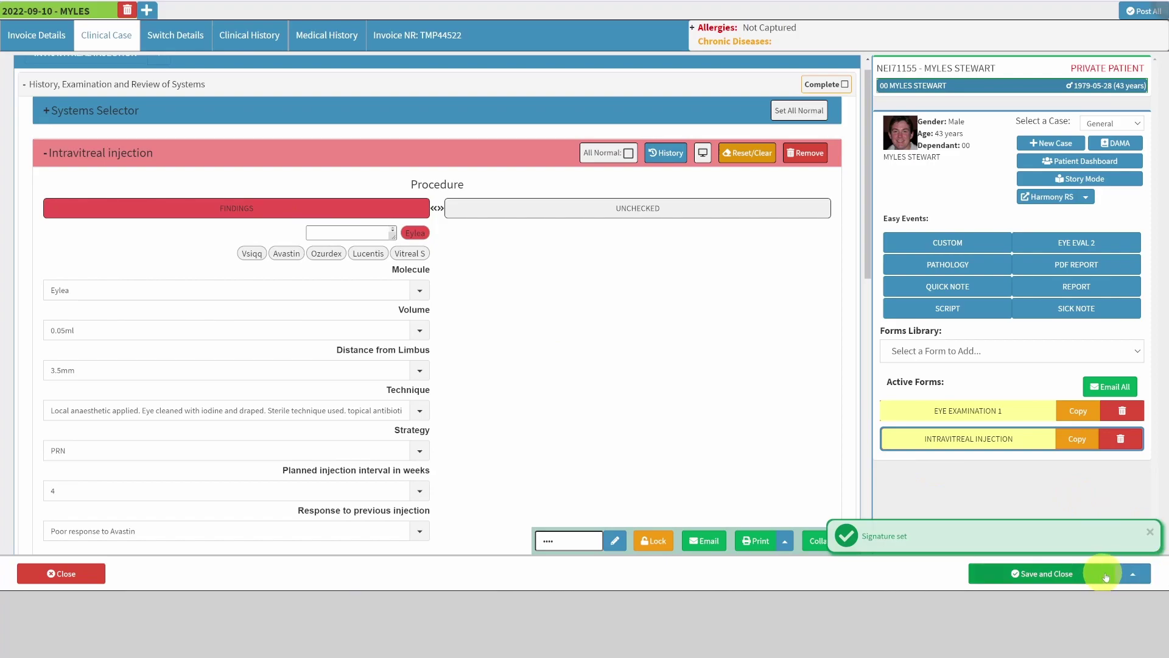
{"action": "left_click", "coordinate": [1133, 574]}
{"action": "left_click", "coordinate": [1073, 521]}
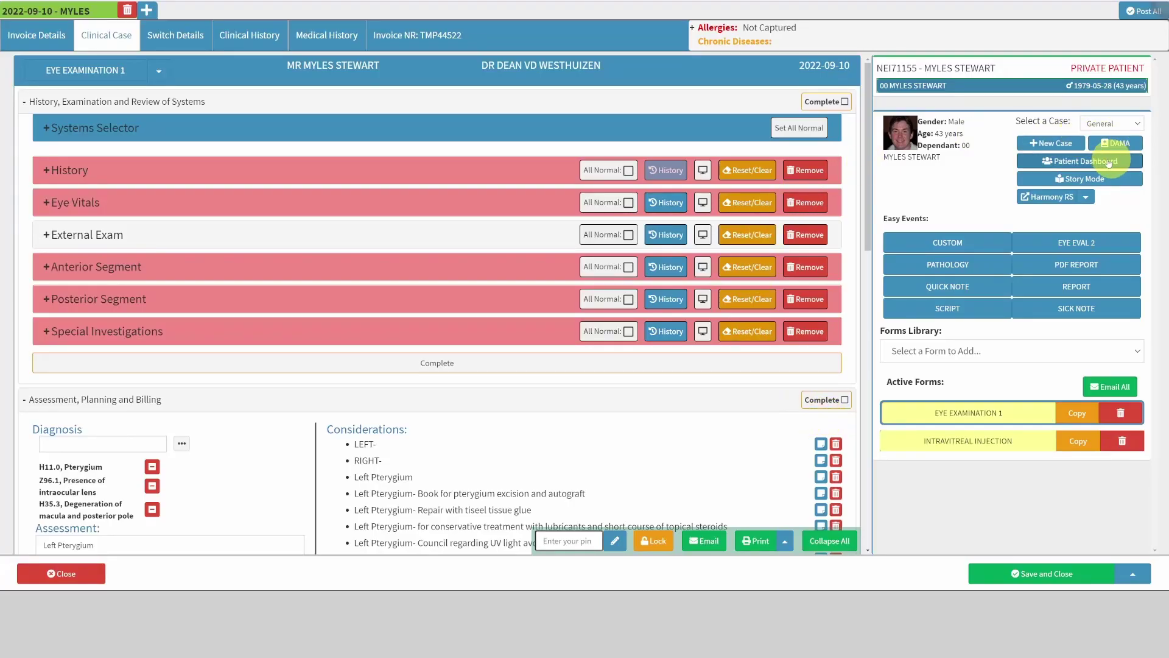
Step: Check the patient dashboard's Intravitreal widget for the new injection and compare the CMT, CDR, IOP and UCVA charts
{"action": "left_click", "coordinate": [1087, 161]}
{"action": "scroll", "coordinate": [758, 212], "scroll_direction": "down", "scroll_amount": 3}
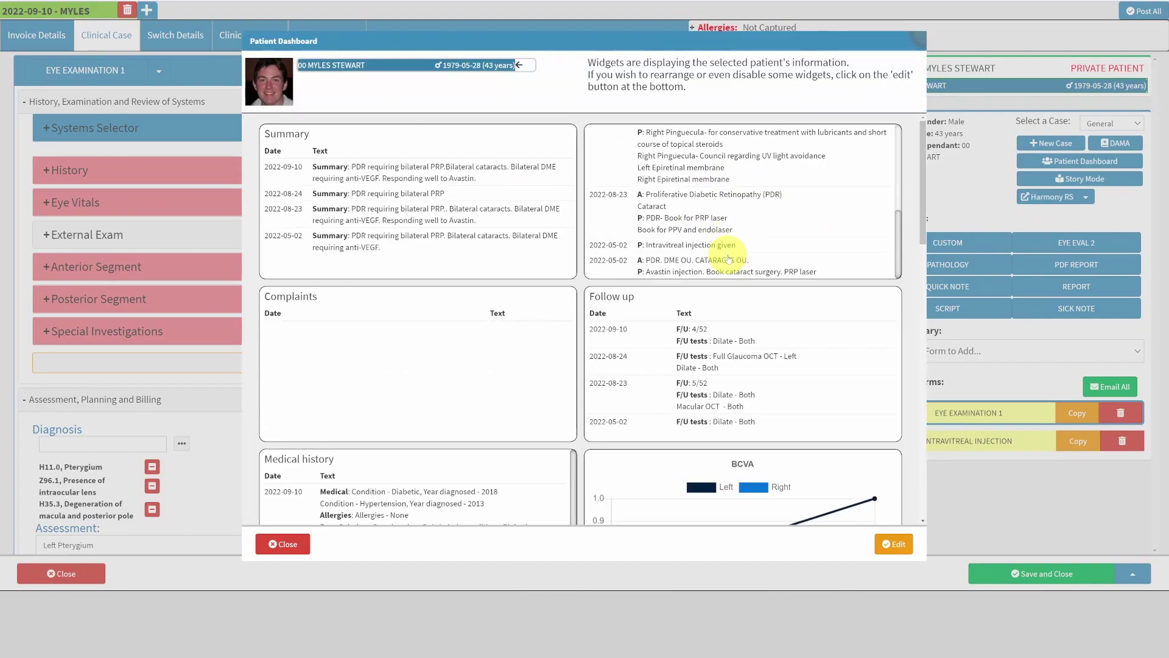
{"action": "scroll", "coordinate": [725, 305], "scroll_direction": "down", "scroll_amount": 10}
{"action": "scroll", "coordinate": [754, 393], "scroll_direction": "down", "scroll_amount": 4}
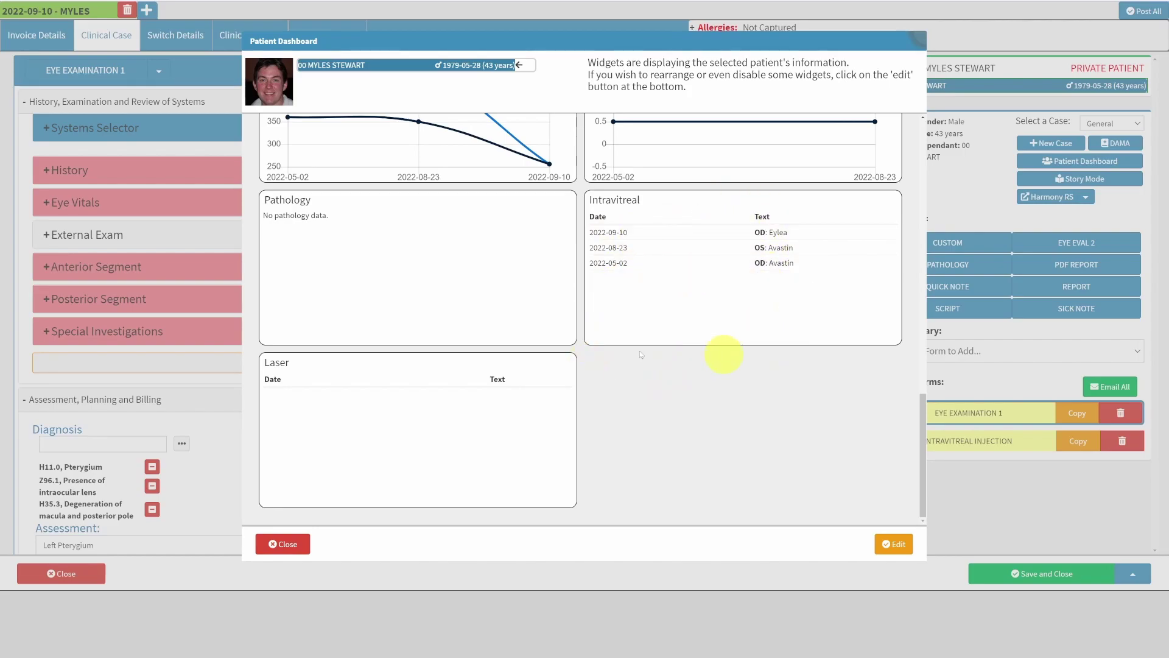
{"action": "scroll", "coordinate": [765, 332], "scroll_direction": "up", "scroll_amount": 2}
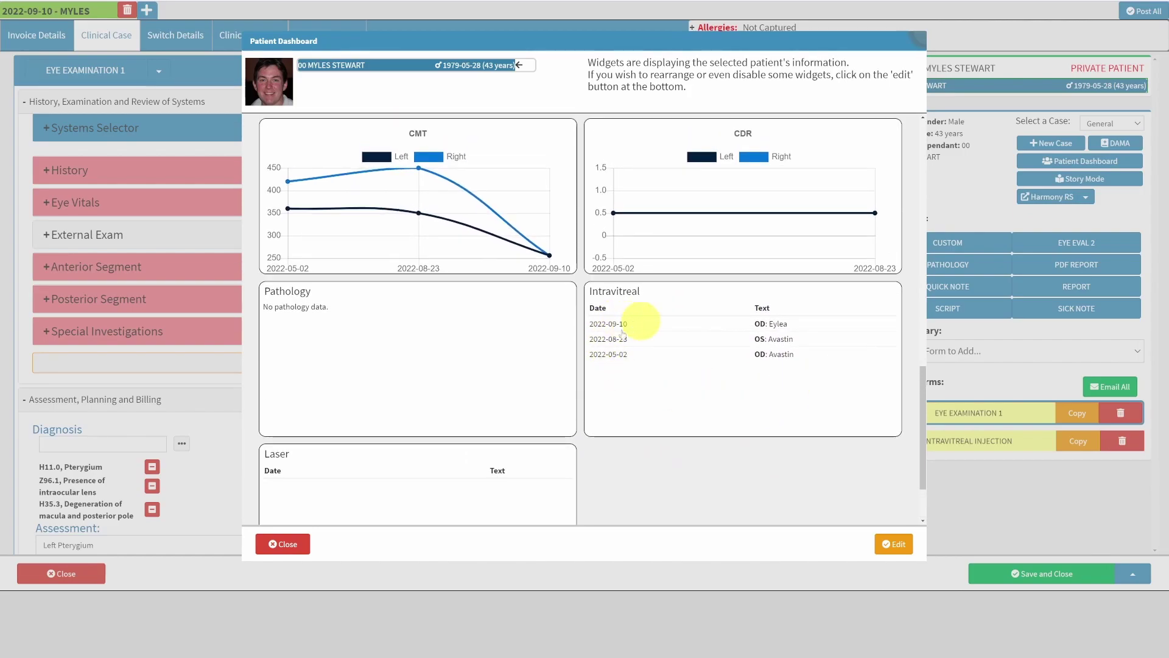
{"action": "scroll", "coordinate": [670, 396], "scroll_direction": "up", "scroll_amount": 1}
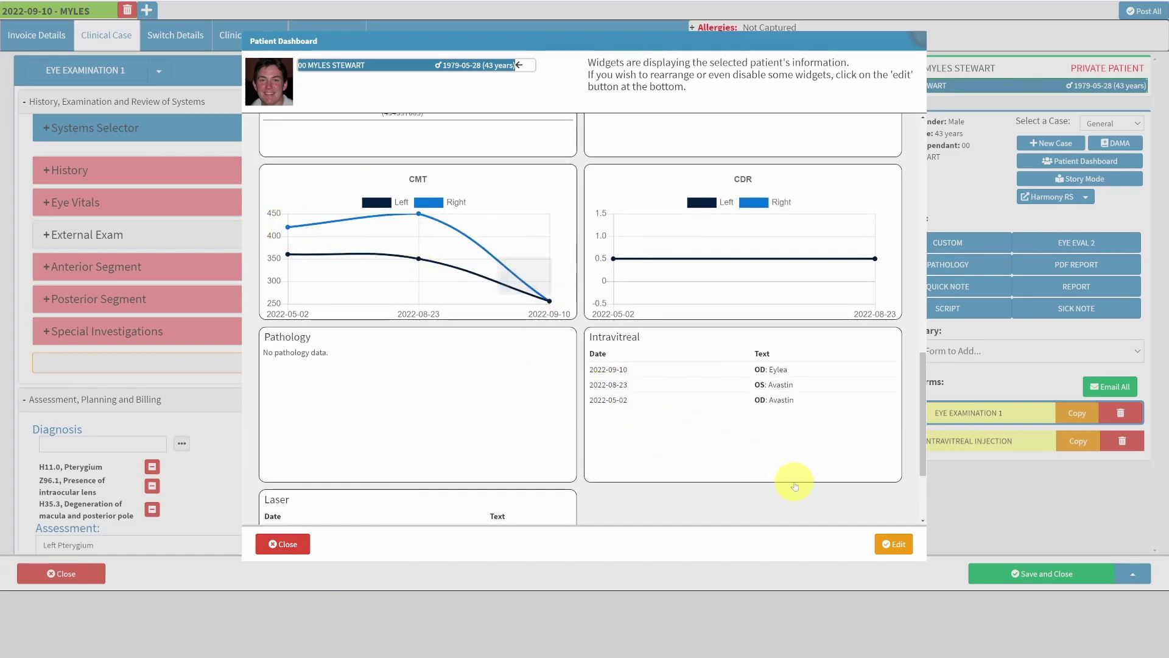
{"action": "scroll", "coordinate": [791, 481], "scroll_direction": "up", "scroll_amount": 4}
{"action": "scroll", "coordinate": [795, 485], "scroll_direction": "up", "scroll_amount": 6}
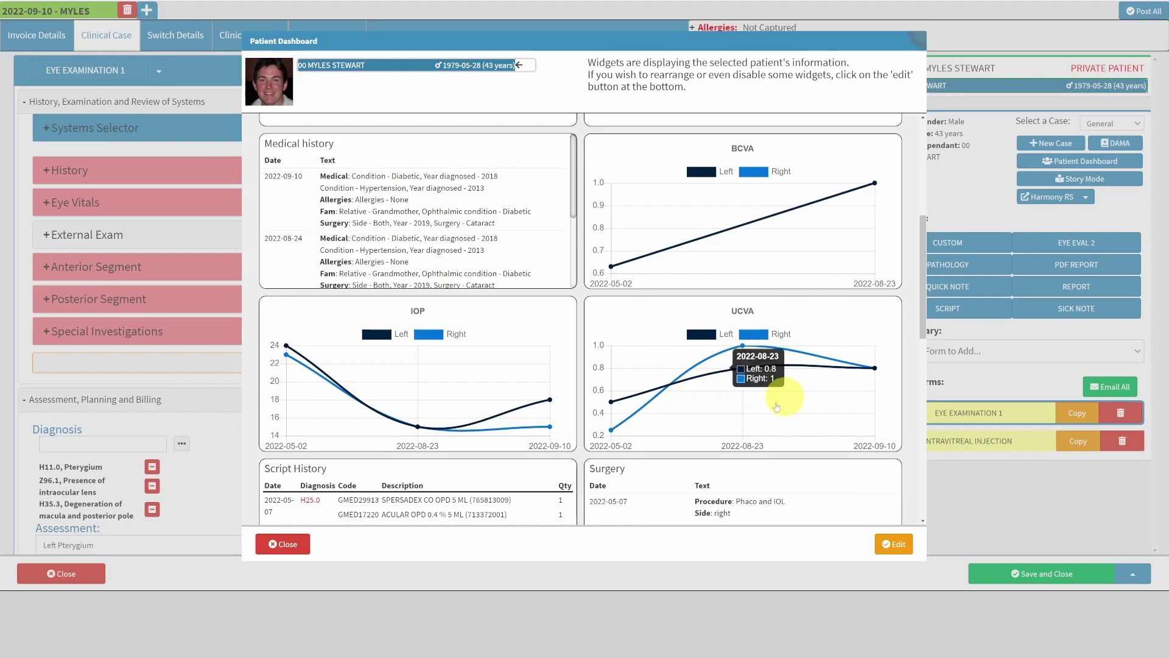
{"action": "scroll", "coordinate": [715, 419], "scroll_direction": "down", "scroll_amount": 2}
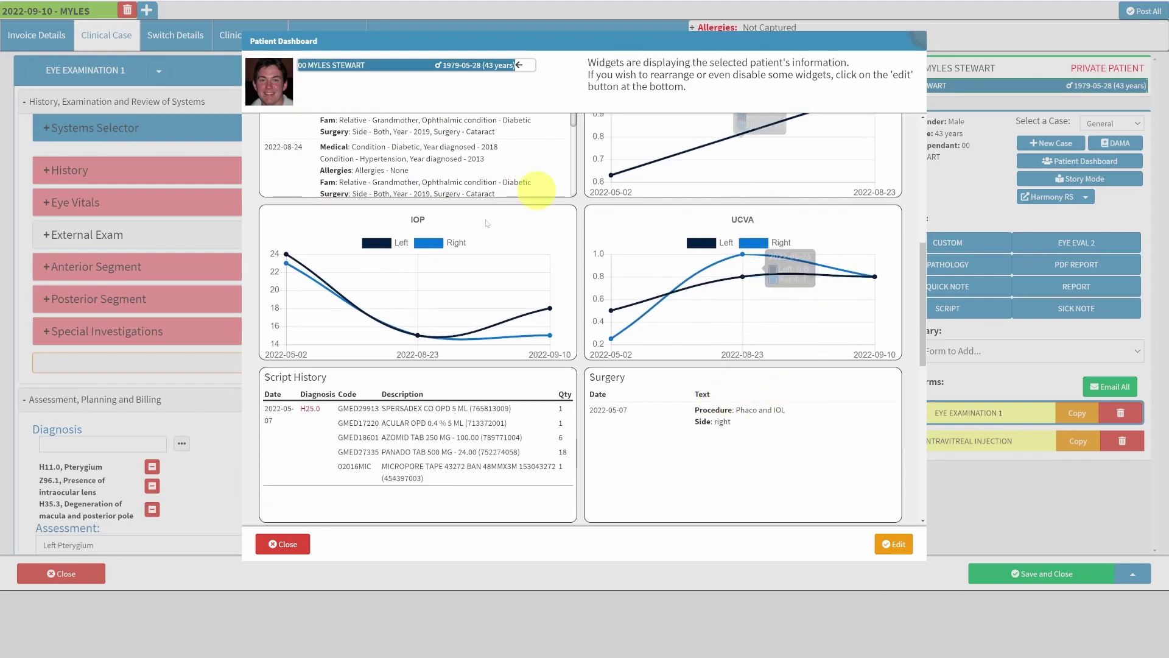
Step: Open the patient dashboard for editing and review its configurable widgets, from the IOP and UCVA charts to CMT, CDR and Intravitreal
{"action": "left_click", "coordinate": [887, 548]}
{"action": "scroll", "coordinate": [665, 261], "scroll_direction": "down", "scroll_amount": 2}
{"action": "left_click_drag", "start_coordinate": [668, 248], "coordinate": [692, 214]}
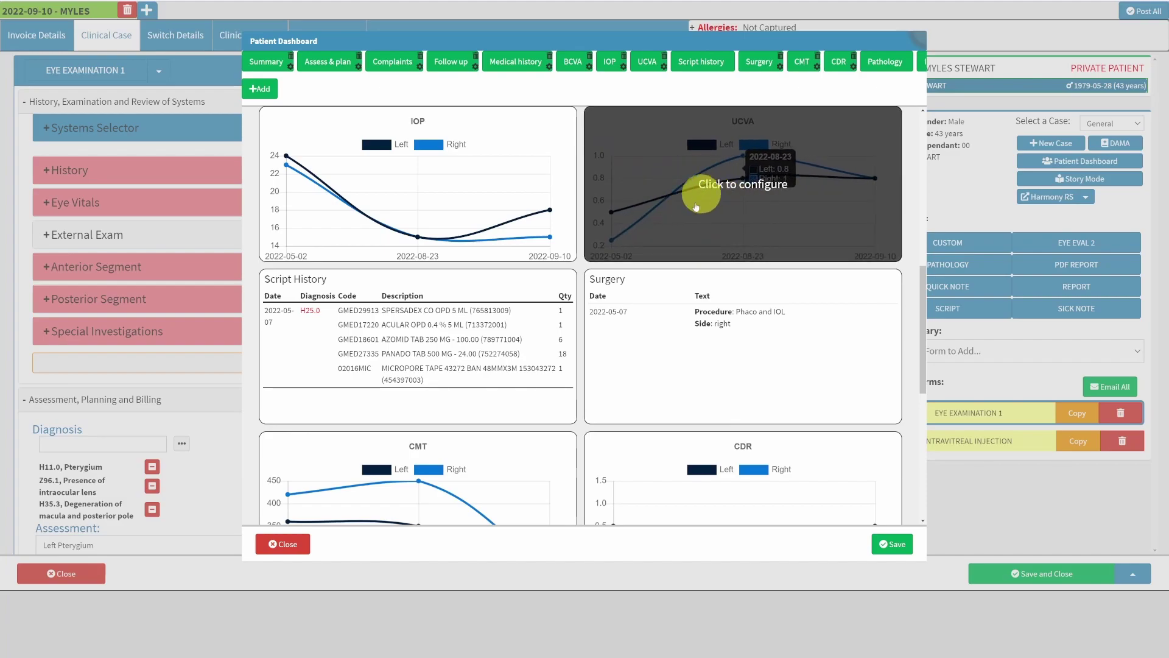
{"action": "scroll", "coordinate": [679, 324], "scroll_direction": "down", "scroll_amount": 3}
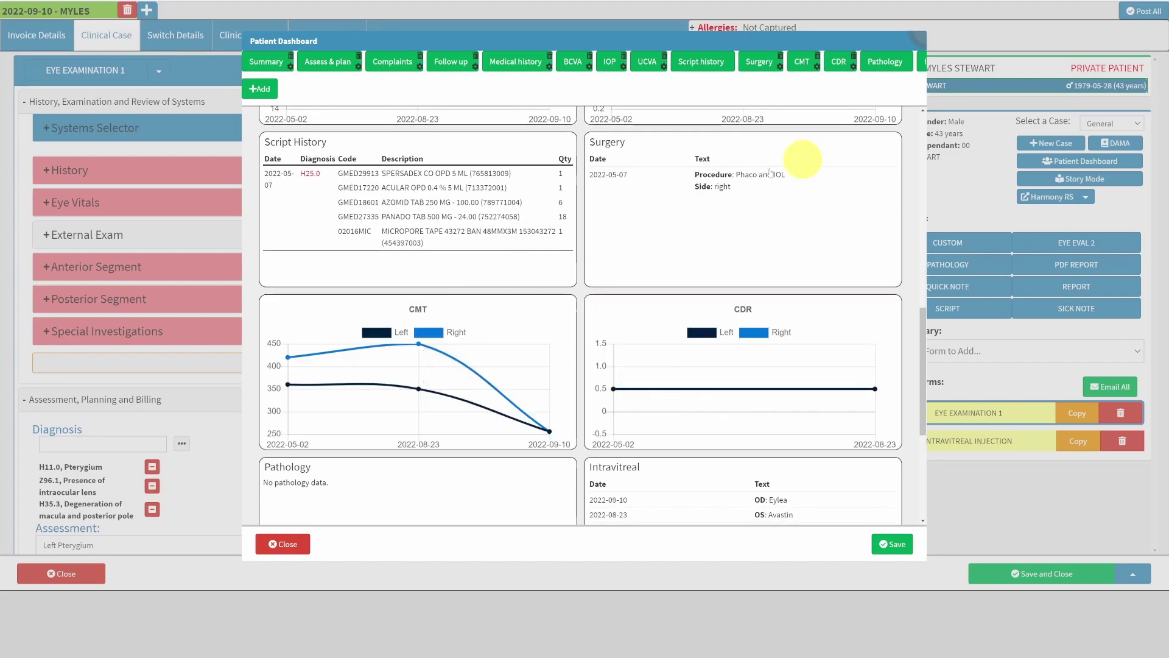
{"action": "scroll", "coordinate": [466, 399], "scroll_direction": "up", "scroll_amount": 5}
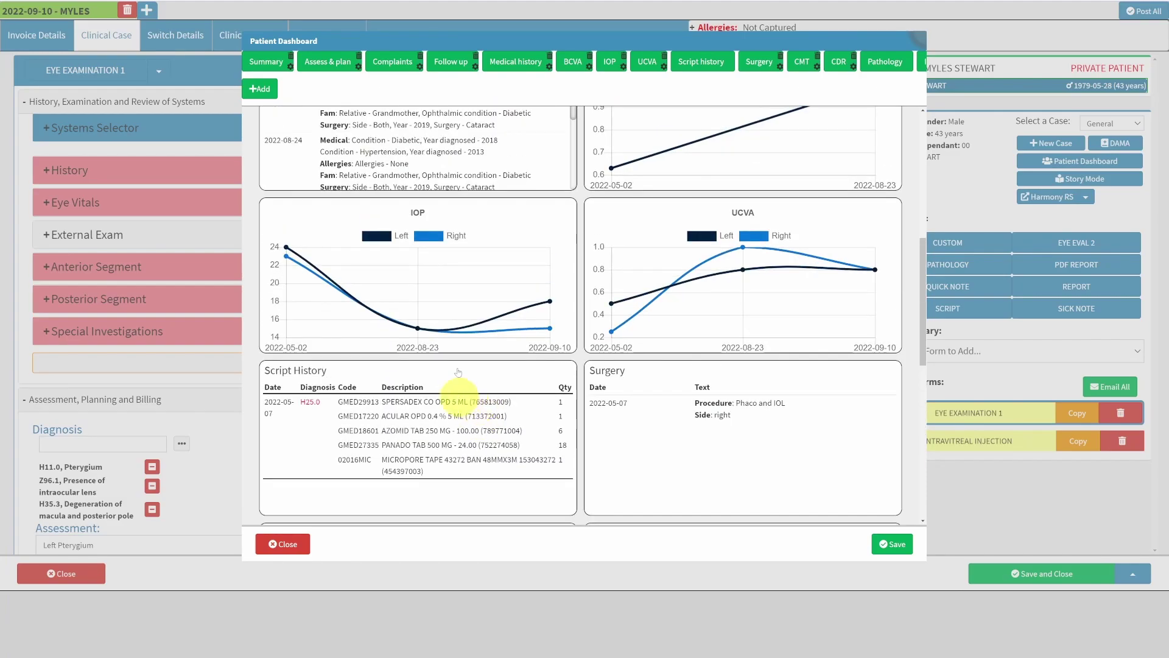
Step: Examine the event template and graph type options for a new custom dashboard graph without adding one
{"action": "left_click", "coordinate": [260, 88]}
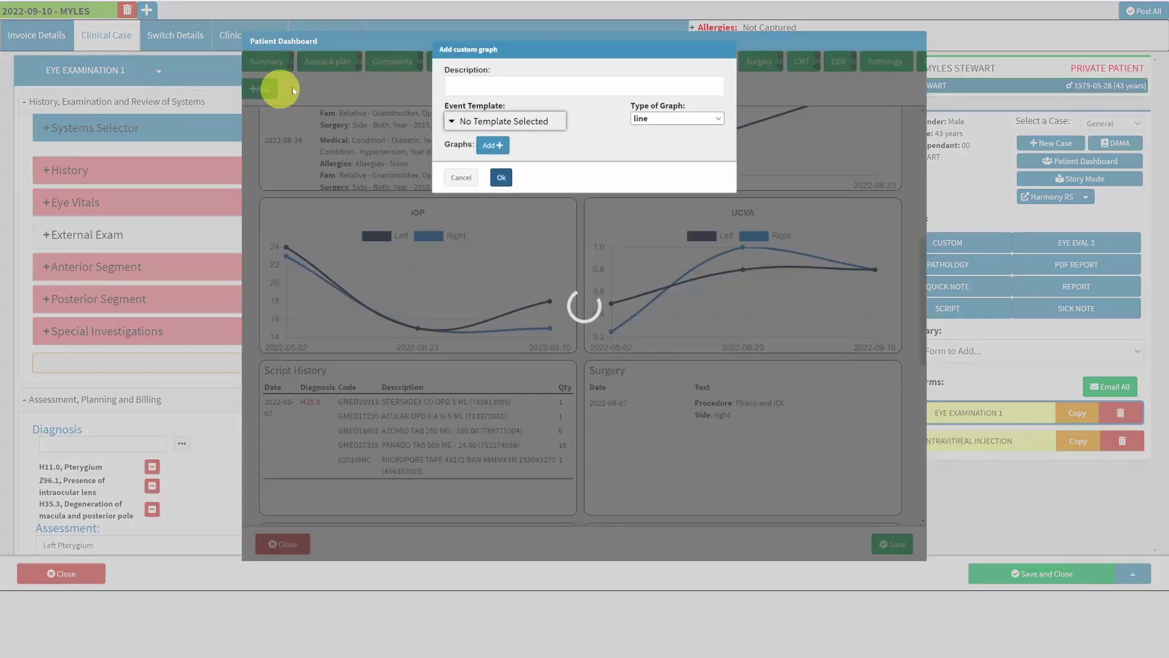
{"action": "left_click", "coordinate": [458, 121]}
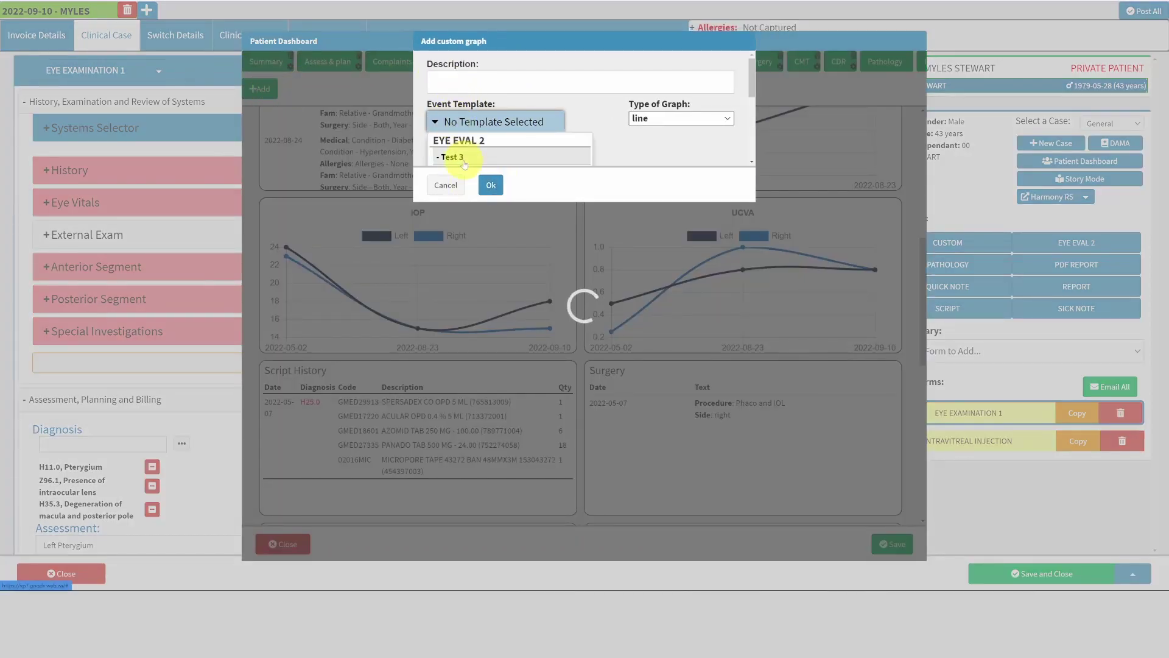
{"action": "scroll", "coordinate": [481, 143], "scroll_direction": "down", "scroll_amount": 3}
{"action": "left_click", "coordinate": [666, 141]}
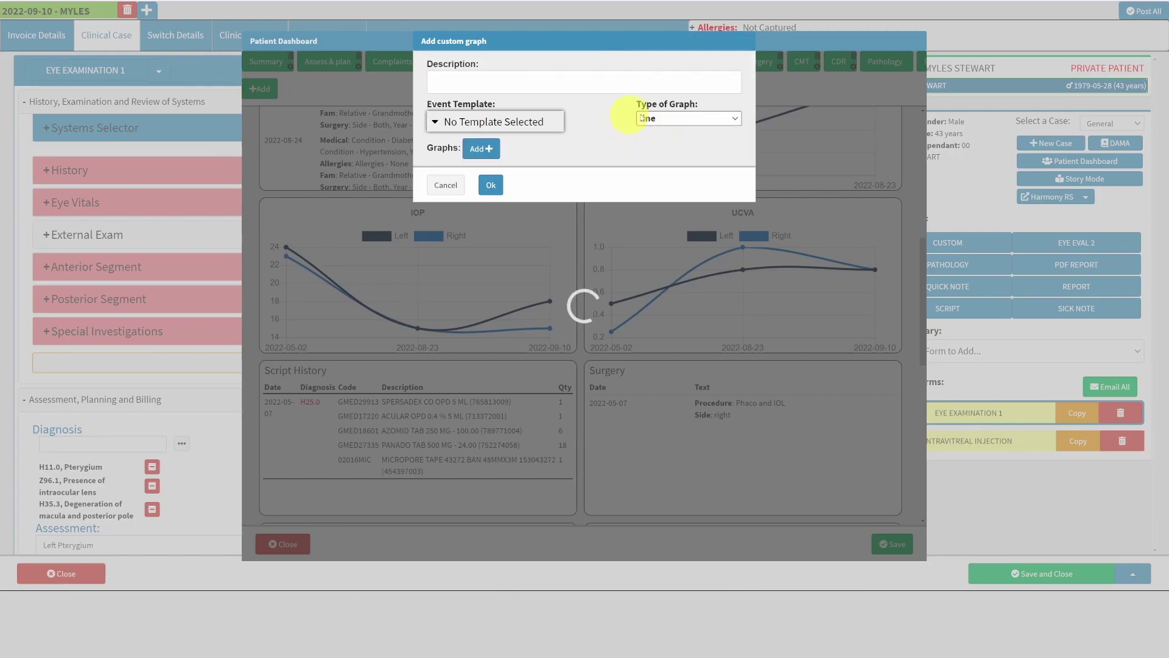
{"action": "left_click", "coordinate": [467, 192]}
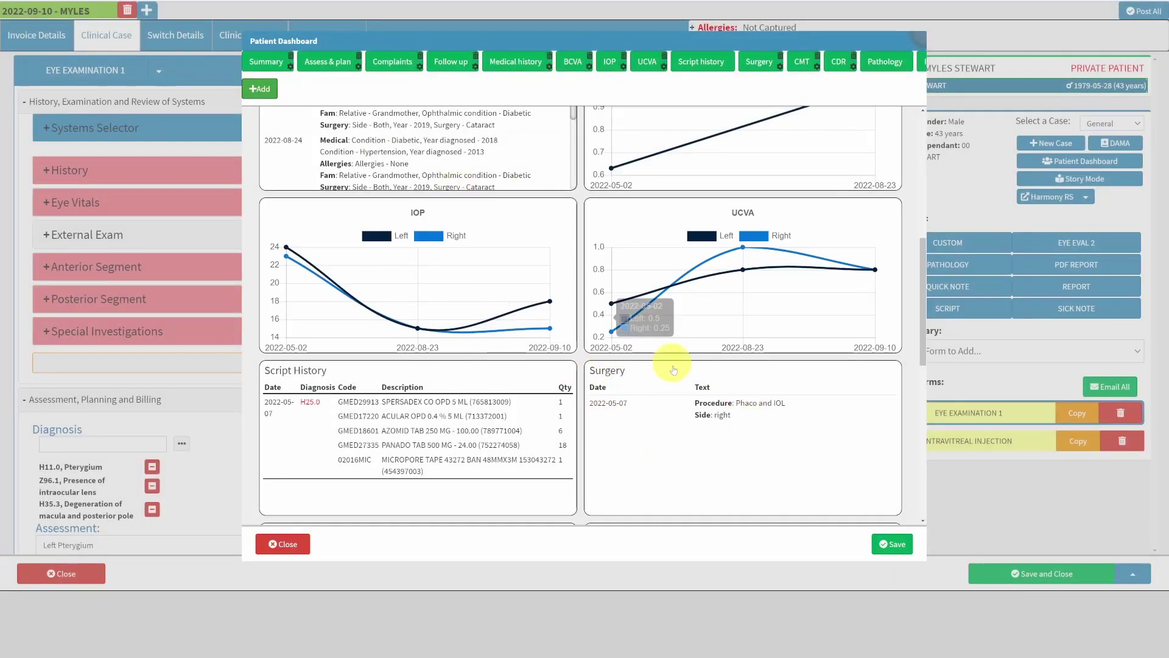
Step: Save the dashboard layout and close the patient dashboard
{"action": "scroll", "coordinate": [668, 384], "scroll_direction": "down", "scroll_amount": 8}
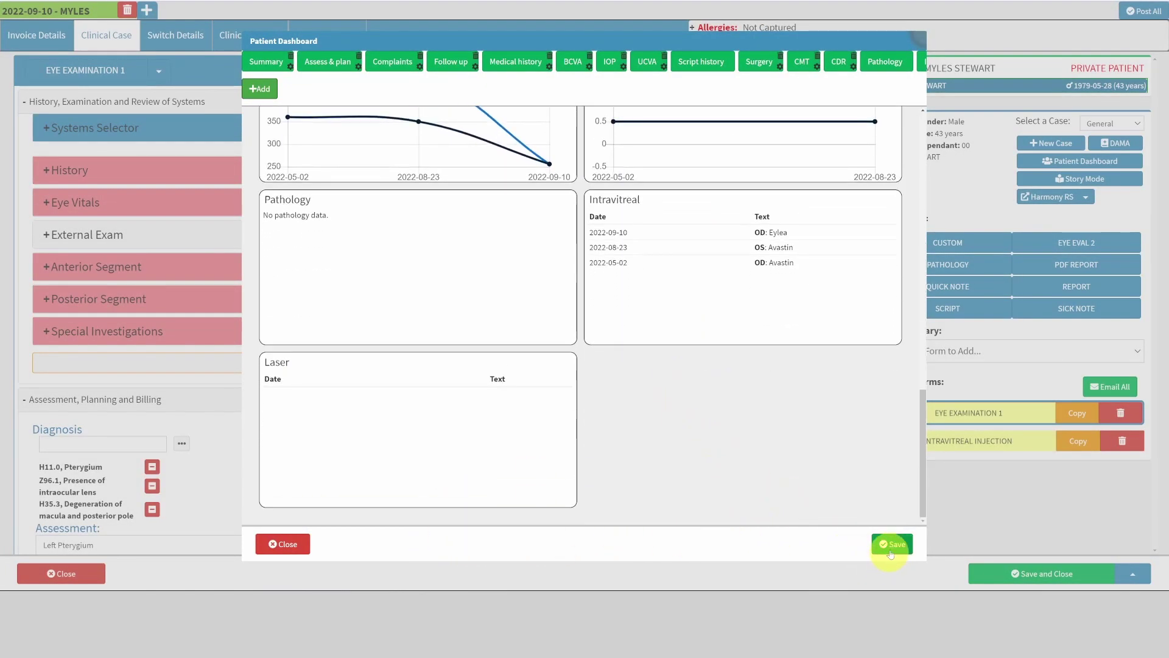
{"action": "left_click", "coordinate": [891, 545]}
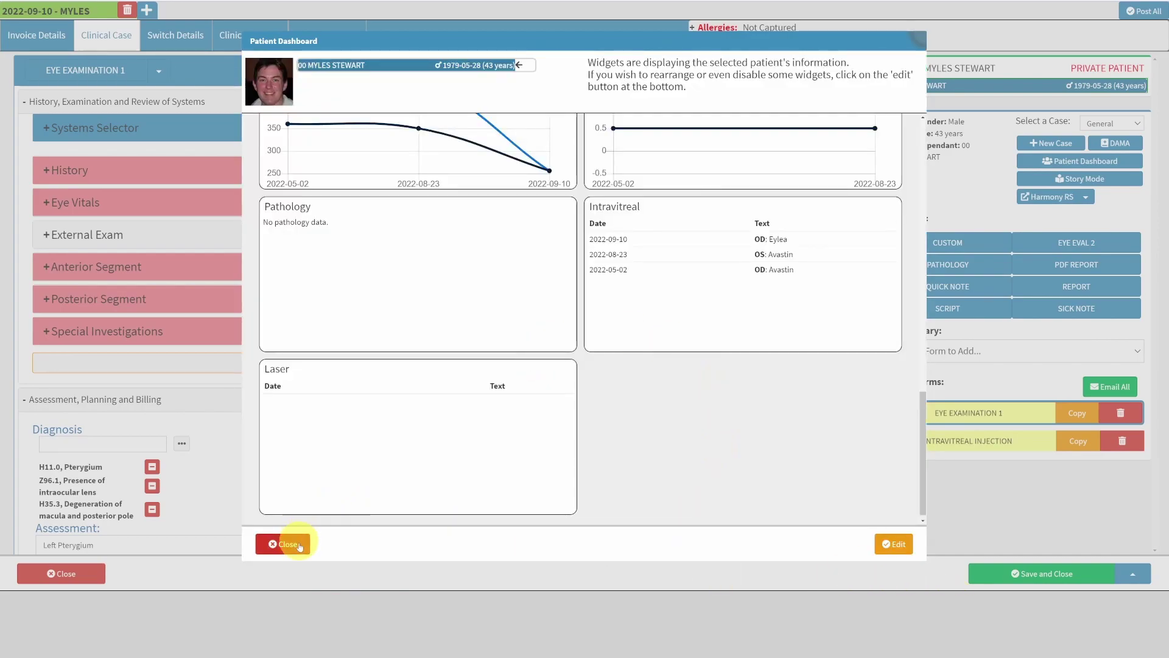
{"action": "left_click", "coordinate": [285, 544]}
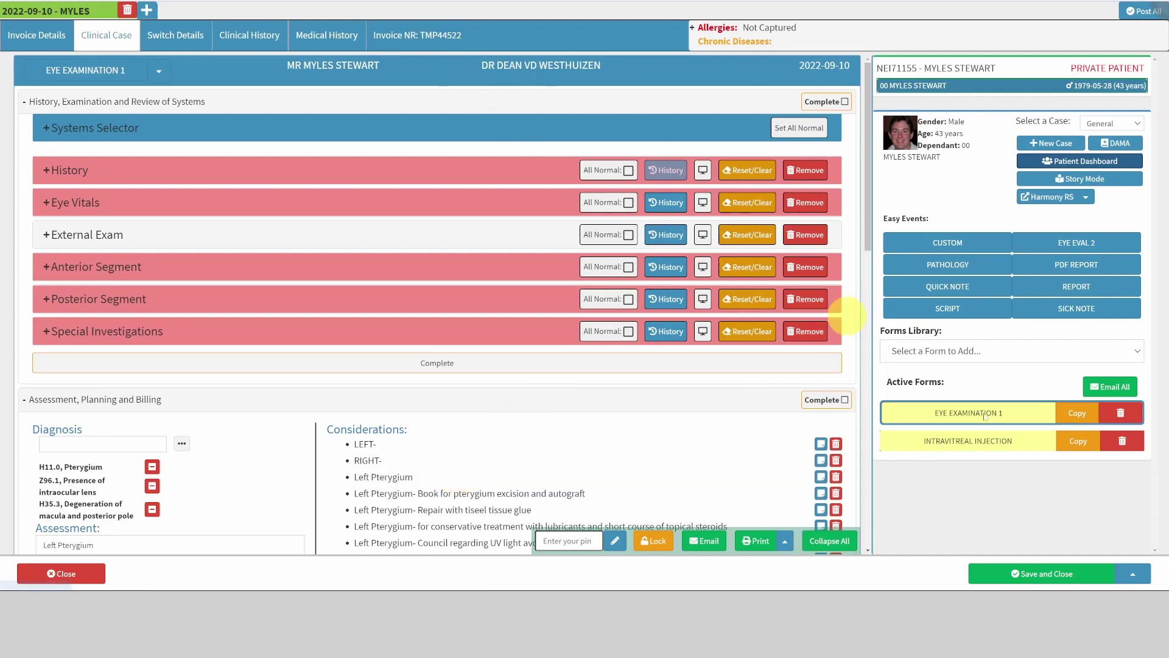
Step: Review the 2022-09-10 visit in the clinical history, from the eye examination findings to the intravitreal injection record
{"action": "left_click", "coordinate": [249, 35]}
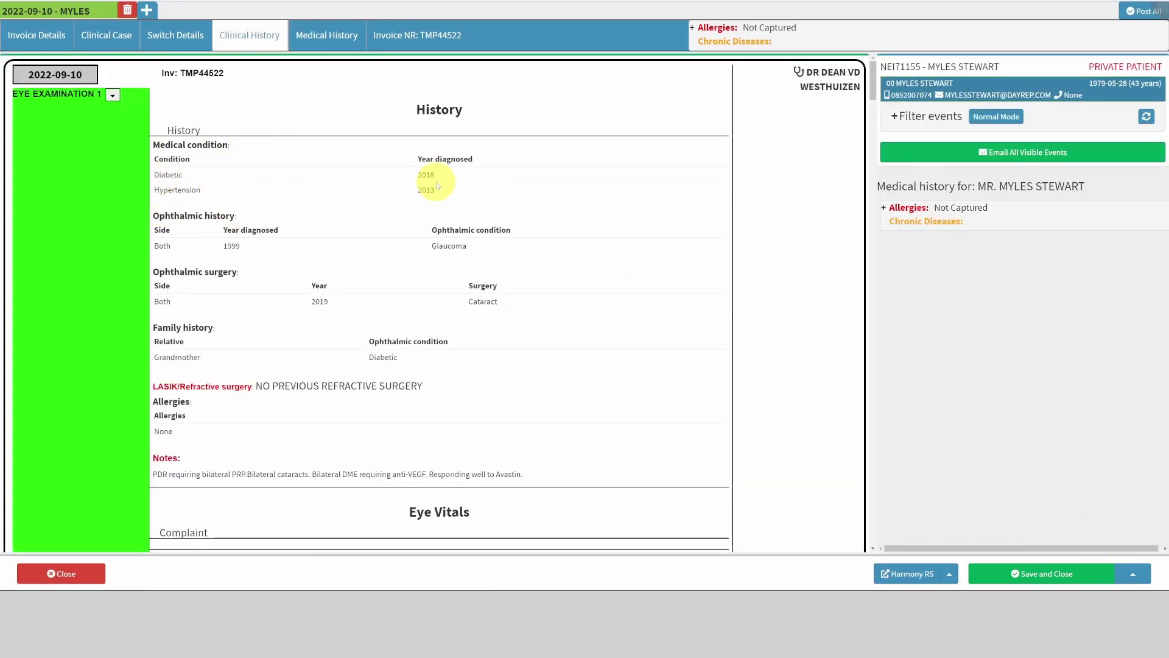
{"action": "scroll", "coordinate": [437, 185], "scroll_direction": "down", "scroll_amount": 15}
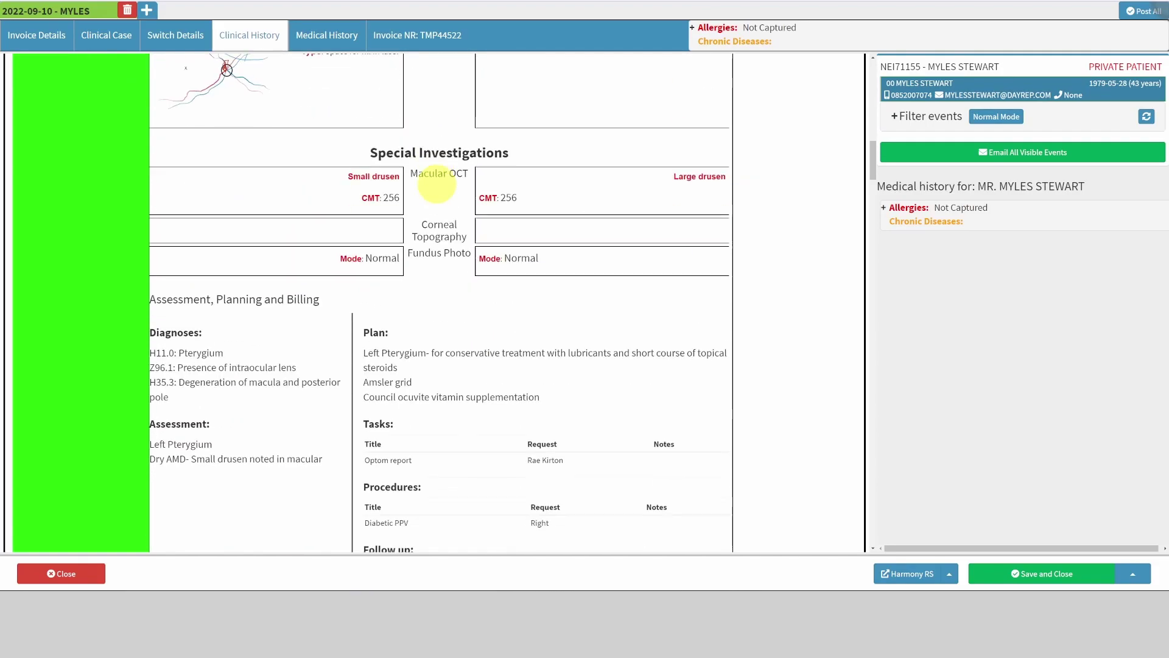
{"action": "scroll", "coordinate": [437, 186], "scroll_direction": "down", "scroll_amount": 7}
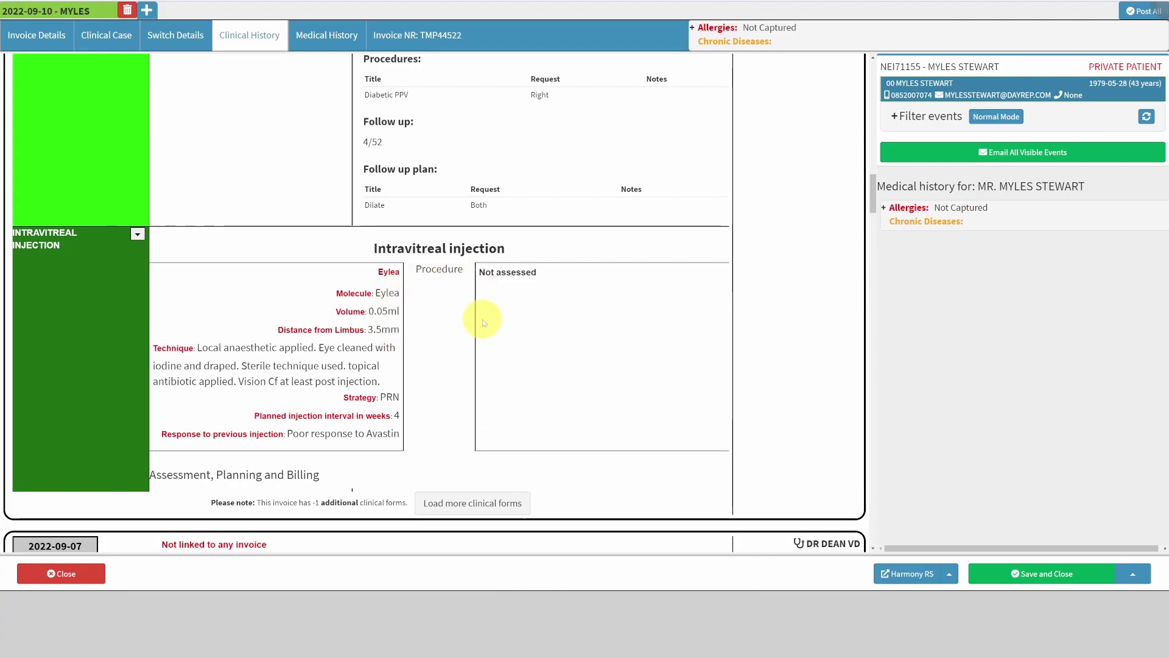
{"action": "scroll", "coordinate": [519, 356], "scroll_direction": "up", "scroll_amount": 2}
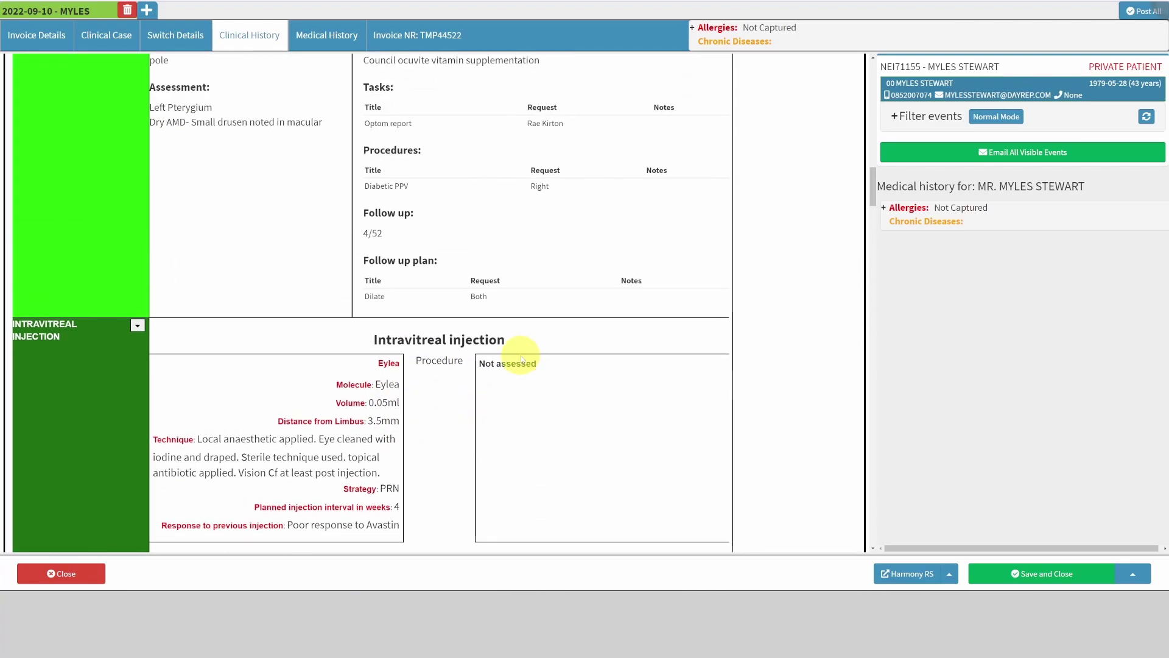
{"action": "scroll", "coordinate": [518, 356], "scroll_direction": "up", "scroll_amount": 10}
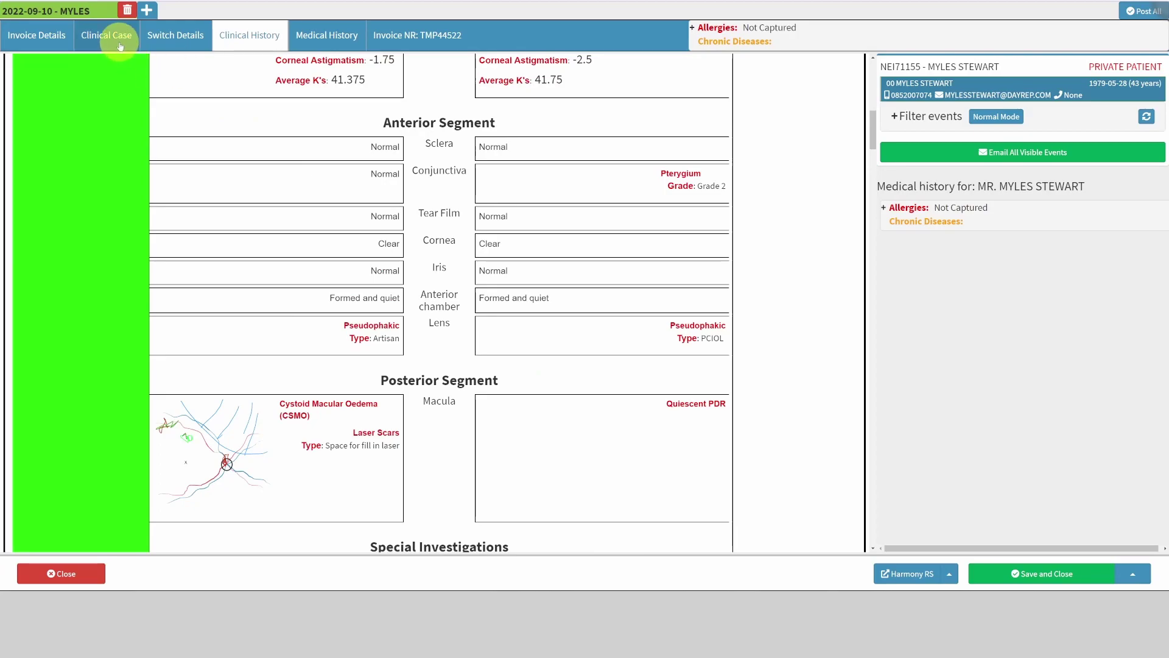
Step: Return to the clinical case, add an EYE EVAL 2 form and switch its template to SURGERY
{"action": "left_click", "coordinate": [120, 46]}
{"action": "left_click", "coordinate": [1068, 244]}
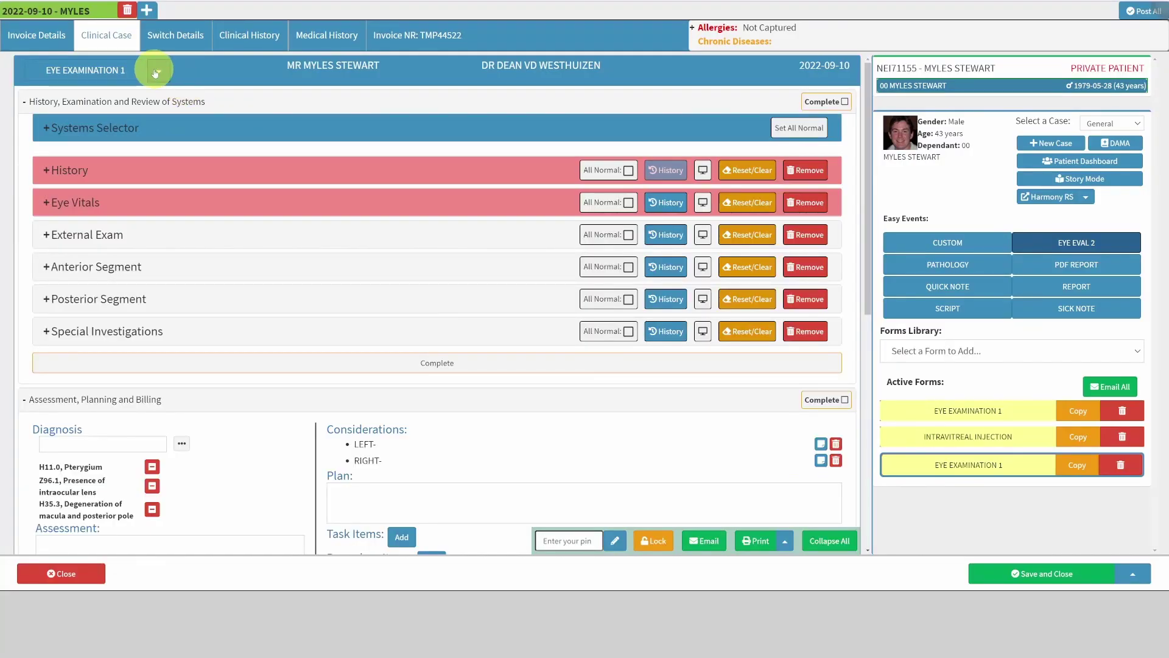
{"action": "left_click", "coordinate": [156, 72]}
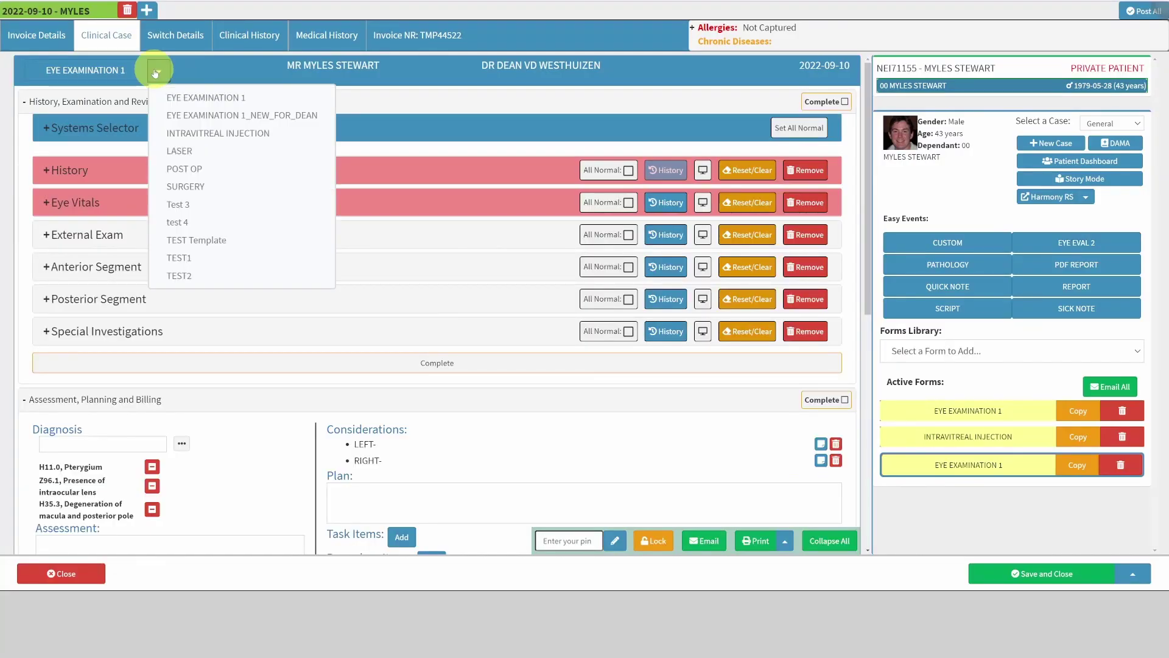
{"action": "left_click", "coordinate": [192, 185]}
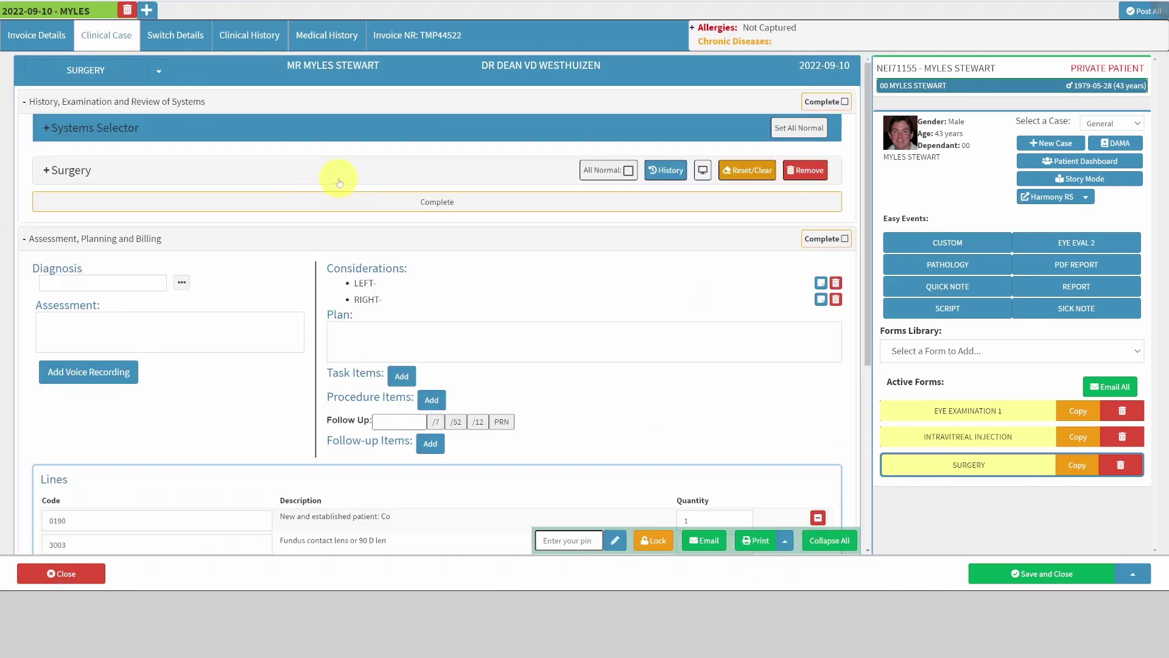
Step: Mark findings for Procedure in the Surgery section, with PPV as the procedure and right as the side
{"action": "left_click", "coordinate": [339, 182]}
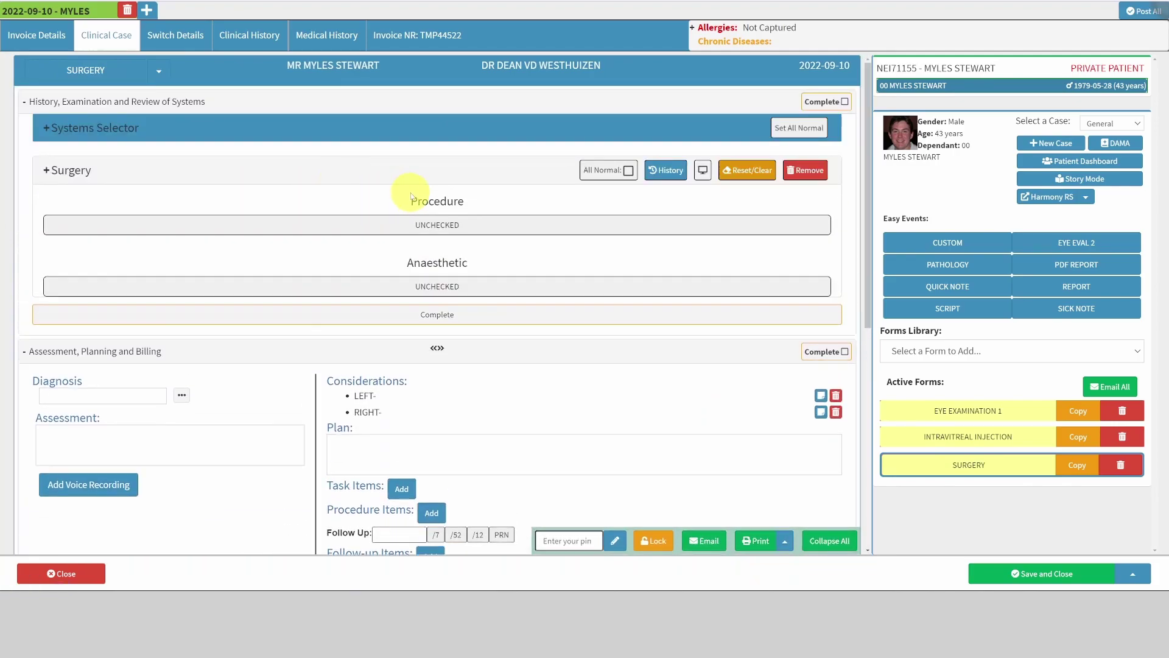
{"action": "scroll", "coordinate": [414, 186], "scroll_direction": "down", "scroll_amount": 1}
{"action": "left_click", "coordinate": [421, 181]}
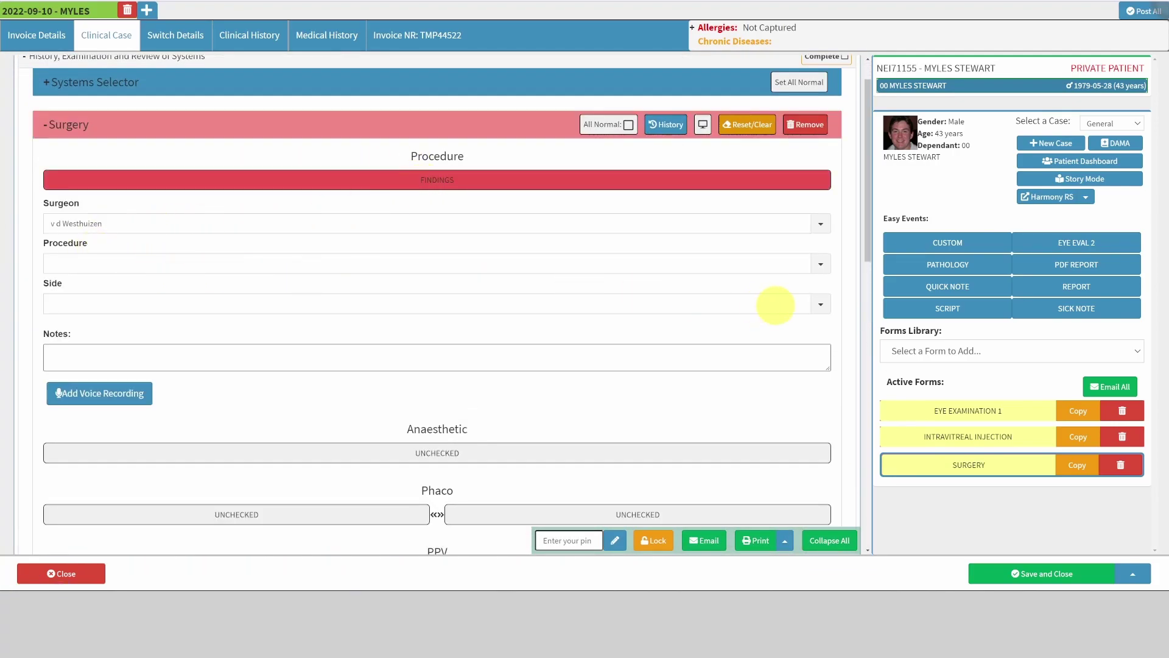
{"action": "left_click", "coordinate": [819, 264]}
{"action": "left_click", "coordinate": [92, 302]}
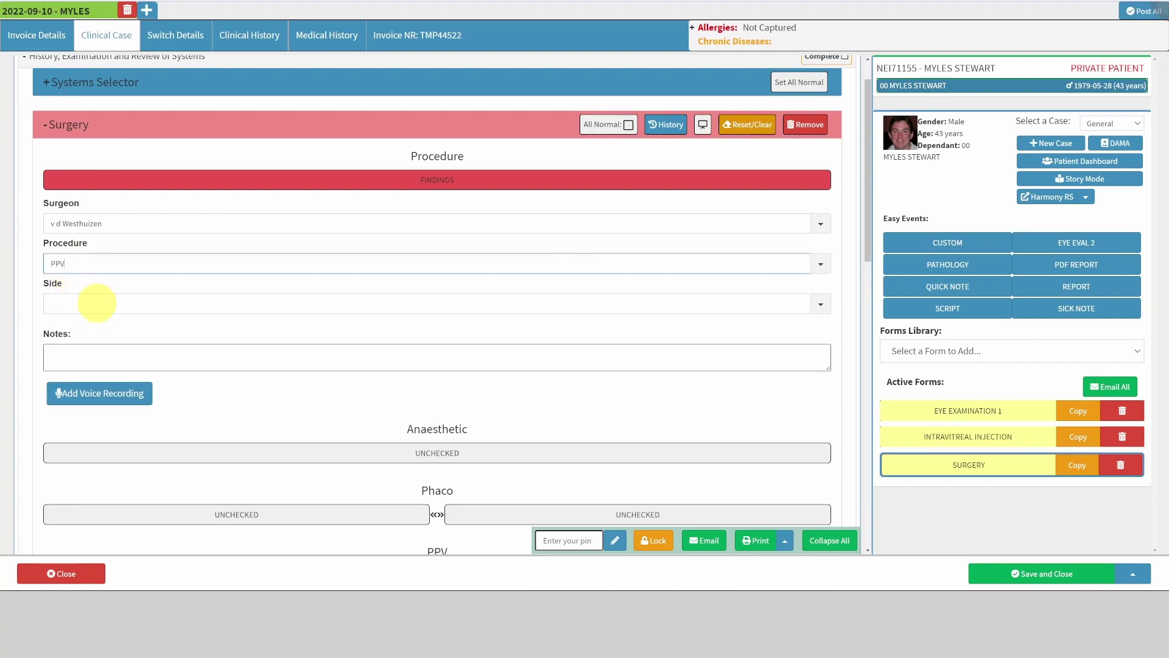
{"action": "left_click", "coordinate": [820, 304]}
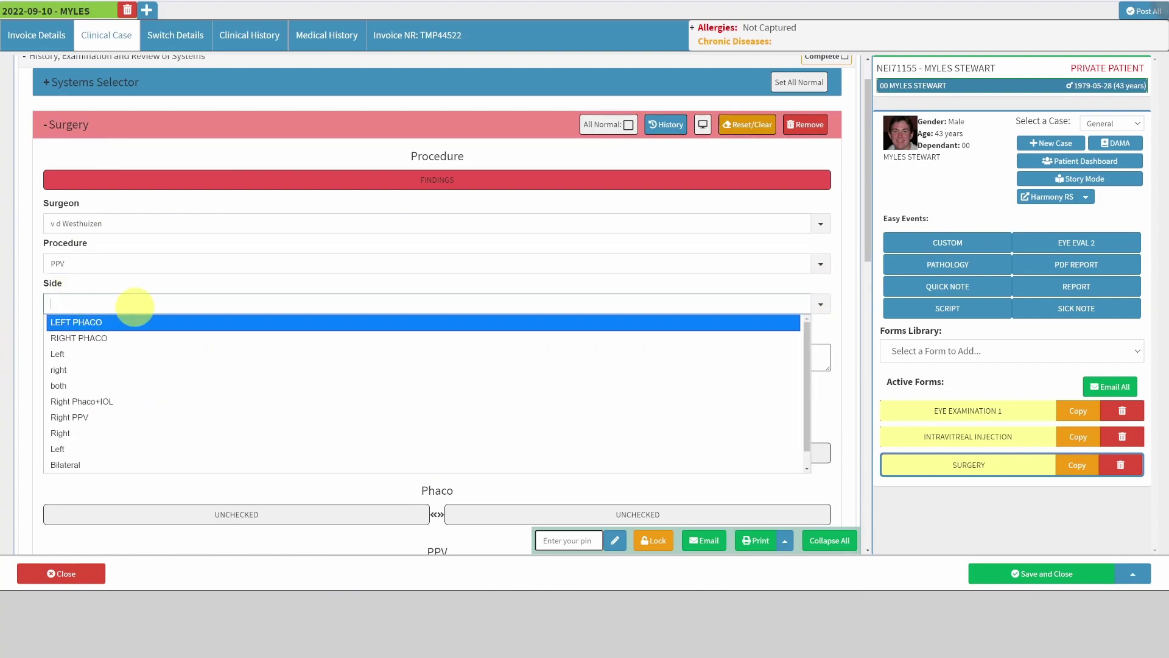
{"action": "left_click", "coordinate": [90, 368]}
Step: Mark findings for Anaesthetic in the Surgery section and select the anaesthetist
{"action": "scroll", "coordinate": [478, 382], "scroll_direction": "down", "scroll_amount": 2}
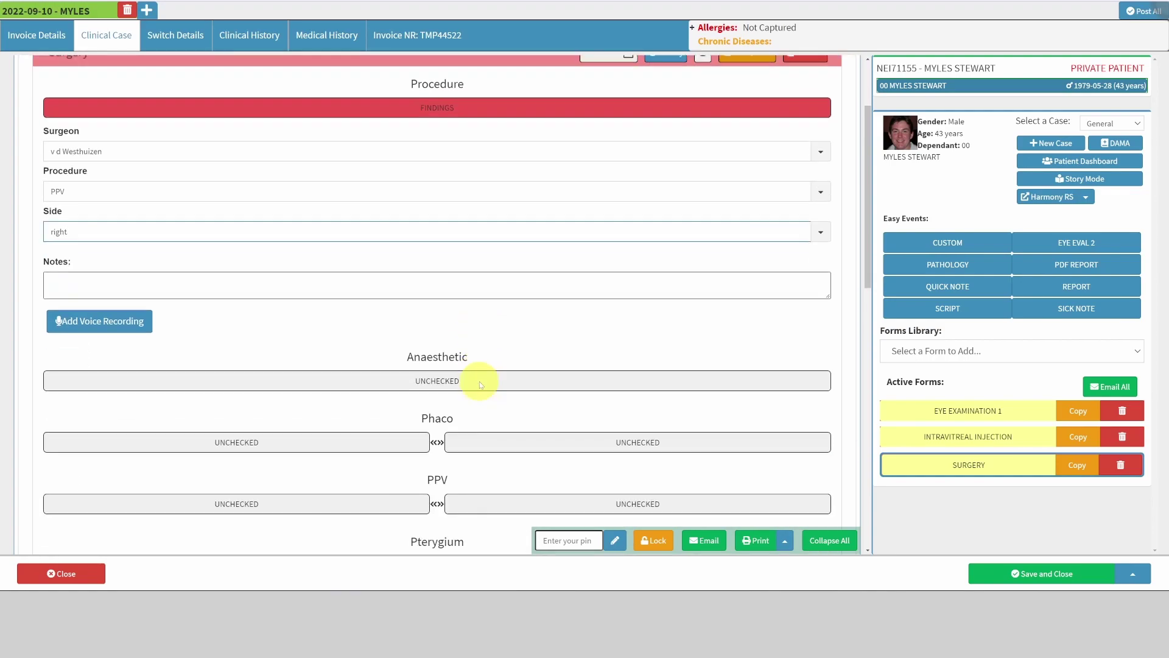
{"action": "left_click", "coordinate": [463, 359]}
{"action": "scroll", "coordinate": [668, 365], "scroll_direction": "down", "scroll_amount": 1}
{"action": "left_click", "coordinate": [823, 361]}
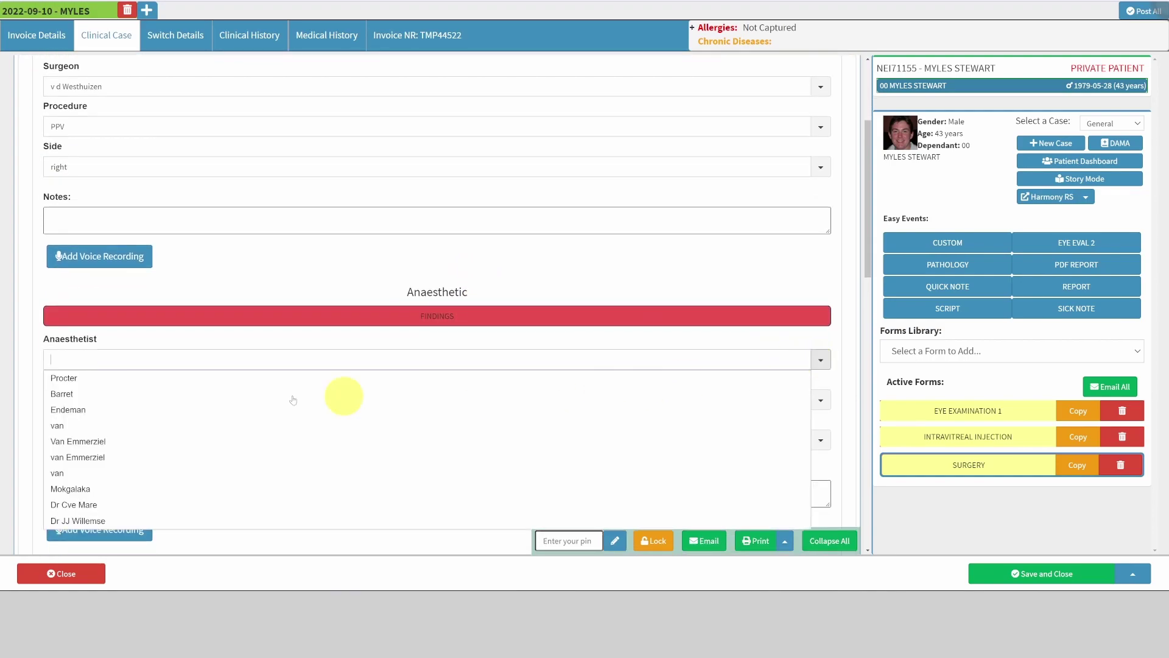
{"action": "left_click", "coordinate": [148, 408]}
{"action": "scroll", "coordinate": [124, 317], "scroll_direction": "down", "scroll_amount": 2}
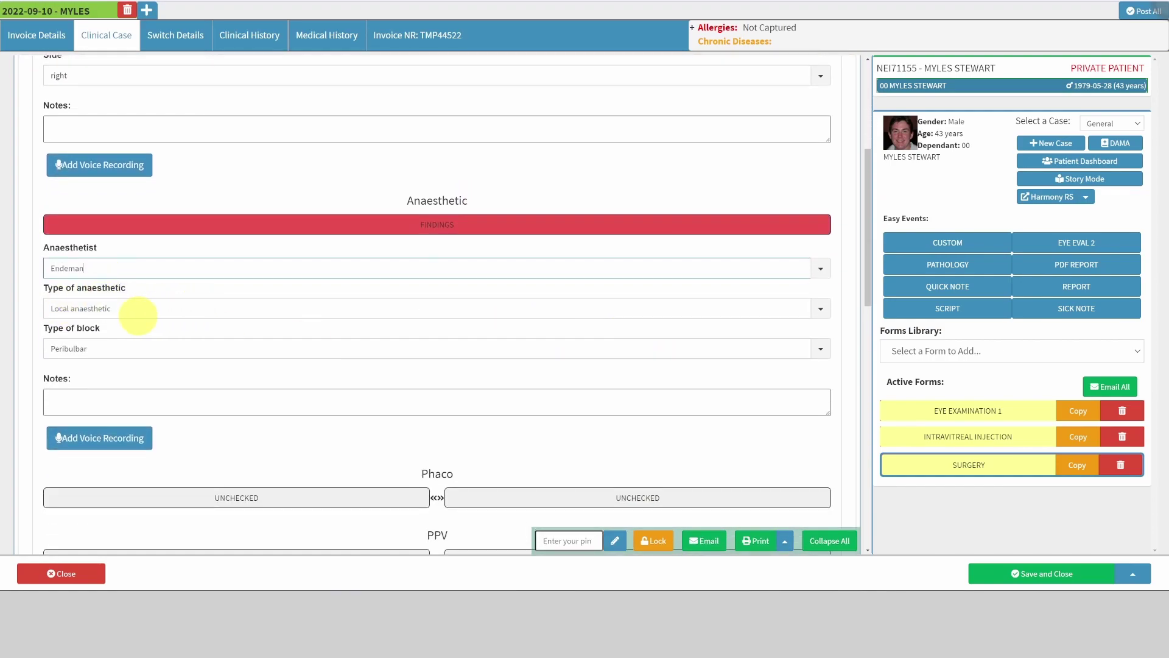
Step: Mark findings for the right-eye PPV and set the reason for surgery to Epiretinal membrane
{"action": "scroll", "coordinate": [287, 308], "scroll_direction": "down", "scroll_amount": 2}
{"action": "scroll", "coordinate": [309, 374], "scroll_direction": "down", "scroll_amount": 2}
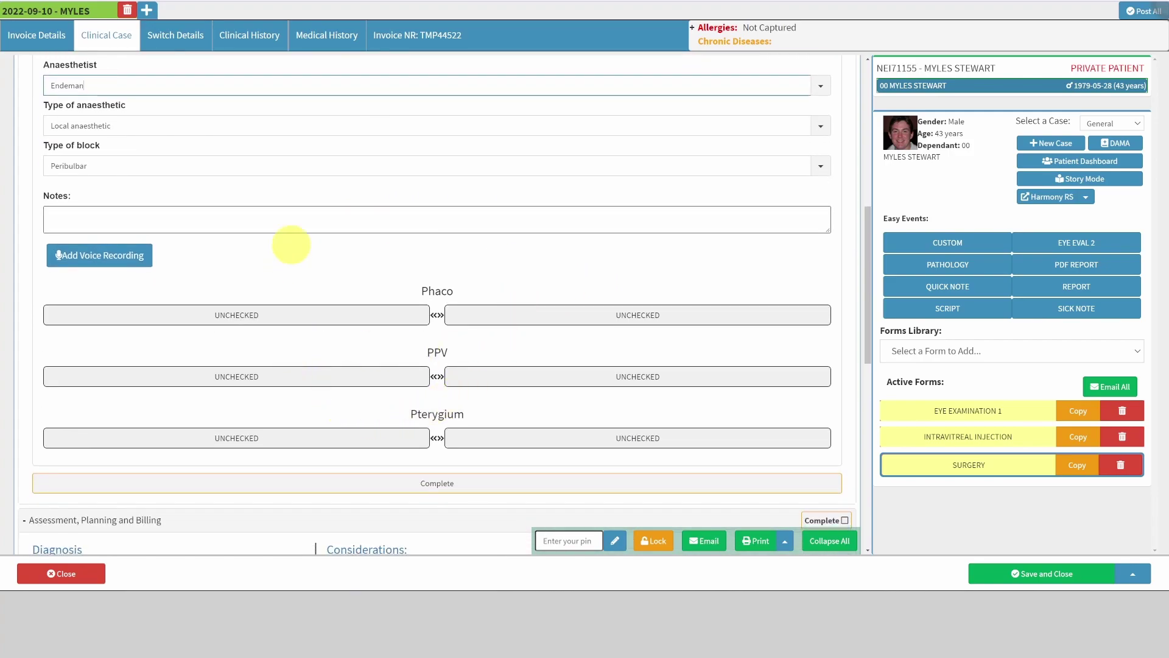
{"action": "scroll", "coordinate": [427, 317], "scroll_direction": "down", "scroll_amount": 2}
{"action": "left_click", "coordinate": [351, 291]}
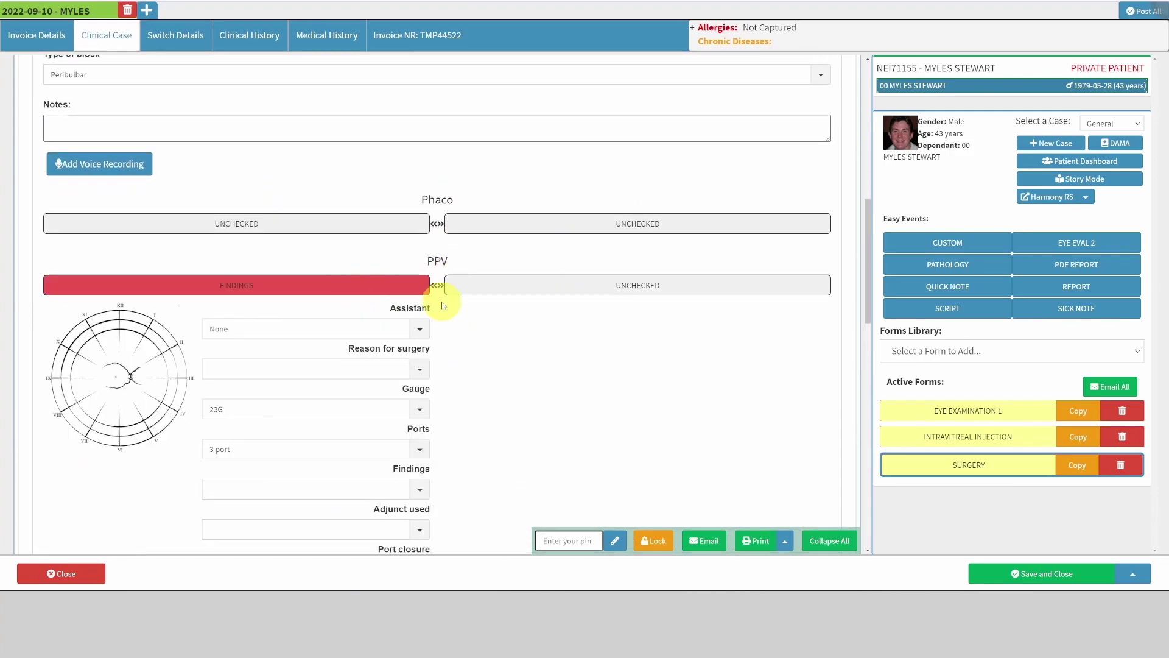
{"action": "scroll", "coordinate": [240, 381], "scroll_direction": "down", "scroll_amount": 5}
{"action": "scroll", "coordinate": [410, 287], "scroll_direction": "up", "scroll_amount": 3}
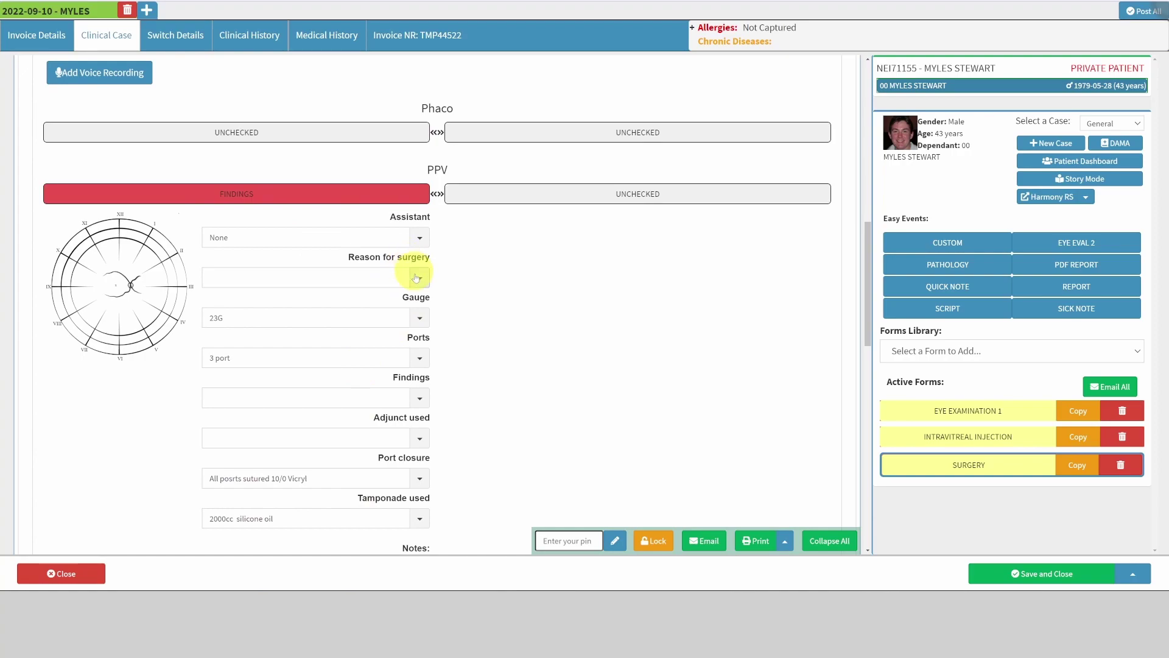
{"action": "left_click", "coordinate": [419, 279]}
{"action": "left_click", "coordinate": [274, 295]}
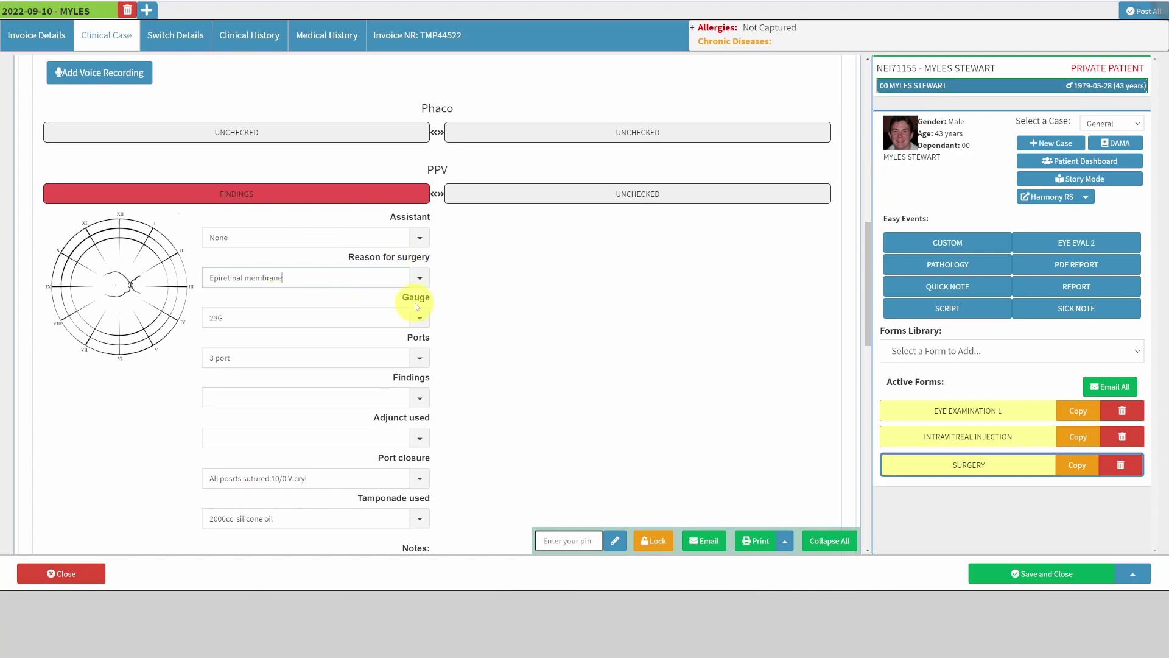
Step: Set the adjunct used in the right-eye PPV to Triamcinilone
{"action": "scroll", "coordinate": [420, 310], "scroll_direction": "down", "scroll_amount": 1}
{"action": "scroll", "coordinate": [421, 368], "scroll_direction": "down", "scroll_amount": 1}
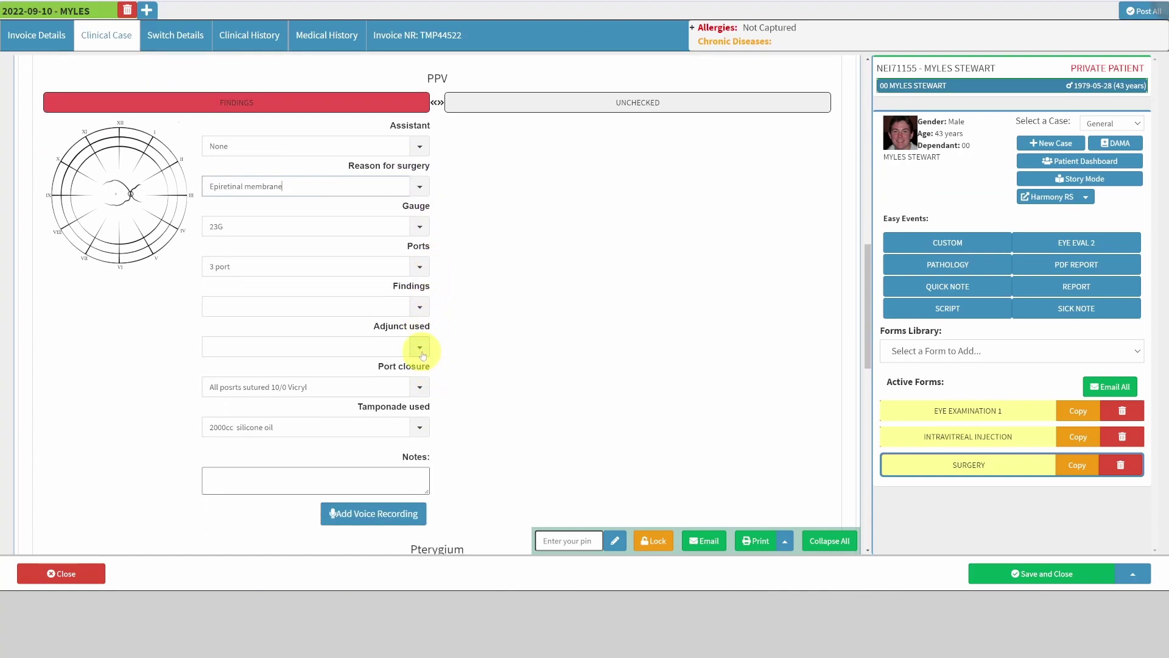
{"action": "left_click", "coordinate": [419, 346]}
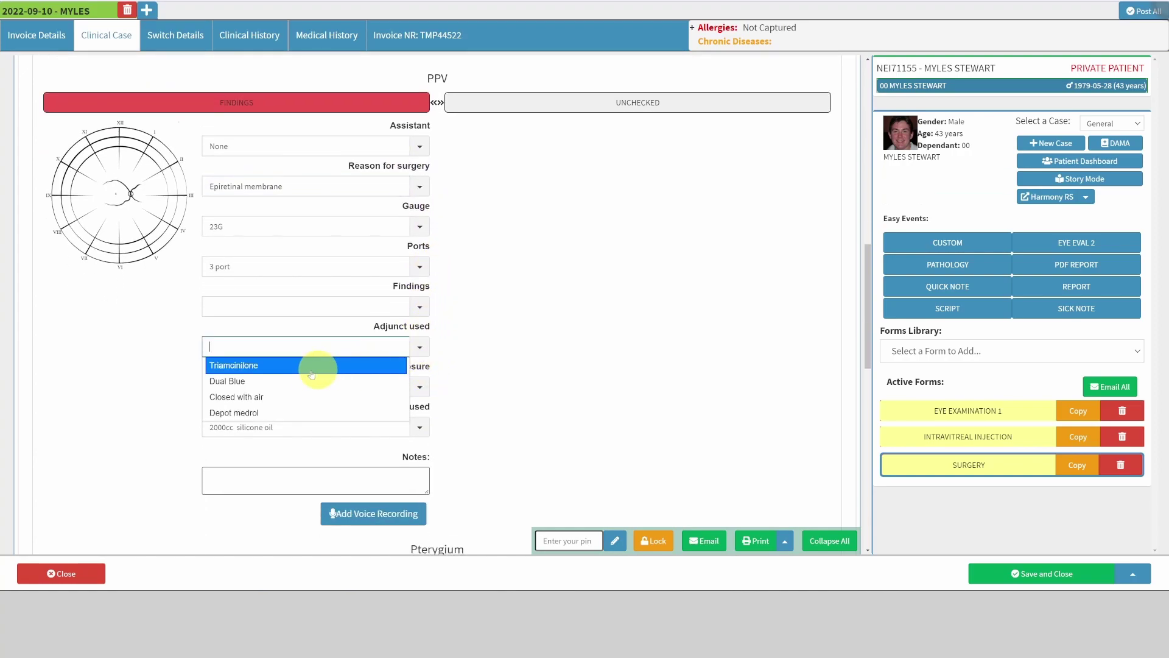
{"action": "left_click", "coordinate": [265, 370]}
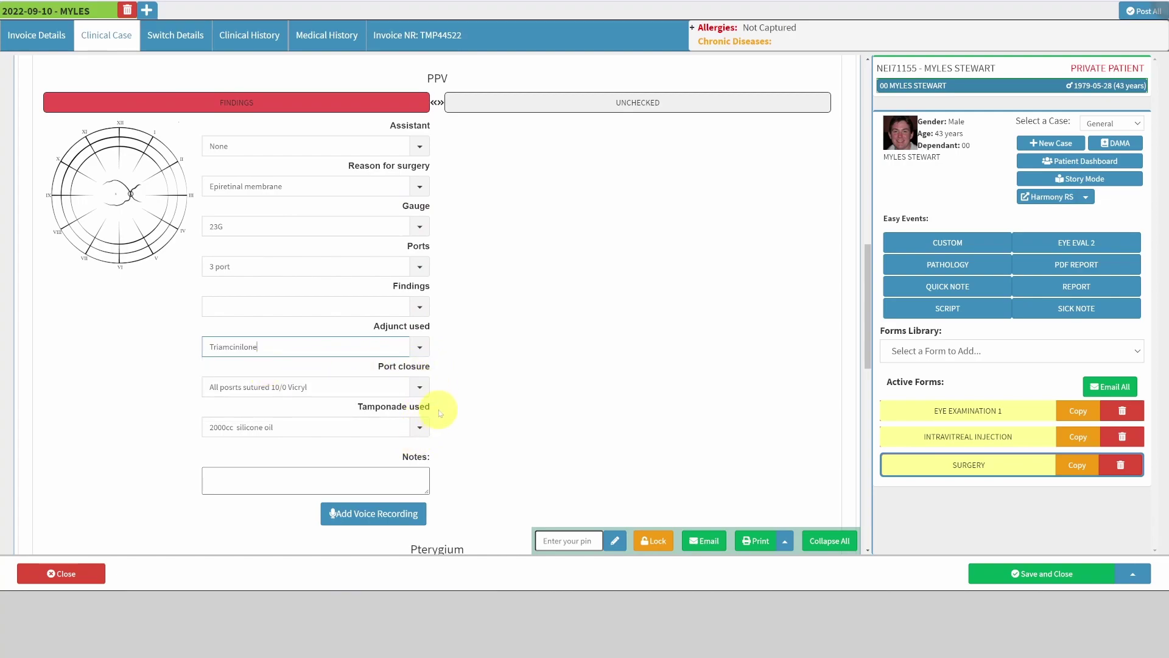
Step: Open the right-eye PPV fundus diagram in the image editor, view it and close it without saving
{"action": "scroll", "coordinate": [466, 393], "scroll_direction": "down", "scroll_amount": 1}
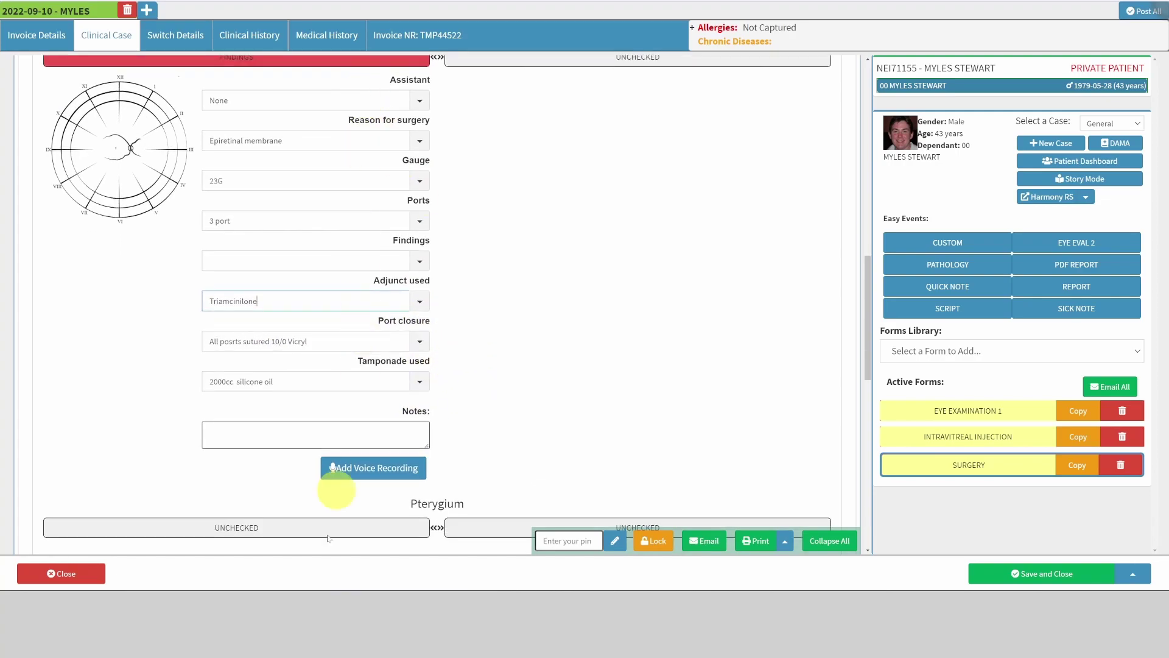
{"action": "left_click", "coordinate": [128, 179]}
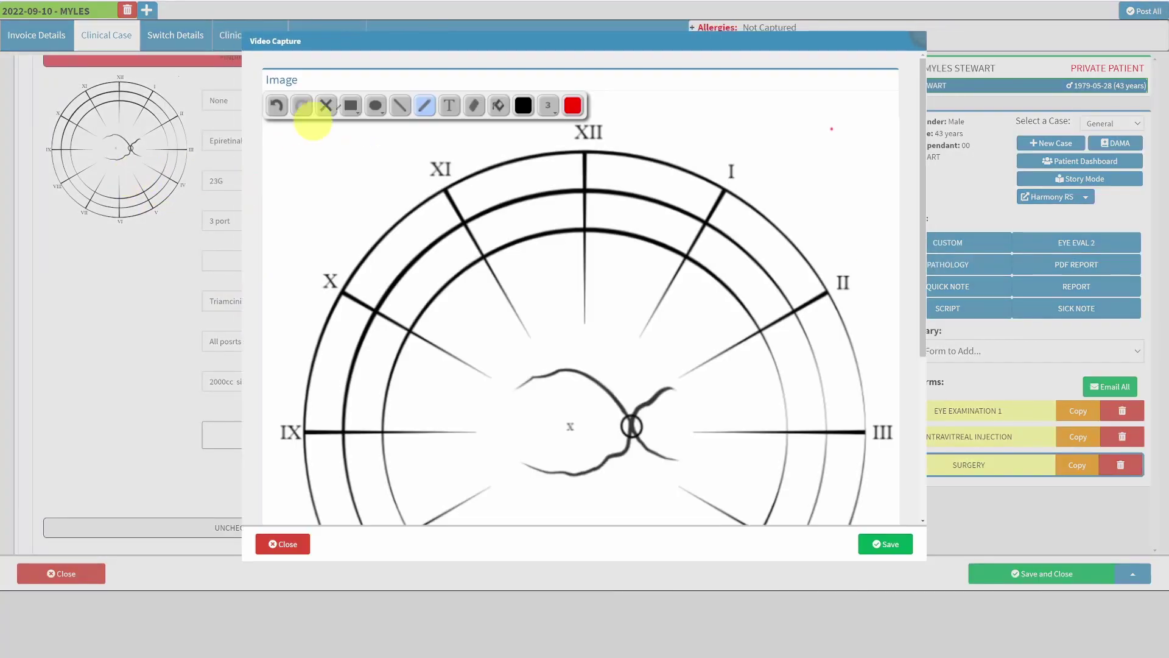
{"action": "scroll", "coordinate": [645, 317], "scroll_direction": "down", "scroll_amount": 2}
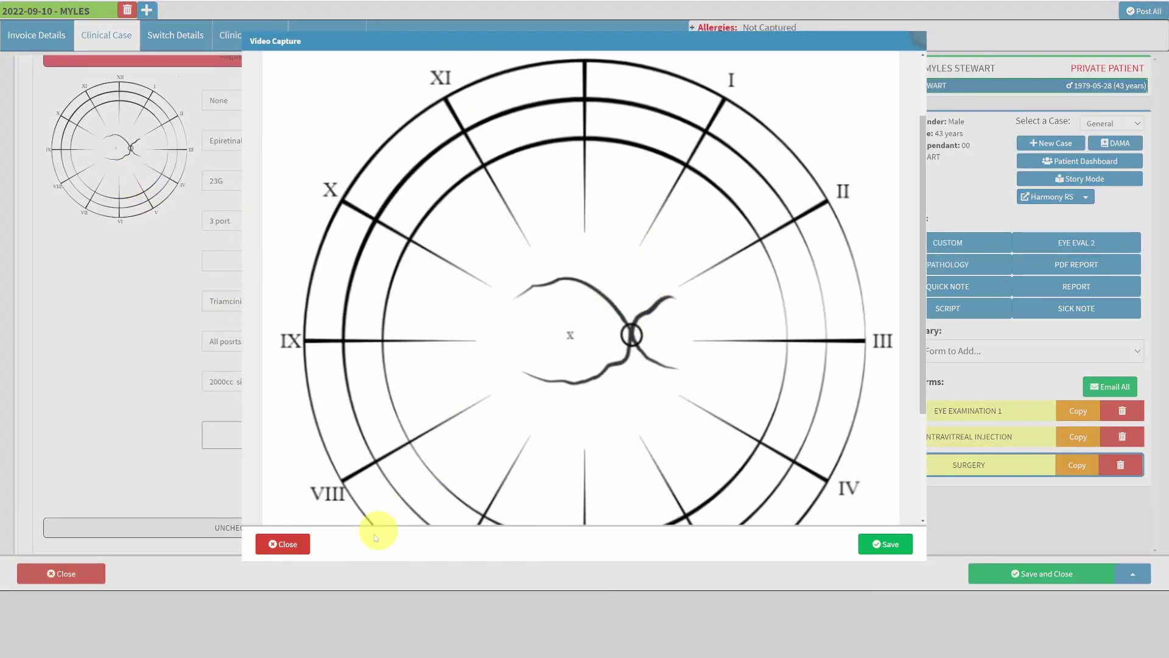
{"action": "left_click", "coordinate": [284, 544]}
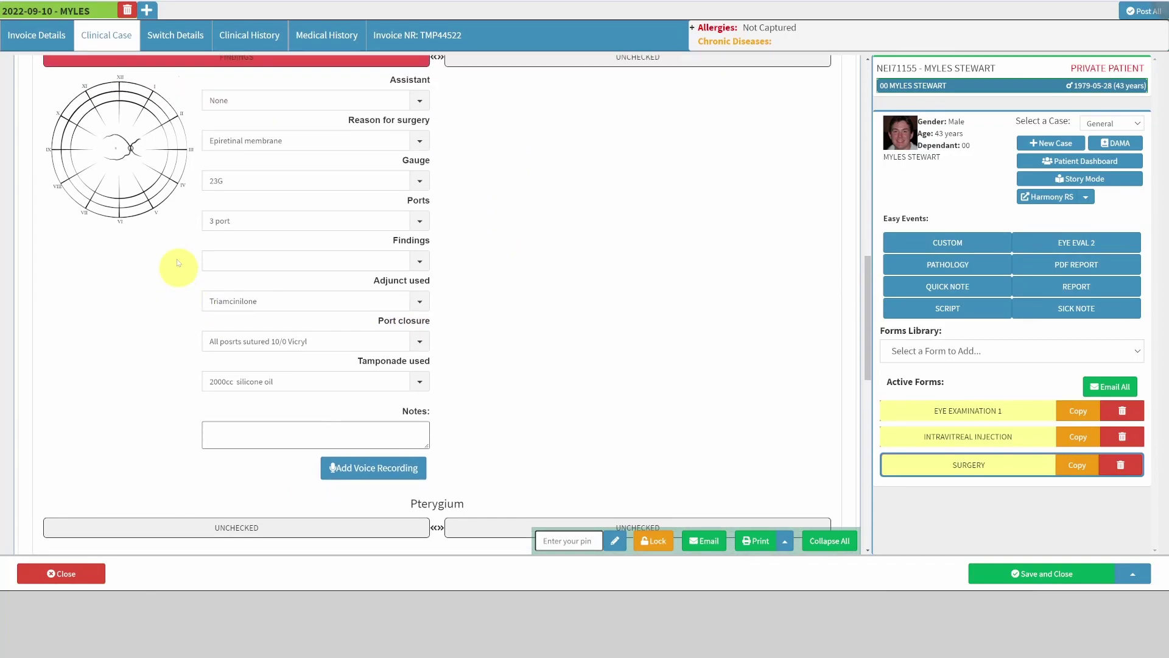
Step: Mark findings for the right eye under Phaco in the Surgery section and review its default fields
{"action": "scroll", "coordinate": [358, 243], "scroll_direction": "down", "scroll_amount": 2}
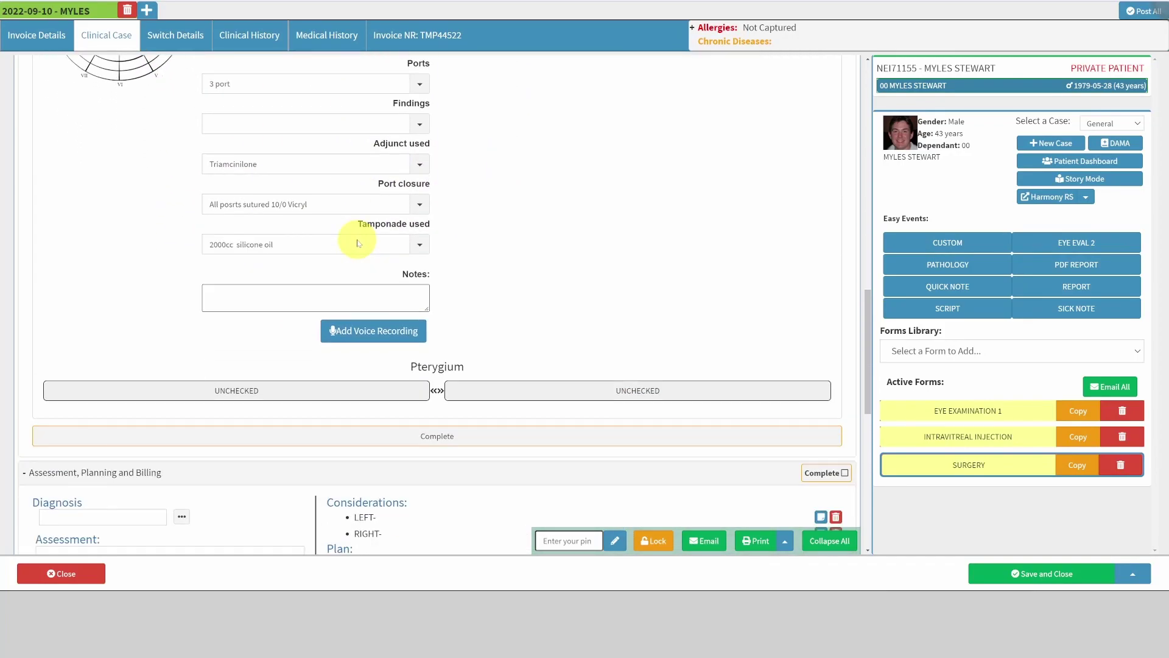
{"action": "scroll", "coordinate": [431, 230], "scroll_direction": "up", "scroll_amount": 7}
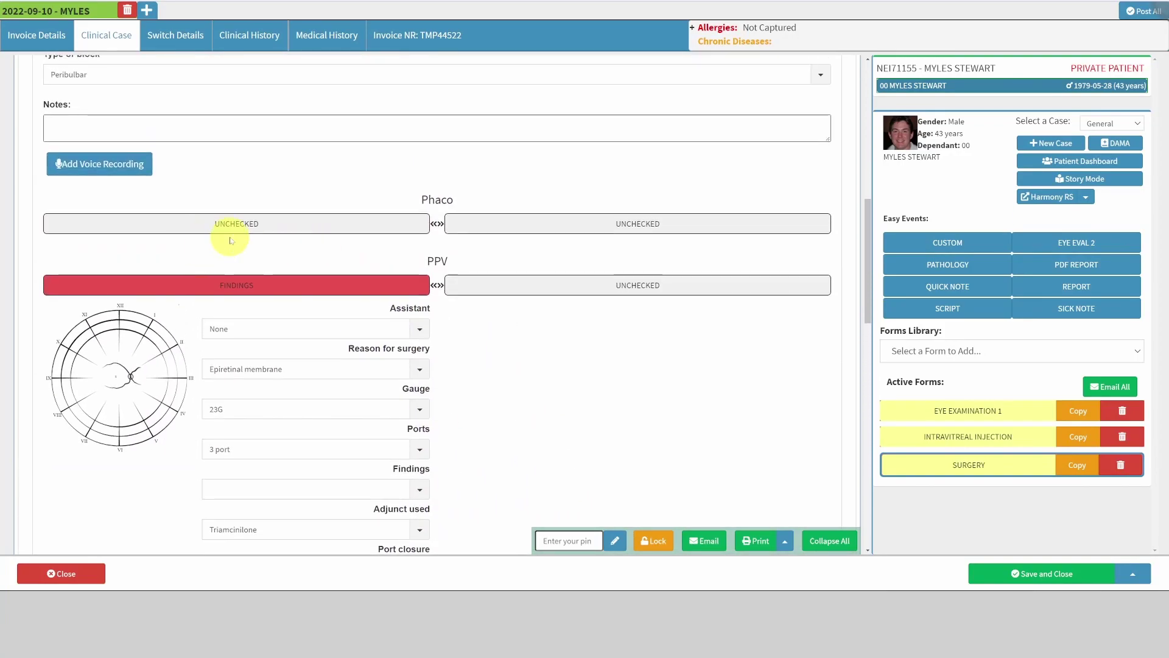
{"action": "left_click", "coordinate": [274, 225]}
{"action": "scroll", "coordinate": [456, 266], "scroll_direction": "down", "scroll_amount": 2}
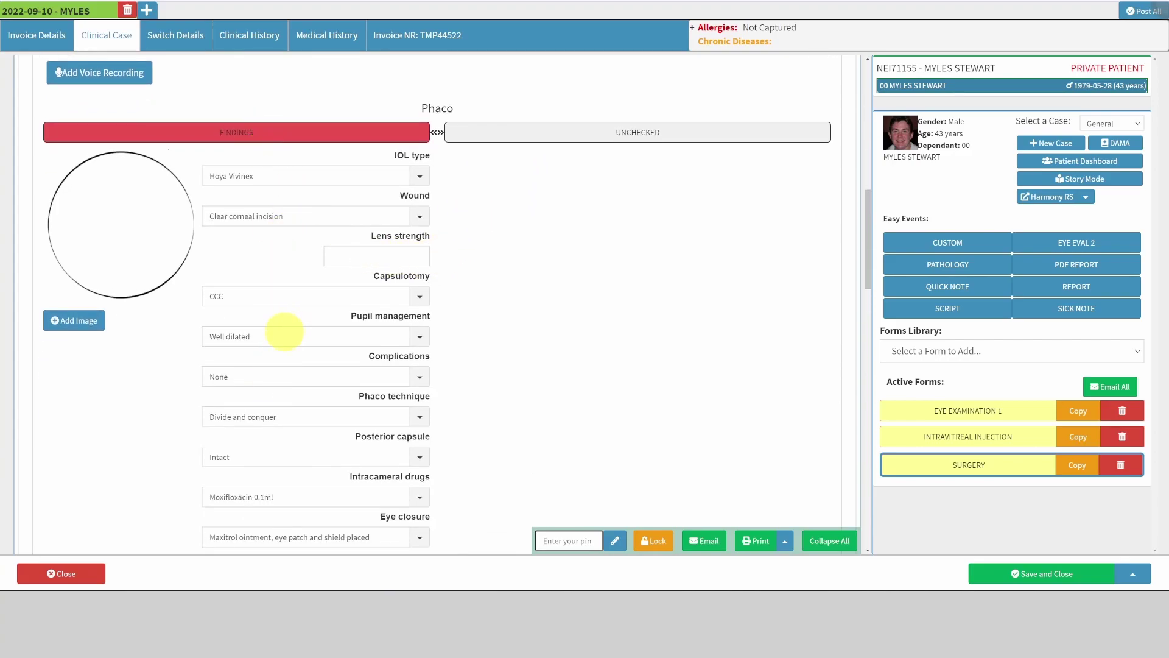
{"action": "scroll", "coordinate": [285, 332], "scroll_direction": "down", "scroll_amount": 2}
Step: Sign the Surgery form with the practitioner's PIN and open the additional save options
{"action": "scroll", "coordinate": [421, 229], "scroll_direction": "down", "scroll_amount": 15}
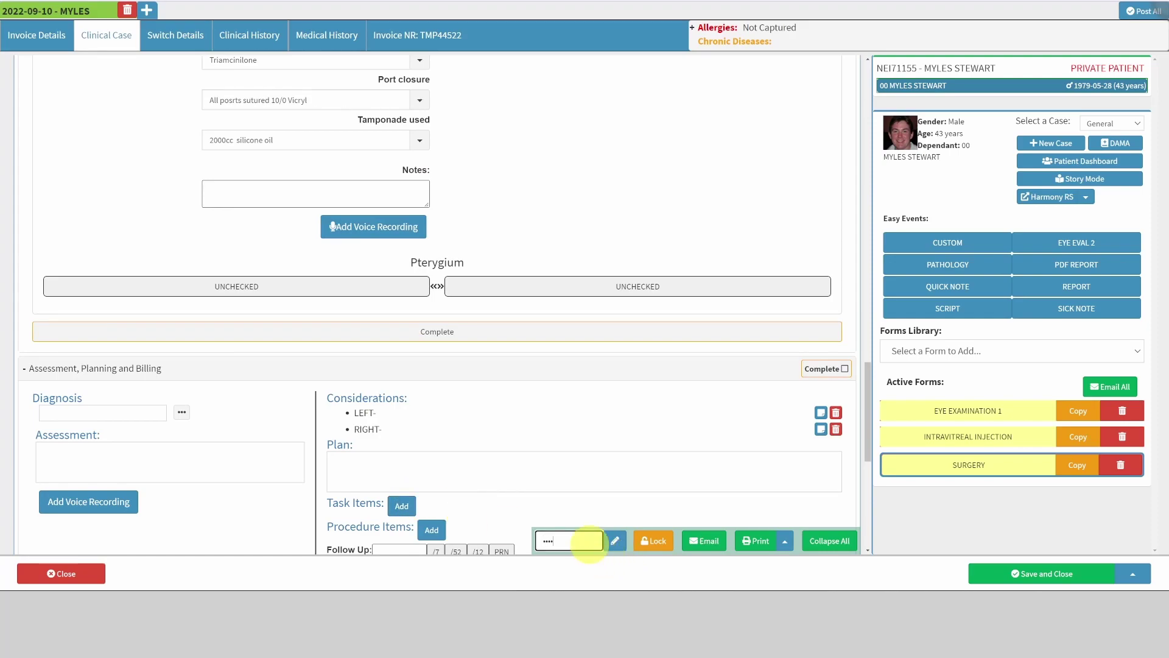
{"action": "left_click", "coordinate": [616, 541]}
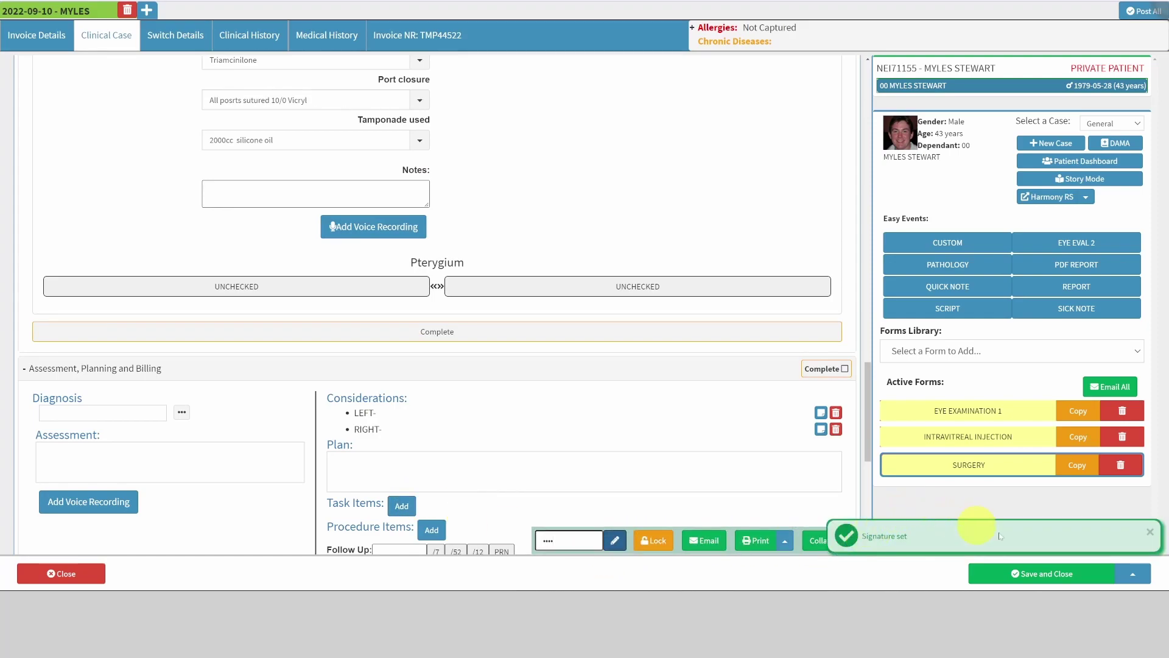
{"action": "left_click", "coordinate": [1132, 575]}
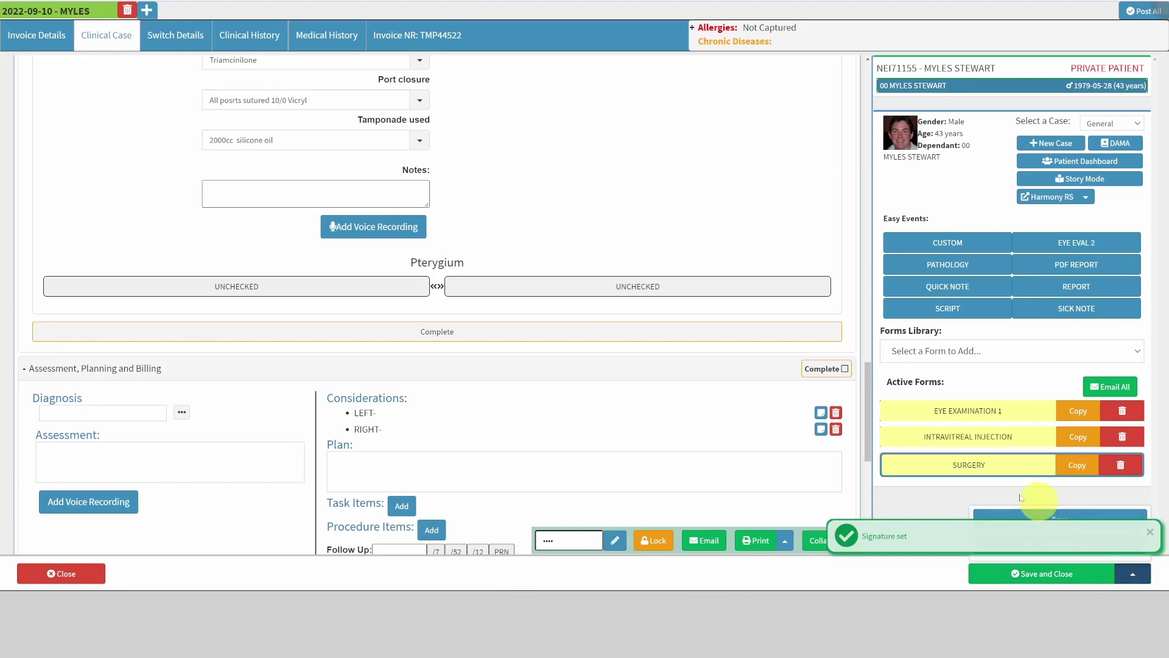
Step: Review the patient's clinical history for 2022-09-10, covering the Eye Examination 1, Intravitreal Injection and Surgery entries
{"action": "left_click", "coordinate": [245, 35]}
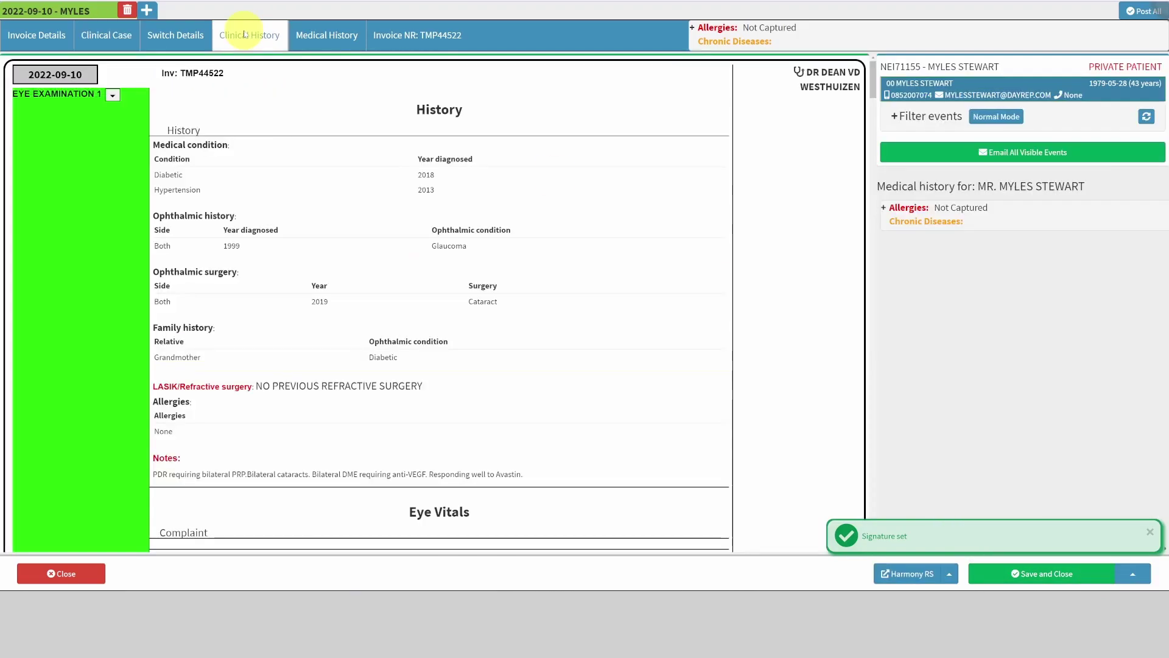
{"action": "scroll", "coordinate": [439, 229], "scroll_direction": "down", "scroll_amount": 15}
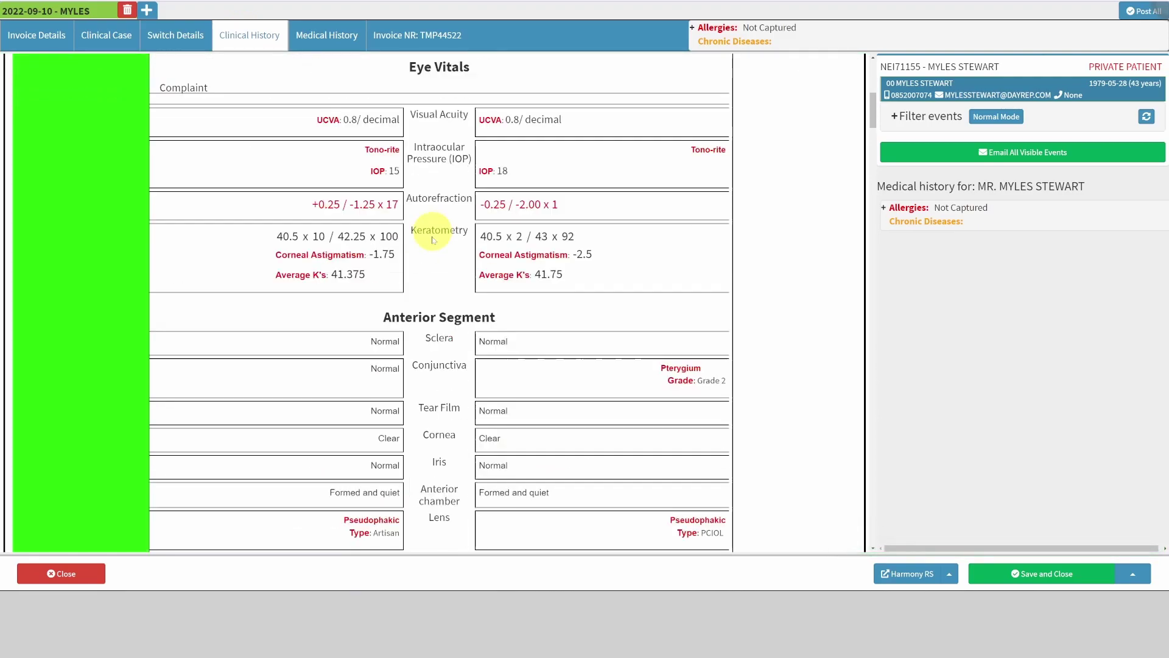
{"action": "scroll", "coordinate": [434, 311], "scroll_direction": "down", "scroll_amount": 7}
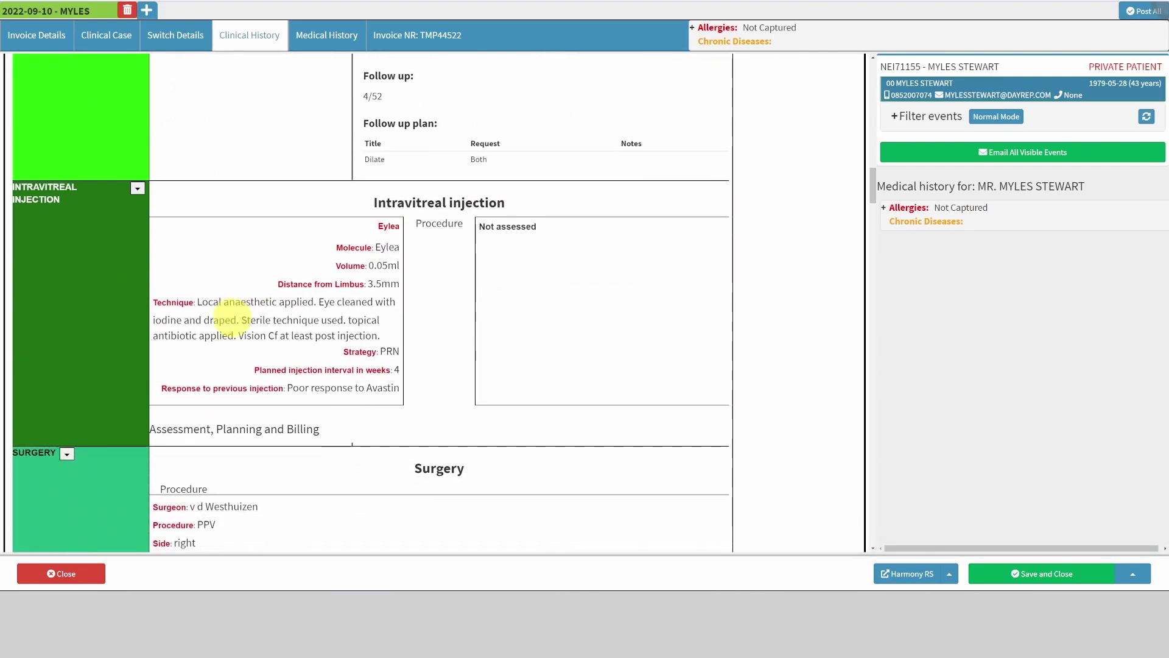
{"action": "scroll", "coordinate": [206, 289], "scroll_direction": "down", "scroll_amount": 3}
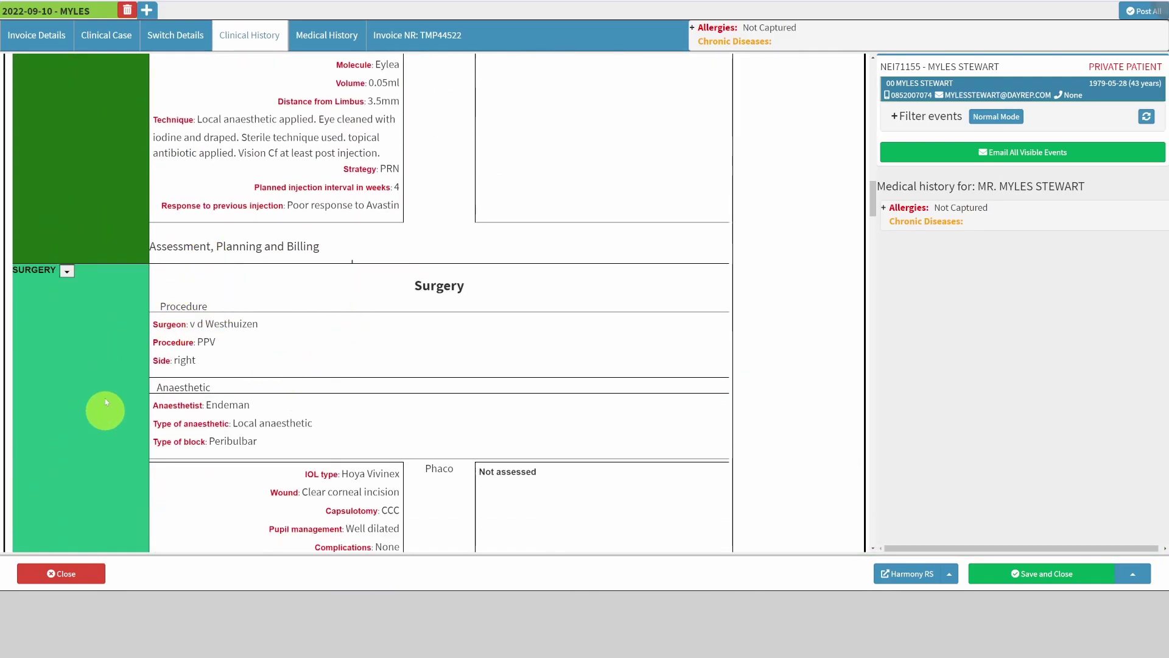
{"action": "scroll", "coordinate": [97, 395], "scroll_direction": "down", "scroll_amount": 2}
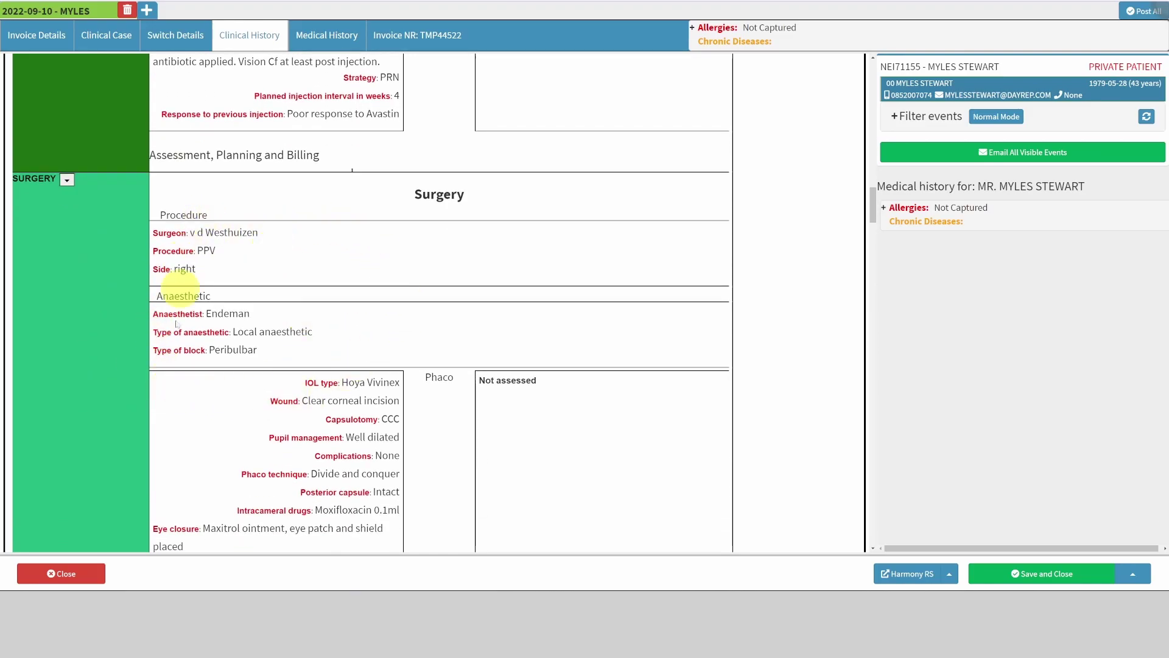
{"action": "scroll", "coordinate": [181, 287], "scroll_direction": "down", "scroll_amount": 5}
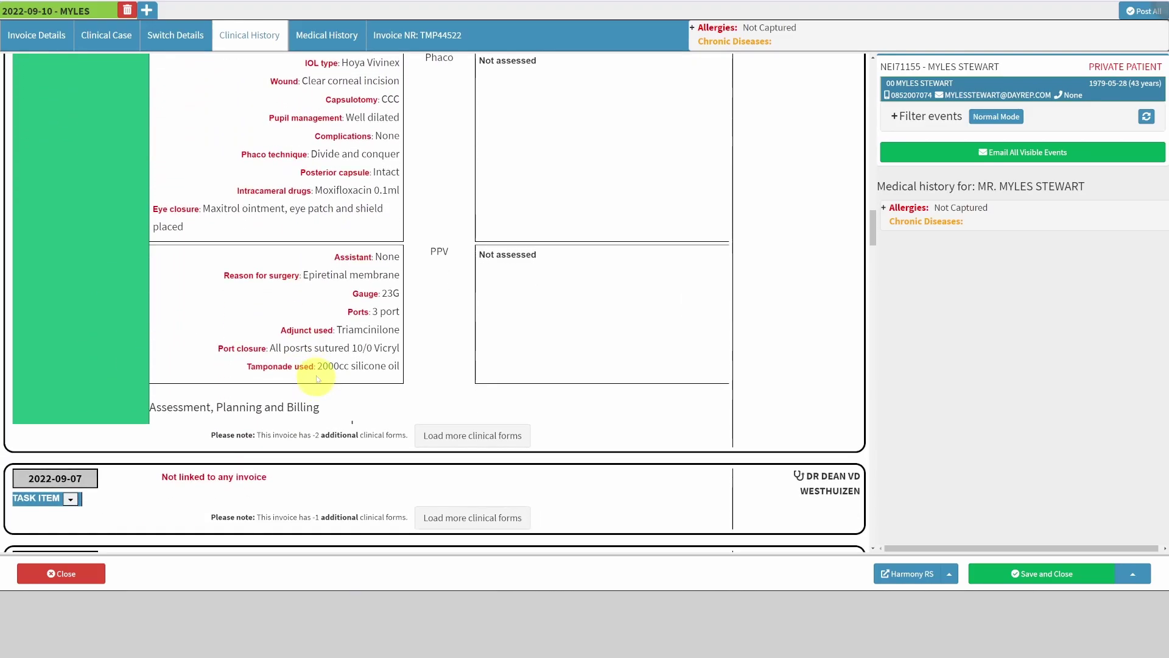
{"action": "scroll", "coordinate": [292, 366], "scroll_direction": "up", "scroll_amount": 7}
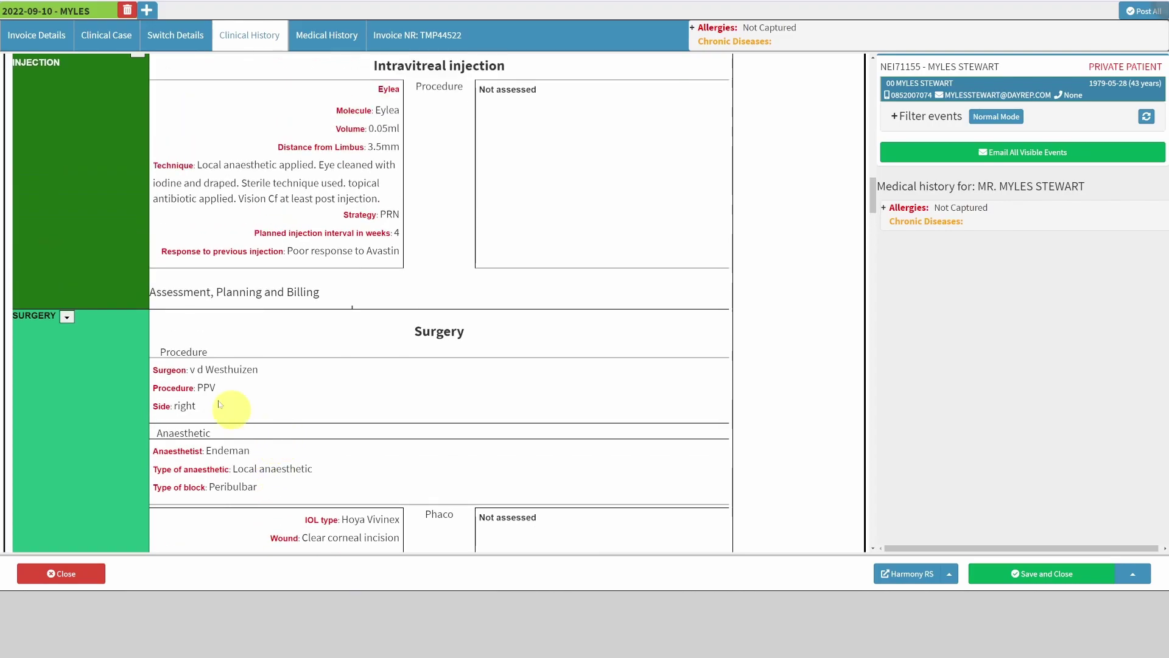
{"action": "scroll", "coordinate": [158, 426], "scroll_direction": "up", "scroll_amount": 15}
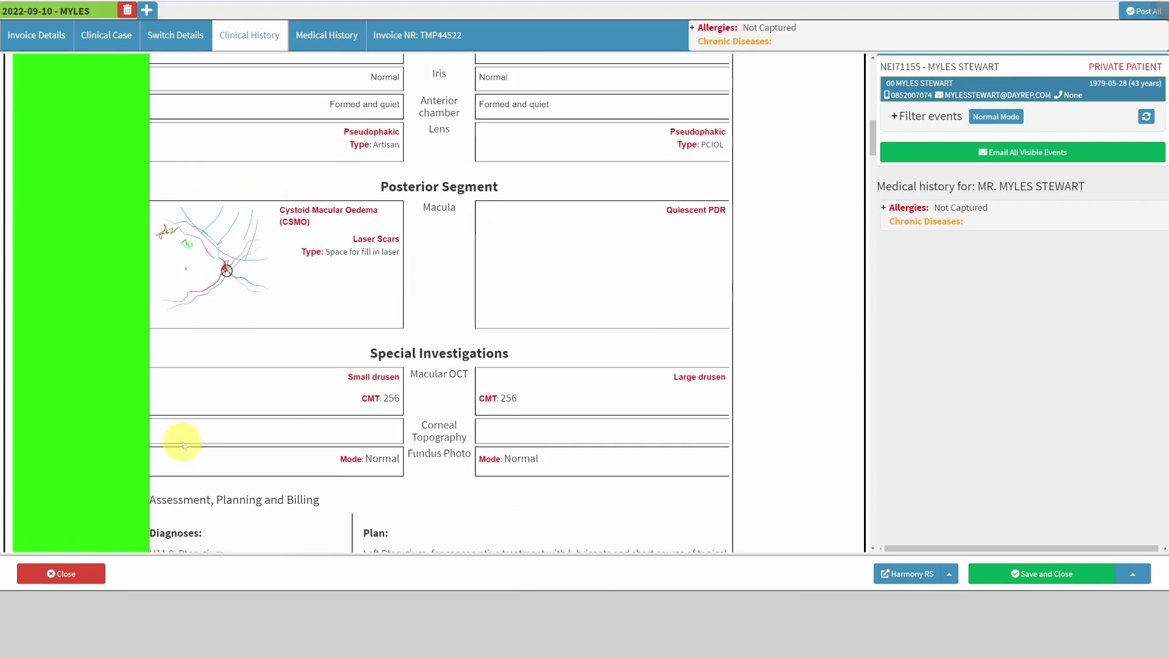
{"action": "scroll", "coordinate": [183, 445], "scroll_direction": "up", "scroll_amount": 10}
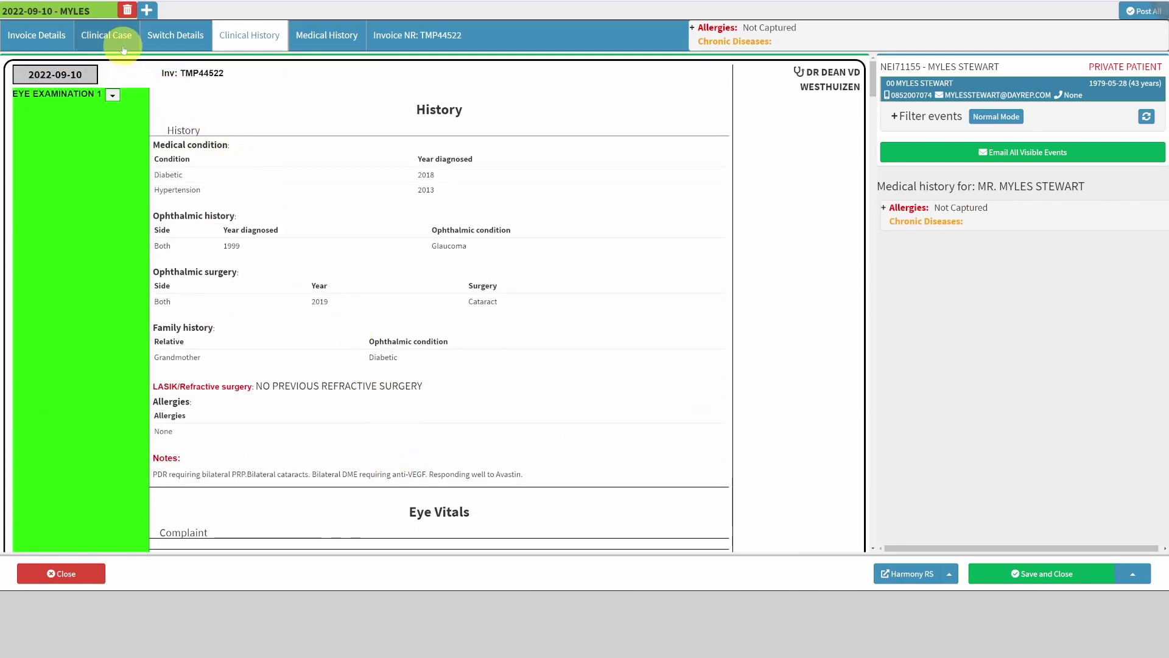
Step: Return to the clinical case, add an EYE EVAL 2 event and switch its form to POST OP
{"action": "left_click", "coordinate": [122, 47]}
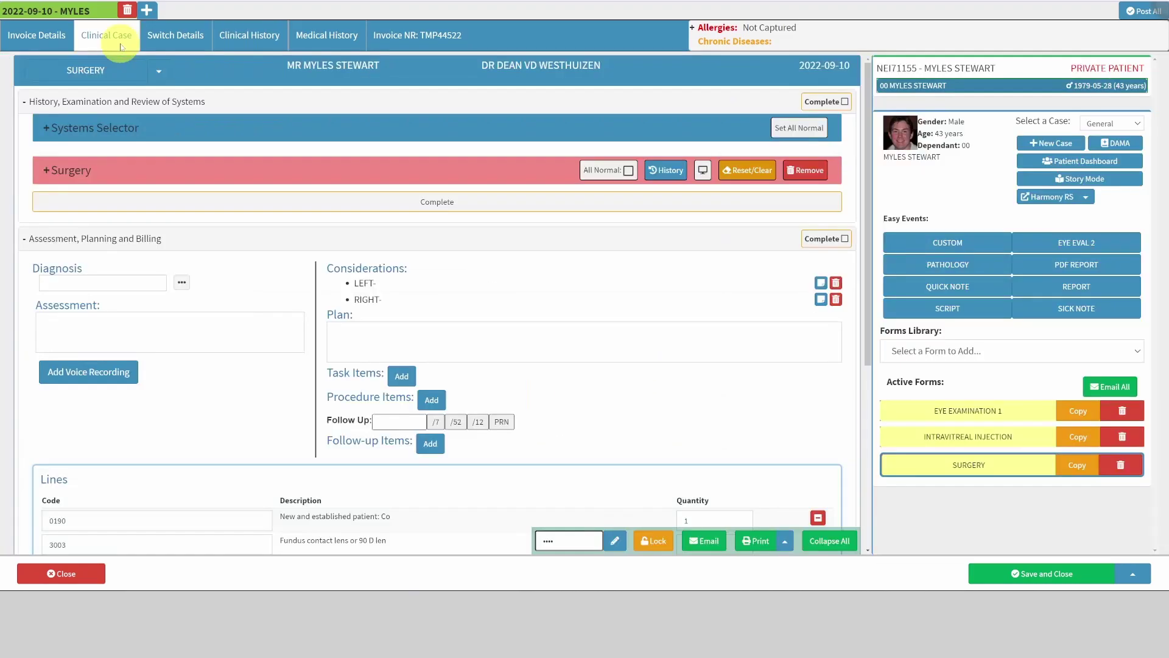
{"action": "left_click", "coordinate": [1080, 247]}
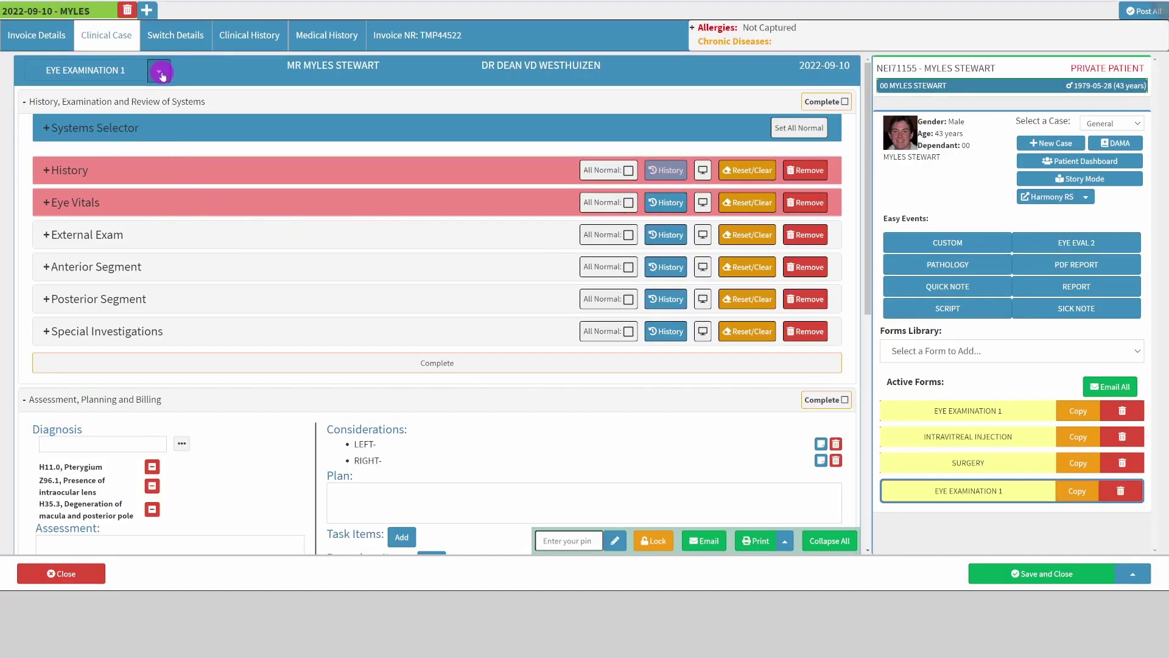
{"action": "left_click", "coordinate": [160, 72]}
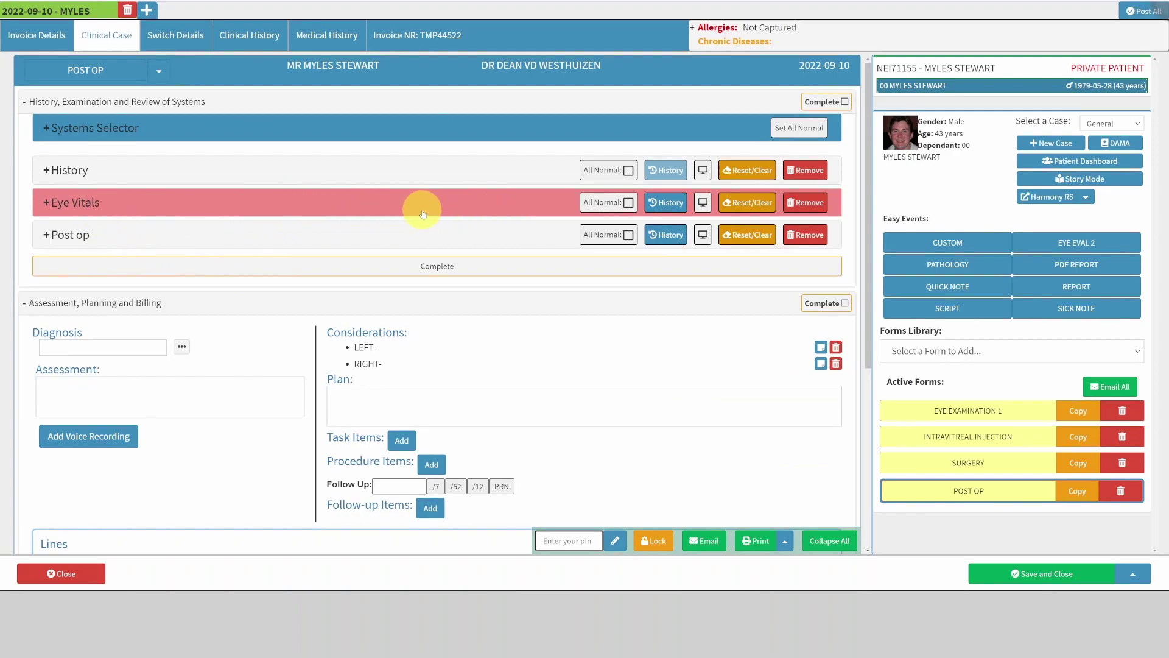
{"action": "left_click", "coordinate": [479, 208]}
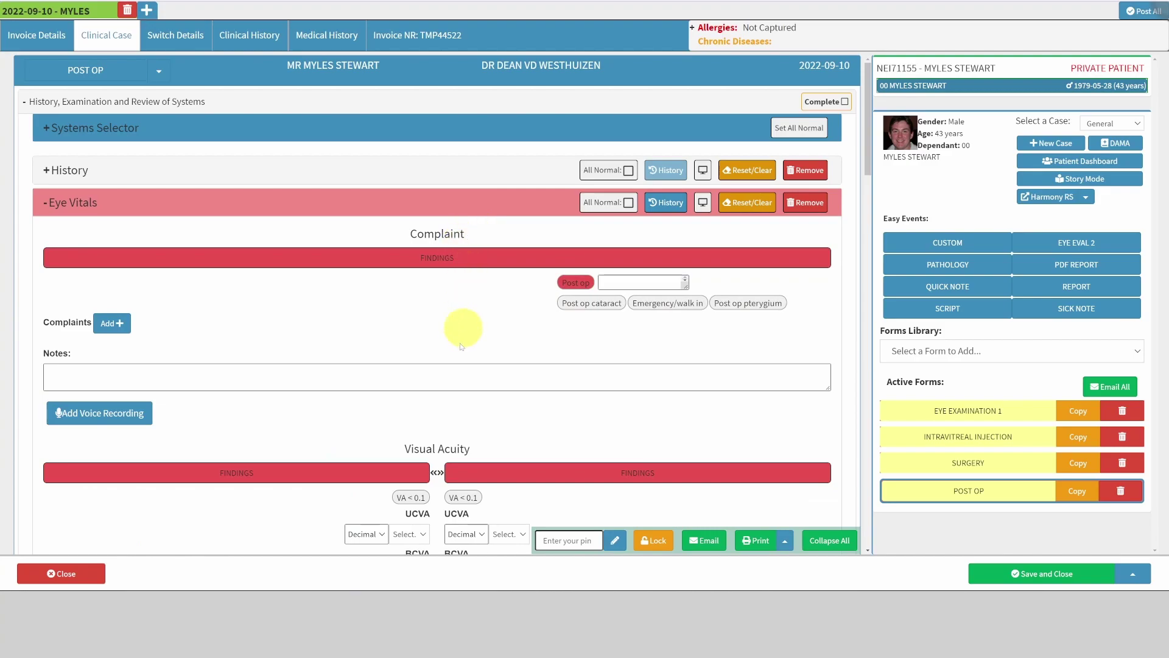
{"action": "scroll", "coordinate": [444, 469], "scroll_direction": "down", "scroll_amount": 1}
{"action": "scroll", "coordinate": [678, 294], "scroll_direction": "down", "scroll_amount": 2}
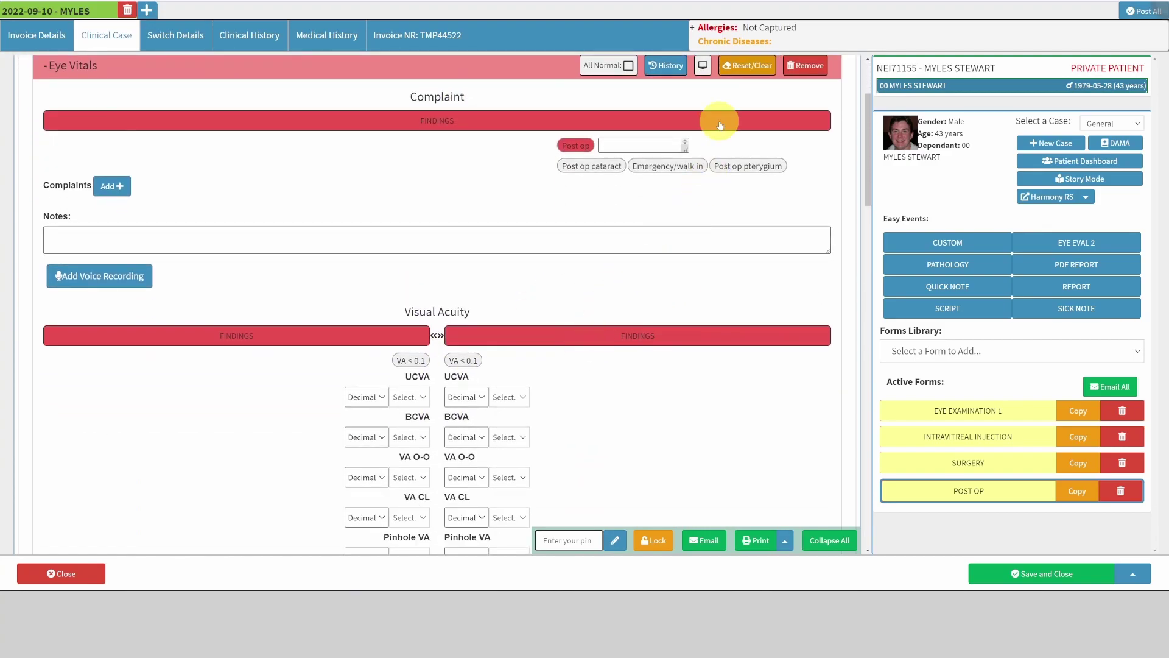
{"action": "scroll", "coordinate": [488, 396], "scroll_direction": "down", "scroll_amount": 3}
{"action": "scroll", "coordinate": [504, 387], "scroll_direction": "down", "scroll_amount": 4}
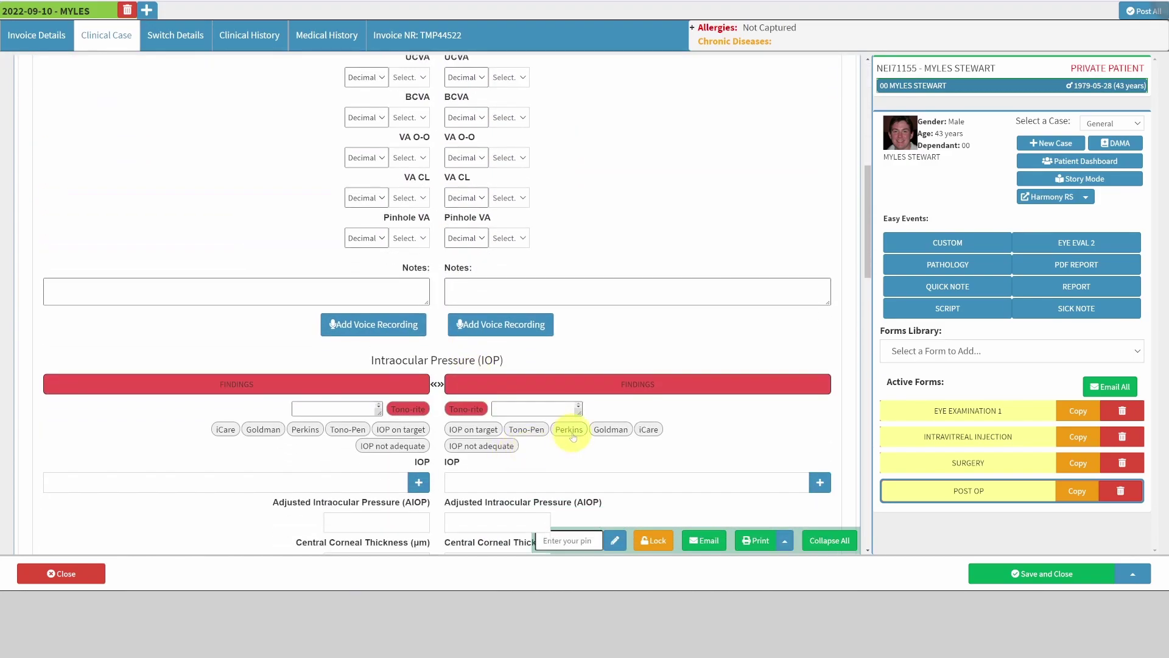
{"action": "scroll", "coordinate": [640, 425], "scroll_direction": "up", "scroll_amount": 8}
{"action": "left_click", "coordinate": [708, 207]}
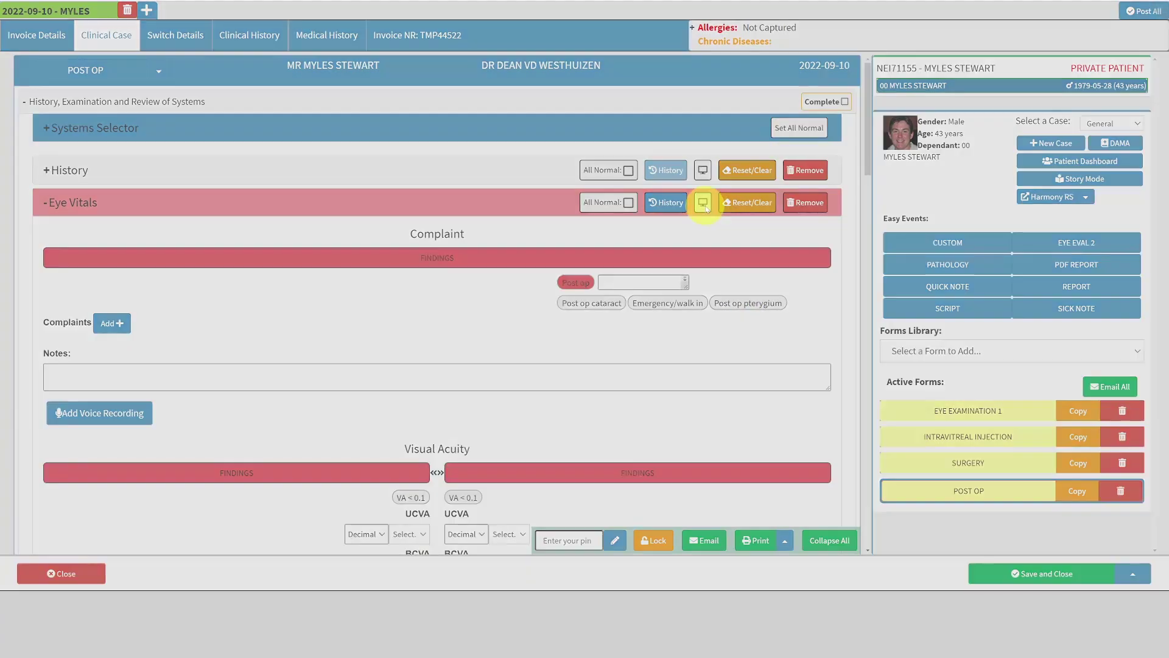
{"action": "left_click", "coordinate": [584, 544]}
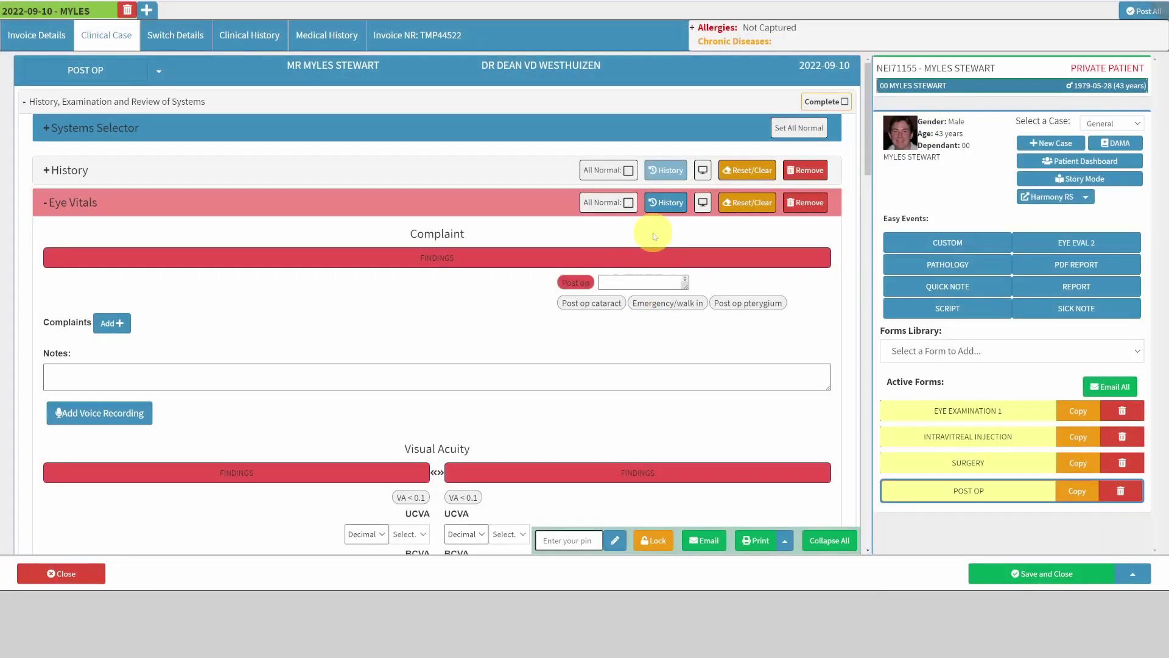
{"action": "left_click", "coordinate": [701, 206]}
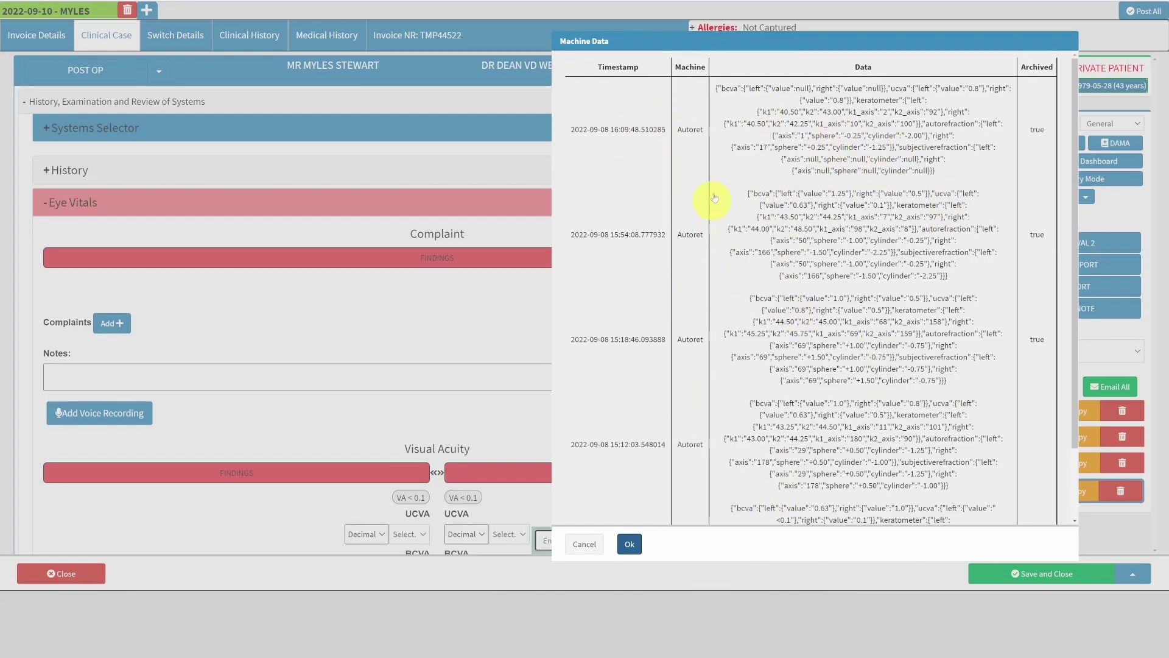
{"action": "left_click", "coordinate": [710, 144]}
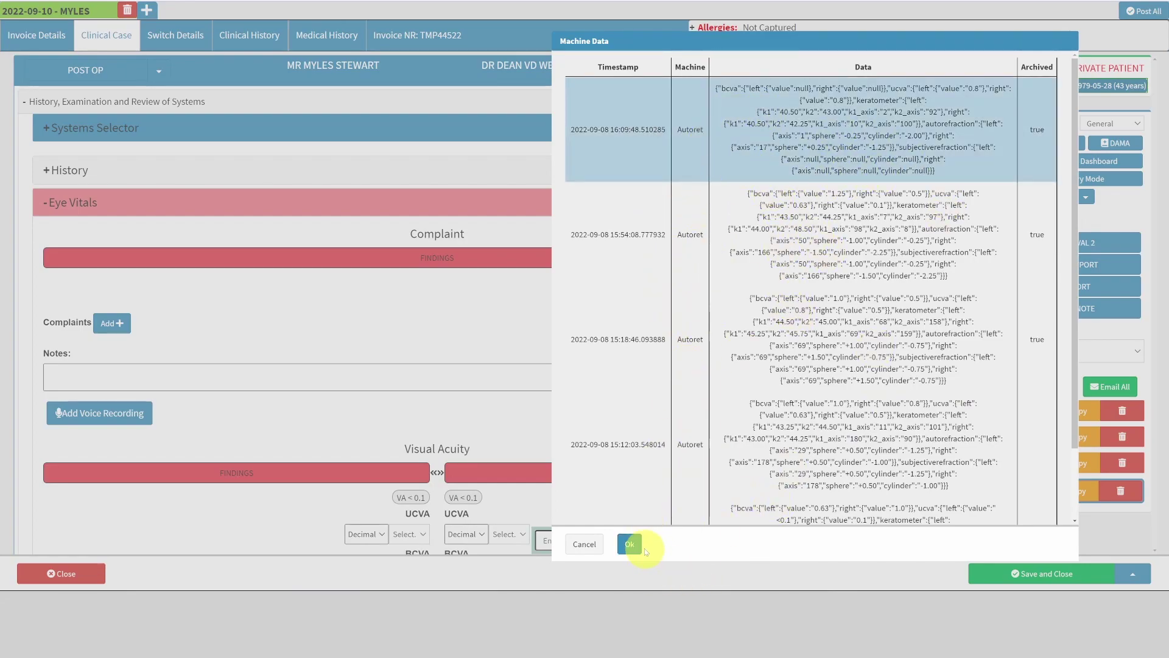
{"action": "key", "text": "Return"}
Step: Set the right eye's intraocular pressure (IOP) to 22 in Eye Vitals
{"action": "scroll", "coordinate": [487, 426], "scroll_direction": "down", "scroll_amount": 3}
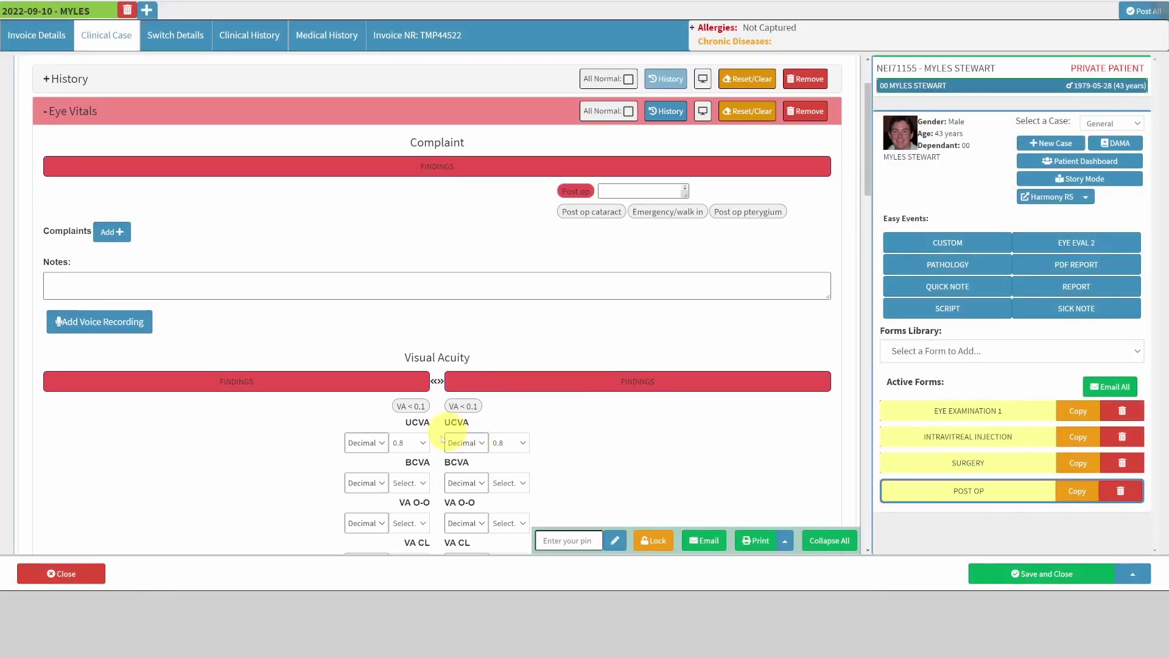
{"action": "scroll", "coordinate": [504, 381], "scroll_direction": "down", "scroll_amount": 2}
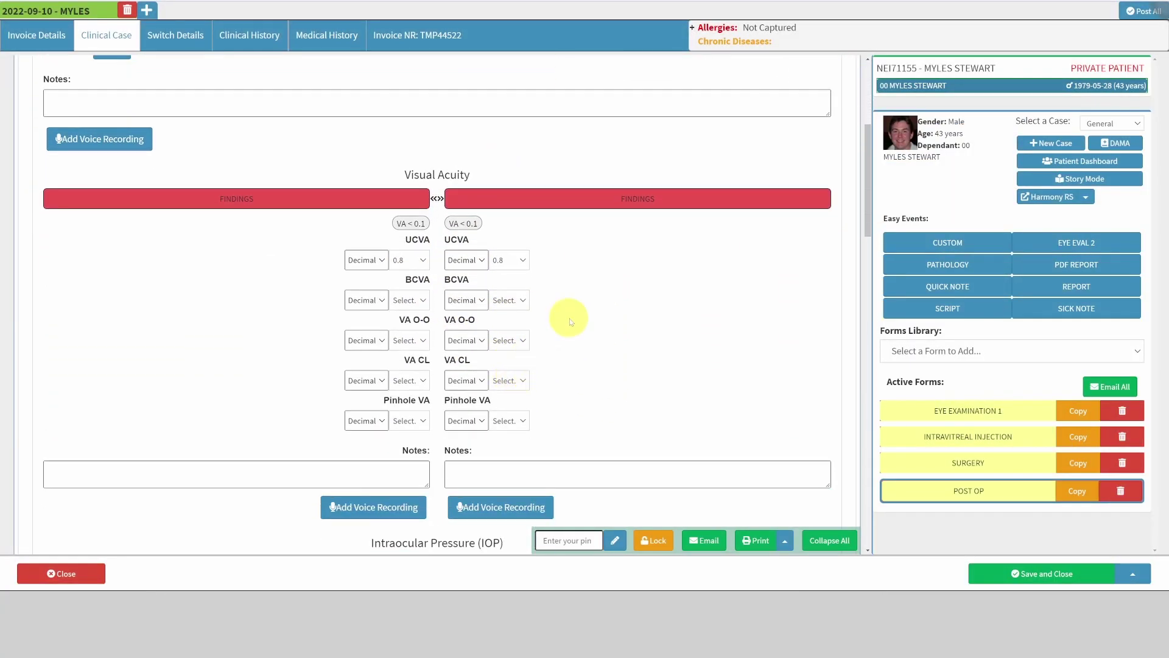
{"action": "scroll", "coordinate": [550, 321], "scroll_direction": "down", "scroll_amount": 6}
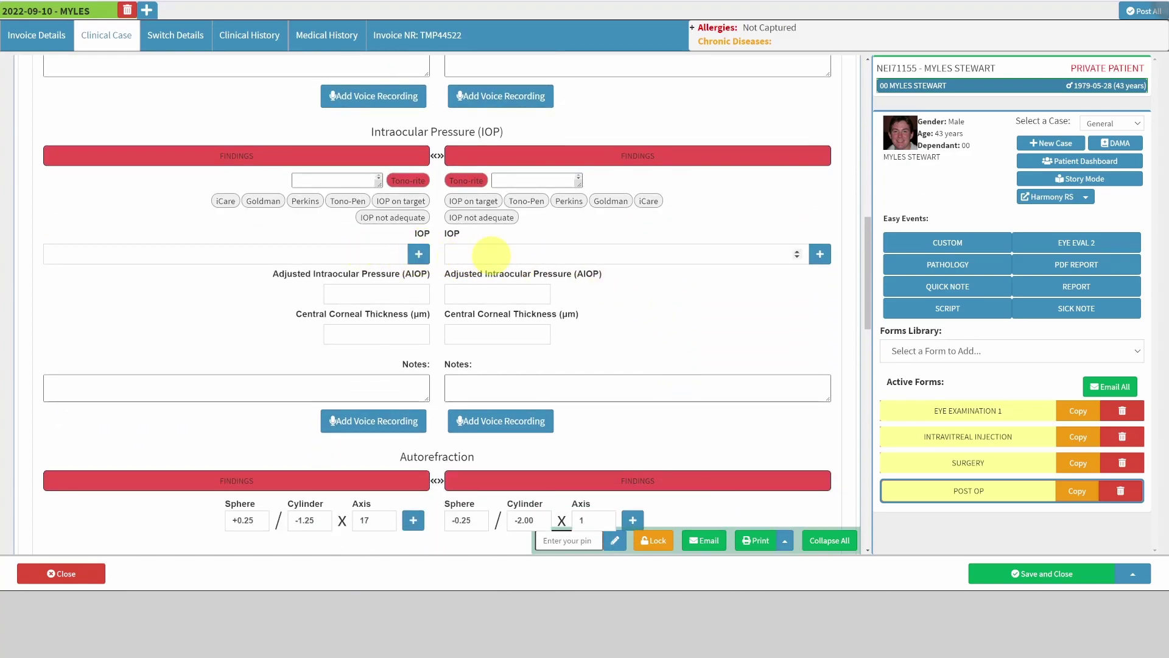
{"action": "left_click", "coordinate": [419, 254]}
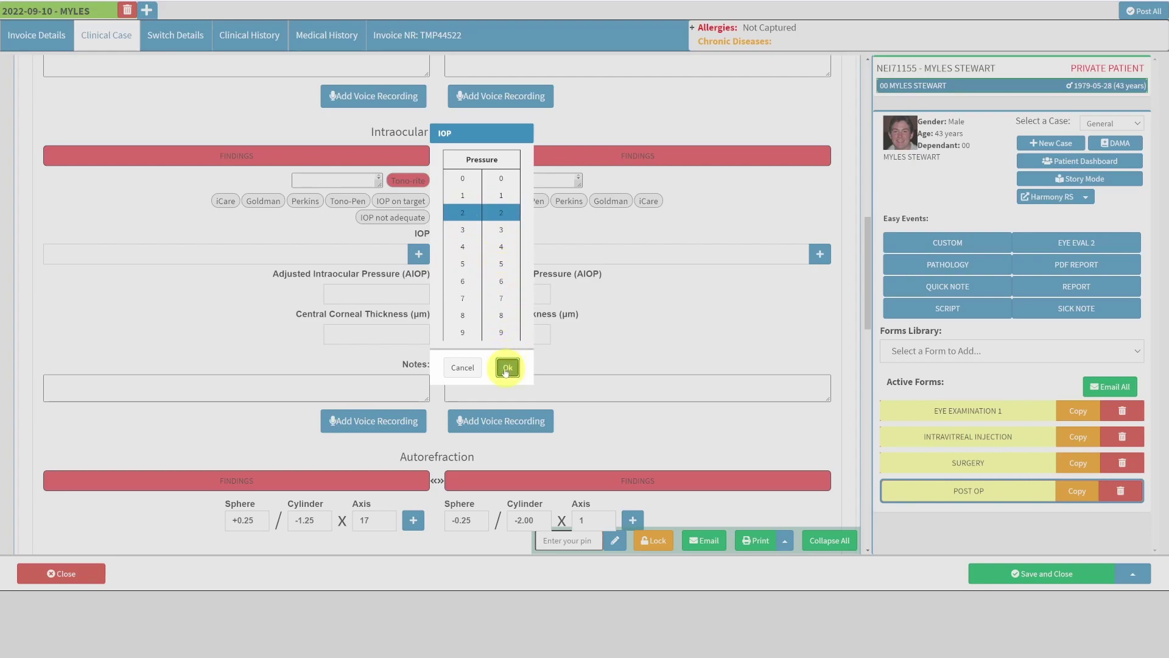
{"action": "left_click", "coordinate": [507, 368]}
Step: Expand the Post op section and mark the right eye's Cataract post op entry as having findings
{"action": "scroll", "coordinate": [755, 346], "scroll_direction": "down", "scroll_amount": 5}
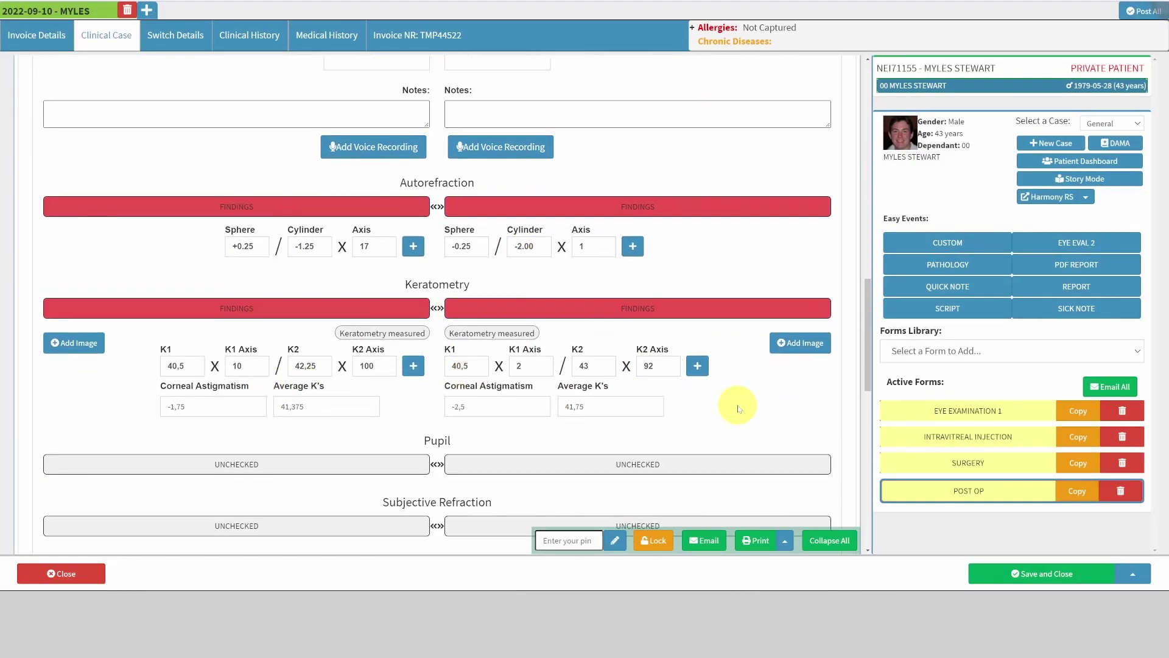
{"action": "scroll", "coordinate": [693, 390], "scroll_direction": "down", "scroll_amount": 5}
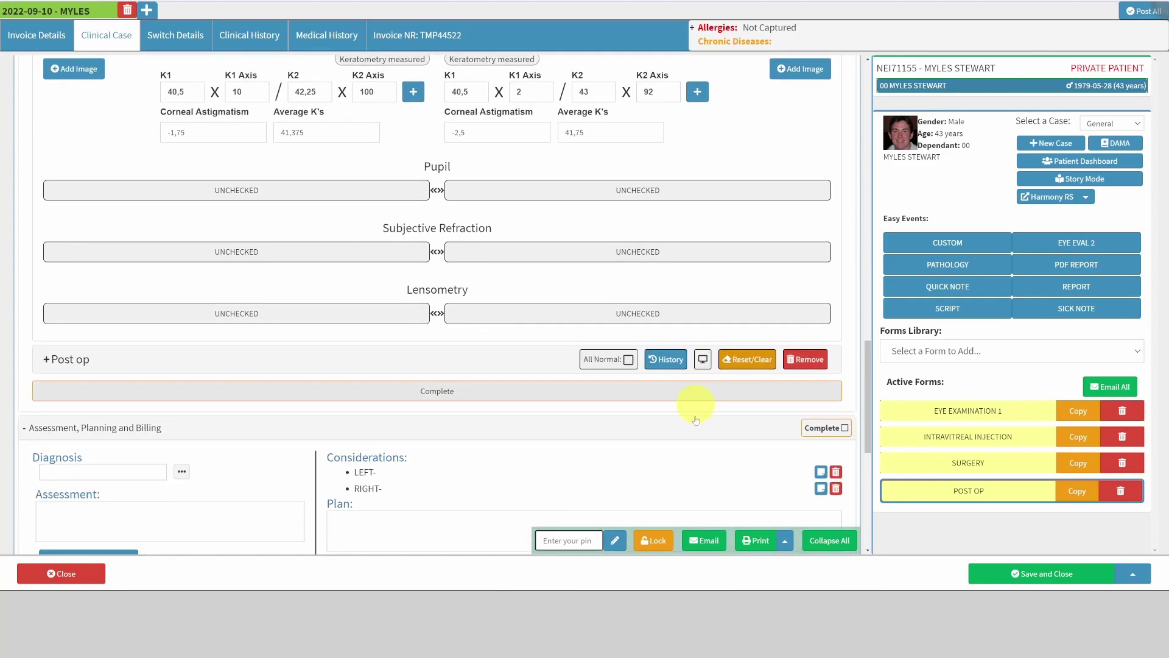
{"action": "left_click", "coordinate": [478, 359]}
{"action": "scroll", "coordinate": [424, 376], "scroll_direction": "down", "scroll_amount": 2}
{"action": "left_click", "coordinate": [383, 324]}
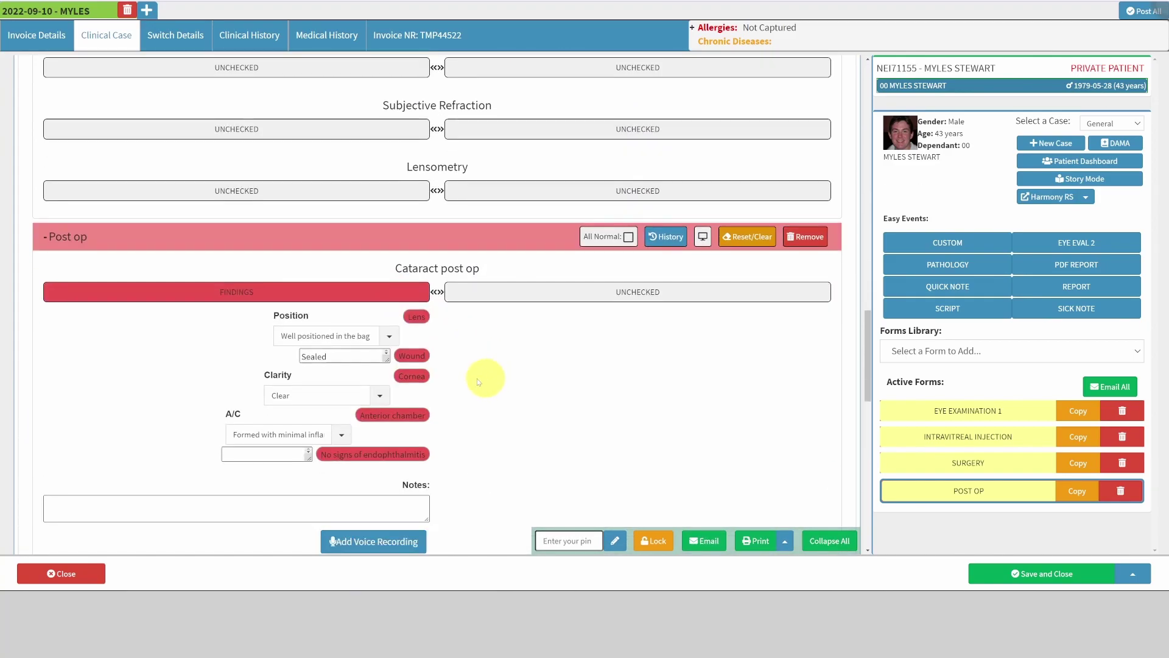
Step: Set the right eye's corneal clarity to "Corneal oedema grade 2" under Cataract post op
{"action": "scroll", "coordinate": [388, 323], "scroll_direction": "down", "scroll_amount": 1}
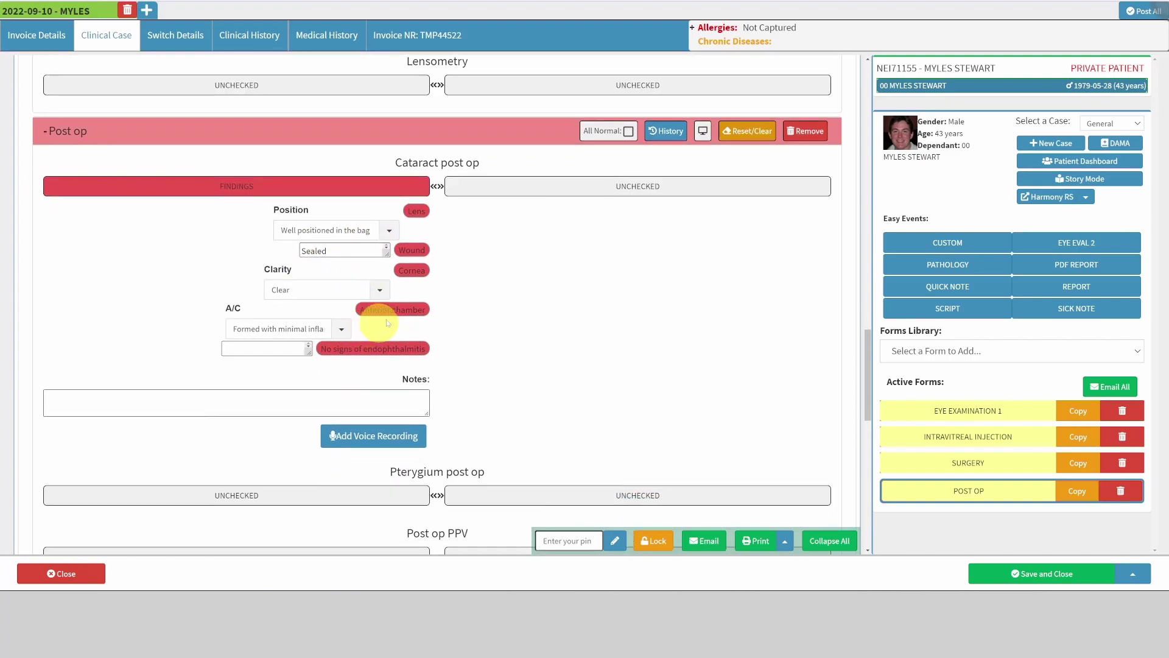
{"action": "left_click", "coordinate": [380, 290]}
{"action": "left_click", "coordinate": [308, 323]}
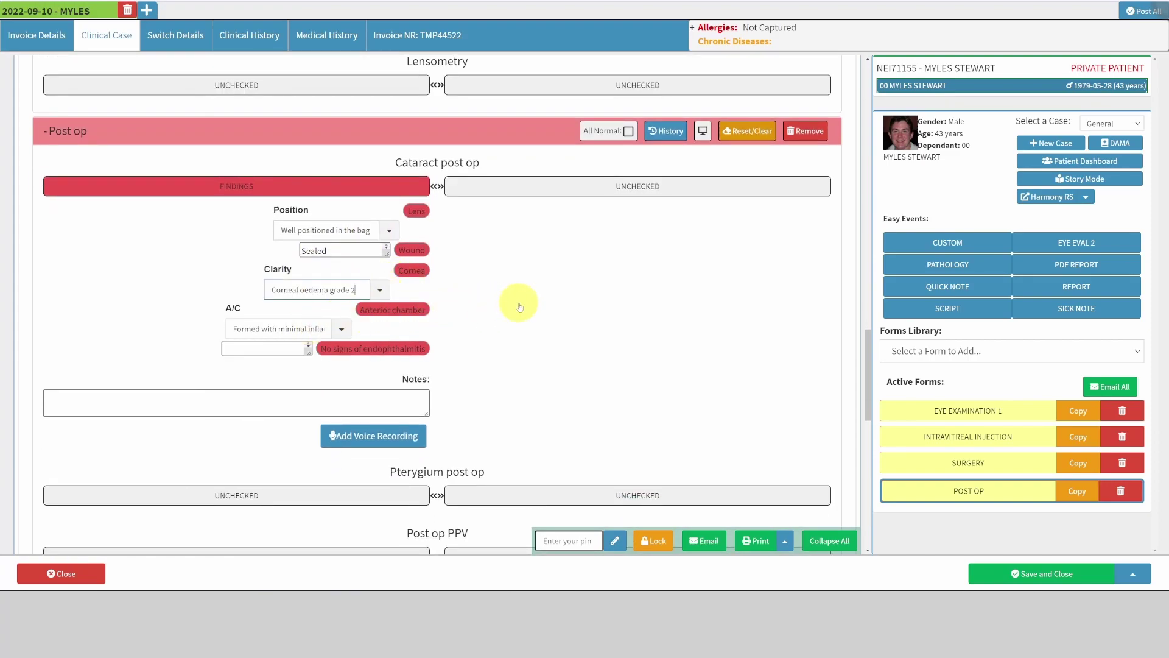
Step: Look over the remaining Post op categories, the Assessment, Planning and Billing fields and the billing lines
{"action": "scroll", "coordinate": [514, 302], "scroll_direction": "down", "scroll_amount": 2}
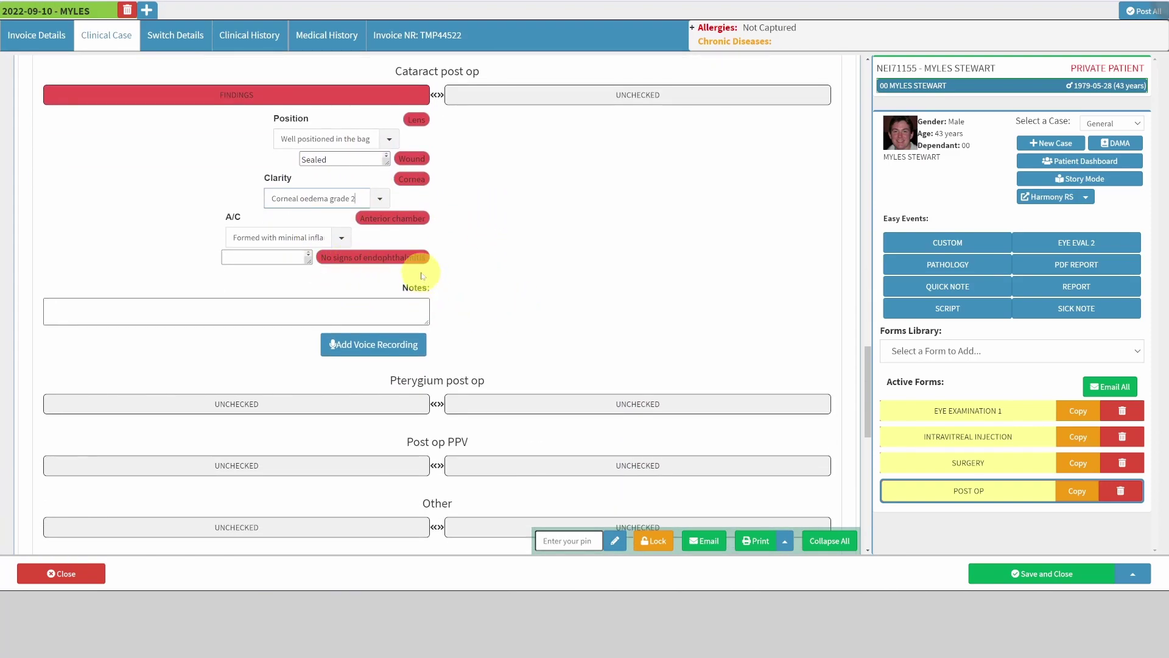
{"action": "left_click", "coordinate": [406, 287]}
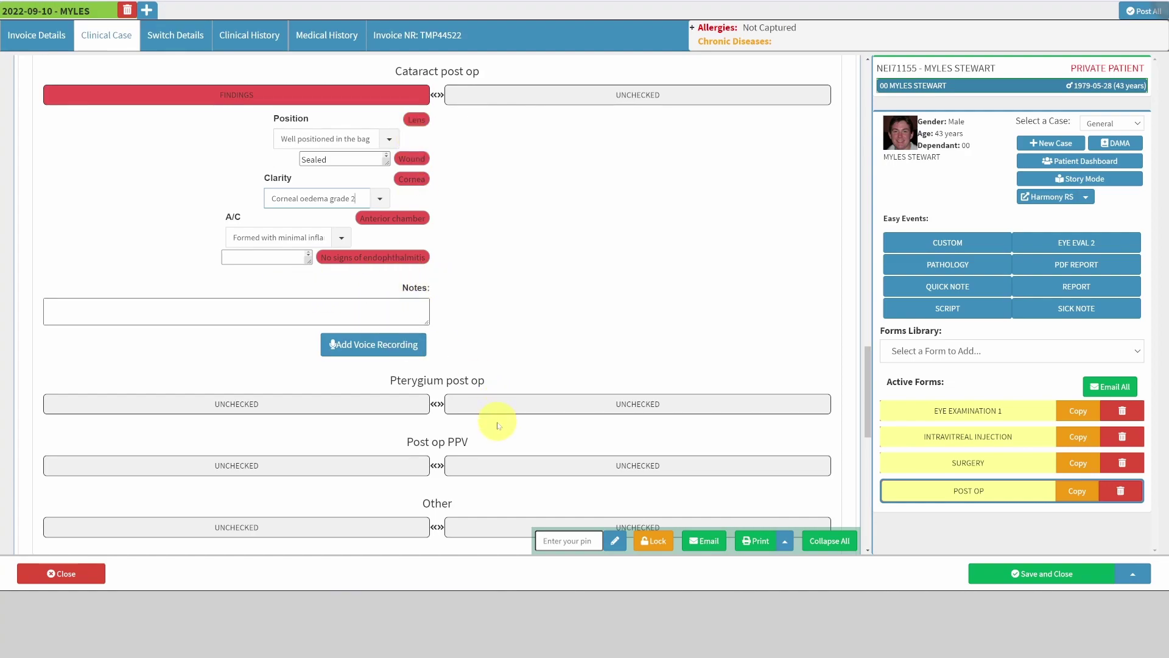
{"action": "scroll", "coordinate": [498, 425], "scroll_direction": "down", "scroll_amount": 2}
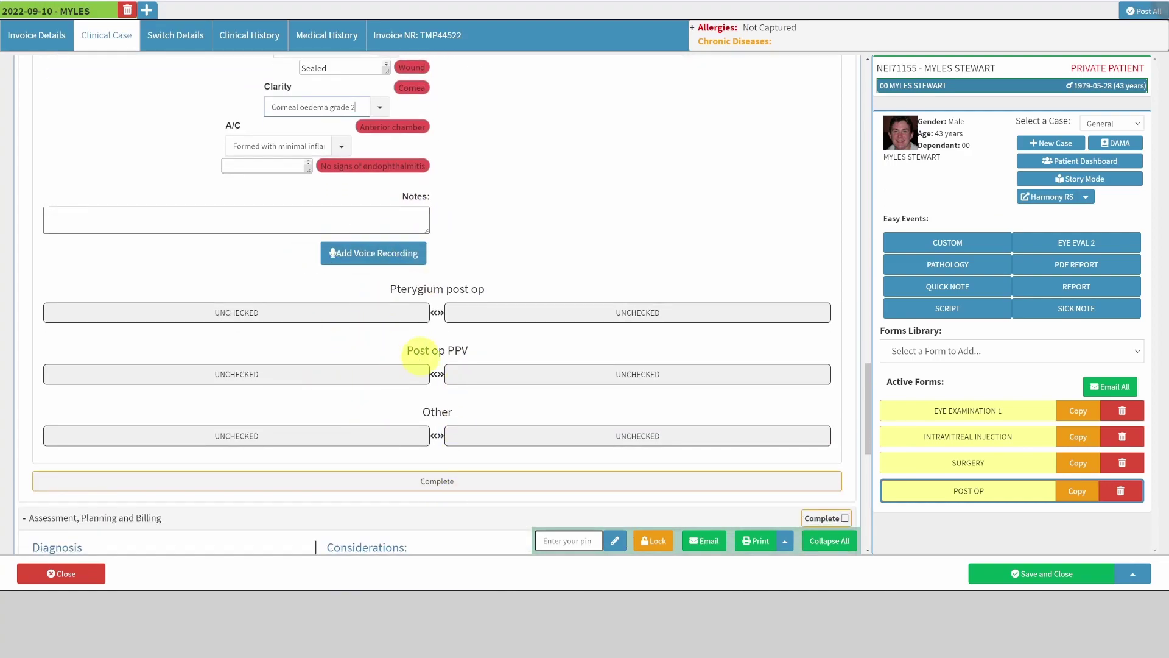
{"action": "scroll", "coordinate": [366, 329], "scroll_direction": "down", "scroll_amount": 2}
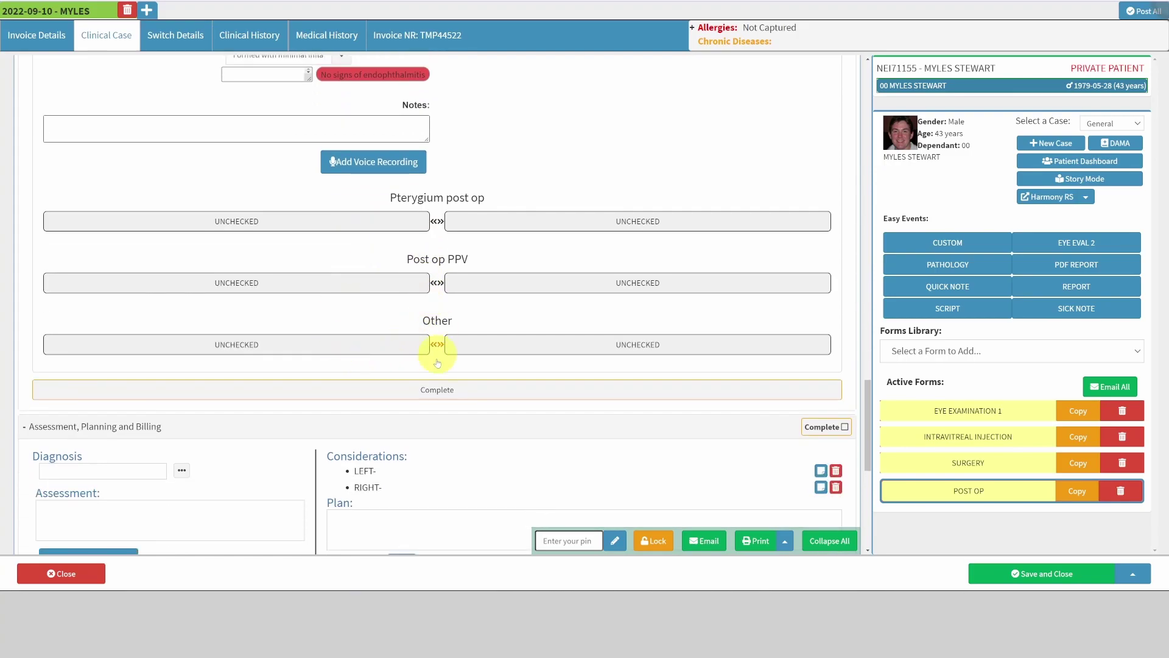
{"action": "scroll", "coordinate": [451, 329], "scroll_direction": "up", "scroll_amount": 6}
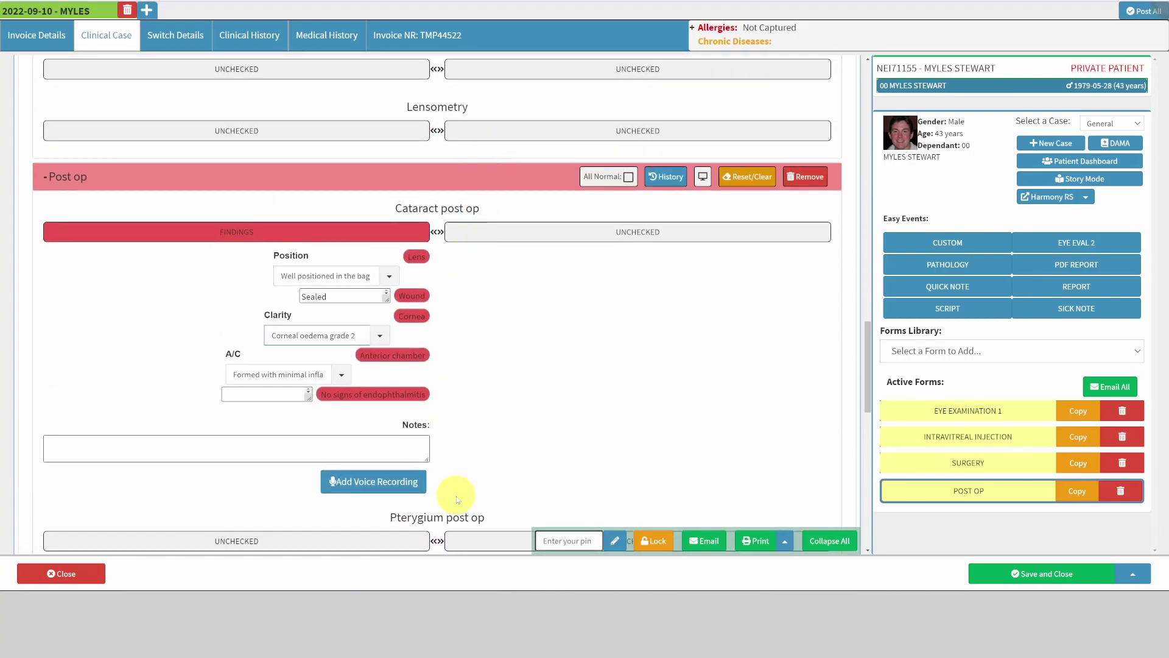
{"action": "scroll", "coordinate": [457, 384], "scroll_direction": "down", "scroll_amount": 5}
{"action": "scroll", "coordinate": [458, 412], "scroll_direction": "down", "scroll_amount": 3}
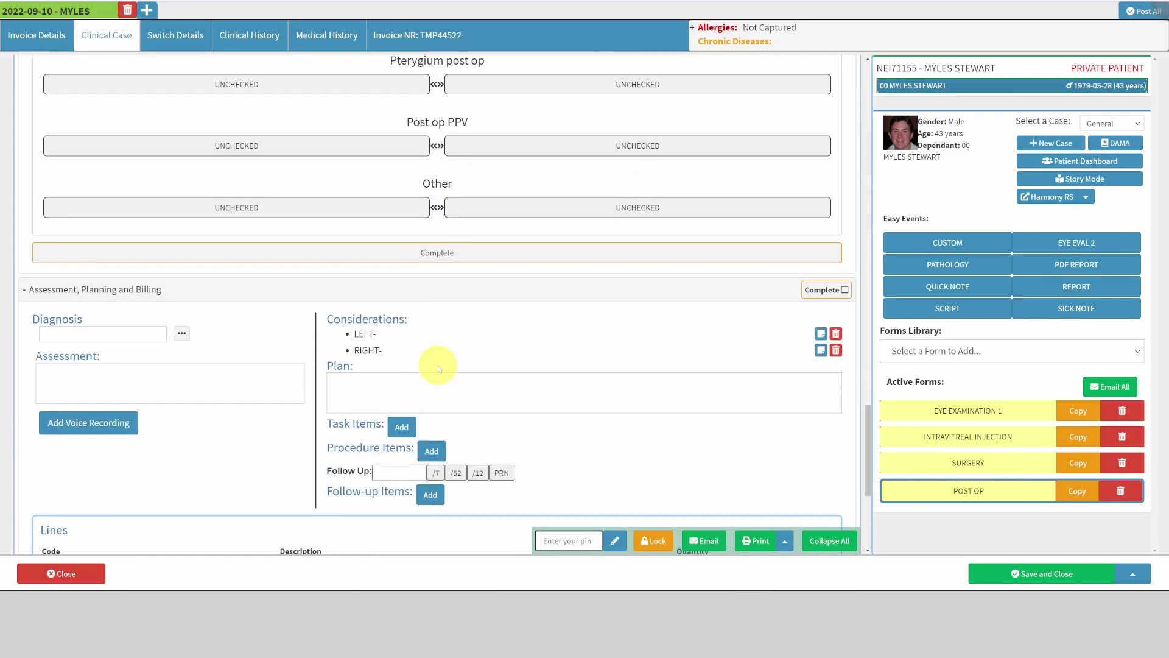
{"action": "scroll", "coordinate": [439, 369], "scroll_direction": "up", "scroll_amount": 2}
{"action": "scroll", "coordinate": [477, 445], "scroll_direction": "down", "scroll_amount": 4}
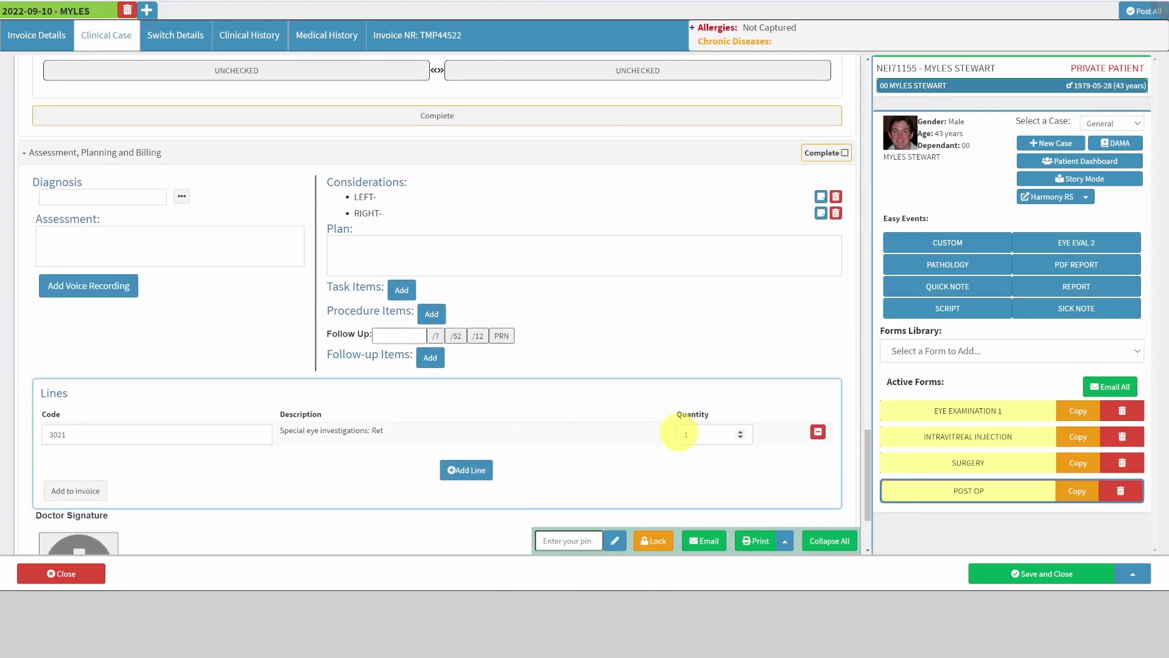
Step: Review the 3021 billing line, the doctor signature area and the recorded Cataract post op findings in the POST OP form
{"action": "left_click_drag", "start_coordinate": [78, 436], "coordinate": [49, 435]}
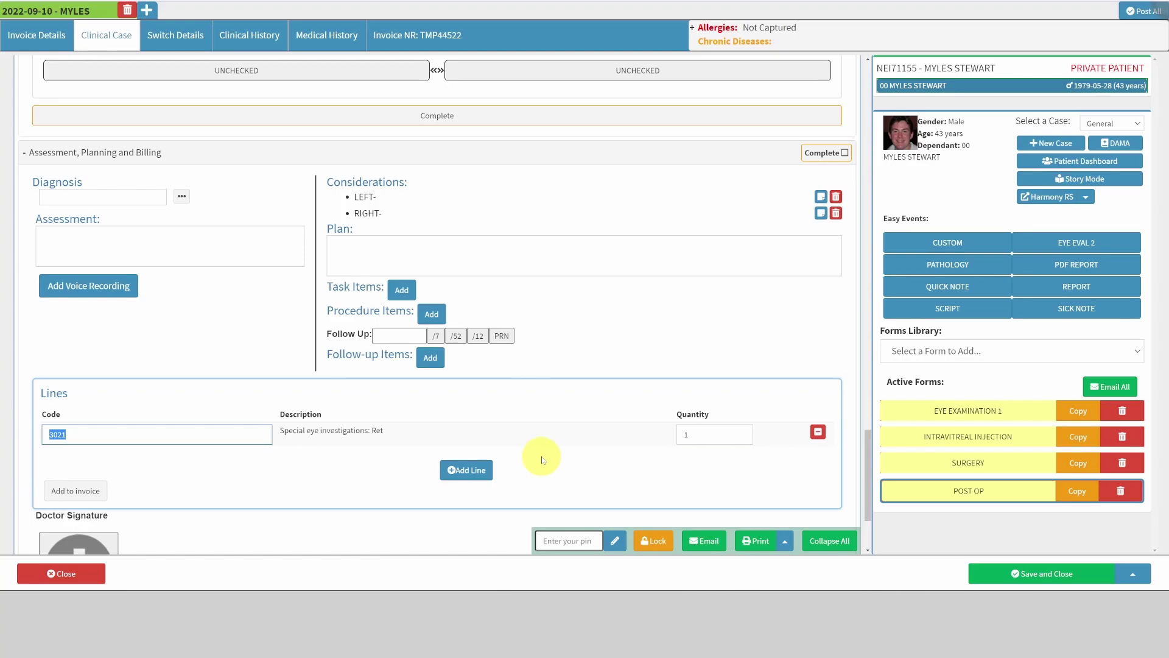
{"action": "scroll", "coordinate": [544, 464], "scroll_direction": "up", "scroll_amount": 4}
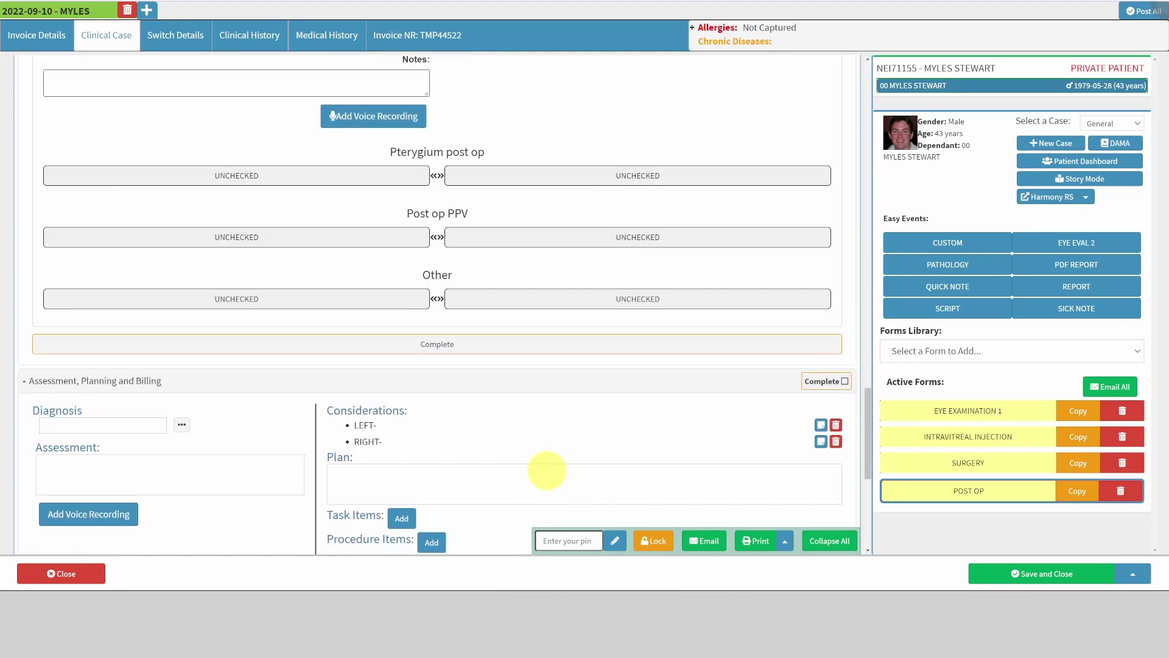
{"action": "scroll", "coordinate": [548, 470], "scroll_direction": "down", "scroll_amount": 6}
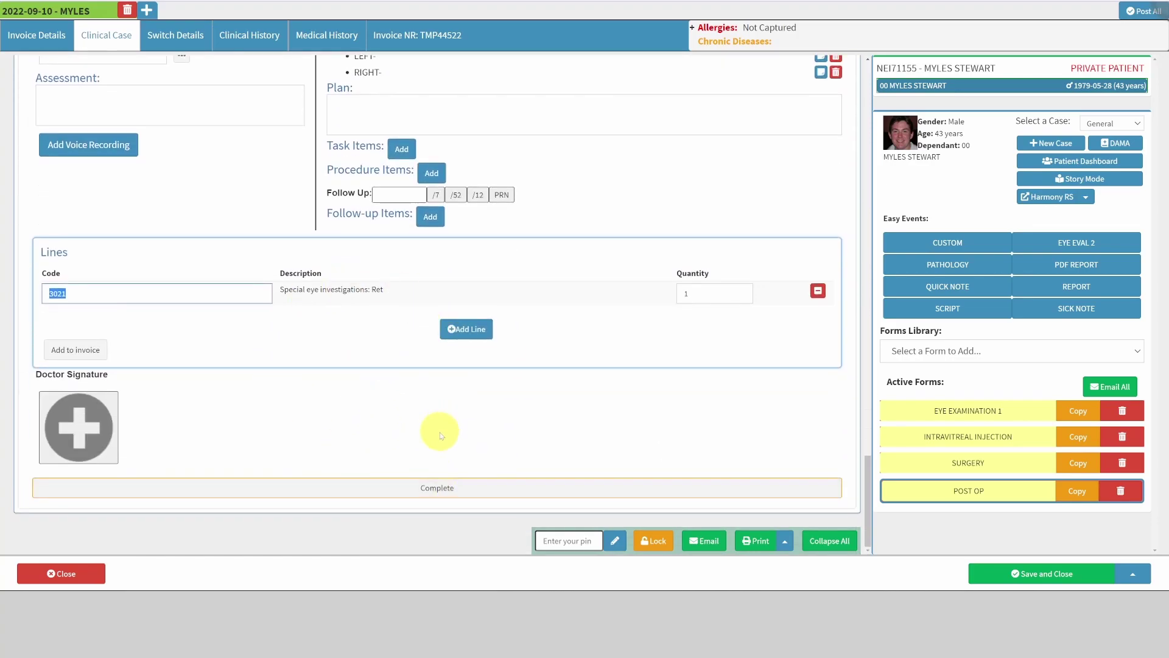
{"action": "scroll", "coordinate": [477, 540], "scroll_direction": "up", "scroll_amount": 8}
{"action": "scroll", "coordinate": [472, 475], "scroll_direction": "up", "scroll_amount": 3}
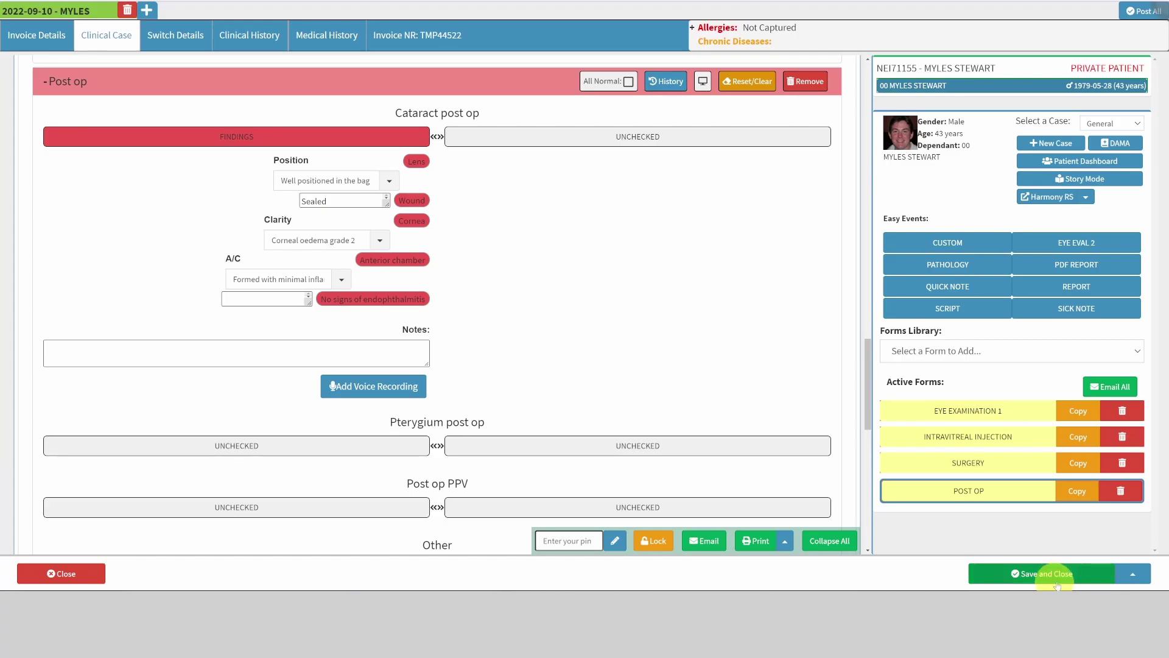
Step: Open the clinical history and read through the visit's record down to the POST OP eye vitals and cataract findings
{"action": "left_click", "coordinate": [240, 34]}
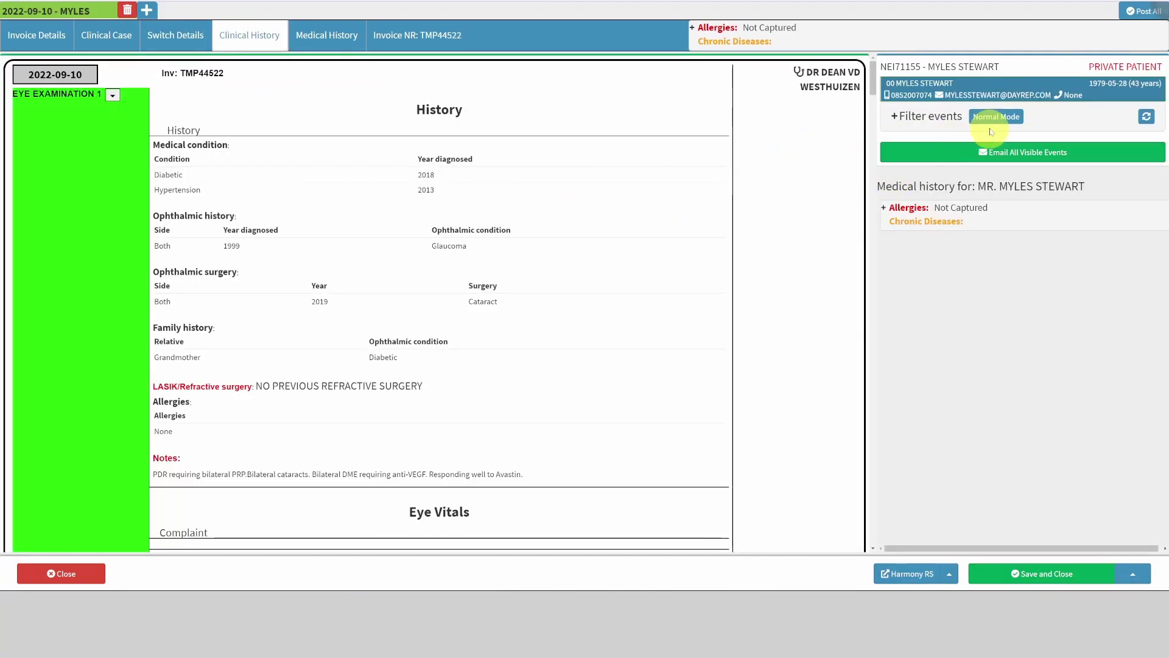
{"action": "scroll", "coordinate": [457, 342], "scroll_direction": "down", "scroll_amount": 20}
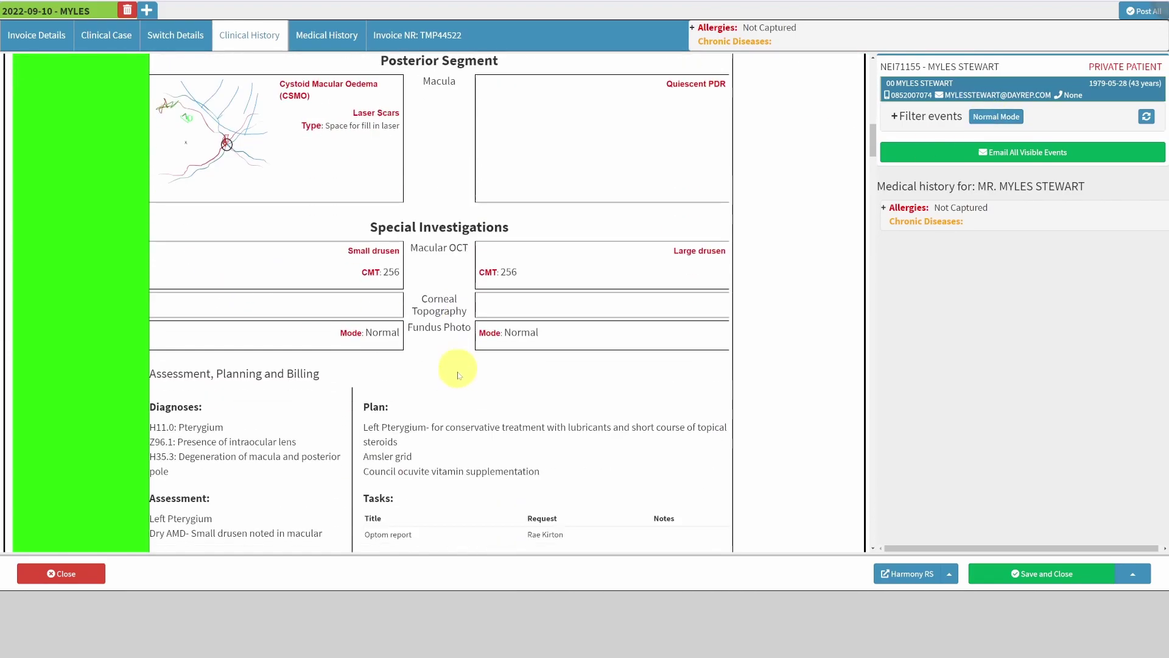
{"action": "scroll", "coordinate": [458, 400], "scroll_direction": "down", "scroll_amount": 20}
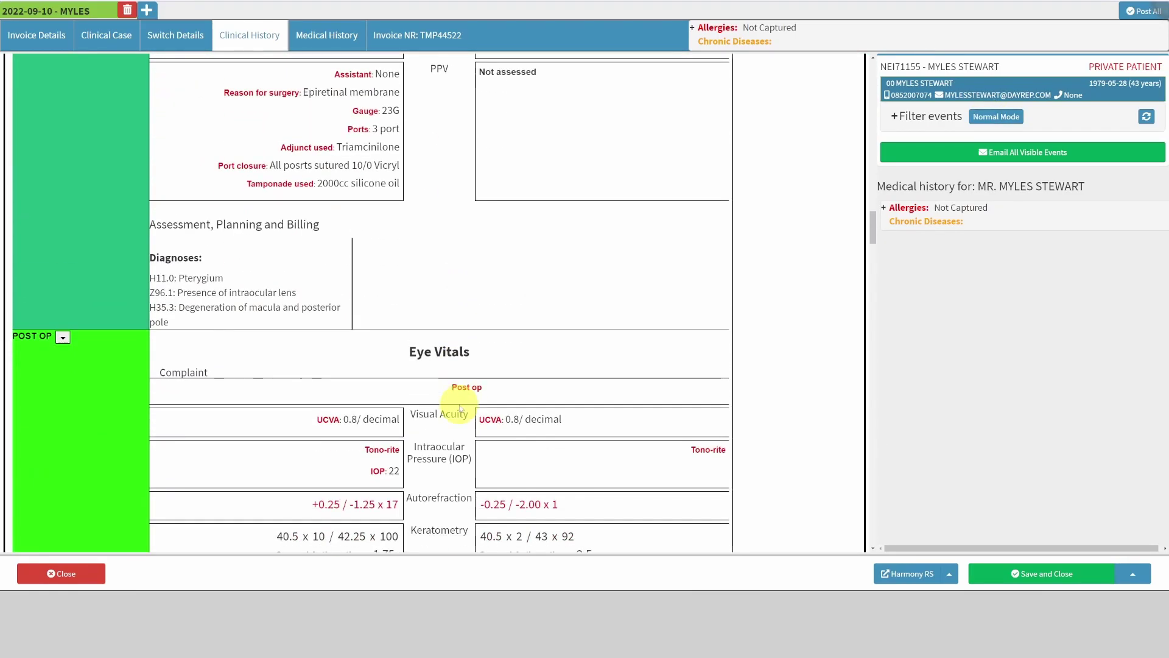
{"action": "scroll", "coordinate": [461, 408], "scroll_direction": "down", "scroll_amount": 2}
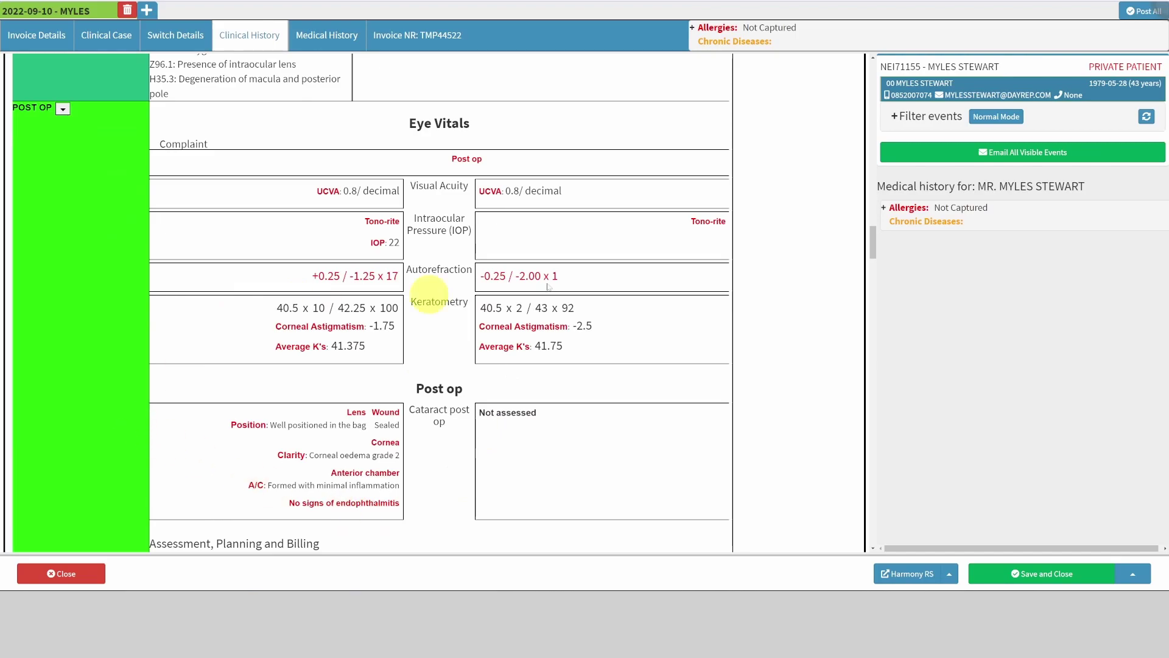
Step: Show the clinical history in normal mode and look over its list of forms up to the 2022-09-10 visit
{"action": "left_click", "coordinate": [1016, 118]}
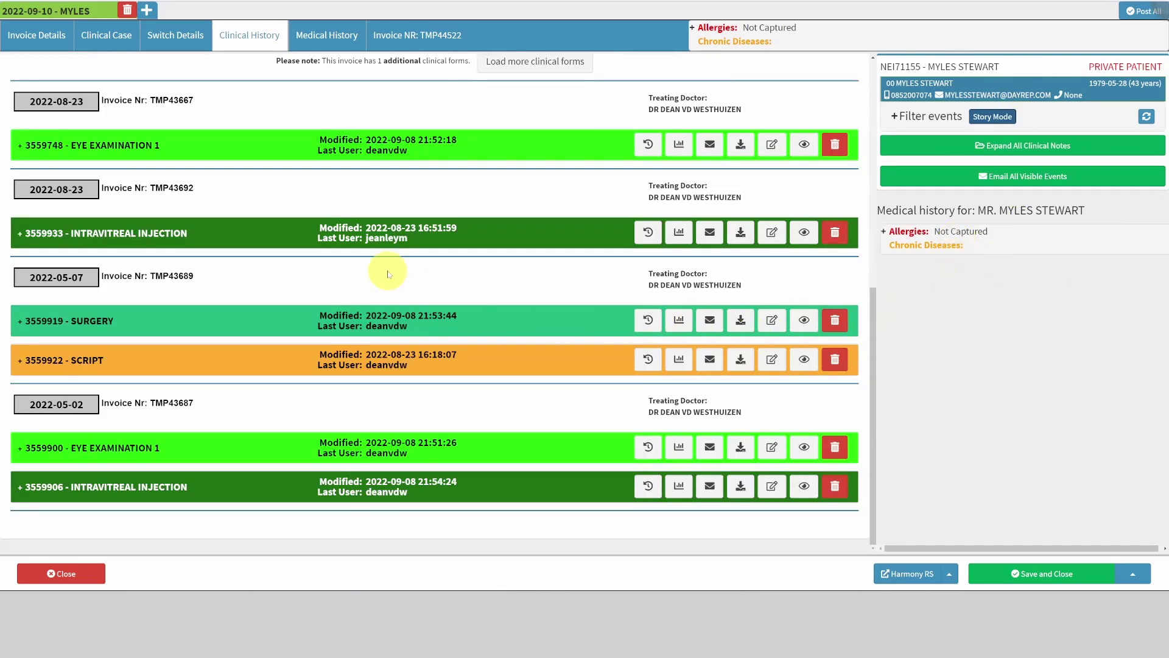
{"action": "scroll", "coordinate": [389, 316], "scroll_direction": "up", "scroll_amount": 4}
{"action": "scroll", "coordinate": [390, 359], "scroll_direction": "up", "scroll_amount": 3}
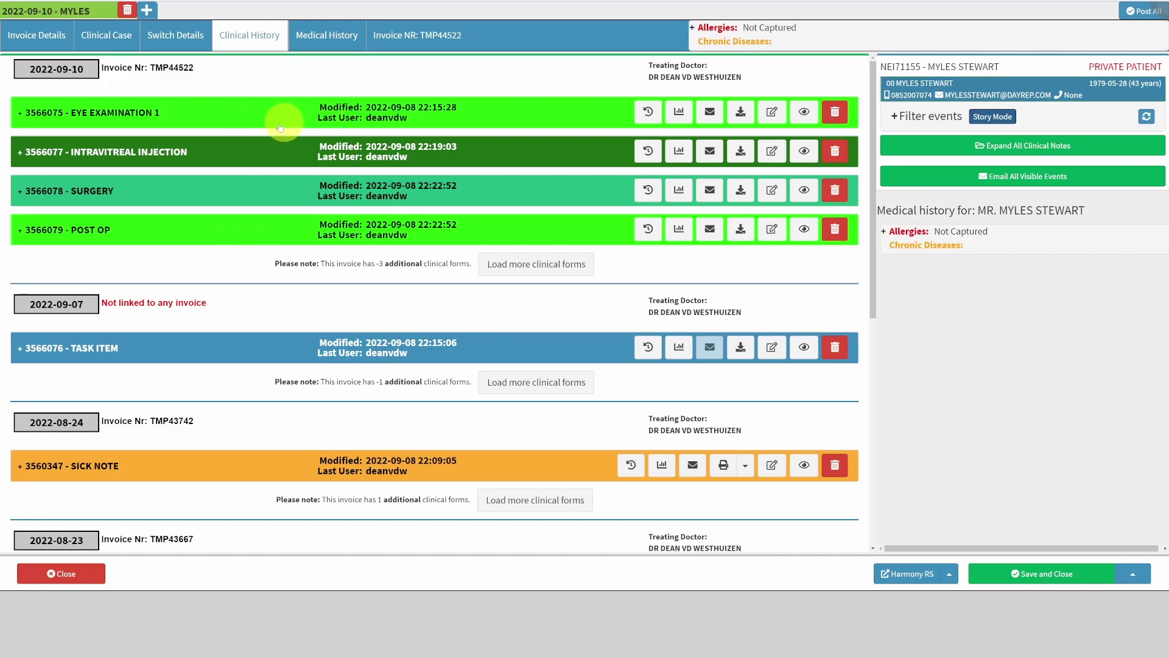
Step: Open the EYE EXAMINATION 1 form in the clinical case, and return to the clinical history
{"action": "left_click", "coordinate": [107, 38]}
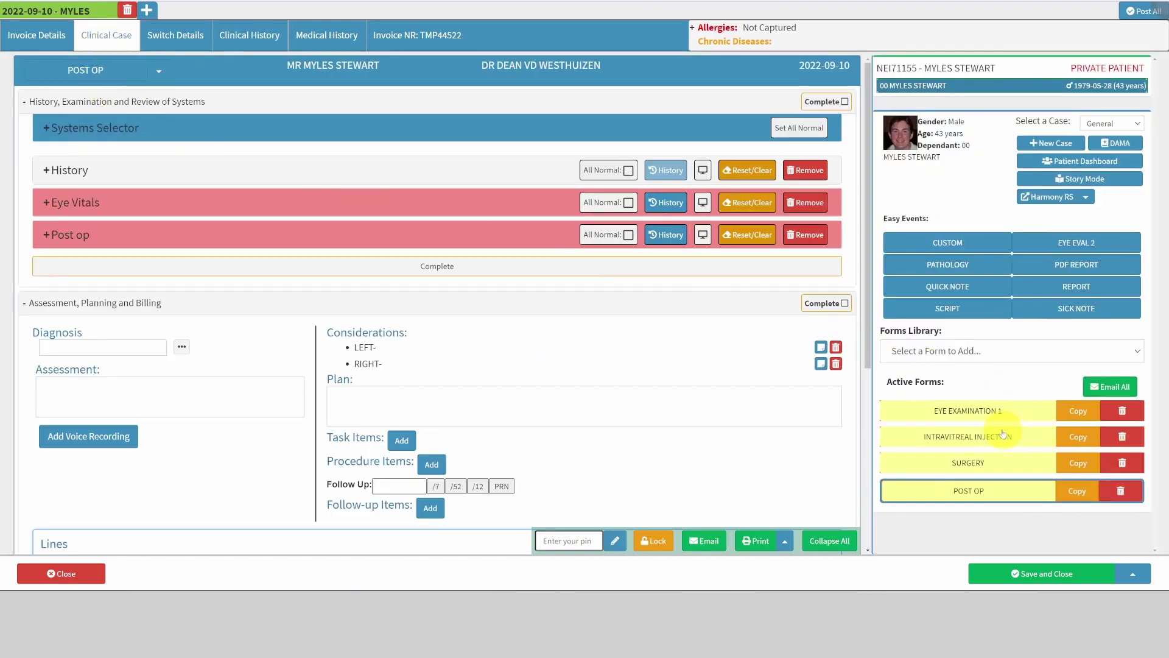
{"action": "left_click", "coordinate": [993, 412]}
{"action": "left_click", "coordinate": [237, 40]}
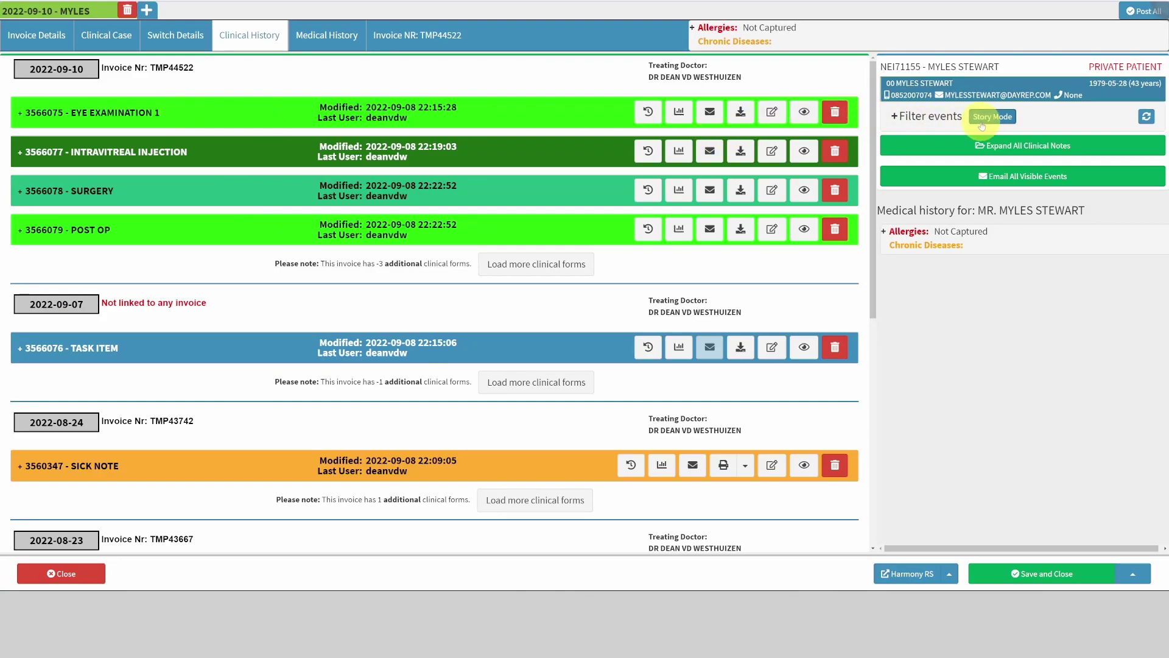
Step: Show the history in story mode and examine EYE EXAMINATION 1's eye vitals, anterior and posterior segment findings and special investigations
{"action": "scroll", "coordinate": [323, 227], "scroll_direction": "down", "scroll_amount": 10}
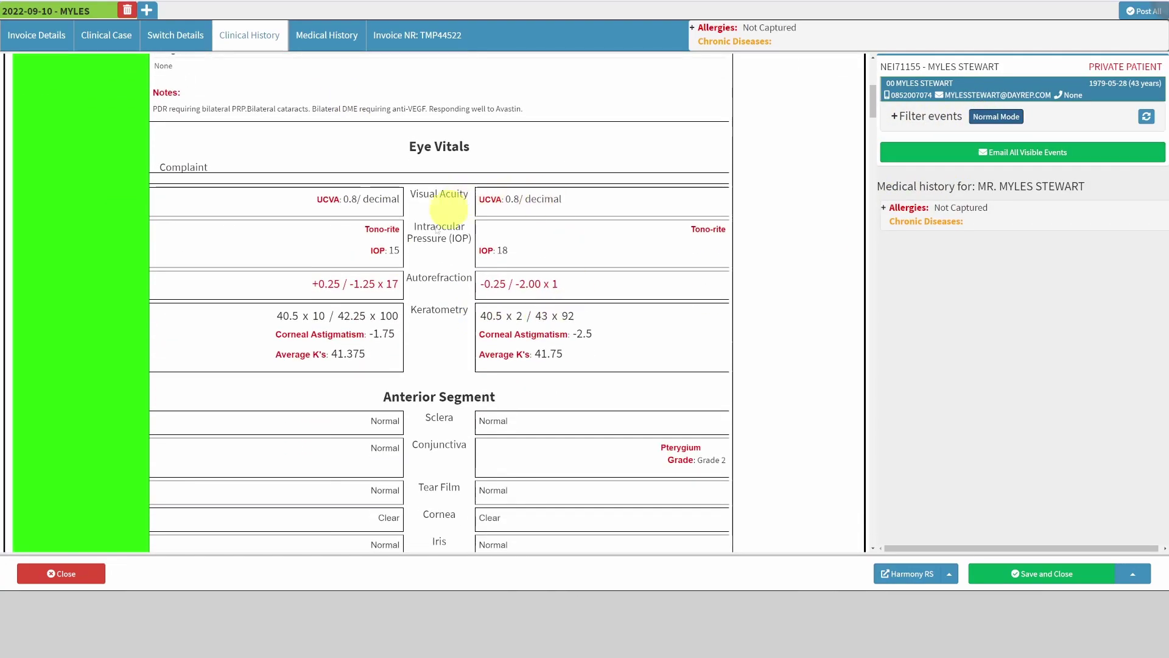
{"action": "scroll", "coordinate": [607, 261], "scroll_direction": "up", "scroll_amount": 5}
{"action": "scroll", "coordinate": [478, 305], "scroll_direction": "down", "scroll_amount": 5}
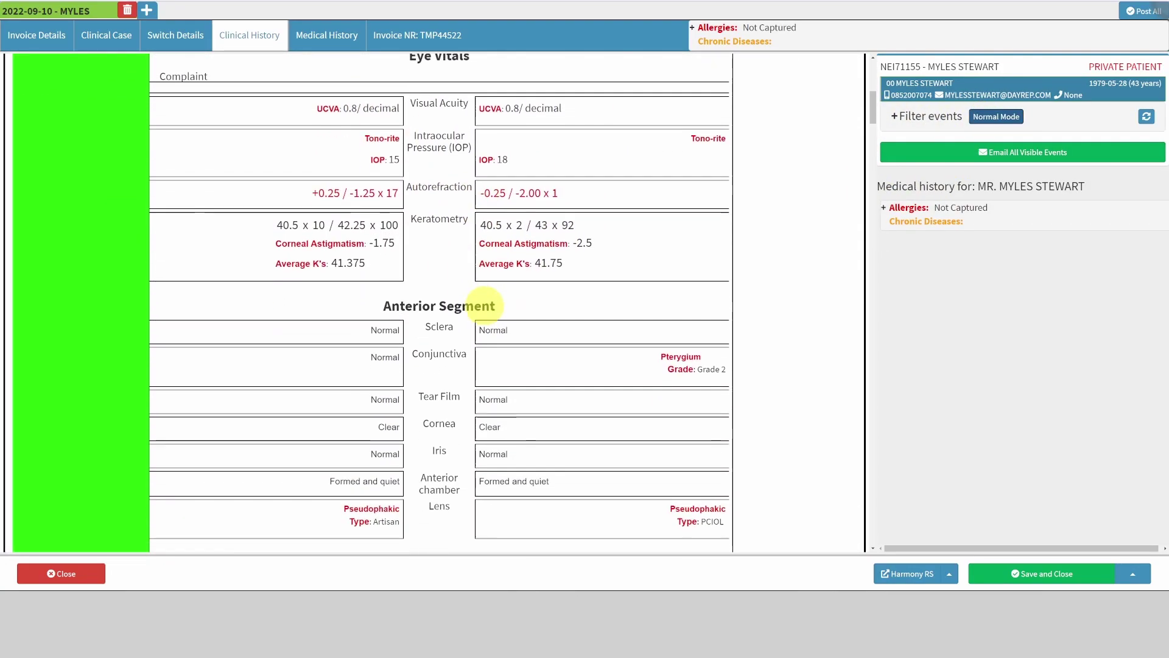
{"action": "scroll", "coordinate": [438, 373], "scroll_direction": "down", "scroll_amount": 5}
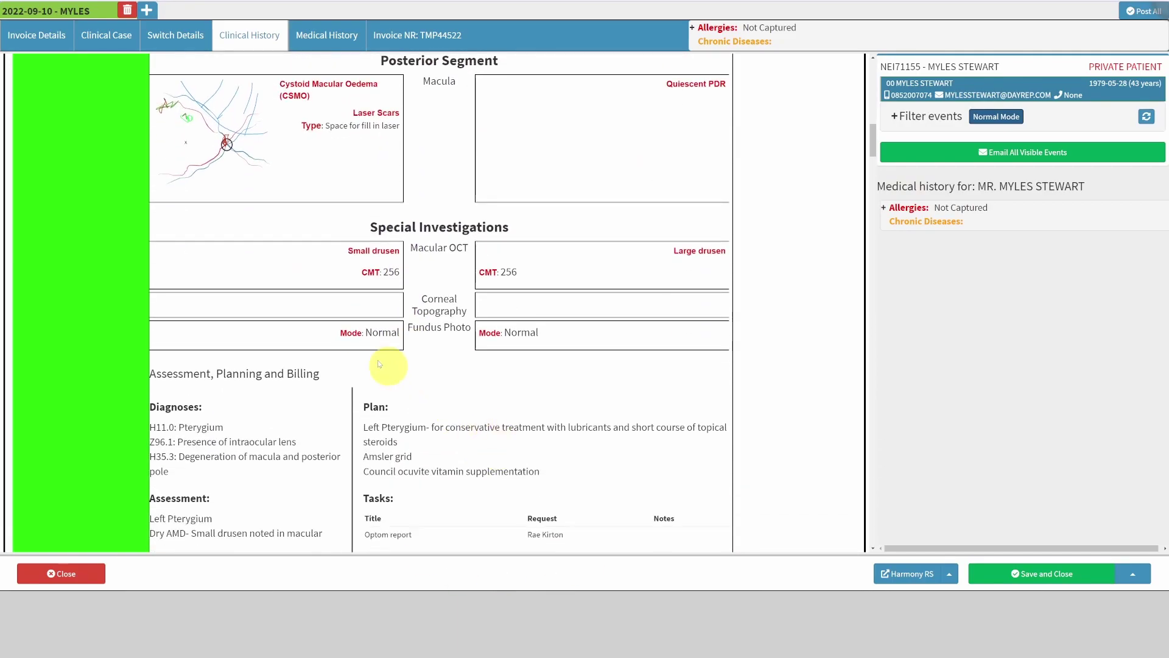
{"action": "scroll", "coordinate": [334, 309], "scroll_direction": "down", "scroll_amount": 1}
{"action": "scroll", "coordinate": [379, 332], "scroll_direction": "up", "scroll_amount": 3}
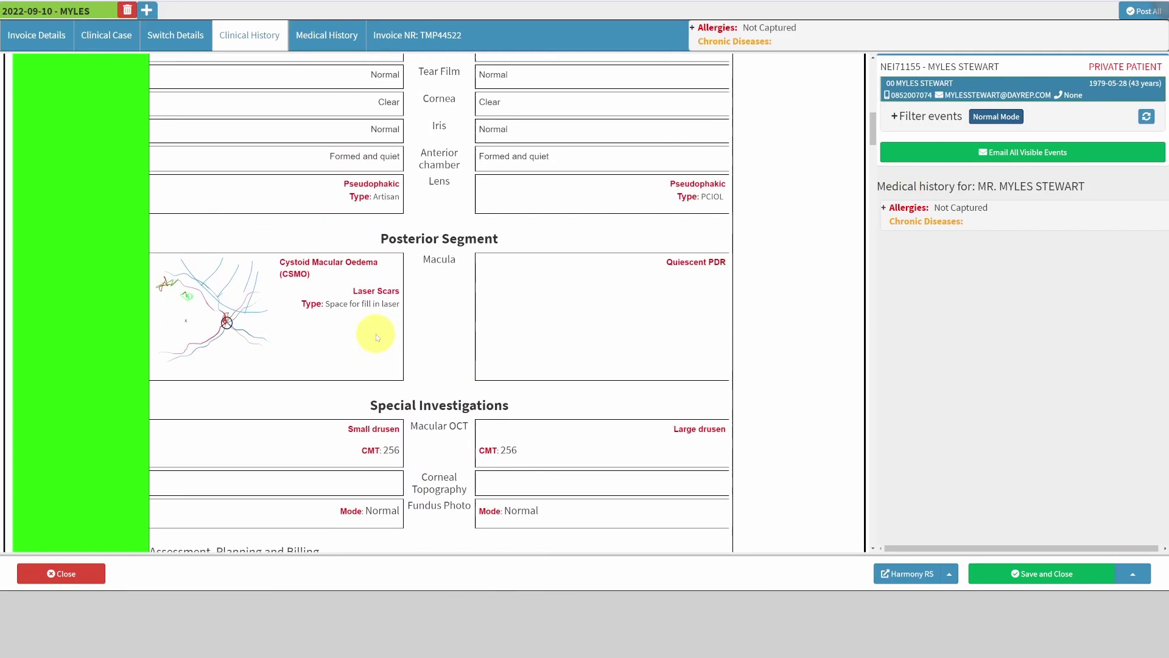
{"action": "scroll", "coordinate": [341, 316], "scroll_direction": "up", "scroll_amount": 7}
{"action": "scroll", "coordinate": [472, 274], "scroll_direction": "down", "scroll_amount": 5}
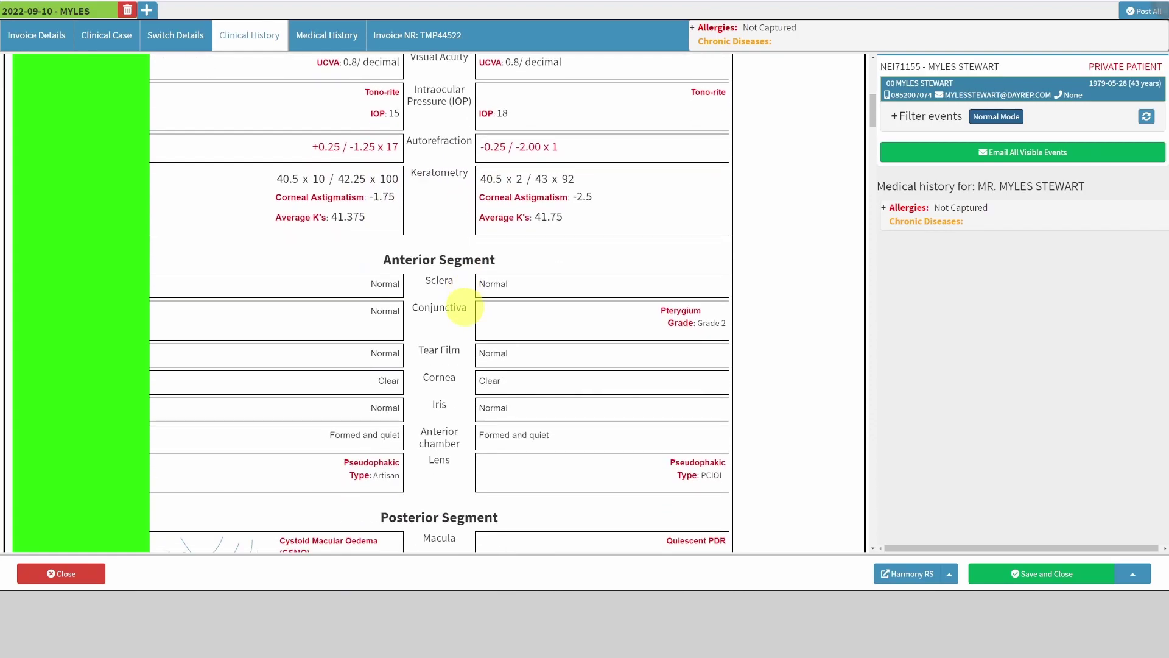
{"action": "scroll", "coordinate": [418, 256], "scroll_direction": "down", "scroll_amount": 3}
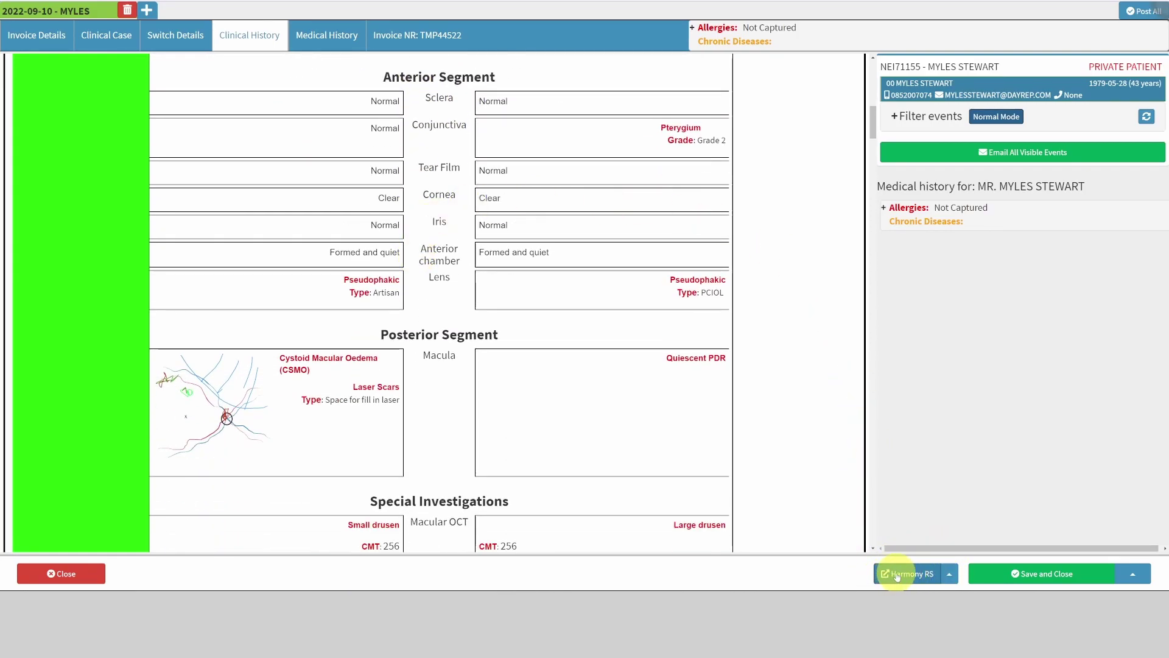
Step: Switch to the patient's images in Topcon Harmony, then hide, restore and enlarge the image timeline to fit its modality rows
{"action": "left_click", "coordinate": [122, 25]}
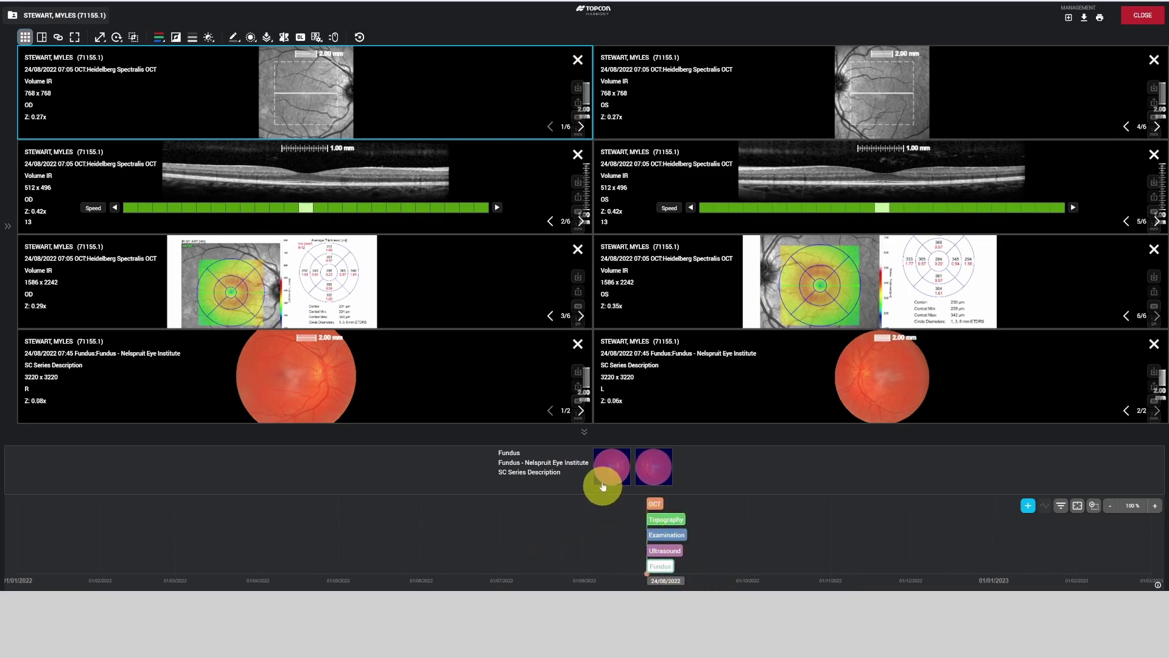
{"action": "left_click", "coordinate": [584, 431]}
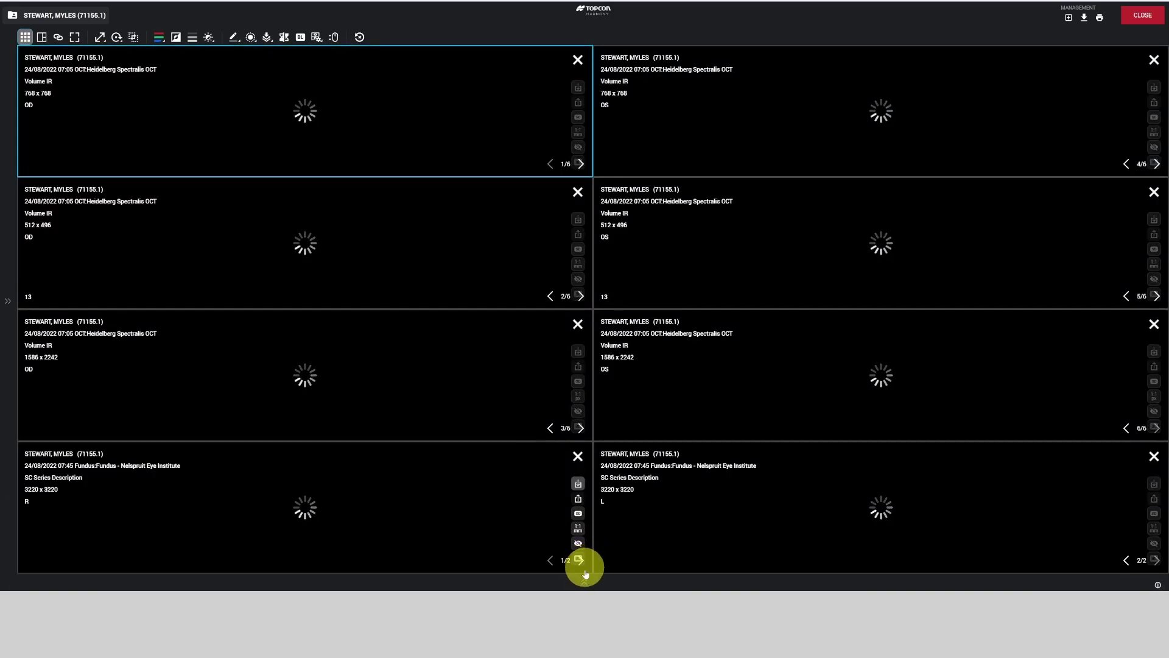
{"action": "left_click", "coordinate": [584, 581]}
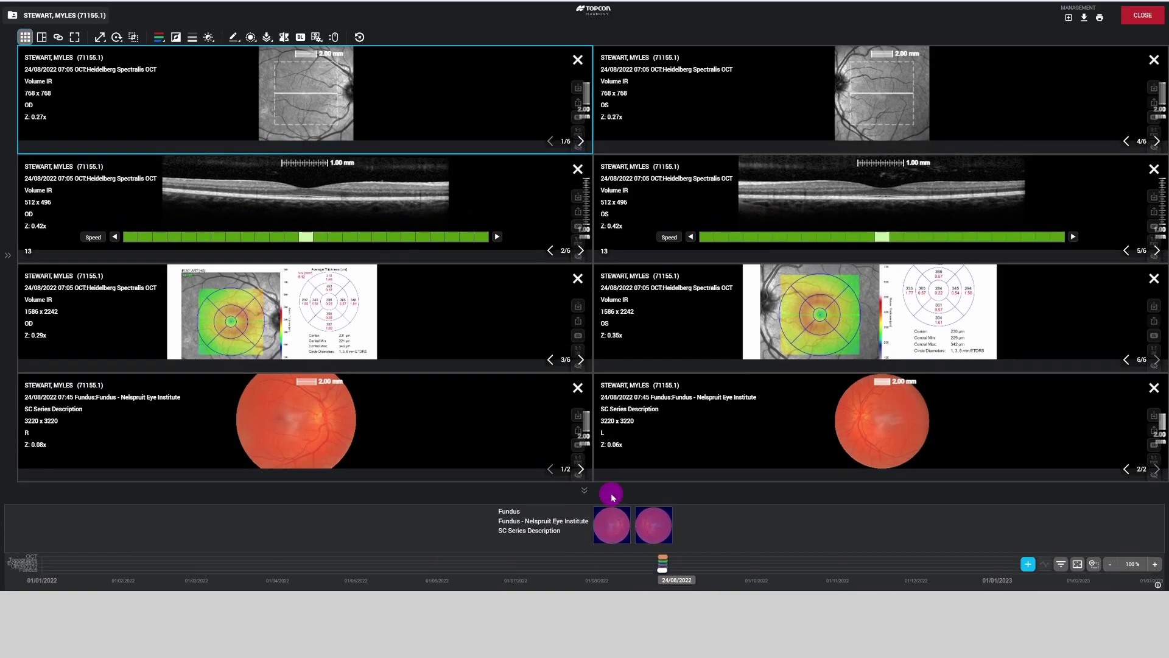
{"action": "left_click_drag", "start_coordinate": [612, 492], "coordinate": [620, 464]}
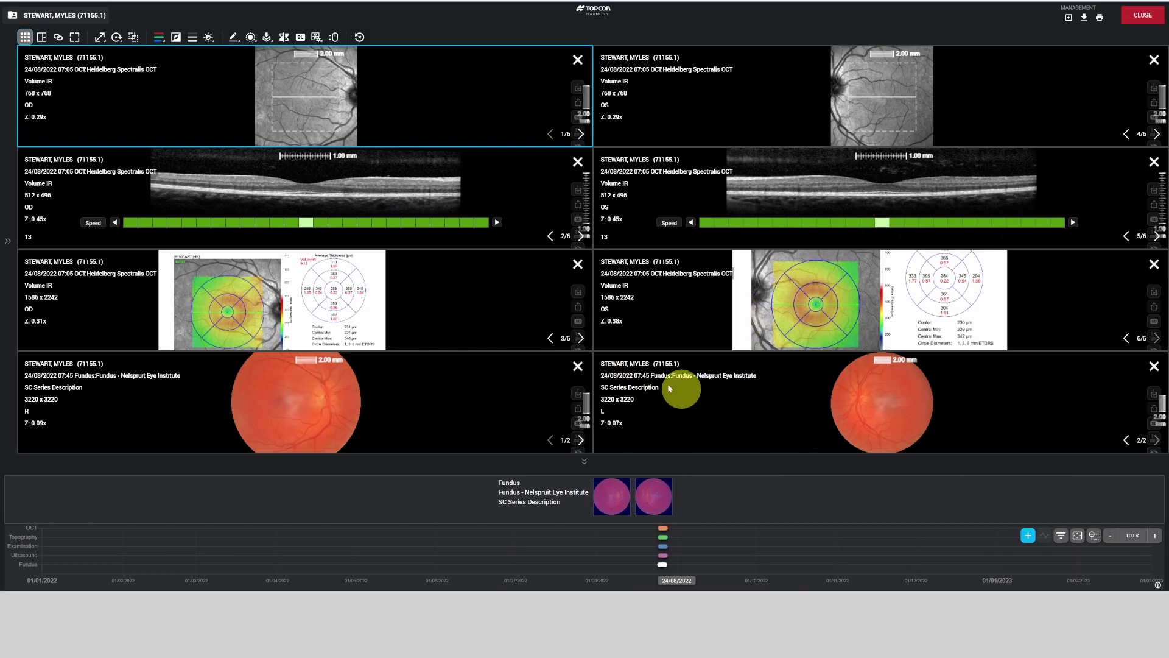
Step: Play the left eye's (OS) OCT volume scan and browse through its slices in the image grid
{"action": "left_click", "coordinate": [1073, 223]}
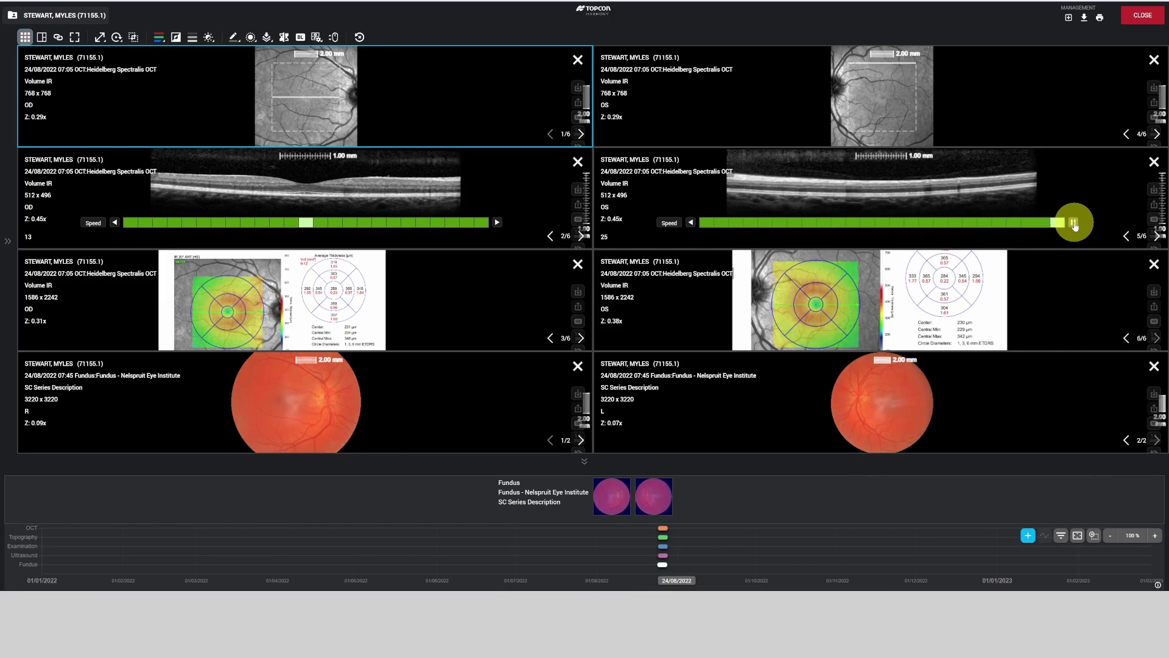
{"action": "left_click", "coordinate": [1017, 228]}
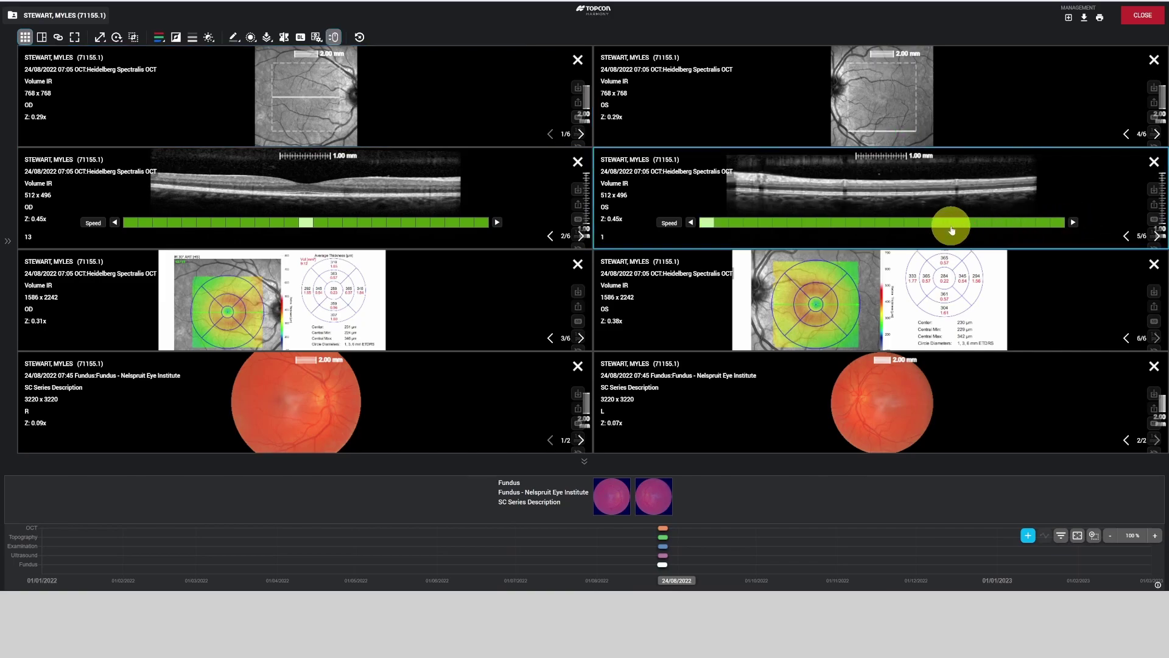
{"action": "left_click", "coordinate": [922, 226]}
{"action": "left_click_drag", "start_coordinate": [921, 226], "coordinate": [868, 226]}
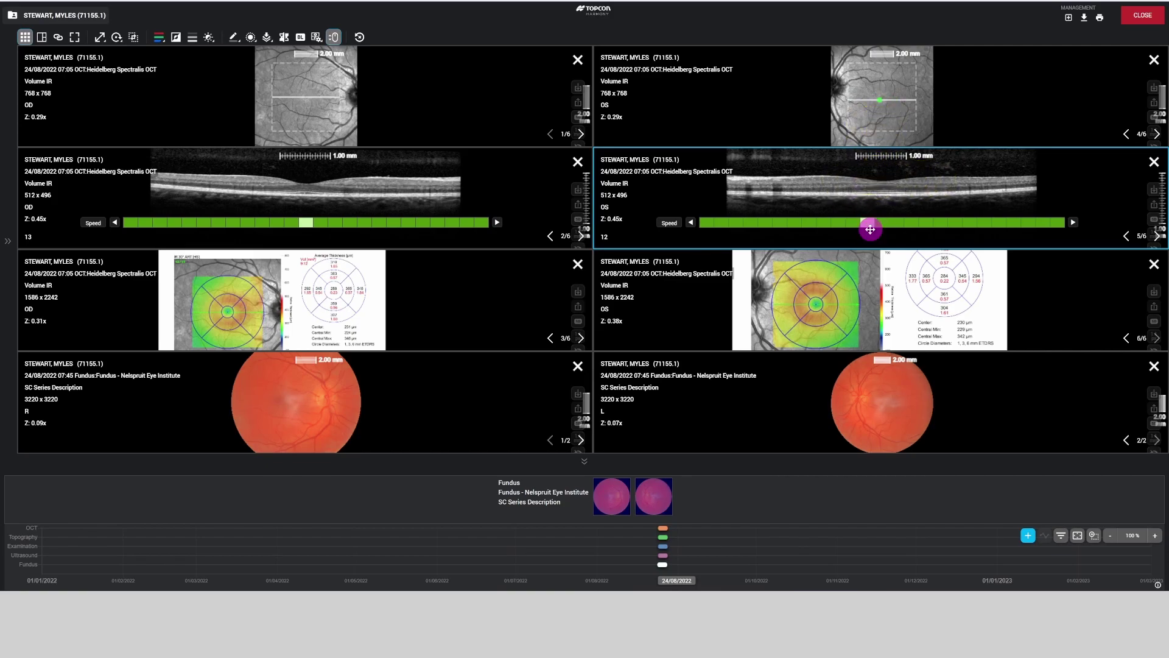
{"action": "left_click_drag", "start_coordinate": [870, 229], "coordinate": [887, 201]}
{"action": "scroll", "coordinate": [883, 201], "scroll_direction": "up", "scroll_amount": 3}
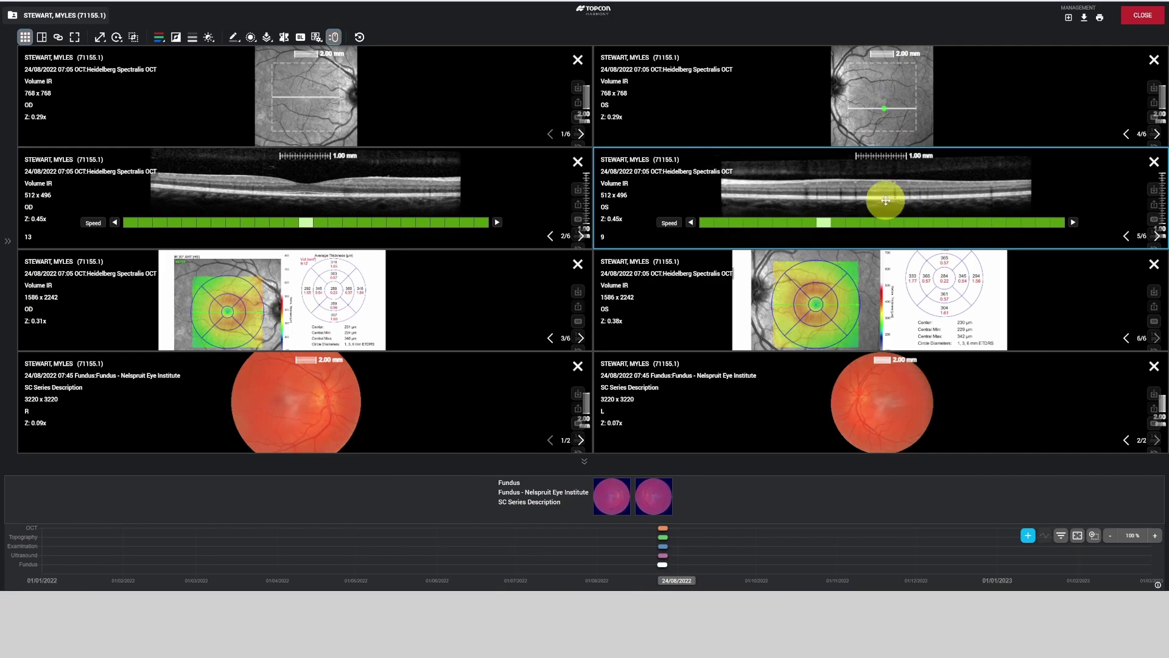
Step: Inspect the OS OCT volume scan enlarged, going to slice 13 and playing the slices, and return to the image grid
{"action": "double_click", "coordinate": [1089, 195]}
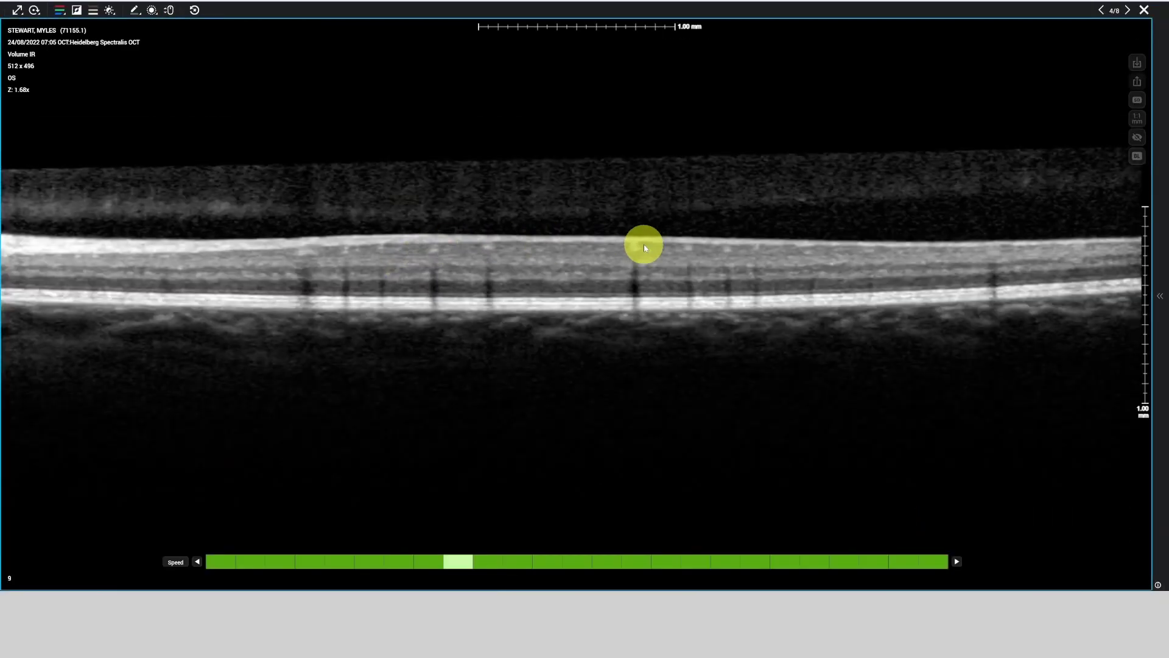
{"action": "left_click_drag", "start_coordinate": [452, 556], "coordinate": [577, 561]}
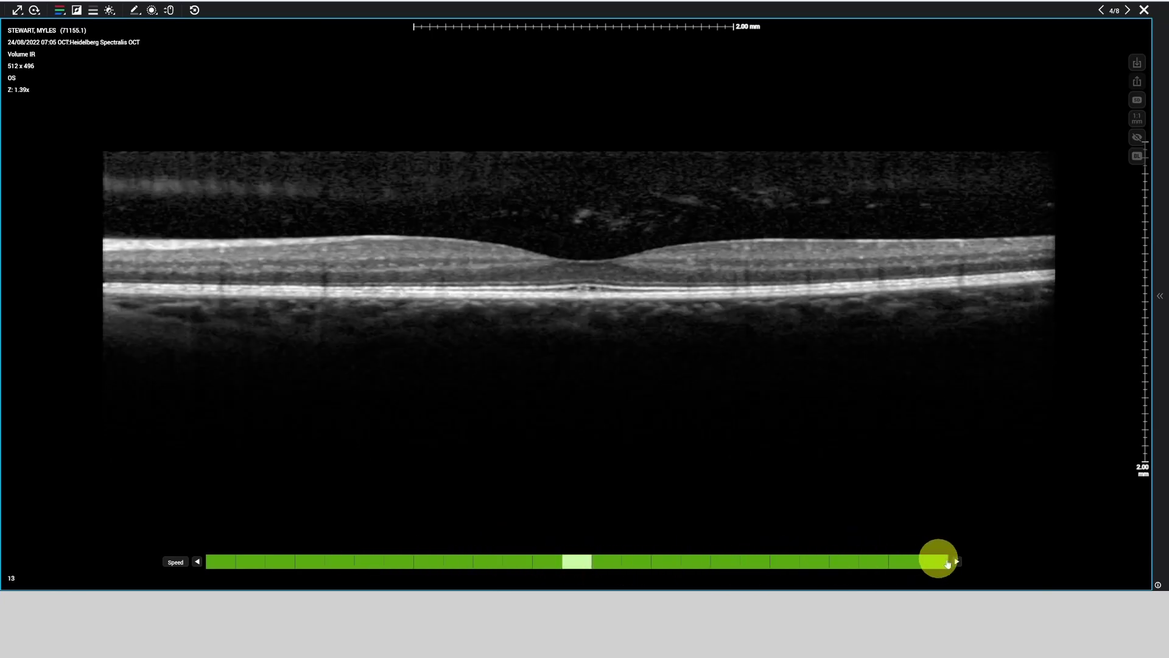
{"action": "left_click", "coordinate": [954, 561]}
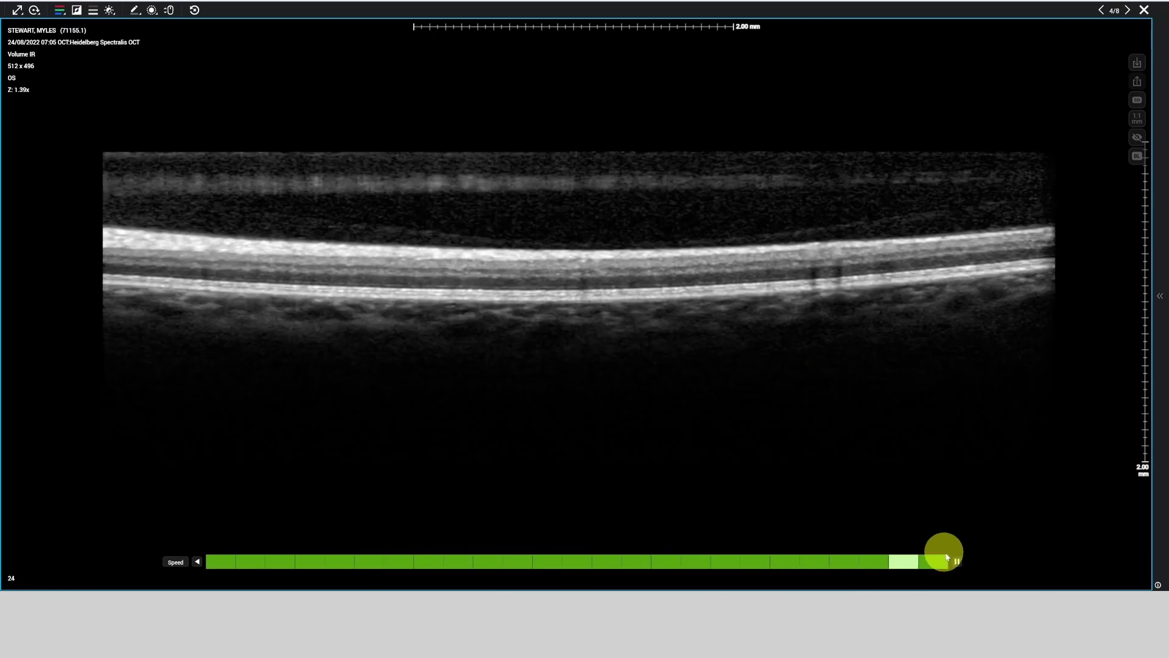
{"action": "left_click", "coordinate": [956, 561]}
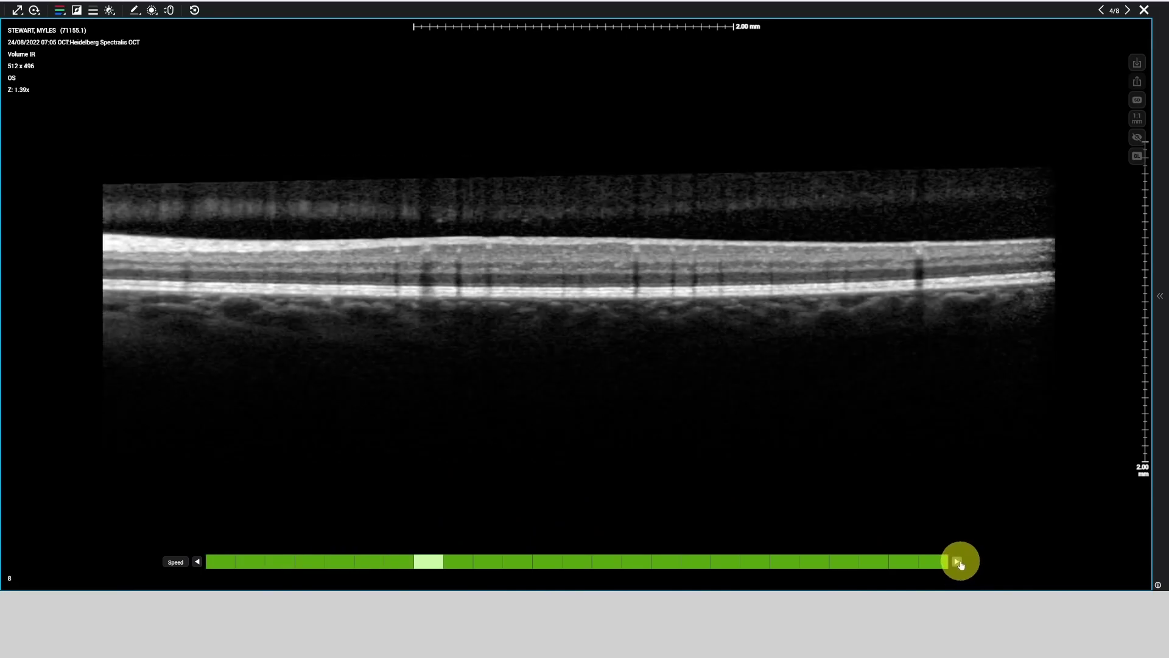
{"action": "left_click", "coordinate": [1144, 12]}
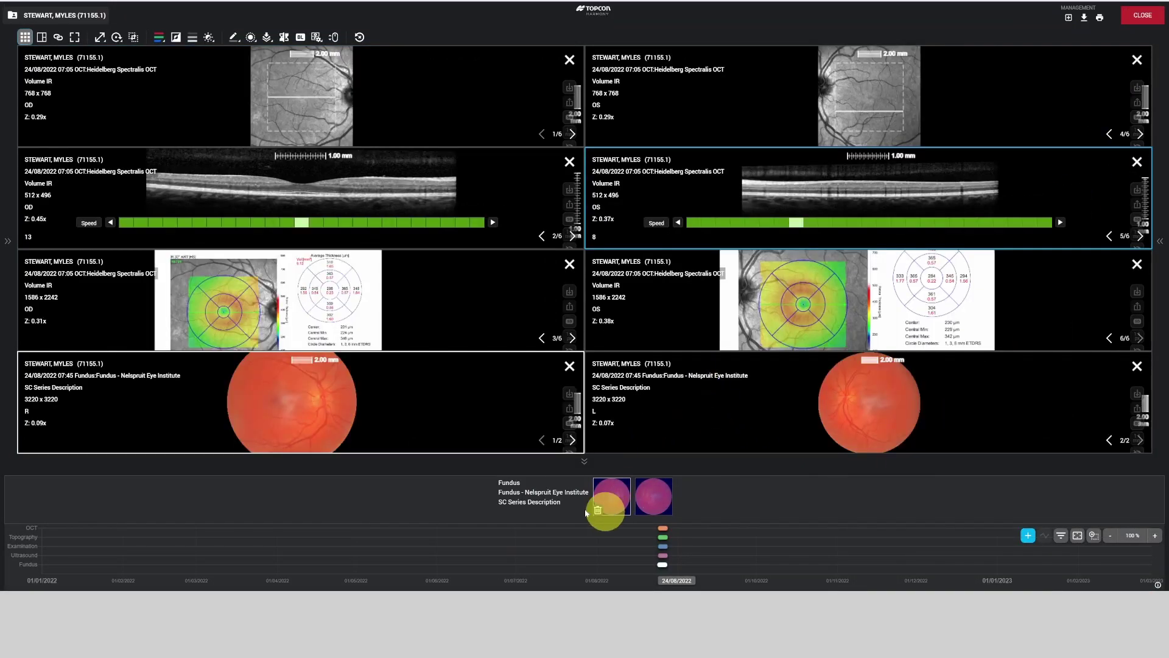
Step: Compare the OD and OS Heidelberg Spectralis OCT slice scans side by side in a 2x1 layout, playing both volumes
{"action": "left_click", "coordinate": [25, 36]}
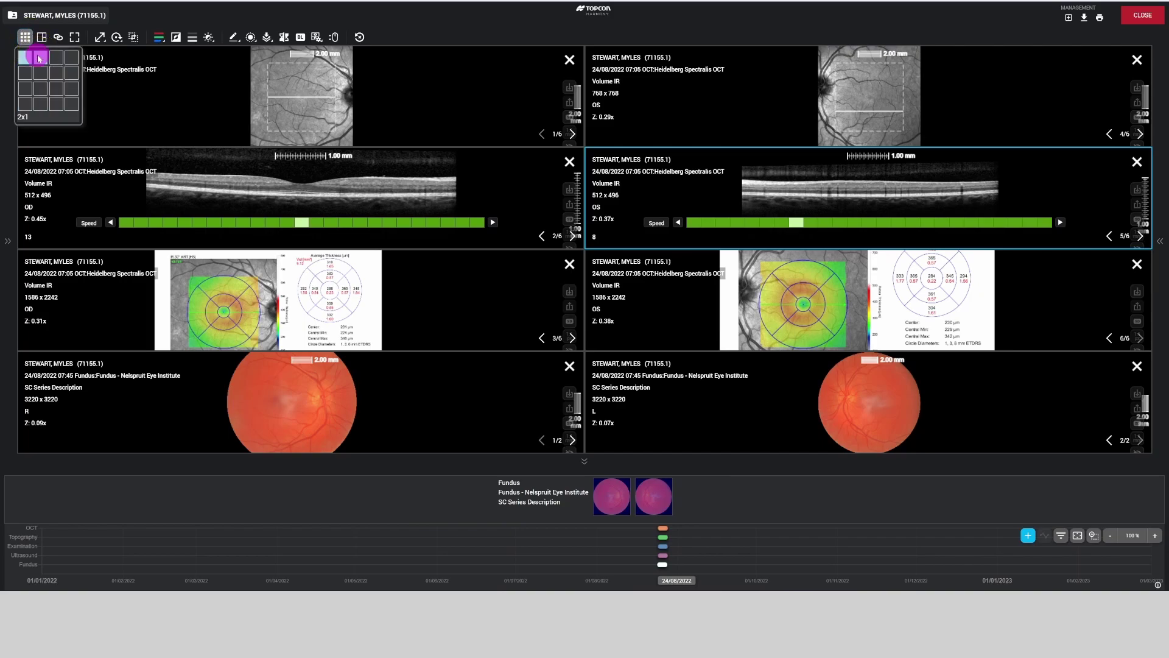
{"action": "left_click", "coordinate": [39, 58]}
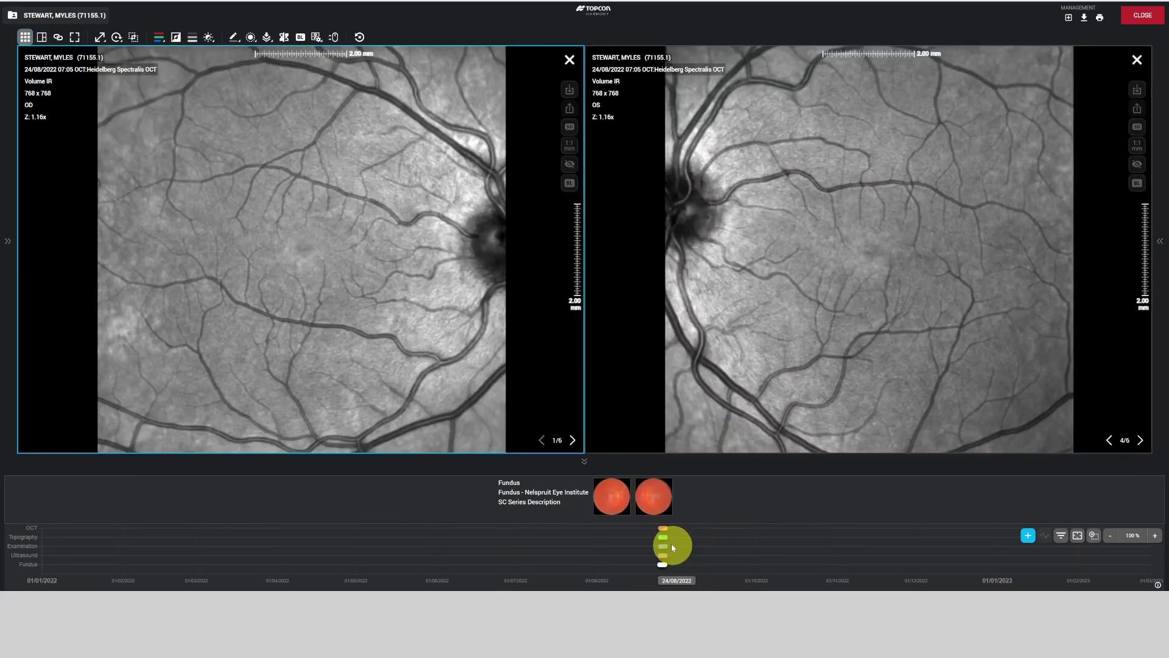
{"action": "left_click_drag", "start_coordinate": [697, 501], "coordinate": [750, 334]}
{"action": "left_click_drag", "start_coordinate": [541, 488], "coordinate": [499, 382]}
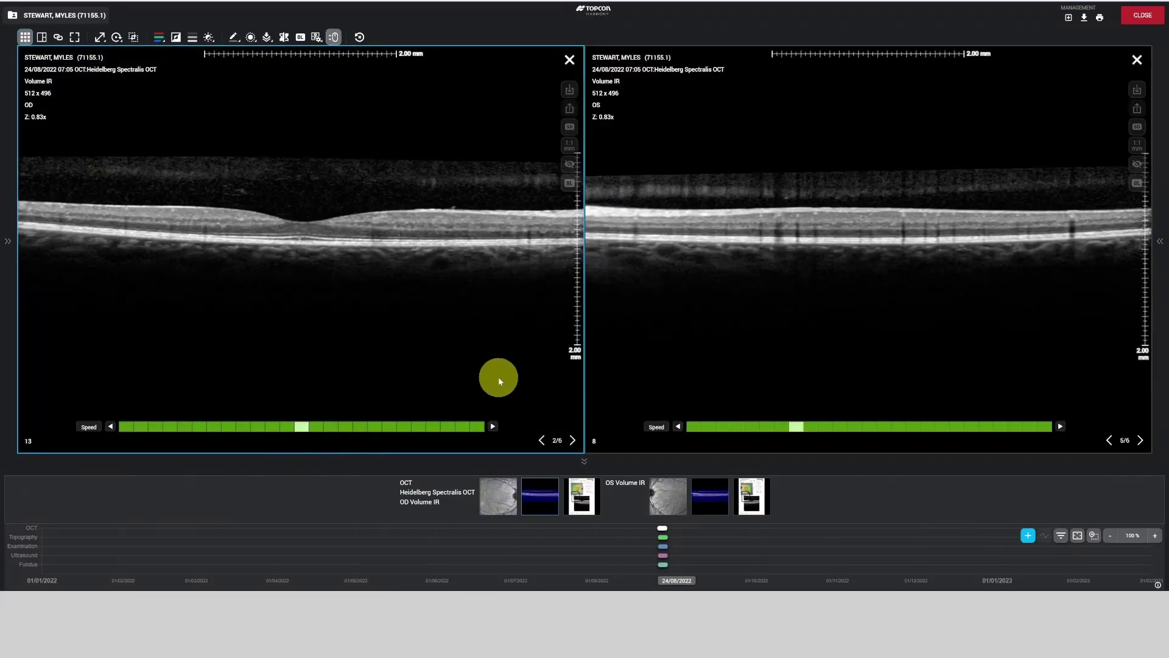
{"action": "left_click", "coordinate": [492, 427]}
{"action": "left_click", "coordinate": [1061, 427]}
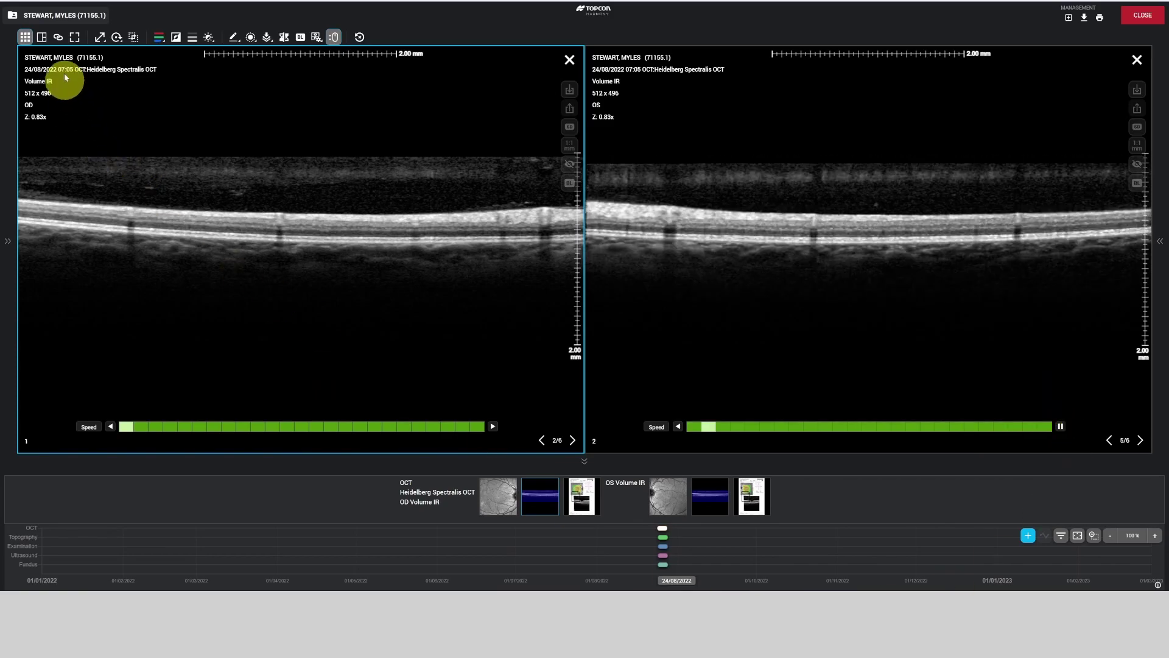
Step: Arrange the right eye's fundus photo in the large pane of a one-plus-two layout, with the OS infrared image and OCT slice scan beside it
{"action": "left_click", "coordinate": [41, 37]}
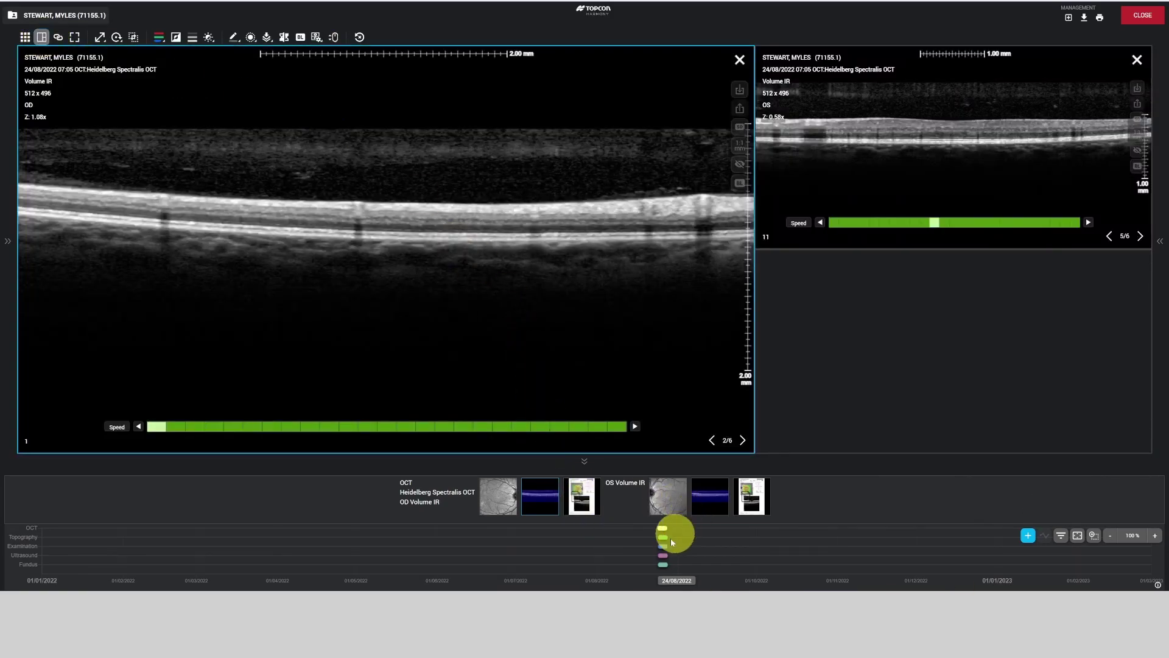
{"action": "left_click", "coordinate": [663, 567]}
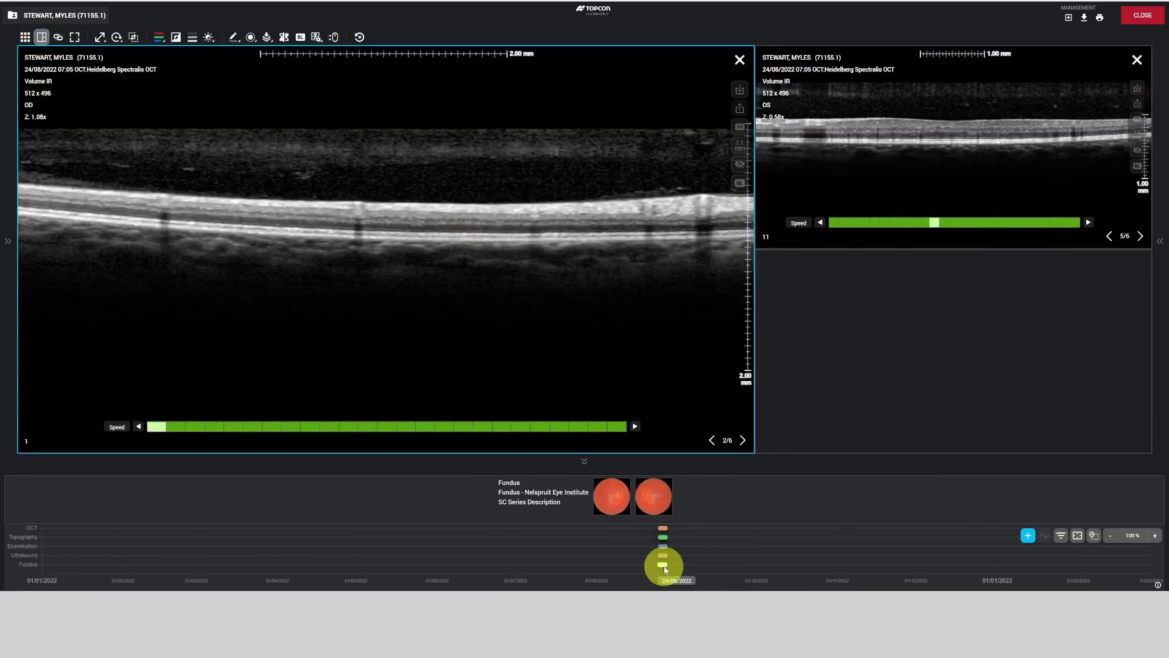
{"action": "left_click", "coordinate": [609, 496]}
{"action": "left_click", "coordinate": [663, 528]}
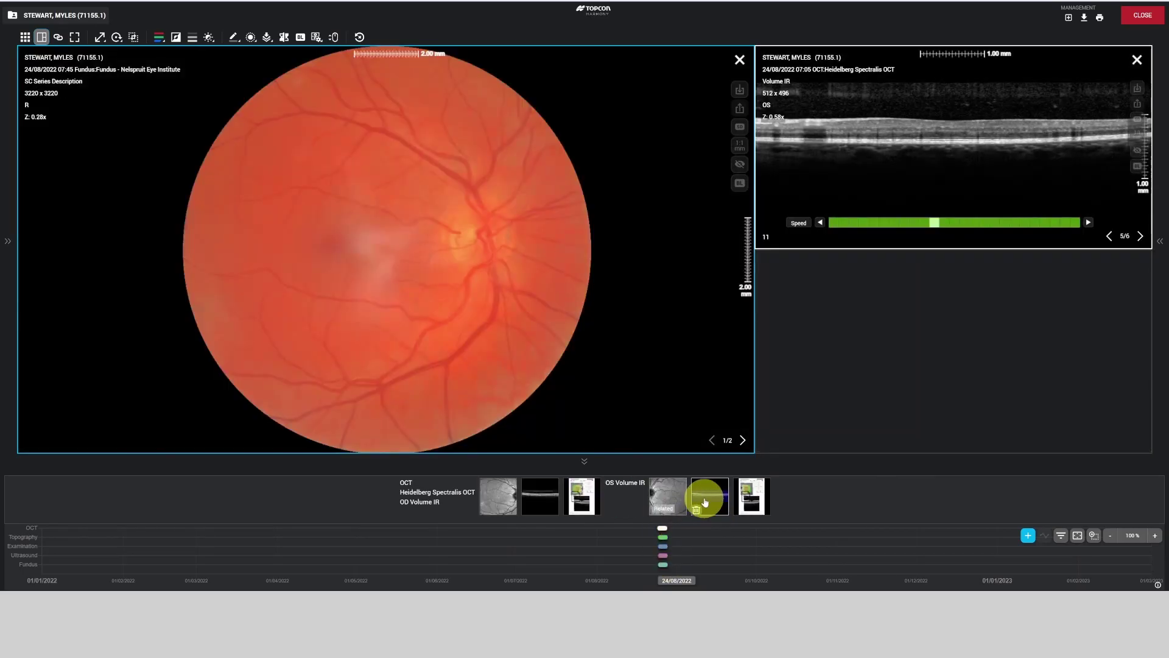
{"action": "left_click_drag", "start_coordinate": [711, 496], "coordinate": [848, 418]}
{"action": "left_click_drag", "start_coordinate": [684, 488], "coordinate": [990, 213]}
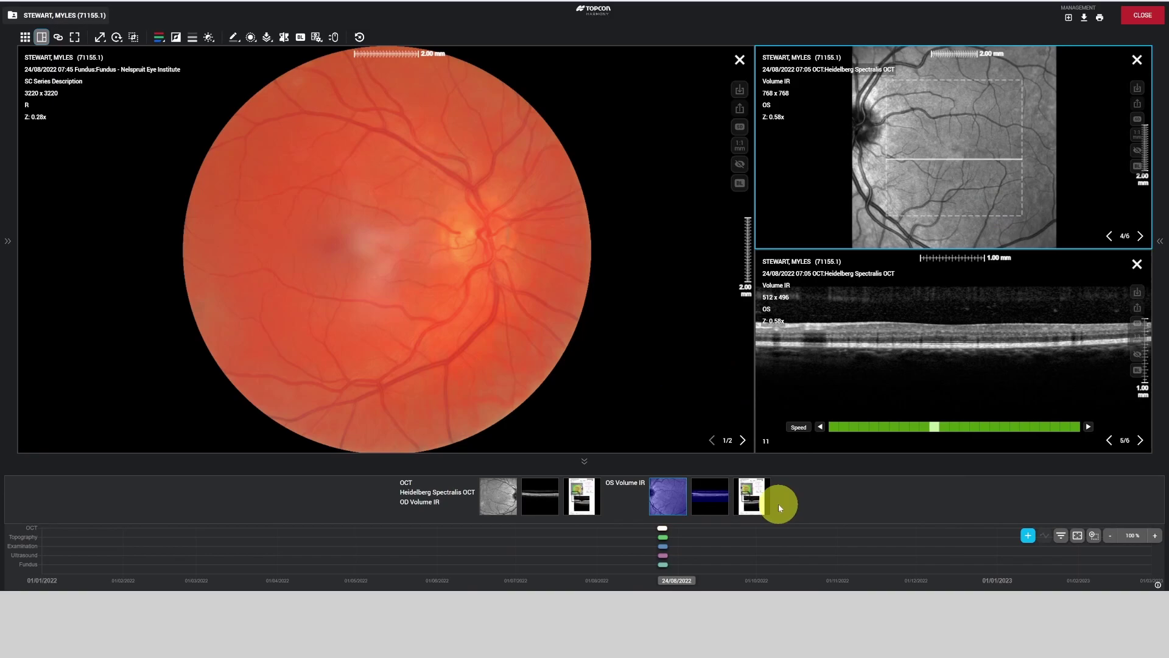
Step: View the right eye's ultrasound, and open and read through the OS Oculus Pentacam topography report in a single pane
{"action": "left_click", "coordinate": [662, 555]}
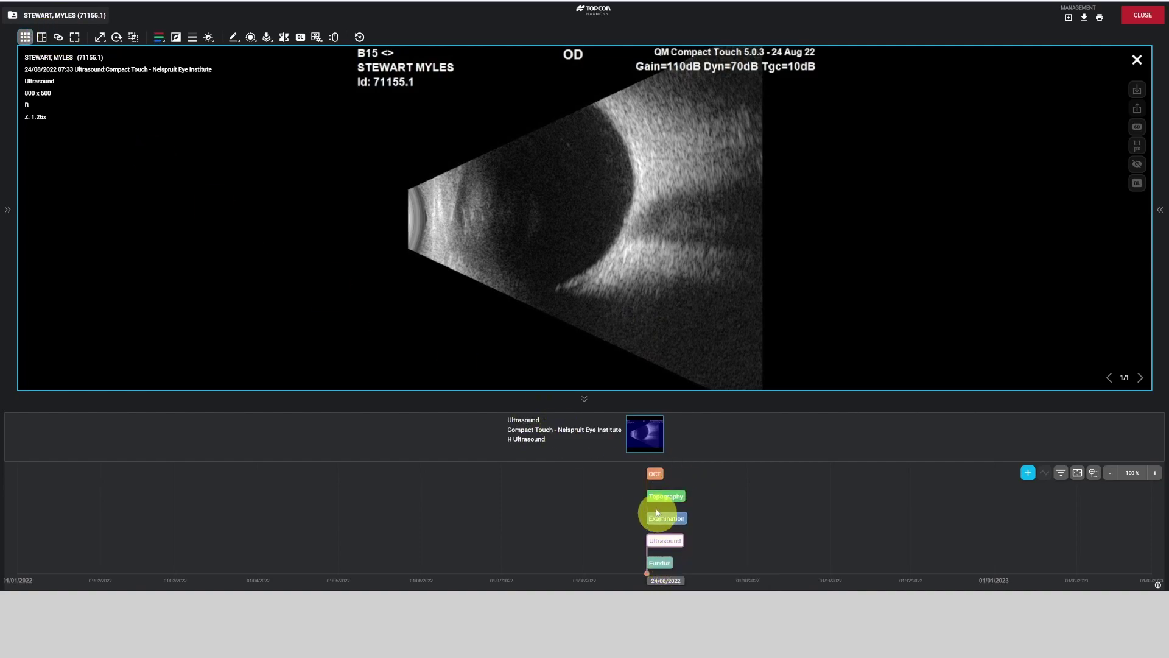
{"action": "left_click", "coordinate": [675, 498]}
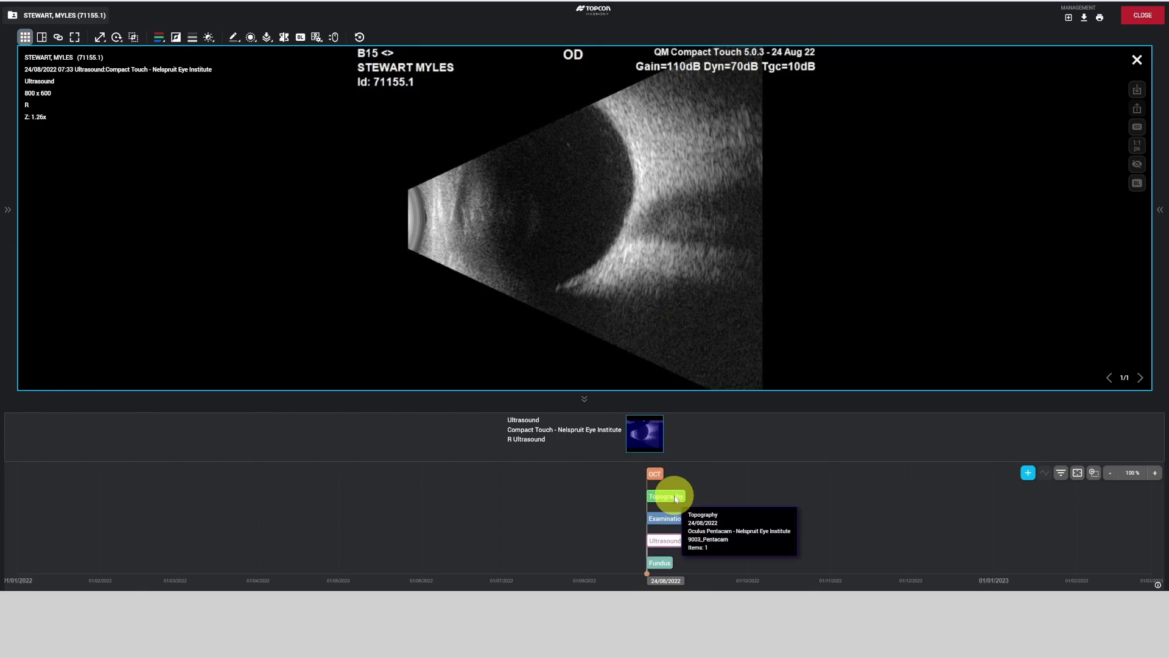
{"action": "mouse_move", "coordinate": [644, 432]}
{"action": "left_mouse_down"}
{"action": "mouse_move", "coordinate": [667, 281]}
{"action": "mouse_move", "coordinate": [734, 344]}
{"action": "left_mouse_up"}
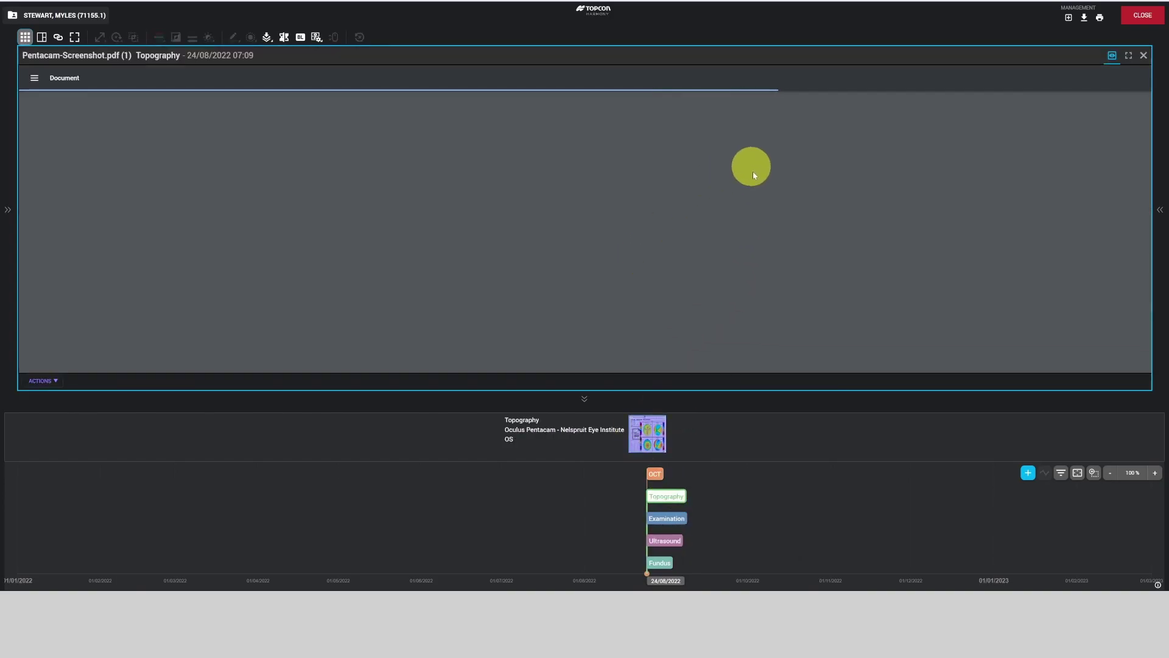
{"action": "scroll", "coordinate": [671, 274], "scroll_direction": "down", "scroll_amount": 10}
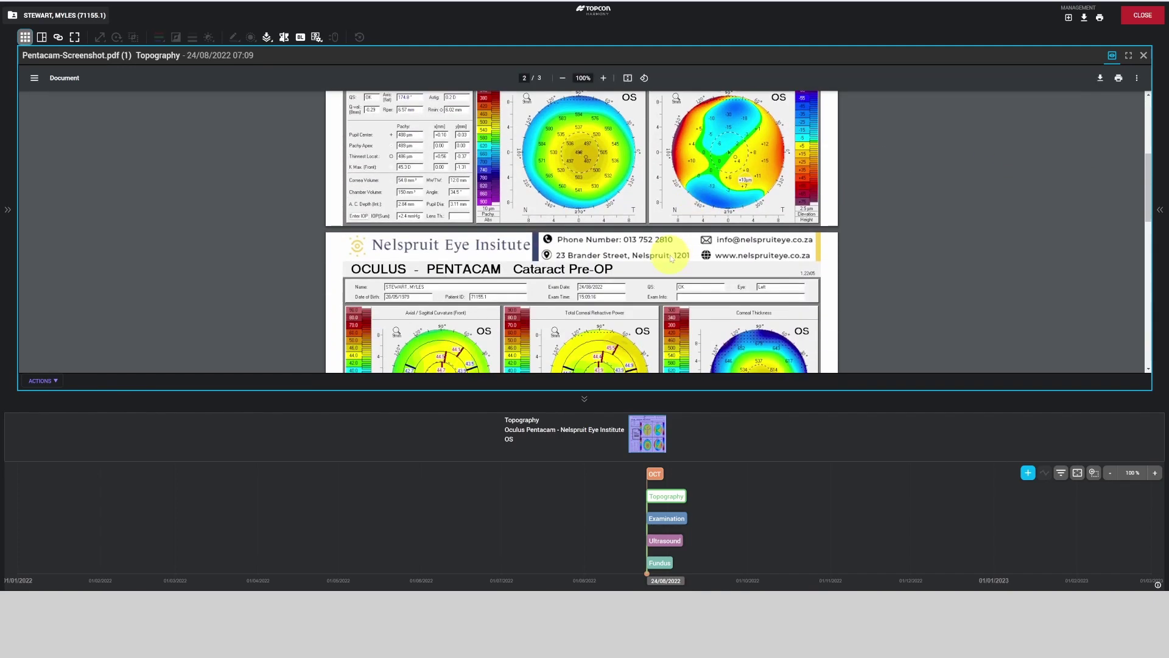
{"action": "scroll", "coordinate": [671, 261], "scroll_direction": "down", "scroll_amount": 5}
{"action": "scroll", "coordinate": [672, 277], "scroll_direction": "up", "scroll_amount": 15}
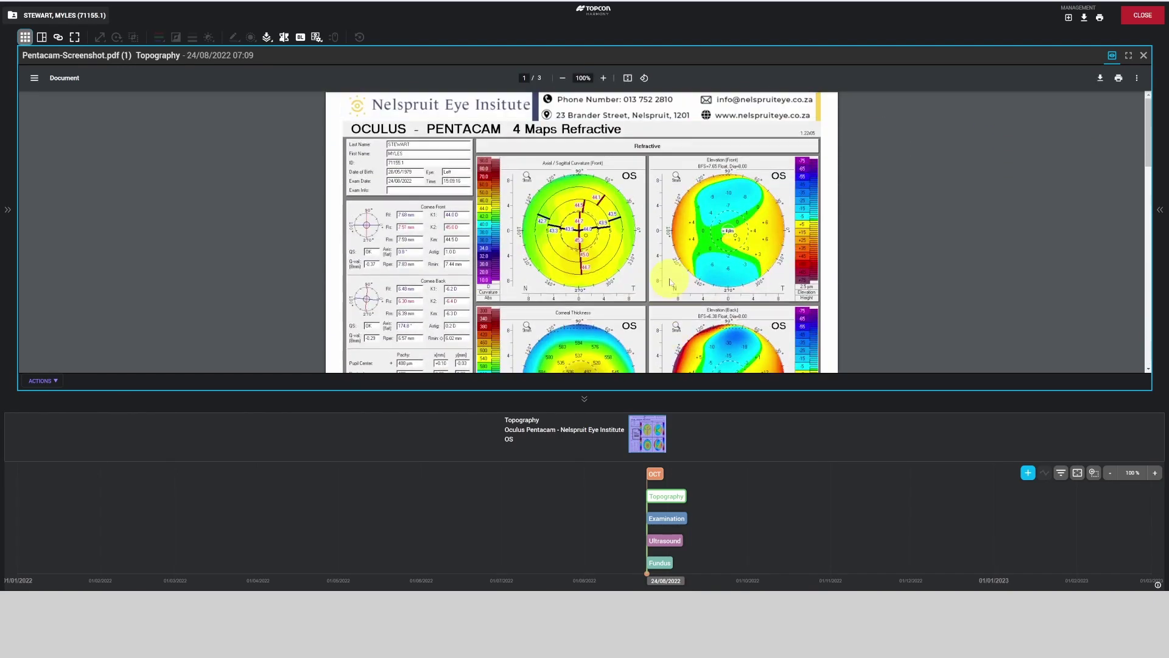
Step: Inspect the OD Zeiss HFA2 perimetry report enlarged and shrink the timeline to give the report more room
{"action": "key", "text": "Down"}
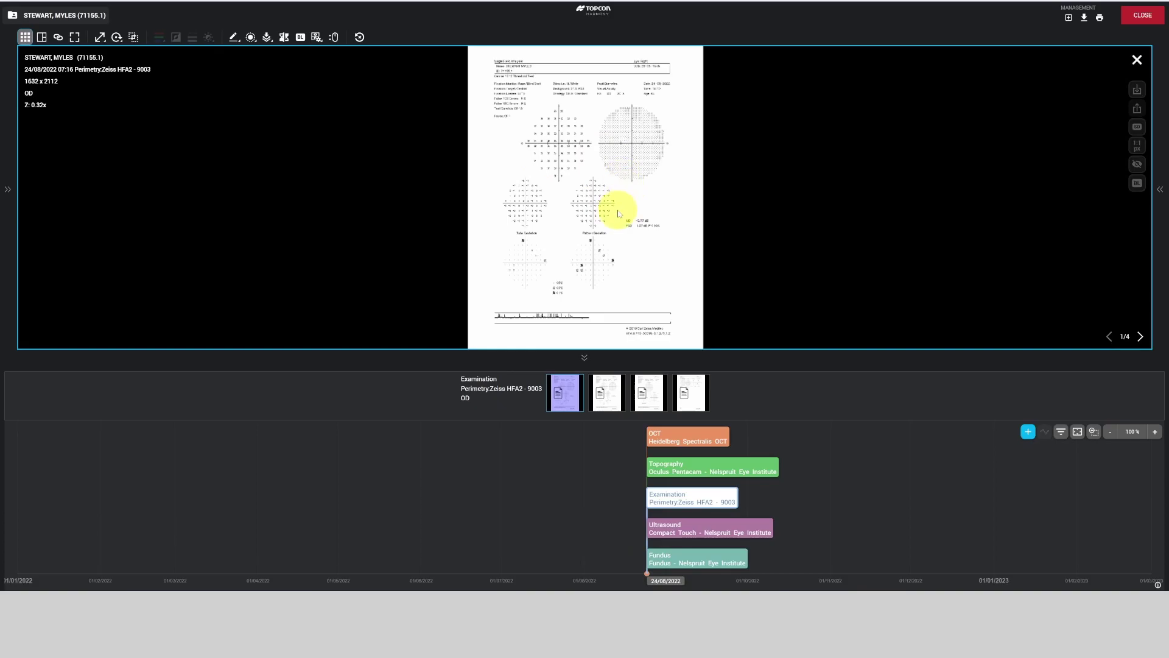
{"action": "scroll", "coordinate": [618, 213], "scroll_direction": "up", "scroll_amount": 8}
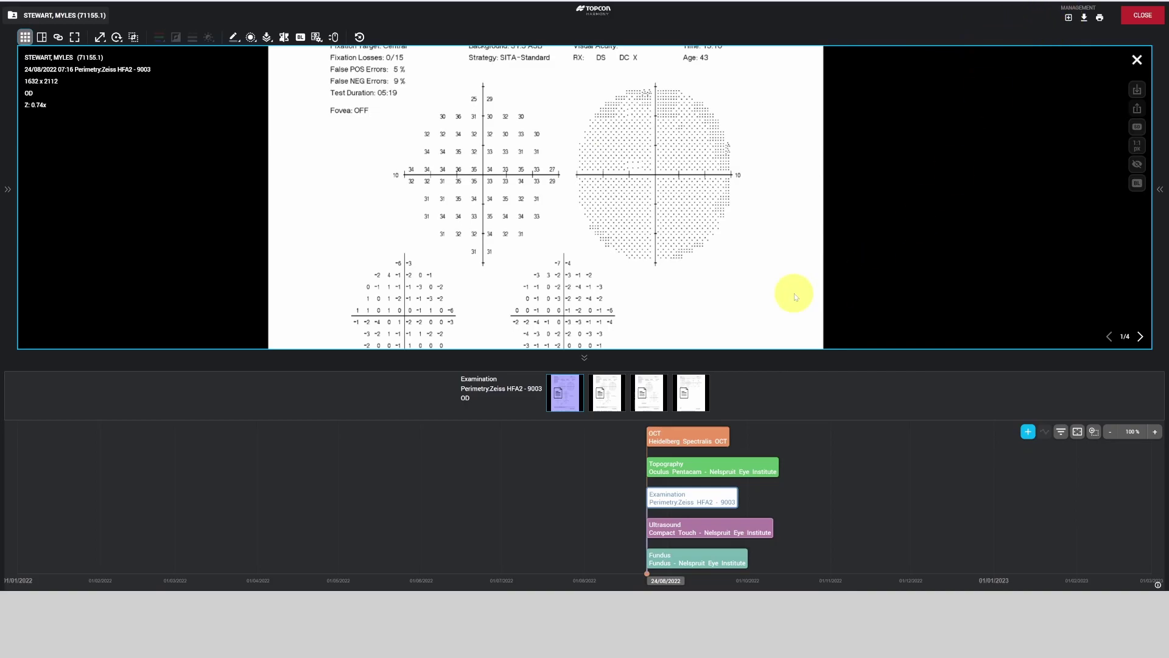
{"action": "scroll", "coordinate": [780, 280], "scroll_direction": "down", "scroll_amount": 3}
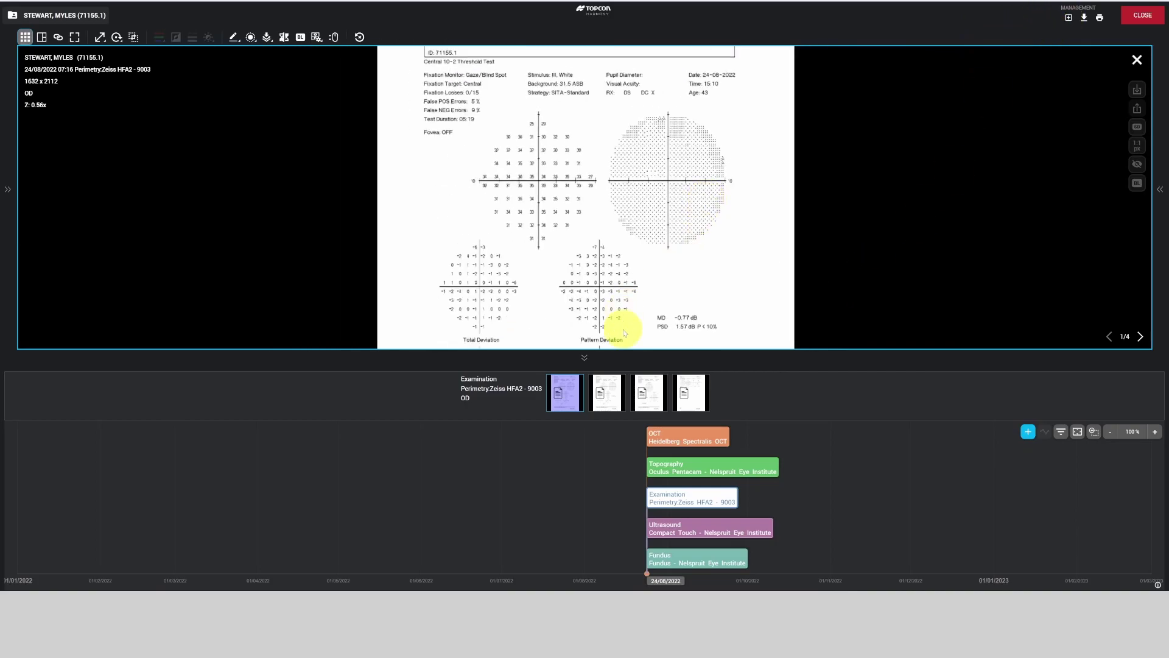
{"action": "left_click_drag", "start_coordinate": [624, 355], "coordinate": [622, 434]}
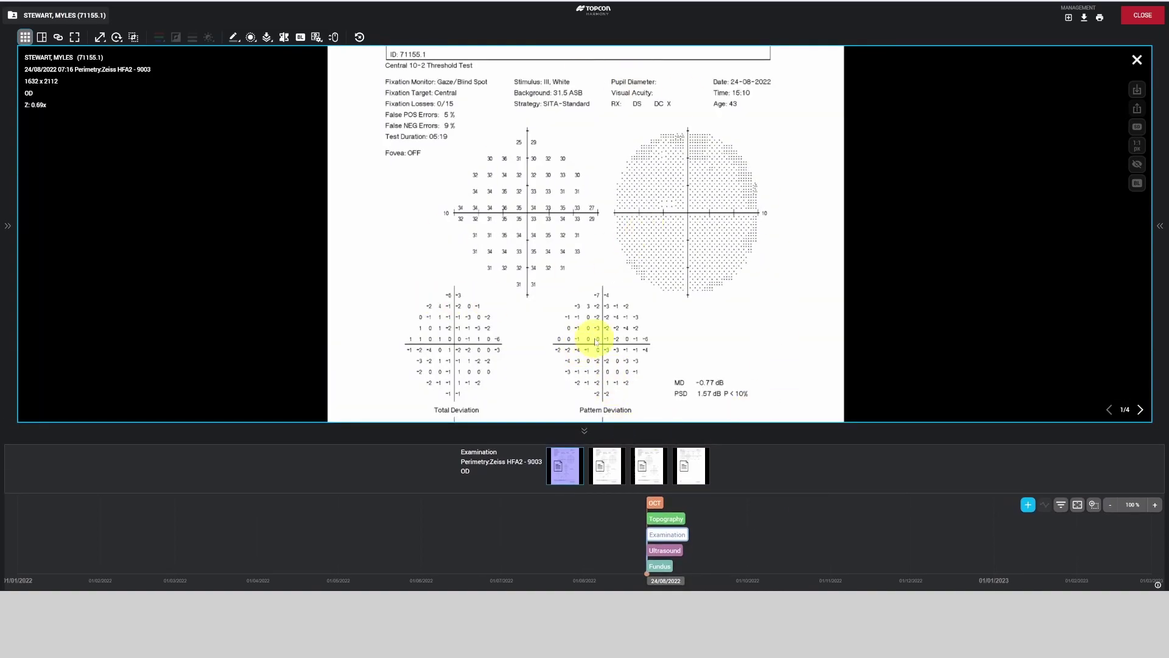
Step: Switch to the patient's clinical case in the practice software and open the Harmony RS study archive view
{"action": "key", "text": "alt+Tab"}
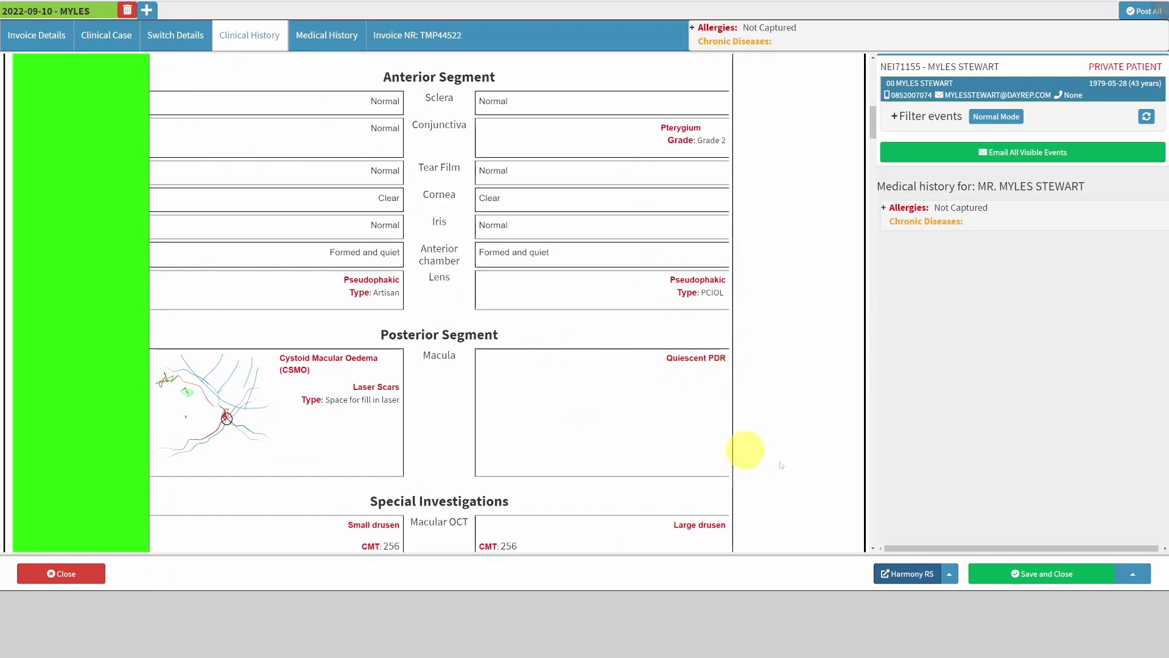
{"action": "scroll", "coordinate": [774, 487], "scroll_direction": "down", "scroll_amount": 4}
{"action": "scroll", "coordinate": [804, 536], "scroll_direction": "up", "scroll_amount": 4}
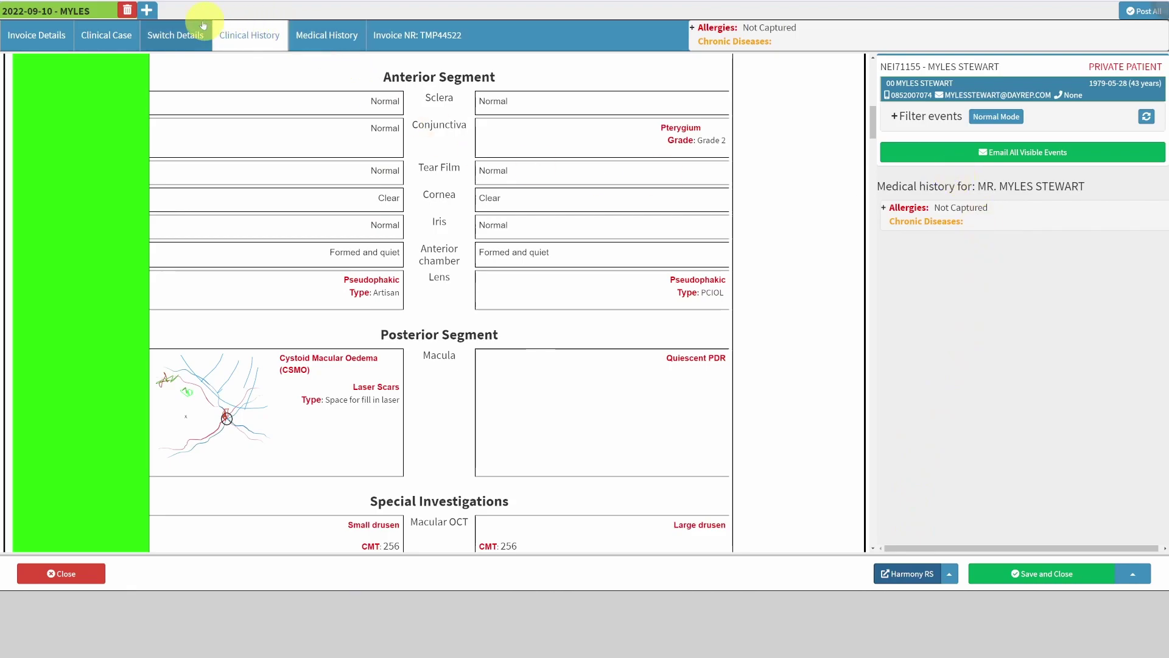
{"action": "left_click", "coordinate": [107, 35]}
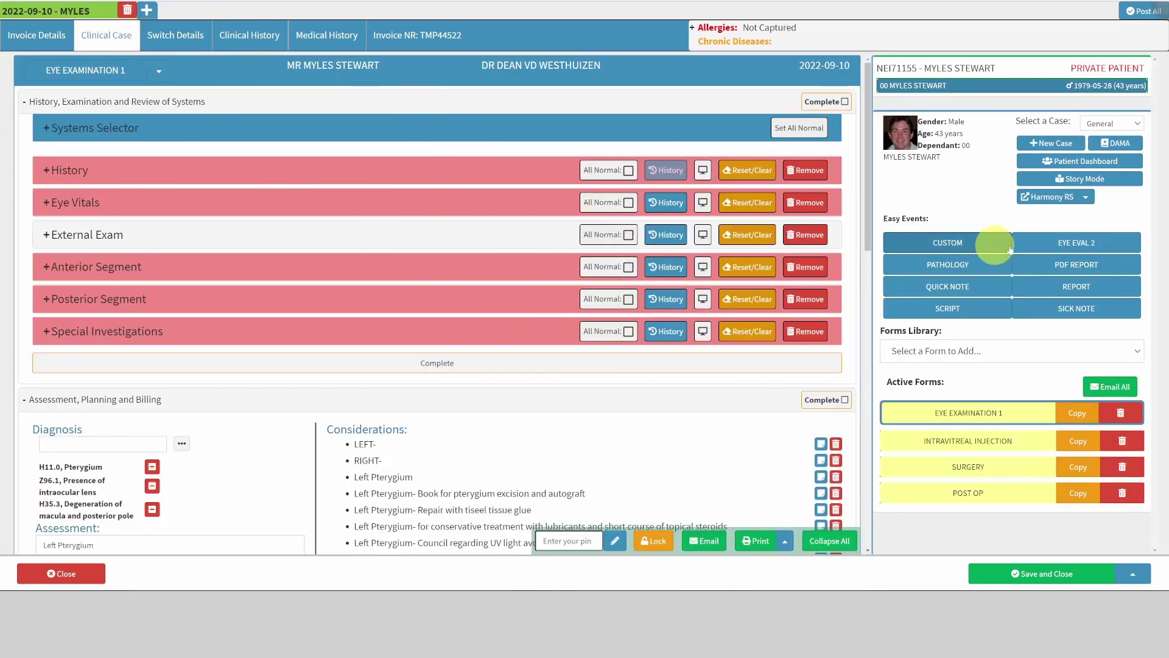
{"action": "left_click", "coordinate": [1086, 198]}
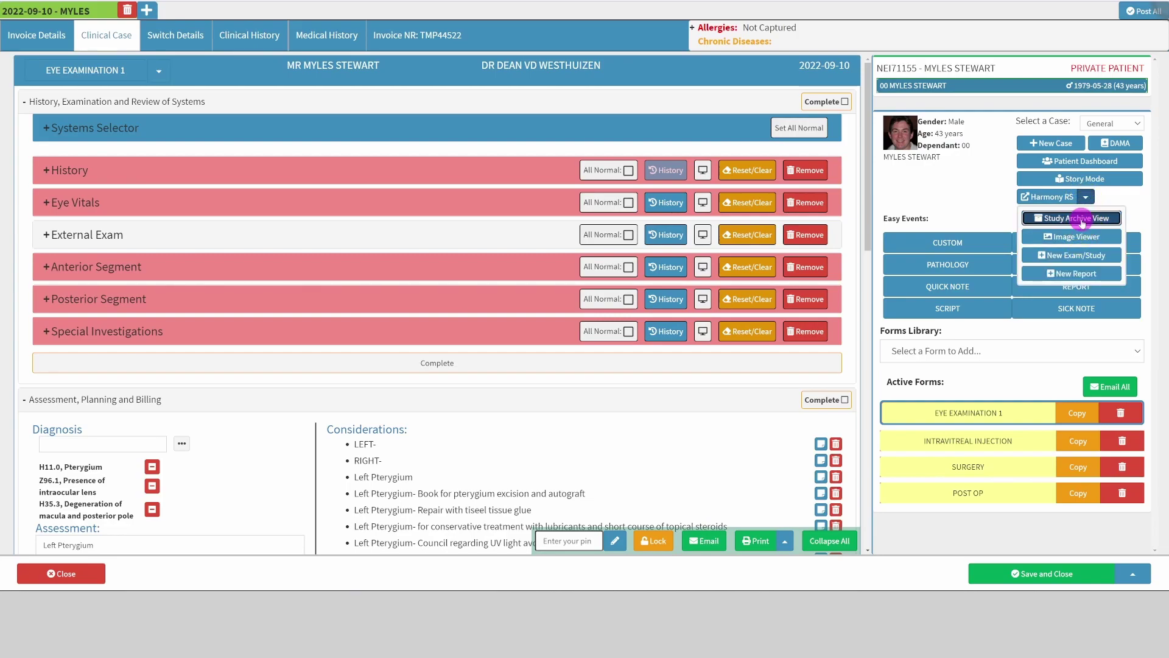
{"action": "left_click", "coordinate": [1085, 196]}
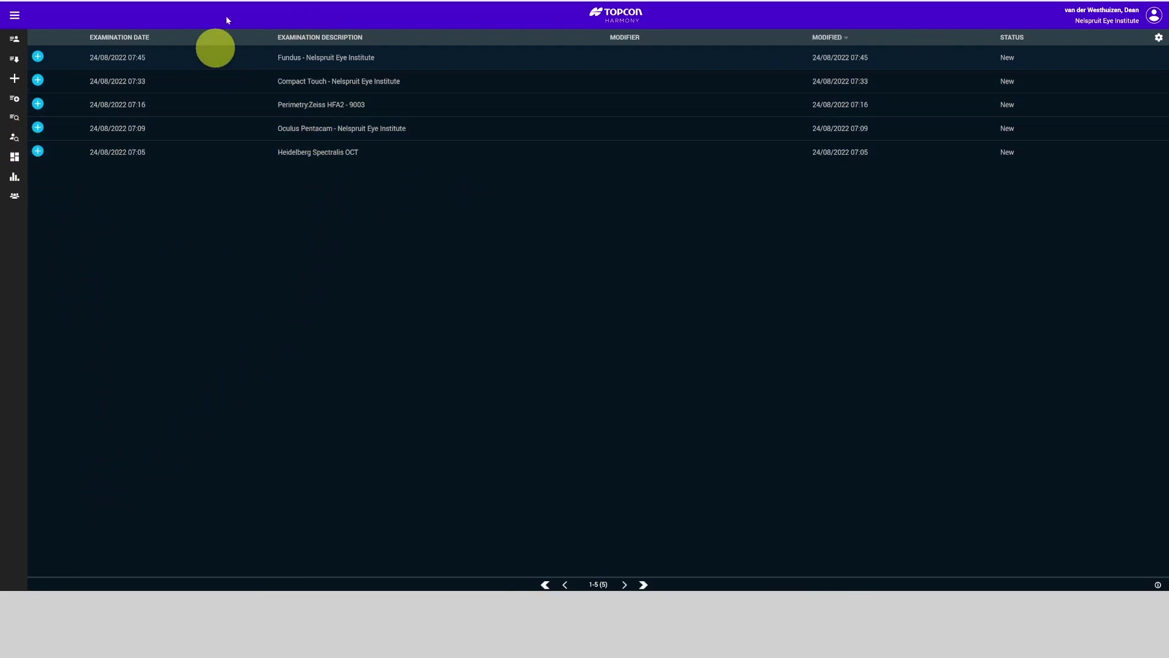
Step: Return to the image viewer and show the OD OCT infrared image in a grid of three columns by four rows
{"action": "left_click", "coordinate": [321, 105]}
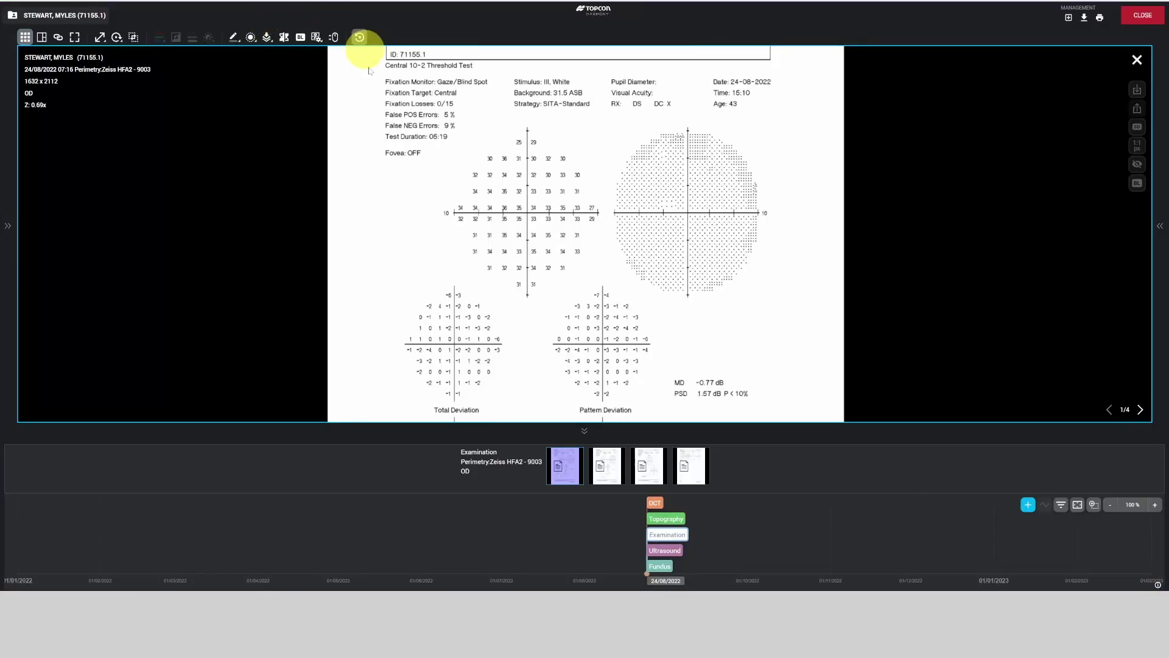
{"action": "left_click", "coordinate": [658, 508]}
{"action": "left_click", "coordinate": [508, 468]}
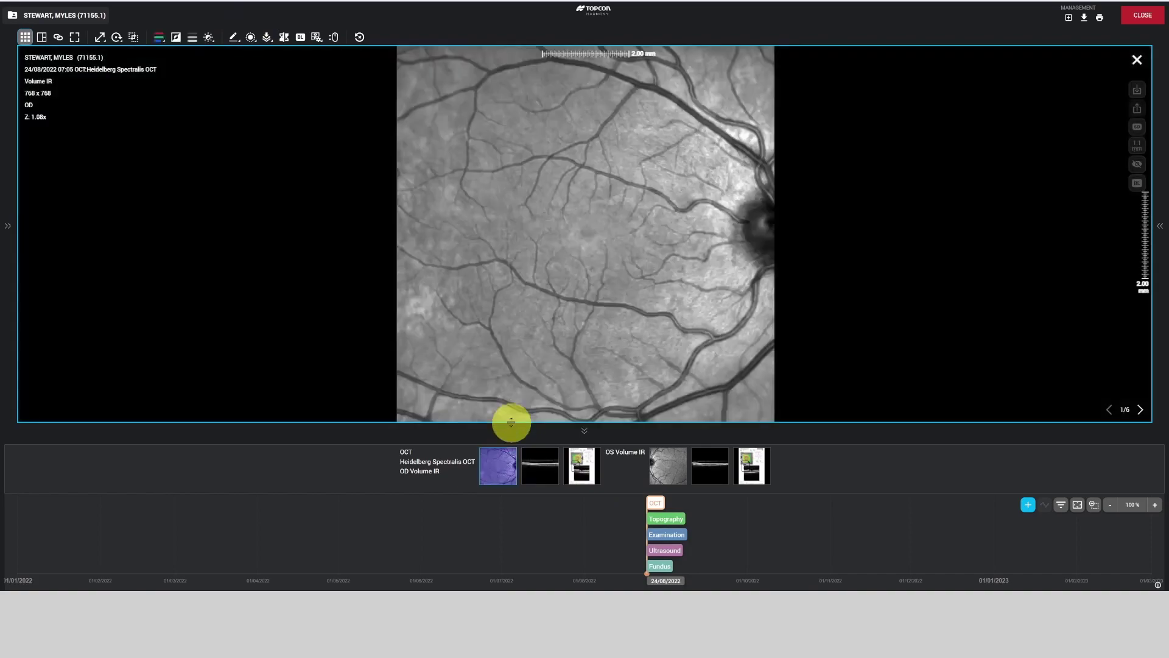
{"action": "left_click", "coordinate": [25, 37]}
{"action": "left_click", "coordinate": [59, 103]}
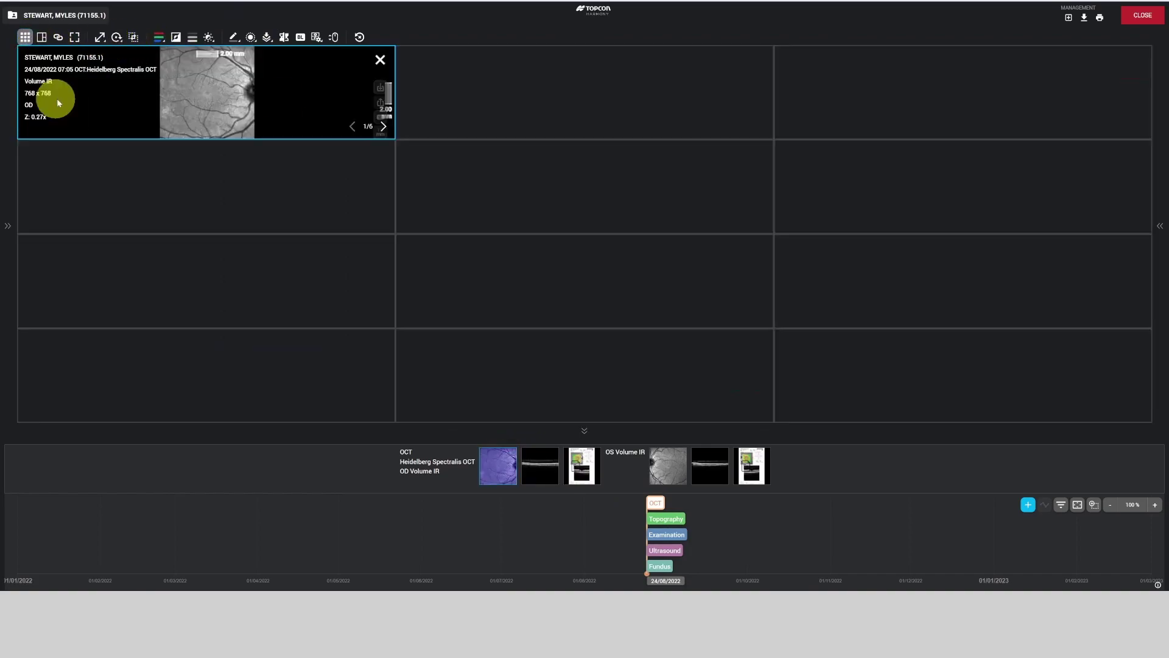
Step: Add the OS infrared image, the OS and OD OCT slice scans and the OS OCT report to the image grid
{"action": "left_click_drag", "start_coordinate": [668, 466], "coordinate": [582, 91]}
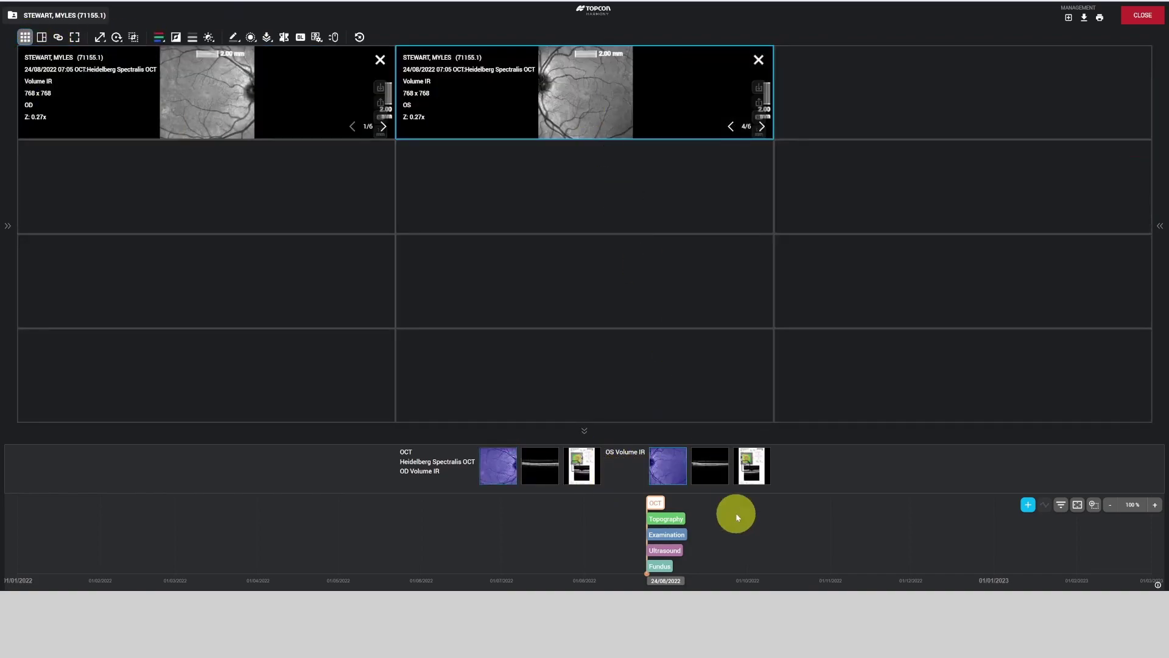
{"action": "left_click_drag", "start_coordinate": [712, 469], "coordinate": [633, 186]}
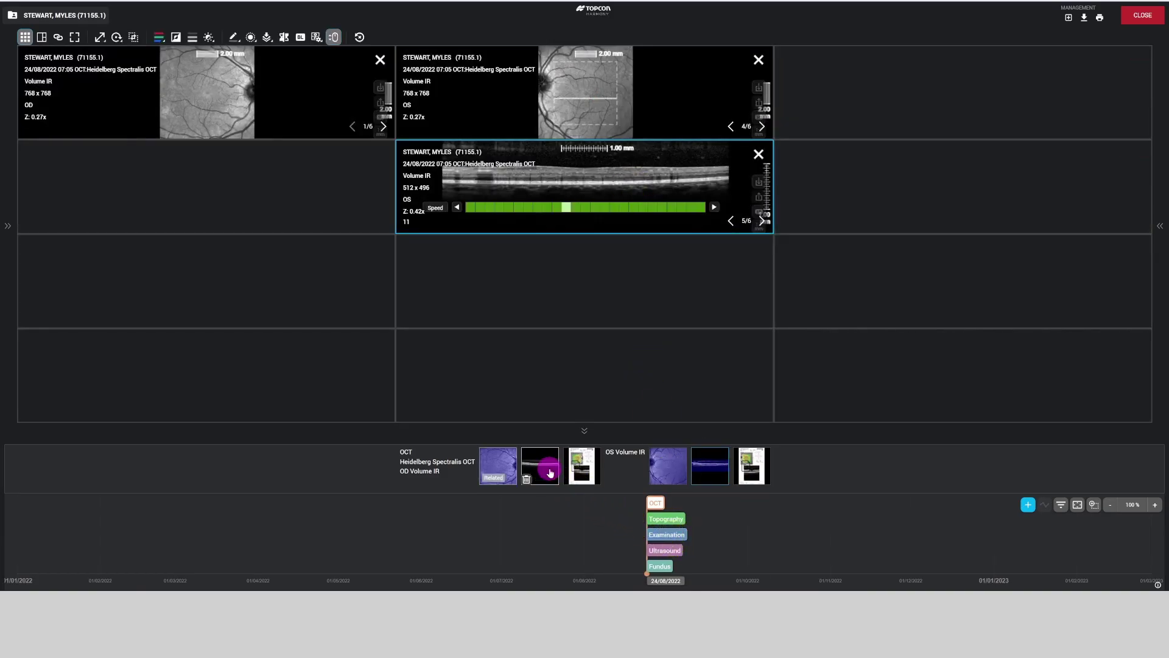
{"action": "left_click_drag", "start_coordinate": [550, 472], "coordinate": [280, 195]}
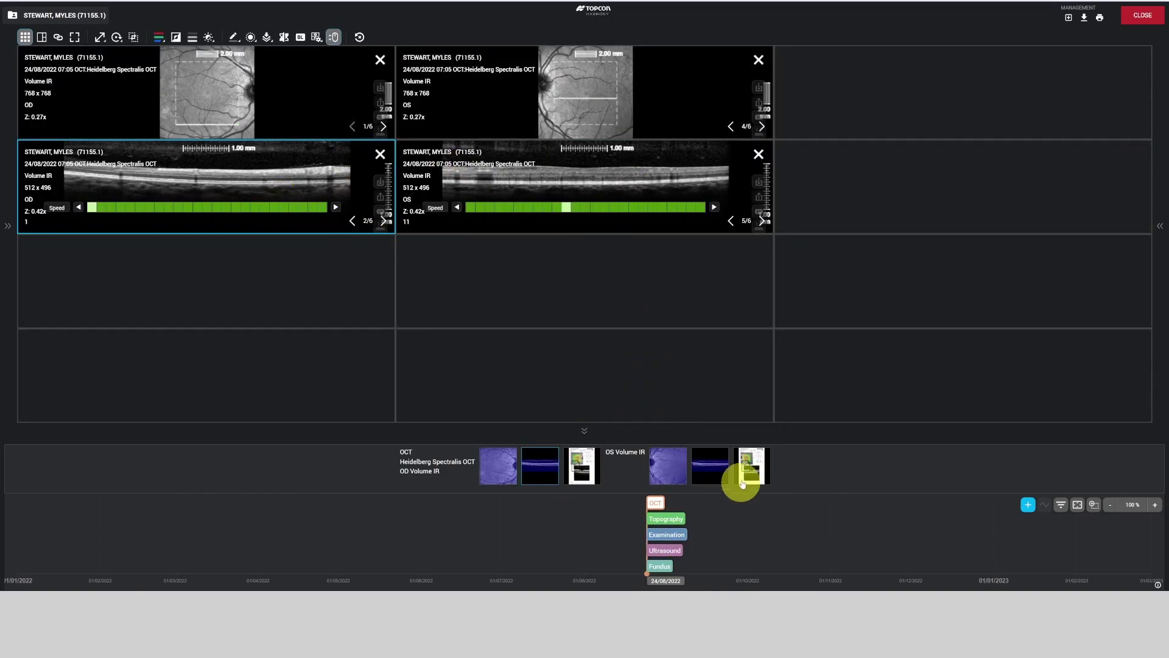
{"action": "left_click_drag", "start_coordinate": [742, 484], "coordinate": [882, 86]}
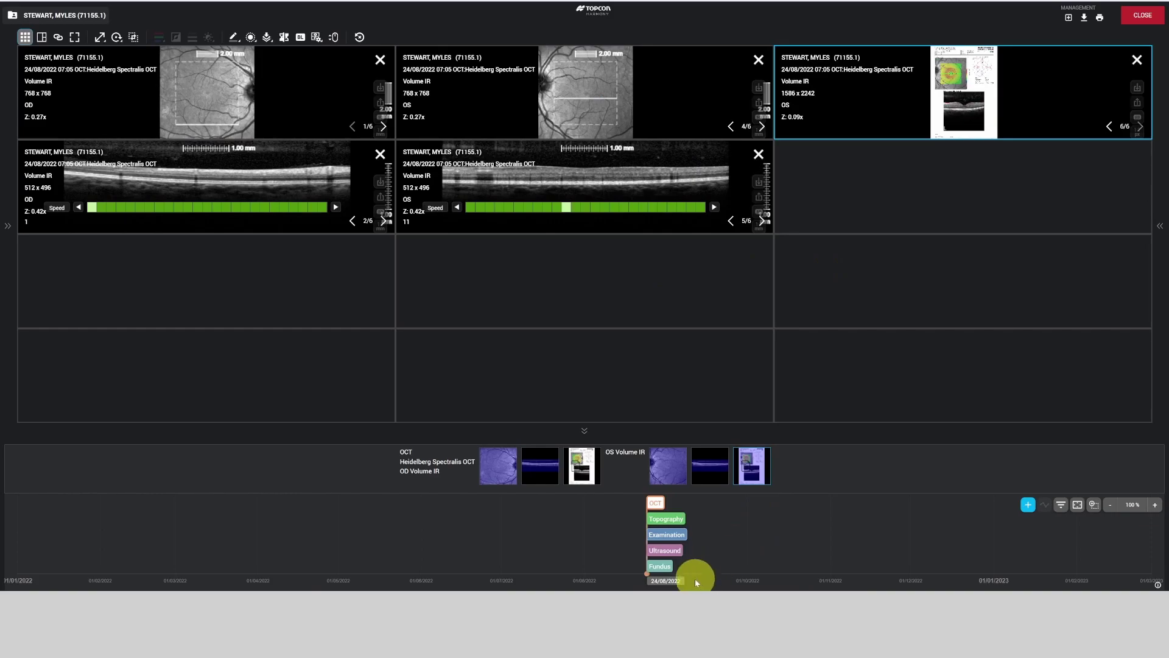
Step: Add the right eye's ultrasound and both eyes' fundus photos to free cells of the image grid
{"action": "left_click", "coordinate": [665, 551]}
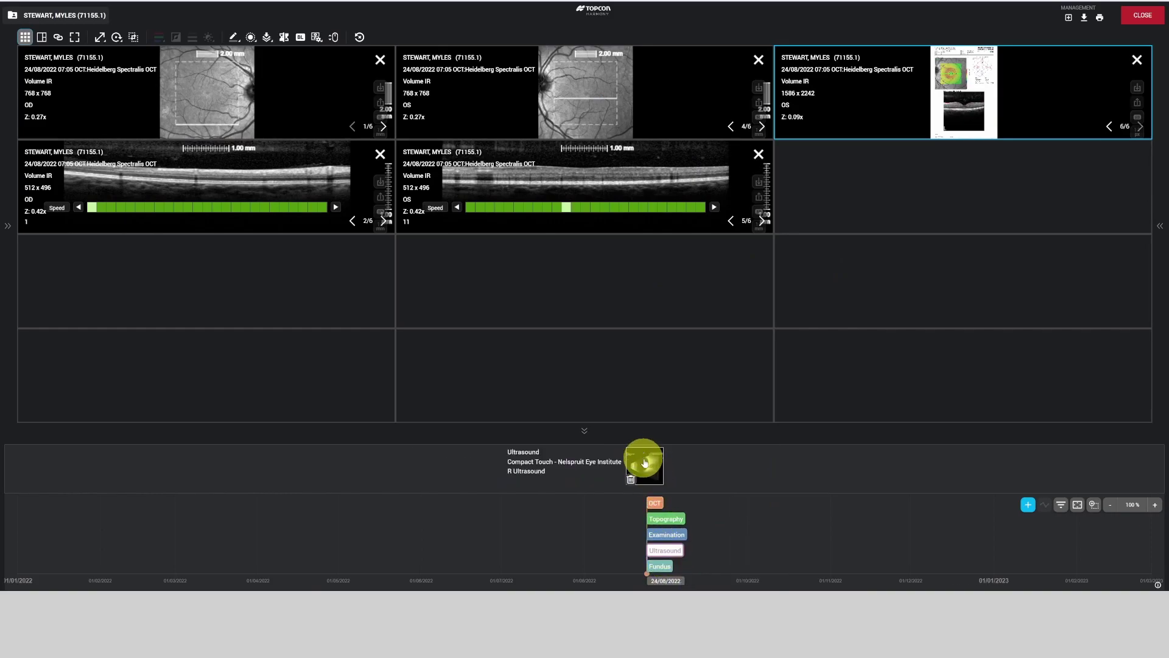
{"action": "left_click_drag", "start_coordinate": [644, 464], "coordinate": [890, 204]}
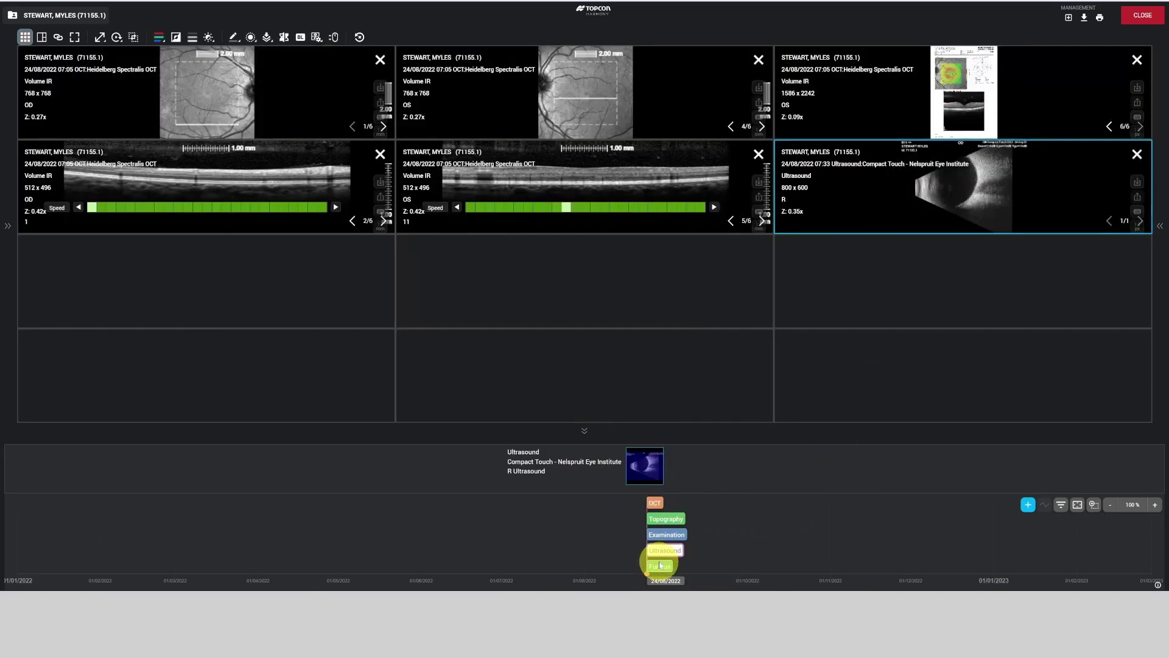
{"action": "left_click", "coordinate": [661, 565]}
{"action": "left_click_drag", "start_coordinate": [650, 472], "coordinate": [814, 282]}
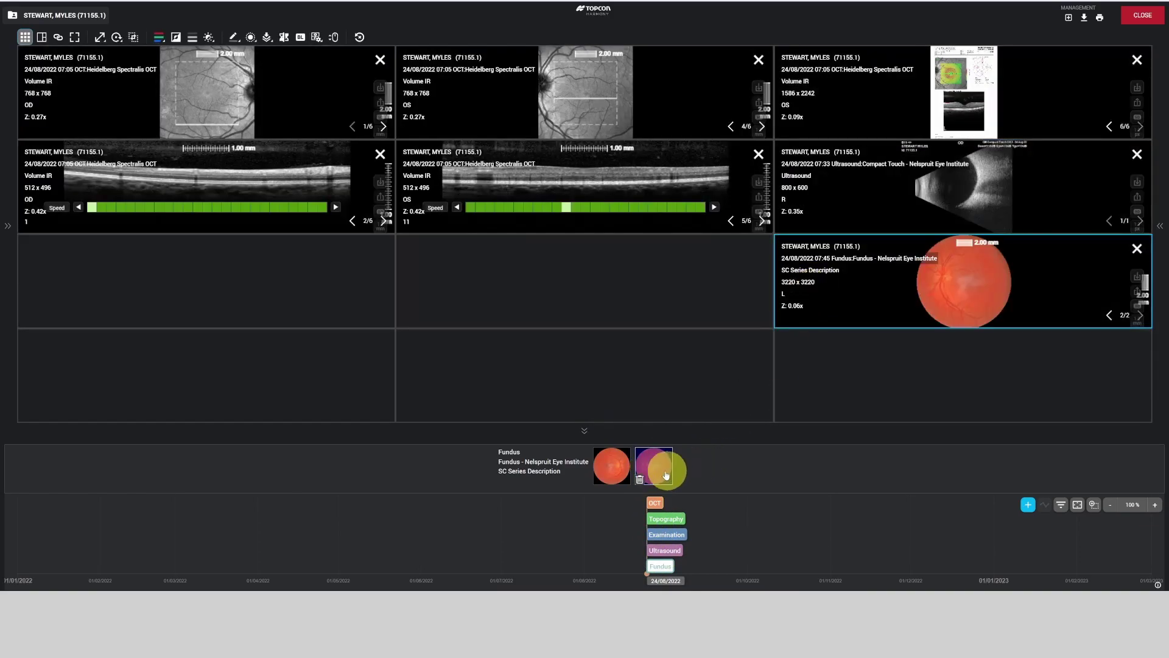
{"action": "left_click_drag", "start_coordinate": [615, 466], "coordinate": [583, 274]}
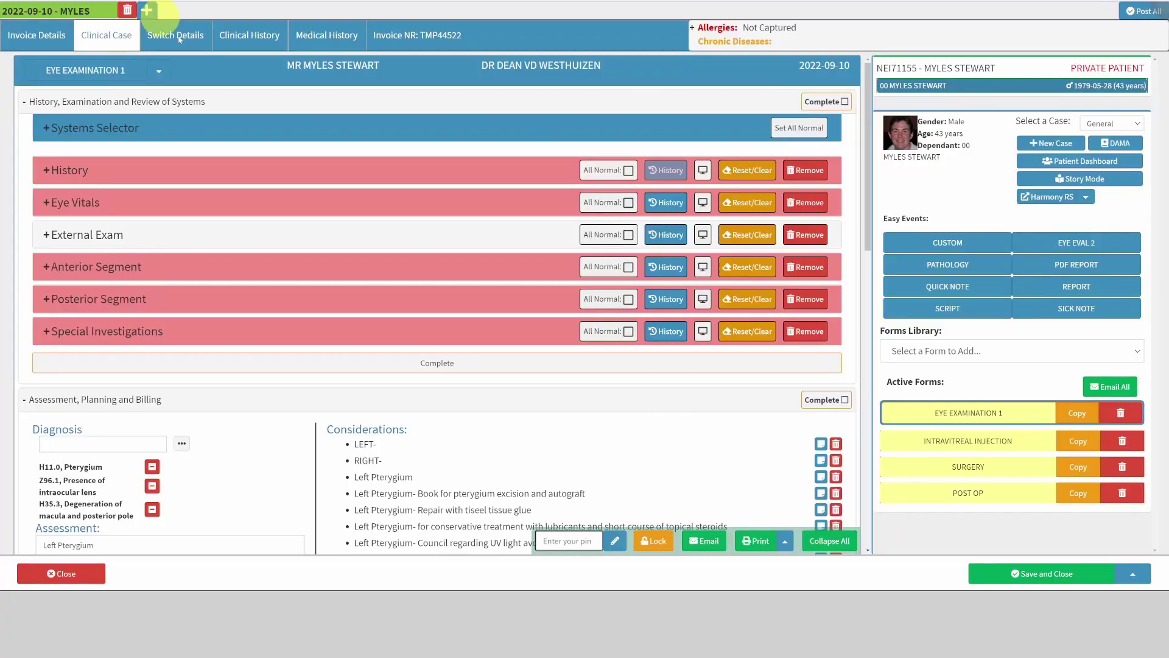
Step: Switch to the practice software and look through the forms of all visits in the clinical history in normal mode
{"action": "scroll", "coordinate": [571, 355], "scroll_direction": "down", "scroll_amount": 10}
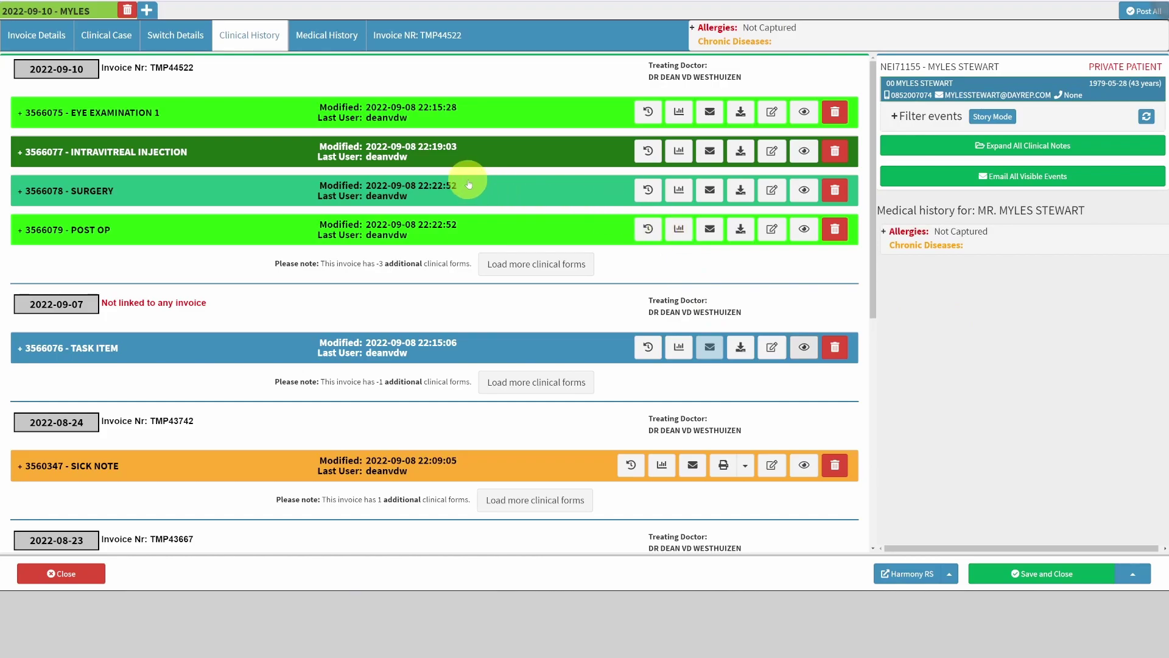
{"action": "scroll", "coordinate": [466, 177], "scroll_direction": "down", "scroll_amount": 4}
{"action": "scroll", "coordinate": [466, 181], "scroll_direction": "down", "scroll_amount": 3}
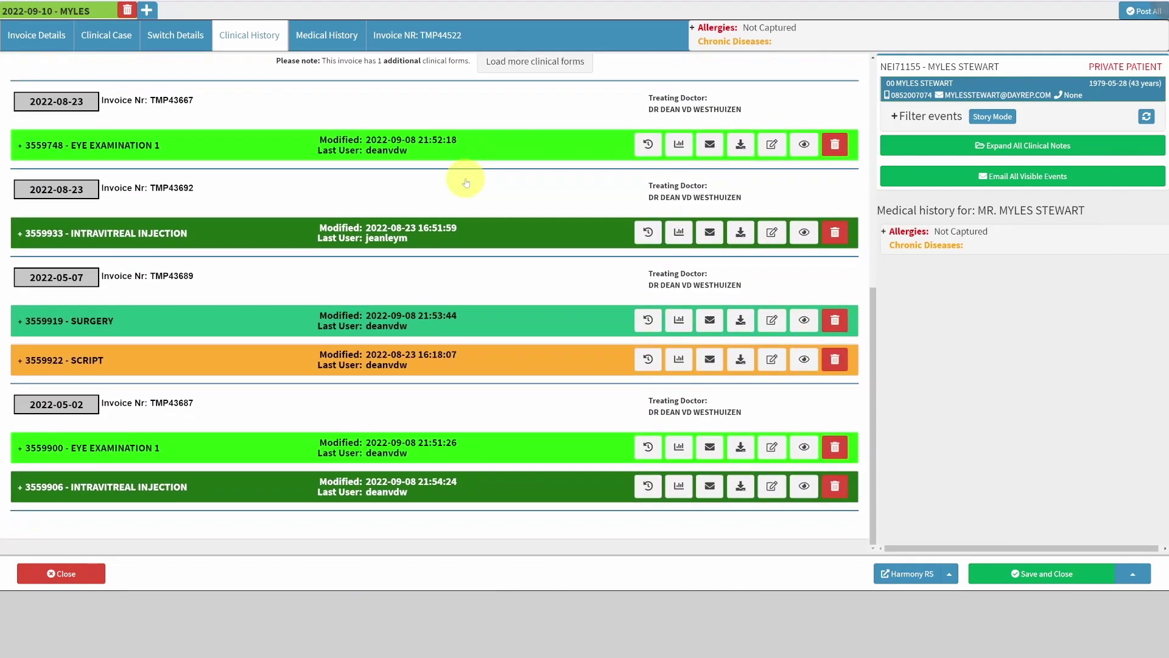
{"action": "scroll", "coordinate": [466, 181], "scroll_direction": "up", "scroll_amount": 6}
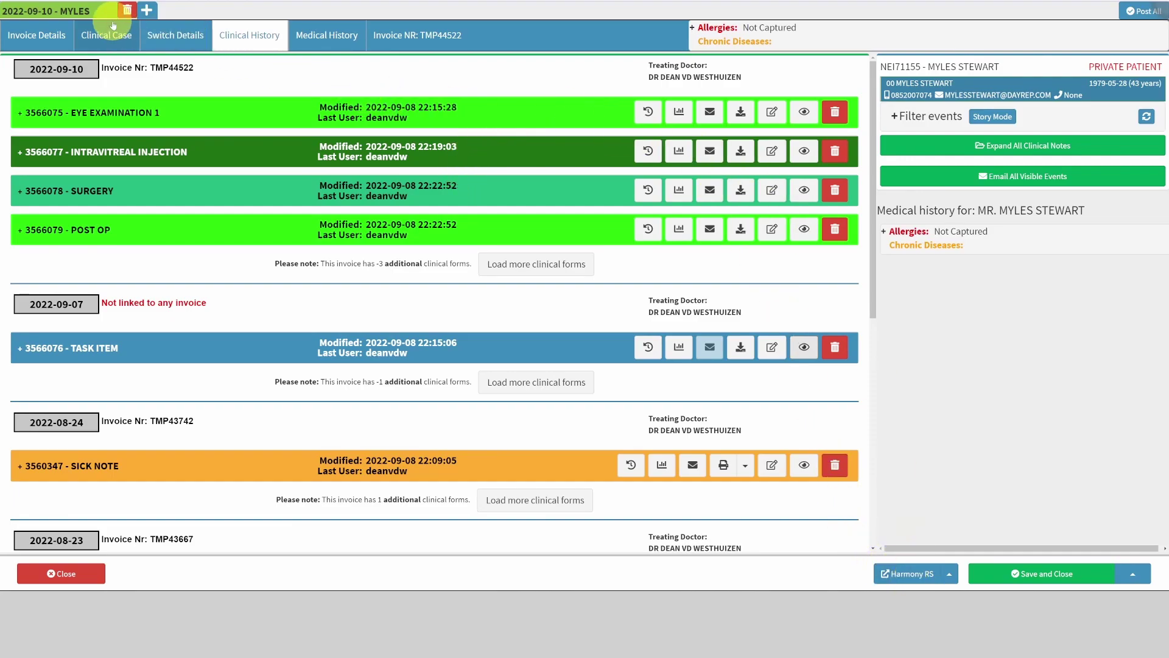
Step: Return to the clinical case and review the EYE EXAMINATION 1 form's considerations, plan, follow-up items and billing lines
{"action": "left_click", "coordinate": [118, 42]}
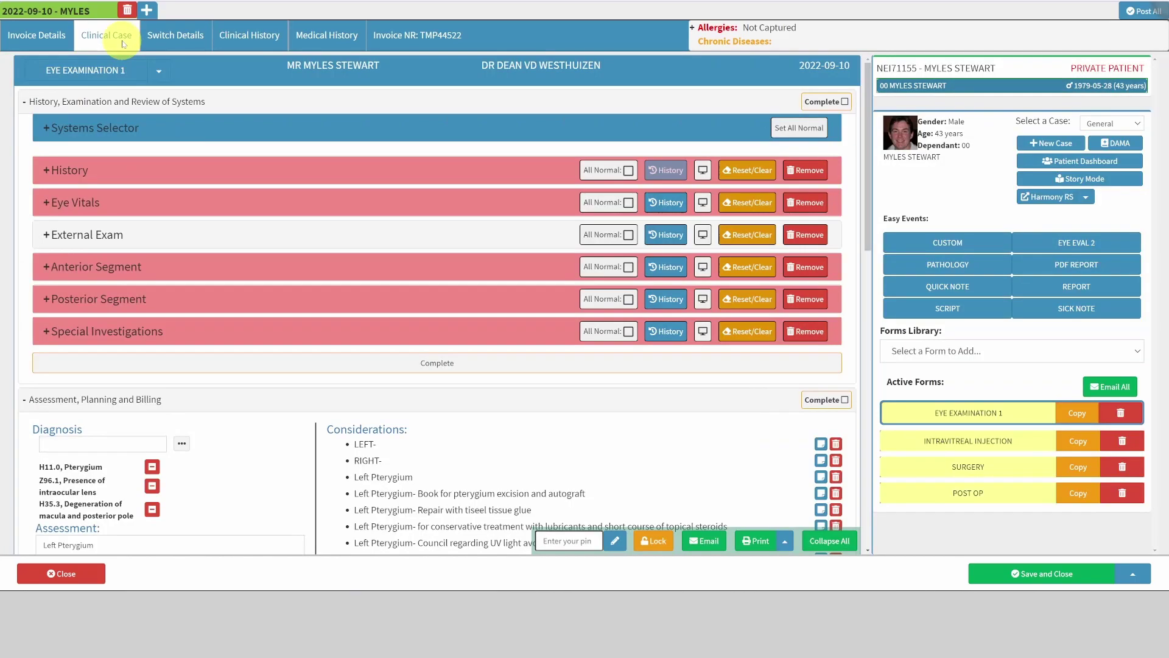
{"action": "scroll", "coordinate": [457, 359], "scroll_direction": "down", "scroll_amount": 5}
{"action": "scroll", "coordinate": [502, 410], "scroll_direction": "down", "scroll_amount": 4}
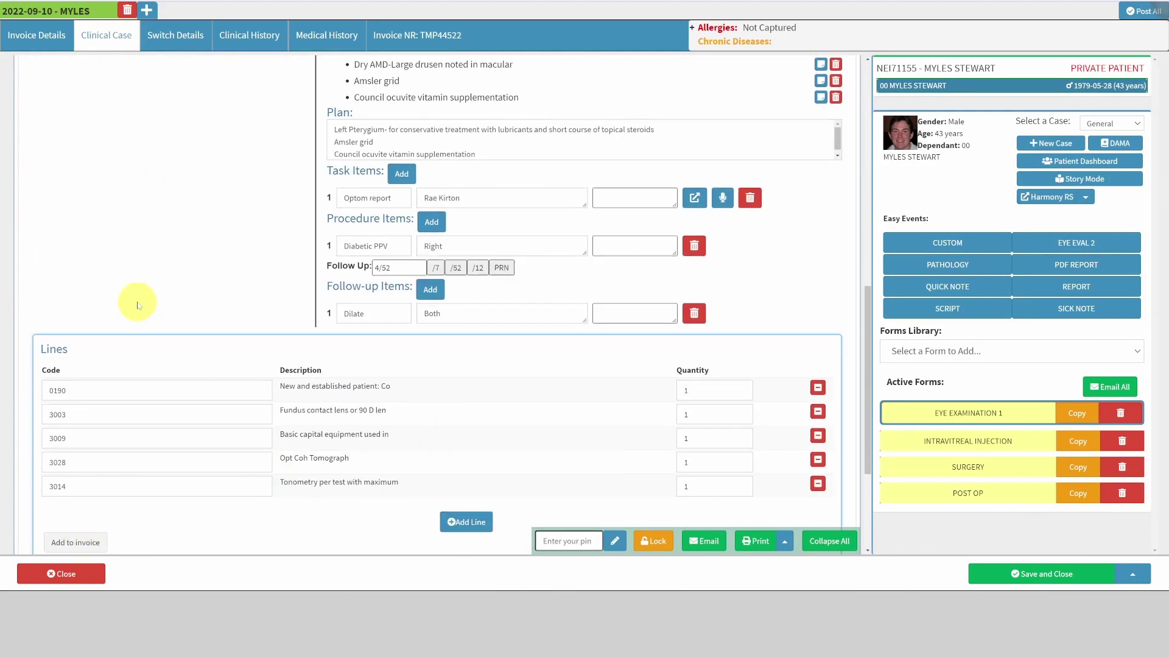
{"action": "scroll", "coordinate": [153, 255], "scroll_direction": "up", "scroll_amount": 4}
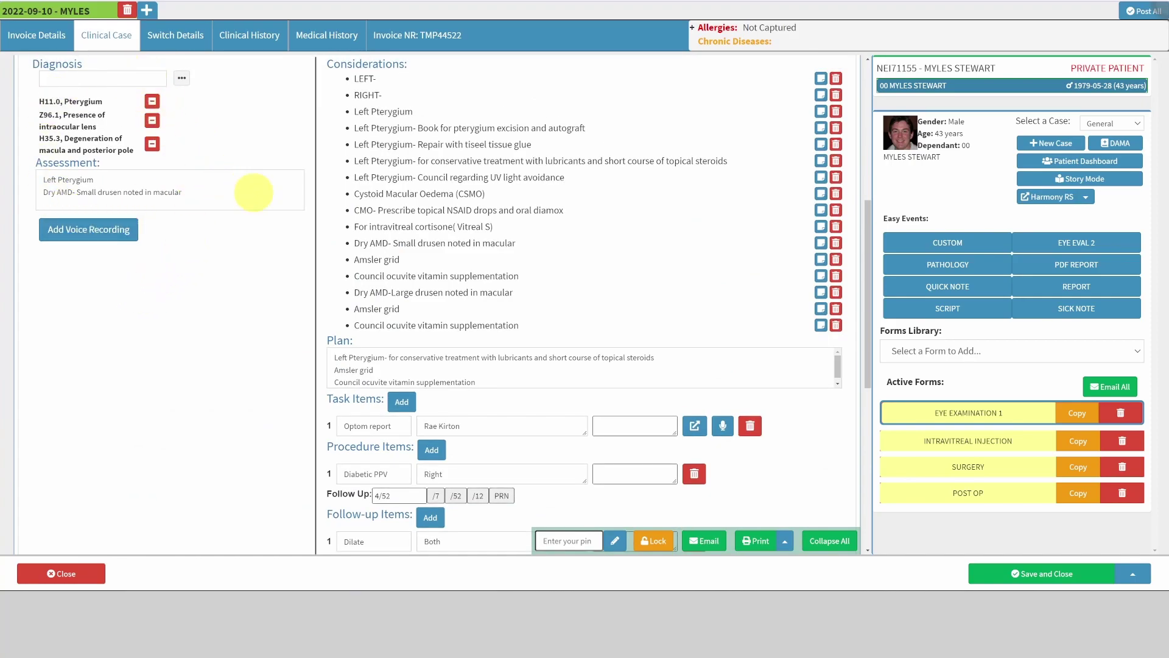
Step: Add the EYE EXAMINATION 1 form's billing lines to the invoice and show the invoice details
{"action": "scroll", "coordinate": [227, 244], "scroll_direction": "down", "scroll_amount": 6}
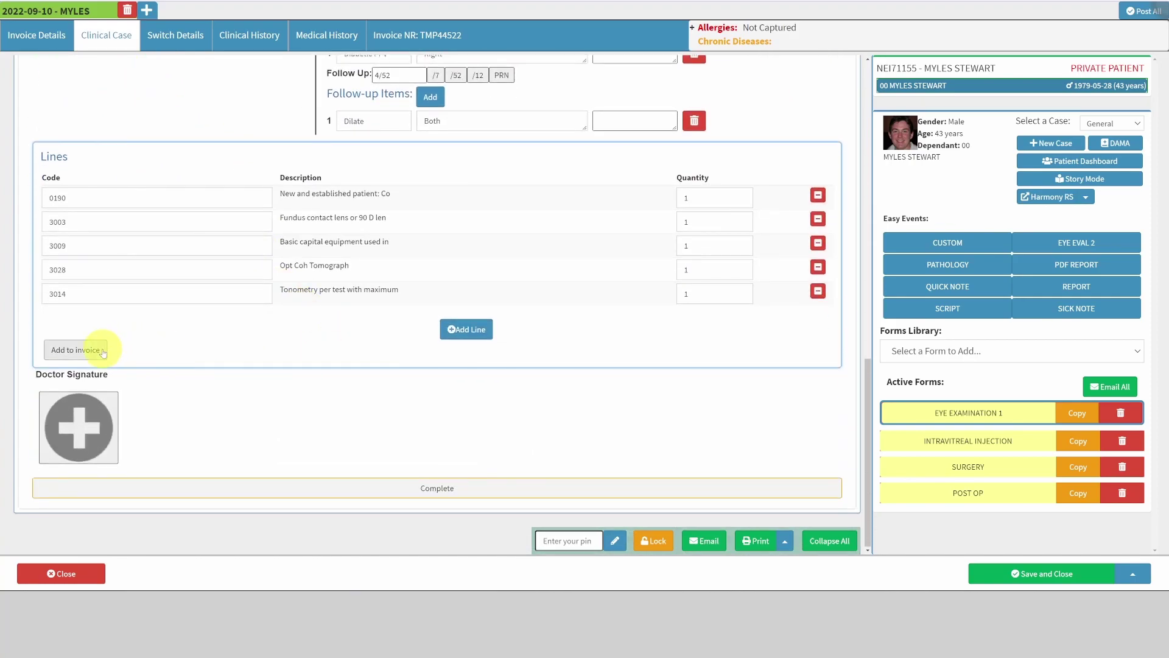
{"action": "left_click", "coordinate": [102, 352]}
{"action": "left_click", "coordinate": [53, 35]}
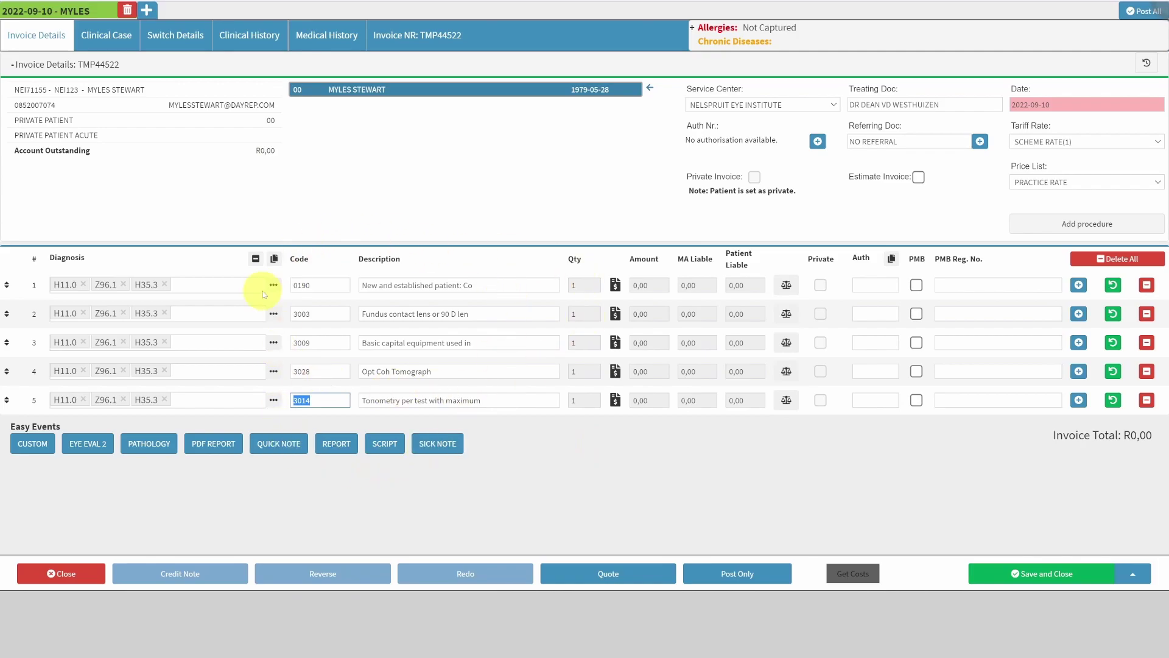
Step: Return to the clinical case, look over the examination form down to its billing lines, and expand the Systems Selector
{"action": "left_click", "coordinate": [130, 42]}
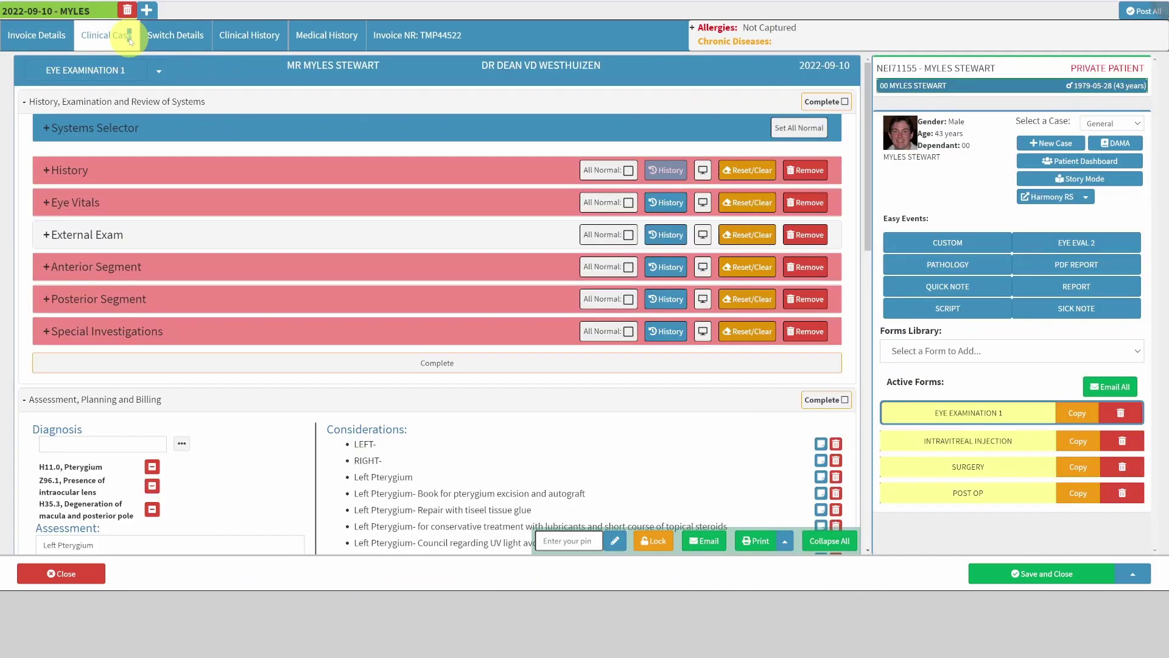
{"action": "scroll", "coordinate": [449, 189], "scroll_direction": "down", "scroll_amount": 1}
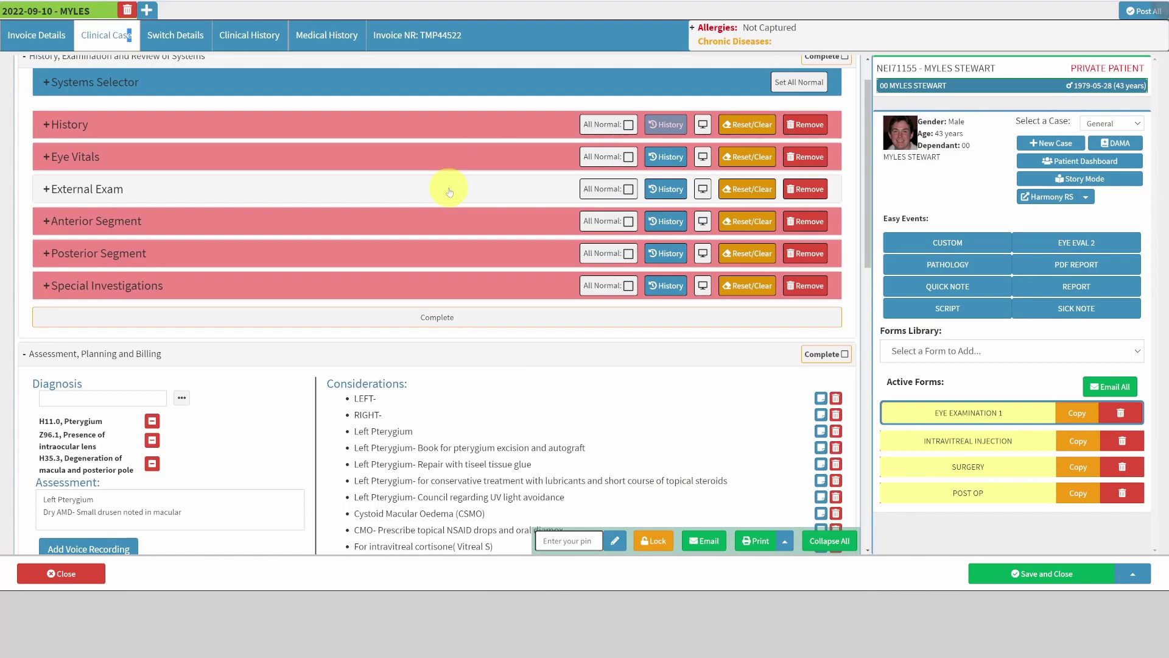
{"action": "scroll", "coordinate": [449, 189], "scroll_direction": "down", "scroll_amount": 8}
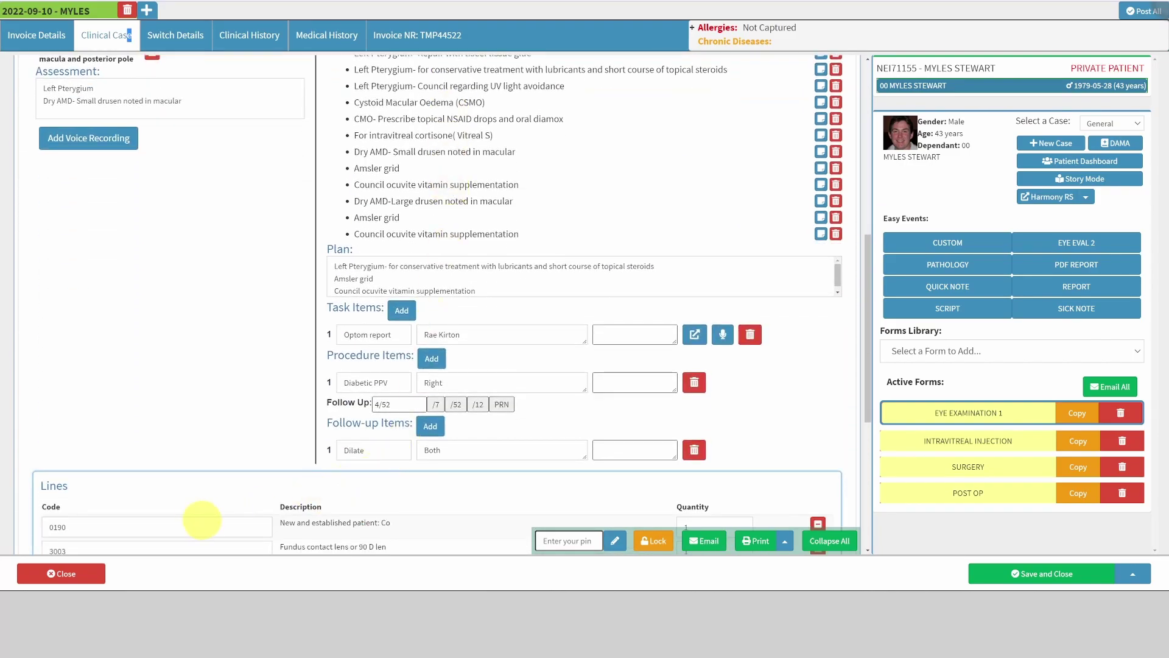
{"action": "scroll", "coordinate": [177, 519], "scroll_direction": "down", "scroll_amount": 6}
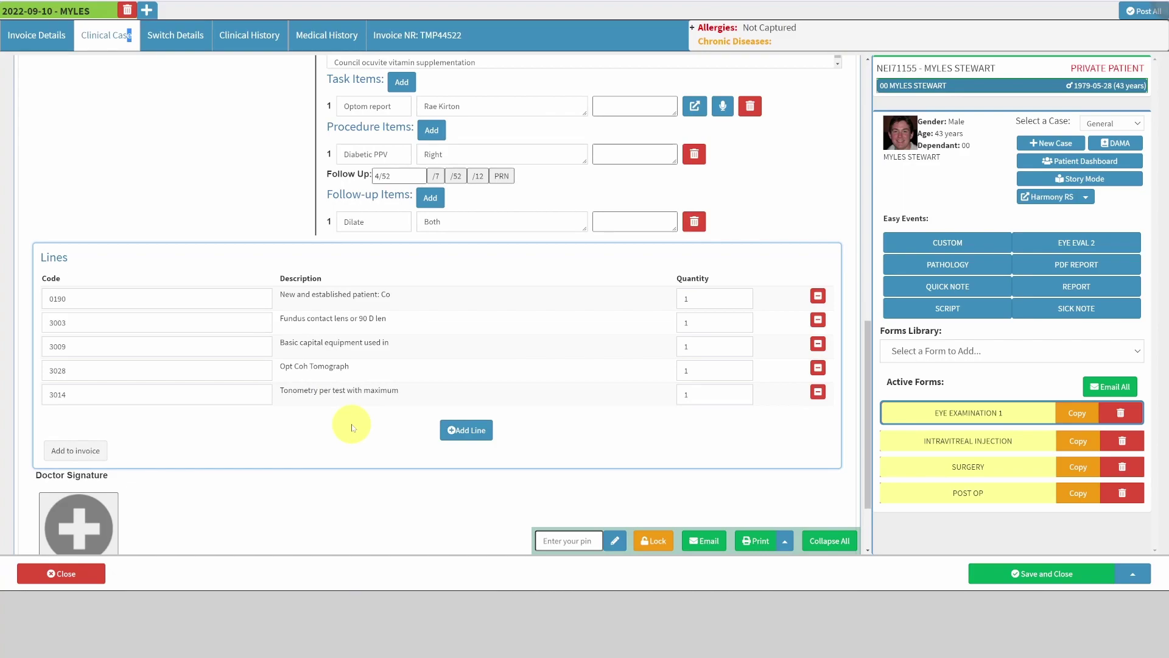
{"action": "scroll", "coordinate": [724, 335], "scroll_direction": "up", "scroll_amount": 15}
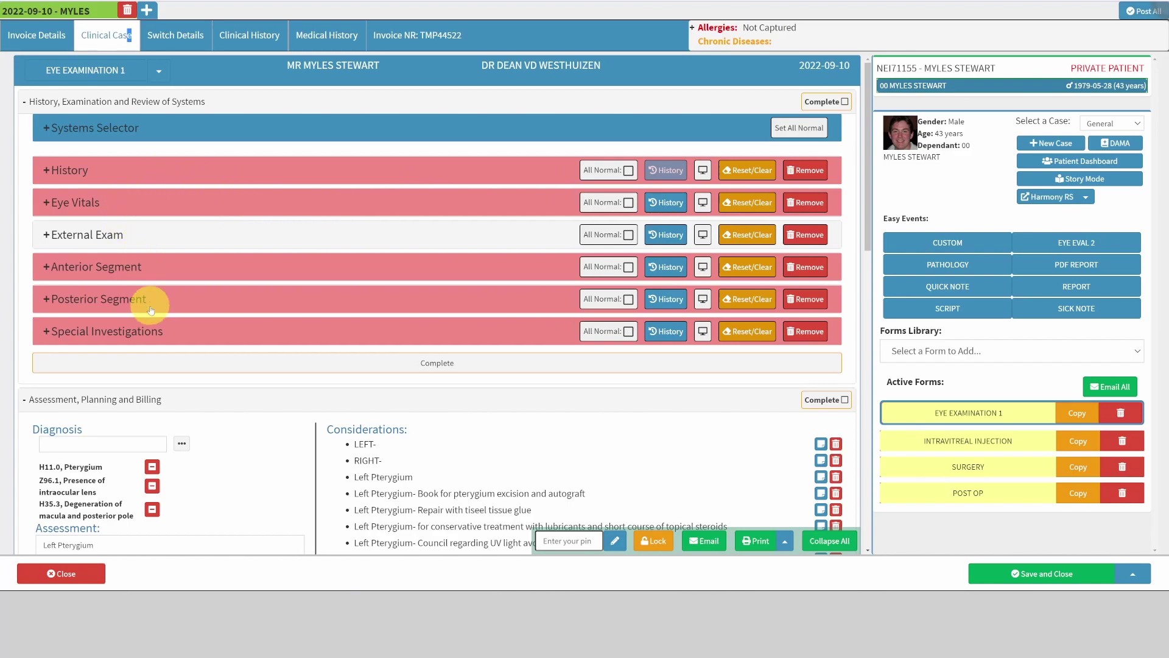
{"action": "left_click", "coordinate": [107, 137]}
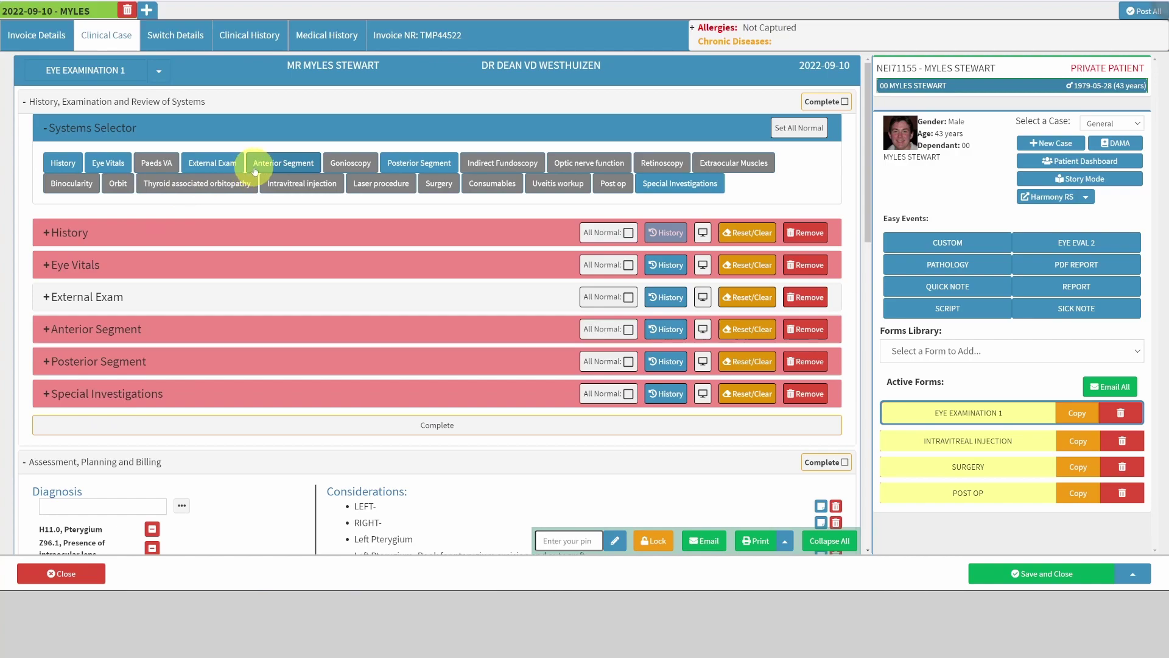
Step: Add an Indirect Fundoscopy section, switch both eyes to findings and on to normal, and remove the section again
{"action": "left_click", "coordinate": [490, 163]}
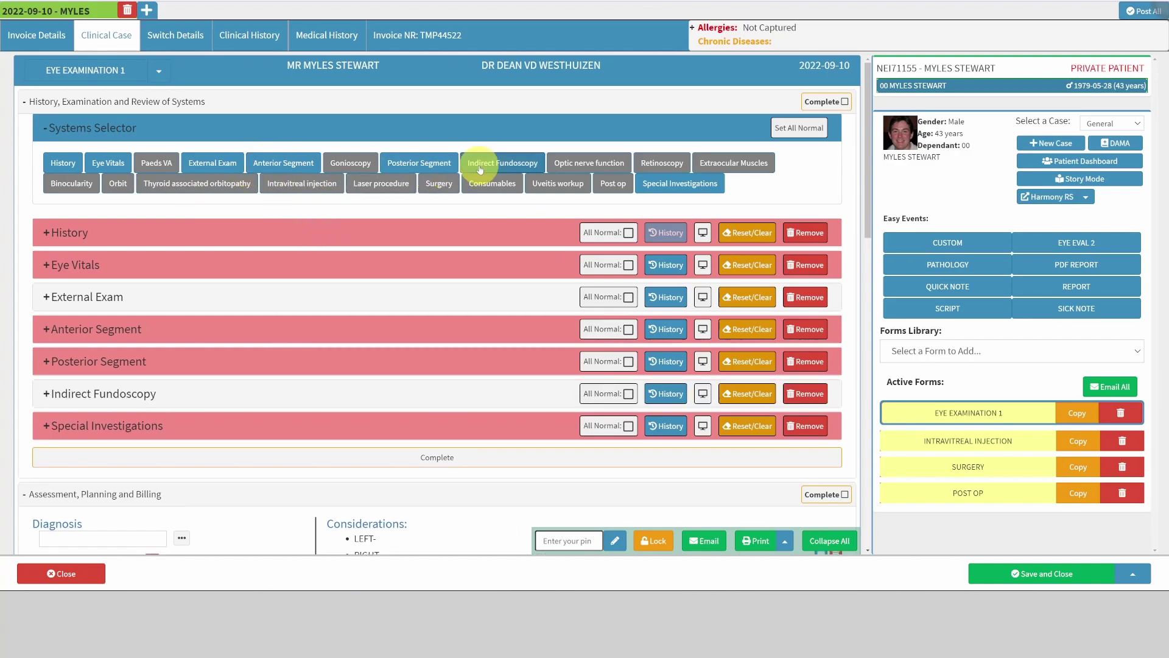
{"action": "left_click", "coordinate": [421, 408]}
{"action": "scroll", "coordinate": [431, 318], "scroll_direction": "down", "scroll_amount": 2}
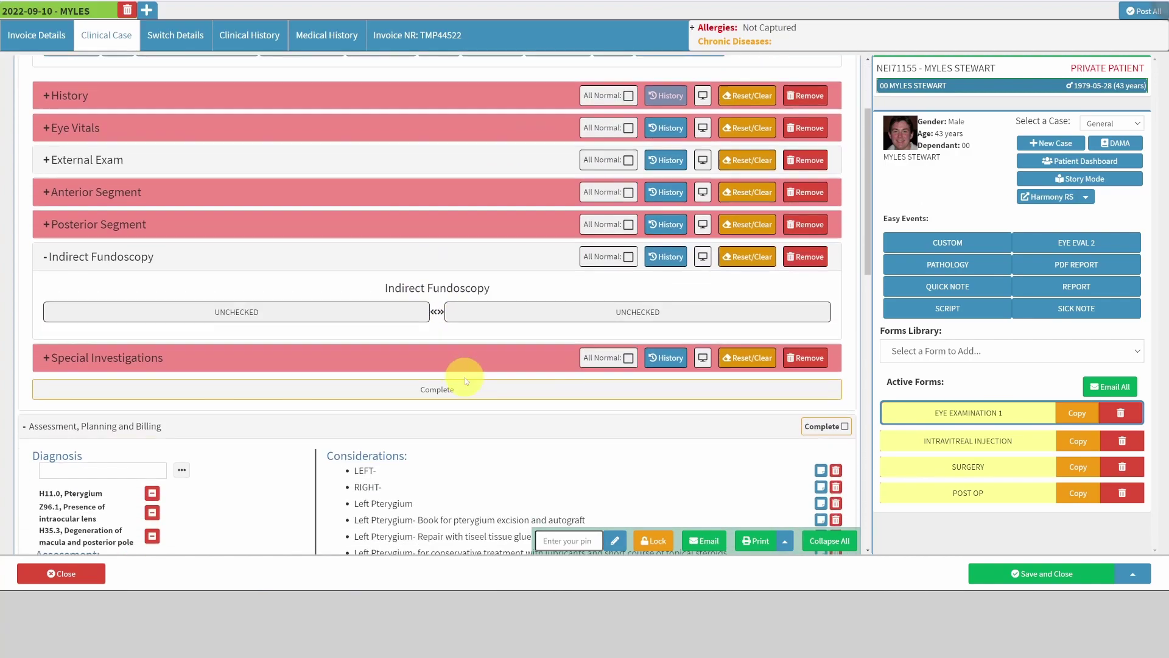
{"action": "left_click", "coordinate": [440, 315]}
{"action": "scroll", "coordinate": [439, 304], "scroll_direction": "down", "scroll_amount": 1}
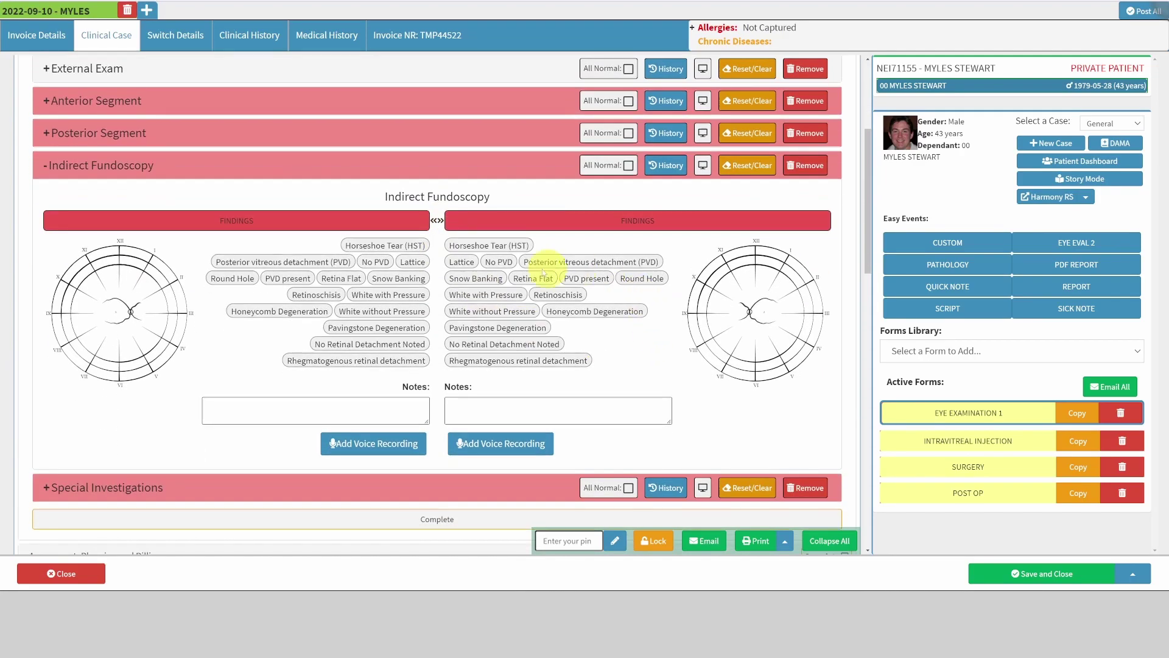
{"action": "left_click", "coordinate": [439, 221]}
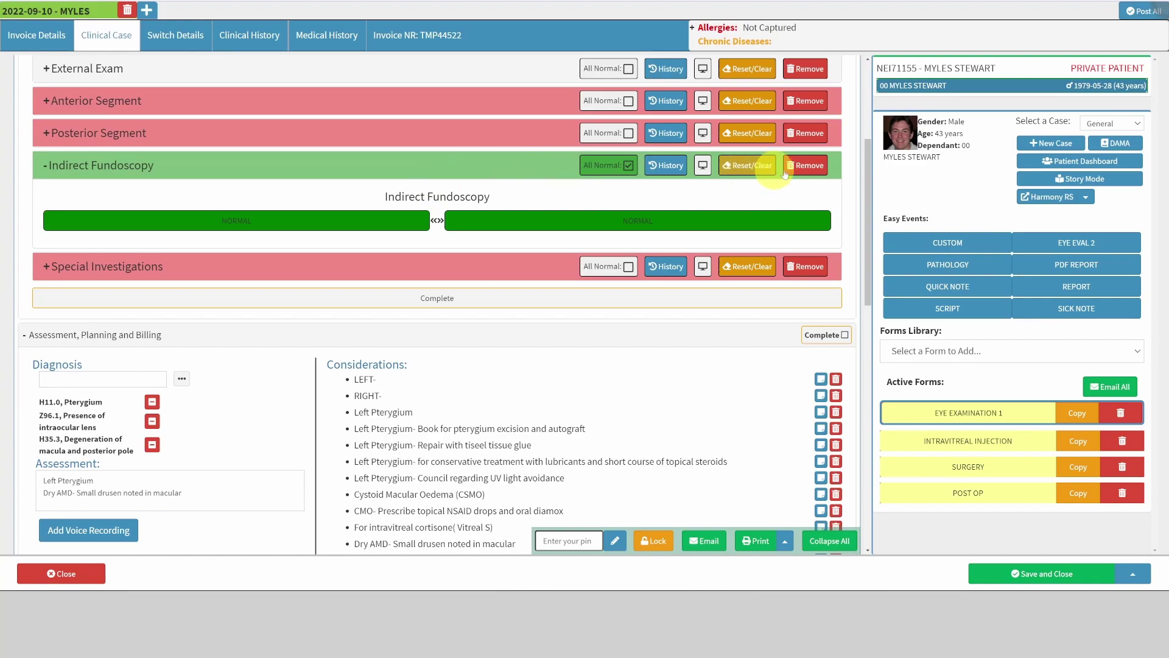
{"action": "left_click", "coordinate": [804, 167]}
{"action": "left_click", "coordinate": [556, 149]}
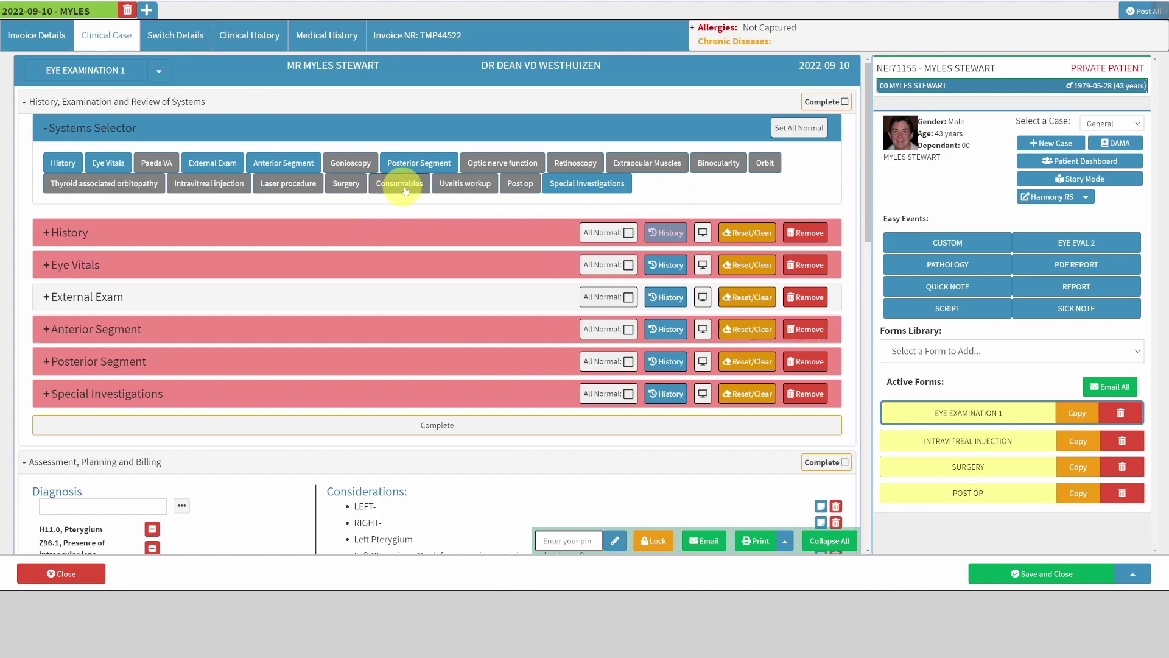
Step: Add a Retinoscopy section to the examination and mark both eyes as having findings
{"action": "left_click", "coordinate": [583, 172]}
{"action": "scroll", "coordinate": [386, 308], "scroll_direction": "down", "scroll_amount": 2}
{"action": "left_click", "coordinate": [386, 305]}
{"action": "scroll", "coordinate": [504, 308], "scroll_direction": "down", "scroll_amount": 2}
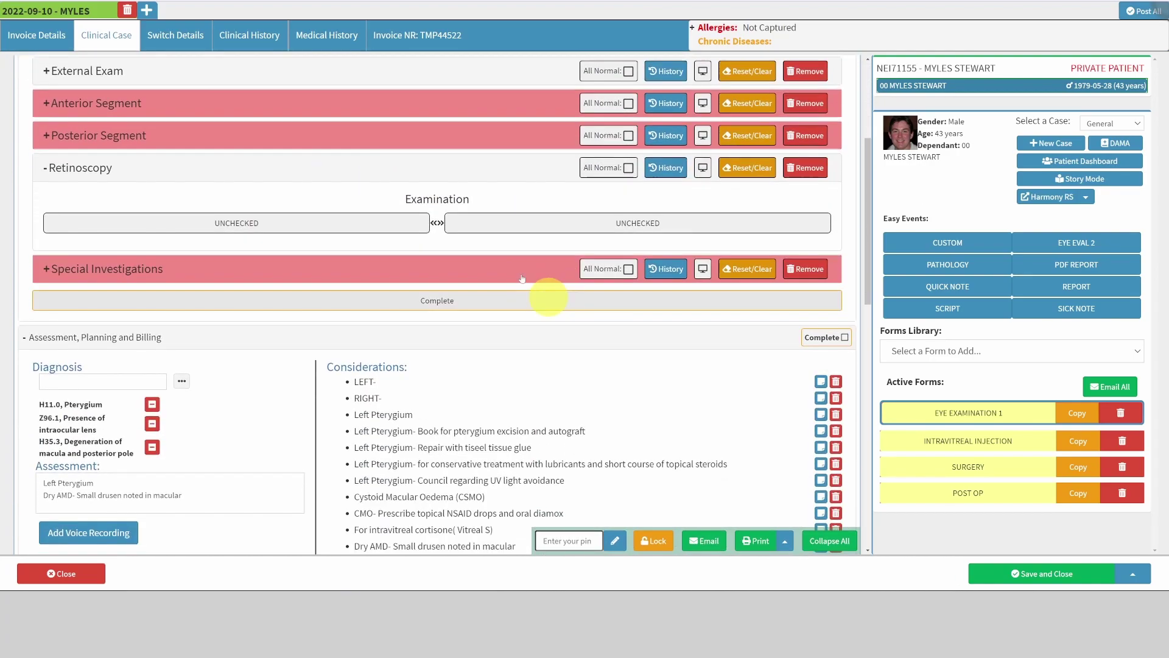
{"action": "left_click", "coordinate": [439, 223]}
{"action": "scroll", "coordinate": [606, 339], "scroll_direction": "down", "scroll_amount": 3}
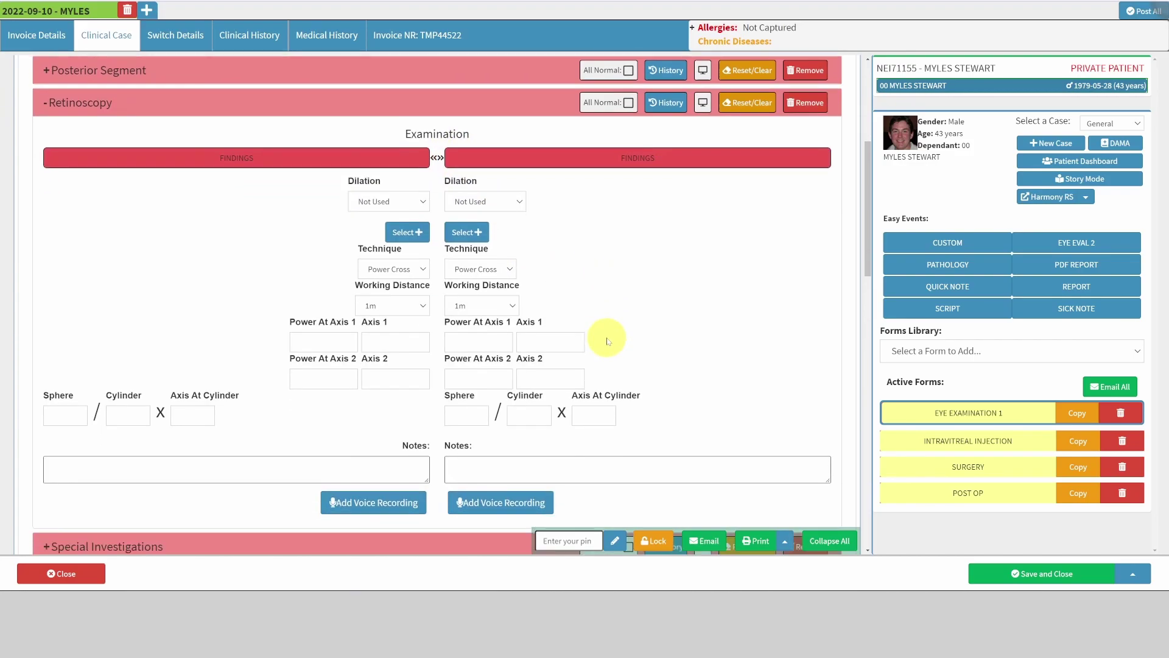
Step: Set the Retinoscopy dilation to Atropine in the right-hand findings column and Cyclopentolate in the left-hand one
{"action": "left_click", "coordinate": [510, 174]}
{"action": "left_click", "coordinate": [481, 200]}
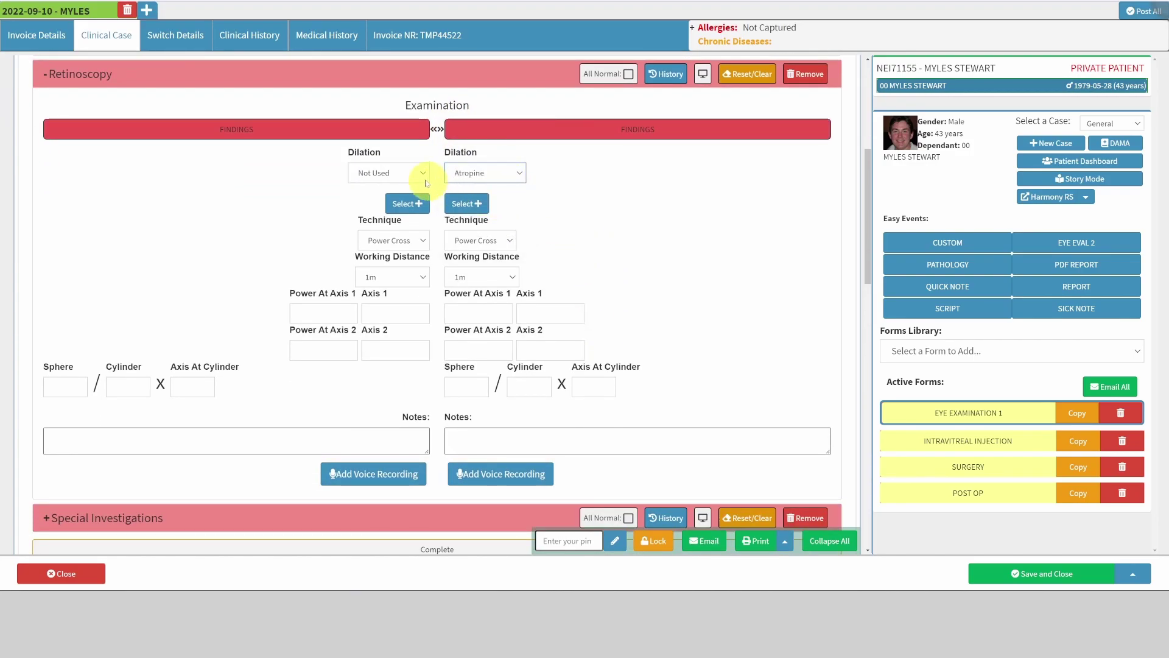
{"action": "left_click", "coordinate": [418, 173]}
{"action": "left_click", "coordinate": [407, 212]}
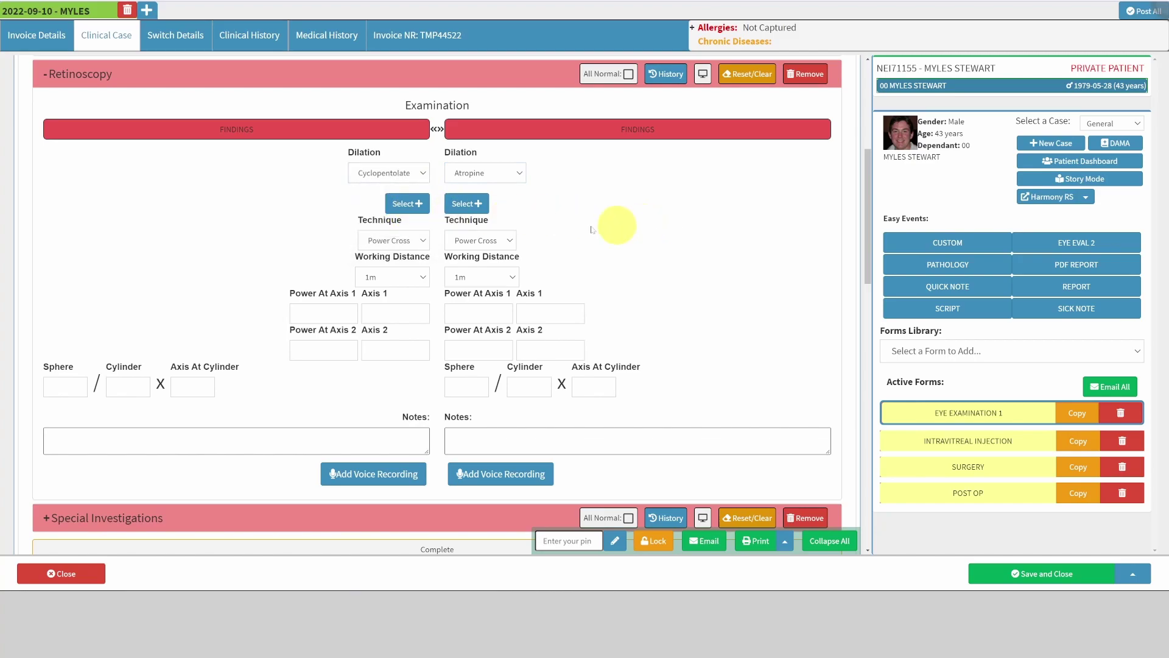
Step: Using Power Cross, enter -2 at 90 and 4 at 180 in the right-hand column, and -6 at 90 and 2 at 180 in the left-hand one
{"action": "left_click", "coordinate": [482, 240]}
{"action": "left_click", "coordinate": [489, 256]}
{"action": "scroll", "coordinate": [586, 257], "scroll_direction": "down", "scroll_amount": 1}
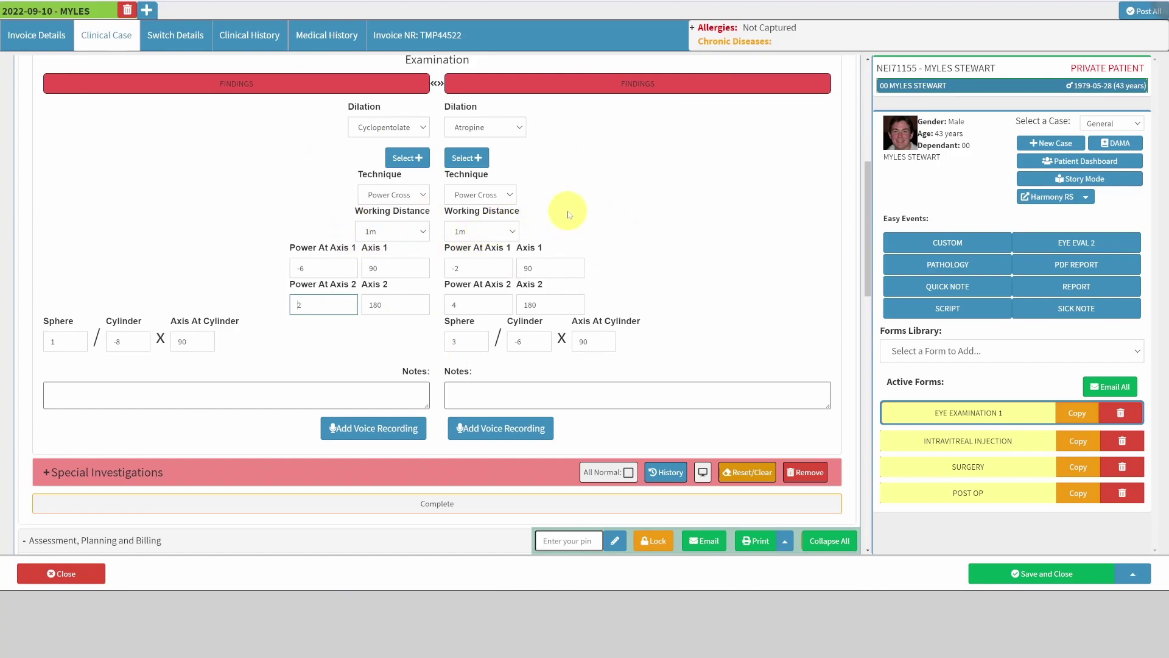
Step: Try the Axis Cross technique in the right-hand Retinoscopy column and switch it back to Power Cross
{"action": "left_click", "coordinate": [490, 194]}
{"action": "left_click", "coordinate": [481, 220]}
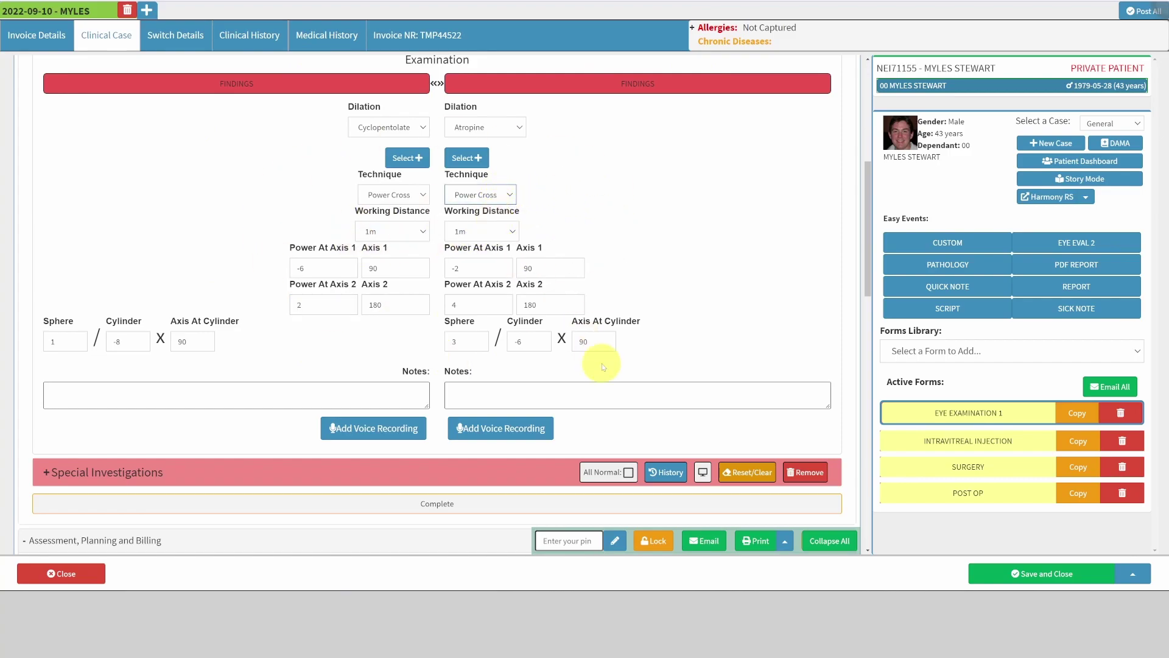
{"action": "left_click", "coordinate": [514, 201]}
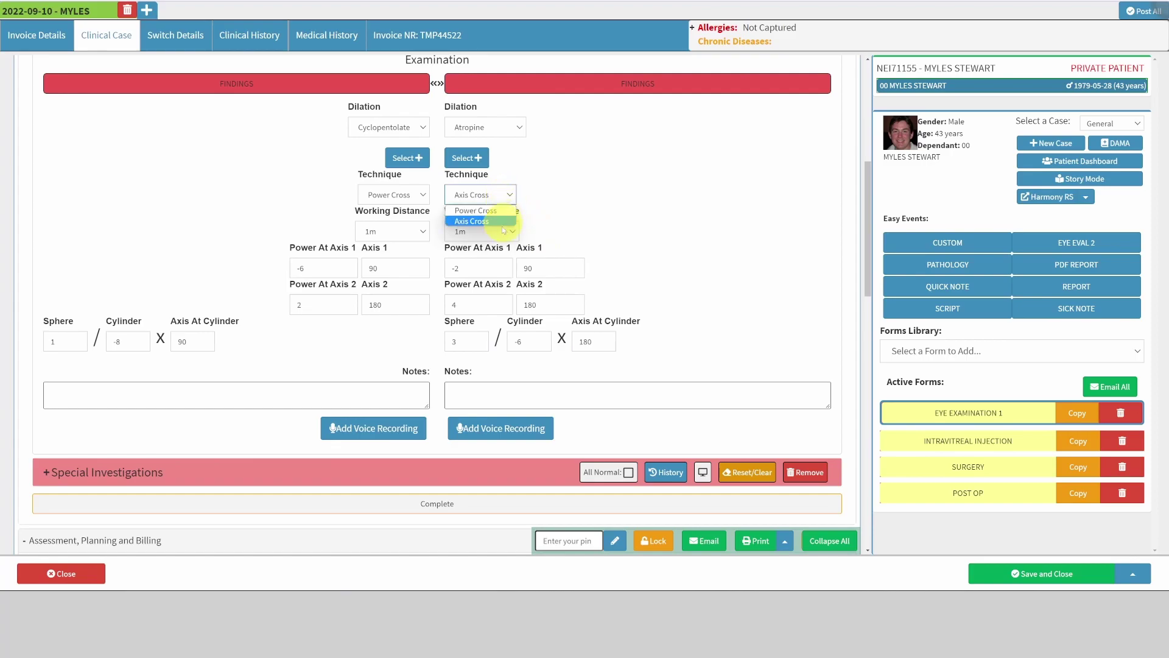
{"action": "left_click", "coordinate": [487, 208]}
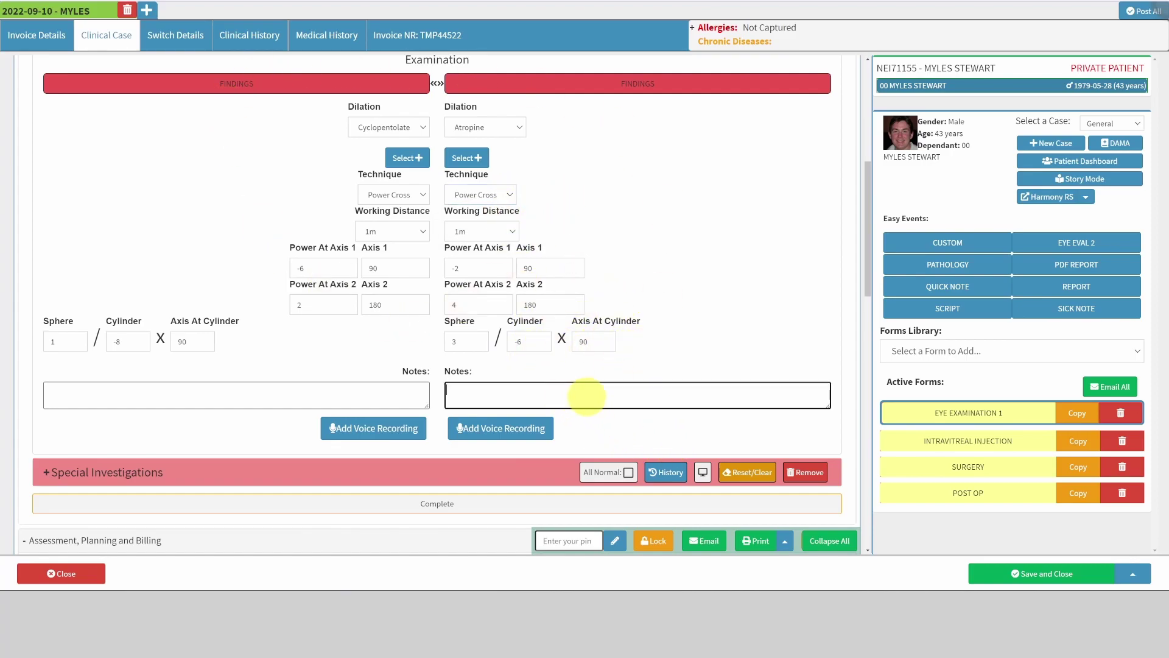
Step: Collapse Retinoscopy, add a Thyroid associated orbitopathy section and mark its clinical activity score as findings
{"action": "scroll", "coordinate": [647, 329], "scroll_direction": "up", "scroll_amount": 3}
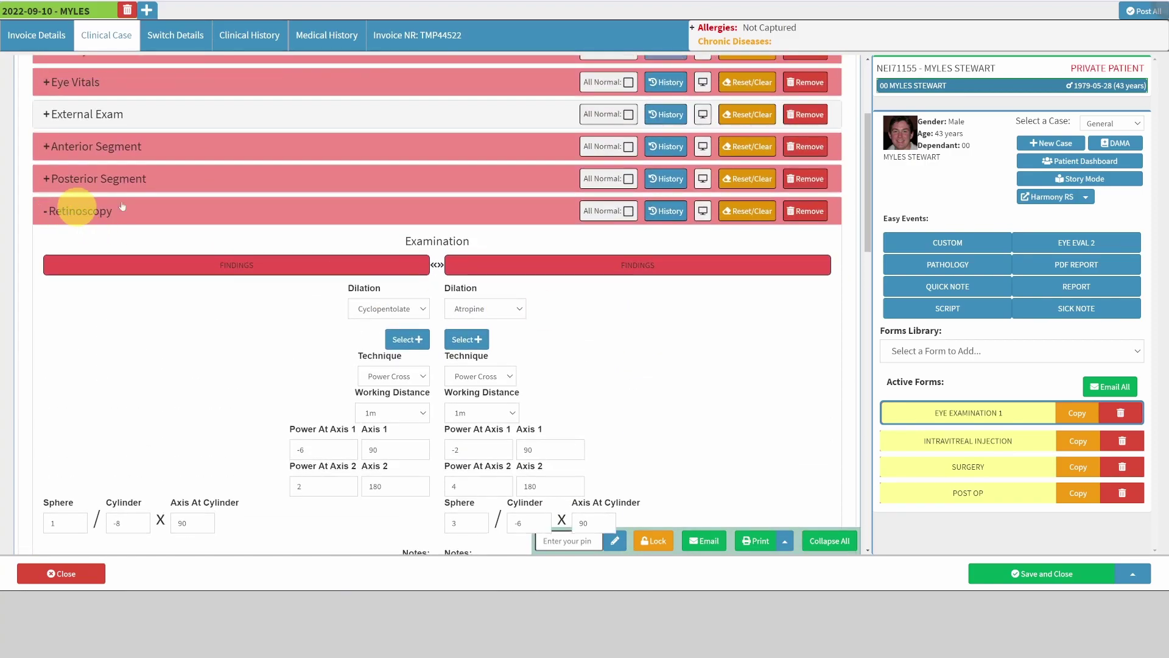
{"action": "left_click", "coordinate": [72, 210]}
{"action": "scroll", "coordinate": [183, 122], "scroll_direction": "up", "scroll_amount": 3}
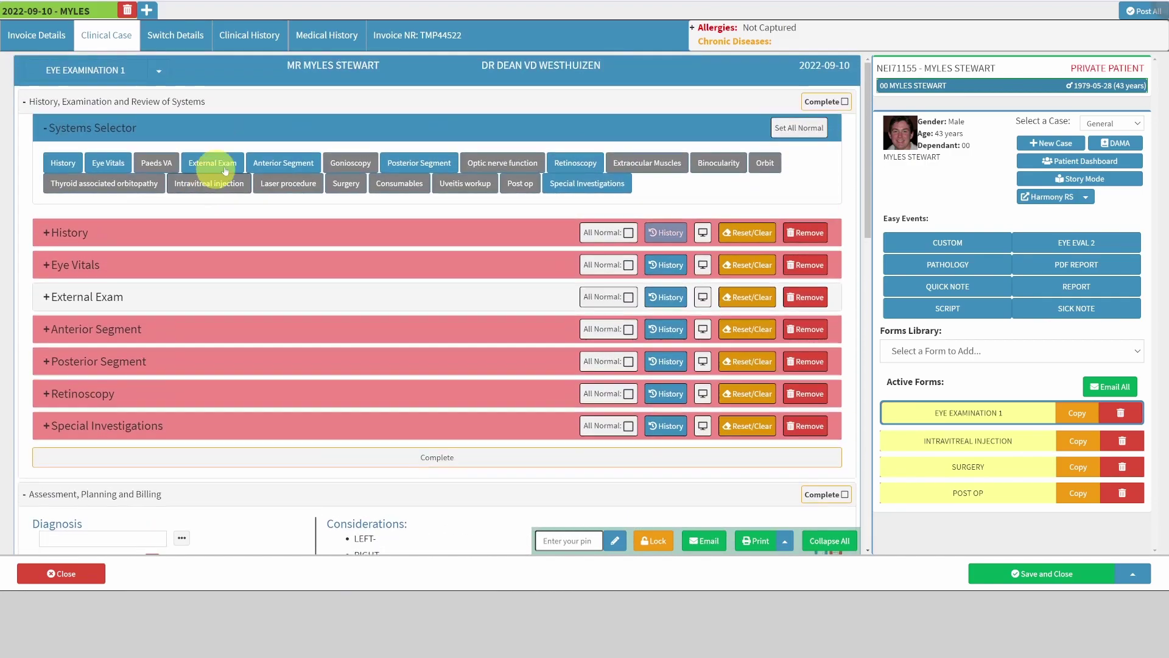
{"action": "left_click", "coordinate": [122, 183]}
{"action": "scroll", "coordinate": [438, 267], "scroll_direction": "down", "scroll_amount": 2}
{"action": "left_click", "coordinate": [299, 336]}
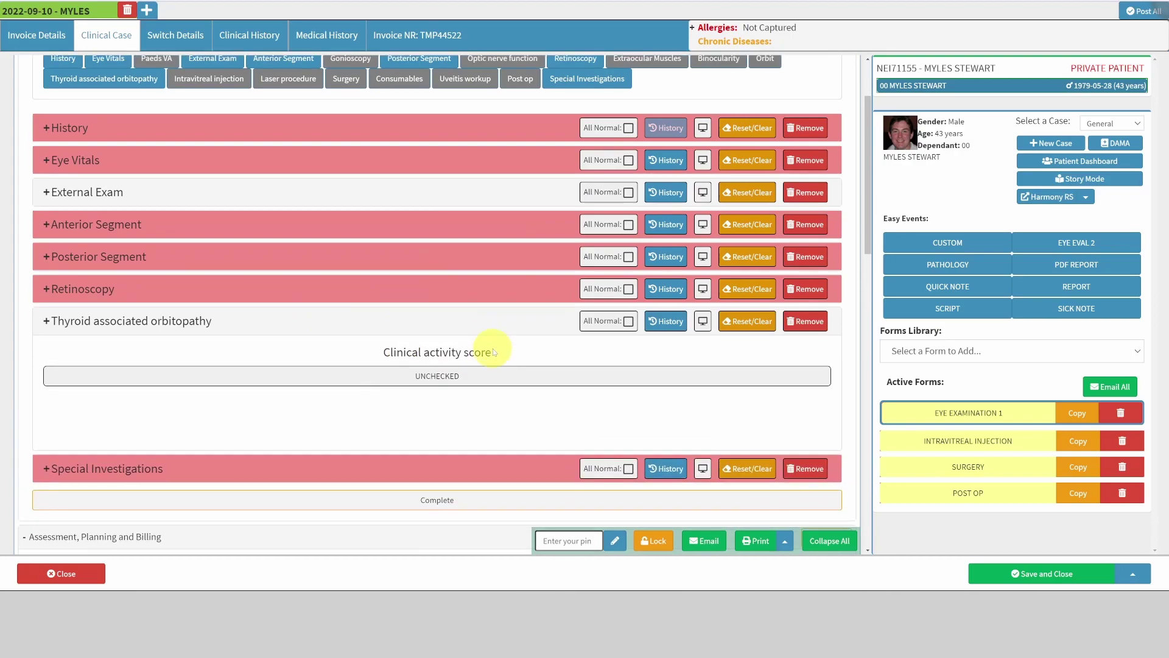
{"action": "scroll", "coordinate": [486, 286], "scroll_direction": "down", "scroll_amount": 2}
{"action": "left_click", "coordinate": [487, 206]}
{"action": "scroll", "coordinate": [492, 216], "scroll_direction": "down", "scroll_amount": 2}
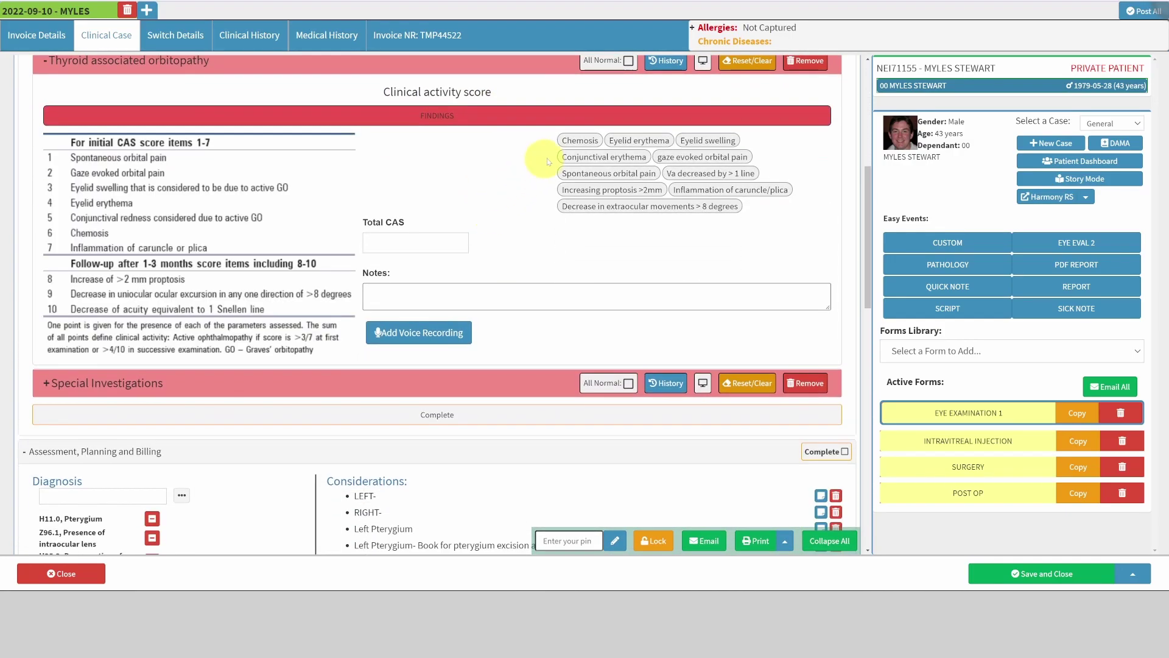
Step: Select chemosis, eyelid erythema, conjunctival erythema, eyelid swelling, gaze evoked and spontaneous orbital pain as findings, and set the Total CAS to 7
{"action": "left_click", "coordinate": [577, 142]}
{"action": "left_click", "coordinate": [616, 165]}
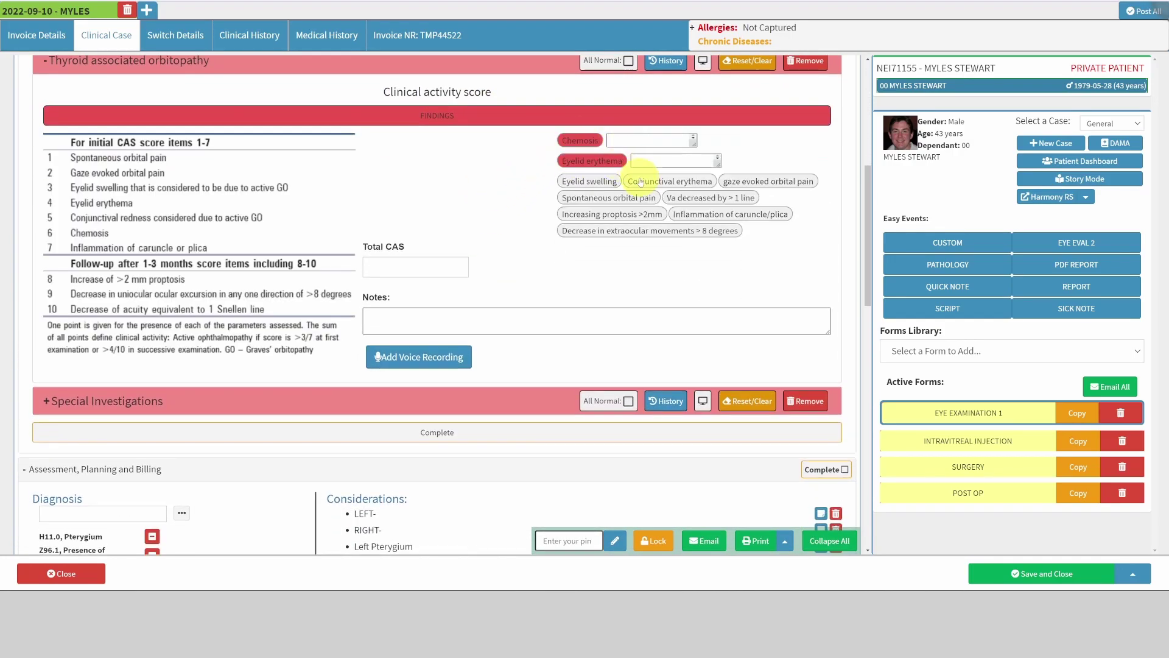
{"action": "left_click", "coordinate": [645, 180]}
{"action": "left_click", "coordinate": [600, 203]}
{"action": "left_click", "coordinate": [631, 219]}
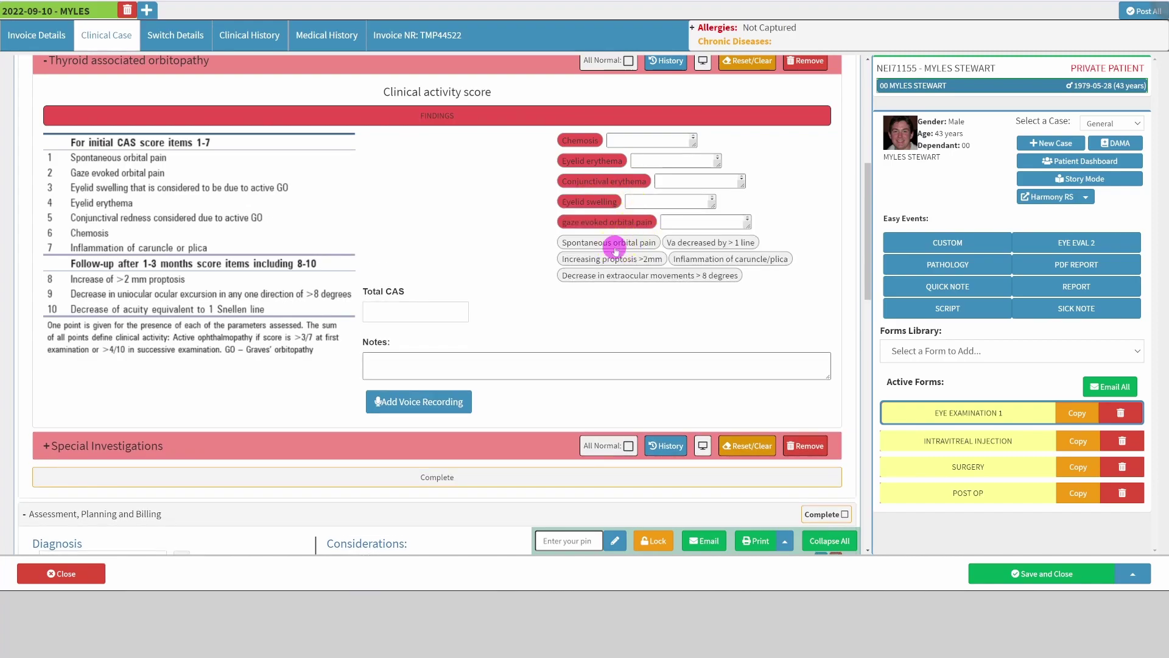
{"action": "left_click", "coordinate": [615, 244]}
{"action": "left_click", "coordinate": [394, 332]}
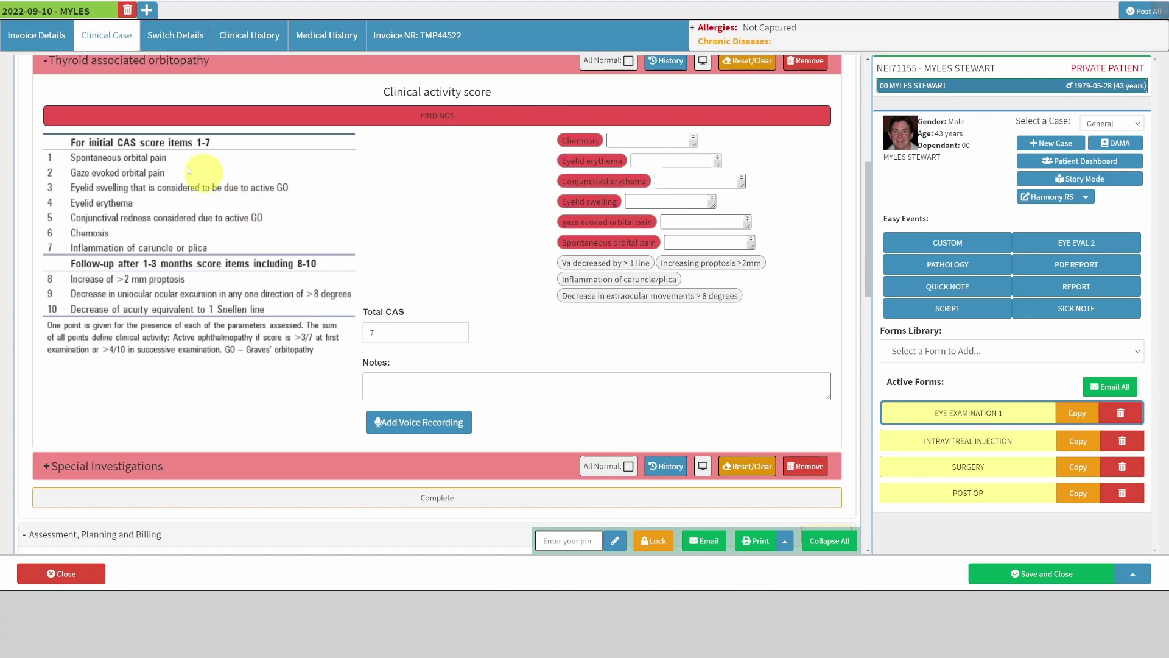
{"action": "left_click", "coordinate": [181, 277]}
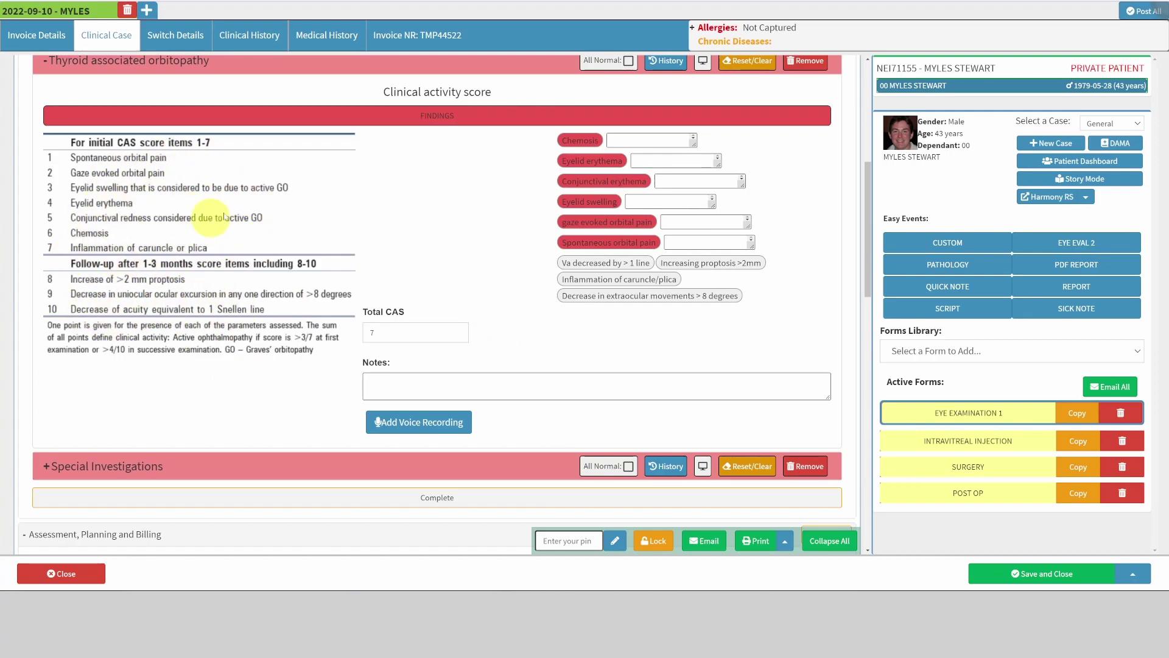
Step: Add a Paeds VA section to the examination and mark the VA of both eyes as findings
{"action": "scroll", "coordinate": [556, 335], "scroll_direction": "up", "scroll_amount": 6}
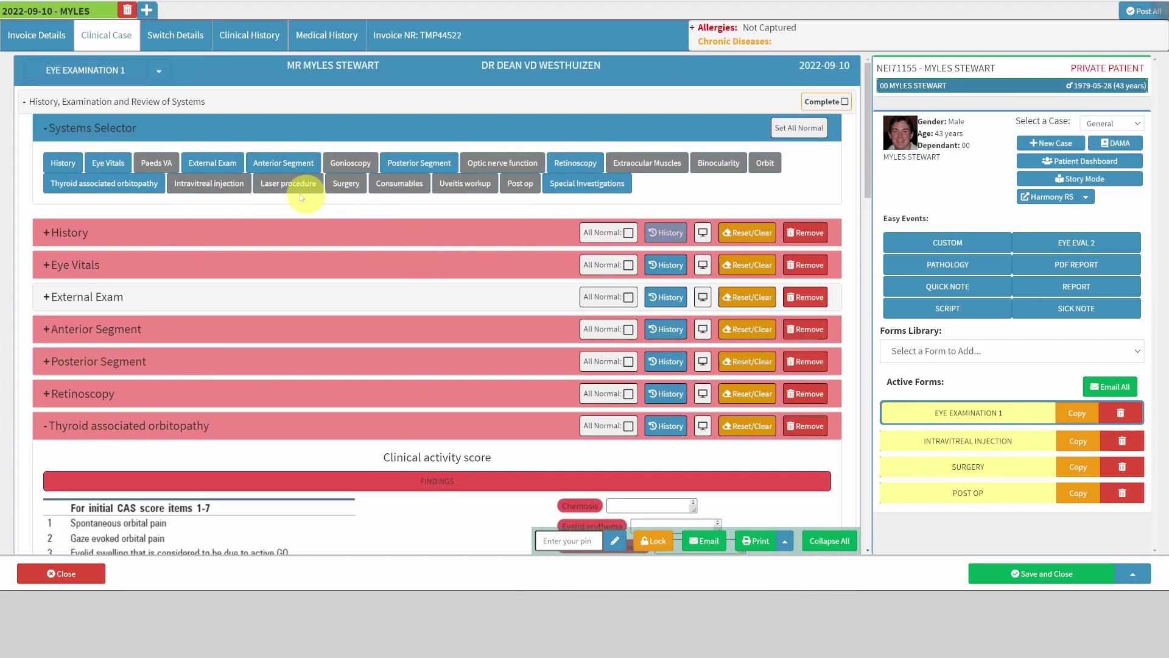
{"action": "left_click", "coordinate": [156, 162]}
{"action": "scroll", "coordinate": [457, 282], "scroll_direction": "down", "scroll_amount": 2}
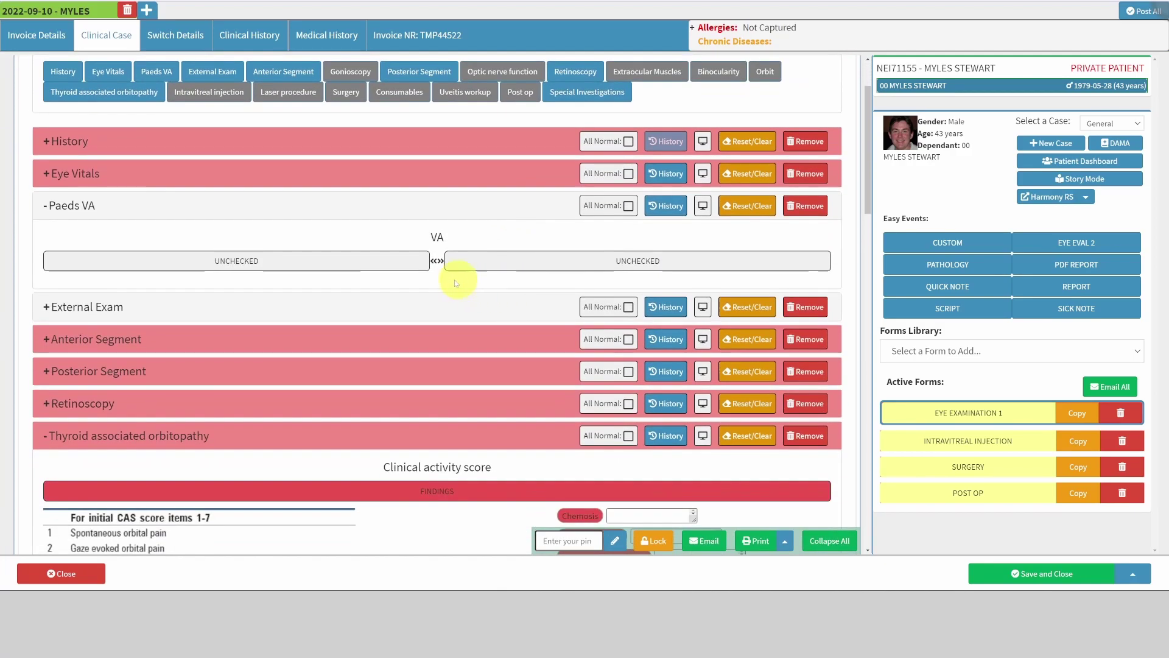
{"action": "left_click", "coordinate": [444, 270]}
{"action": "scroll", "coordinate": [431, 272], "scroll_direction": "down", "scroll_amount": 1}
Step: Select 100's and 1000's and Fix and follows for both eyes, plus No preference and Maintains fixation through blink in the left-hand column
{"action": "left_click", "coordinate": [396, 240]}
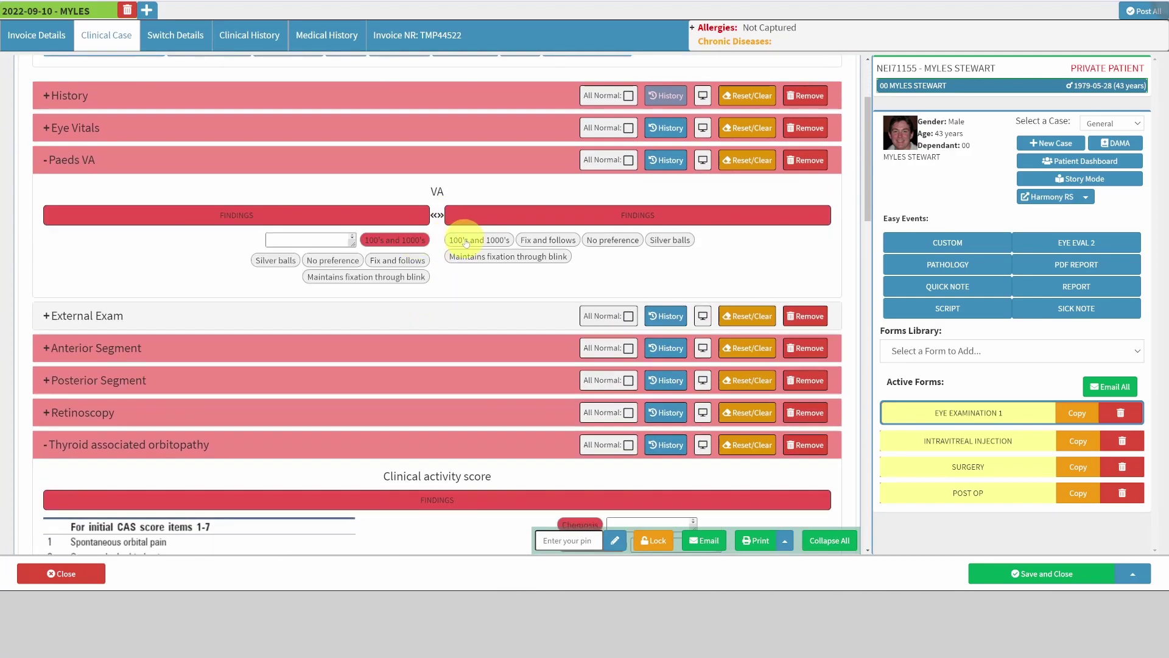
{"action": "left_click", "coordinate": [478, 240]}
{"action": "left_click", "coordinate": [459, 266]}
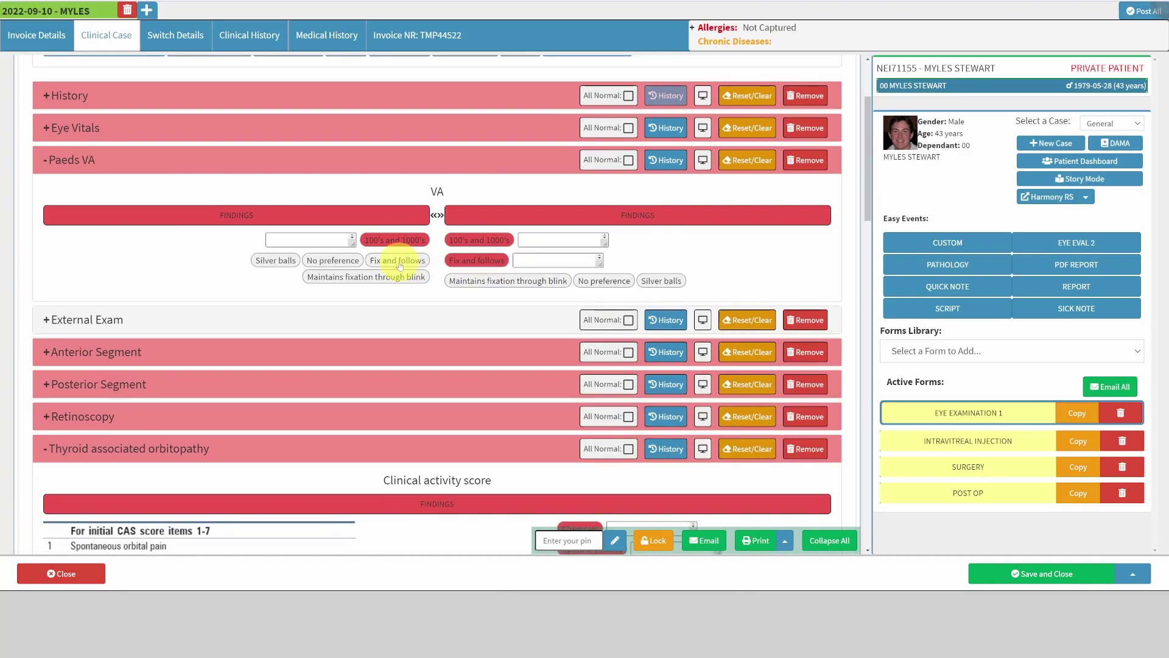
{"action": "left_click", "coordinate": [396, 260]}
{"action": "left_click", "coordinate": [278, 281]}
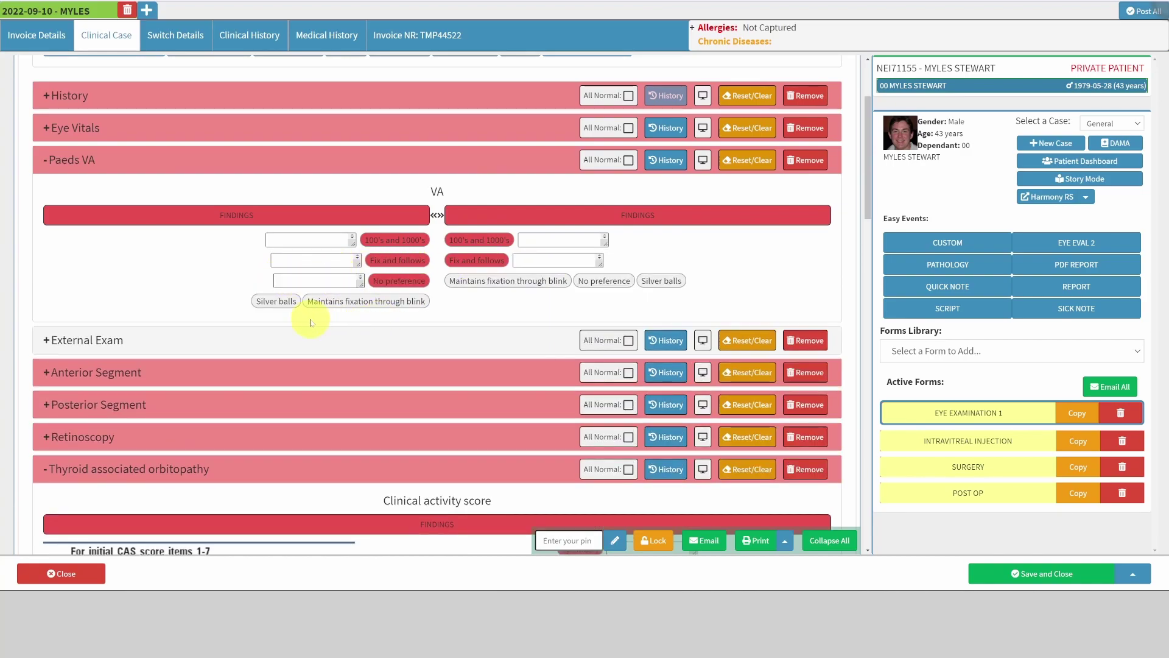
{"action": "left_click", "coordinate": [364, 306]}
{"action": "scroll", "coordinate": [473, 347], "scroll_direction": "up", "scroll_amount": 3}
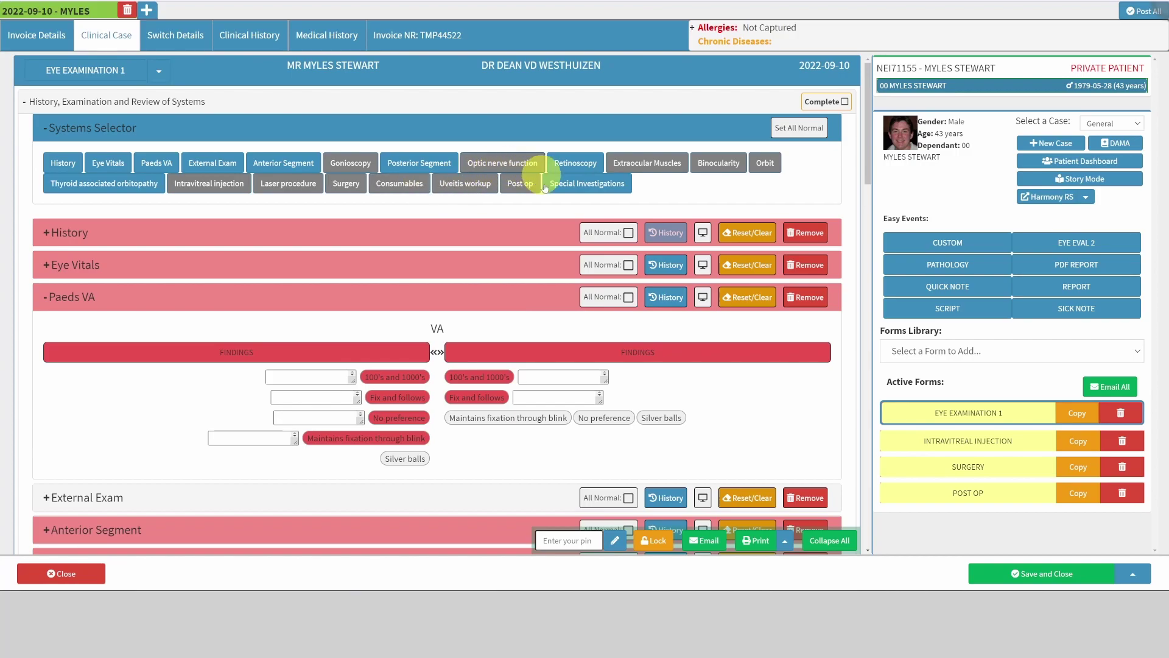
Step: Add a Consumables section to the examination, collapse Thyroid associated orbitopathy and expand Consumables
{"action": "left_click", "coordinate": [399, 184]}
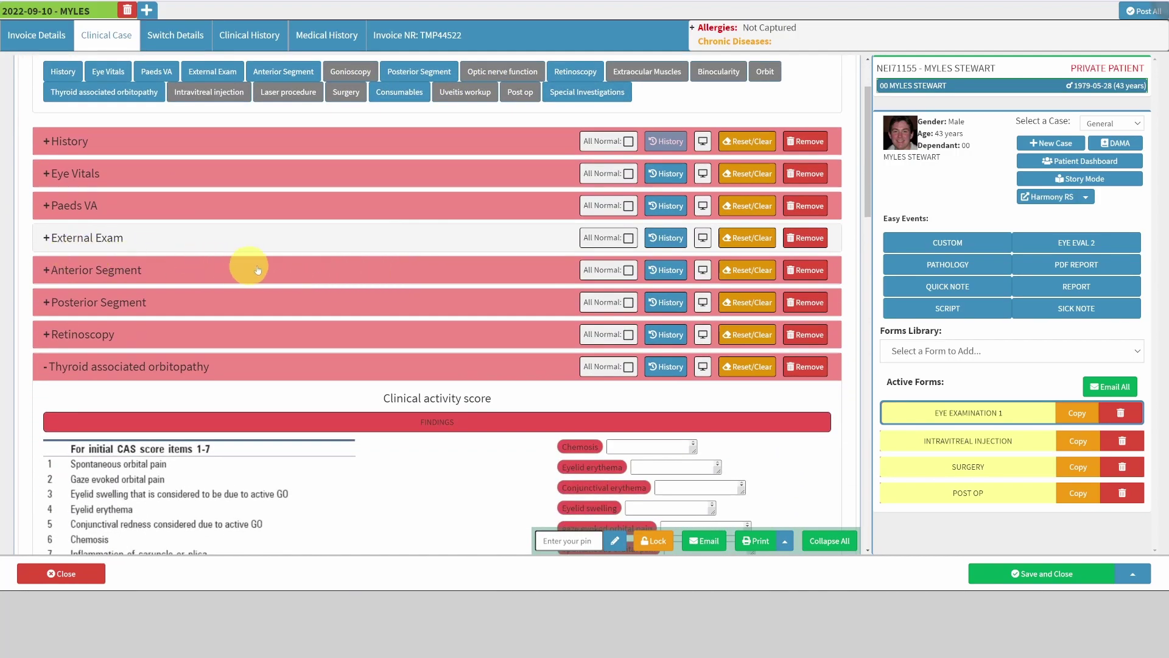
{"action": "scroll", "coordinate": [219, 253], "scroll_direction": "down", "scroll_amount": 2}
{"action": "left_click", "coordinate": [92, 279]}
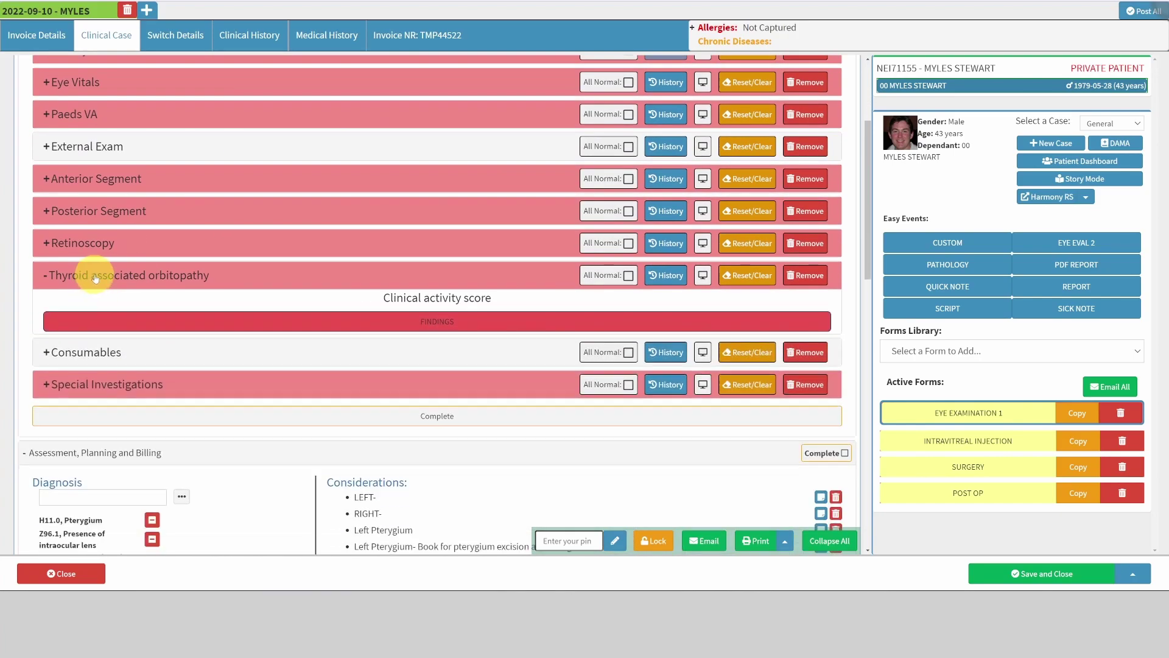
{"action": "scroll", "coordinate": [122, 275], "scroll_direction": "down", "scroll_amount": 1}
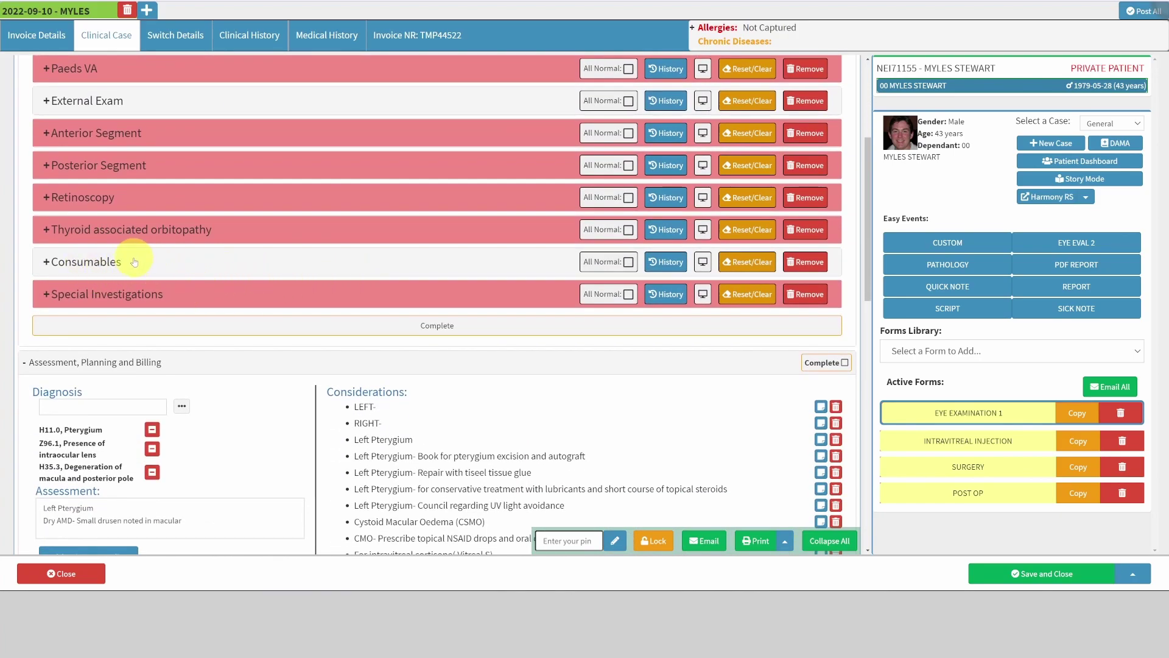
{"action": "left_click", "coordinate": [85, 262]}
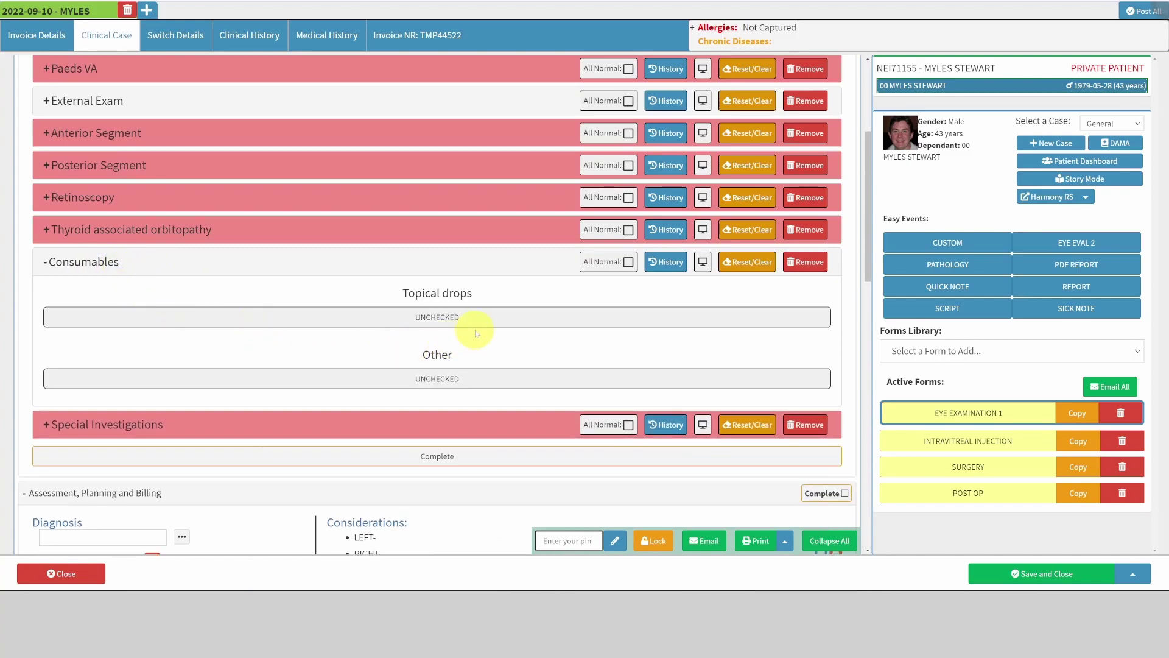
Step: Mark the Other consumables as findings, select Bandage contact lens, and check the billing lines
{"action": "left_click", "coordinate": [438, 379]}
{"action": "scroll", "coordinate": [493, 378], "scroll_direction": "down", "scroll_amount": 2}
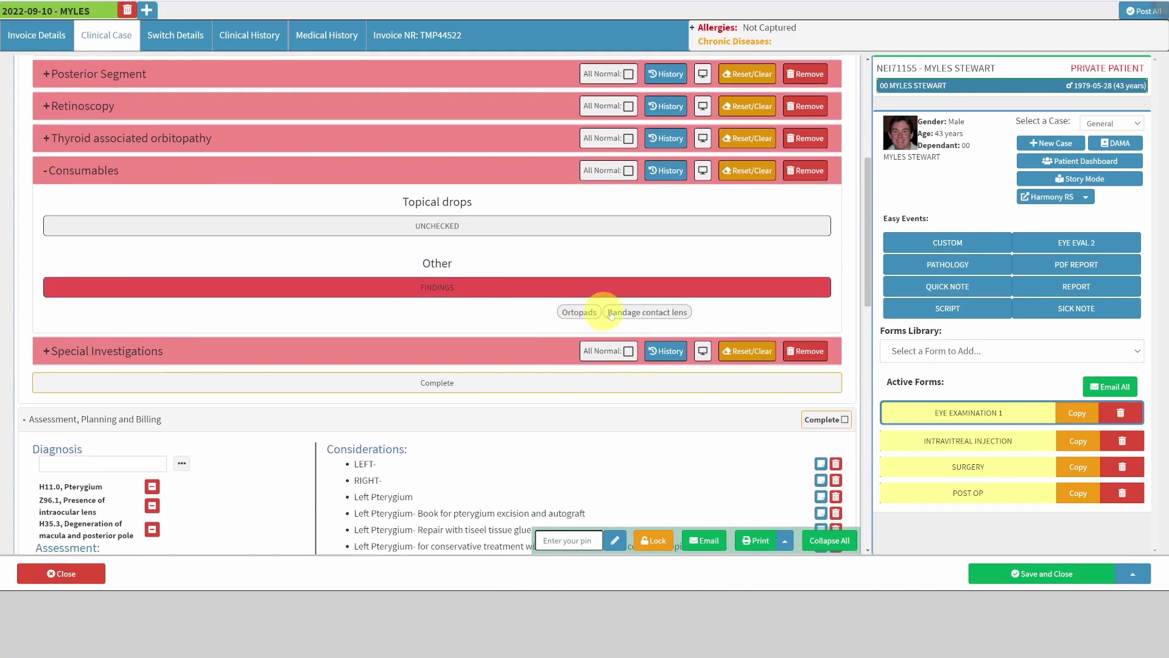
{"action": "scroll", "coordinate": [685, 298], "scroll_direction": "down", "scroll_amount": 1}
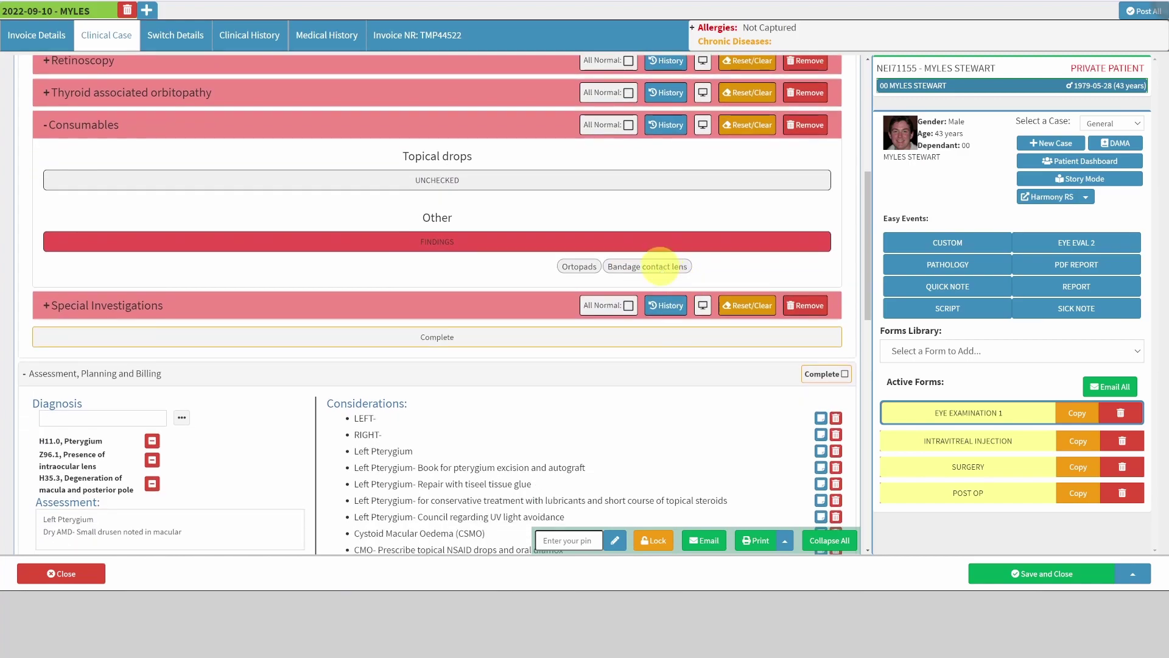
{"action": "left_click", "coordinate": [661, 266]}
{"action": "scroll", "coordinate": [609, 262], "scroll_direction": "down", "scroll_amount": 6}
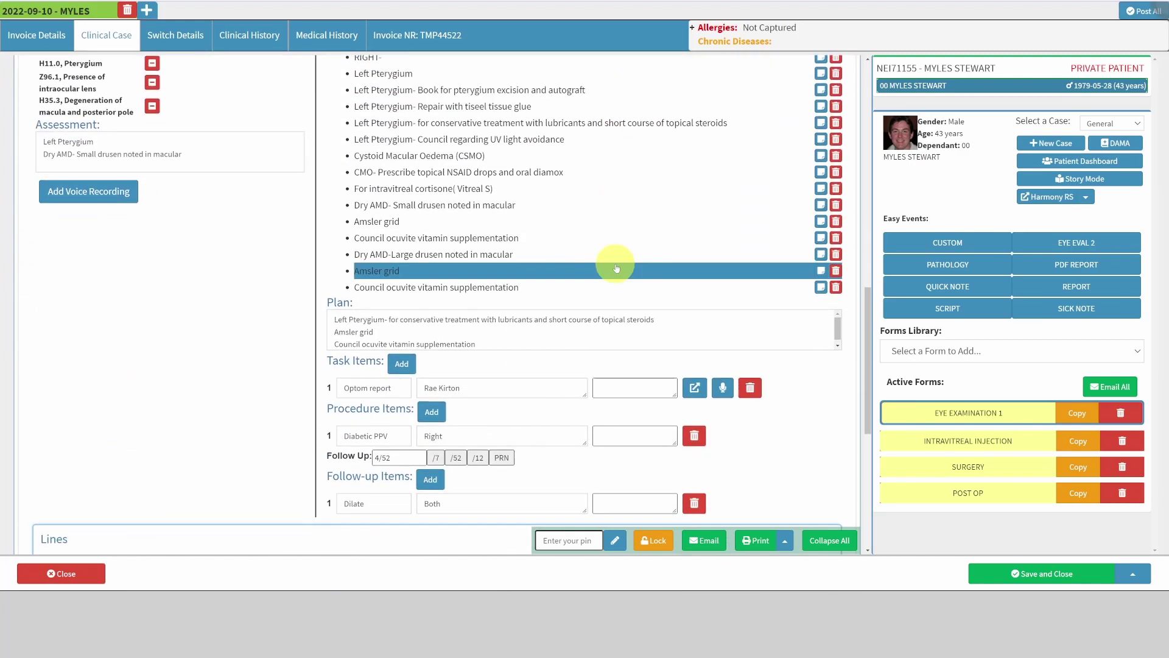
{"action": "scroll", "coordinate": [616, 268], "scroll_direction": "down", "scroll_amount": 4}
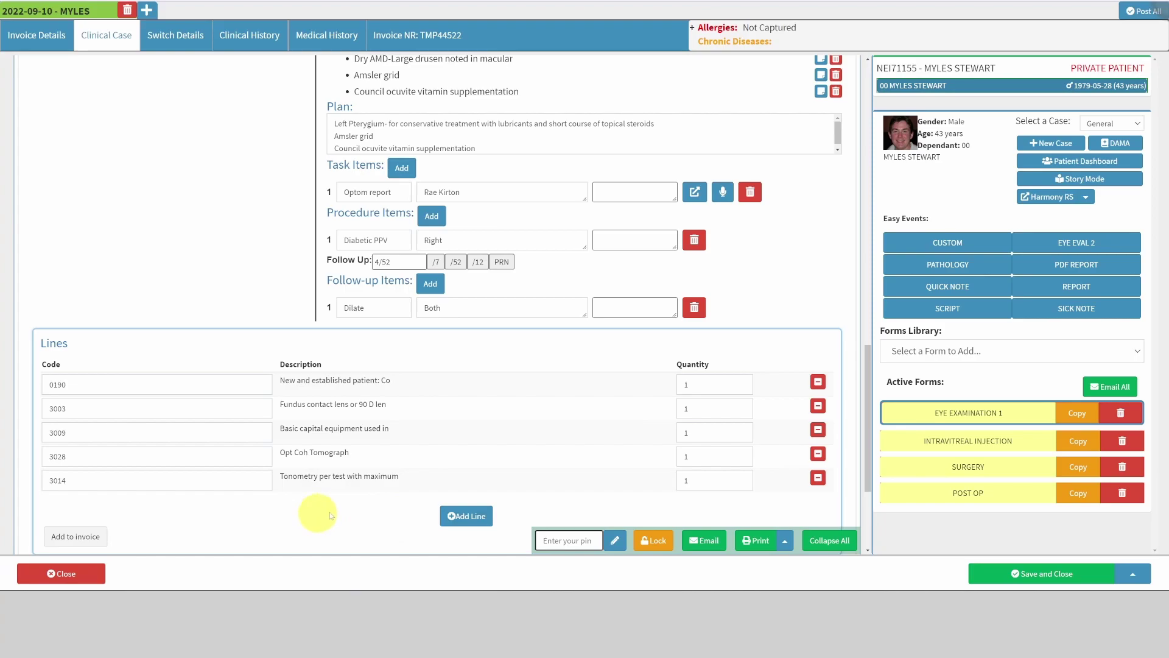
{"action": "scroll", "coordinate": [569, 434], "scroll_direction": "up", "scroll_amount": 10}
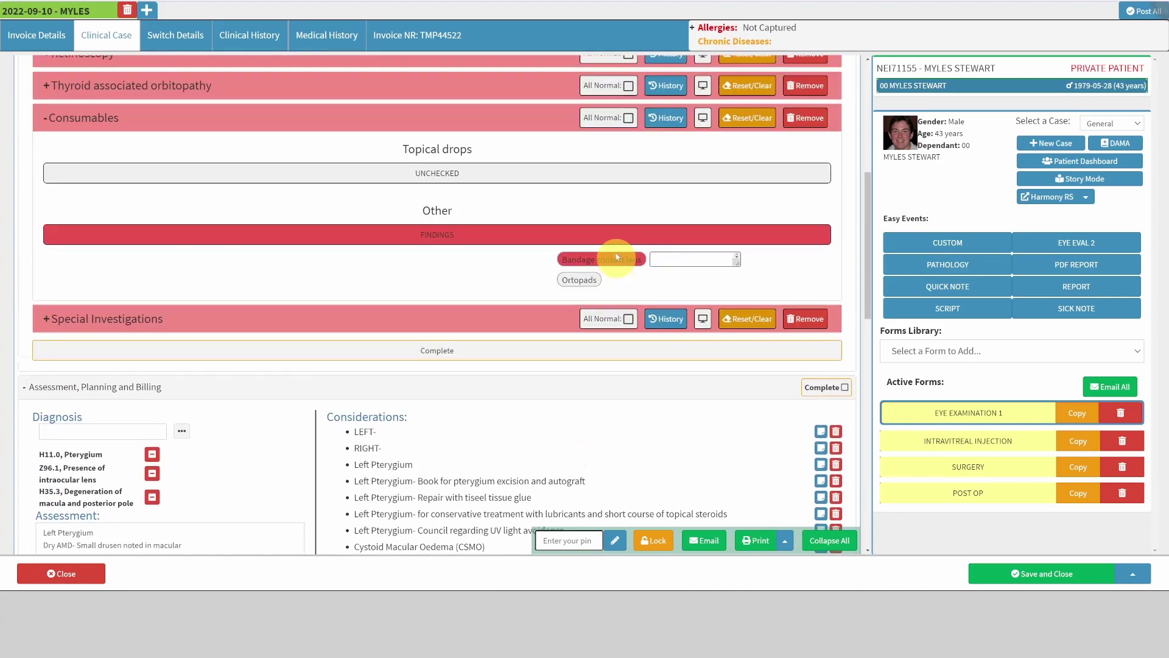
Step: Select Ortopads under Other consumables and review the billing lines again
{"action": "left_click", "coordinate": [583, 244]}
{"action": "scroll", "coordinate": [596, 274], "scroll_direction": "down", "scroll_amount": 10}
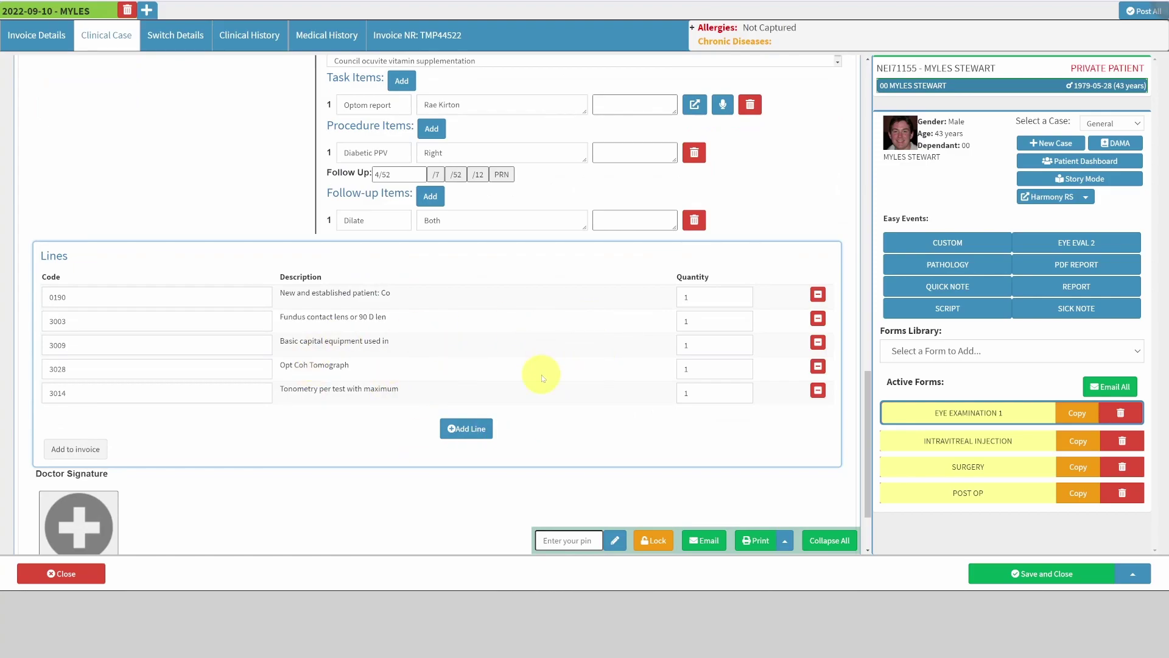
{"action": "scroll", "coordinate": [515, 434], "scroll_direction": "up", "scroll_amount": 10}
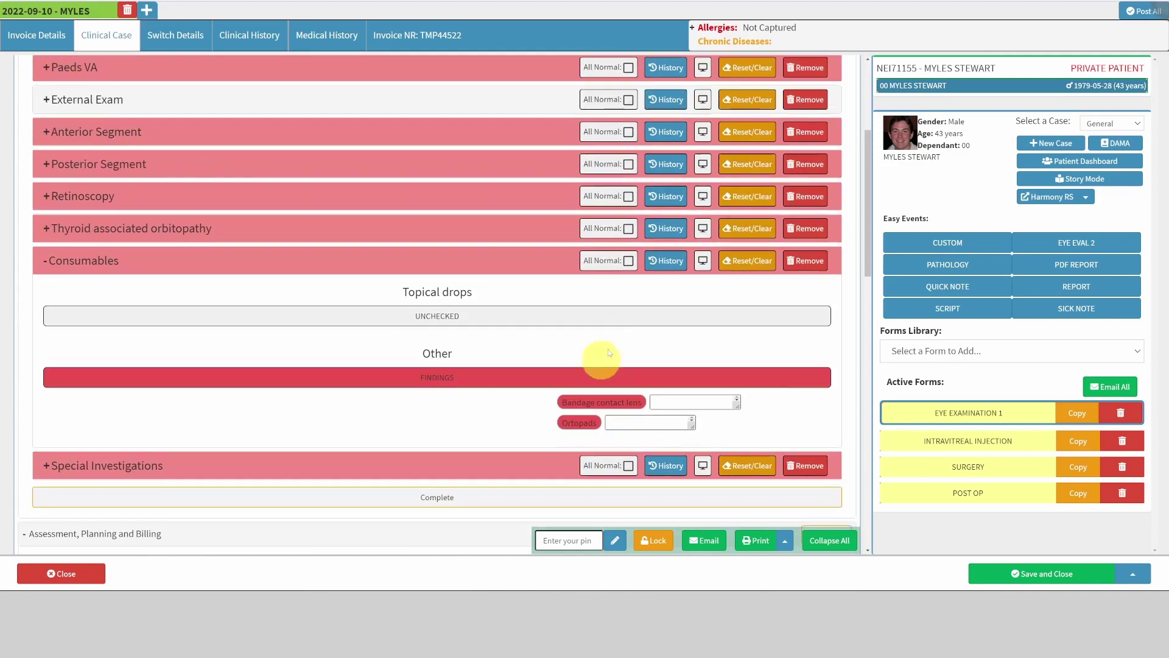
Step: Mark Topical drops as findings with Naclor selected, review the diagnoses and billing lines, and collapse Consumables
{"action": "left_click", "coordinate": [474, 316]}
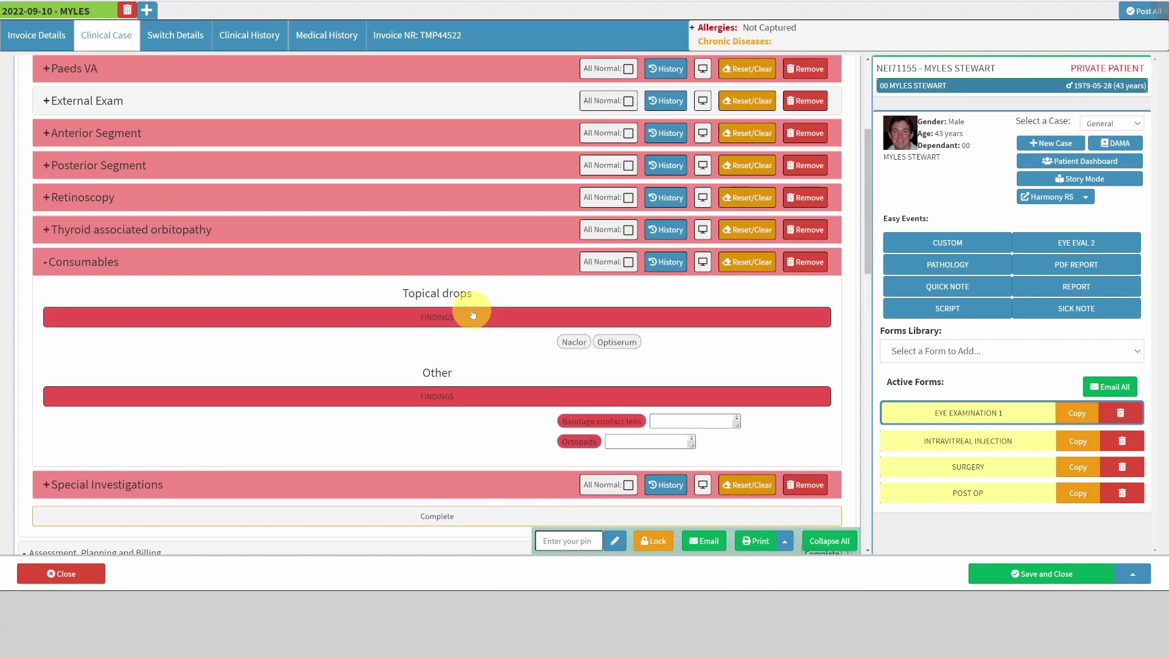
{"action": "left_click", "coordinate": [583, 343]}
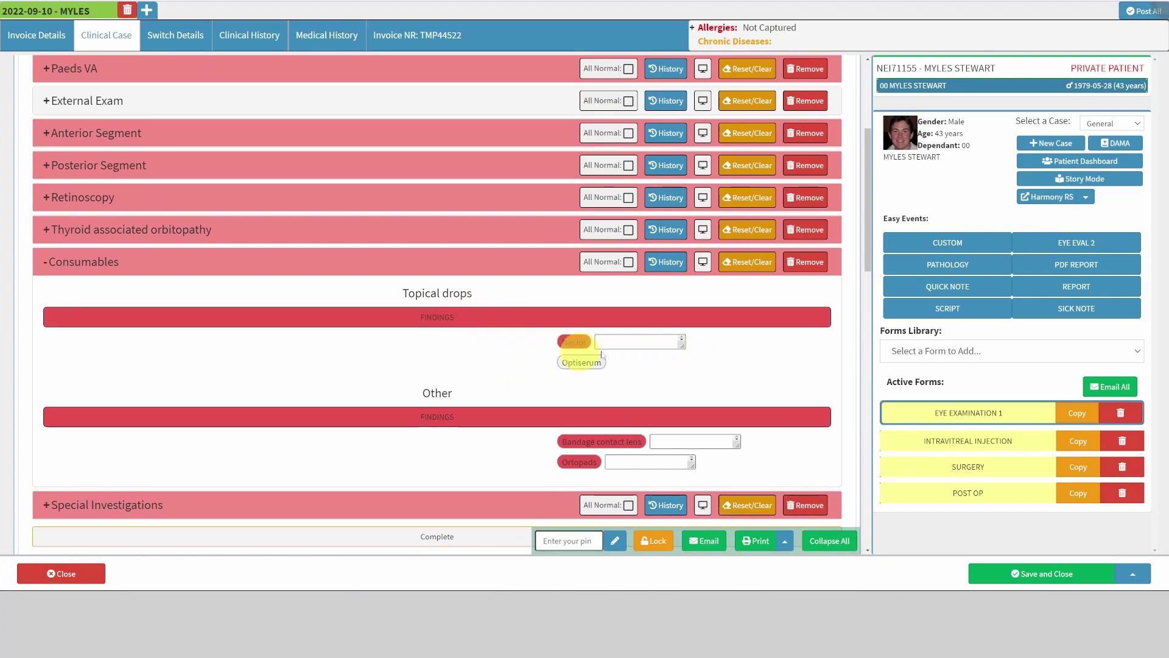
{"action": "scroll", "coordinate": [618, 364], "scroll_direction": "down", "scroll_amount": 10}
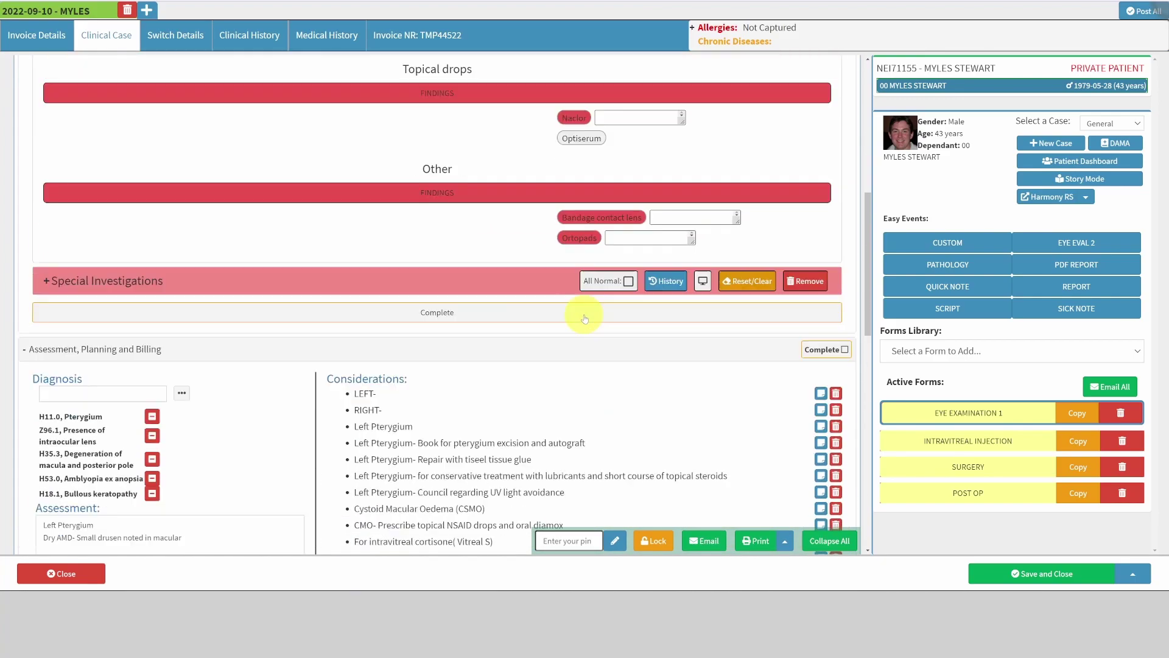
{"action": "scroll", "coordinate": [588, 364], "scroll_direction": "down", "scroll_amount": 5}
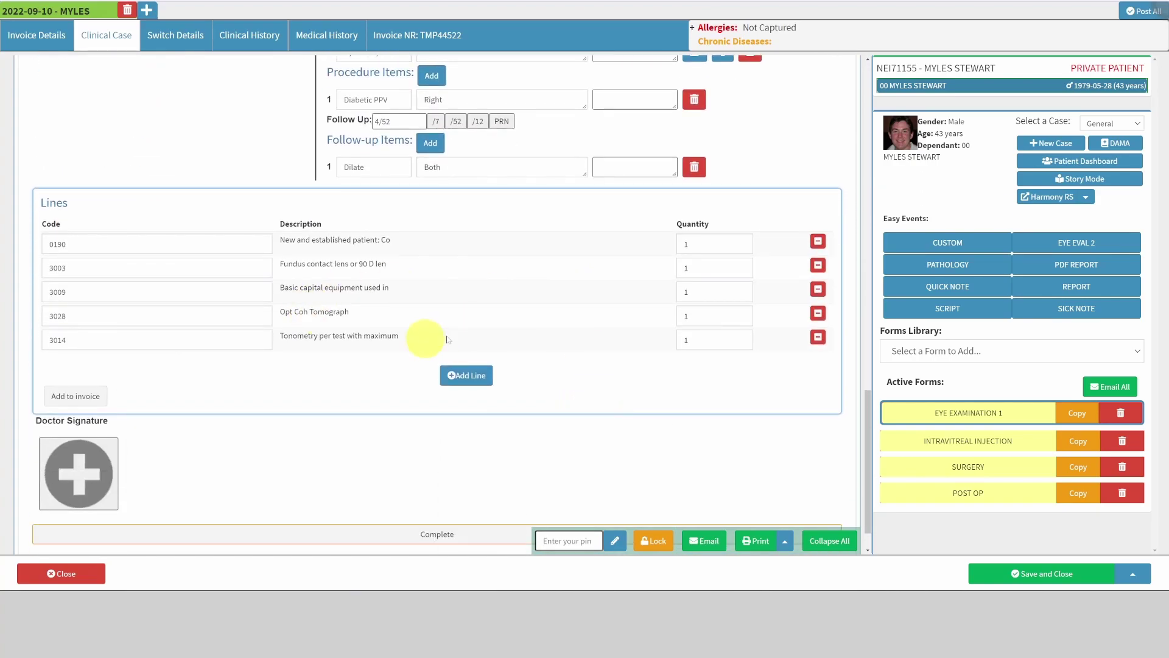
{"action": "scroll", "coordinate": [561, 341], "scroll_direction": "up", "scroll_amount": 14}
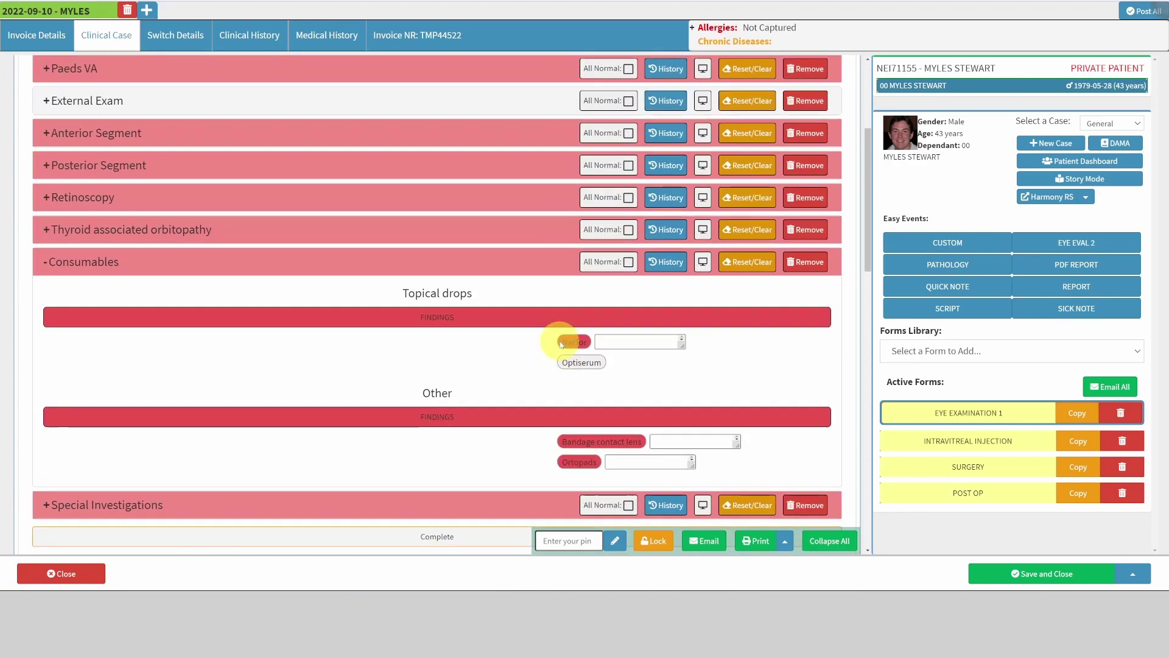
{"action": "left_click", "coordinate": [103, 269]}
Step: Add a Gonioscopy section to the examination and mark the Angles of both eyes as findings
{"action": "scroll", "coordinate": [444, 297], "scroll_direction": "up", "scroll_amount": 2}
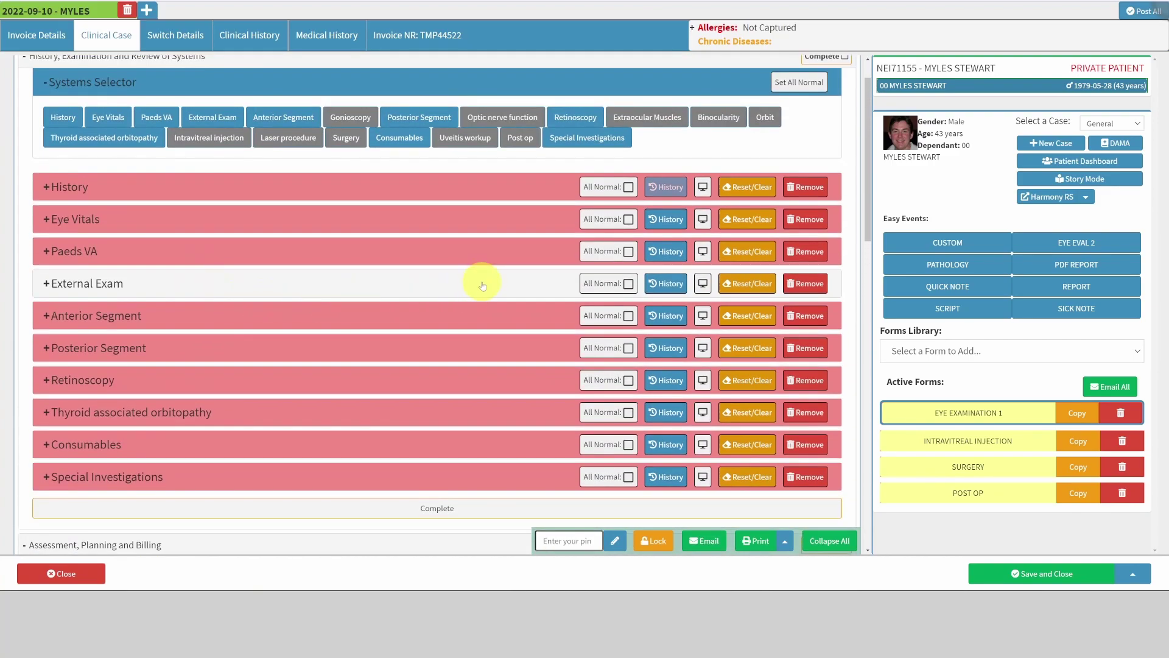
{"action": "left_click", "coordinate": [350, 117]}
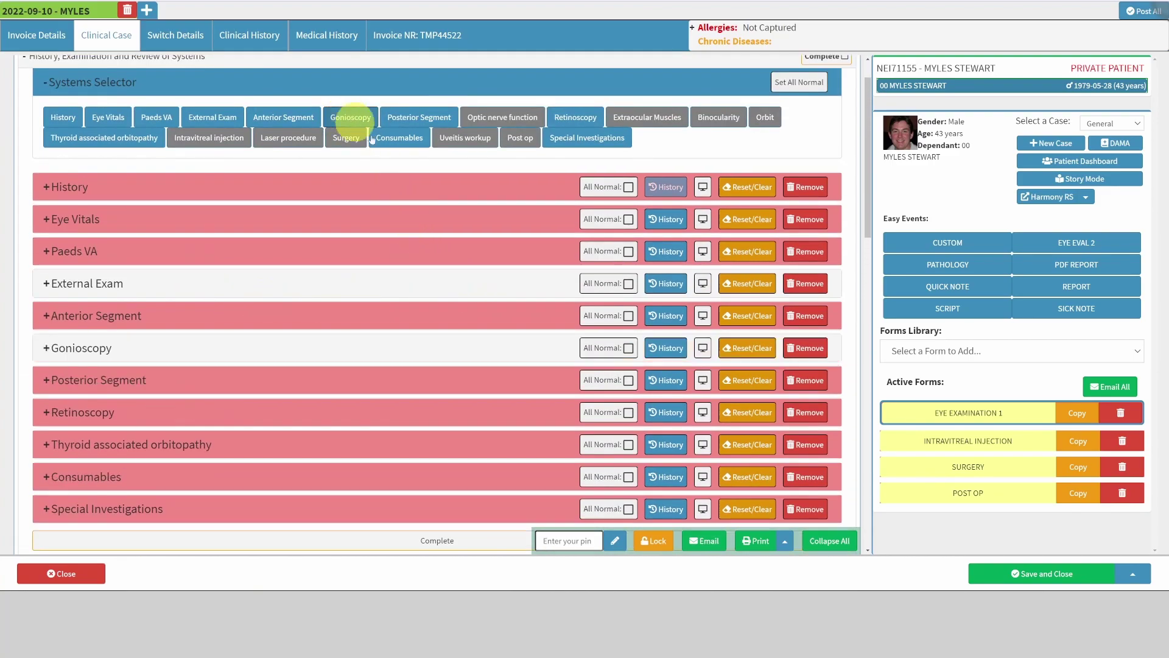
{"action": "left_click", "coordinate": [160, 348]}
{"action": "scroll", "coordinate": [548, 413], "scroll_direction": "down", "scroll_amount": 2}
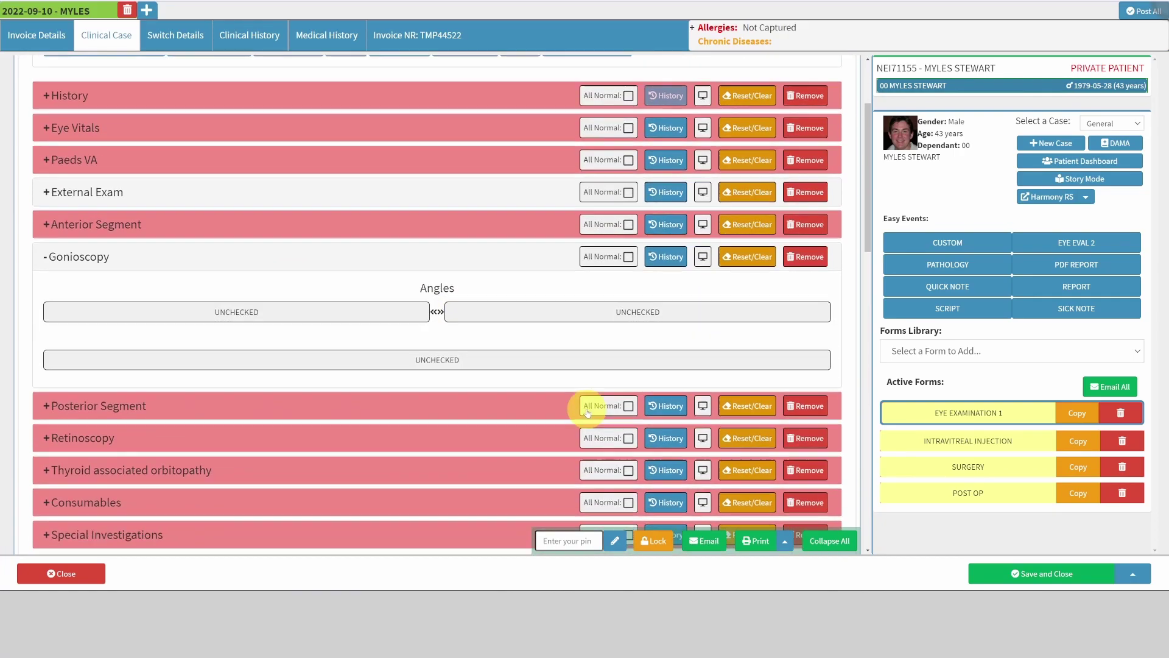
{"action": "left_click", "coordinate": [438, 310]}
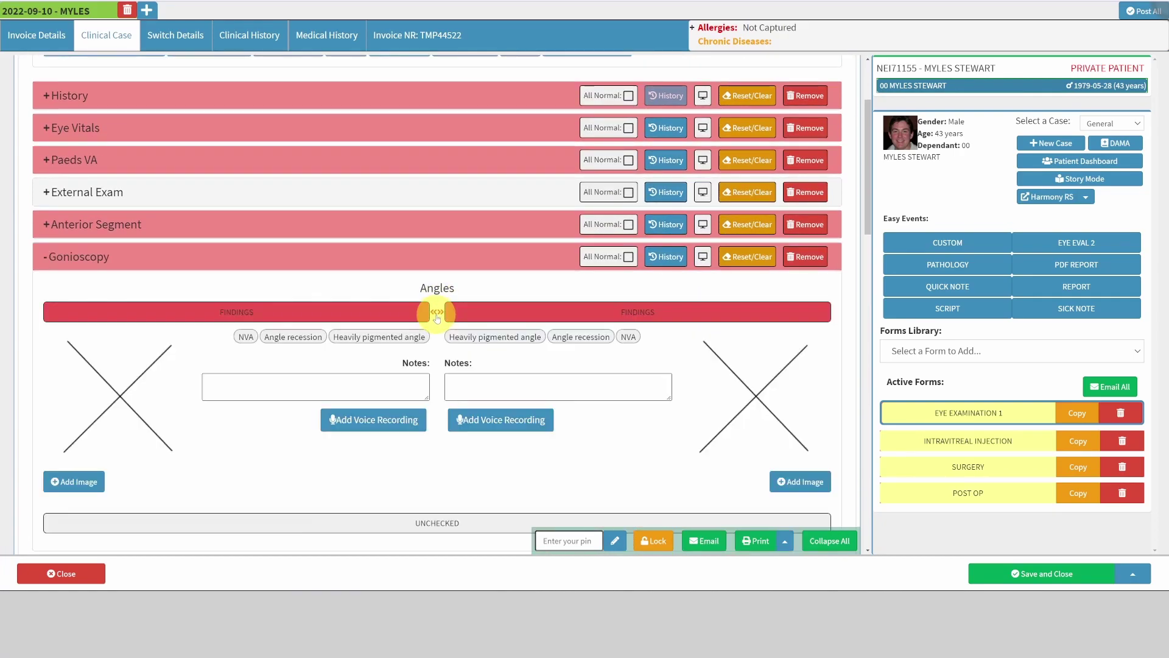
Step: Select Heavily pigmented angle, NVA and Angle recession in the left-hand column of Angles
{"action": "left_click", "coordinate": [355, 338]}
{"action": "left_click", "coordinate": [349, 357]}
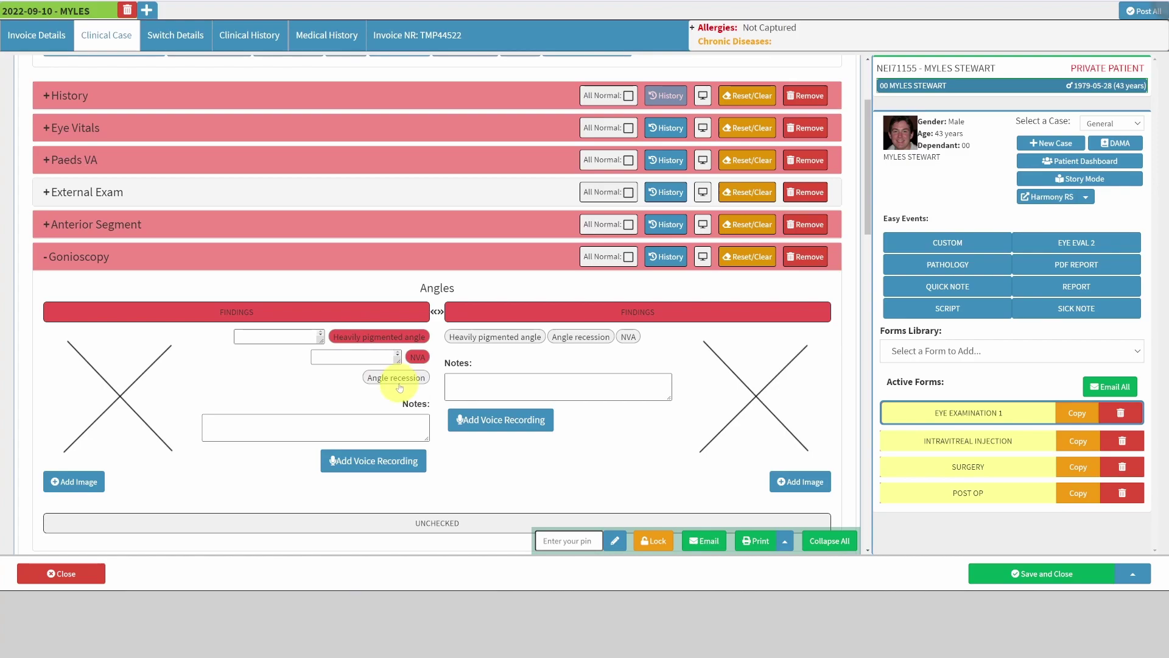
{"action": "left_click", "coordinate": [400, 379]}
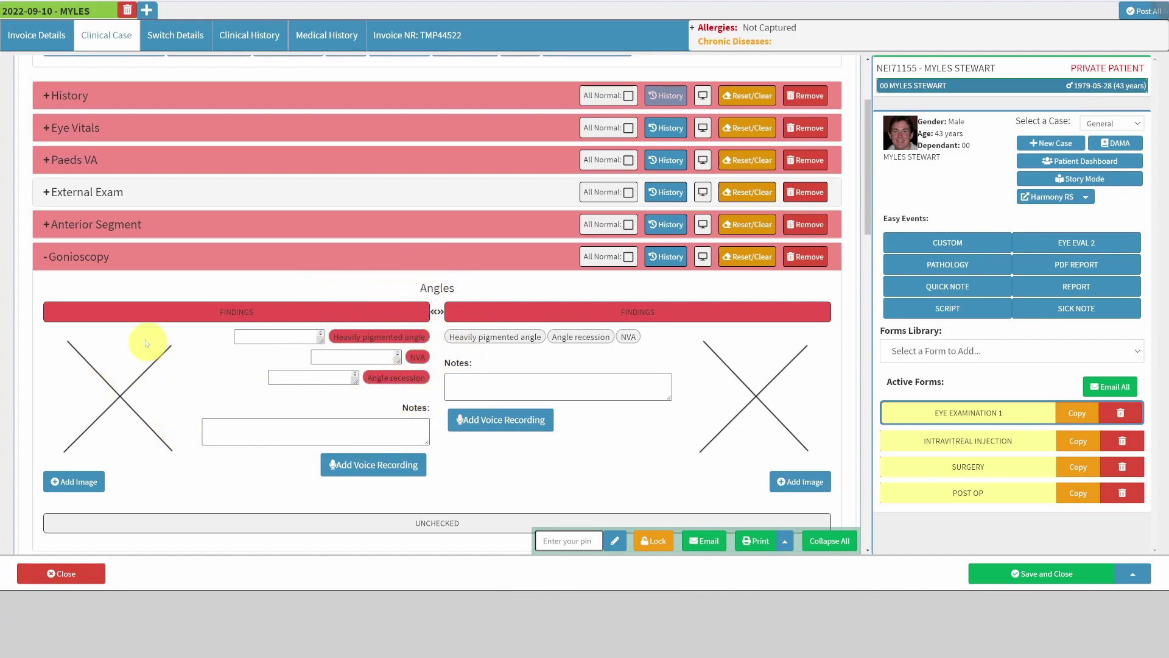
Step: Annotate the left-hand angle diagram in red with a wavy upper line, 2 and 3 at the sides and a short lower stroke, save it, and collapse Gonioscopy
{"action": "left_click", "coordinate": [170, 358]}
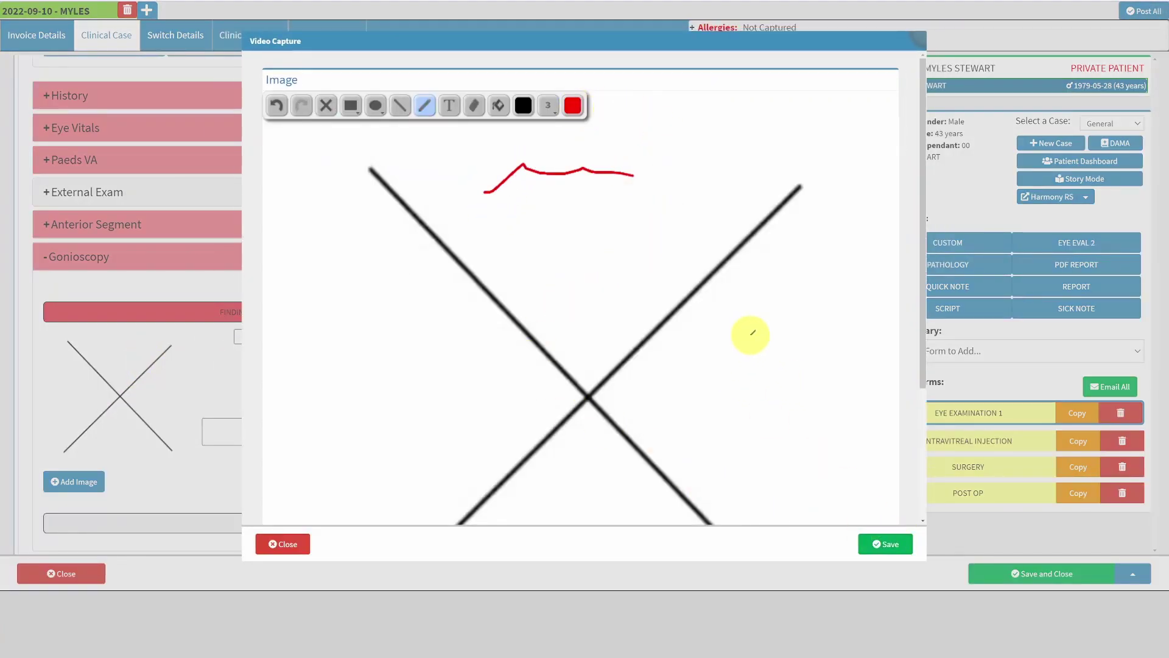
{"action": "left_click_drag", "start_coordinate": [750, 332], "coordinate": [738, 403]}
{"action": "left_click_drag", "start_coordinate": [419, 386], "coordinate": [428, 383]}
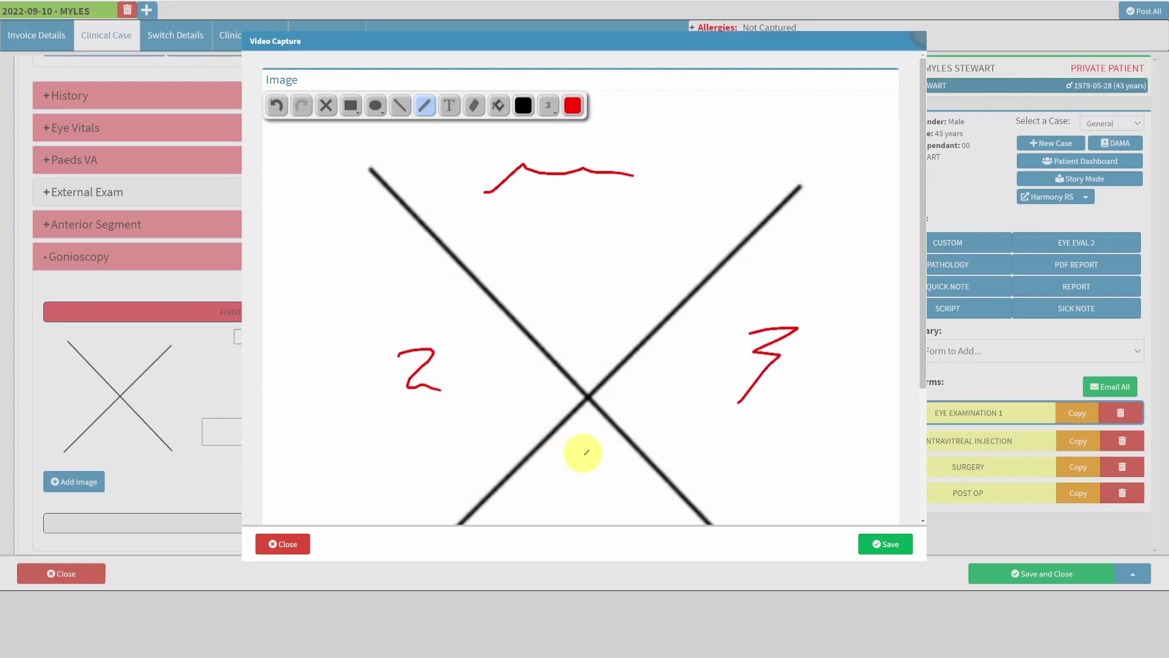
{"action": "left_click_drag", "start_coordinate": [581, 455], "coordinate": [578, 485]}
{"action": "left_click", "coordinate": [882, 544]}
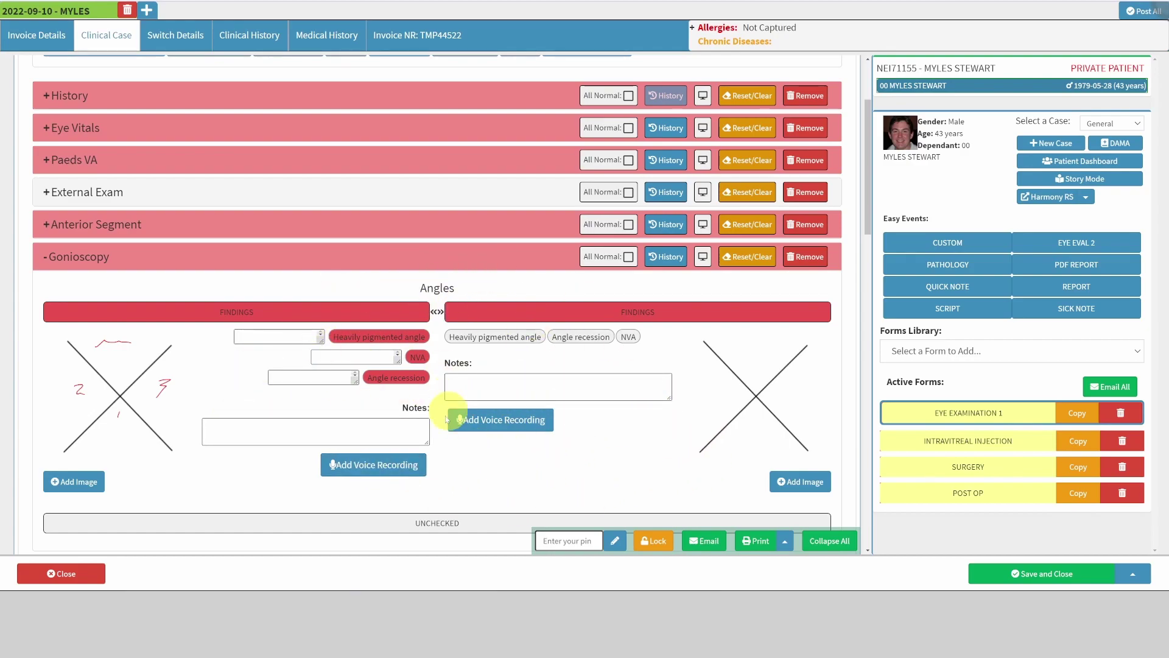
{"action": "left_click", "coordinate": [426, 255]}
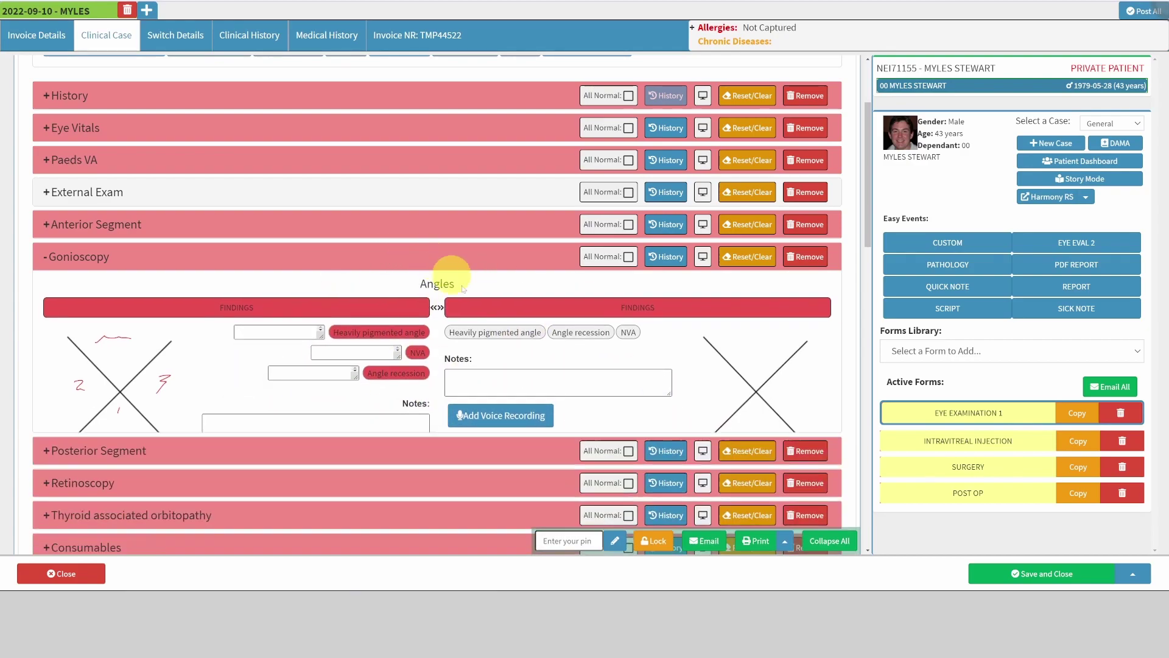
Step: Add an Optic nerve function section to the examination and expand it
{"action": "scroll", "coordinate": [464, 300], "scroll_direction": "up", "scroll_amount": 2}
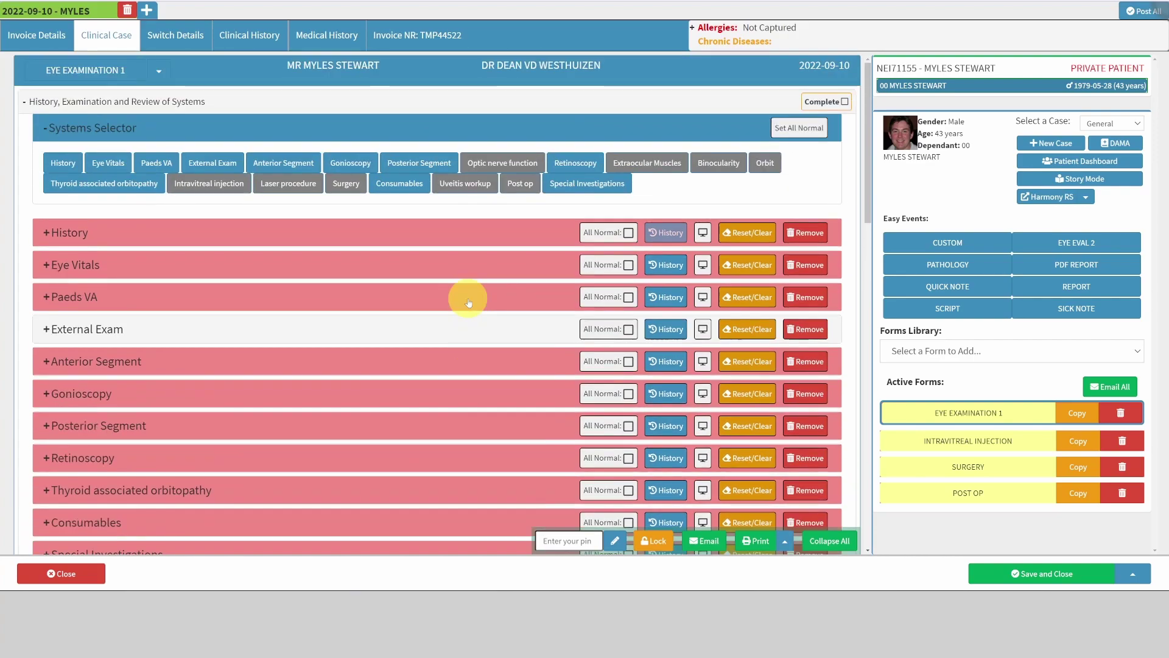
{"action": "left_click", "coordinate": [503, 162]}
{"action": "left_click", "coordinate": [362, 462]}
{"action": "scroll", "coordinate": [474, 440], "scroll_direction": "down", "scroll_amount": 2}
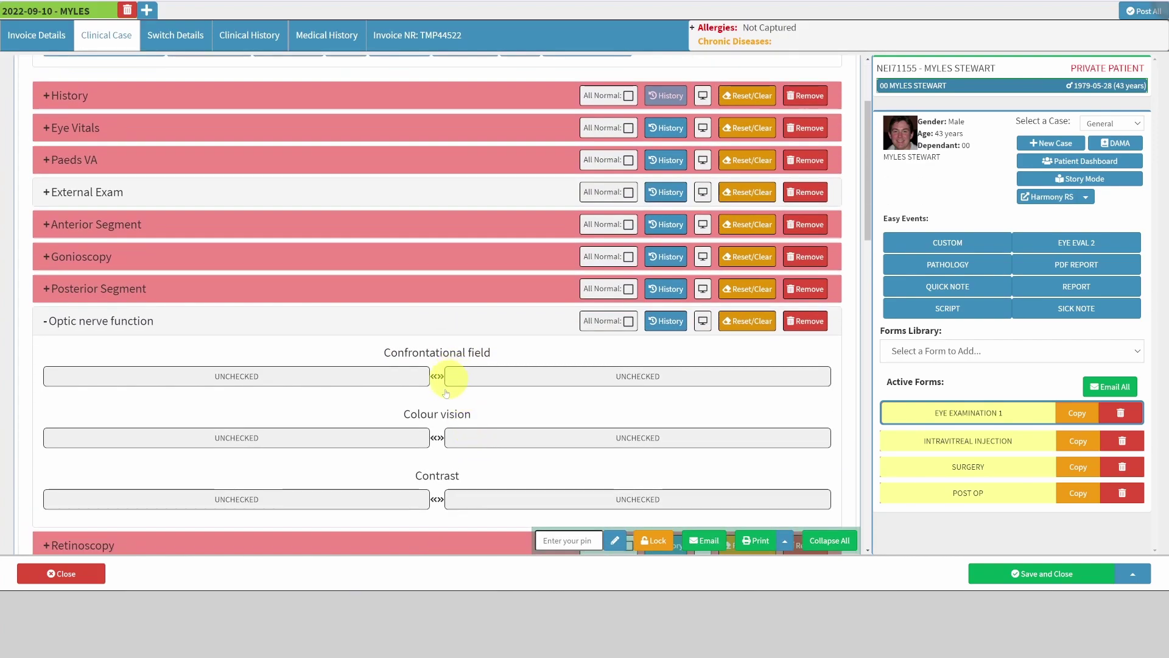
Step: Mark Colour vision of both eyes as findings, with Ishihara set to 16 and Farnworth manson selected in the left-hand column
{"action": "left_click", "coordinate": [434, 438]}
{"action": "scroll", "coordinate": [365, 426], "scroll_direction": "down", "scroll_amount": 1}
{"action": "left_click", "coordinate": [329, 413]}
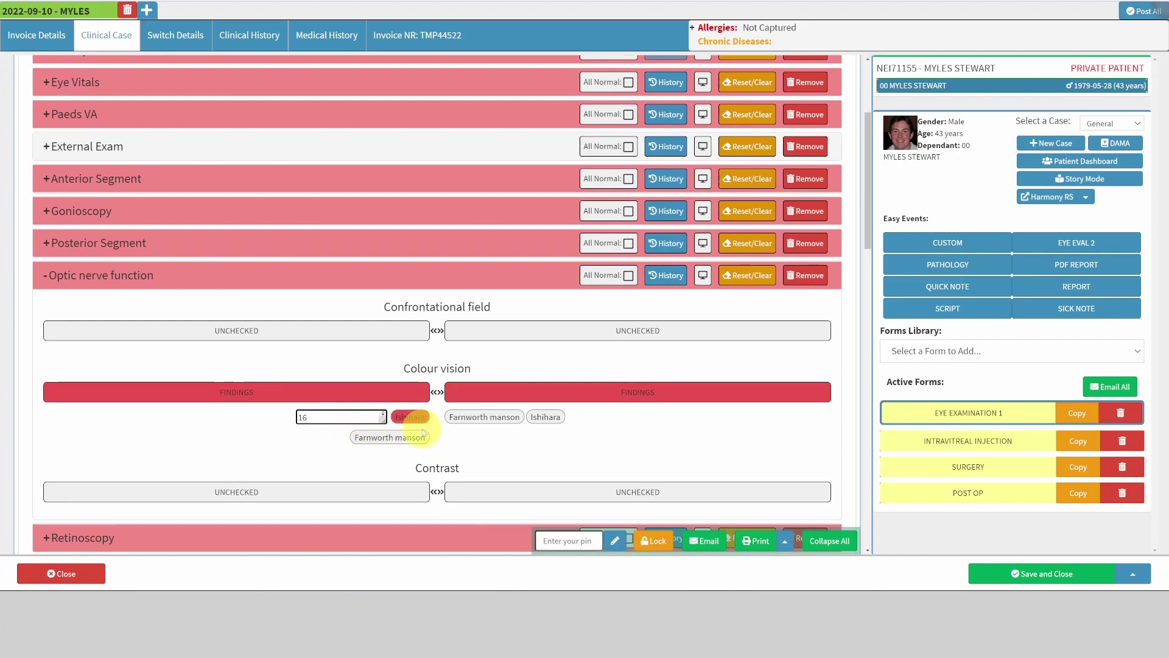
{"action": "left_click", "coordinate": [378, 444]}
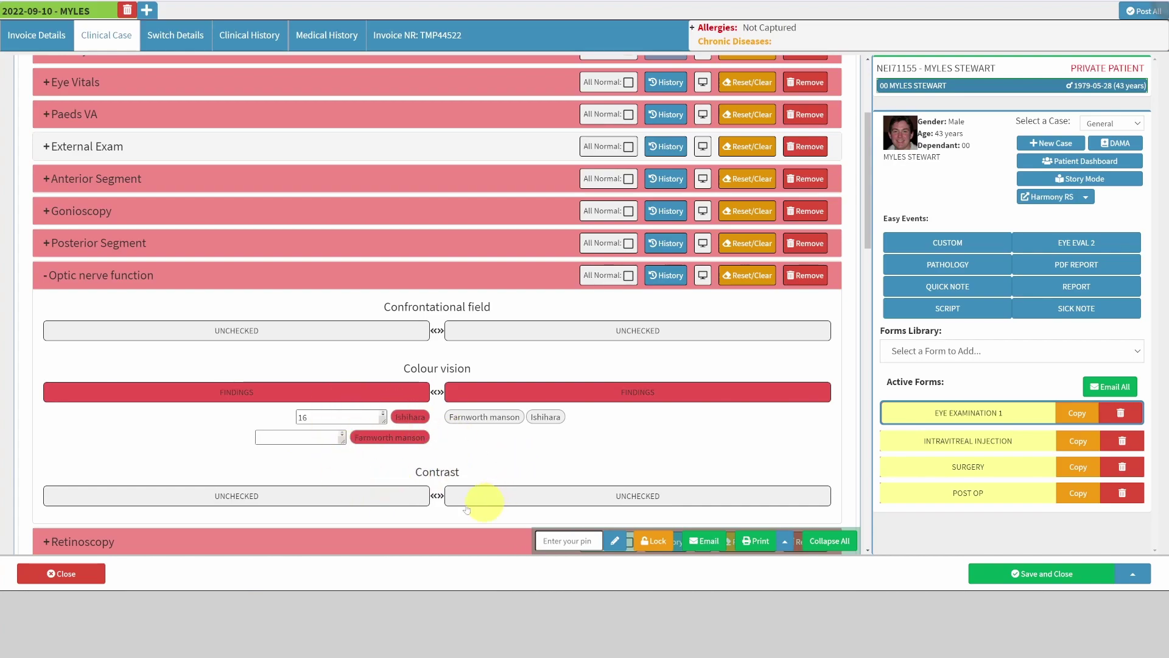
Step: Mark Confrontational field and Contrast of both eyes as findings, and select Pelli Robson chart for both eyes
{"action": "left_click", "coordinate": [437, 330]}
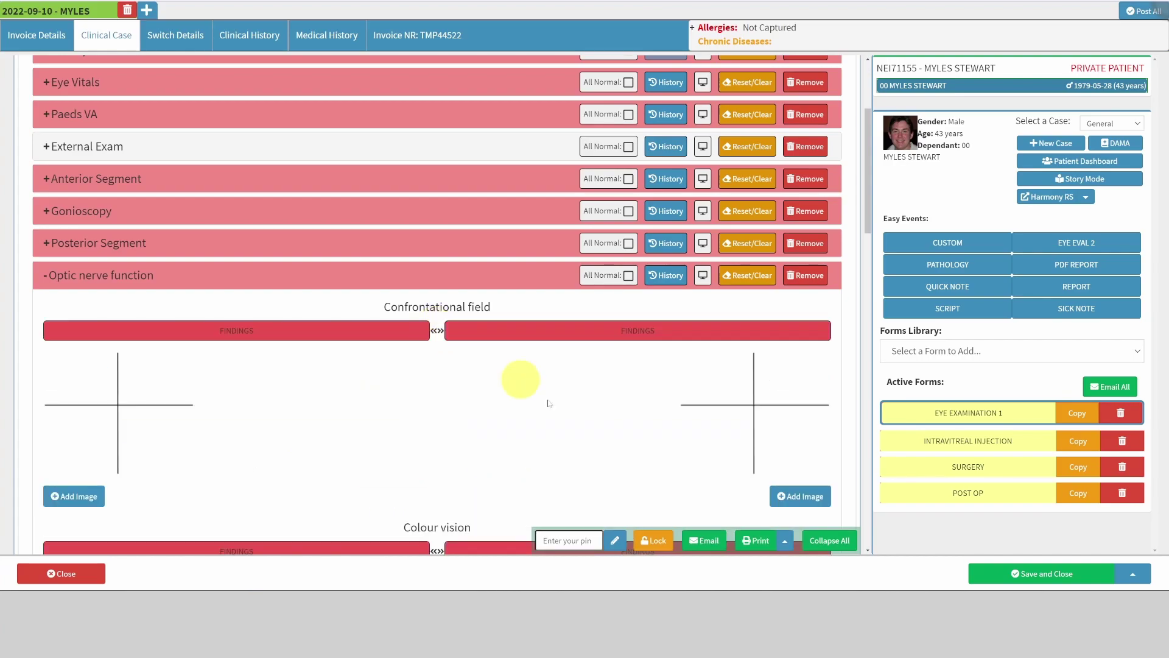
{"action": "scroll", "coordinate": [442, 384], "scroll_direction": "down", "scroll_amount": 5}
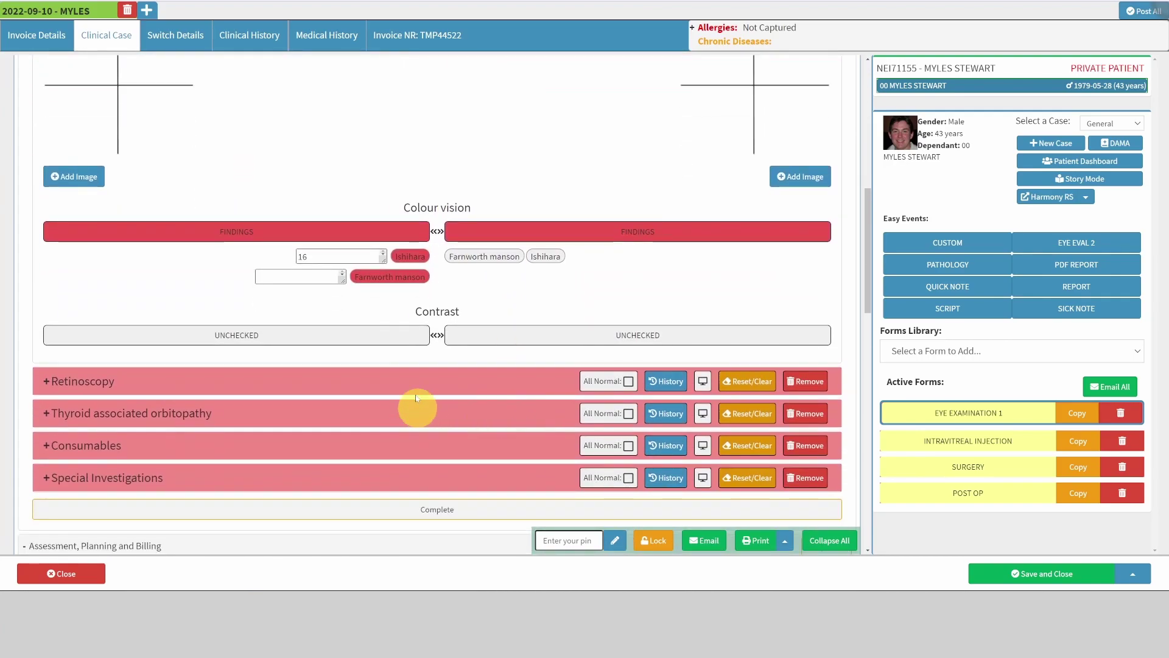
{"action": "left_click", "coordinate": [436, 335]}
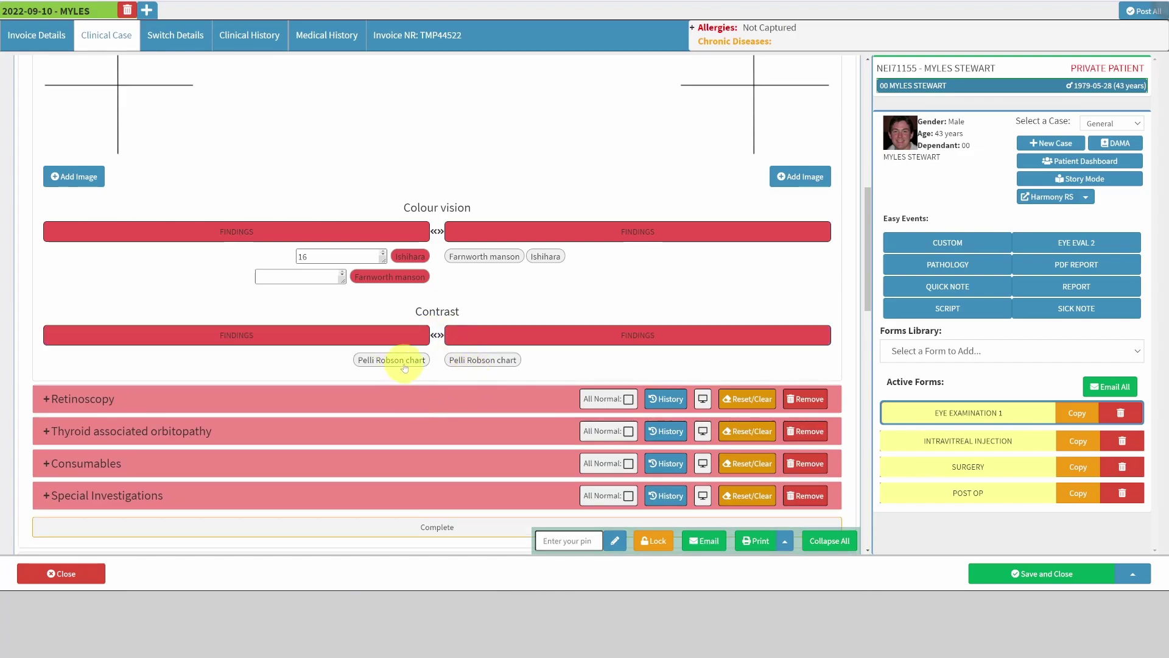
{"action": "left_click", "coordinate": [404, 366]}
{"action": "left_click", "coordinate": [483, 360]}
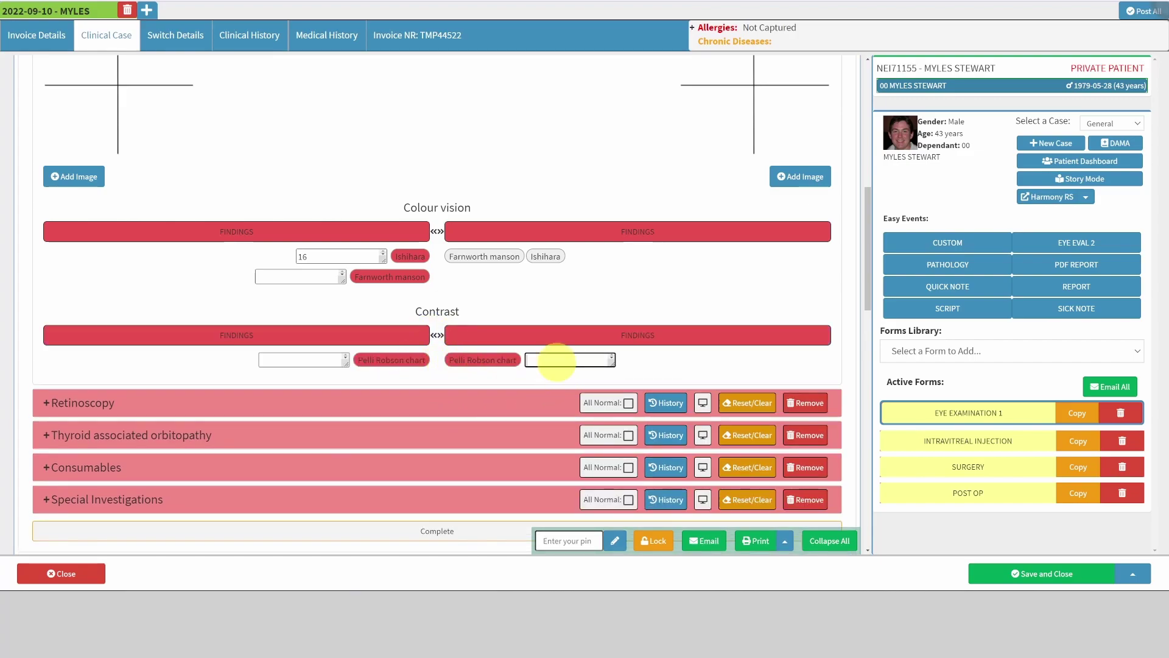
{"action": "scroll", "coordinate": [418, 378], "scroll_direction": "up", "scroll_amount": 8}
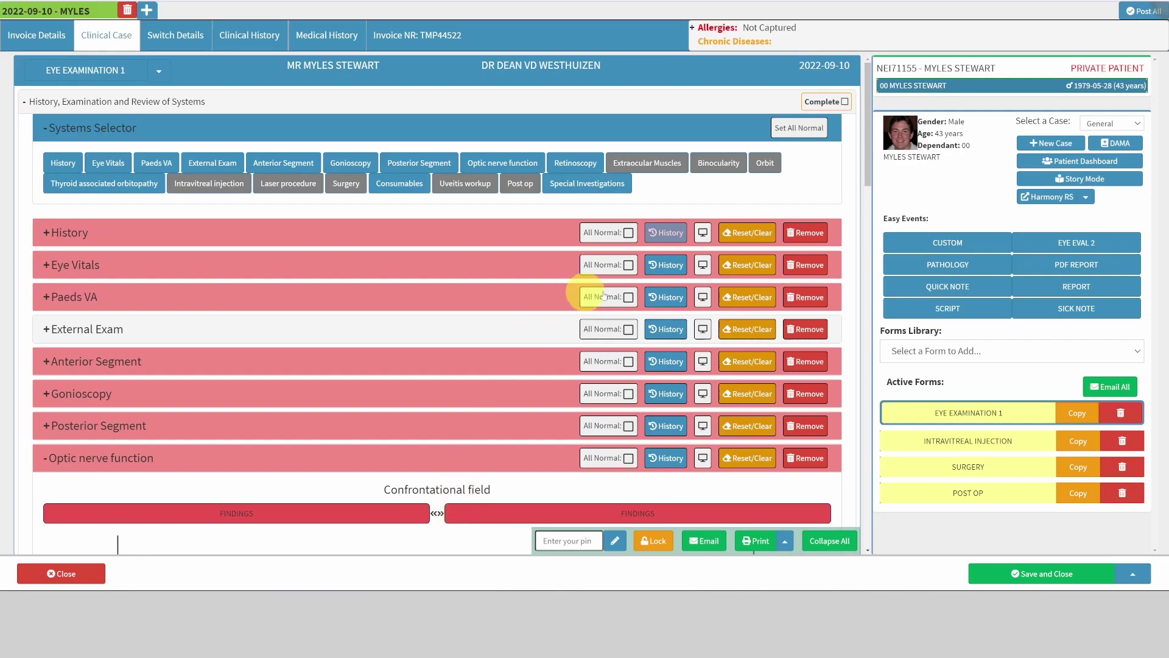
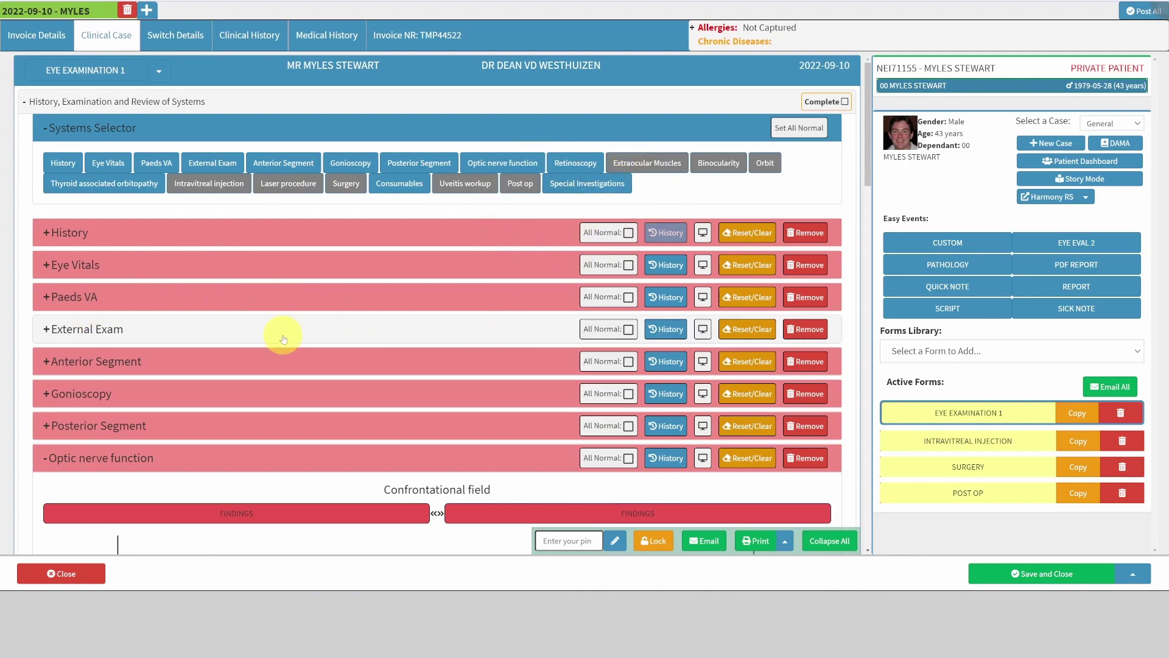
{"action": "scroll", "coordinate": [422, 371], "scroll_direction": "down", "scroll_amount": 4}
{"action": "scroll", "coordinate": [422, 372], "scroll_direction": "up", "scroll_amount": 2}
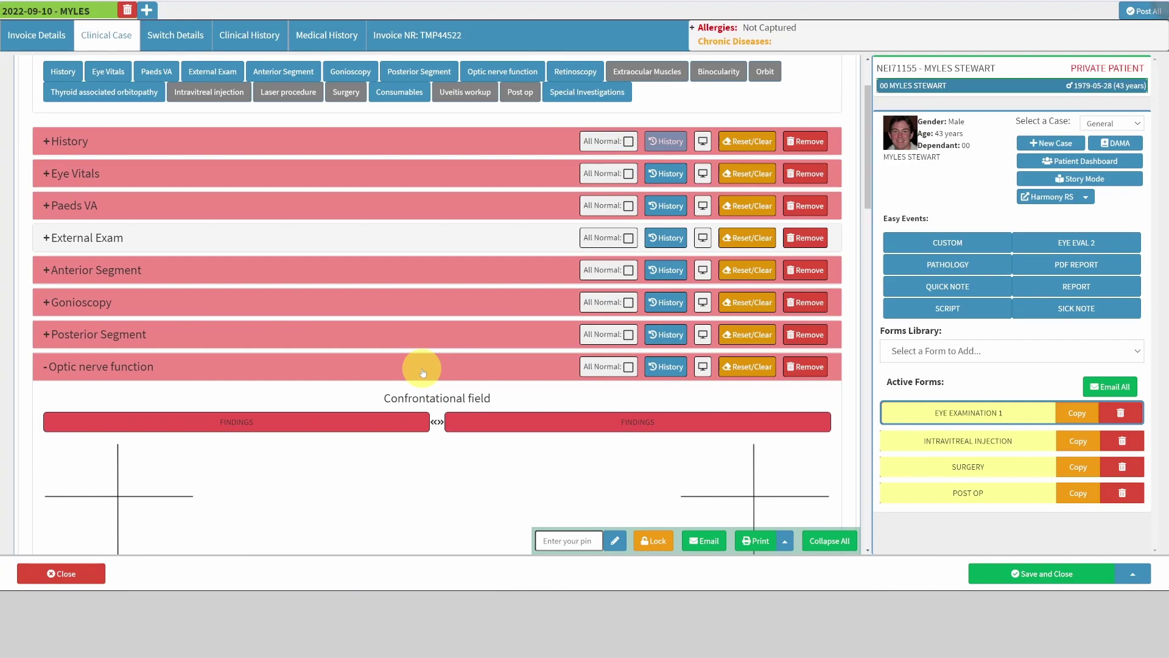
{"action": "scroll", "coordinate": [217, 316], "scroll_direction": "down", "scroll_amount": 2}
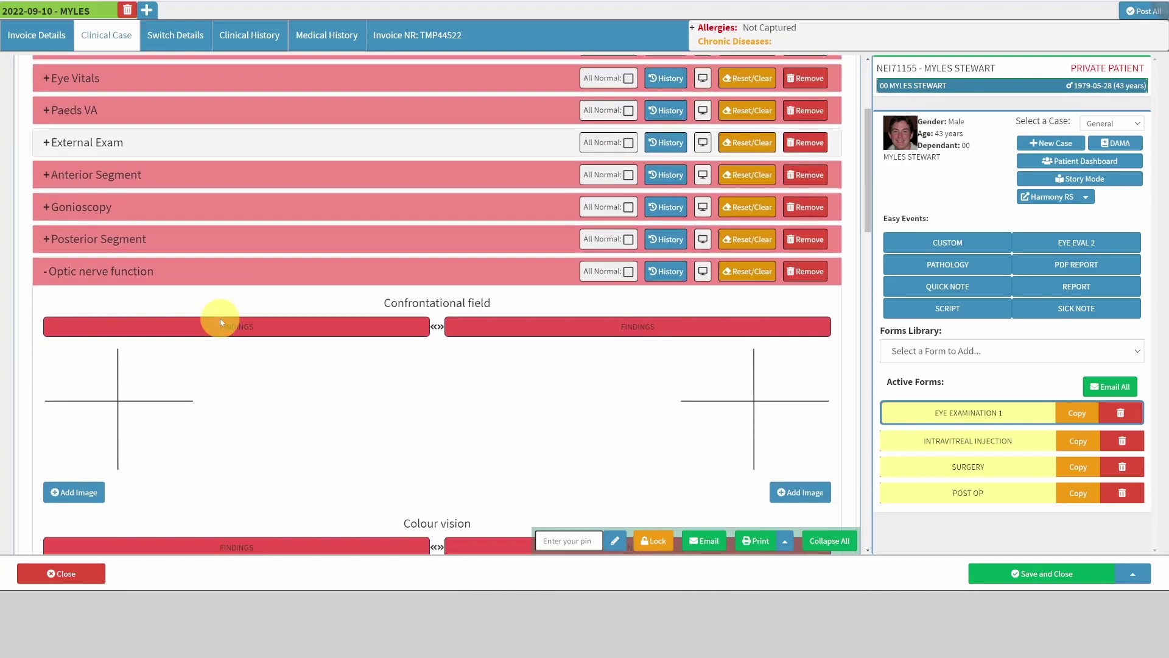
{"action": "scroll", "coordinate": [404, 341], "scroll_direction": "down", "scroll_amount": 5}
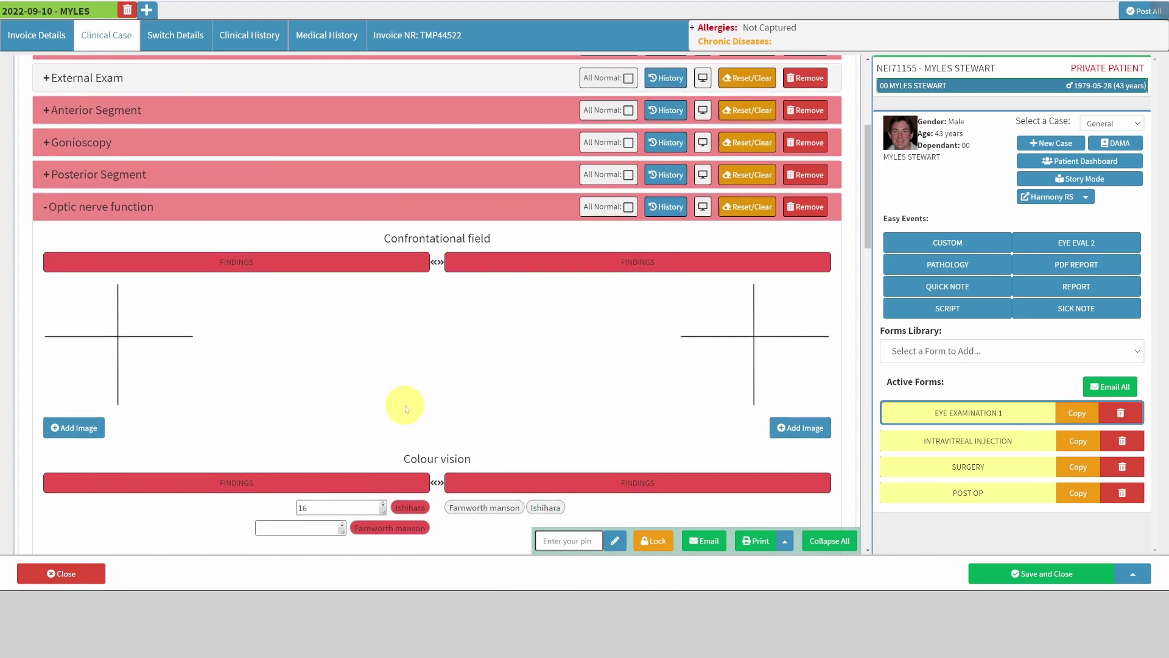
{"action": "scroll", "coordinate": [406, 406], "scroll_direction": "down", "scroll_amount": 3}
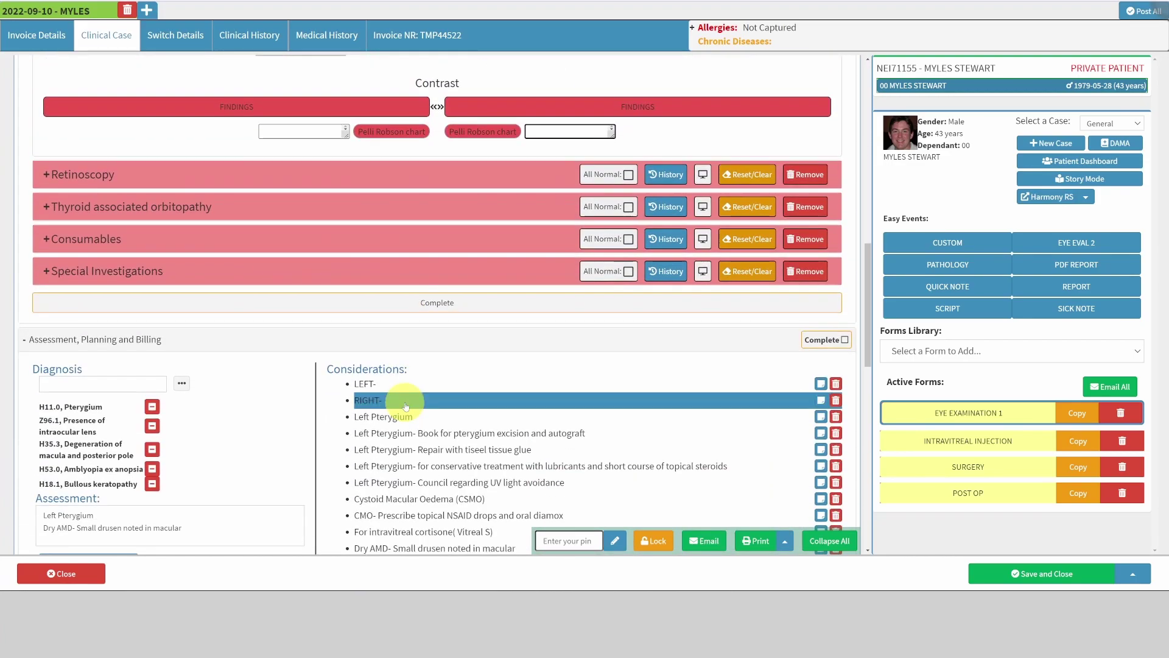
{"action": "scroll", "coordinate": [406, 407], "scroll_direction": "up", "scroll_amount": 14}
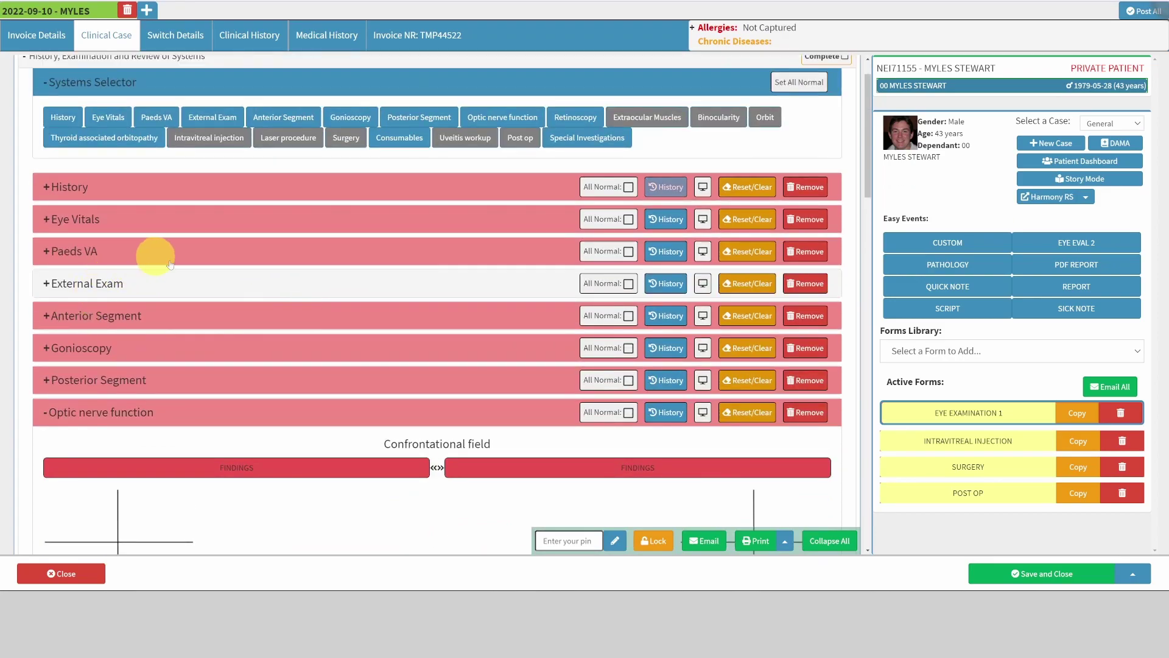
Step: Expand Anterior Segment, mark Tear Film of both eyes as findings, and return both to normal
{"action": "left_click", "coordinate": [377, 317]}
{"action": "scroll", "coordinate": [481, 307], "scroll_direction": "down", "scroll_amount": 8}
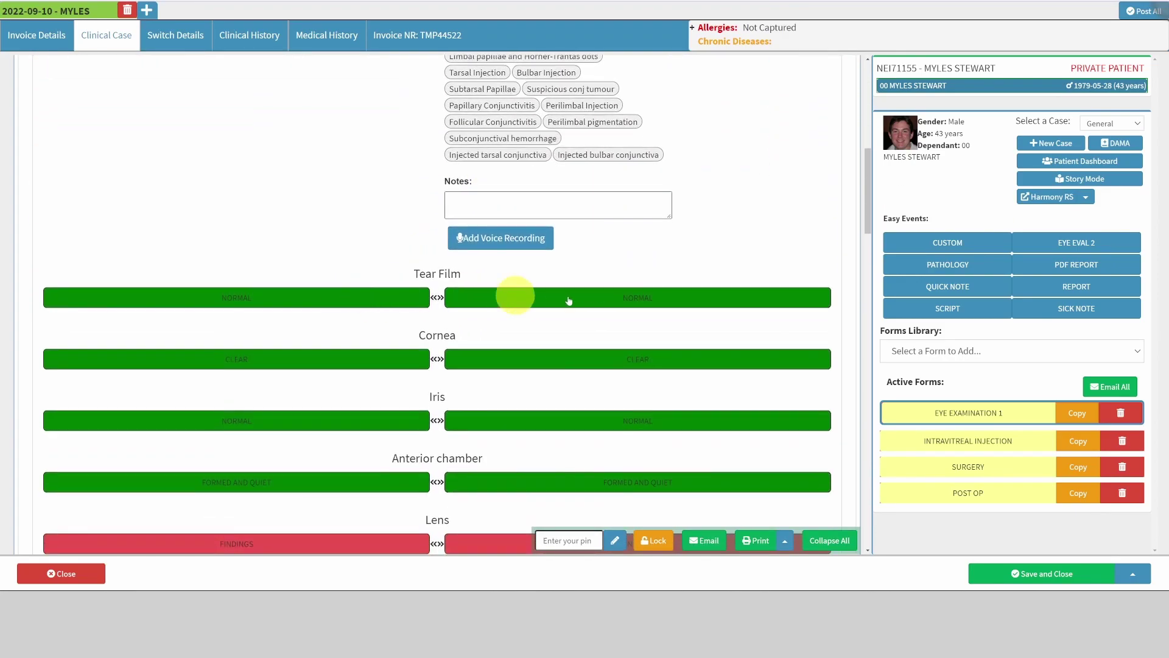
{"action": "left_click", "coordinate": [437, 298]}
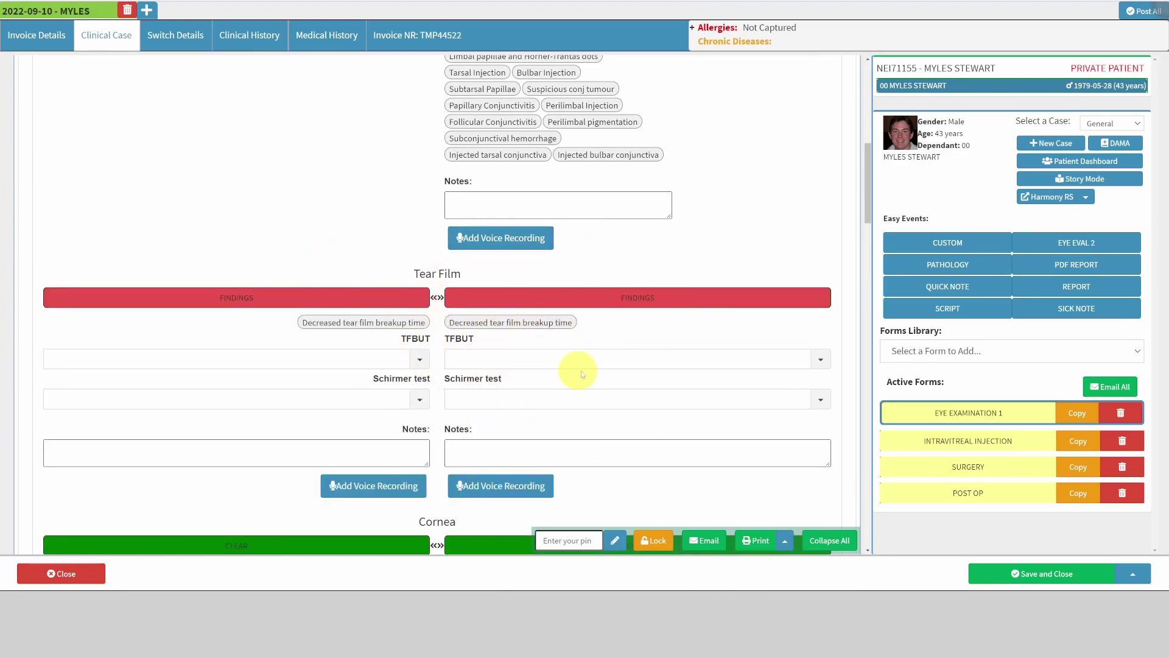
{"action": "scroll", "coordinate": [506, 399], "scroll_direction": "down", "scroll_amount": 2}
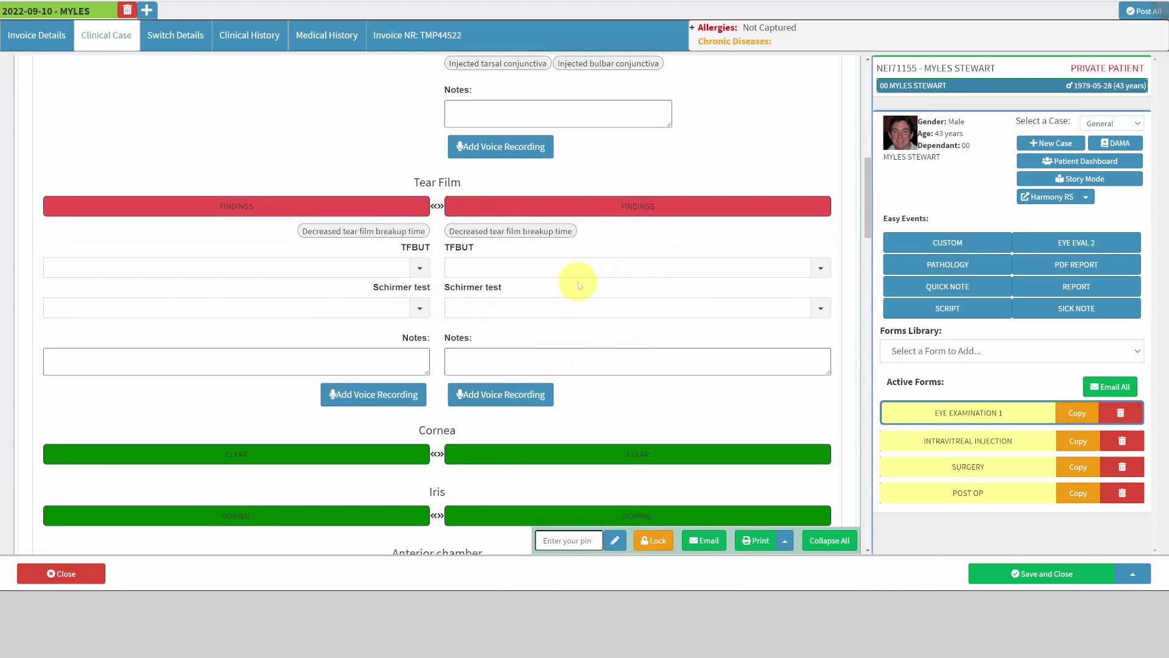
{"action": "left_click", "coordinate": [443, 206]}
{"action": "scroll", "coordinate": [448, 207], "scroll_direction": "up", "scroll_amount": 5}
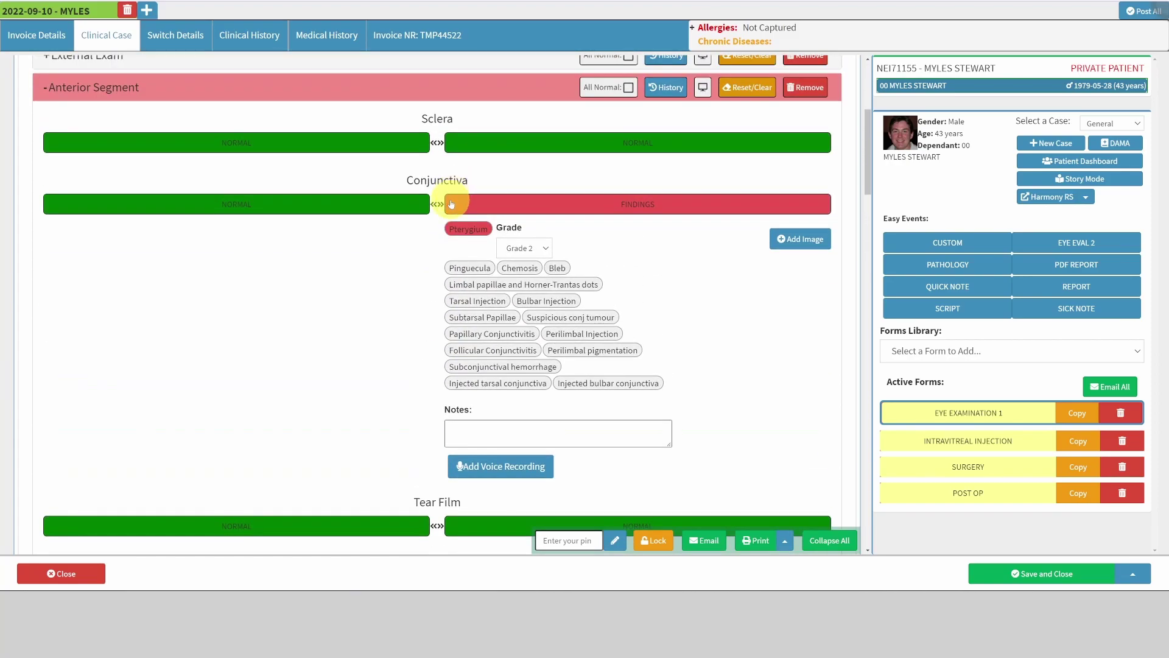
Step: Toggle Conjunctiva of both eyes together and back in Anterior Segment, and collapse the section
{"action": "left_click", "coordinate": [435, 209]}
{"action": "scroll", "coordinate": [435, 209], "scroll_direction": "up", "scroll_amount": 3}
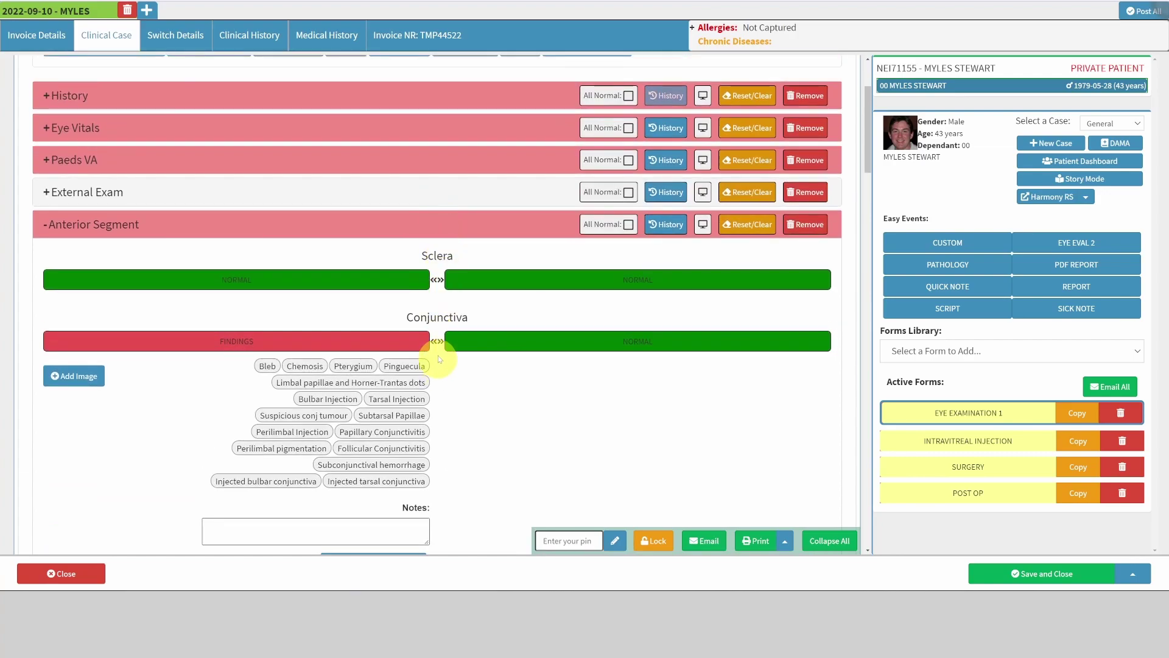
{"action": "left_click", "coordinate": [437, 341]}
{"action": "left_click", "coordinate": [444, 229]}
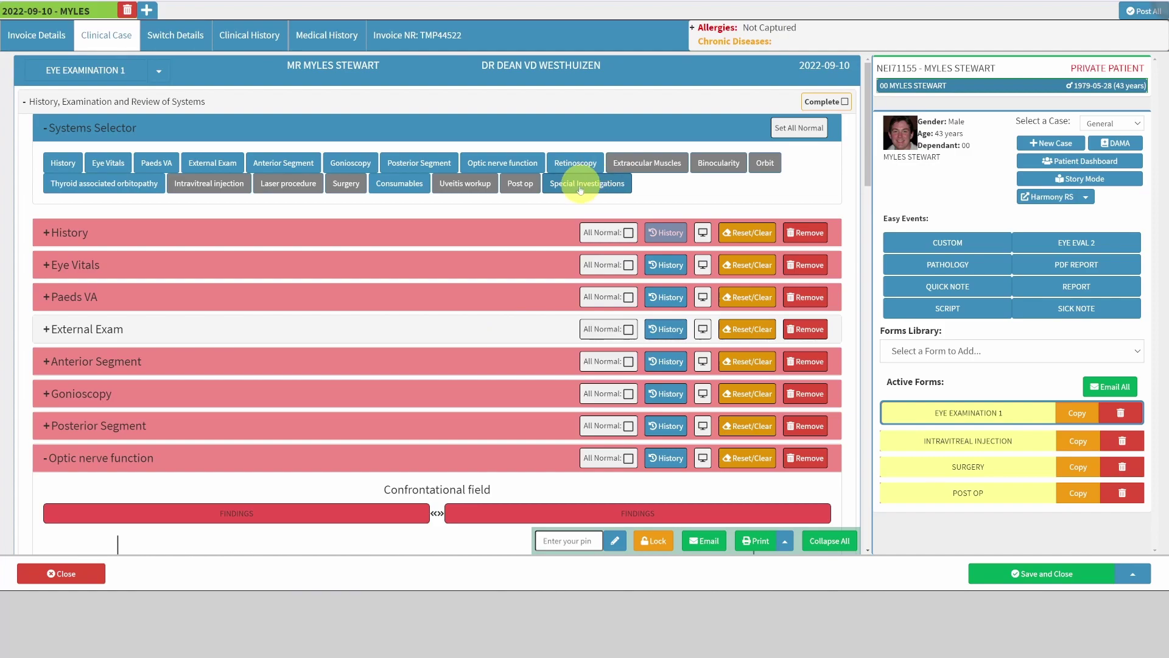
Step: Collapse the Optic nerve function section and expand Anterior Segment
{"action": "scroll", "coordinate": [570, 219], "scroll_direction": "down", "scroll_amount": 5}
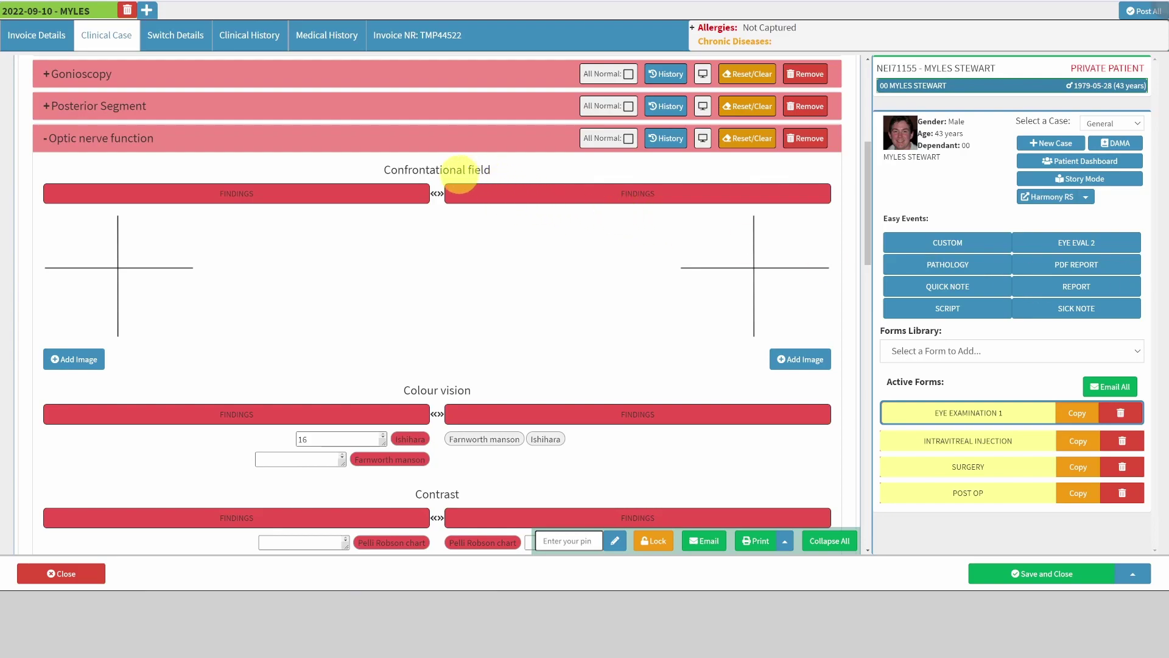
{"action": "left_click", "coordinate": [330, 138]}
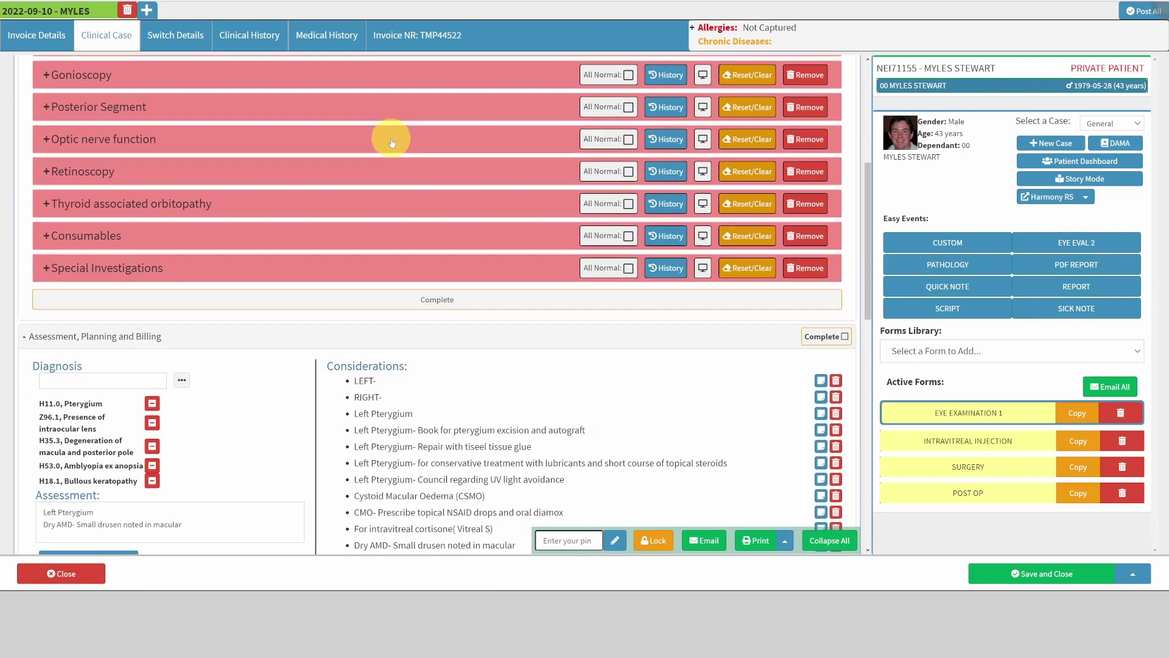
{"action": "scroll", "coordinate": [680, 274], "scroll_direction": "up", "scroll_amount": 4}
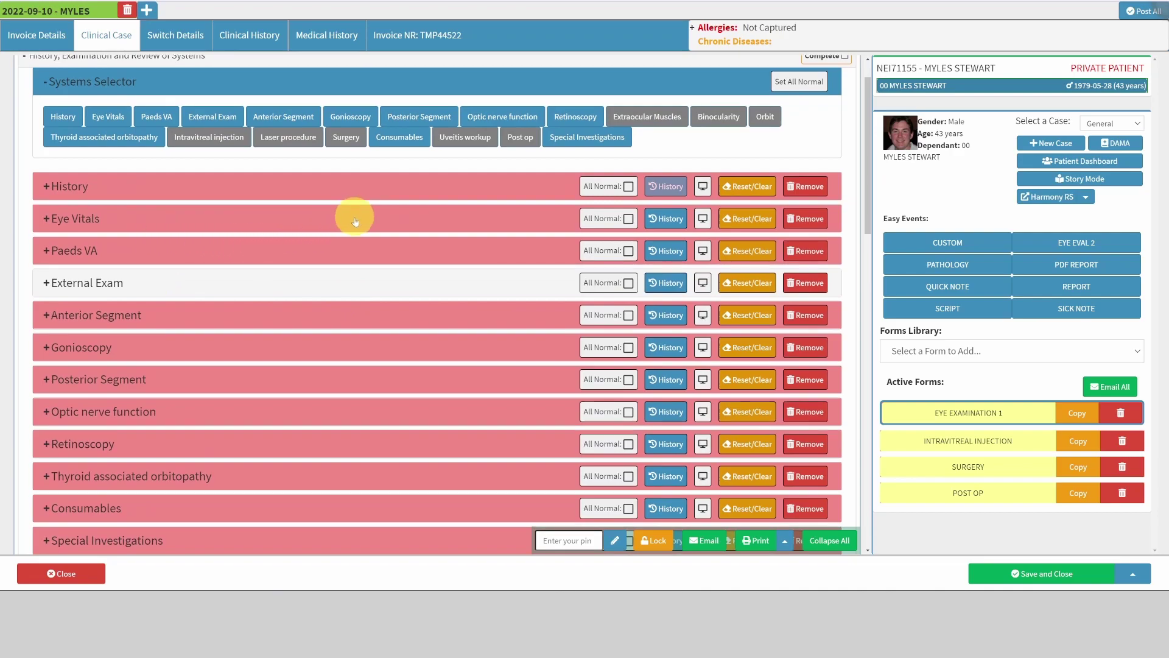
{"action": "scroll", "coordinate": [352, 217], "scroll_direction": "down", "scroll_amount": 2}
{"action": "left_click", "coordinate": [365, 221]}
{"action": "scroll", "coordinate": [449, 233], "scroll_direction": "down", "scroll_amount": 2}
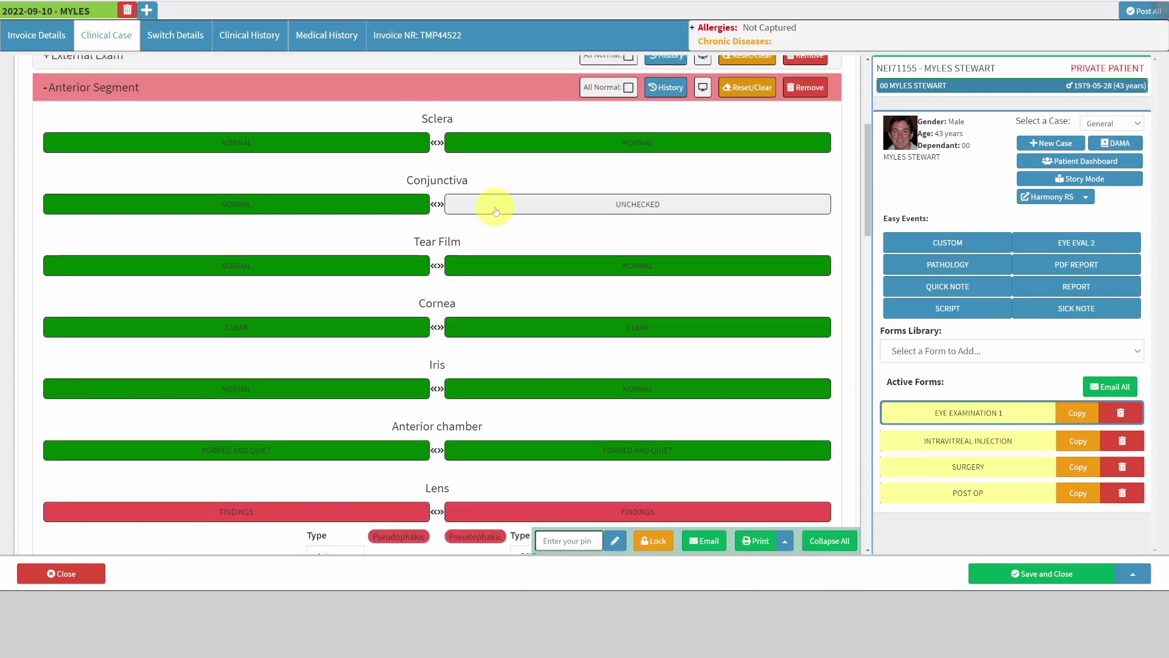
Step: Mark Conjunctiva of both eyes as findings, selecting Pinguecula, Limbal papillae and Horner-Trantas dots, and Perilimbal Injection in the left-hand column
{"action": "left_click", "coordinate": [497, 211]}
{"action": "left_click", "coordinate": [397, 204]}
{"action": "left_click", "coordinate": [374, 210]}
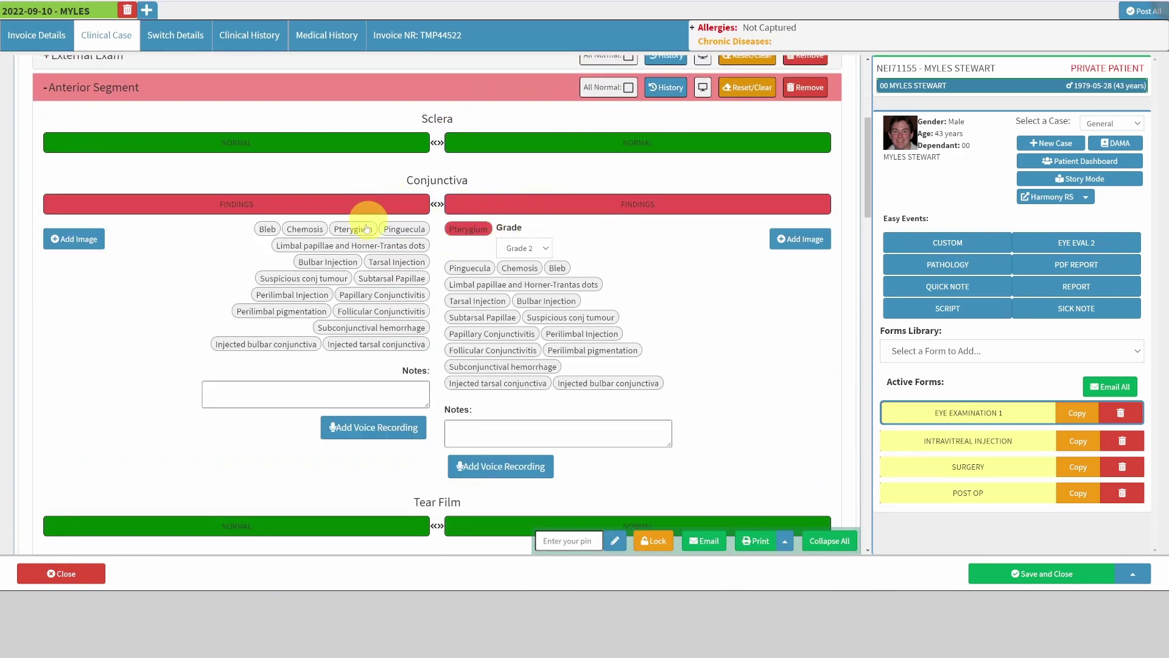
{"action": "left_click", "coordinate": [406, 230]}
{"action": "left_click", "coordinate": [390, 265]}
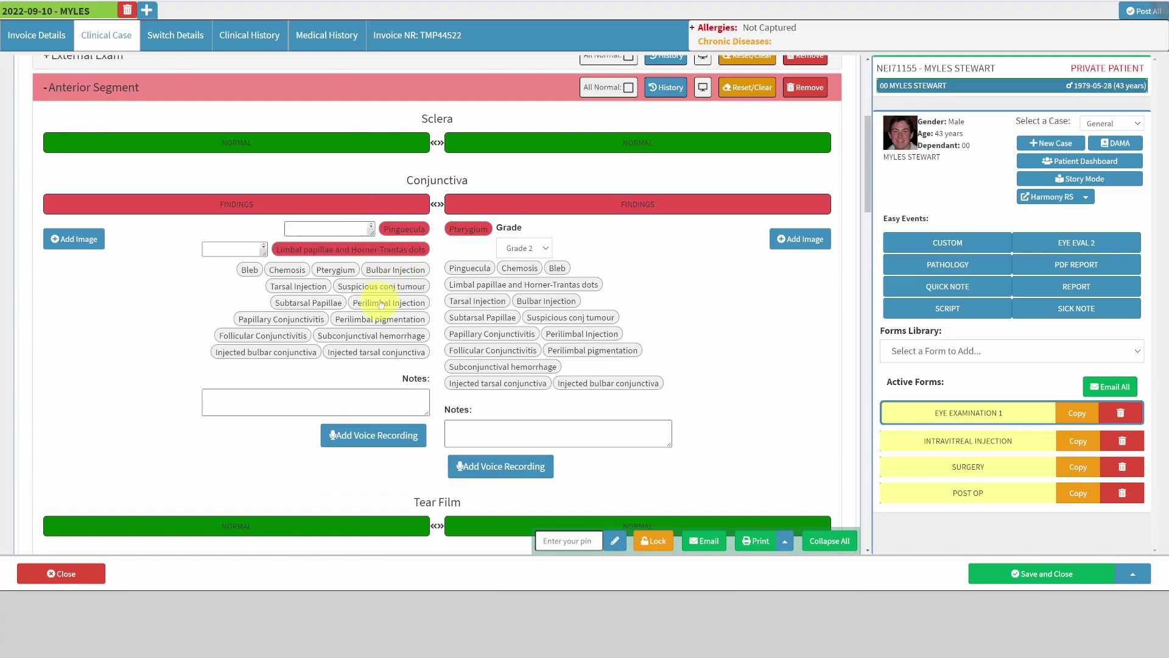
{"action": "left_click", "coordinate": [381, 303]}
Step: Mark Cornea of both eyes as findings and select Thinning, Scarring and Ulcer in the right-hand column
{"action": "scroll", "coordinate": [464, 269], "scroll_direction": "down", "scroll_amount": 5}
{"action": "left_click", "coordinate": [443, 266]}
{"action": "scroll", "coordinate": [460, 274], "scroll_direction": "down", "scroll_amount": 1}
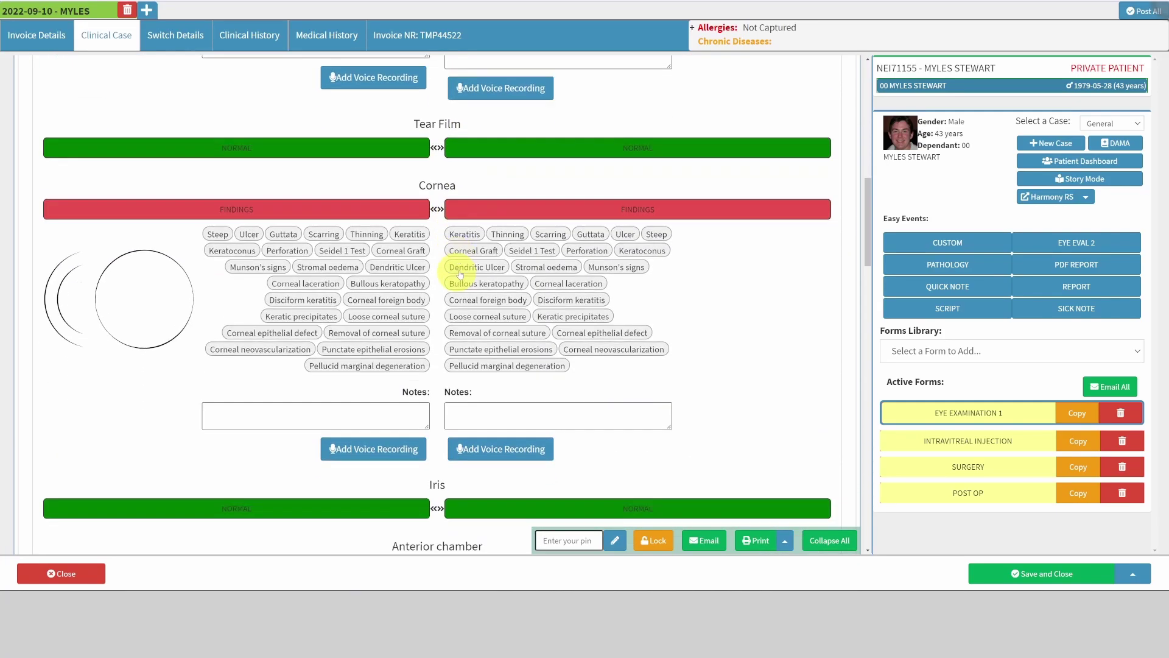
{"action": "scroll", "coordinate": [463, 256], "scroll_direction": "down", "scroll_amount": 1}
{"action": "left_click", "coordinate": [506, 202]}
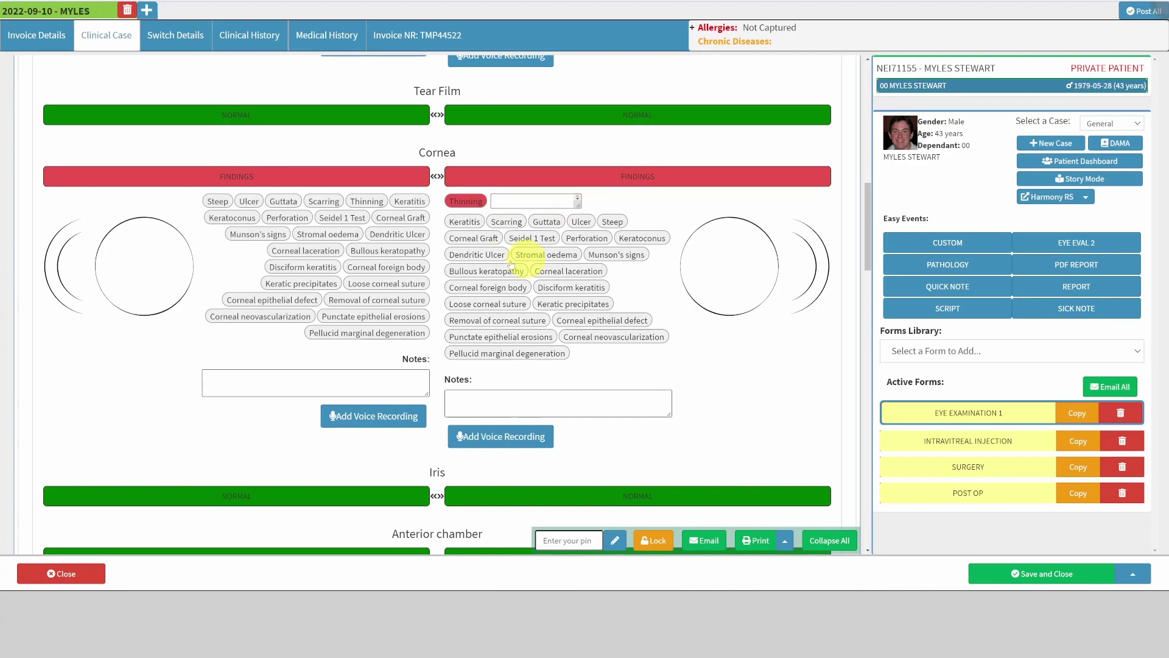
{"action": "left_click", "coordinate": [516, 225]}
{"action": "scroll", "coordinate": [602, 186], "scroll_direction": "down", "scroll_amount": 3}
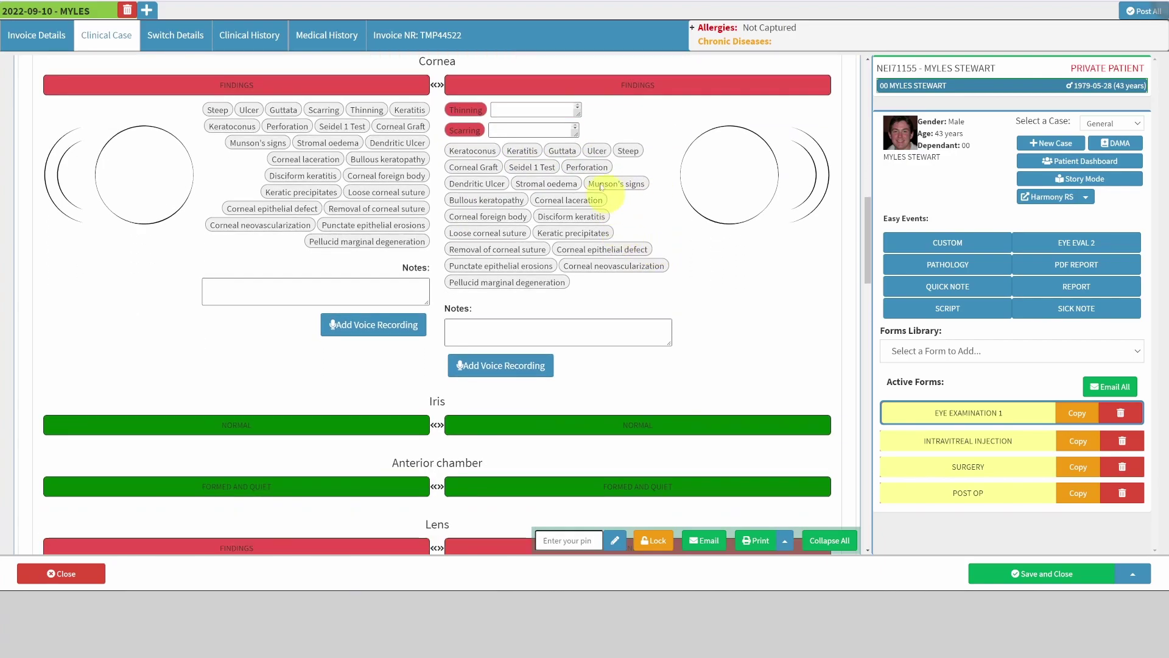
{"action": "left_click", "coordinate": [597, 151]}
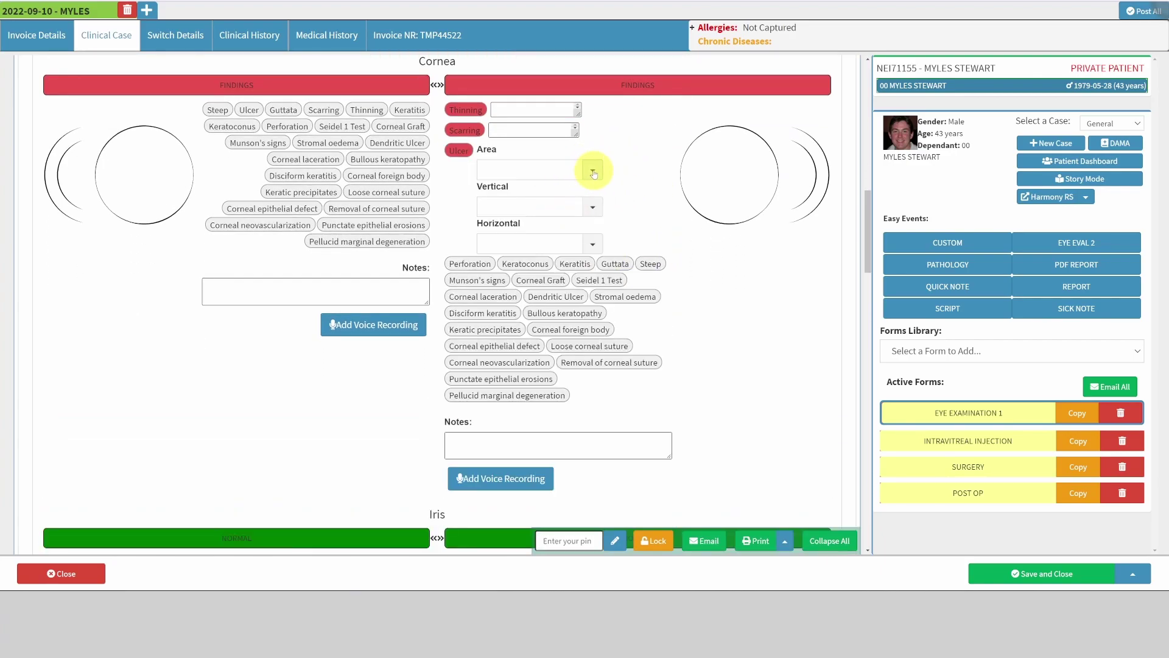
{"action": "scroll", "coordinate": [536, 201], "scroll_direction": "down", "scroll_amount": 3}
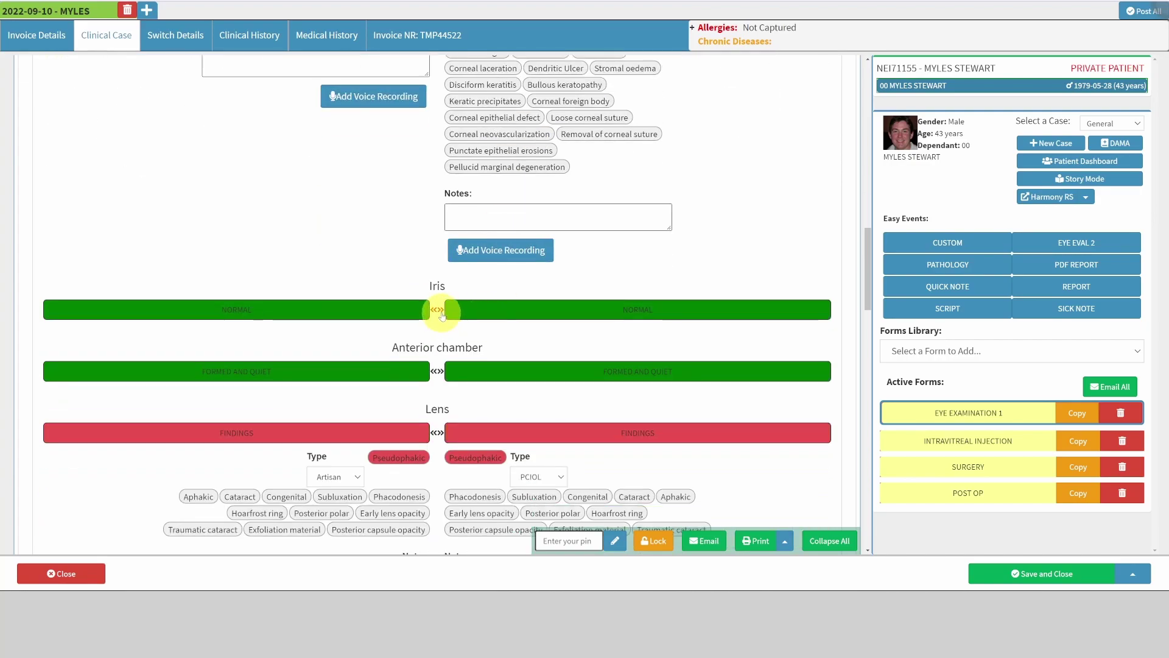
Step: Mark Iris of both eyes as findings and select Iris nodules of type Koeppe nodules in the right-hand column
{"action": "left_click", "coordinate": [438, 310]}
{"action": "scroll", "coordinate": [513, 261], "scroll_direction": "down", "scroll_amount": 2}
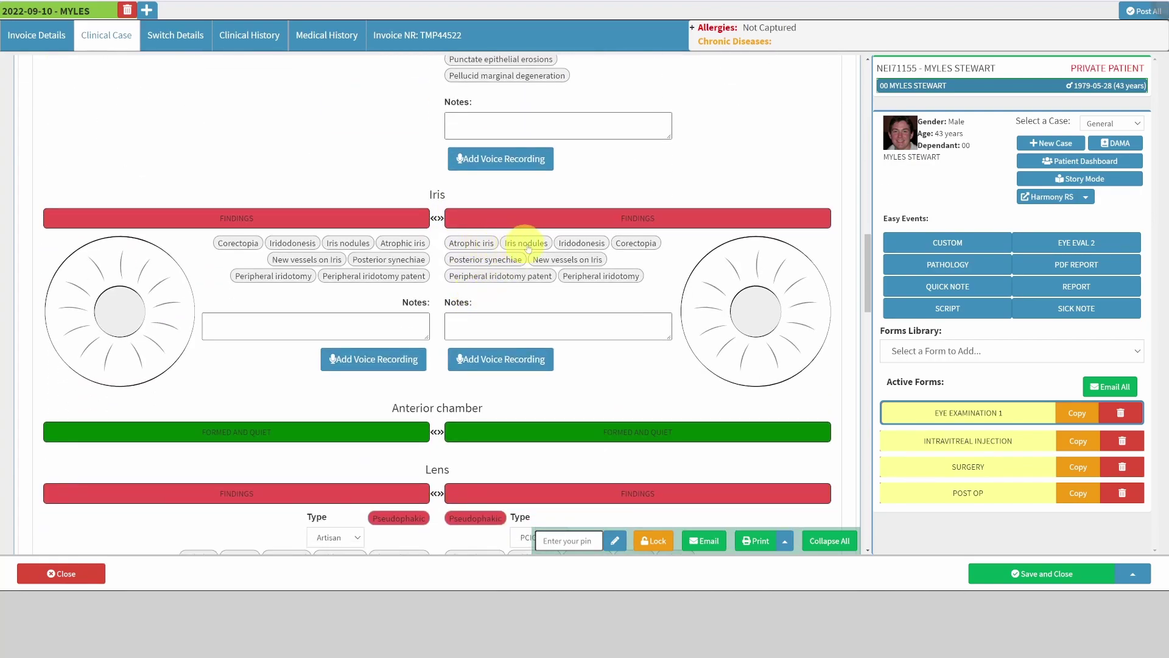
{"action": "left_click", "coordinate": [528, 244]}
{"action": "left_click", "coordinate": [581, 263]}
{"action": "left_click", "coordinate": [548, 291]}
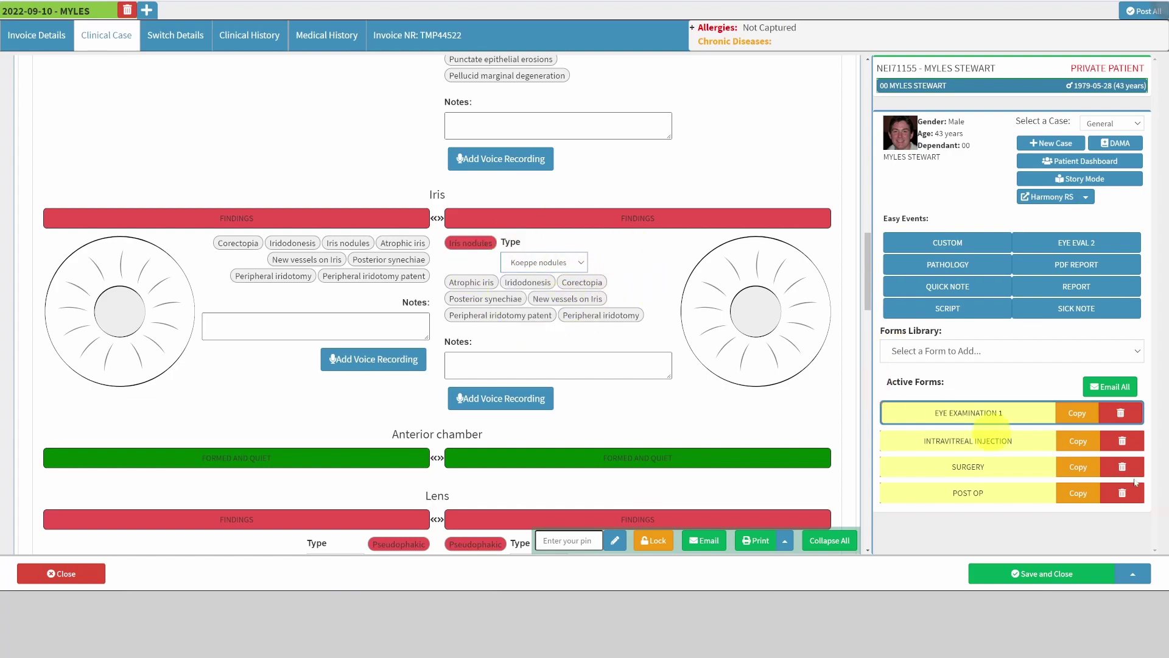
Step: Save the case without closing it, and reopen Eye Examination 1 with Anterior Segment expanded
{"action": "left_click", "coordinate": [1130, 575]}
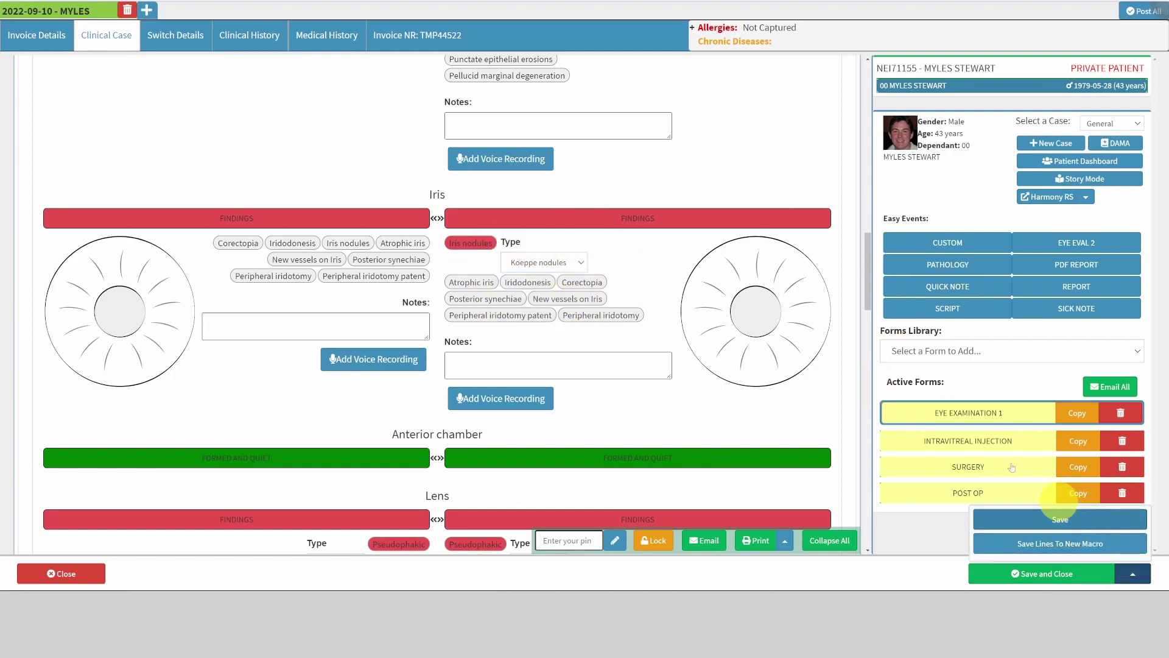
{"action": "left_click", "coordinate": [1060, 519]}
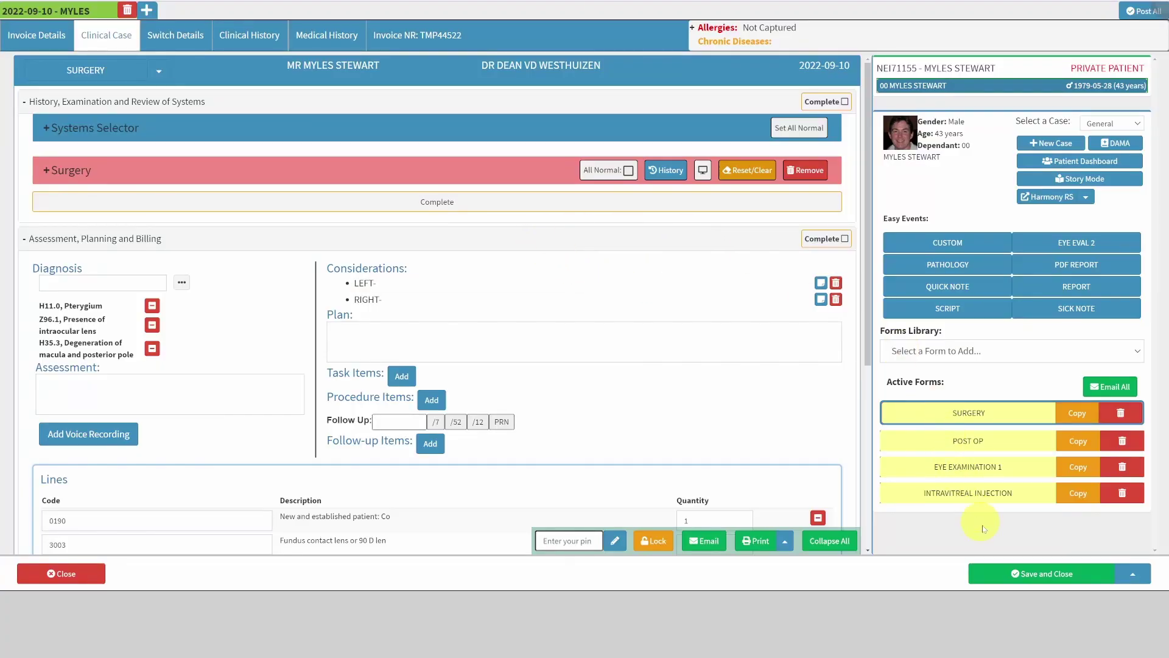
{"action": "left_click", "coordinate": [969, 467]}
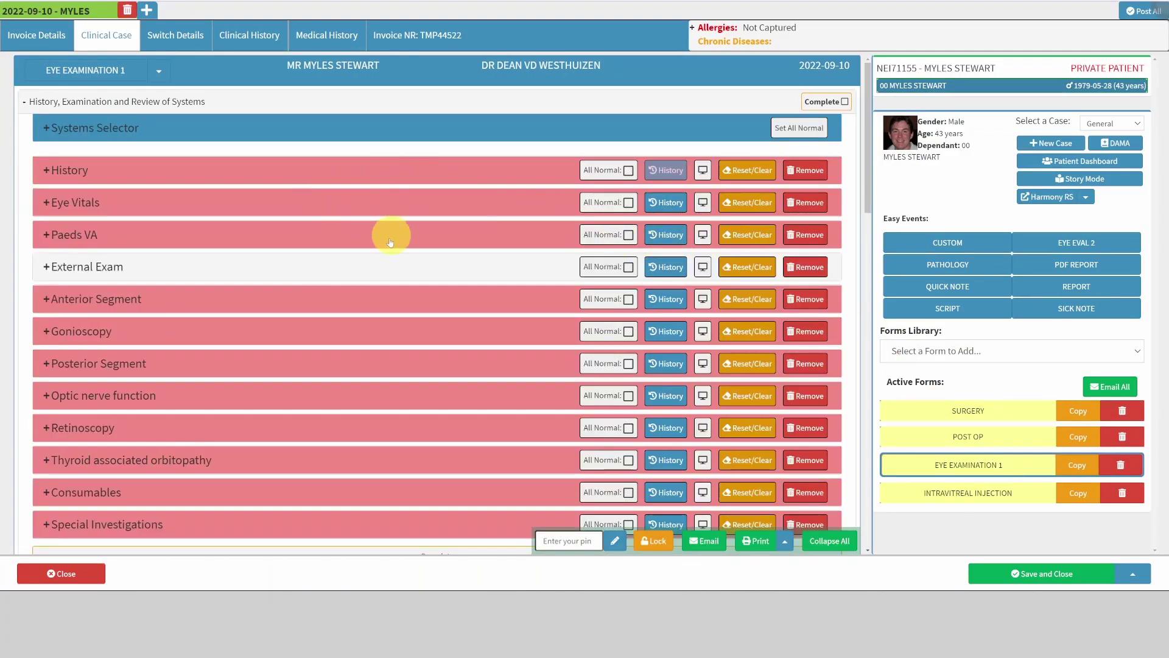
{"action": "scroll", "coordinate": [316, 221], "scroll_direction": "down", "scroll_amount": 1}
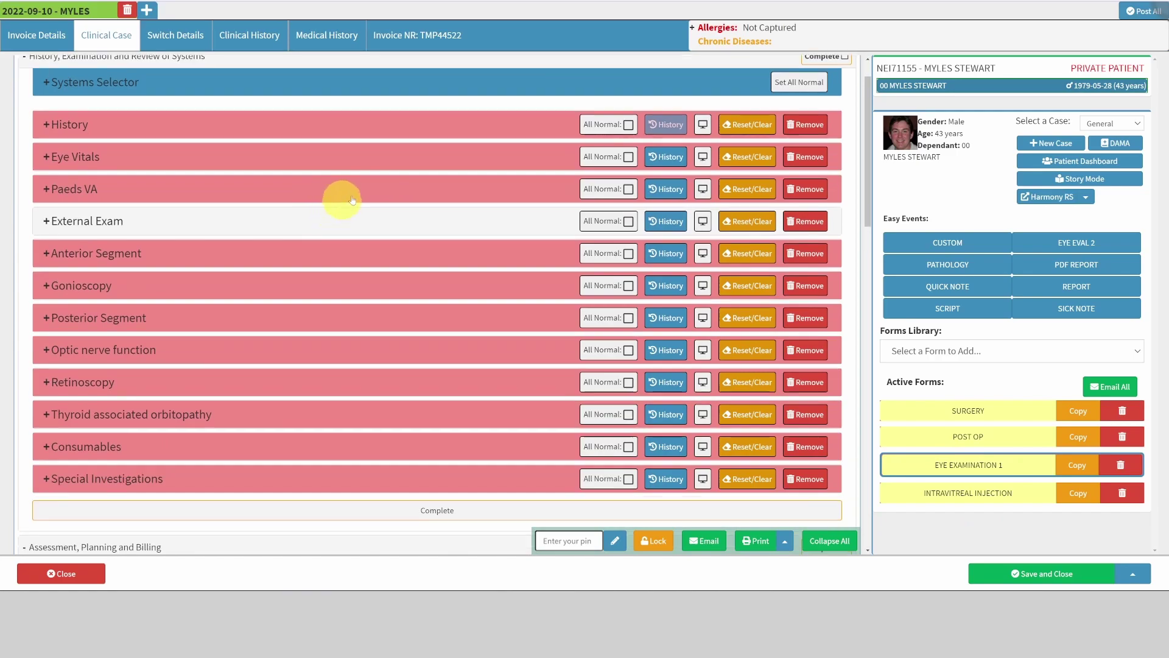
{"action": "left_click", "coordinate": [400, 256]}
{"action": "scroll", "coordinate": [701, 280], "scroll_direction": "down", "scroll_amount": 10}
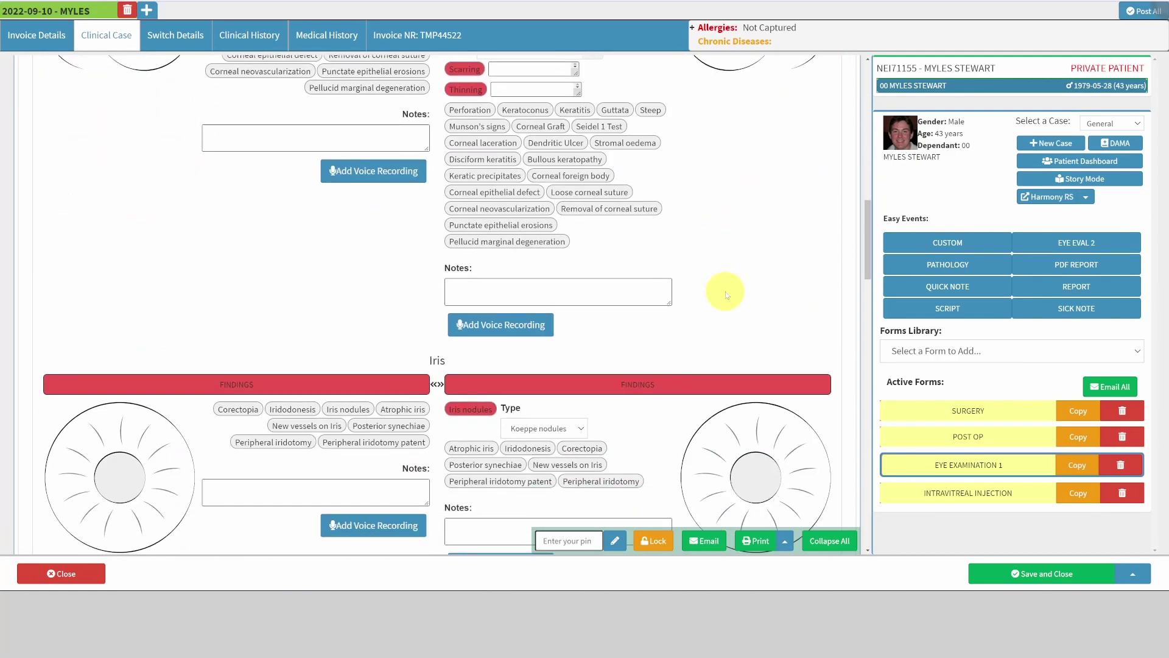
Step: Open the right-hand iris diagram for annotation and draw several freehand red strokes around the pupil's upper right
{"action": "left_click", "coordinate": [754, 314]}
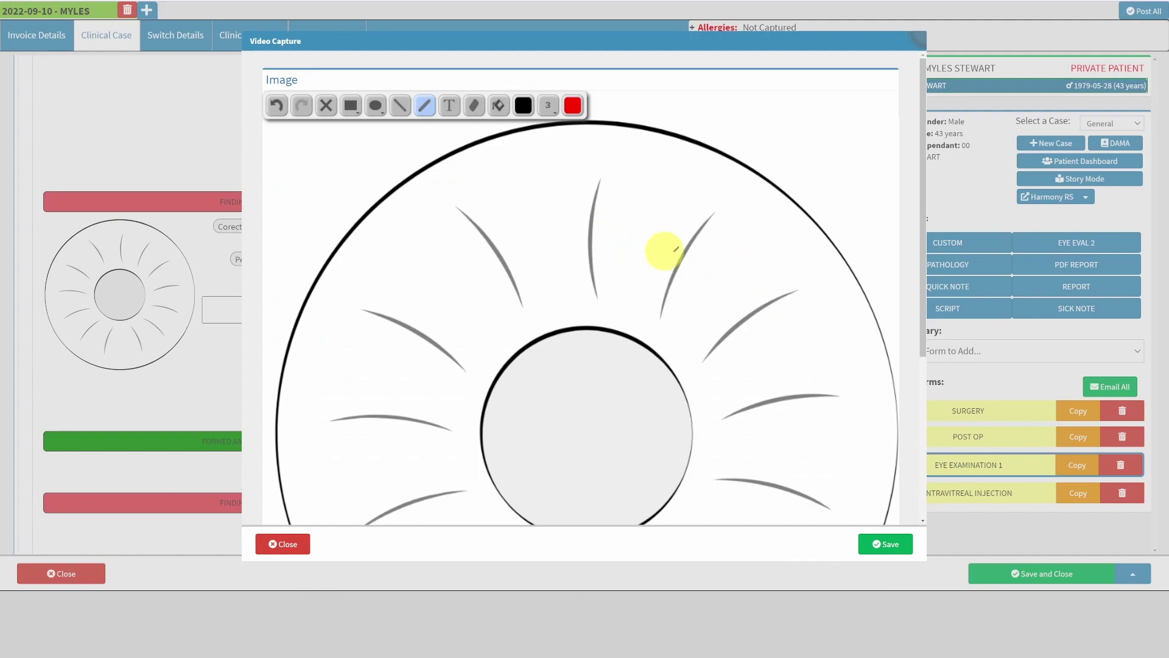
{"action": "scroll", "coordinate": [670, 256], "scroll_direction": "down", "scroll_amount": 2}
{"action": "left_click_drag", "start_coordinate": [707, 238], "coordinate": [715, 175]}
{"action": "left_click_drag", "start_coordinate": [680, 254], "coordinate": [742, 237]}
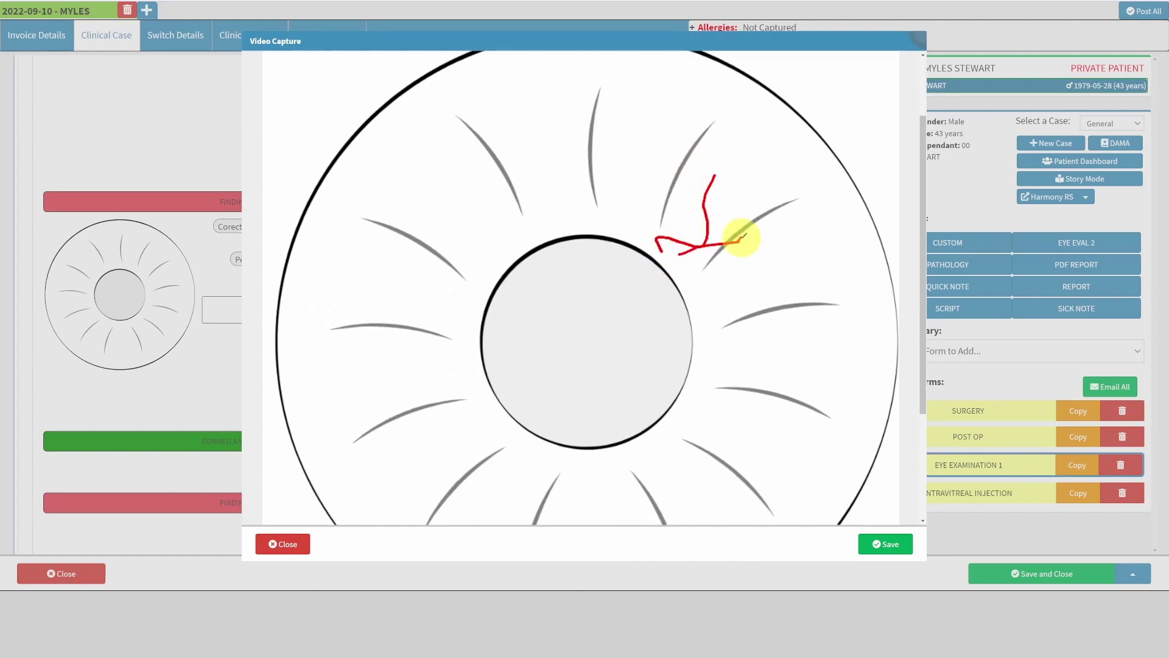
{"action": "mouse_move", "coordinate": [655, 225]}
{"action": "left_mouse_down"}
{"action": "mouse_move", "coordinate": [665, 141]}
{"action": "mouse_move", "coordinate": [648, 174]}
{"action": "left_mouse_up"}
{"action": "scroll", "coordinate": [640, 171], "scroll_direction": "up", "scroll_amount": 2}
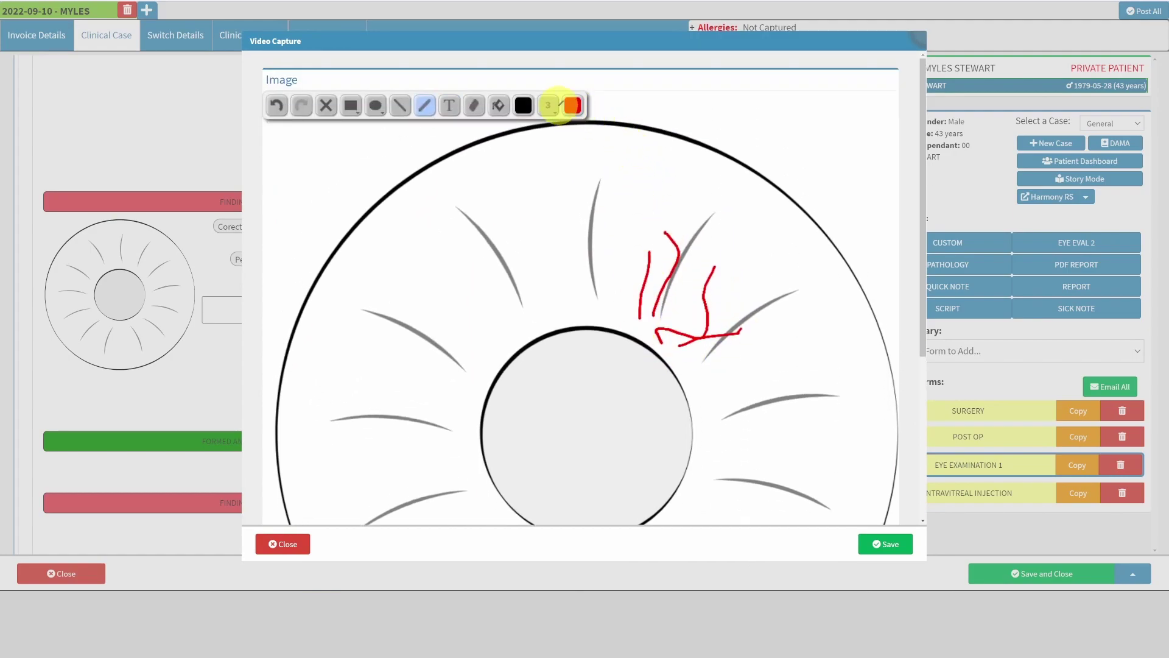
Step: Paint a thick dark blue patch at line width 10 in the iris diagram's upper left and save the annotated image
{"action": "left_click", "coordinate": [573, 107]}
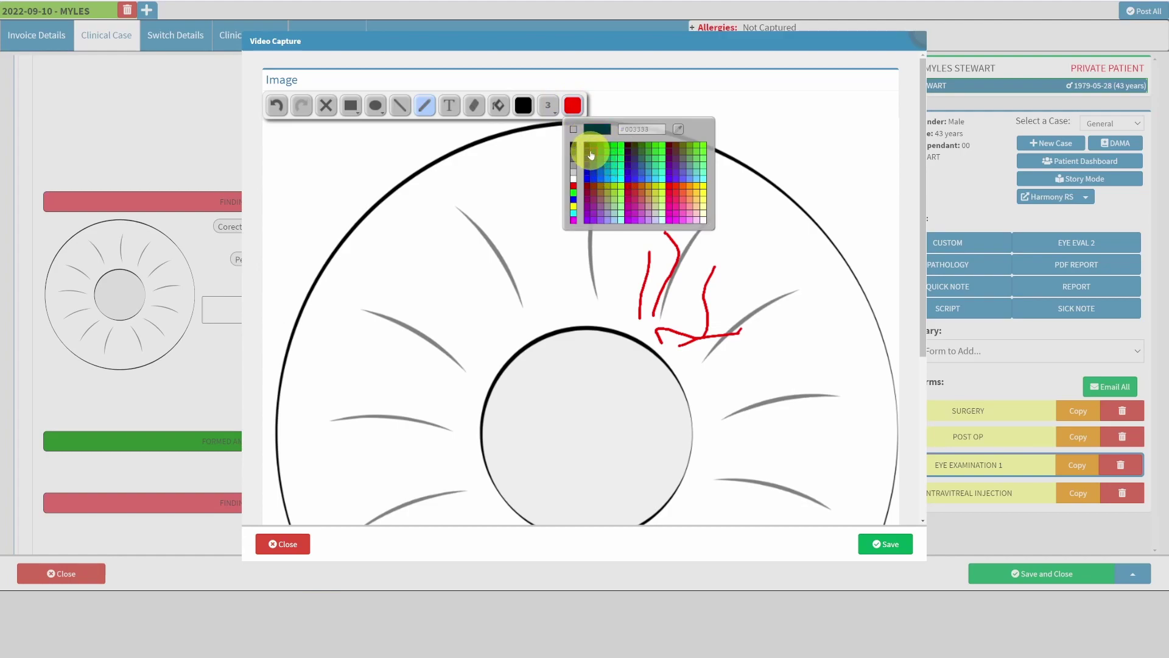
{"action": "left_click", "coordinate": [589, 153]}
{"action": "left_click", "coordinate": [548, 106]}
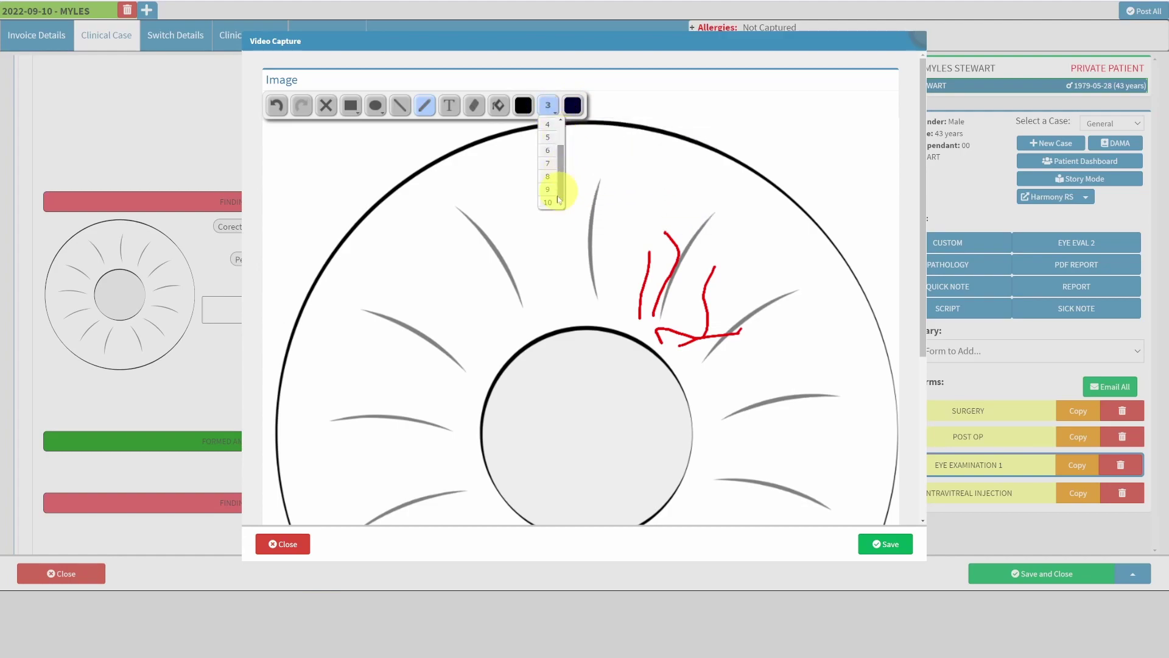
{"action": "left_click", "coordinate": [547, 205]}
{"action": "scroll", "coordinate": [648, 240], "scroll_direction": "down", "scroll_amount": 3}
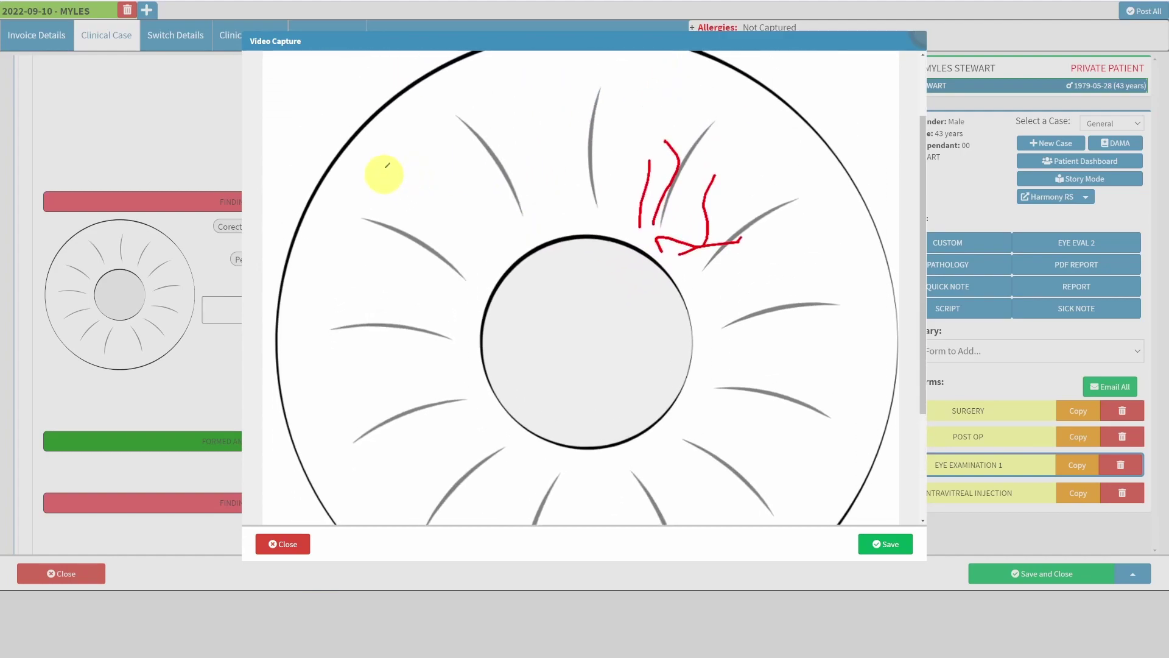
{"action": "left_click_drag", "start_coordinate": [410, 157], "coordinate": [390, 164]}
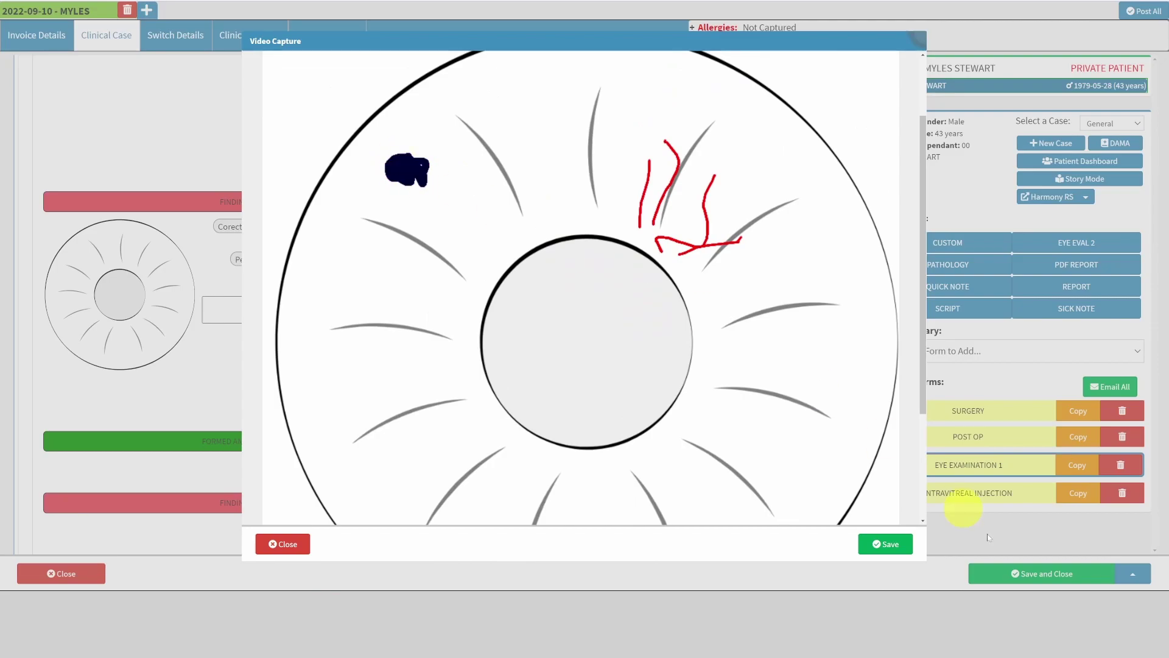
{"action": "left_click", "coordinate": [886, 544]}
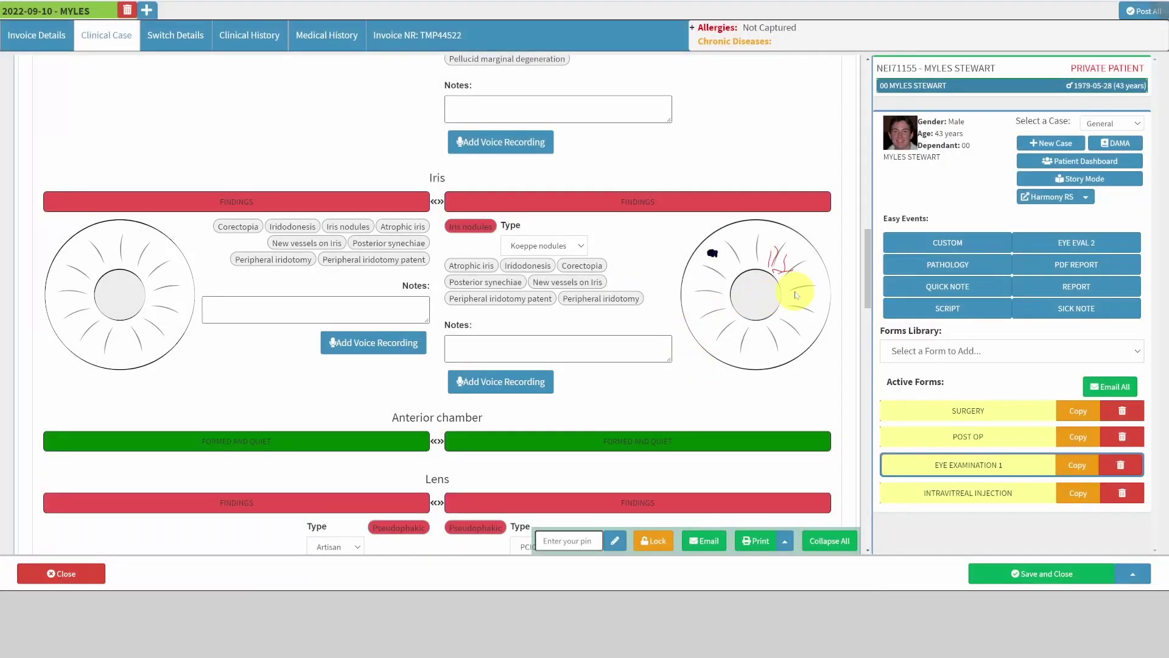
Step: Save the case without closing it and add a new Eye Eval 2 form
{"action": "left_click", "coordinate": [1133, 572]}
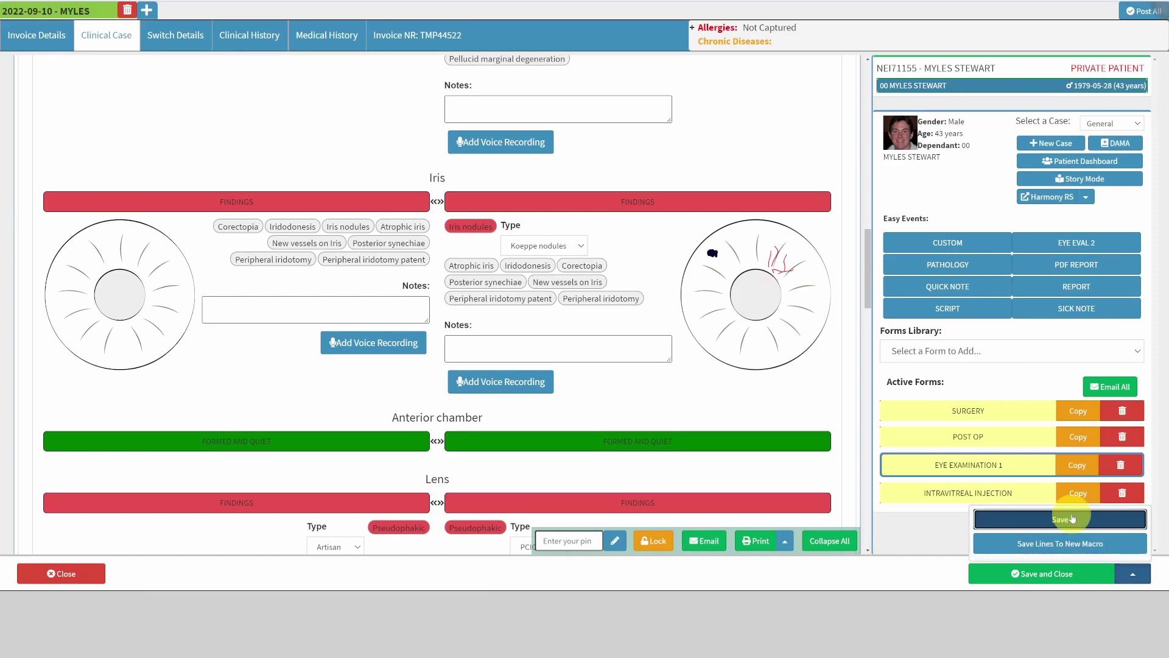
{"action": "left_click", "coordinate": [1061, 524]}
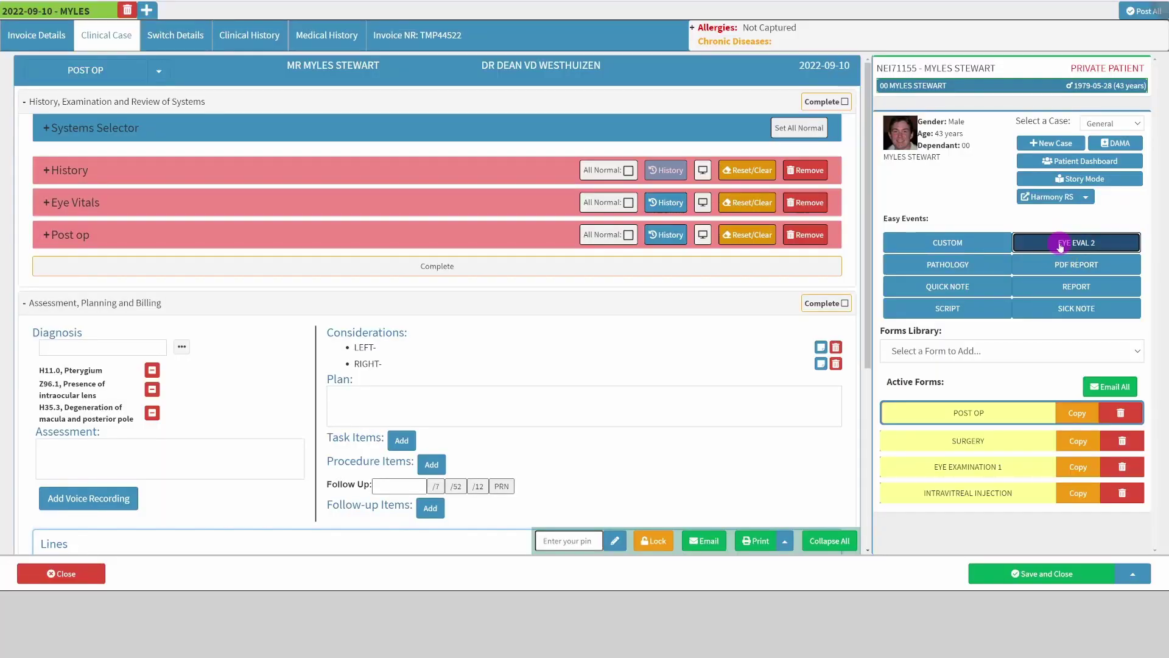
{"action": "left_click", "coordinate": [1059, 242]}
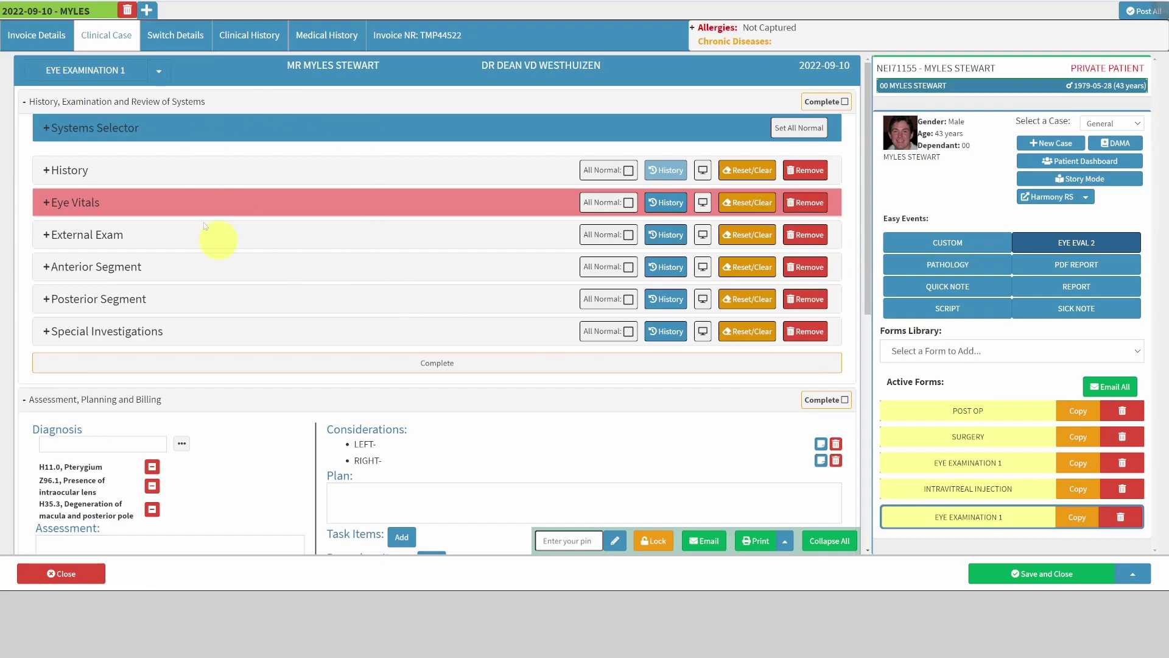
Step: Examine the findings carried into the new examination's History section, and collapse it
{"action": "left_click", "coordinate": [228, 176]}
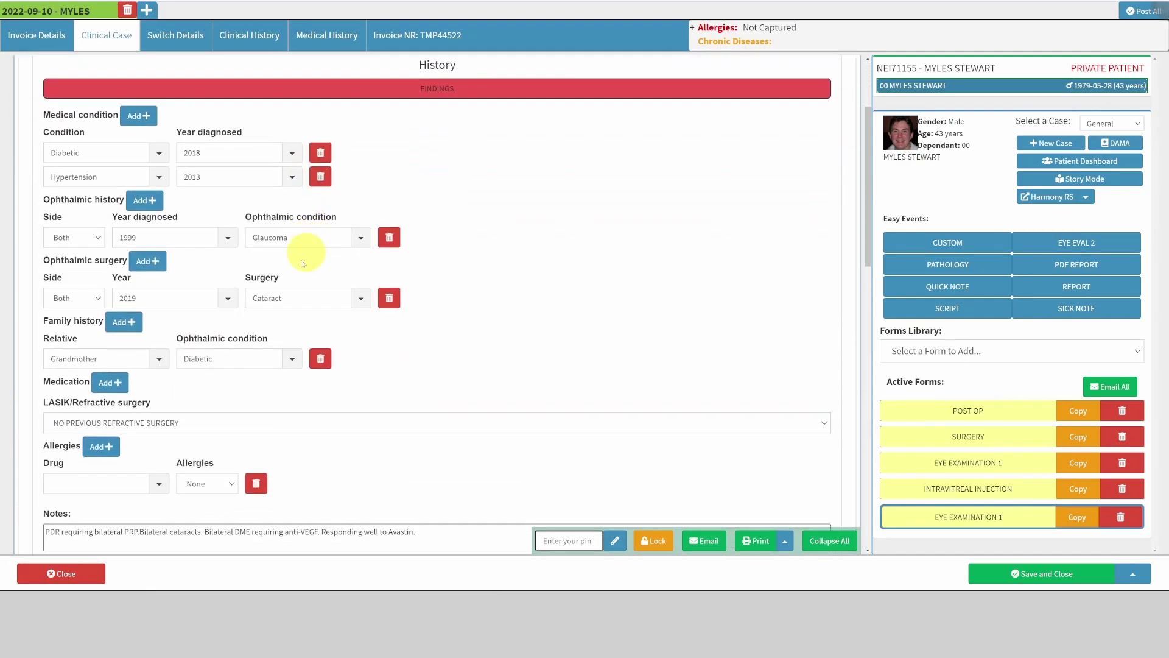
{"action": "scroll", "coordinate": [232, 310], "scroll_direction": "down", "scroll_amount": 1}
{"action": "scroll", "coordinate": [253, 344], "scroll_direction": "up", "scroll_amount": 3}
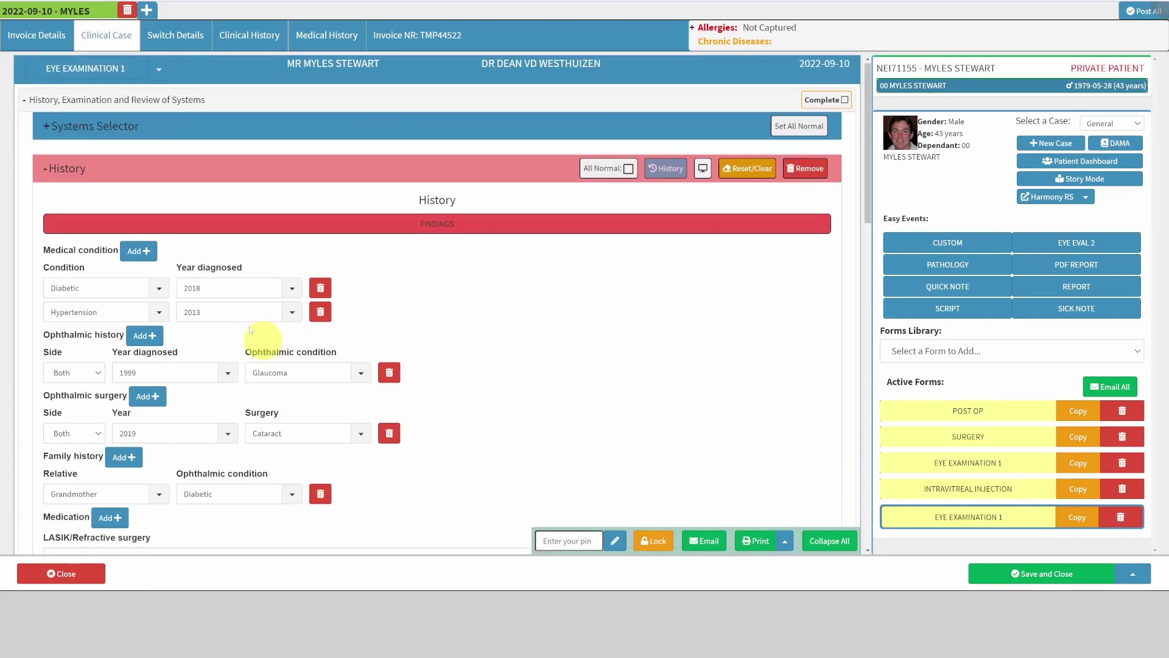
{"action": "left_click", "coordinate": [444, 174]}
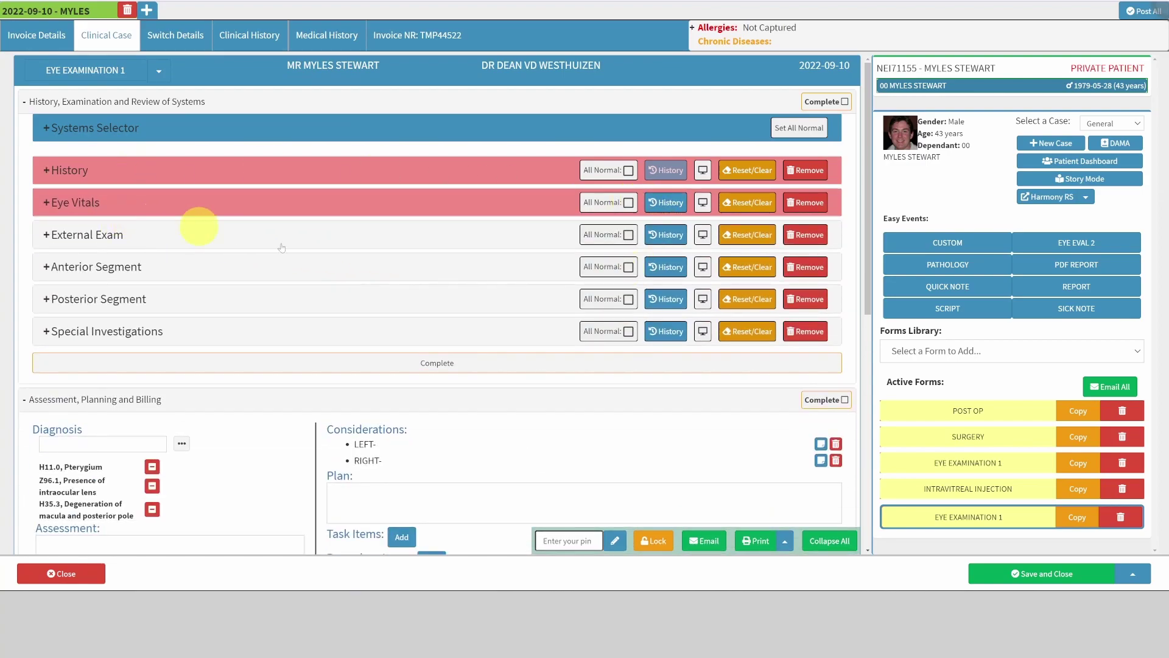
Step: Expand Anterior Segment and mark all of its items as normal
{"action": "left_click", "coordinate": [310, 279]}
{"action": "scroll", "coordinate": [499, 271], "scroll_direction": "down", "scroll_amount": 2}
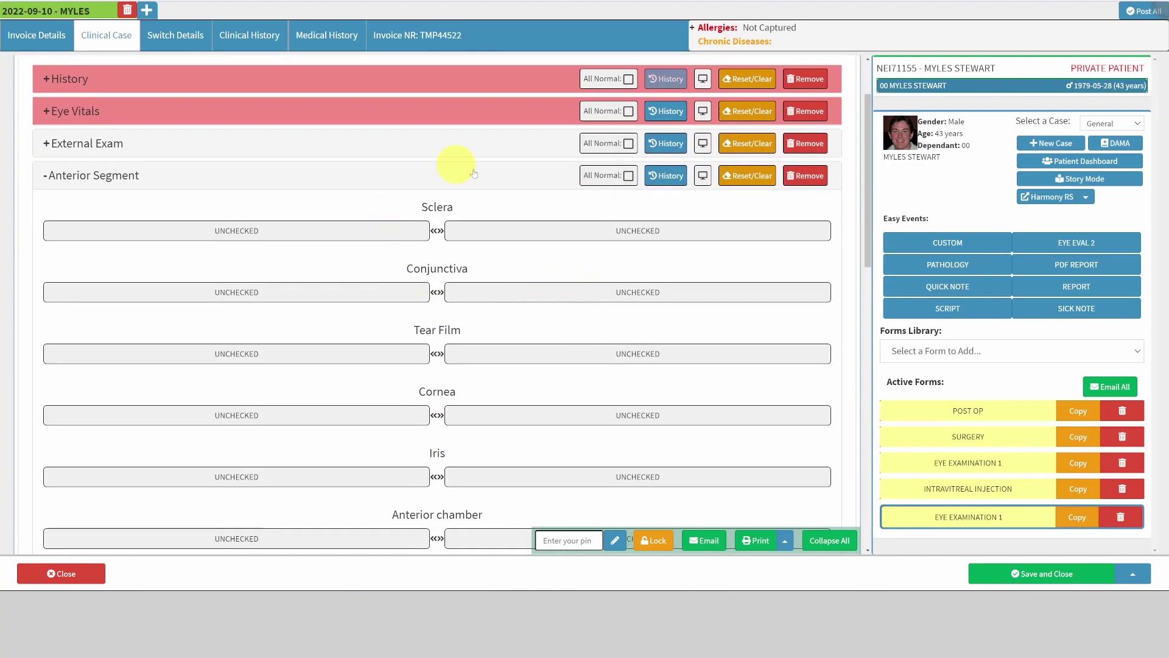
{"action": "left_click", "coordinate": [604, 178]}
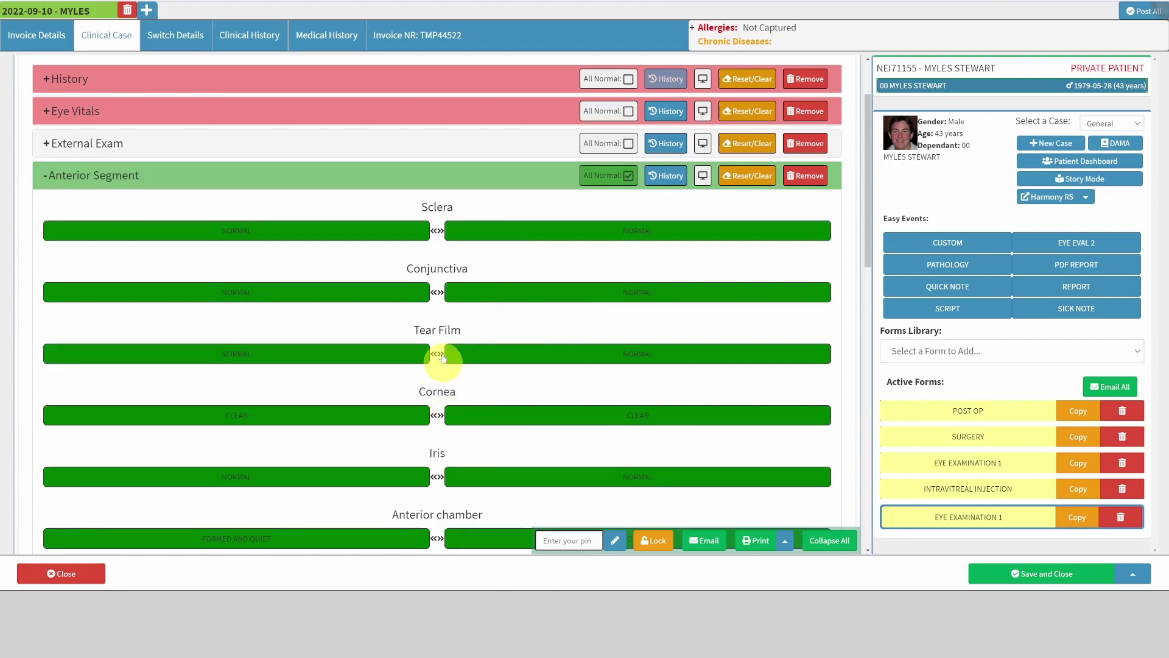
{"action": "left_click", "coordinate": [666, 176]}
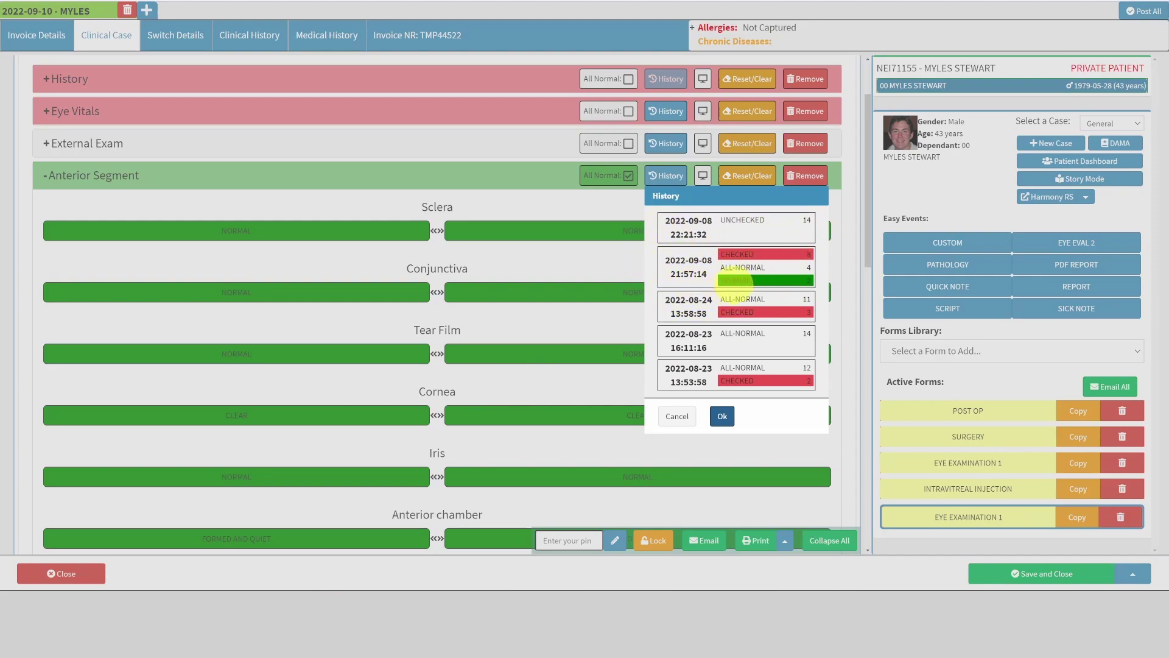
{"action": "left_click", "coordinate": [742, 276]}
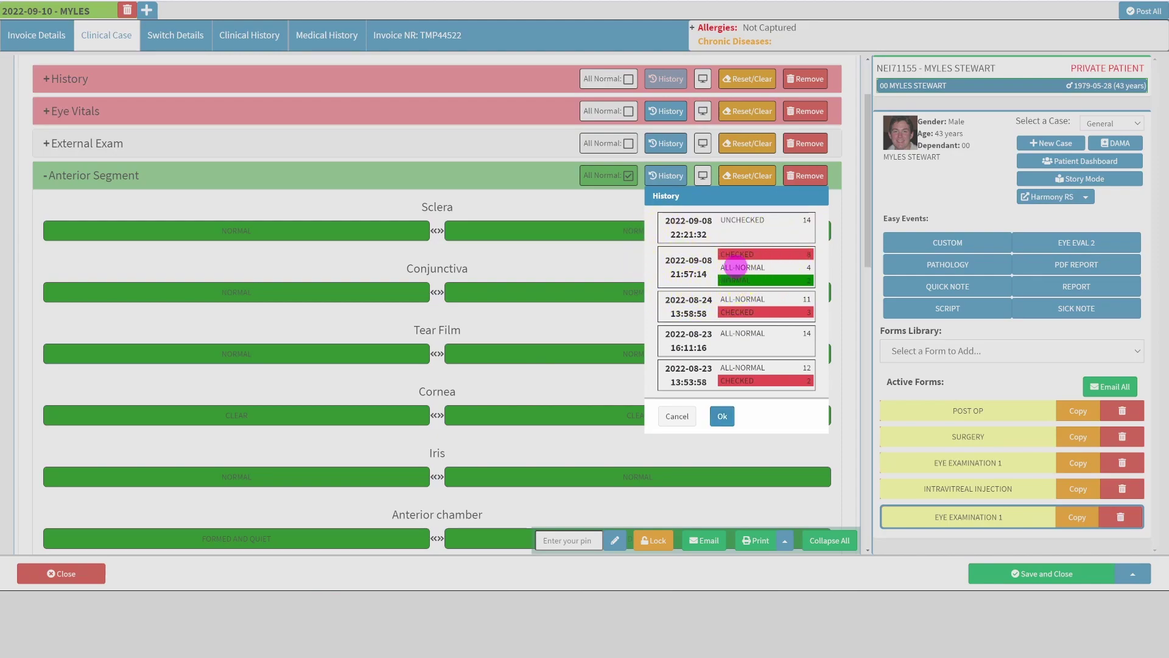
{"action": "left_click", "coordinate": [728, 419]}
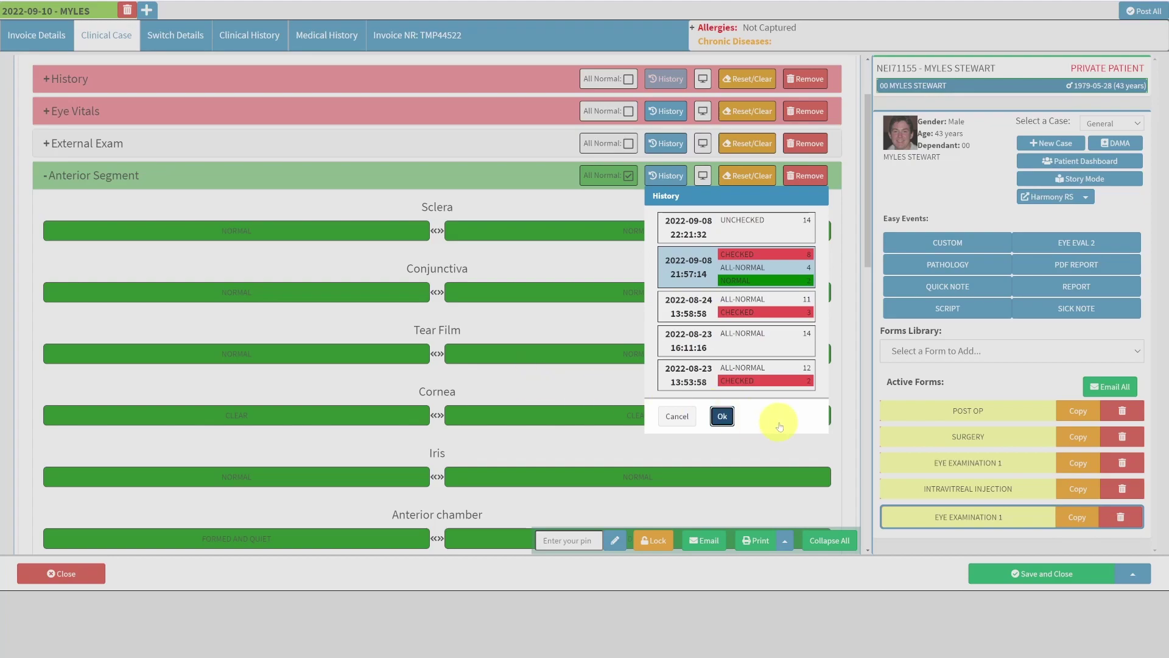
{"action": "left_click", "coordinate": [723, 418]}
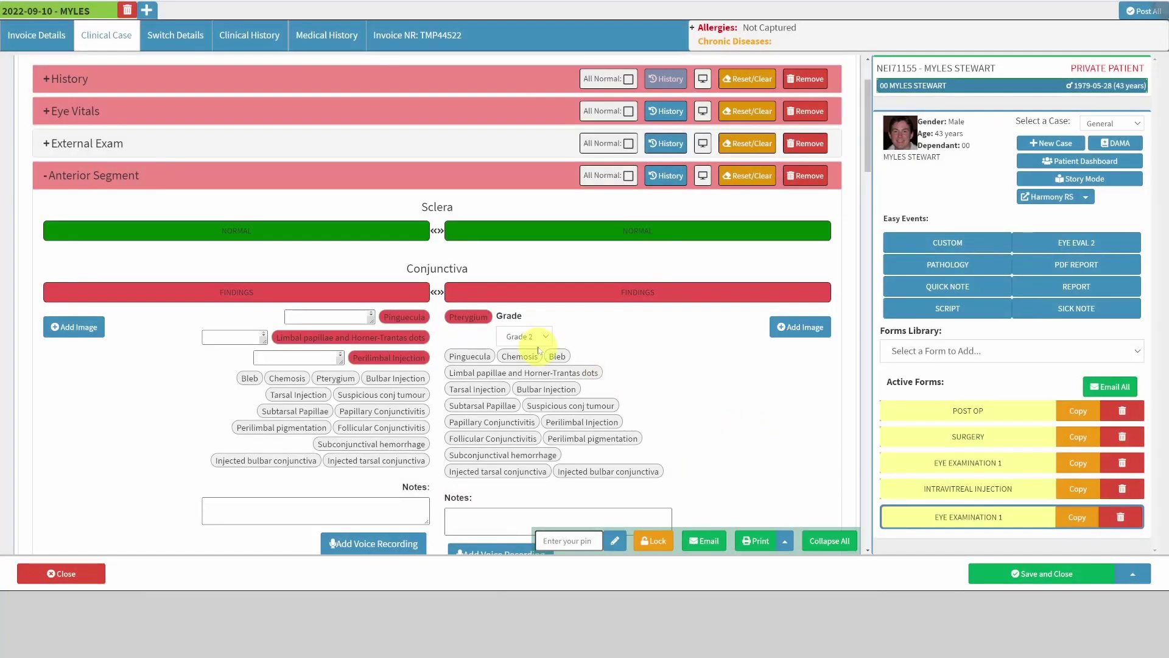
{"action": "scroll", "coordinate": [657, 320], "scroll_direction": "down", "scroll_amount": 9}
{"action": "scroll", "coordinate": [707, 320], "scroll_direction": "down", "scroll_amount": 7}
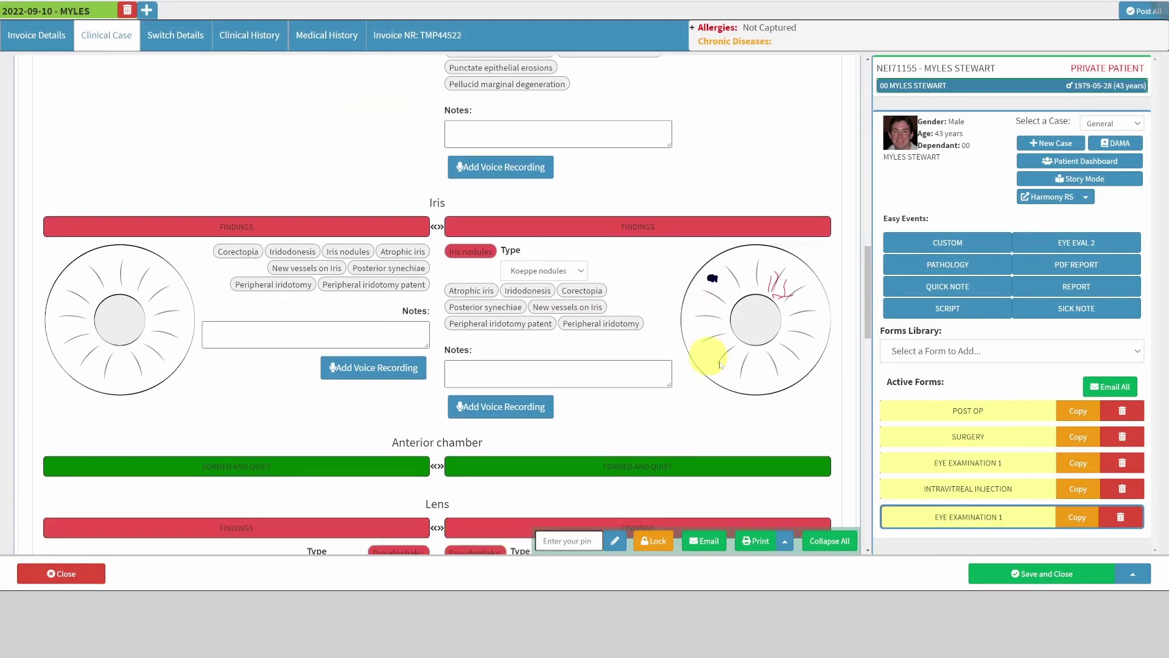
{"action": "scroll", "coordinate": [680, 374], "scroll_direction": "up", "scroll_amount": 10}
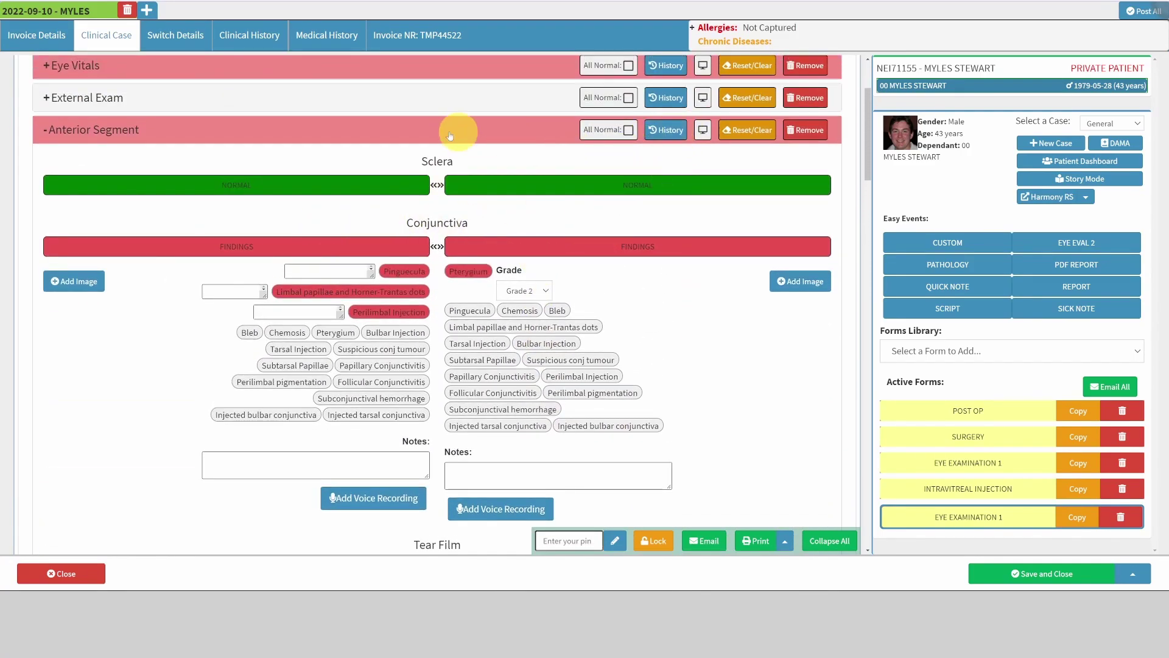
{"action": "left_click", "coordinate": [537, 134]}
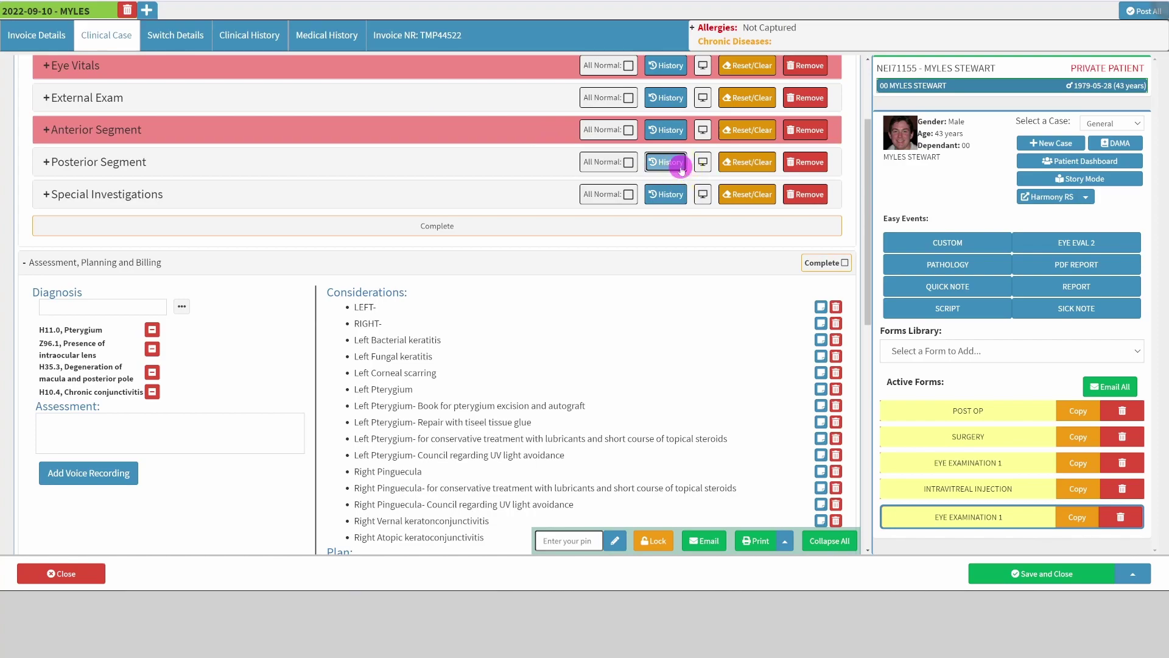
{"action": "left_click", "coordinate": [667, 161]}
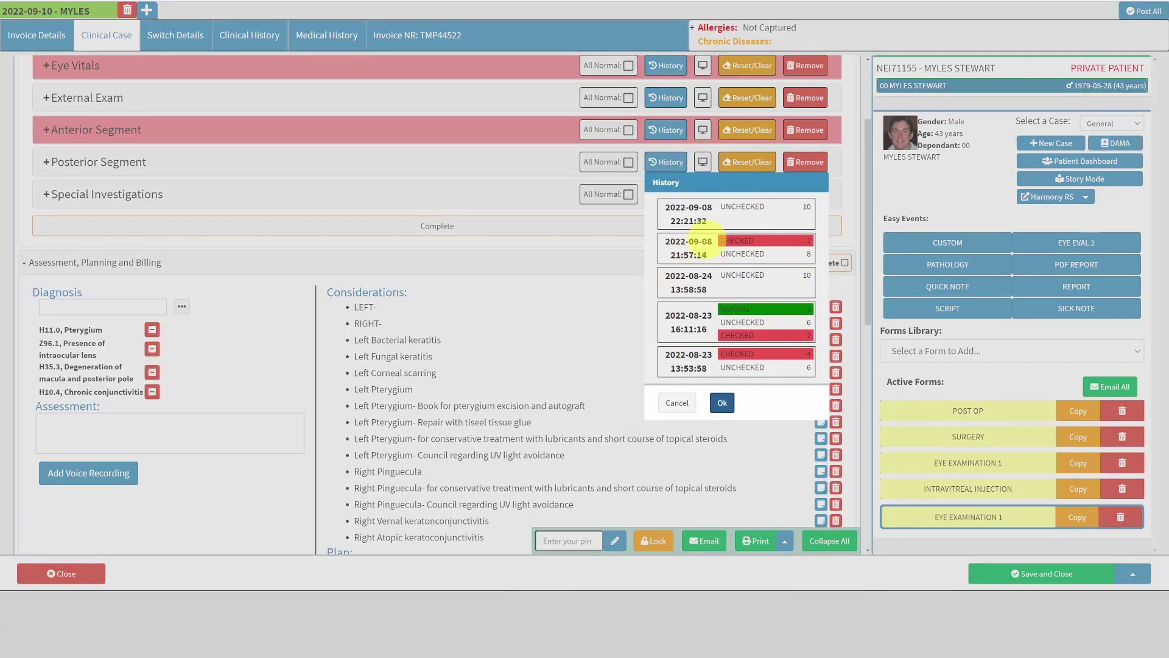
{"action": "left_click", "coordinate": [689, 244]}
{"action": "left_click", "coordinate": [723, 405]}
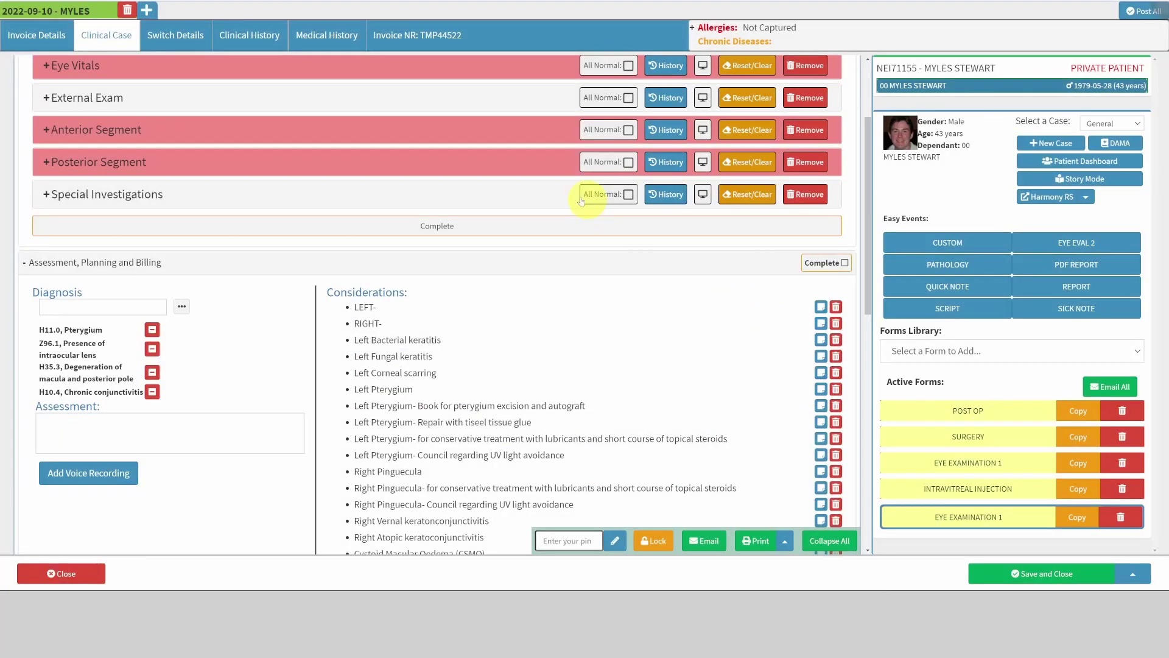
{"action": "left_click", "coordinate": [515, 161]}
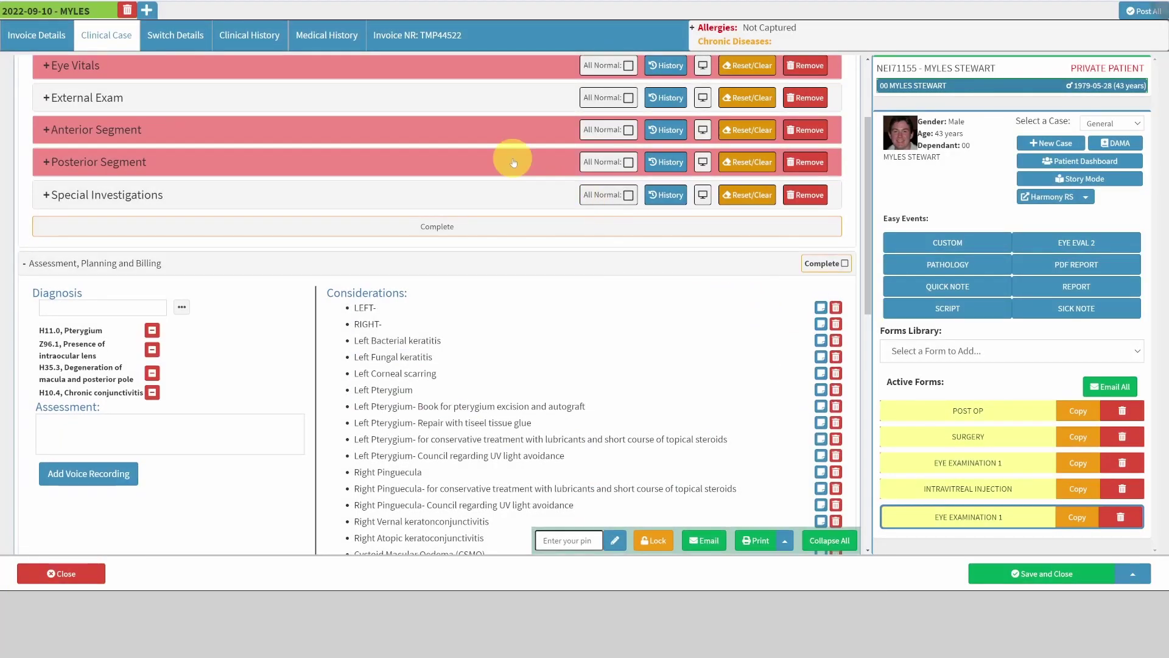
{"action": "scroll", "coordinate": [530, 197], "scroll_direction": "down", "scroll_amount": 2}
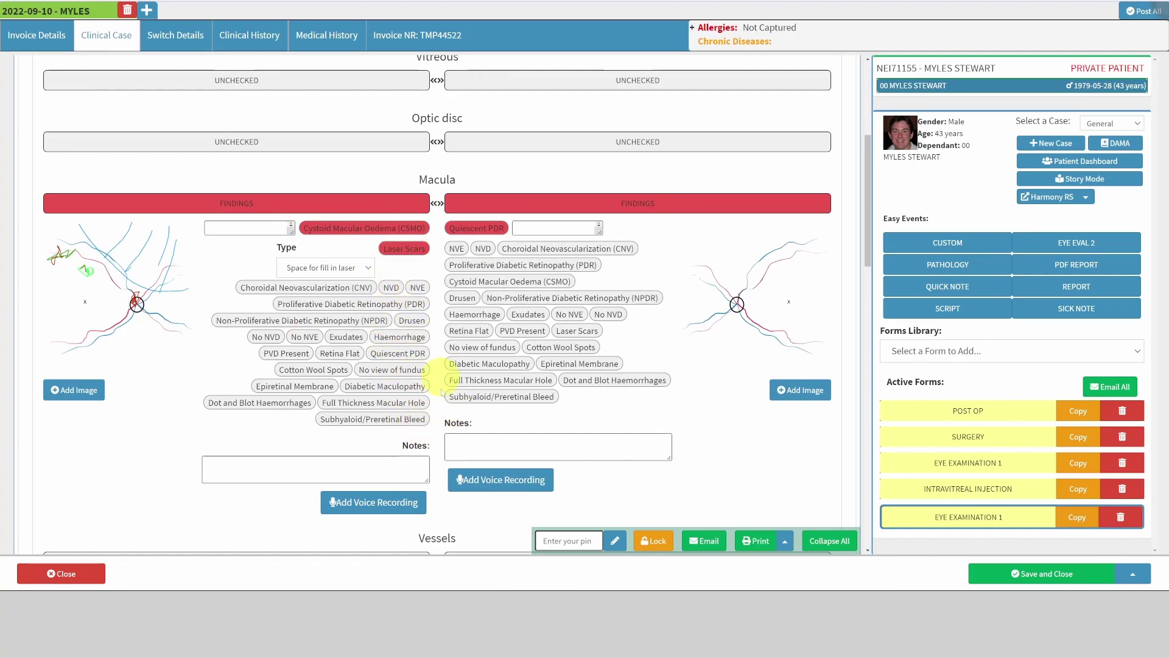
{"action": "scroll", "coordinate": [481, 366], "scroll_direction": "up", "scroll_amount": 2}
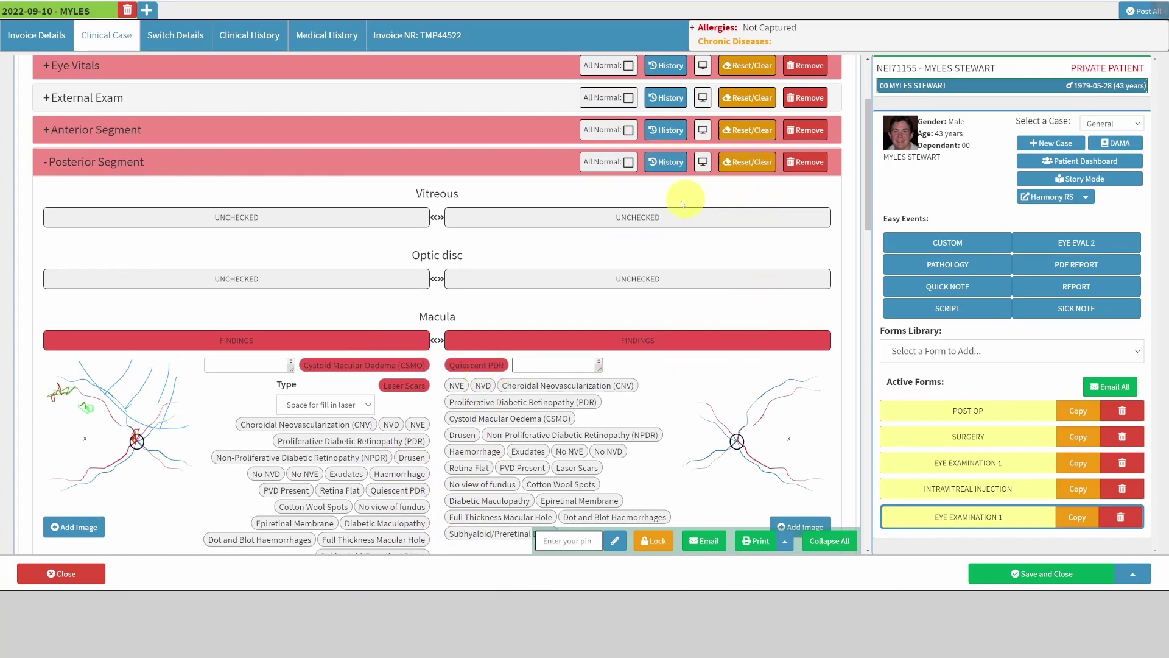
{"action": "left_click", "coordinate": [741, 168]}
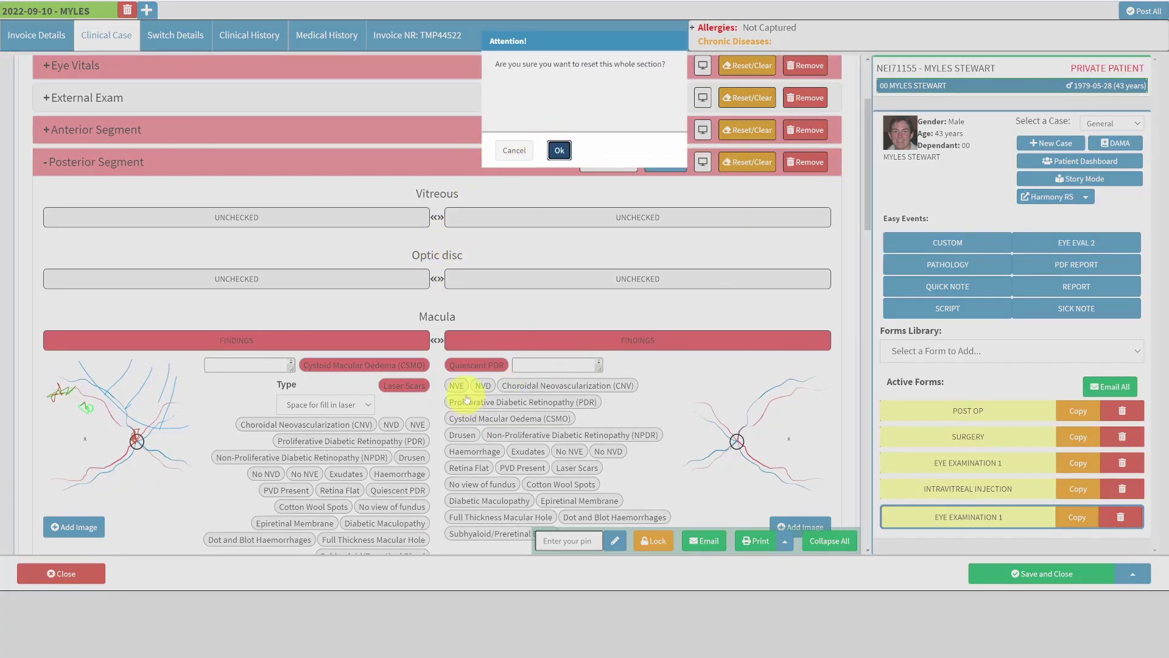
{"action": "left_click", "coordinate": [559, 150]}
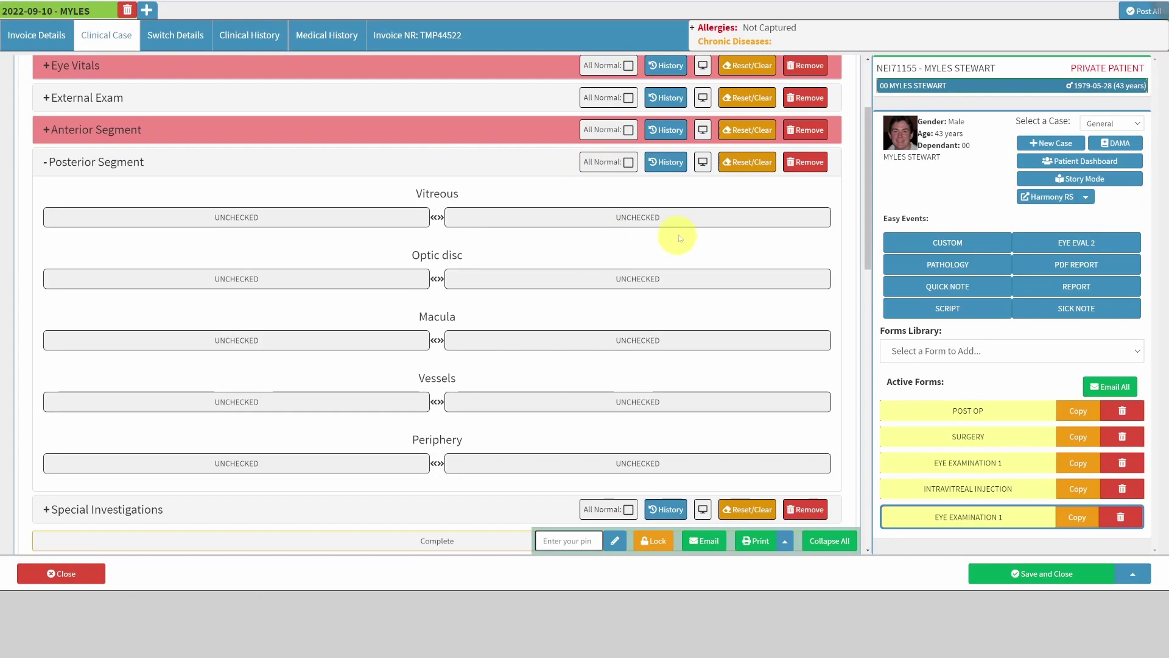
{"action": "left_click", "coordinate": [667, 162]}
{"action": "left_click", "coordinate": [714, 264]}
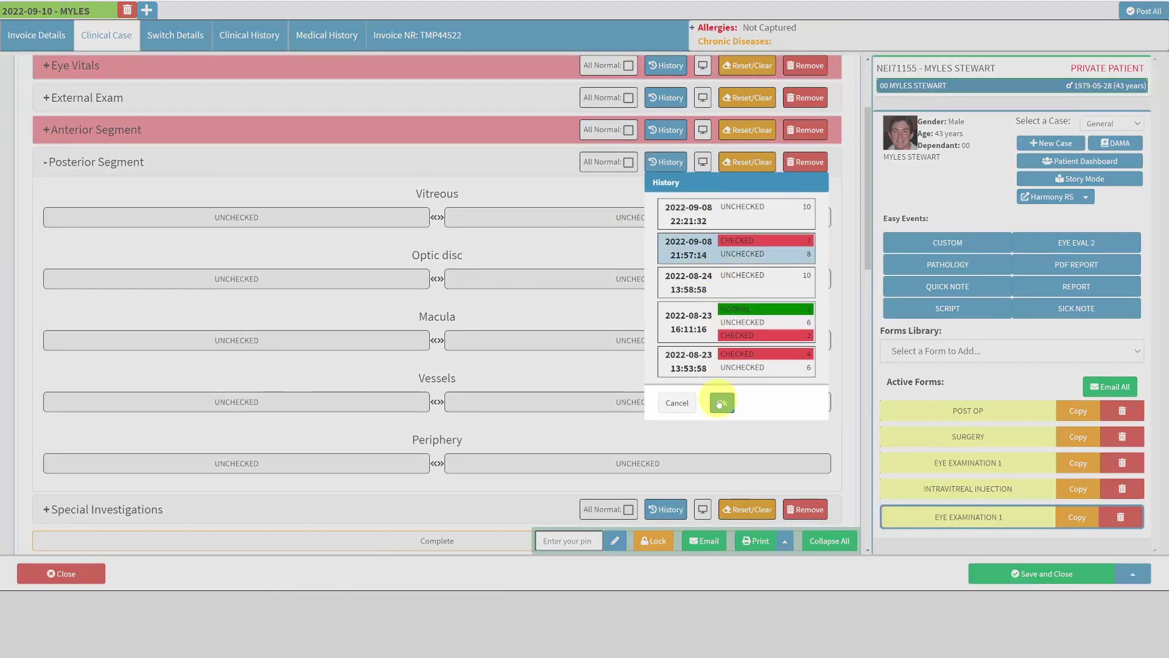
{"action": "left_click", "coordinate": [720, 403]}
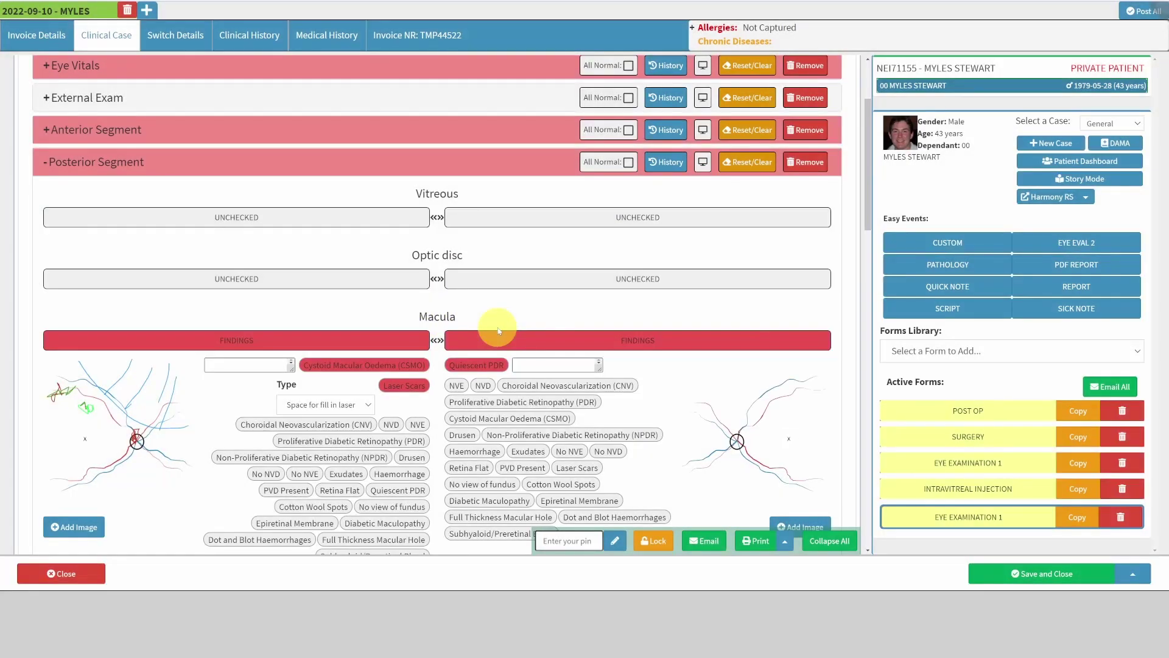
Step: Open the left-hand macula diagram, undo the entire image's annotations, and close it without saving
{"action": "scroll", "coordinate": [482, 313], "scroll_direction": "down", "scroll_amount": 3}
{"action": "left_click", "coordinate": [152, 319]}
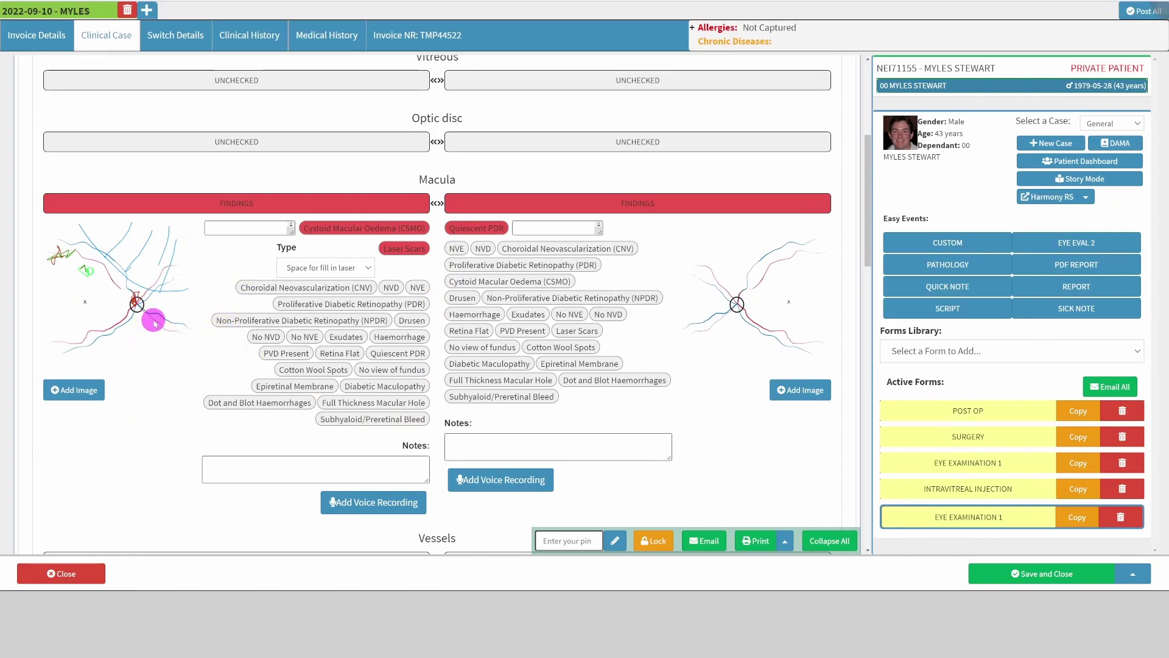
{"action": "scroll", "coordinate": [463, 341], "scroll_direction": "down", "scroll_amount": 4}
{"action": "scroll", "coordinate": [463, 366], "scroll_direction": "down", "scroll_amount": 1}
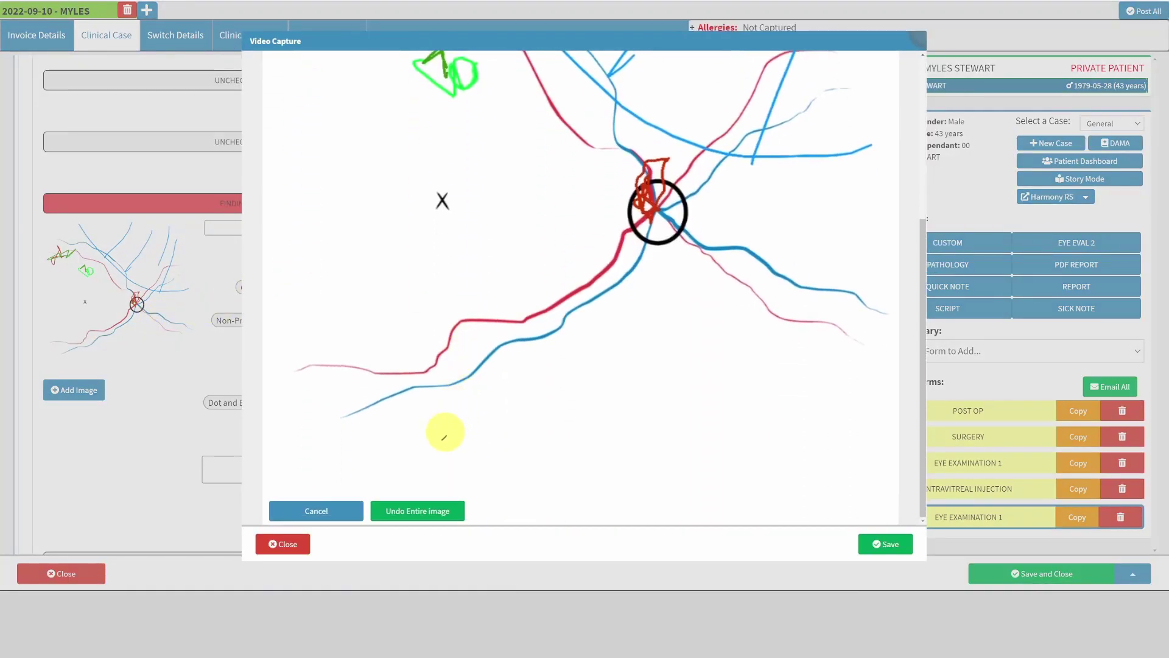
{"action": "left_click", "coordinate": [411, 504]}
{"action": "scroll", "coordinate": [755, 339], "scroll_direction": "up", "scroll_amount": 3}
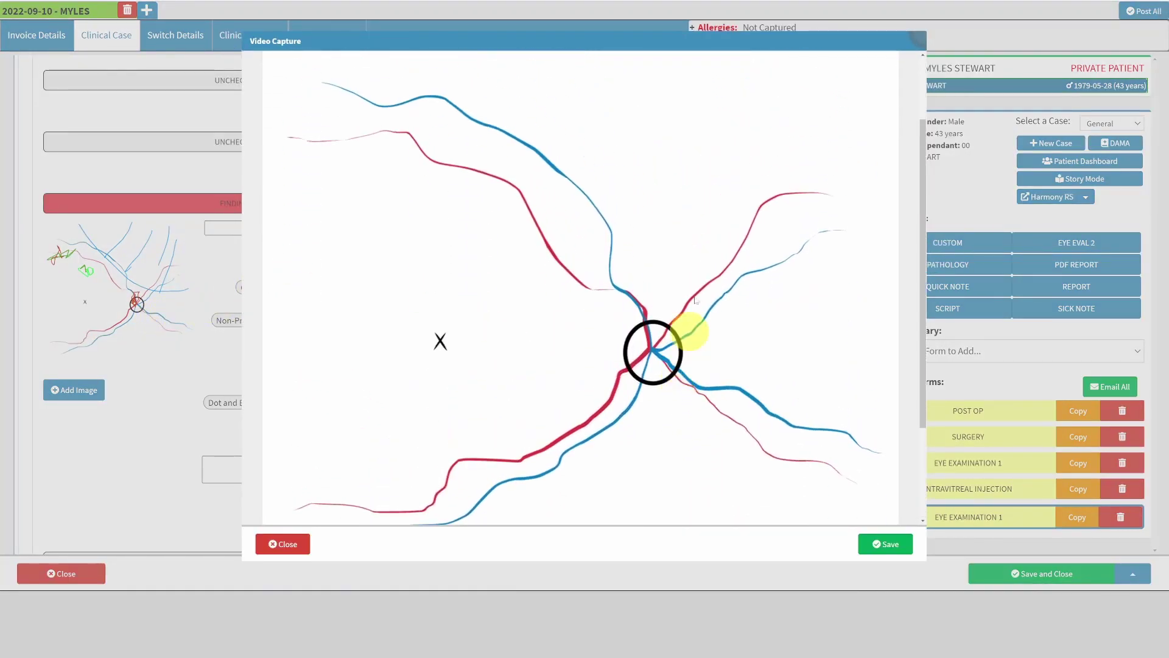
{"action": "left_click", "coordinate": [307, 553]}
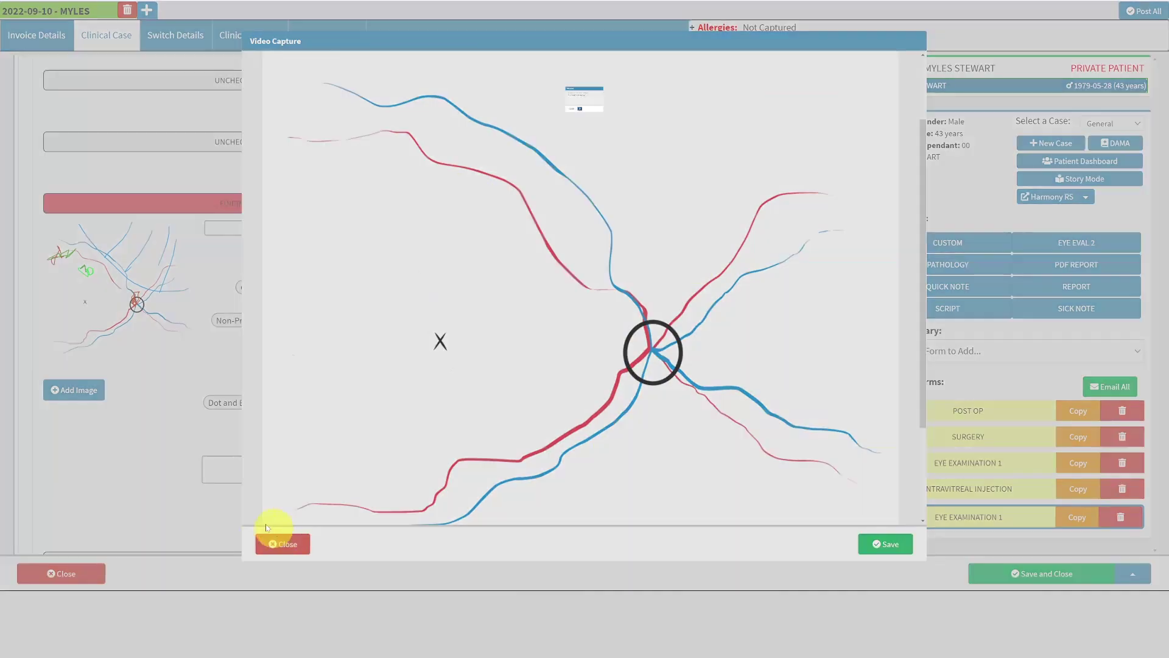
{"action": "left_click", "coordinate": [556, 151]}
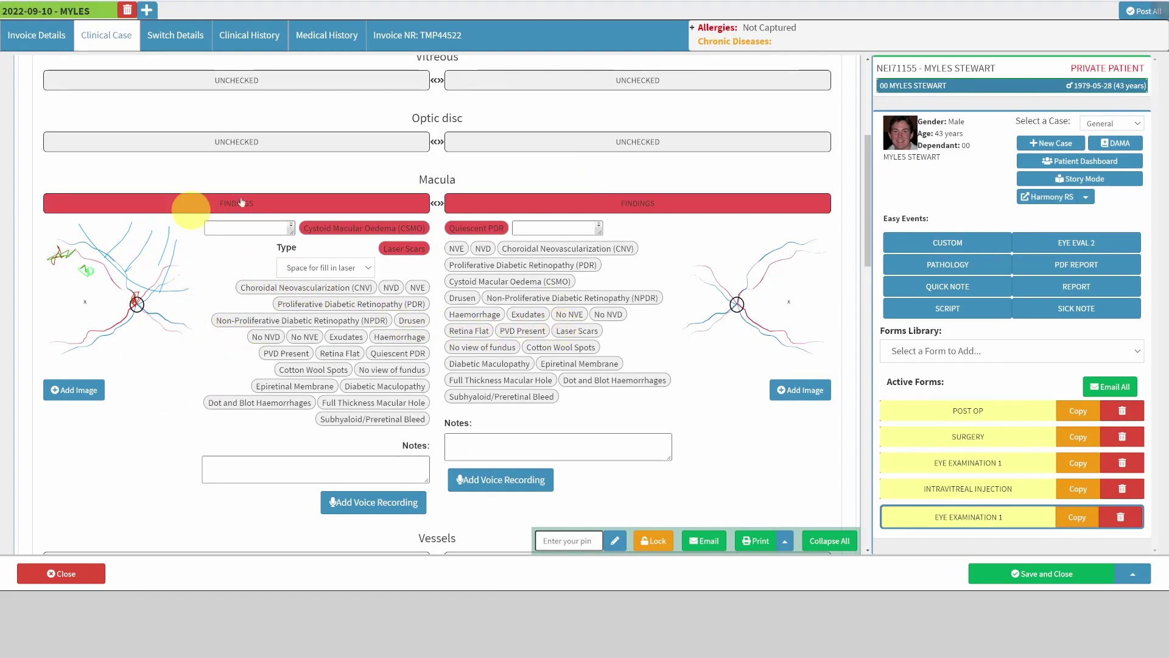
Step: Look over the Posterior Segment section and collapse it in the examination's section list
{"action": "scroll", "coordinate": [665, 347], "scroll_direction": "down", "scroll_amount": 3}
{"action": "scroll", "coordinate": [586, 327], "scroll_direction": "up", "scroll_amount": 4}
{"action": "scroll", "coordinate": [586, 327], "scroll_direction": "up", "scroll_amount": 3}
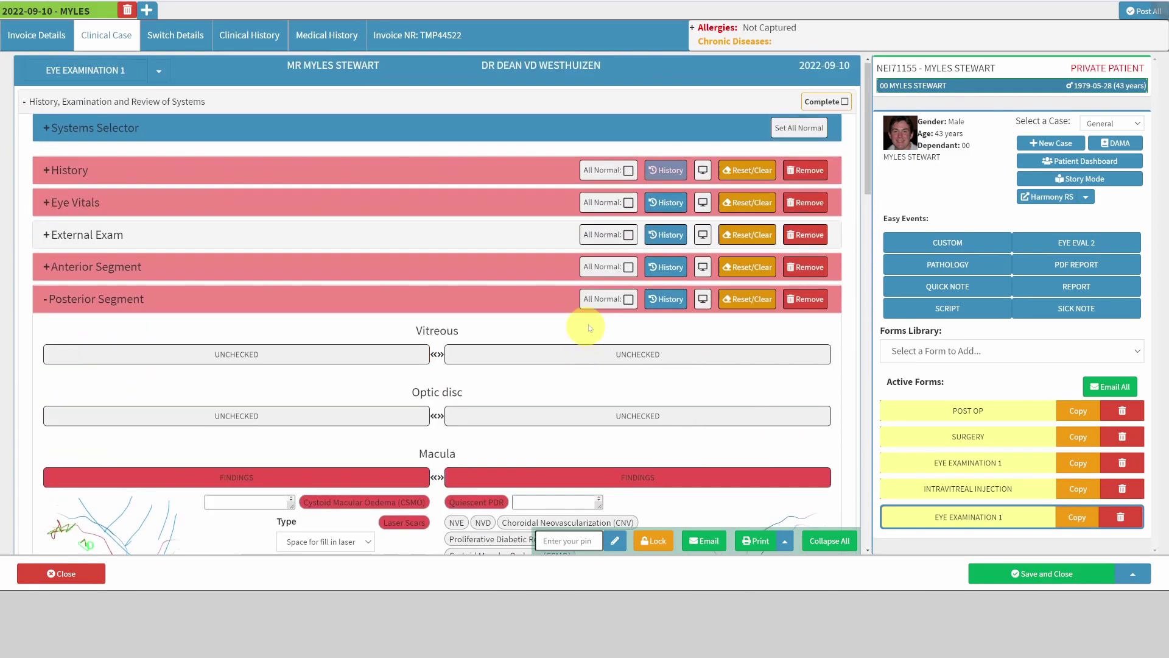
{"action": "left_click", "coordinate": [661, 304]}
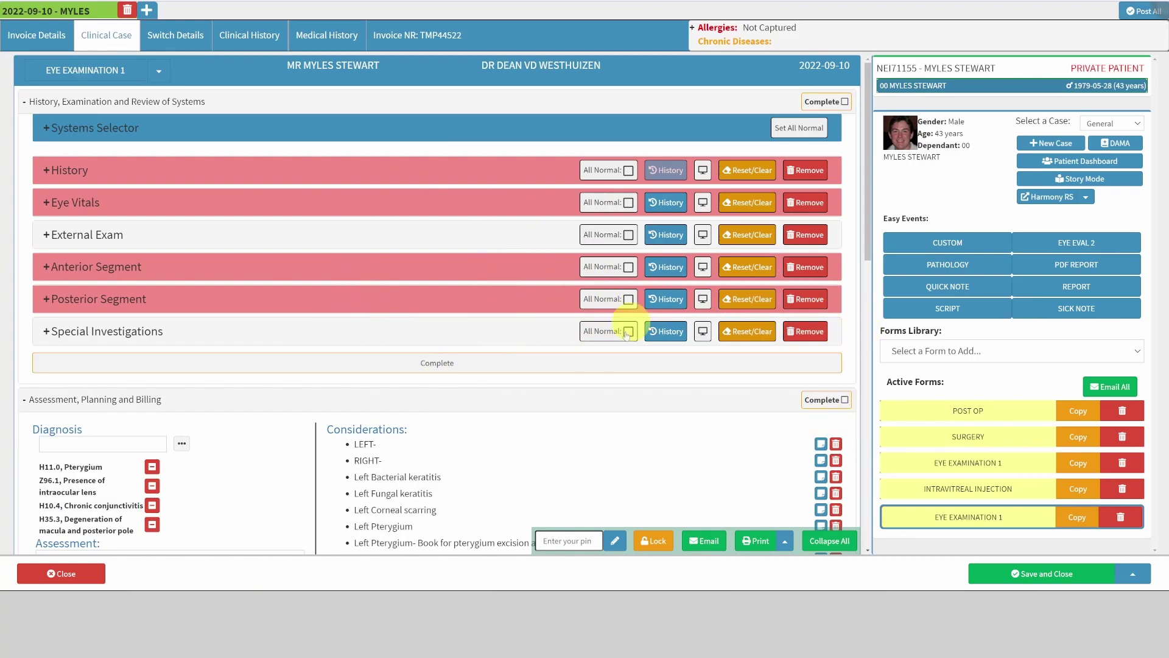
Step: Look through Eye Examination 1's Optic nerve function findings, including colour vision and contrast, and its list of sections
{"action": "left_click", "coordinate": [740, 357]}
{"action": "scroll", "coordinate": [528, 341], "scroll_direction": "down", "scroll_amount": 10}
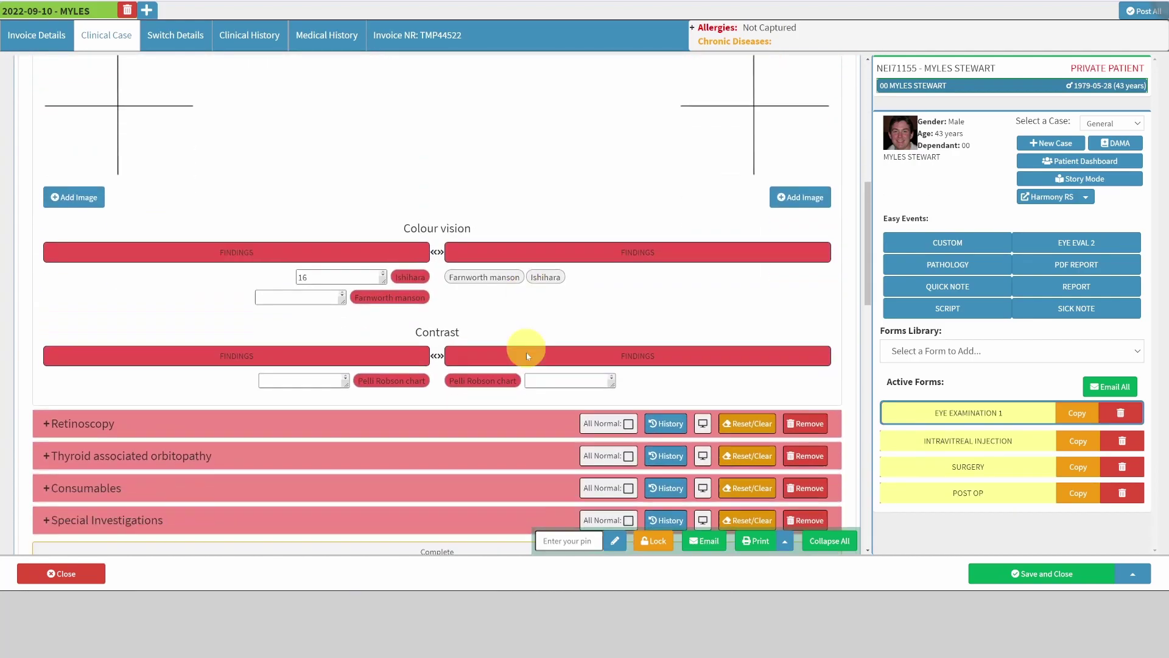
{"action": "scroll", "coordinate": [526, 366], "scroll_direction": "down", "scroll_amount": 5}
{"action": "scroll", "coordinate": [526, 377], "scroll_direction": "up", "scroll_amount": 10}
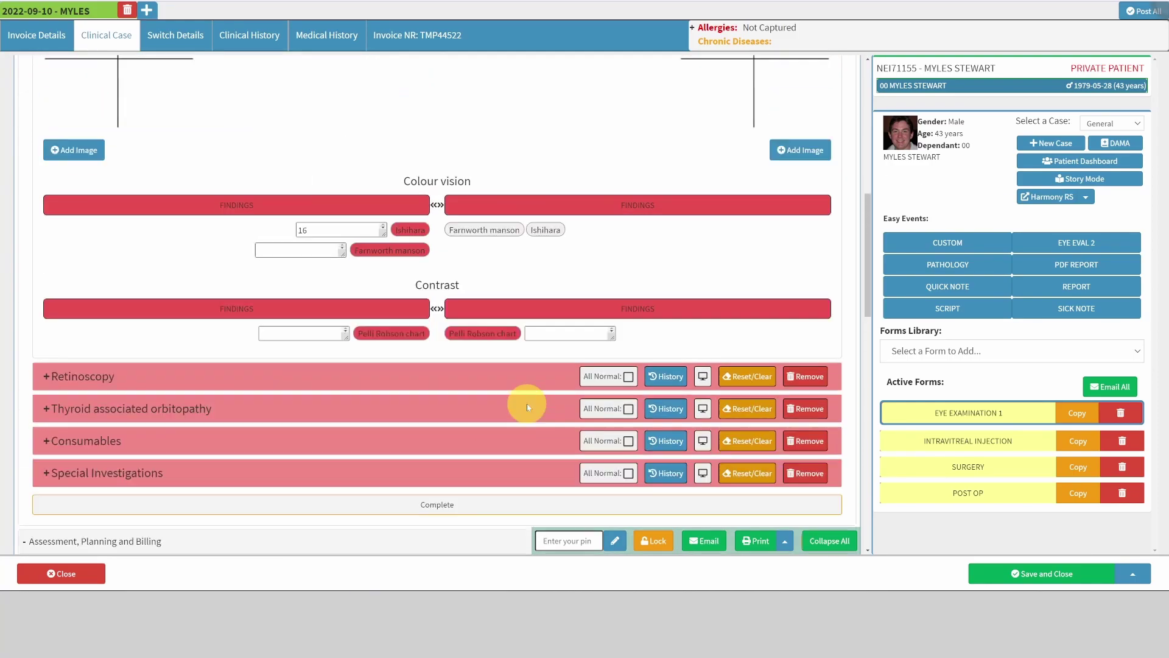
{"action": "scroll", "coordinate": [504, 341], "scroll_direction": "up", "scroll_amount": 3}
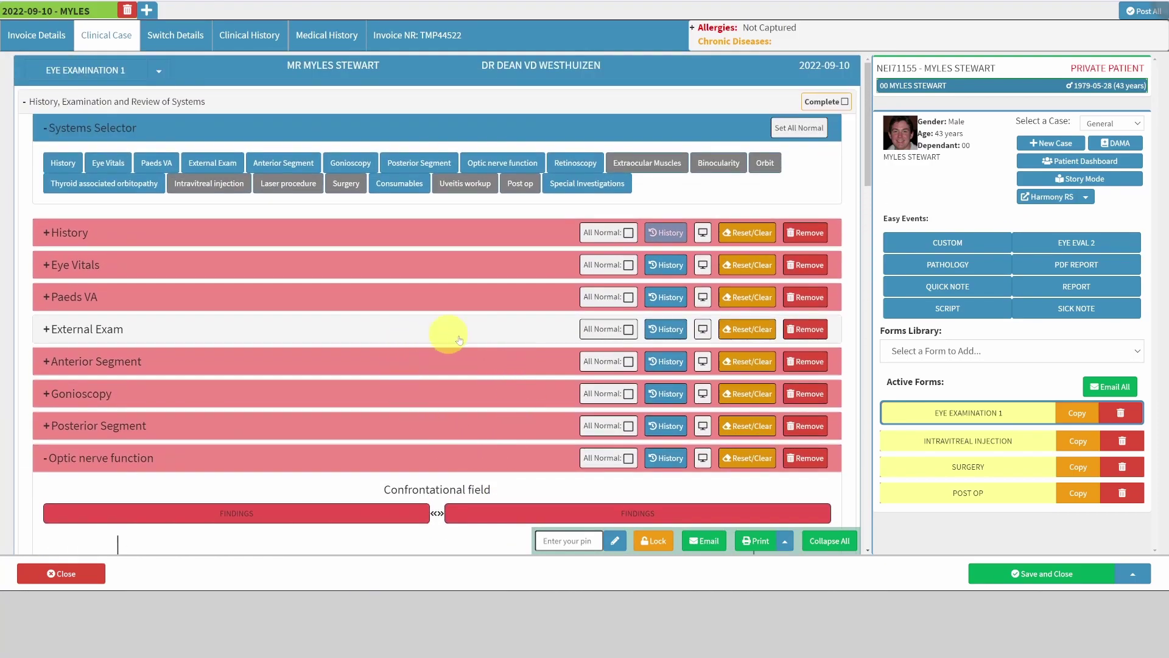